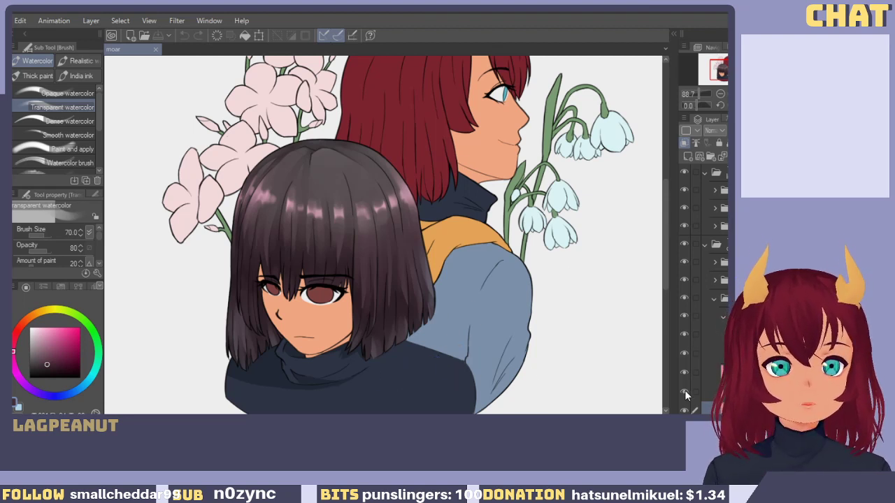
scroll(684, 381, down, 2)
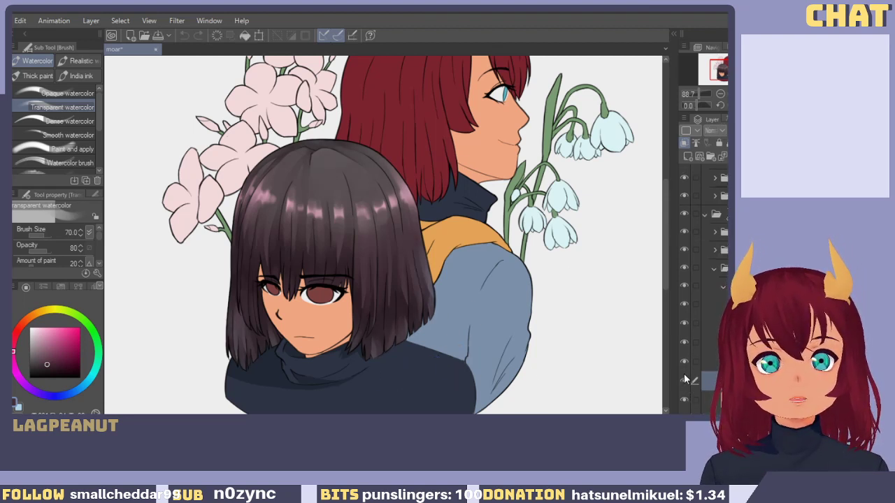
scroll(280, 286, up, 5)
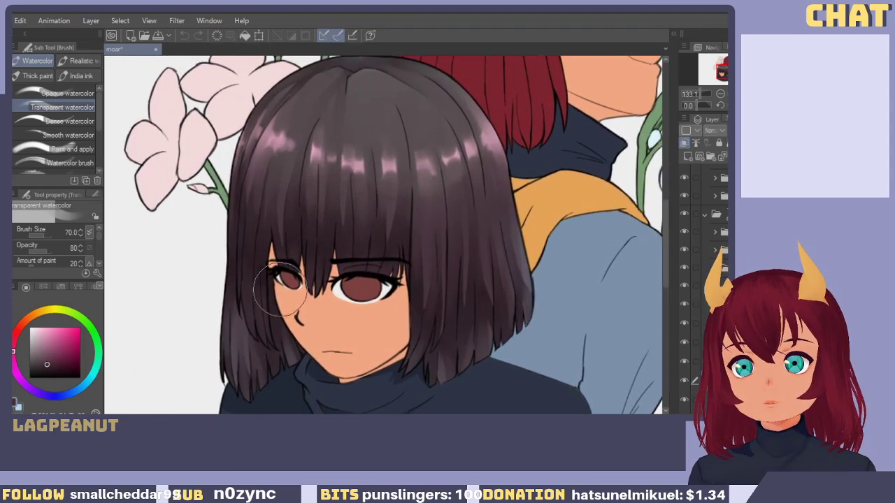
drag(245, 288, 265, 320)
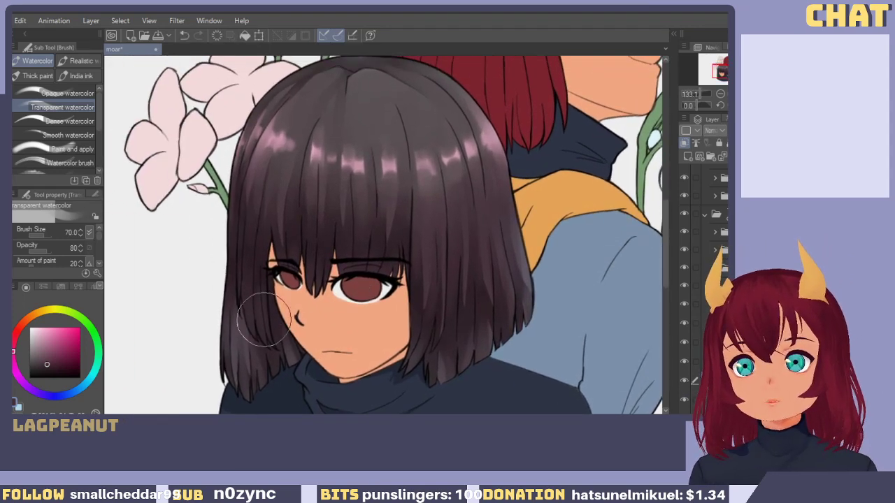
key(ctrl+z)
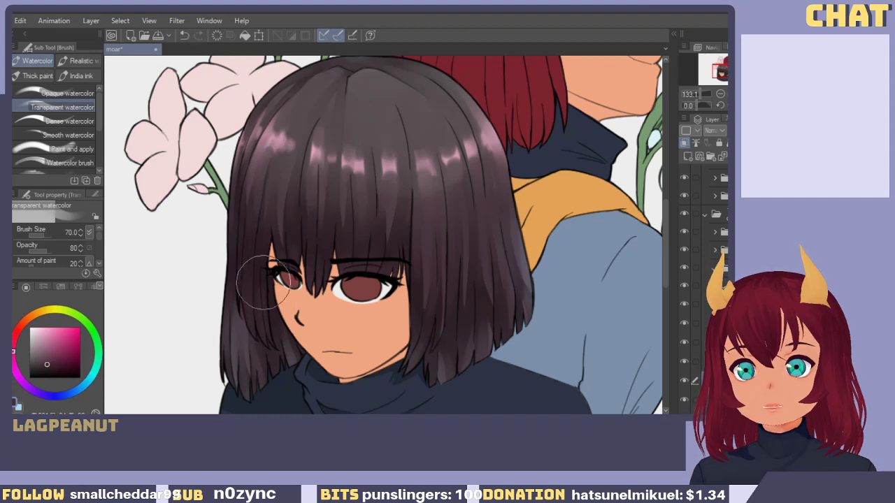
Swap to the light blue colour and tint the fringe tips and side strands of the dark hair with Transparent watercolor.
key(x)
mouse_move(266, 297)
mouse_down()
mouse_move(257, 302)
mouse_move(264, 288)
mouse_up()
key(ctrl+z)
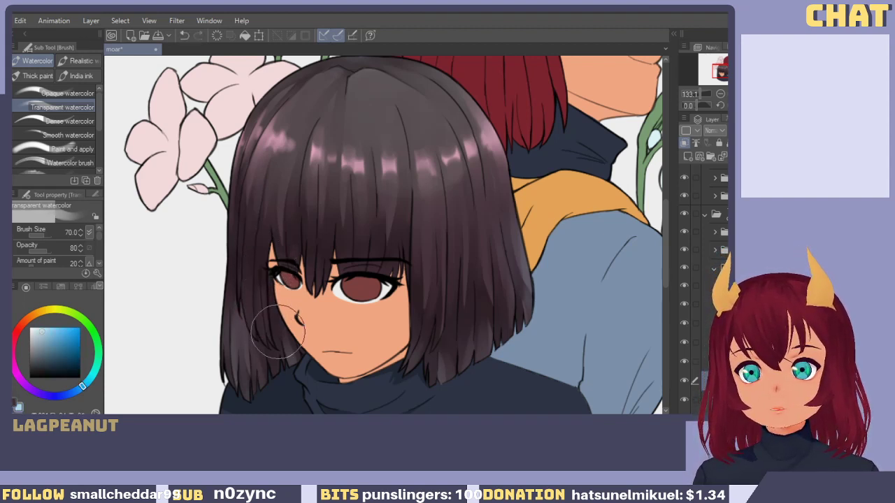
key(ctrl+y)
key(ctrl+z)
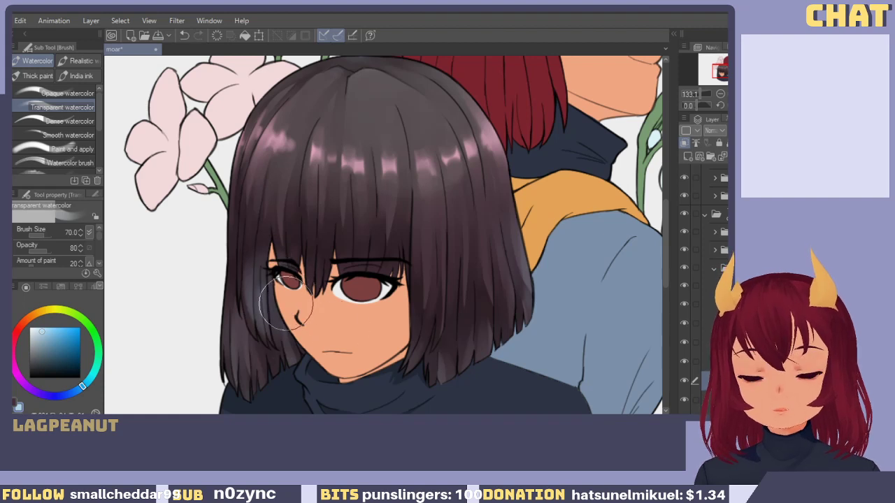
key(ctrl+z)
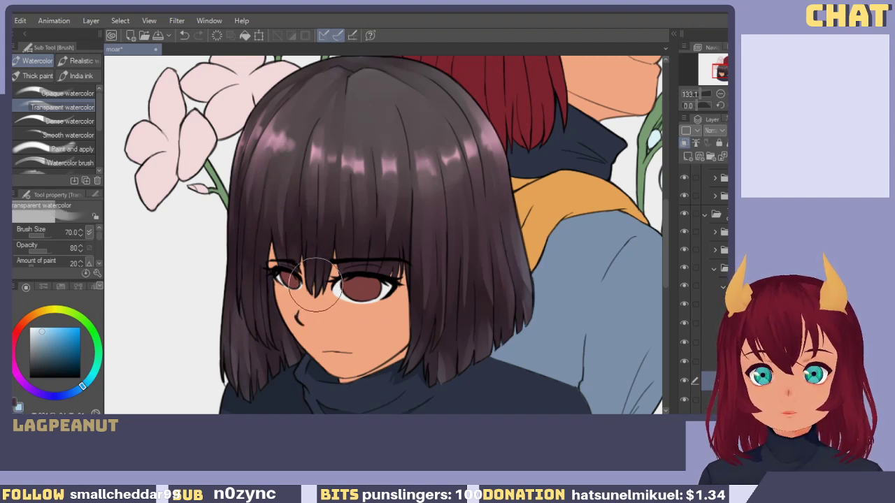
mouse_move(307, 227)
mouse_down()
mouse_move(325, 305)
mouse_move(300, 234)
mouse_move(325, 285)
mouse_move(314, 250)
mouse_move(325, 248)
mouse_move(297, 201)
mouse_move(254, 219)
mouse_move(299, 176)
mouse_move(361, 222)
mouse_move(370, 274)
mouse_move(325, 267)
mouse_move(282, 204)
mouse_move(304, 248)
mouse_move(293, 235)
mouse_up()
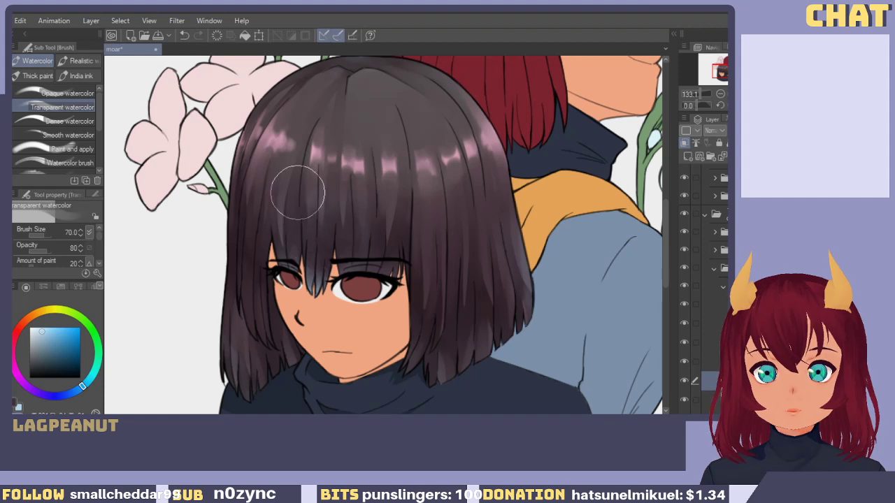
mouse_move(298, 193)
mouse_down()
mouse_move(315, 208)
mouse_move(310, 296)
mouse_move(323, 297)
mouse_move(313, 259)
mouse_up()
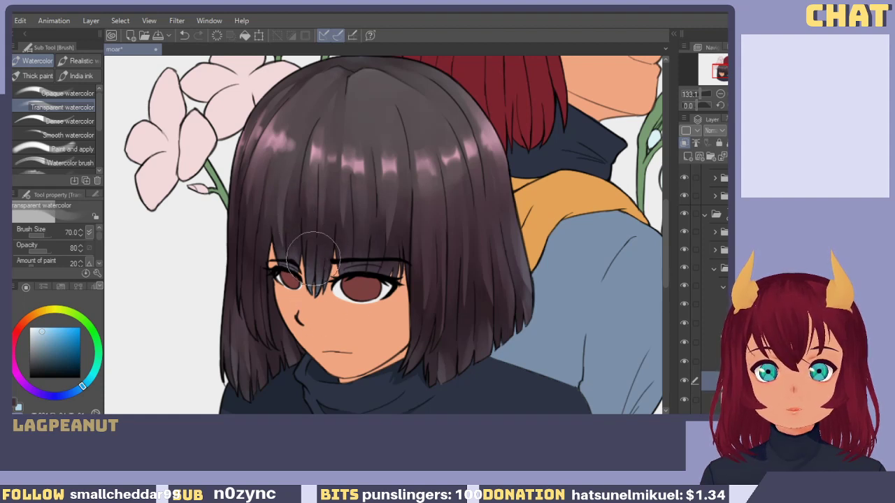
drag(446, 218, 422, 253)
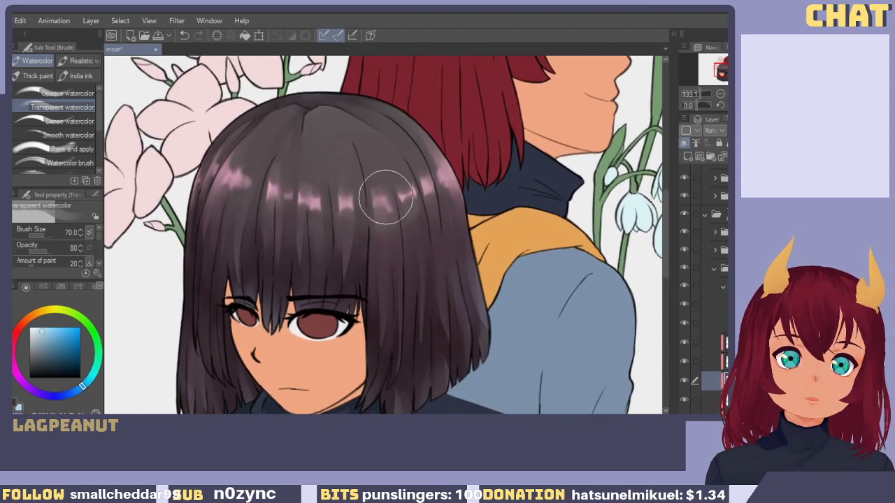
Toggle the hair tint layer's visibility to compare the dark hair with and without the blue tint.
click(685, 382)
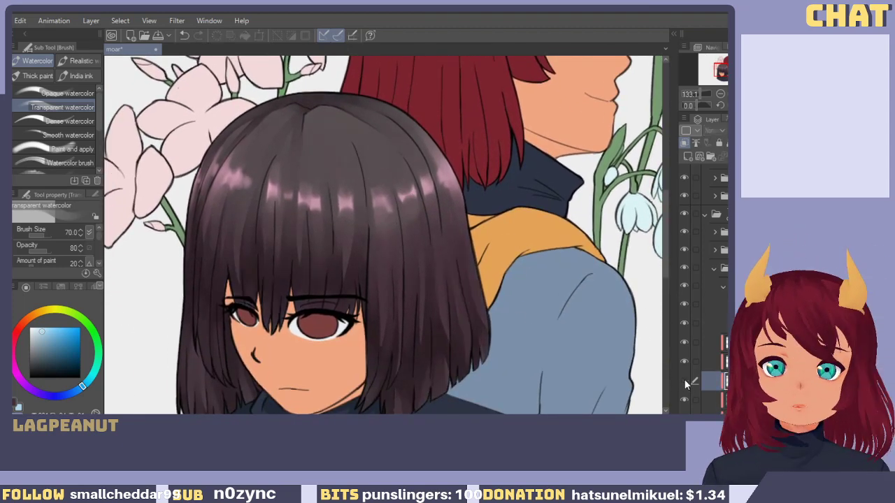
click(684, 382)
click(685, 382)
click(684, 381)
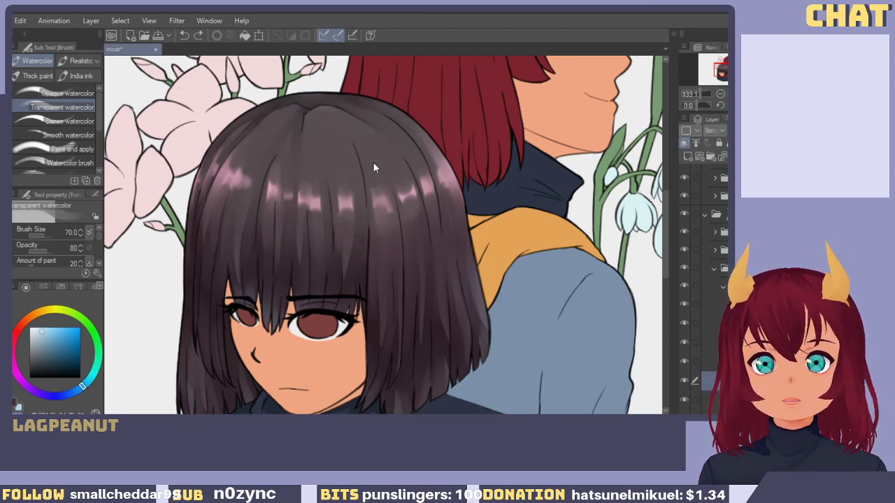
drag(388, 170, 344, 130)
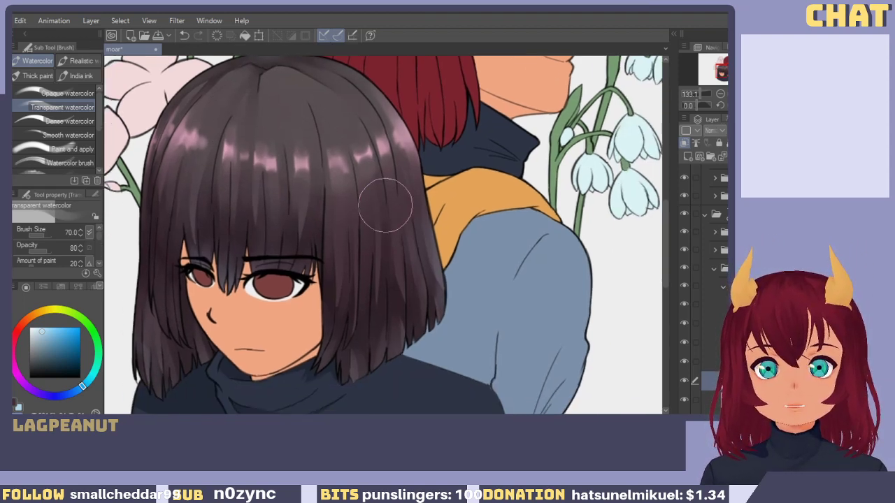
drag(436, 217, 416, 178)
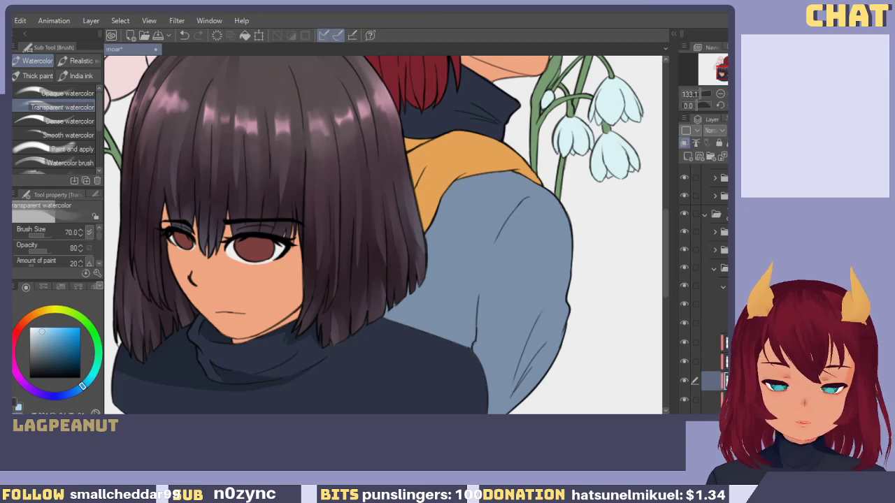
mouse_move(378, 231)
mouse_down()
mouse_move(371, 239)
mouse_move(400, 302)
mouse_move(413, 285)
mouse_up()
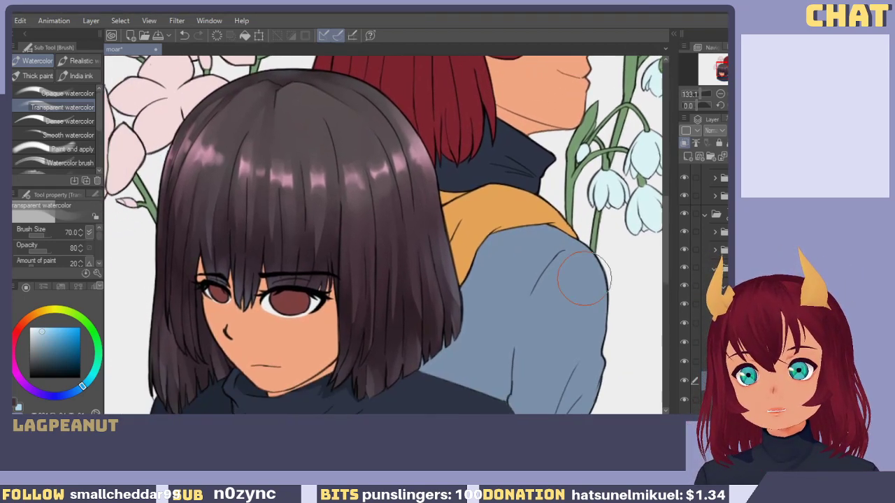
Check the layers by toggling their visibility and select the Multiply shading layer of the dark turtleneck.
click(686, 359)
click(684, 342)
click(686, 343)
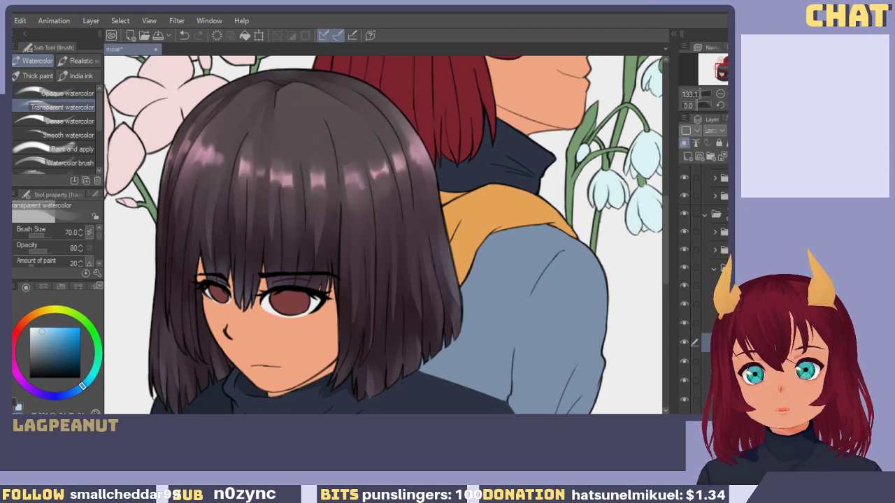
drag(403, 379, 431, 281)
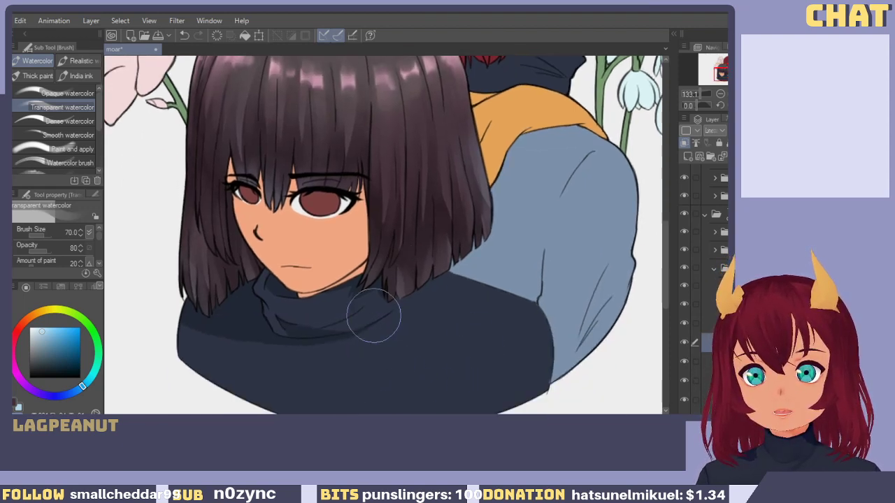
drag(359, 230, 379, 319)
drag(390, 264, 417, 217)
scroll(398, 346, up, 1)
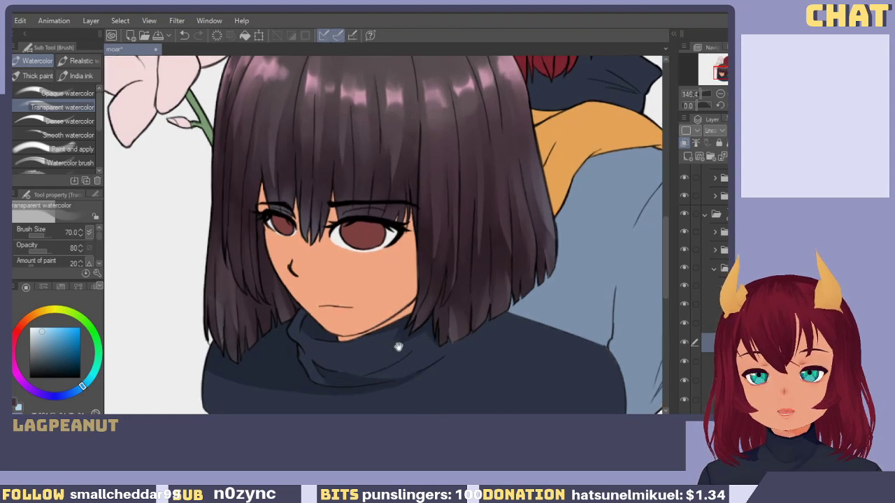
drag(398, 345, 419, 317)
scroll(703, 301, down, 1)
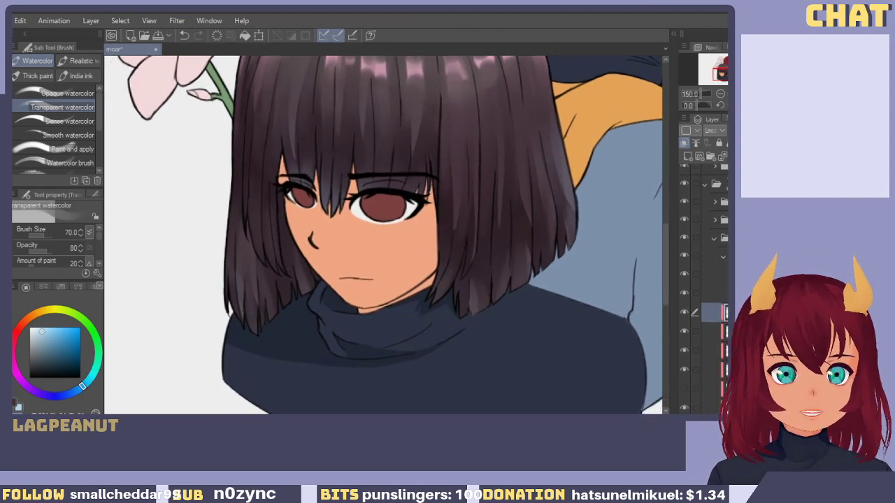
scroll(703, 295, down, 5)
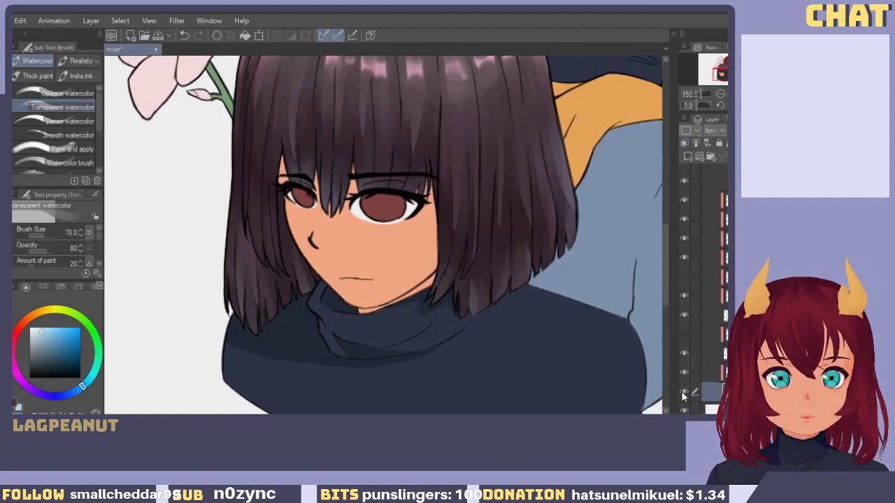
click(683, 391)
click(683, 391)
click(696, 373)
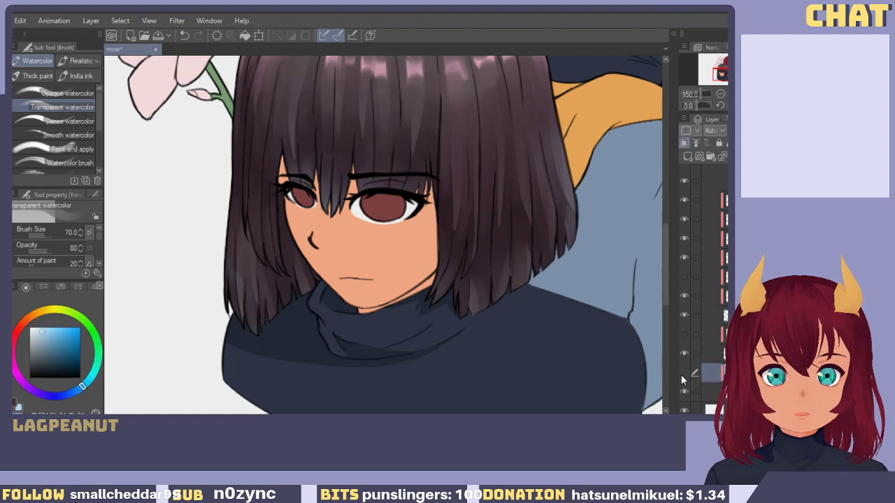
click(682, 375)
Pick the turtleneck's dark blue as the paint colour with the shading layer briefly in Normal, then restore its Multiply blending.
scroll(369, 355, up, 4)
drag(367, 355, 411, 320)
key(x)
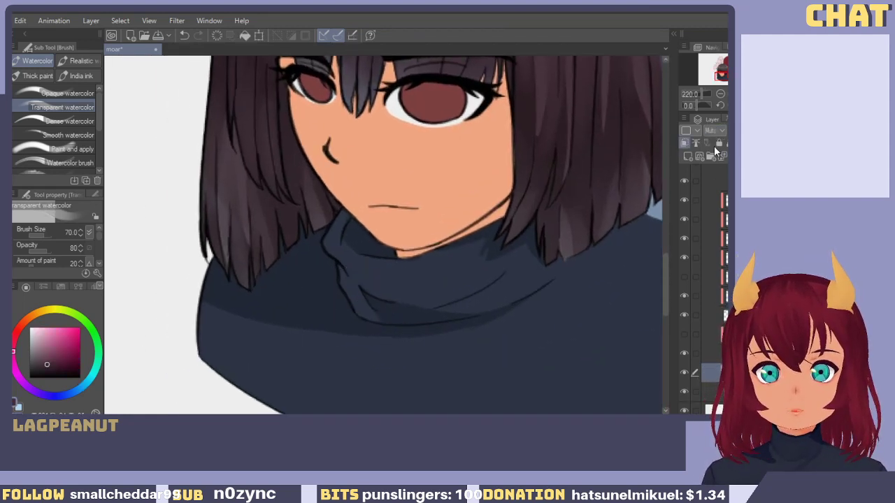
click(714, 151)
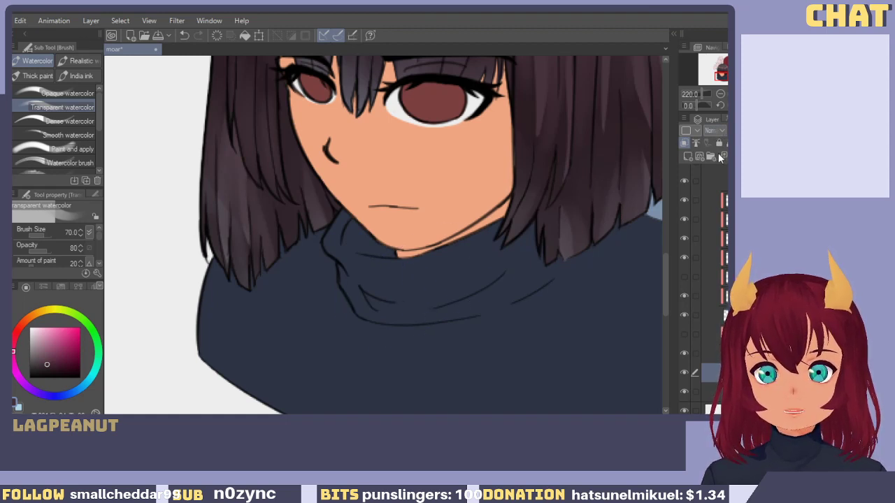
key(ctrl+y)
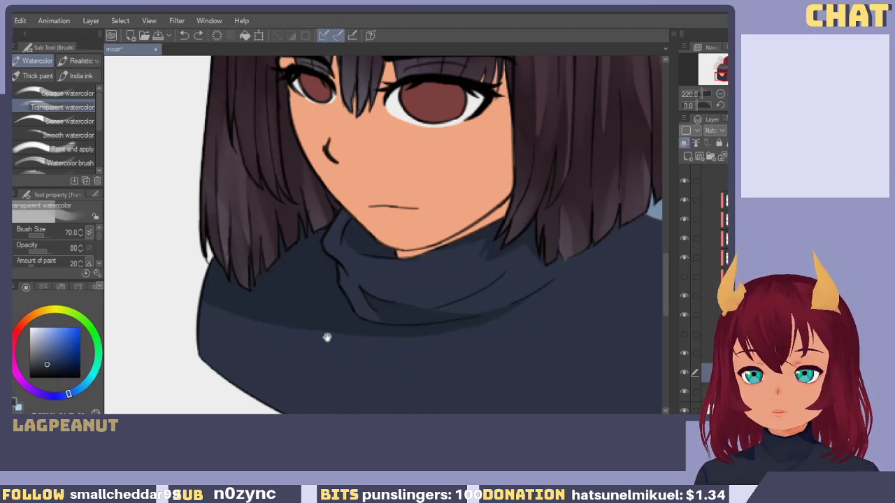
Block in a shadow on the turtleneck's shoulder below the hair tips using the base 2 pen at size 30.
key(p)
key(p)
mouse_move(236, 261)
mouse_down()
mouse_move(215, 217)
mouse_move(189, 301)
mouse_up()
key(ctrl+z)
mouse_move(218, 236)
mouse_down()
mouse_move(184, 278)
mouse_move(185, 299)
mouse_up()
key(ctrl+z)
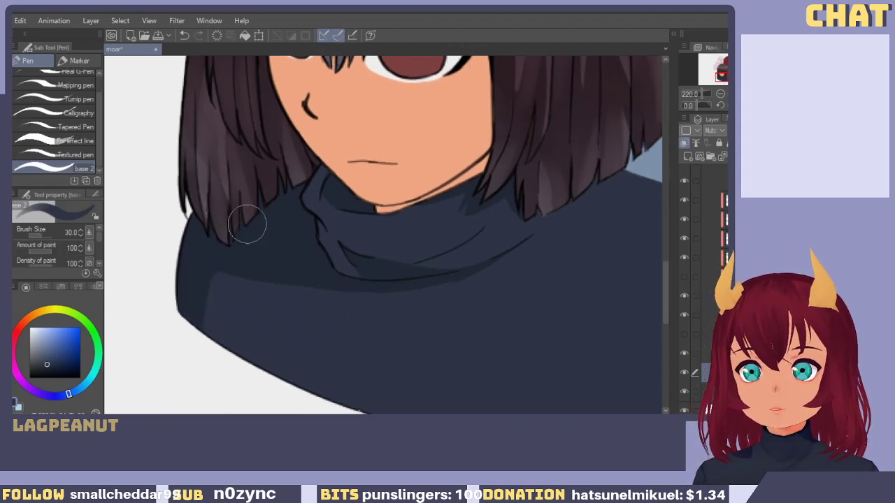
drag(246, 224, 224, 272)
mouse_move(273, 256)
mouse_down()
mouse_move(245, 312)
mouse_move(172, 283)
mouse_up()
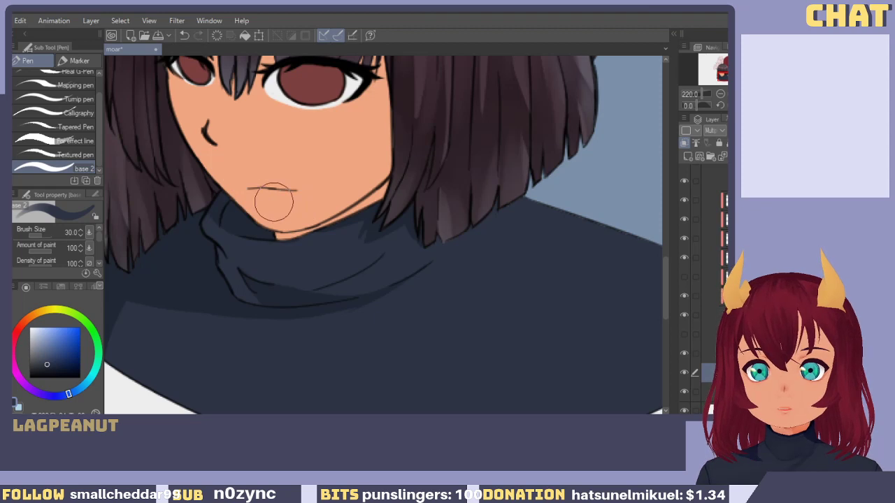
drag(297, 193, 338, 217)
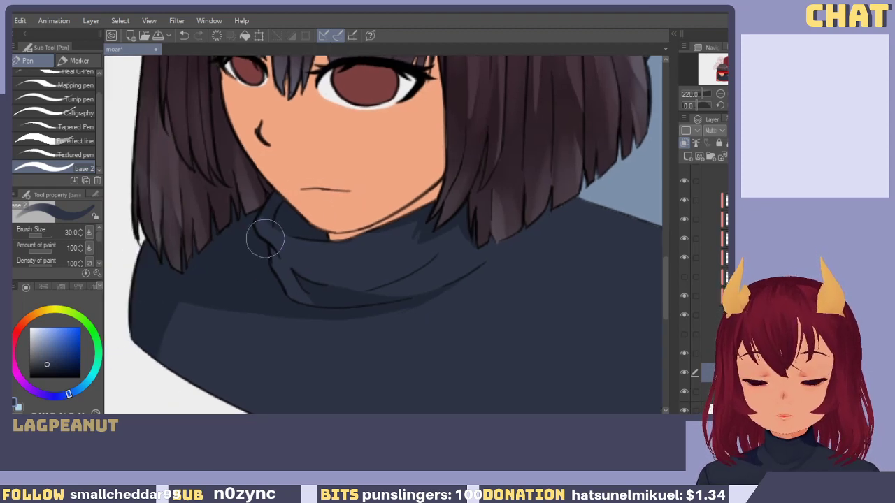
Shade and soften the shadows along the turtleneck's collar folds with Transparent watercolor, reducing the brush size to 15.
key(b)
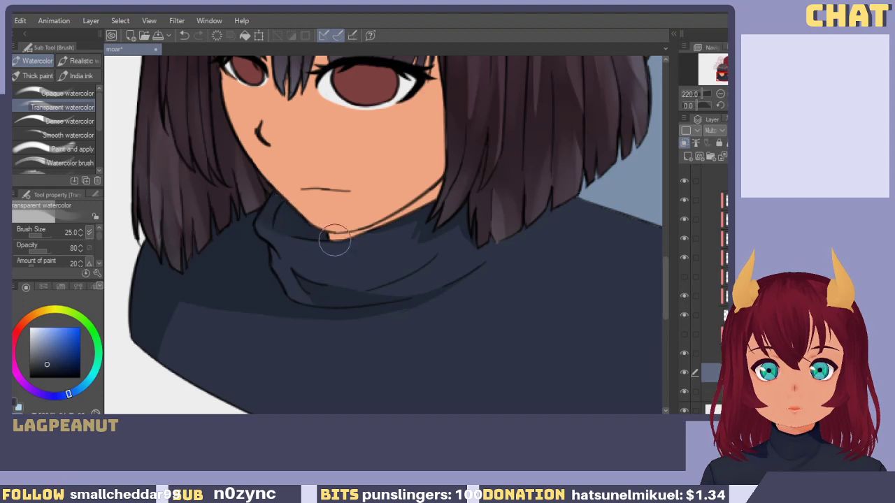
drag(279, 205, 292, 302)
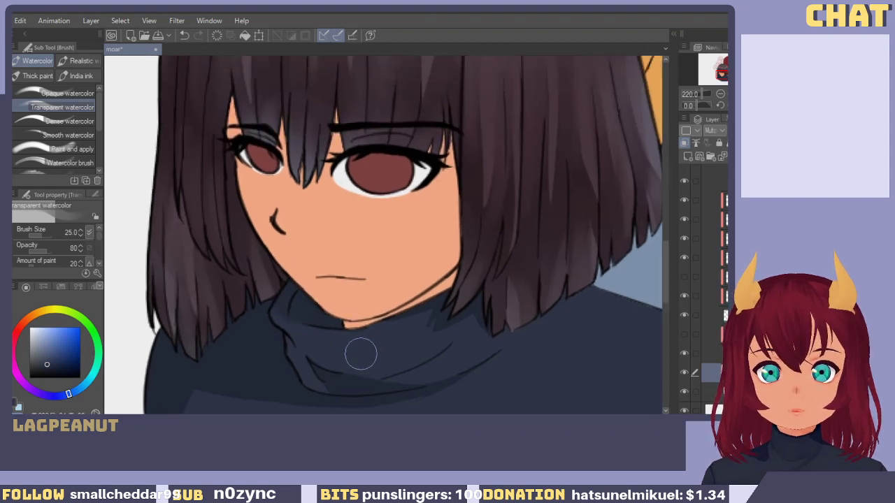
drag(361, 354, 284, 311)
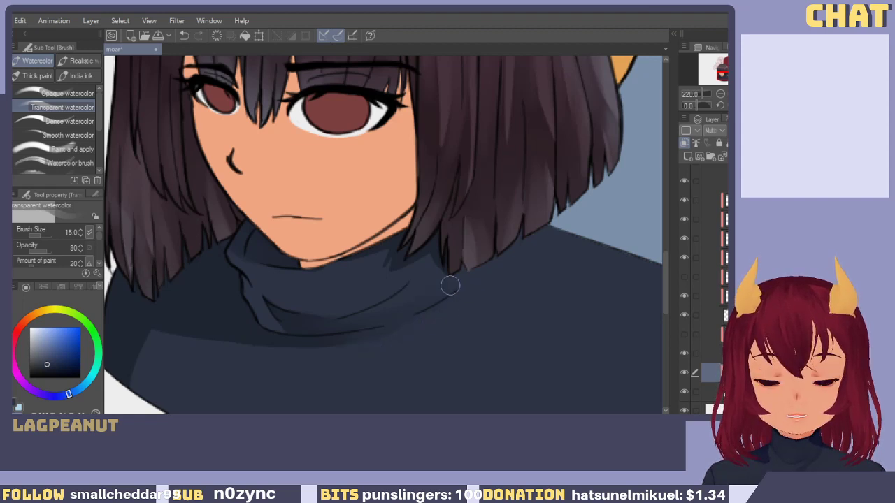
Set the watercolor brush size to 25 and blend the edge of the shadow on the shoulder below the hair.
drag(203, 336, 355, 285)
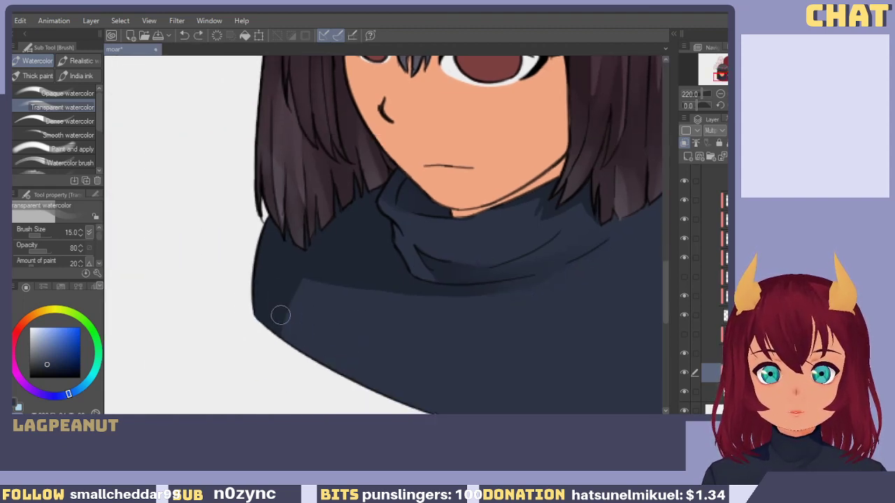
key(bracketright)
key(bracketright)
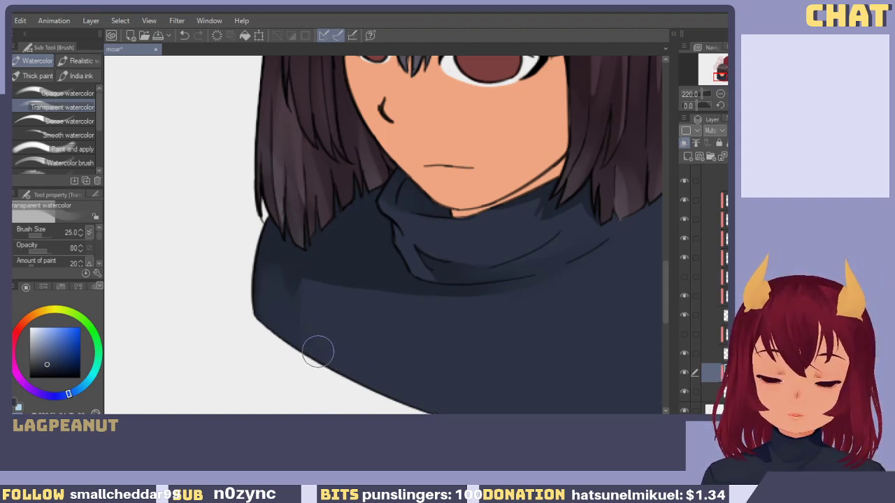
key(ctrl+z)
drag(279, 257, 288, 308)
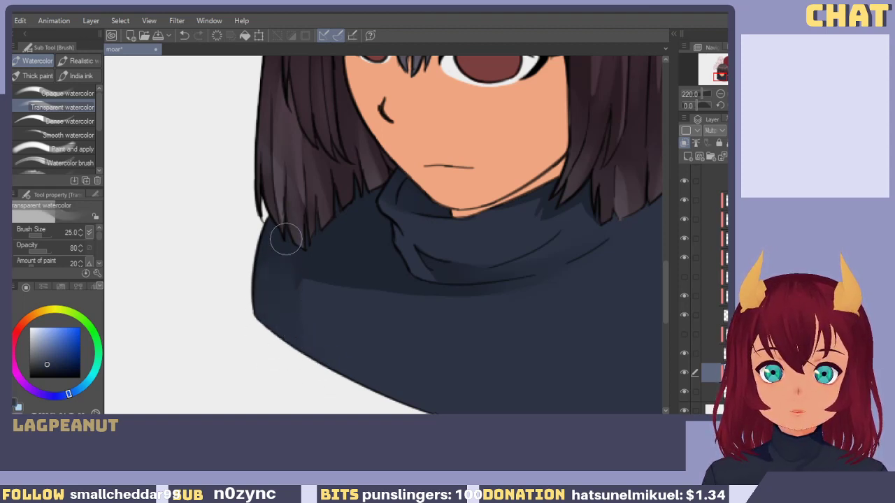
key(ctrl+z)
drag(312, 268, 270, 306)
mouse_move(334, 344)
mouse_down()
mouse_move(295, 339)
mouse_move(251, 311)
mouse_up()
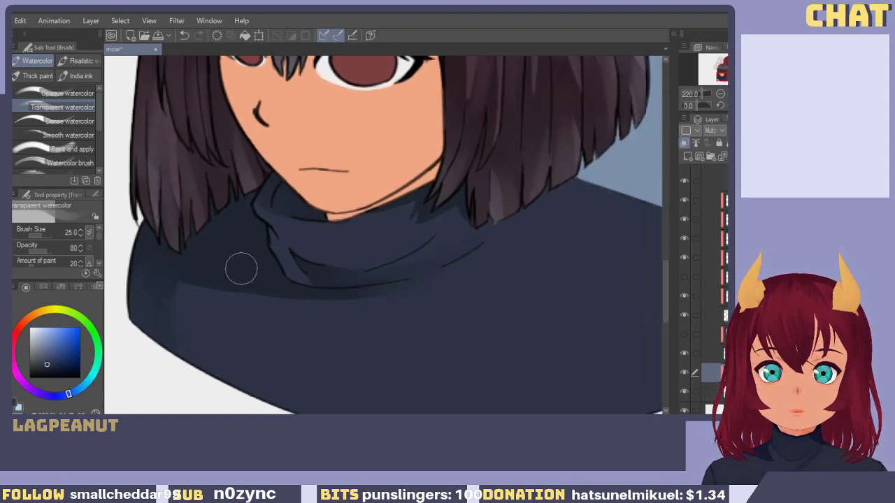
drag(431, 275, 415, 270)
key(ctrl+z)
mouse_move(320, 275)
mouse_down()
mouse_move(417, 261)
mouse_move(399, 270)
mouse_move(435, 249)
mouse_move(437, 259)
mouse_move(430, 250)
mouse_move(392, 288)
mouse_up()
key(ctrl+z)
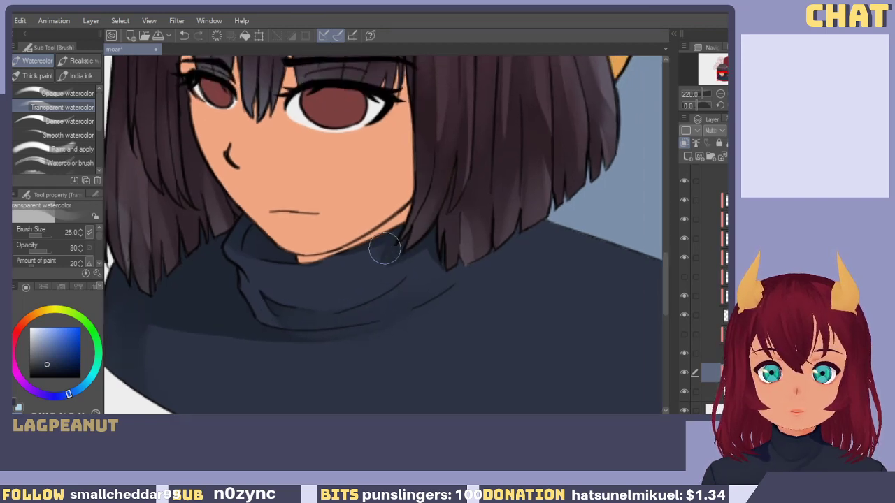
Blend the shading between the turtleneck's collar folds and the hair tips with the Transparent watercolor brush at size 25.
mouse_move(414, 221)
mouse_down()
mouse_move(374, 272)
mouse_move(413, 221)
mouse_up()
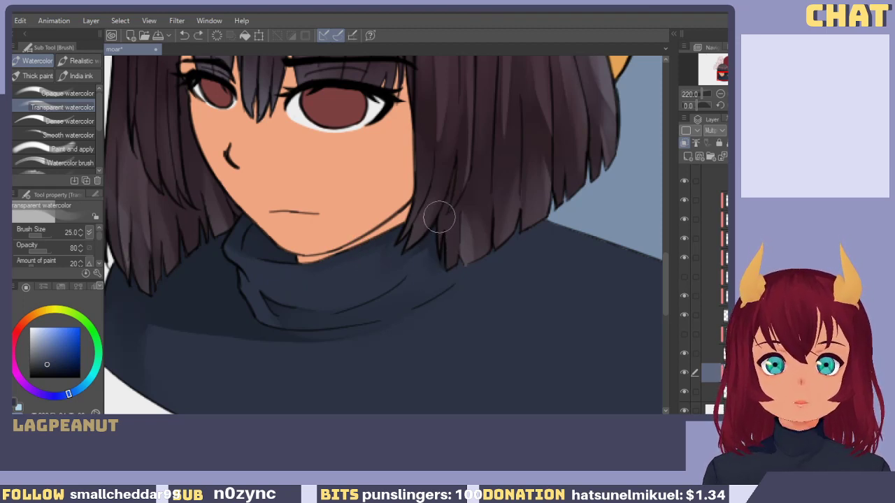
drag(439, 217, 478, 265)
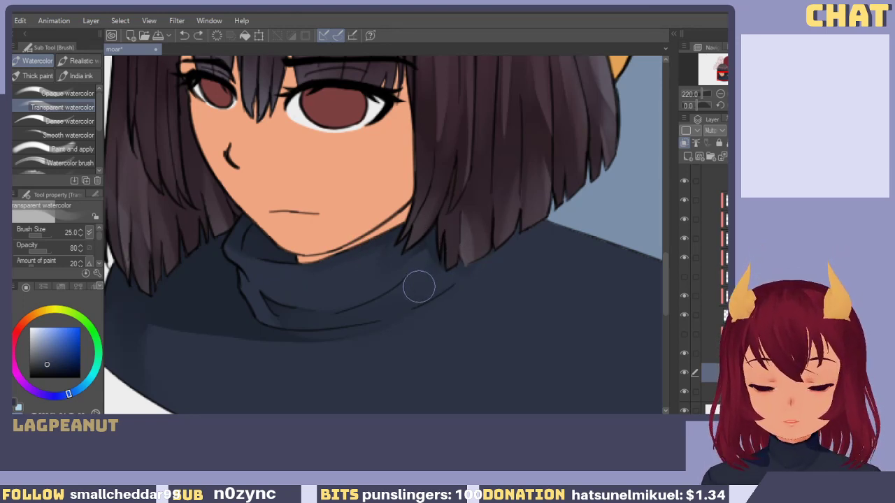
drag(425, 262, 411, 271)
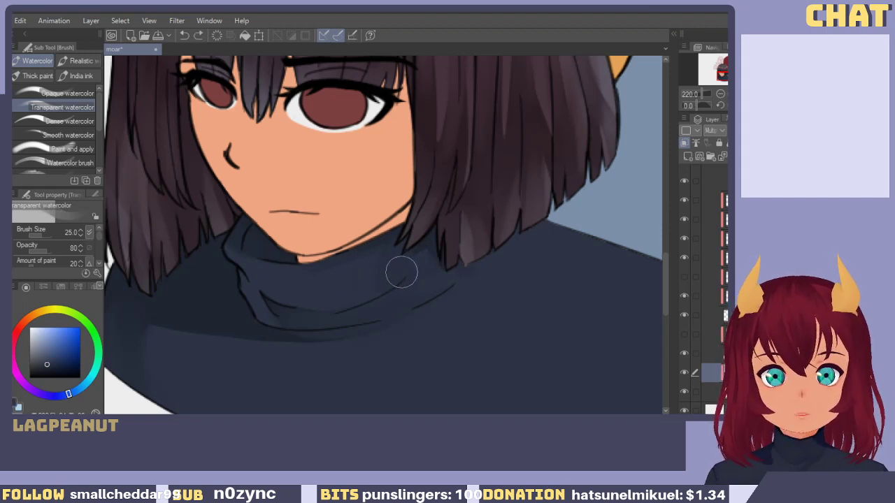
drag(401, 272, 366, 267)
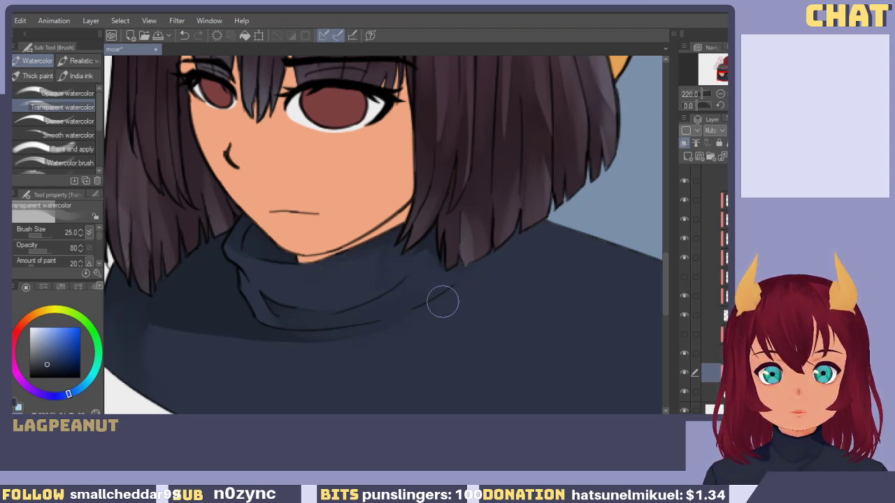
mouse_move(492, 271)
mouse_down()
mouse_move(479, 278)
mouse_move(455, 188)
mouse_move(565, 222)
mouse_up()
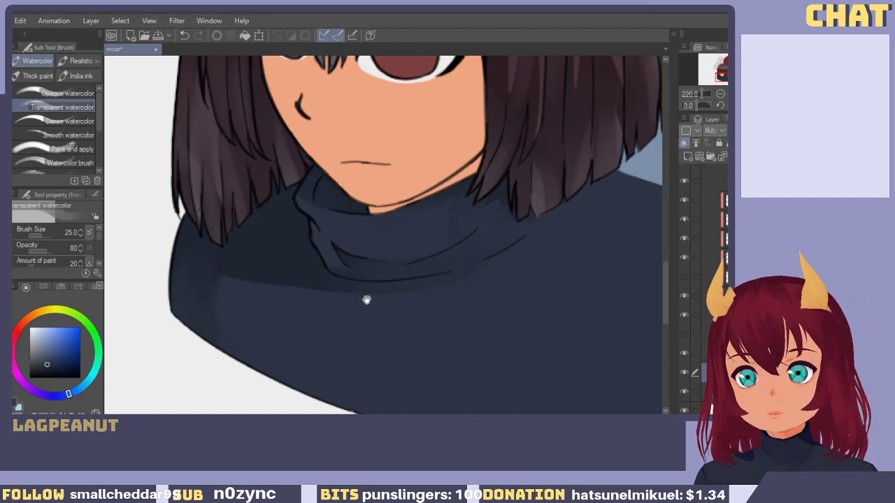
Place a new layer directly beneath the turtleneck's shading layer and clip it to the base colour below.
drag(366, 299, 380, 342)
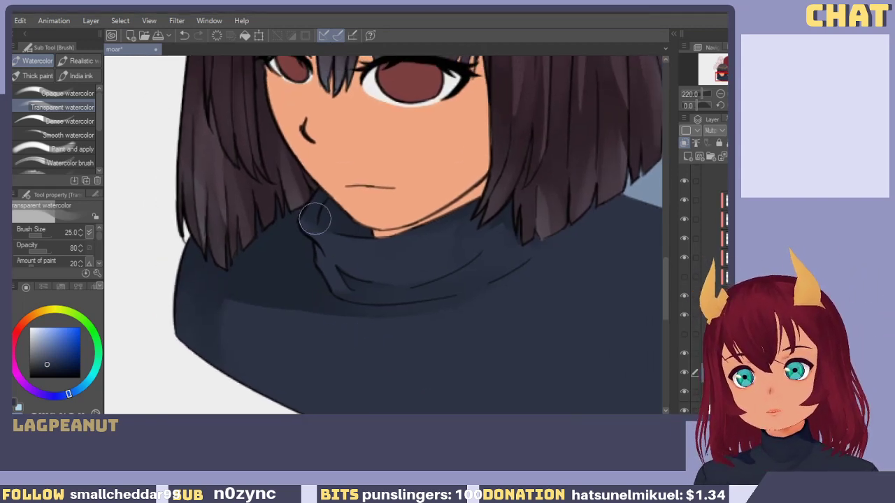
mouse_move(389, 276)
mouse_down()
mouse_move(384, 241)
mouse_move(391, 255)
mouse_up()
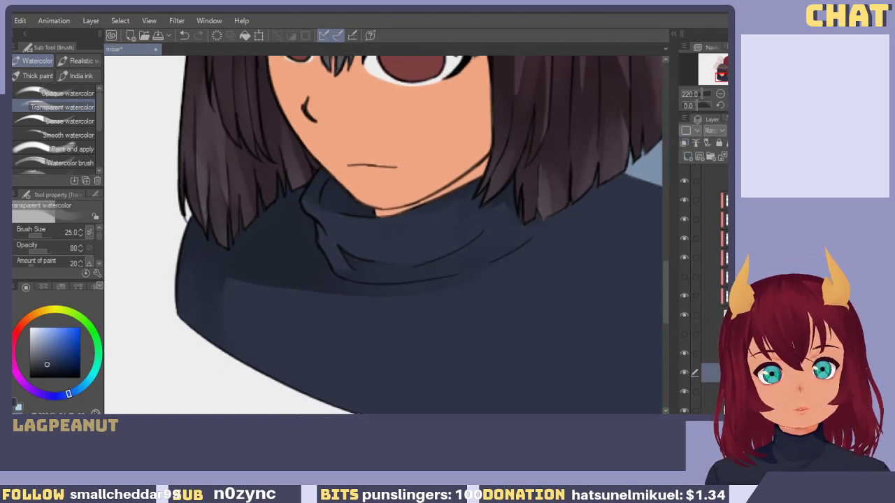
click(684, 218)
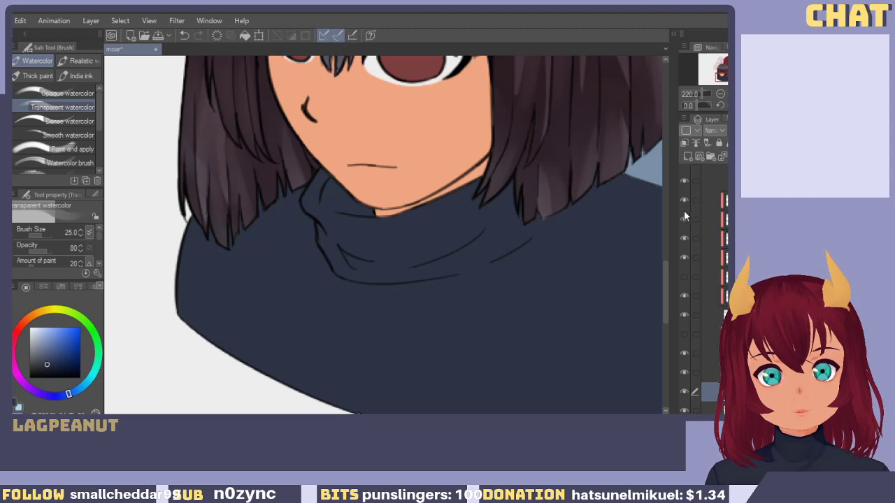
click(685, 144)
drag(366, 280, 379, 271)
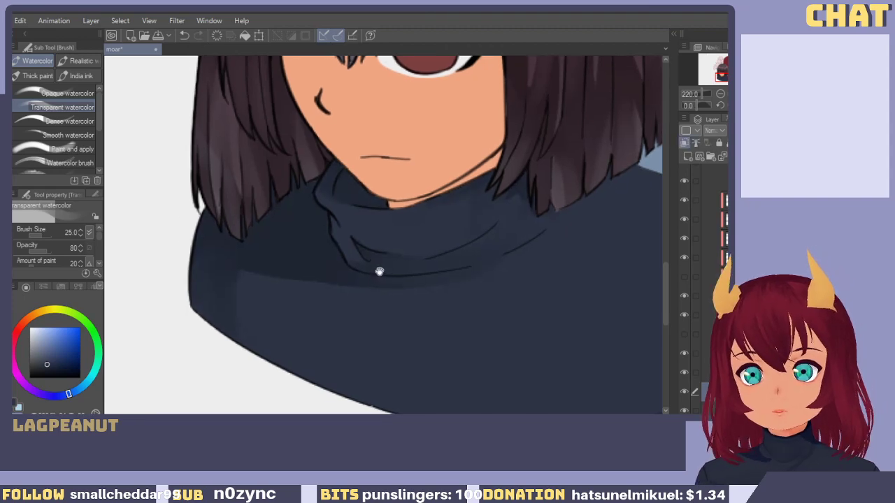
scroll(379, 271, down, 4)
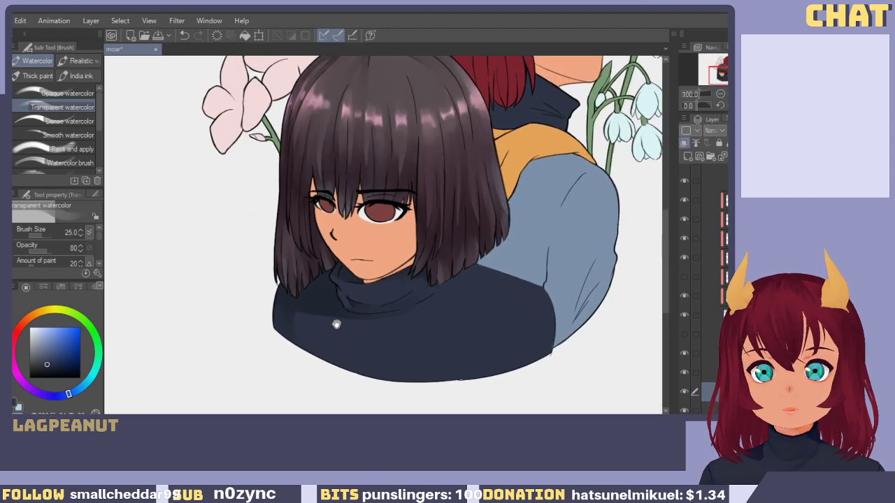
Sample the turtleneck's dark blue, shift it to a more saturated blue, and switch to the Hard airbrush.
scroll(336, 323, up, 3)
alt+click(214, 350)
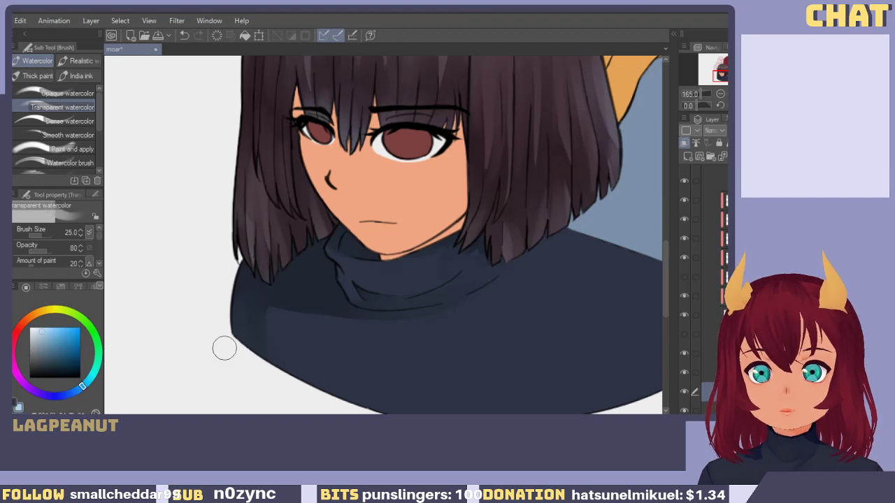
alt+click(378, 356)
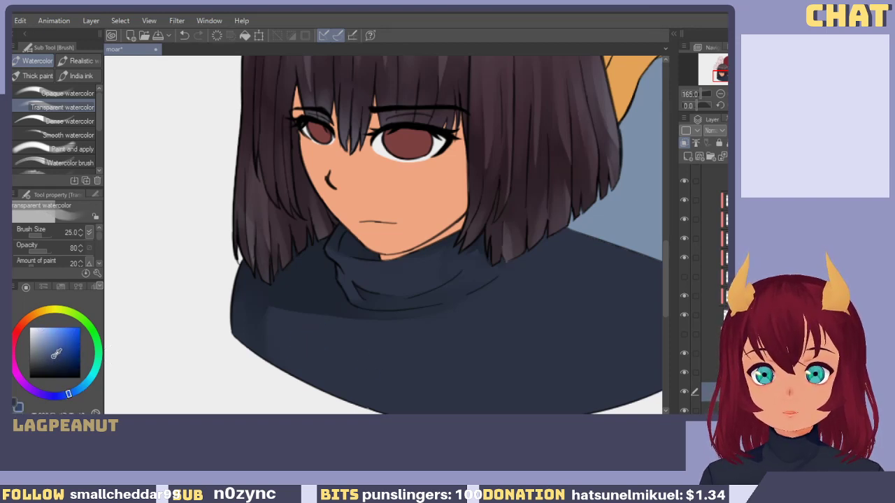
key(b)
key(b)
Try blue airbrush strokes on the turtleneck's left shoulder and undo them.
mouse_move(296, 297)
mouse_down()
mouse_move(300, 283)
mouse_move(320, 302)
mouse_up()
key(ctrl+z)
key(b)
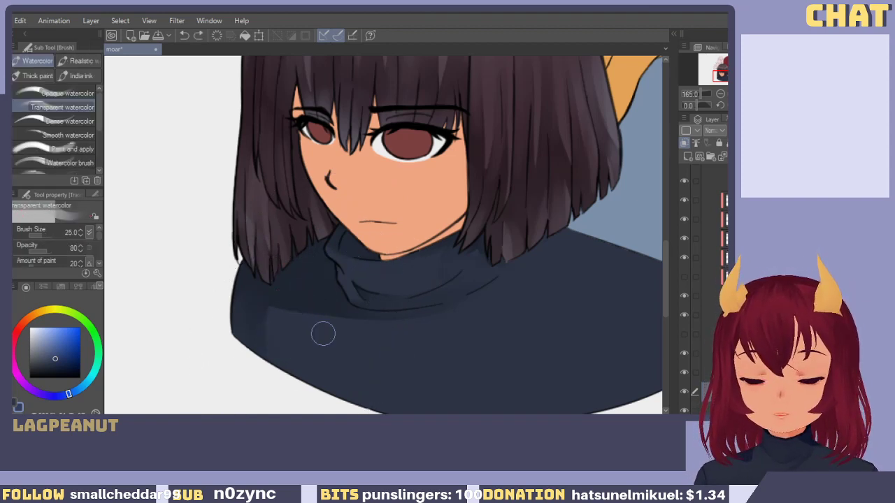
key(b)
mouse_move(310, 270)
mouse_down()
mouse_move(334, 273)
mouse_move(308, 310)
mouse_move(284, 287)
mouse_up()
key(ctrl+z)
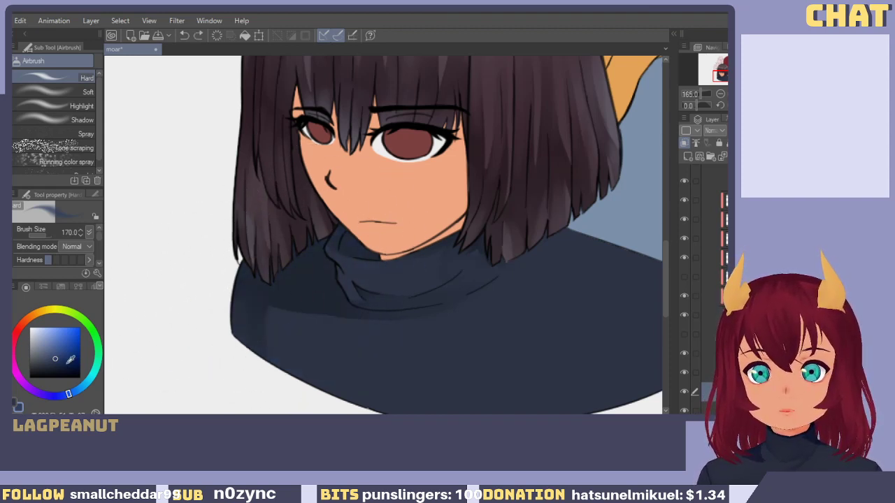
Darken the blue and airbrush a soft tint over the left shoulder and chest of the turtleneck at size 170, undoing the first attempt.
click(60, 366)
mouse_move(311, 250)
mouse_down()
mouse_move(270, 288)
mouse_move(323, 285)
mouse_up()
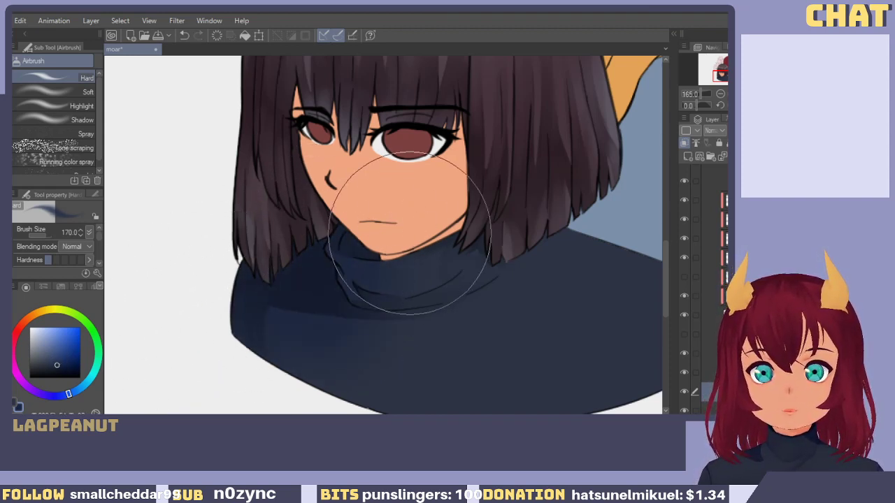
drag(359, 332, 323, 258)
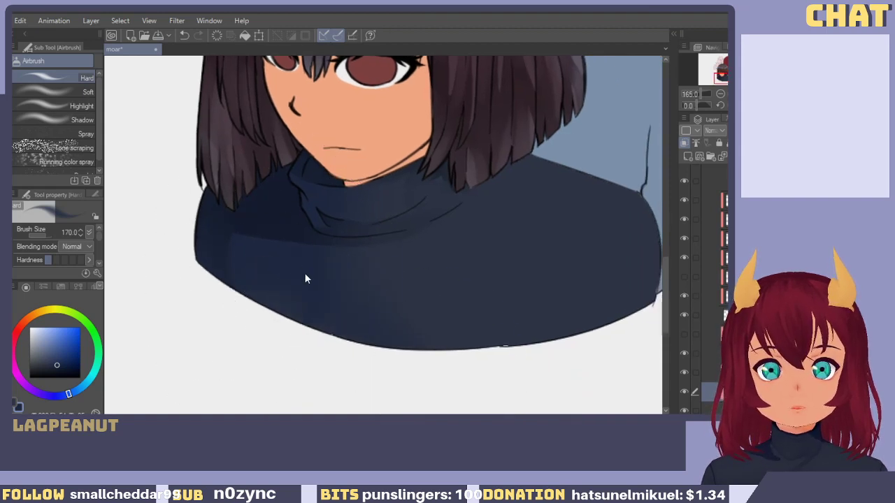
key(ctrl+z)
key(ctrl+y)
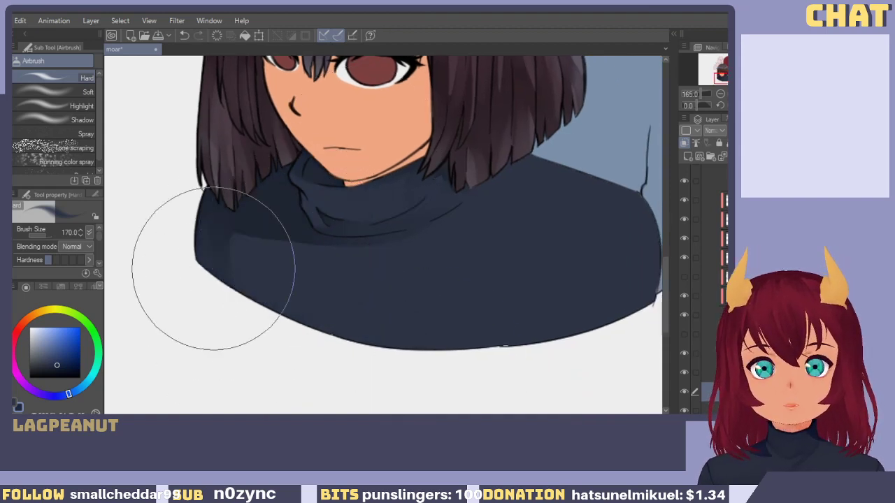
drag(361, 174, 385, 219)
drag(259, 207, 417, 387)
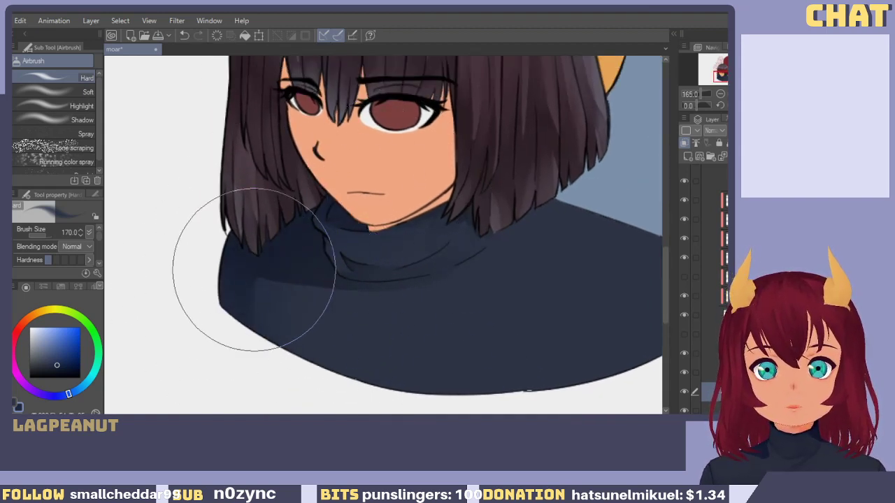
mouse_move(254, 267)
mouse_down()
mouse_move(447, 381)
mouse_move(379, 322)
mouse_up()
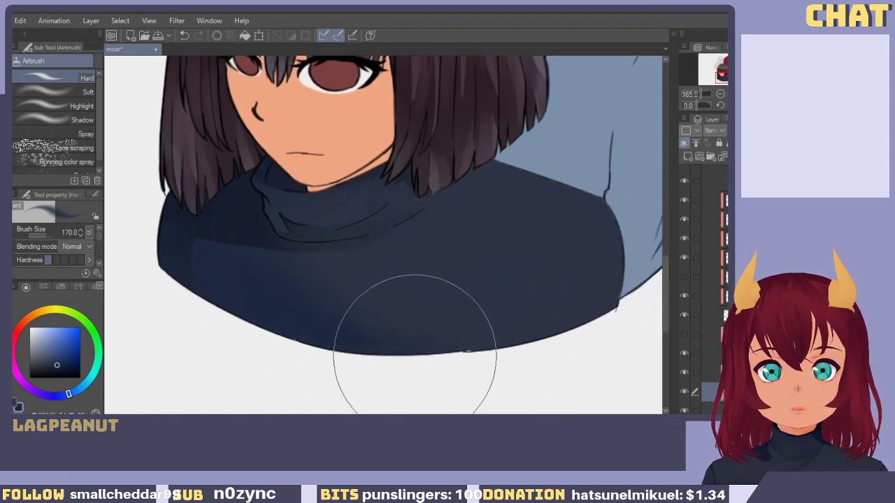
Enlarge the Hard airbrush to size 250 and spread the blue tint across the turtleneck's chest and lower edge.
key(bracketright)
key(bracketright)
key(bracketright)
key(bracketright)
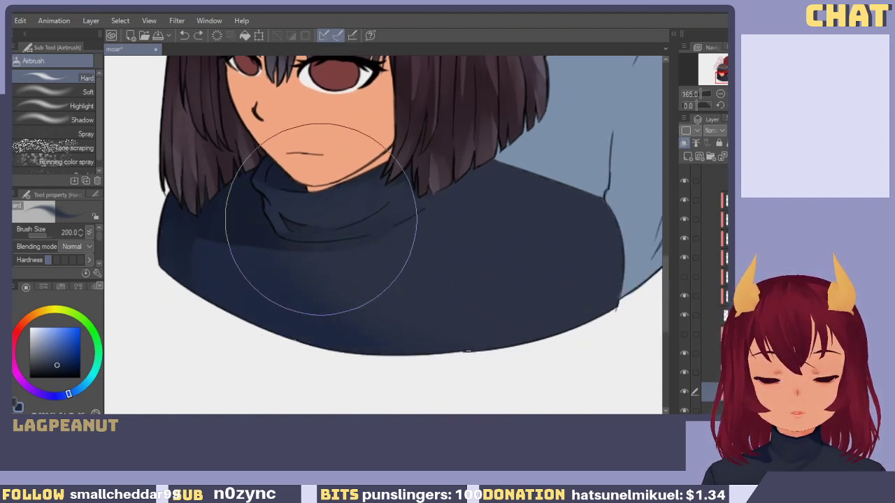
key(bracketleft)
key(bracketleft)
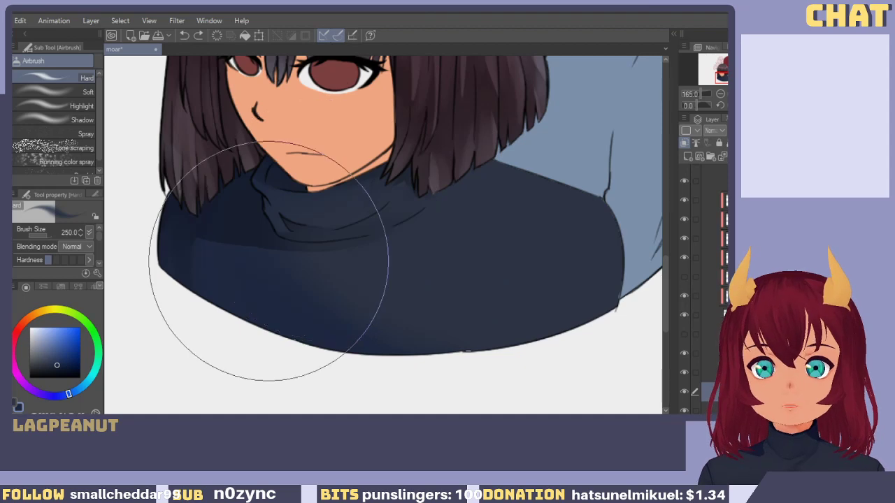
drag(269, 261, 431, 351)
drag(224, 172, 436, 330)
drag(291, 231, 540, 286)
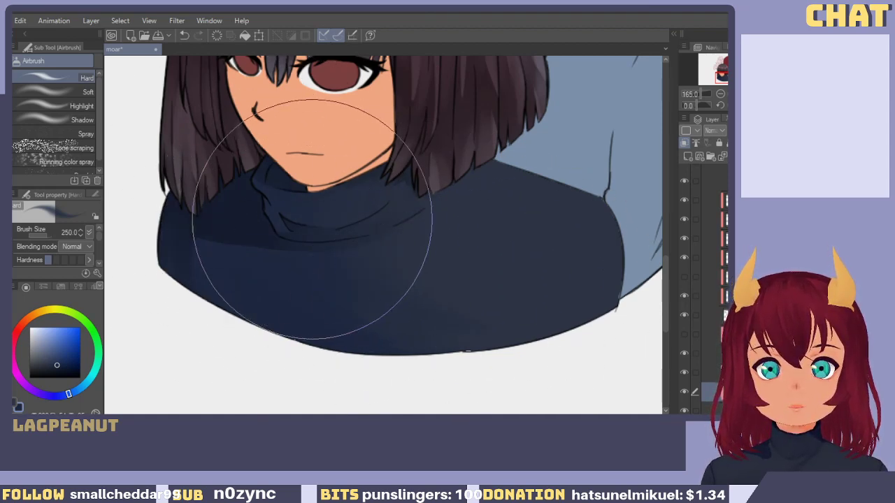
drag(311, 218, 506, 399)
drag(380, 332, 460, 314)
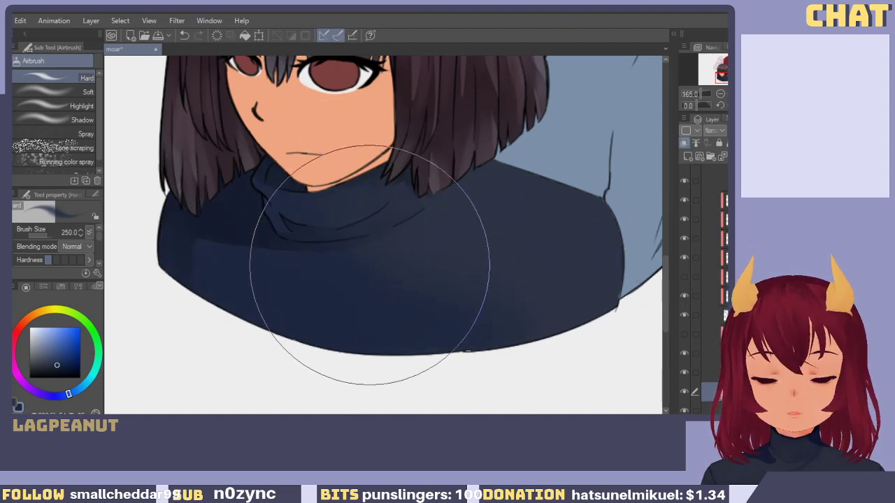
Fade the blue tint from the turtleneck's collar and chest with the airbrush in transparent colour, reducing the brush size to 120.
key(c)
mouse_move(298, 179)
mouse_down()
mouse_move(510, 272)
mouse_move(504, 258)
mouse_up()
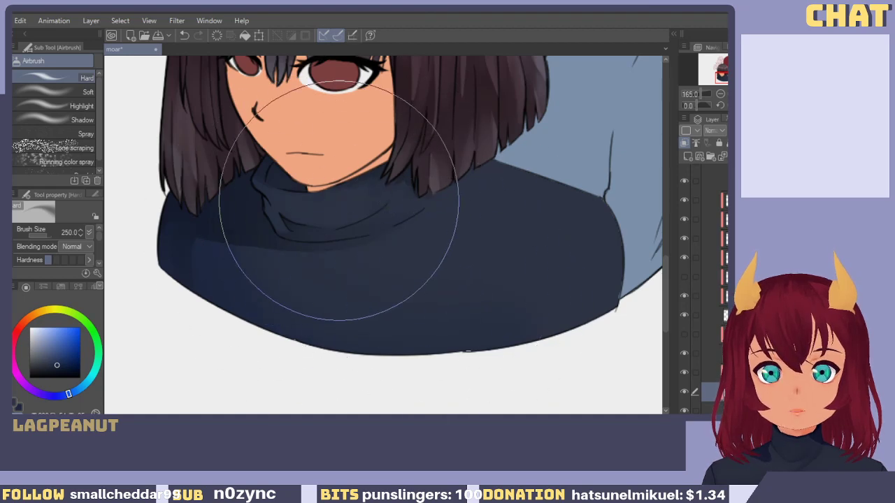
drag(311, 200, 398, 304)
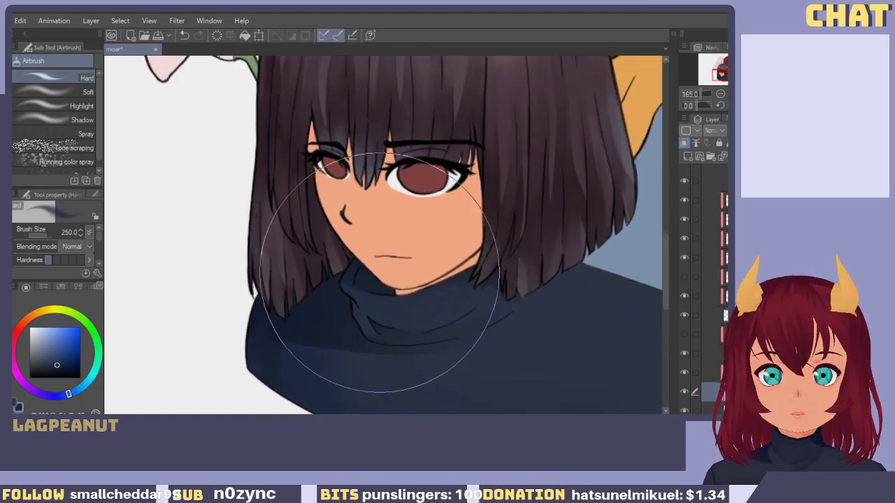
mouse_move(390, 259)
mouse_down()
mouse_move(404, 259)
mouse_move(408, 276)
mouse_up()
key(c)
mouse_move(496, 284)
mouse_down()
mouse_move(452, 244)
mouse_move(462, 251)
mouse_up()
key(bracketleft)
key(bracketleft)
key(bracketleft)
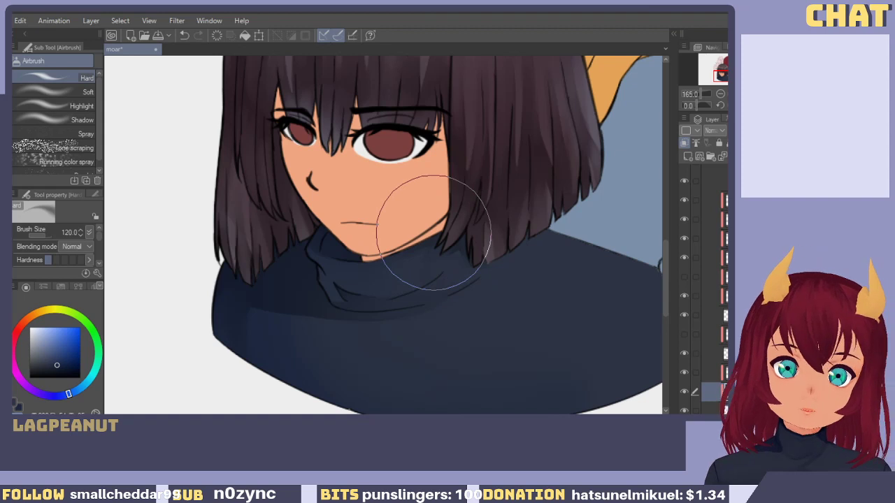
Add a new layer above the turtleneck's shading layer, clip it to the layer below, and toggle its visibility off and on.
scroll(433, 232, up, 1)
drag(398, 274, 381, 222)
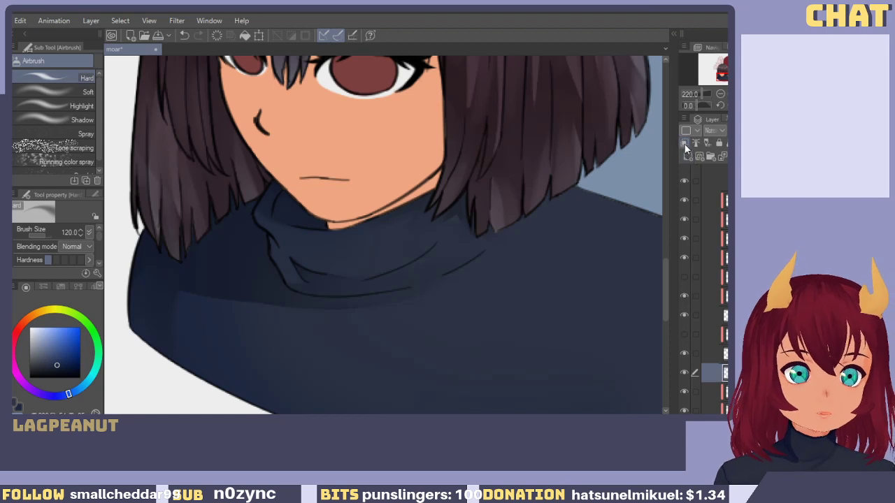
scroll(698, 228, down, 2)
click(682, 334)
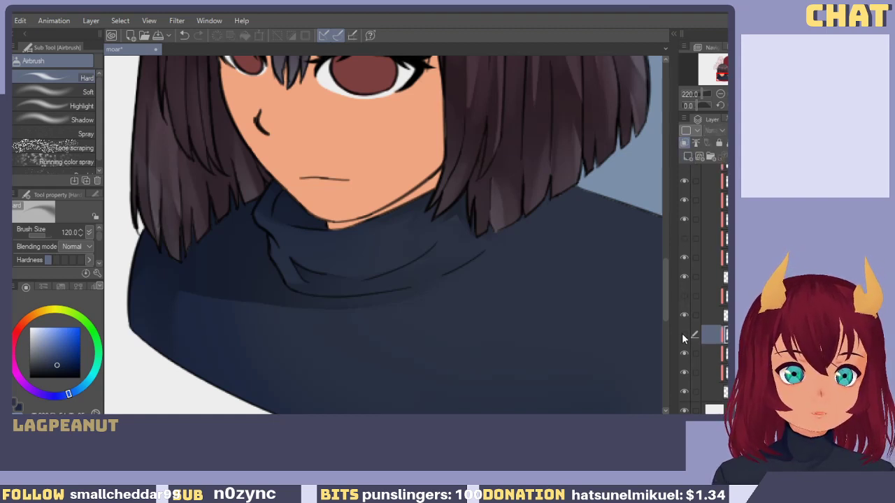
click(682, 334)
Sample the turtleneck's blue, lighten it to a pale blue, and switch to the base 2 pen.
drag(422, 305, 377, 297)
alt+click(381, 295)
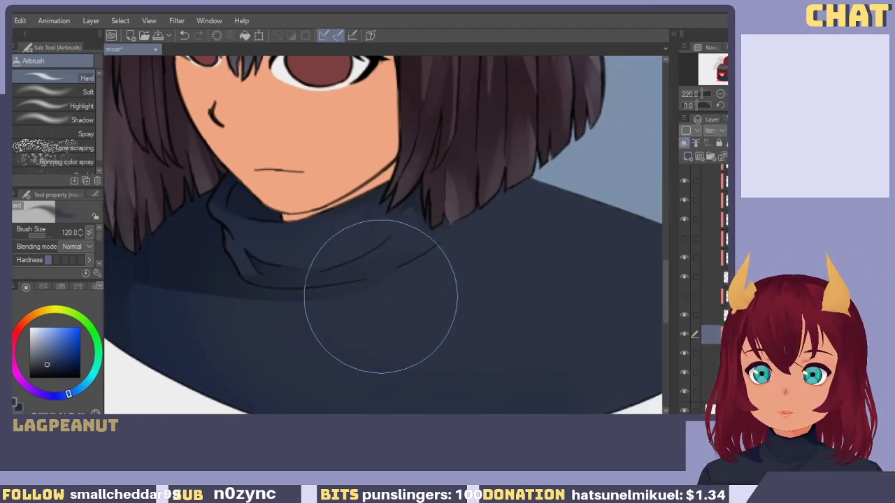
mouse_move(453, 303)
mouse_down()
mouse_move(429, 309)
mouse_move(478, 303)
mouse_up()
click(50, 328)
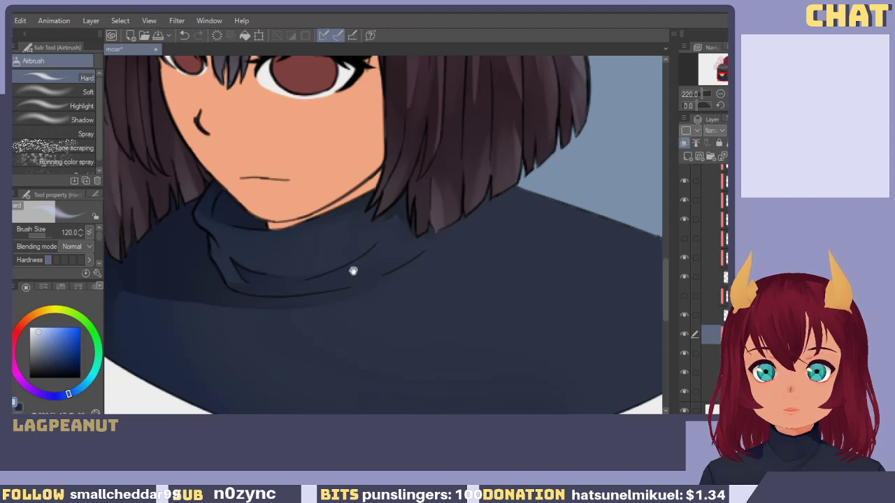
mouse_move(343, 198)
mouse_down()
mouse_move(355, 345)
mouse_move(336, 309)
mouse_move(353, 243)
mouse_move(289, 113)
mouse_up()
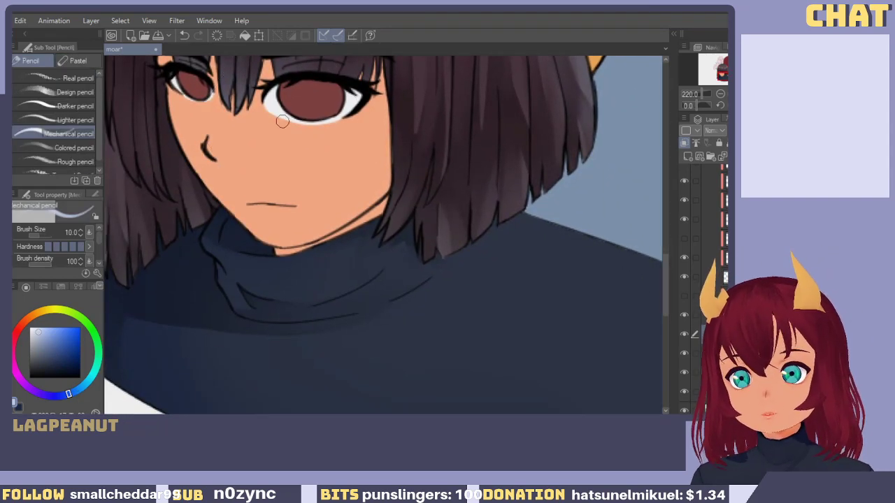
key(p)
Try pale highlight strokes along the turtleneck's collar folds, undoing each one and reducing the base 2 pen size to 10.
drag(235, 275, 349, 288)
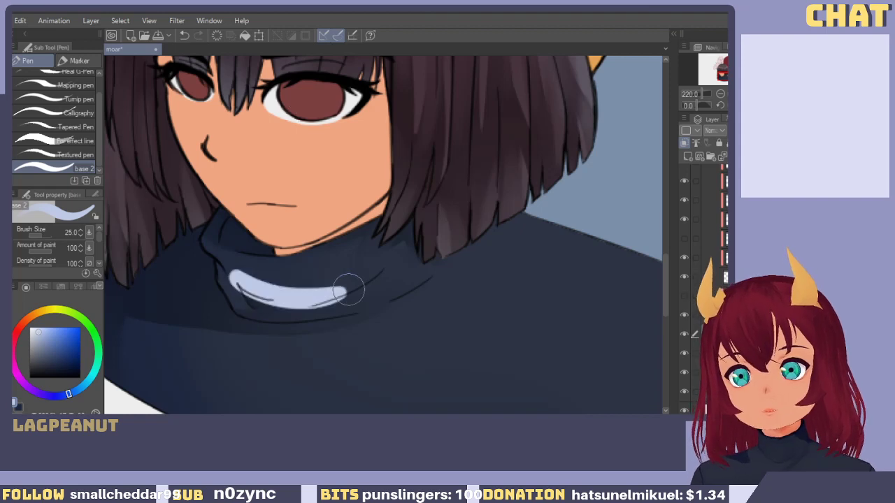
key(ctrl+z)
key(bracketleft)
key(bracketleft)
key(bracketleft)
key(bracketleft)
key(bracketleft)
key(bracketleft)
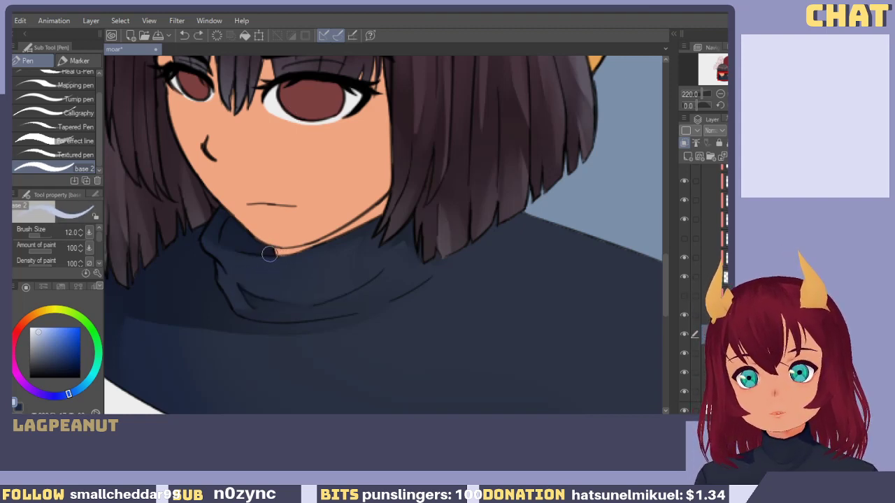
key(bracketright)
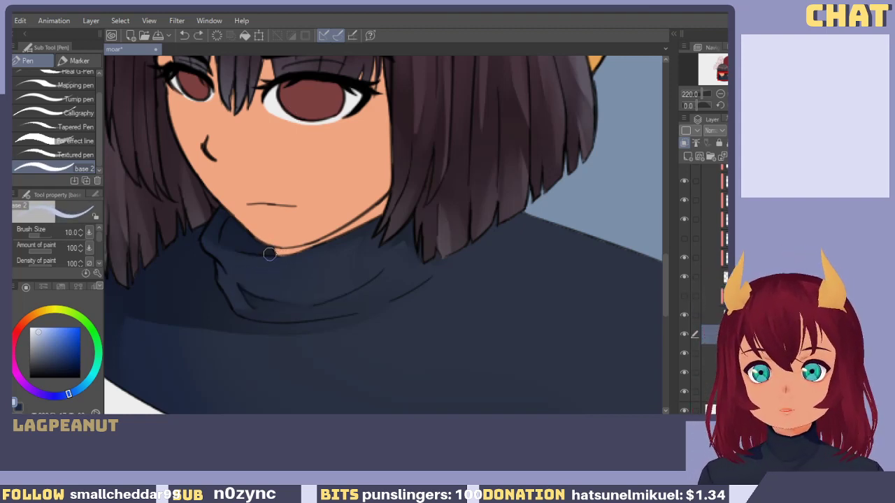
drag(227, 253, 324, 248)
key(ctrl+z)
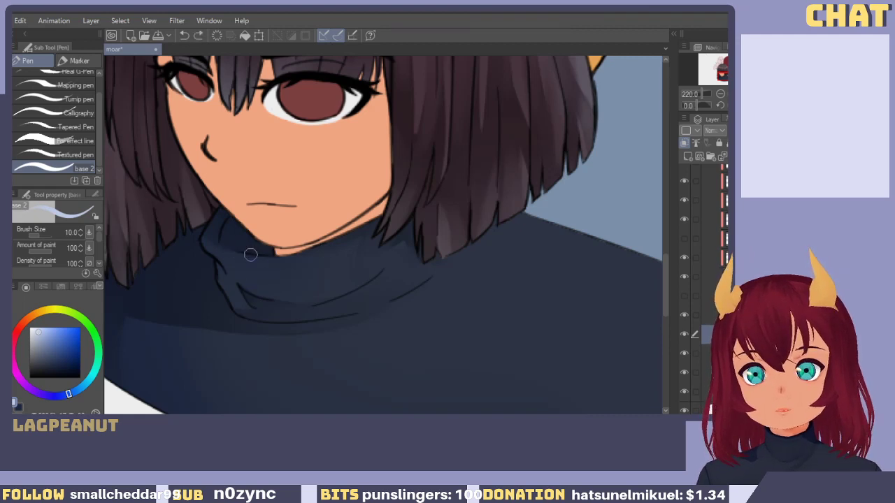
Try pale highlight strokes along the turtleneck collar's upper edge with the base 2 pen and the mechanical pencil.
mouse_move(230, 256)
mouse_down()
mouse_move(266, 264)
mouse_move(330, 246)
mouse_up()
key(ctrl+z)
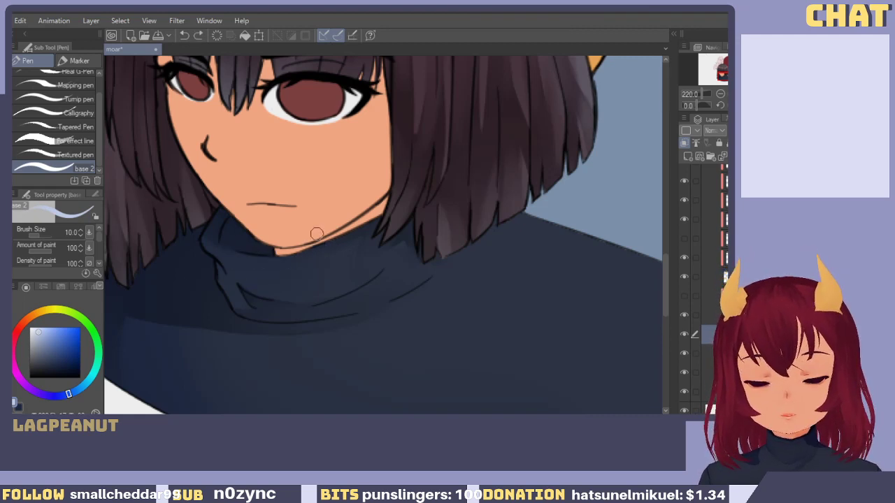
key(p)
drag(236, 253, 346, 243)
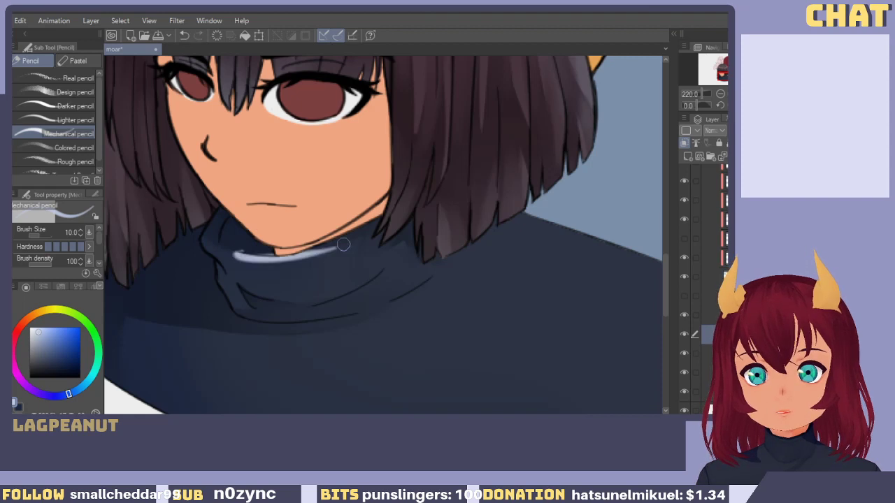
key(ctrl+z)
drag(233, 254, 328, 245)
key(ctrl+z)
Paint a soft pale highlight along the collar's upper edge with the transparent watercolor brush at size 10.
key(b)
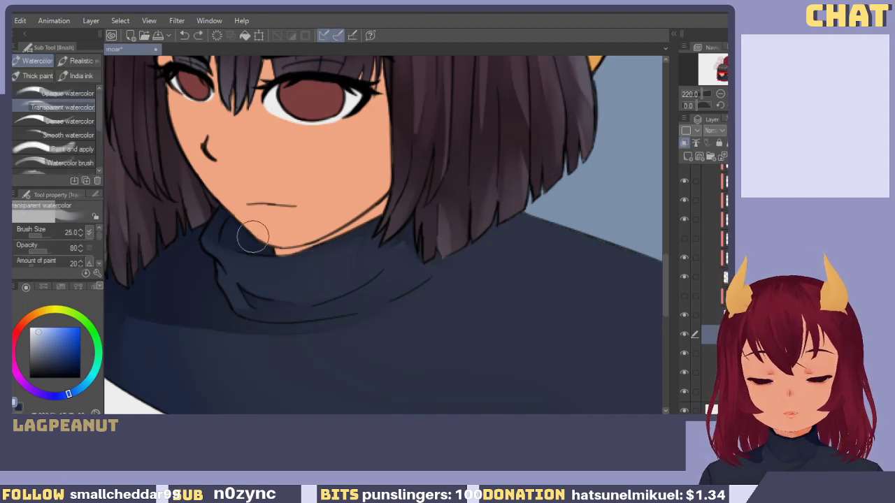
key(bracketleft)
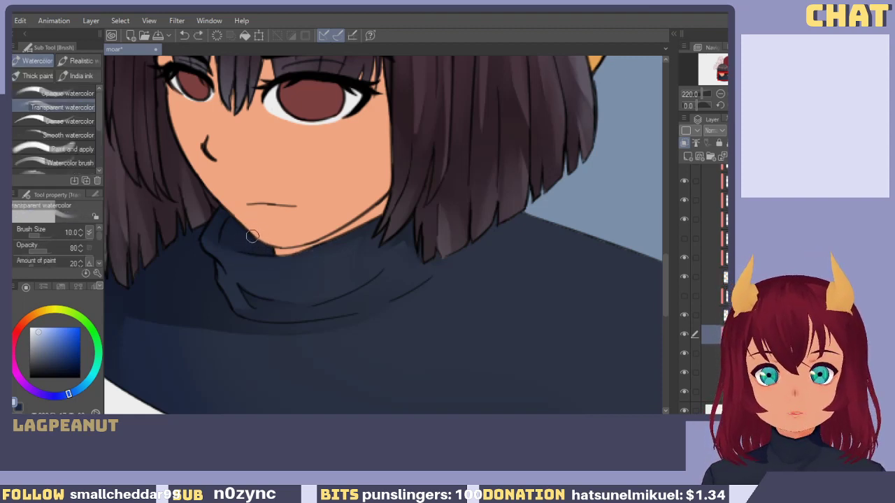
drag(241, 255, 314, 249)
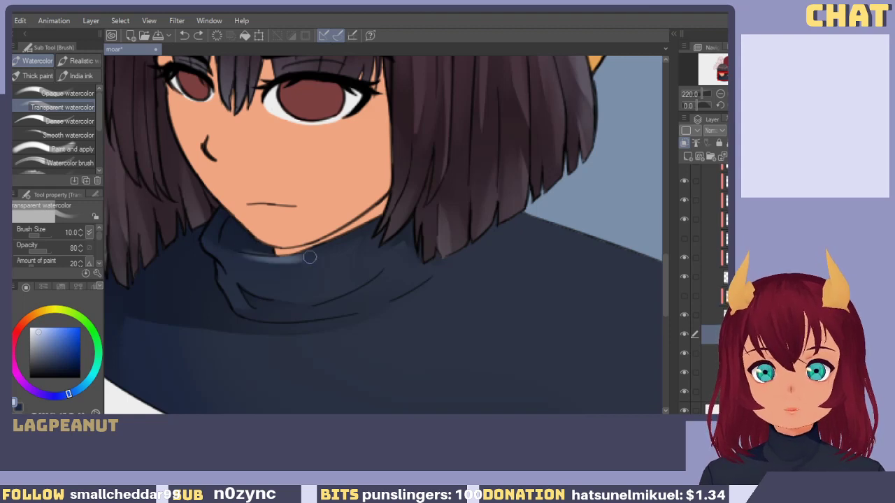
key(ctrl+z)
mouse_move(238, 256)
mouse_down()
mouse_move(325, 254)
mouse_move(313, 256)
mouse_move(349, 235)
mouse_up()
key(ctrl+z)
key(ctrl+z)
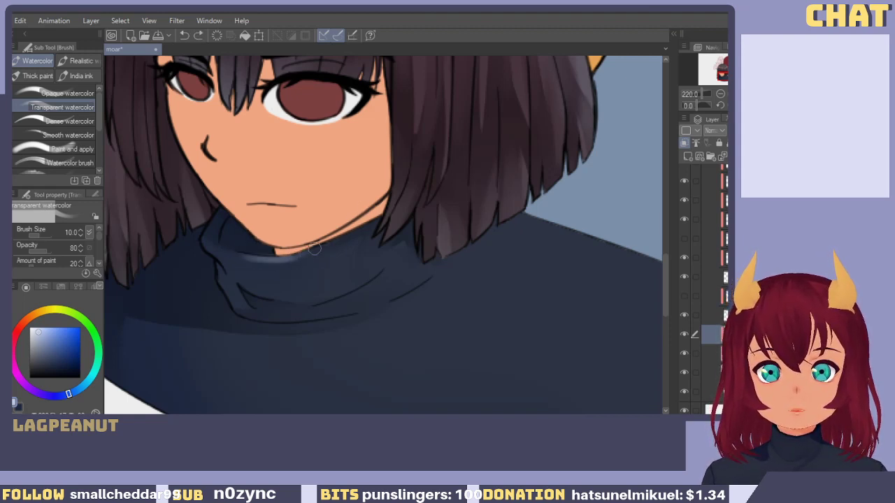
drag(302, 255, 365, 224)
key(ctrl+z)
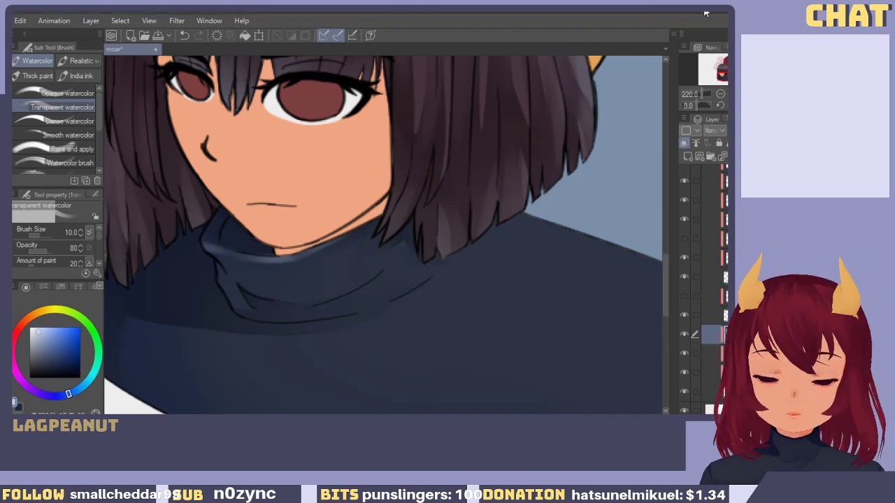
Add a soft pale highlight along the collar's lower fold line with the transparent watercolor brush.
drag(323, 289, 368, 274)
key(ctrl+z)
mouse_move(292, 271)
mouse_down()
mouse_move(370, 281)
mouse_move(323, 282)
mouse_move(409, 268)
mouse_up()
key(ctrl+z)
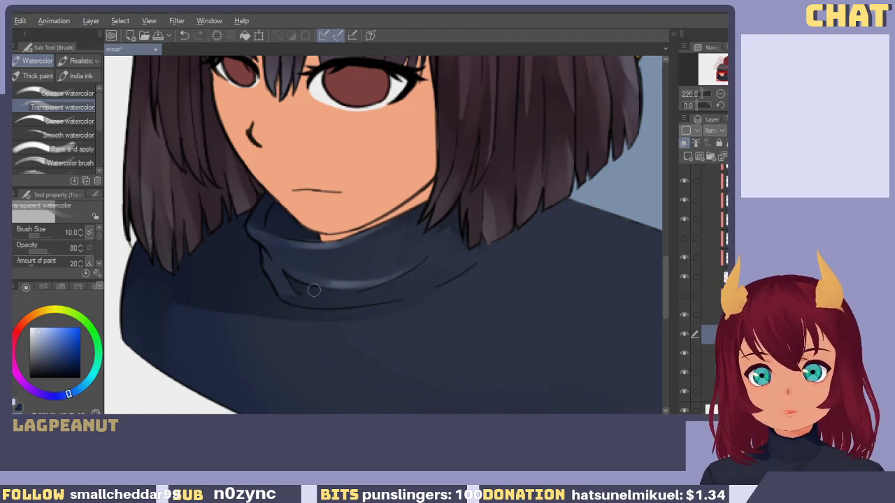
drag(283, 256, 357, 274)
key(ctrl+z)
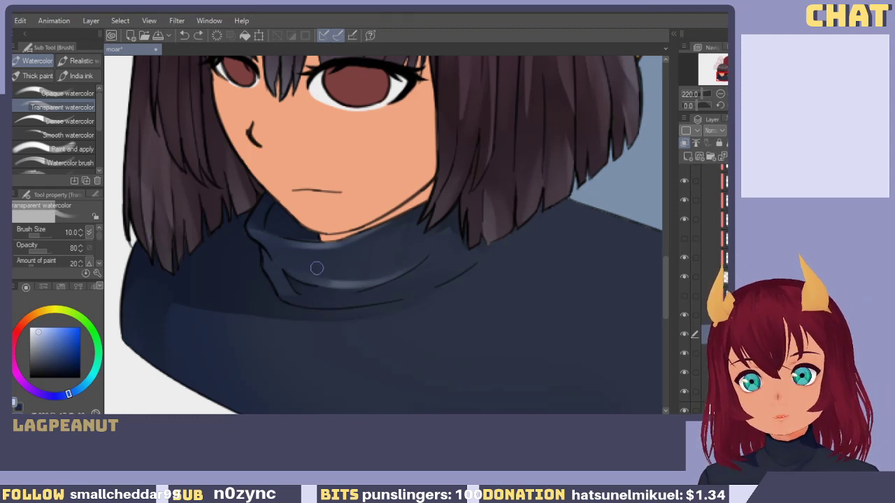
drag(286, 268, 302, 266)
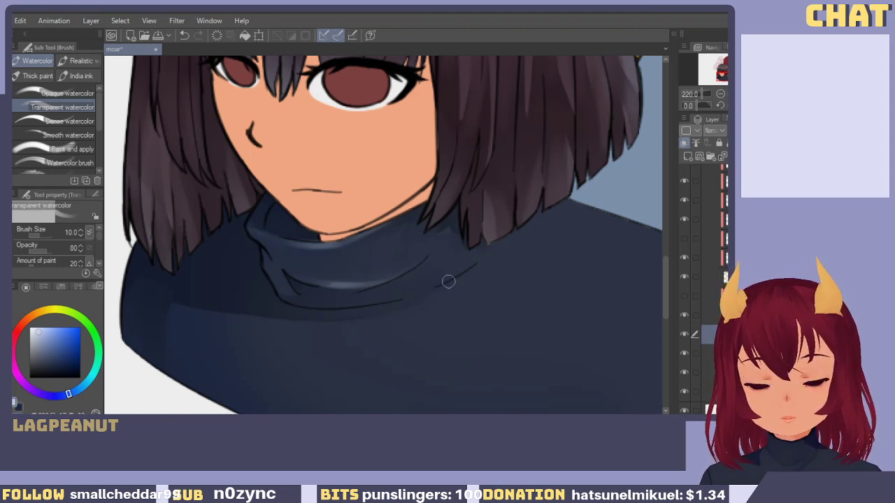
Highlight the top edge of the shoulder beside the blue sleeve, and enlarge the transparent watercolor brush to 15.
mouse_move(373, 292)
mouse_down()
mouse_move(406, 246)
mouse_move(229, 267)
mouse_up()
mouse_move(418, 179)
mouse_down()
mouse_move(577, 228)
mouse_move(424, 169)
mouse_move(575, 229)
mouse_up()
key(ctrl+z)
key(ctrl+z)
drag(453, 184, 576, 235)
key(ctrl+z)
key(ctrl+z)
mouse_move(454, 187)
mouse_down()
mouse_move(575, 233)
mouse_move(590, 285)
mouse_up()
key(ctrl+z)
key(bracketright)
key(bracketright)
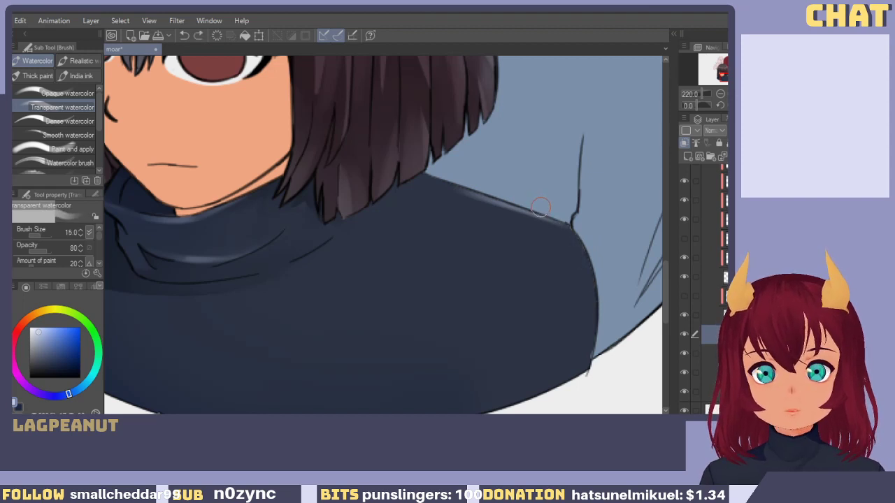
Try pale watercolor highlight strokes from the shoulder's top edge down around its outer curve.
mouse_move(536, 218)
mouse_down()
mouse_move(585, 307)
mouse_move(592, 299)
mouse_move(592, 321)
mouse_up()
key(ctrl+z)
key(c)
drag(589, 241, 585, 363)
key(ctrl+z)
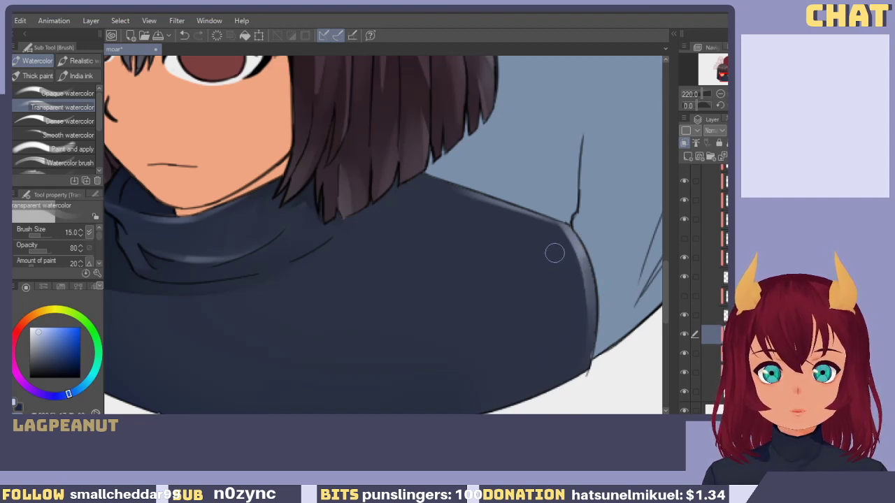
mouse_move(490, 201)
mouse_down()
mouse_move(447, 191)
mouse_move(510, 202)
mouse_up()
key(ctrl+z)
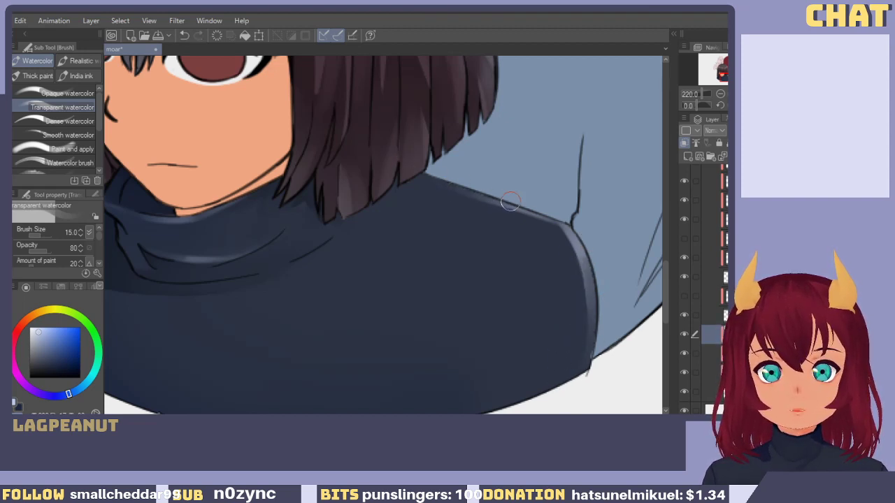
drag(569, 228, 590, 304)
key(ctrl+z)
drag(584, 266, 587, 339)
key(ctrl+z)
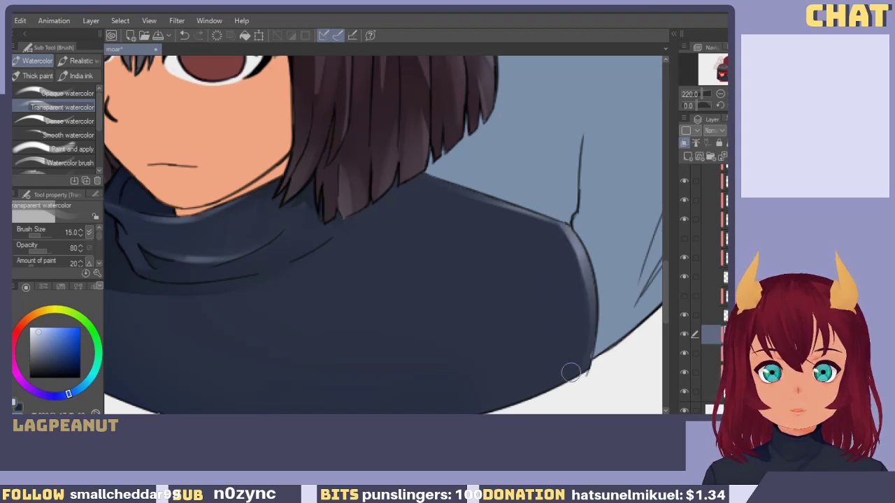
Retry the highlight on the shoulder's outer curve, comparing versions through undo and redo.
key(ctrl+z)
drag(583, 261, 588, 328)
key(ctrl+z)
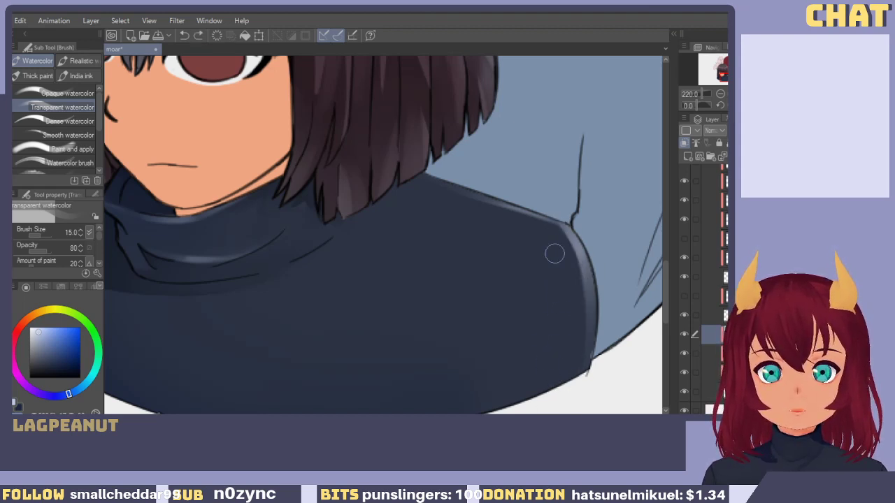
key(ctrl+z)
key(ctrl+y)
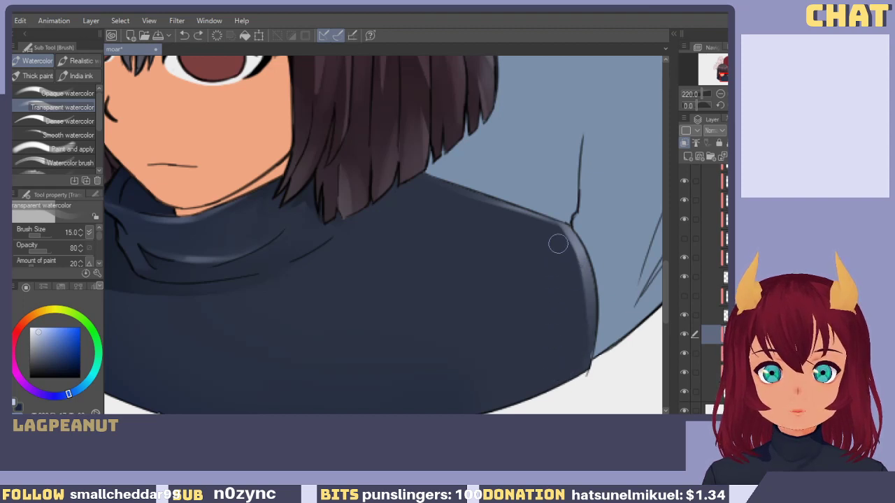
key(ctrl+z)
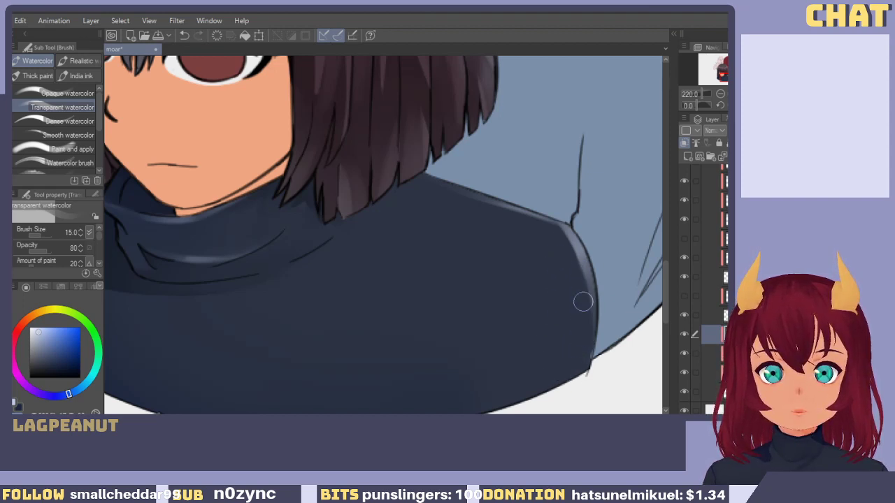
key(ctrl+z)
Paint a thin, soft pale highlight down the shoulder's outer edge with the size 15 transparent watercolor brush.
mouse_move(575, 247)
mouse_down()
mouse_move(575, 346)
mouse_move(585, 361)
mouse_up()
mouse_move(578, 252)
mouse_down()
mouse_move(592, 349)
mouse_move(578, 305)
mouse_move(581, 262)
mouse_move(579, 363)
mouse_up()
key(ctrl+z)
key(ctrl+y)
key(ctrl+z)
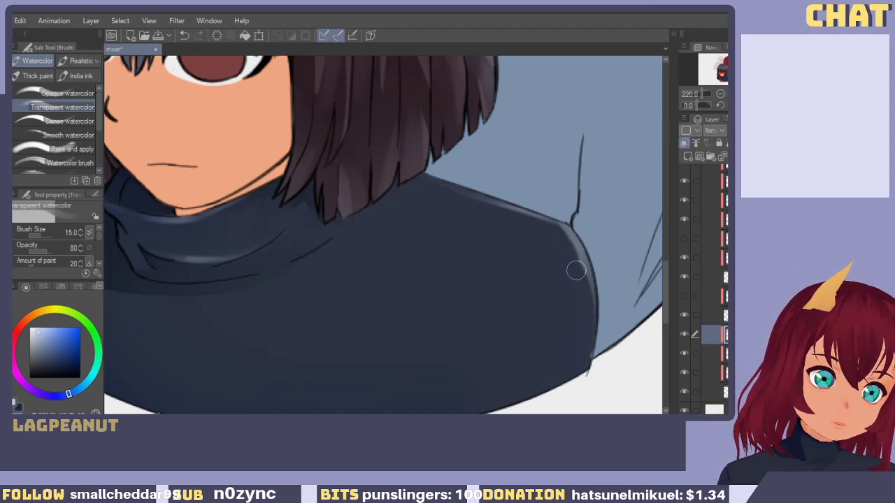
key(ctrl+z)
drag(551, 230, 568, 301)
key(ctrl+z)
mouse_move(541, 241)
mouse_down()
mouse_move(585, 315)
mouse_move(542, 232)
mouse_move(584, 346)
mouse_up()
drag(551, 260, 588, 316)
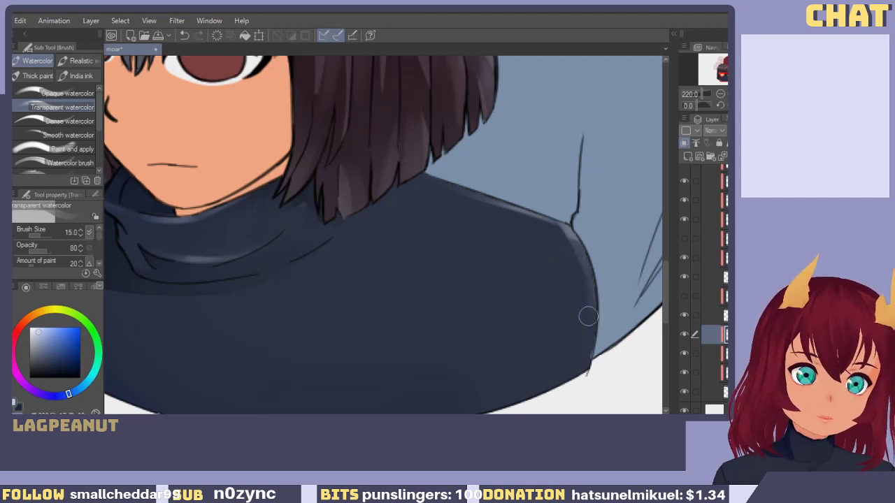
key(ctrl+z)
key(ctrl+y)
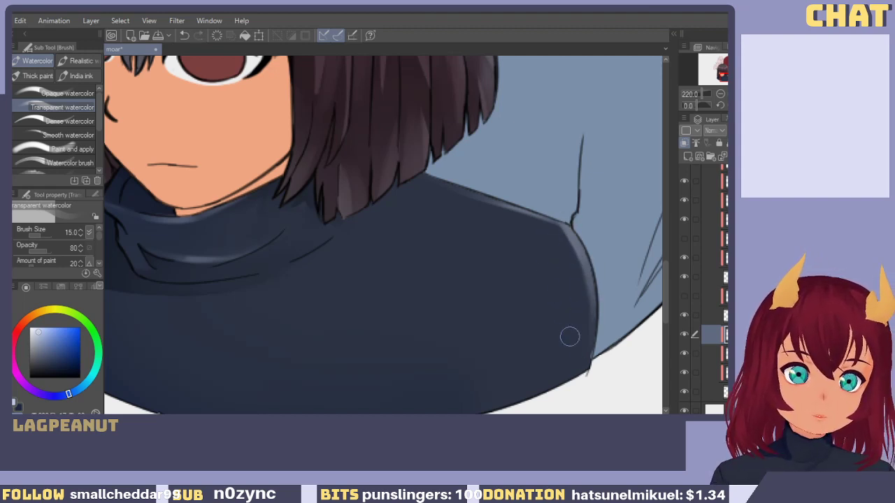
Try to strengthen the pale highlight along the shoulder's top edge with more transparent watercolor strokes.
drag(516, 249, 524, 301)
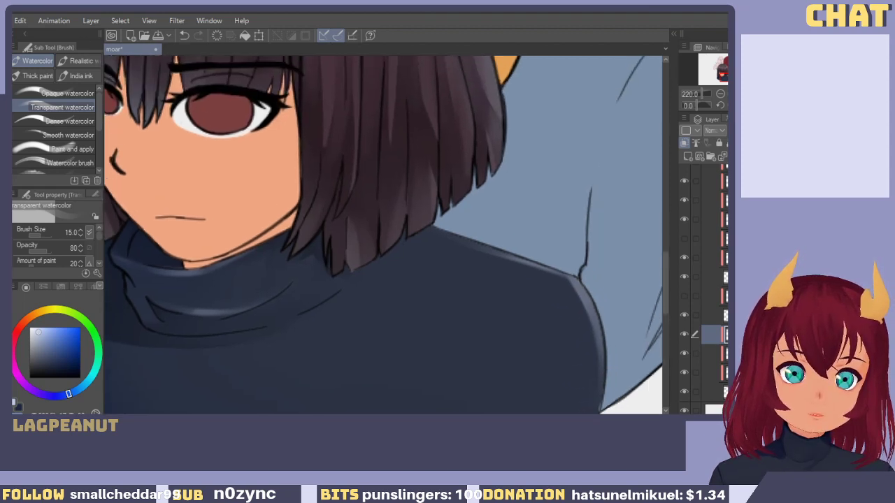
key(ctrl+z)
drag(570, 277, 496, 250)
key(ctrl+z)
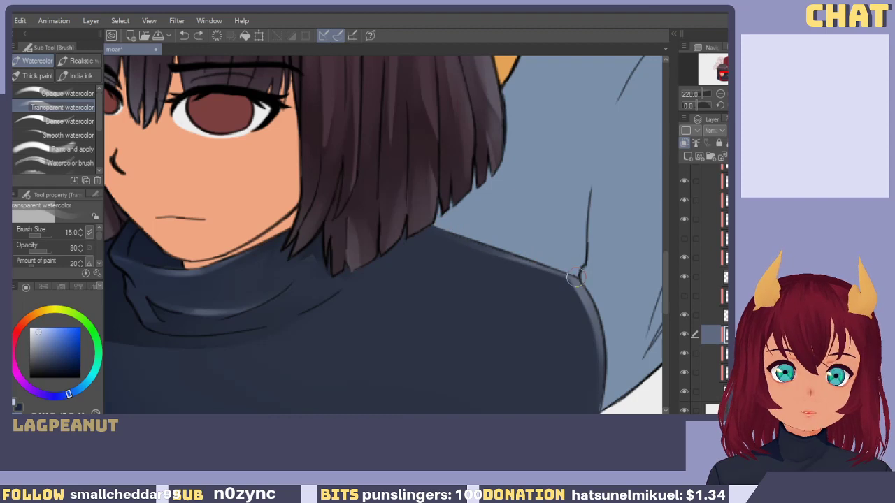
mouse_move(475, 290)
mouse_down()
mouse_move(521, 255)
mouse_move(561, 265)
mouse_move(527, 283)
mouse_up()
key(ctrl+z)
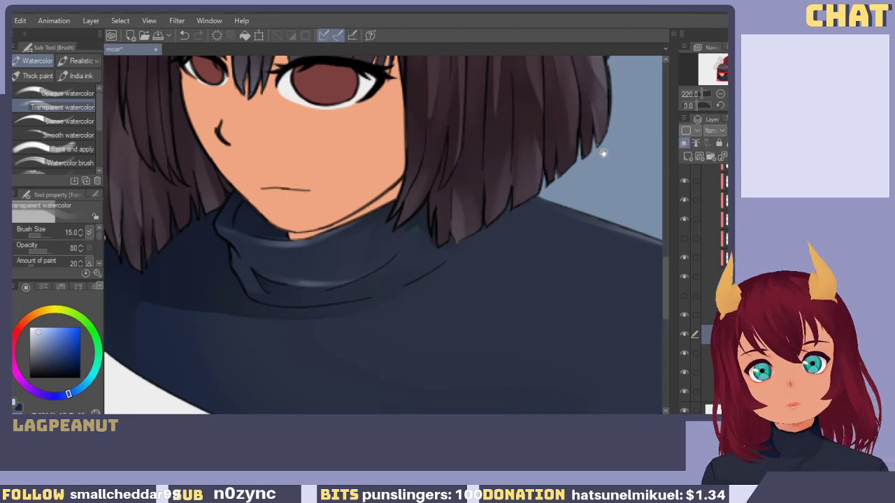
Try crisp highlight strokes along the collar's upper edge with the mechanical pencil at size 10.
drag(372, 243, 415, 234)
key(p)
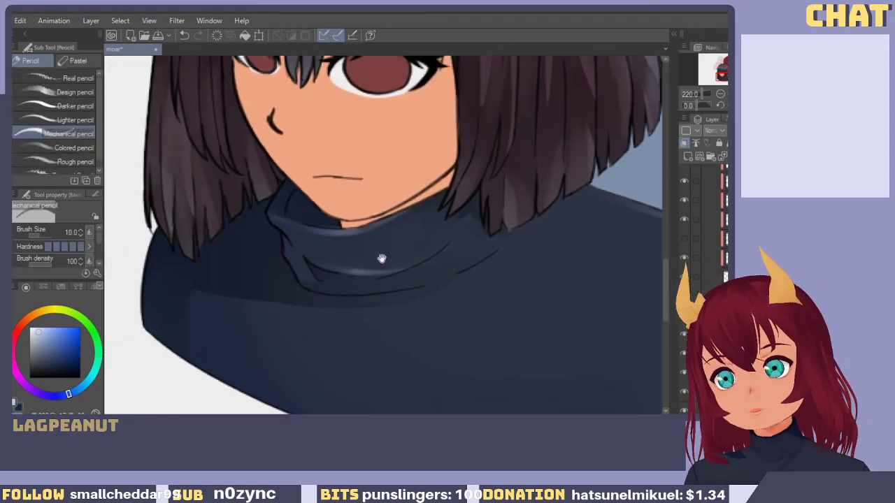
drag(382, 258, 368, 251)
drag(433, 217, 411, 222)
key(ctrl+z)
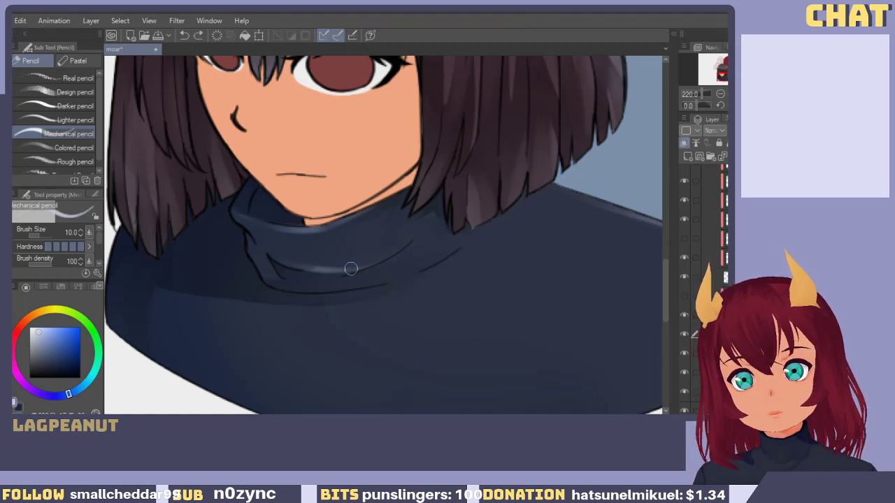
drag(274, 222, 369, 223)
key(ctrl+z)
drag(274, 223, 343, 222)
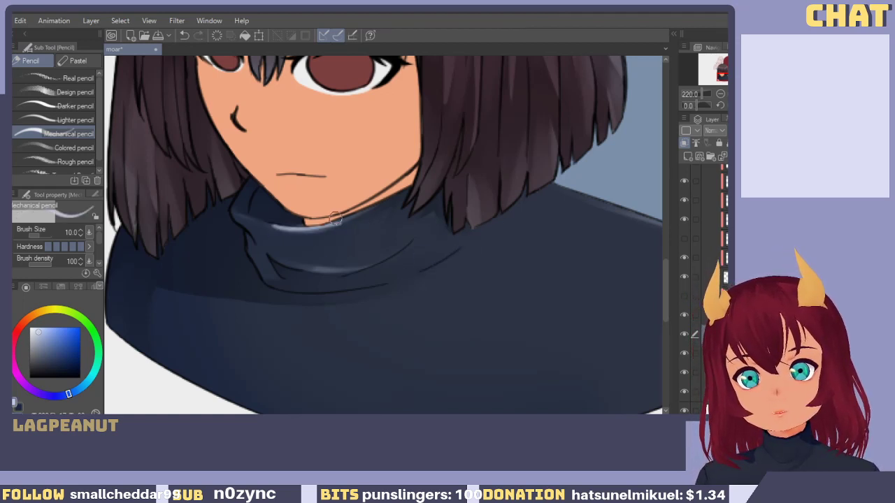
key(ctrl+z)
key(ctrl+z)
mouse_move(278, 221)
mouse_down()
mouse_move(344, 220)
mouse_move(284, 228)
mouse_move(336, 218)
mouse_up()
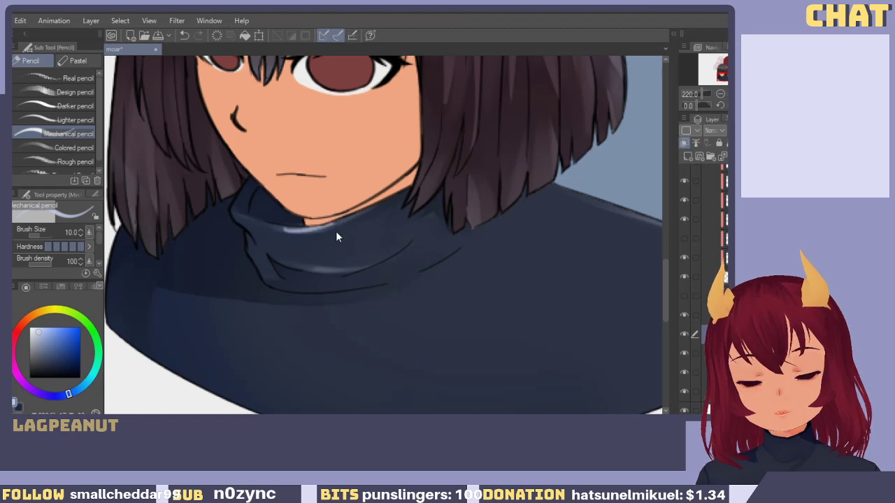
key(ctrl+z)
Try a mechanical pencil highlight along the shoulder's top edge beside the hair.
mouse_move(450, 225)
mouse_down()
mouse_move(326, 346)
mouse_move(383, 218)
mouse_move(367, 217)
mouse_up()
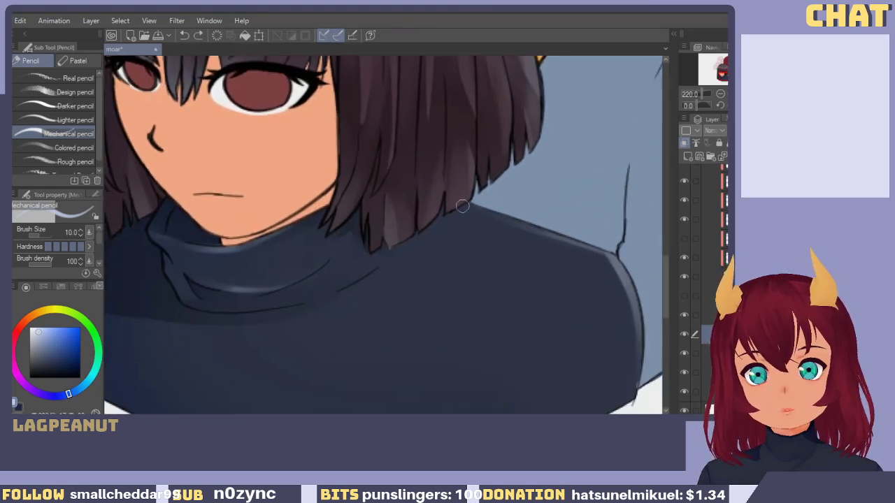
key(ctrl+z)
drag(477, 208, 544, 232)
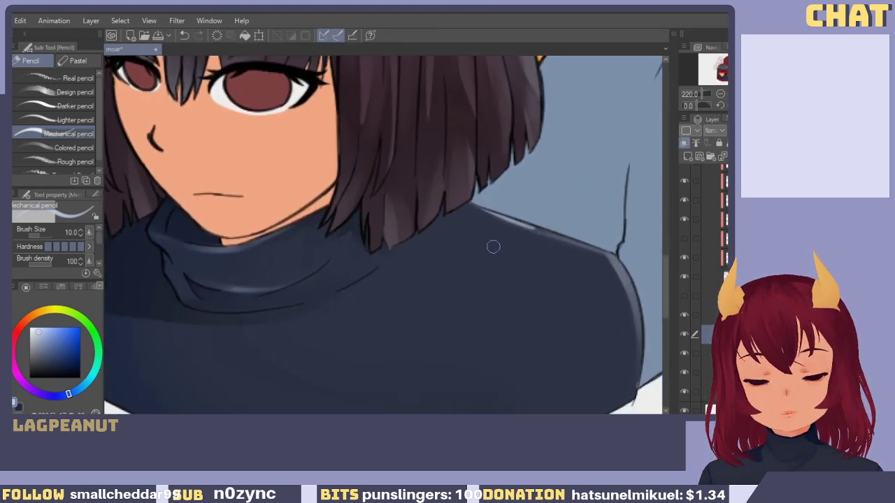
Repaint the soft highlight along the shoulder's top edge and outer curve with the size 15 transparent watercolor brush.
drag(489, 253, 404, 279)
key(b)
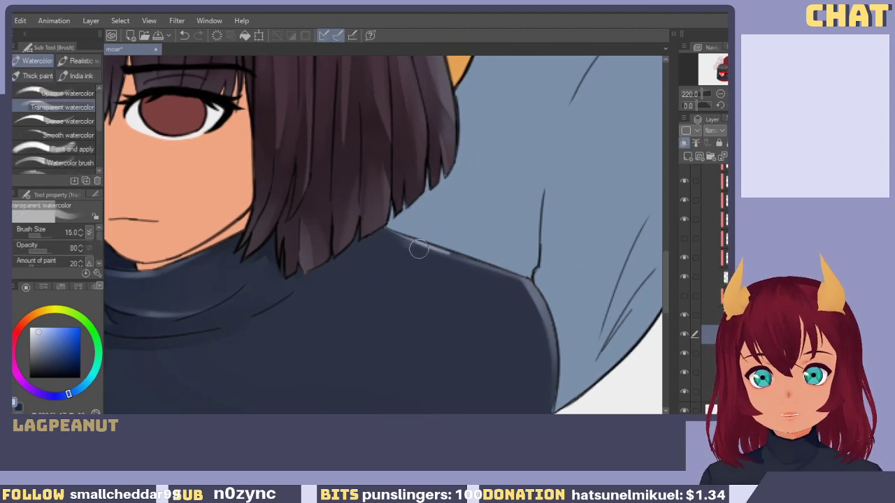
drag(419, 249, 511, 274)
key(ctrl+z)
drag(399, 231, 528, 282)
key(ctrl+z)
drag(386, 228, 529, 282)
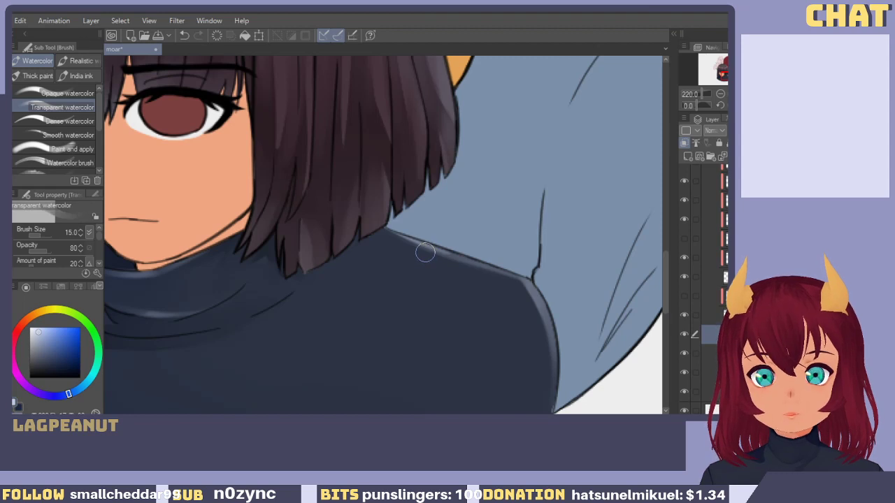
mouse_move(379, 225)
mouse_down()
mouse_move(505, 278)
mouse_move(378, 229)
mouse_move(529, 299)
mouse_up()
key(ctrl+z)
drag(377, 240, 464, 271)
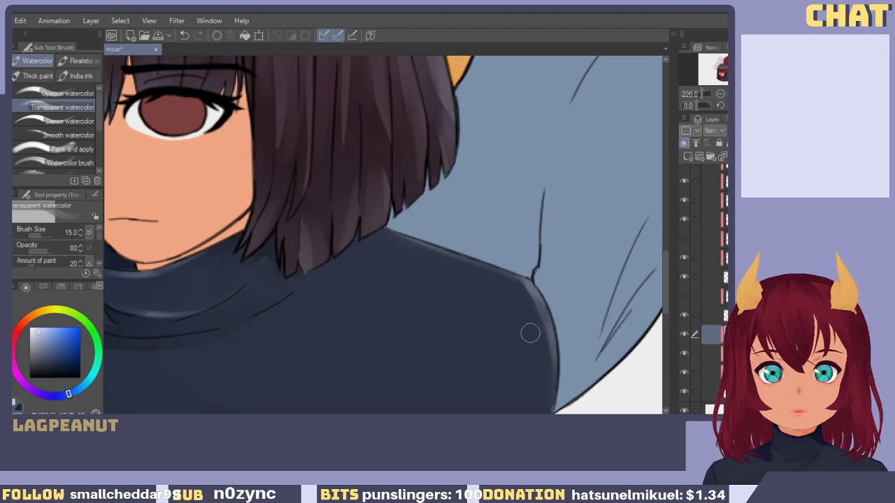
key(ctrl+z)
drag(512, 286, 548, 385)
Rework the pale highlight on the collar's lower fold with the transparent watercolor brush.
drag(532, 328, 515, 272)
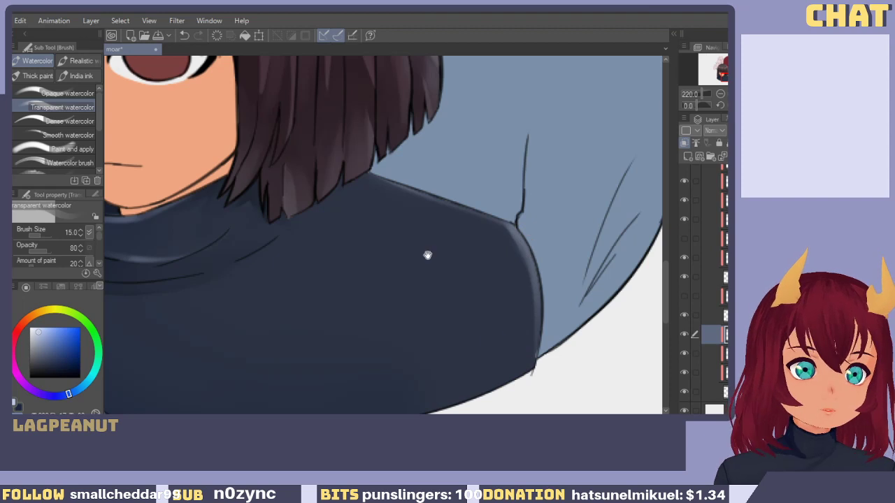
drag(321, 242, 539, 265)
drag(347, 281, 389, 280)
key(ctrl+z)
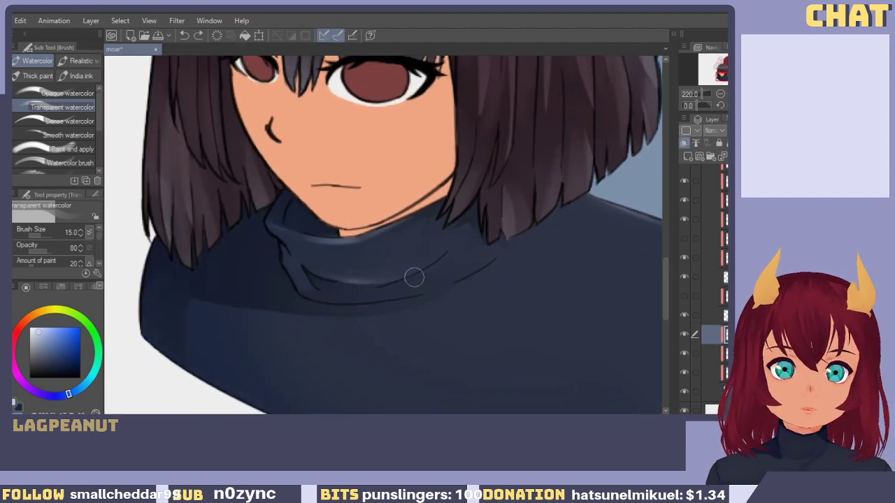
key(ctrl+z)
drag(334, 283, 404, 276)
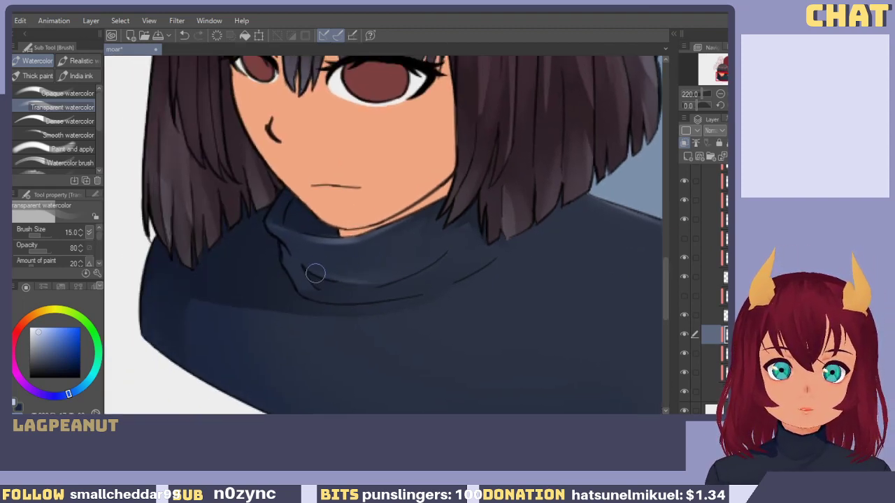
Paint a pale highlight along the turtleneck collar's upper fold beneath the chin and blend it into the blue.
drag(384, 242, 392, 321)
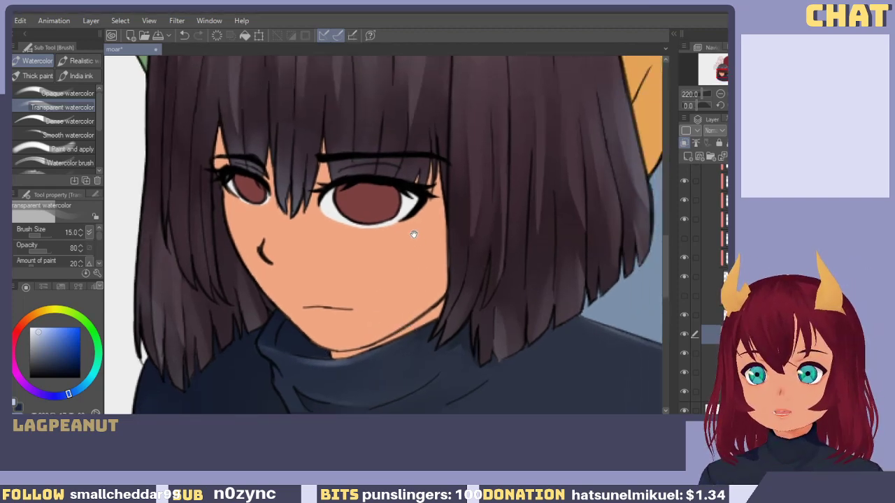
drag(424, 245, 404, 177)
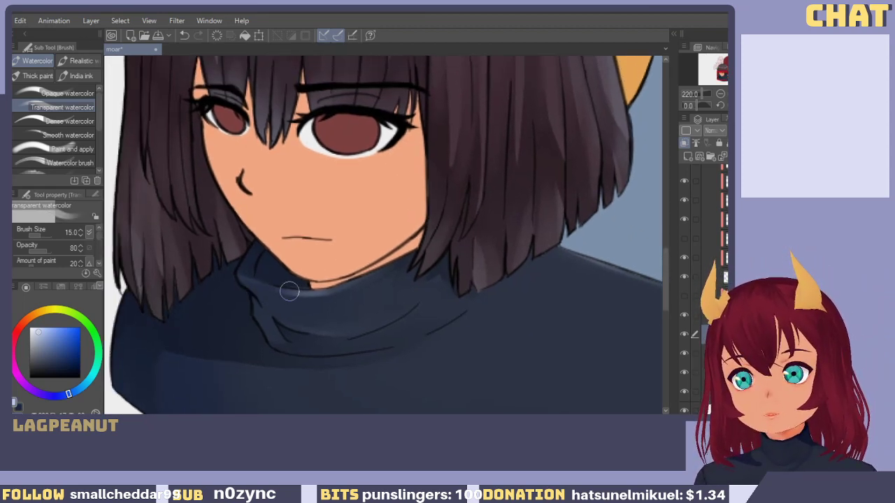
mouse_move(281, 293)
mouse_down()
mouse_move(232, 280)
mouse_move(269, 293)
mouse_move(278, 292)
mouse_move(244, 280)
mouse_move(285, 287)
mouse_move(261, 287)
mouse_move(272, 294)
mouse_move(304, 291)
mouse_up()
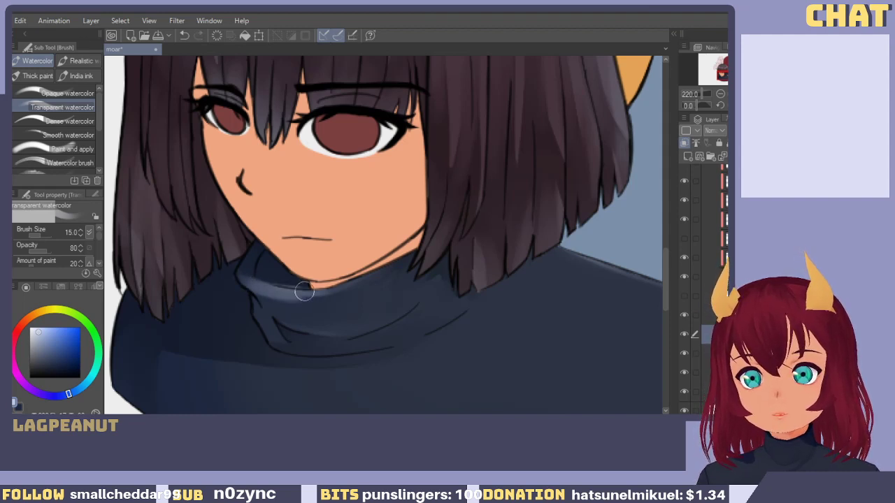
mouse_move(253, 269)
mouse_down()
mouse_move(314, 284)
mouse_move(242, 265)
mouse_move(318, 279)
mouse_move(265, 263)
mouse_move(299, 279)
mouse_move(306, 265)
mouse_move(328, 281)
mouse_move(253, 283)
mouse_move(356, 292)
mouse_up()
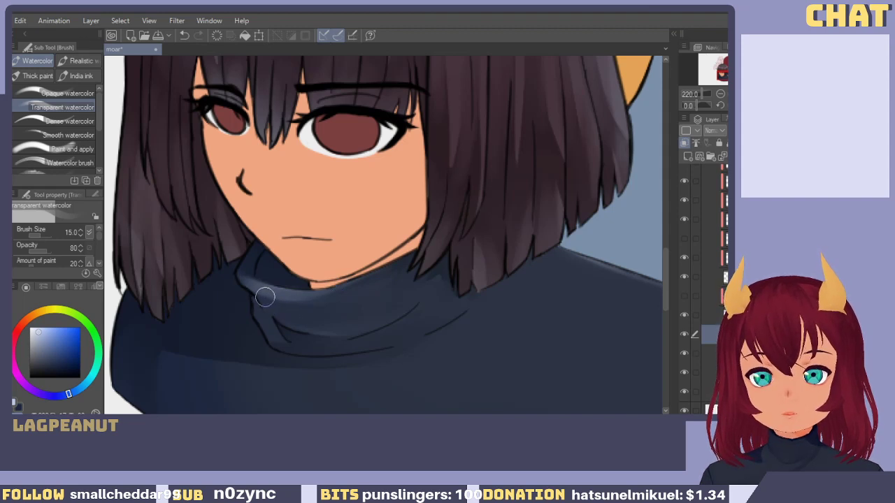
Add a pale highlight down the collar's side crease and soften its edges with transparent strokes.
mouse_move(264, 298)
mouse_down()
mouse_move(283, 319)
mouse_move(272, 332)
mouse_up()
key(c)
mouse_move(250, 304)
mouse_down()
mouse_move(276, 335)
mouse_move(249, 299)
mouse_move(265, 322)
mouse_move(275, 306)
mouse_move(293, 324)
mouse_move(319, 314)
mouse_move(266, 295)
mouse_move(334, 325)
mouse_up()
drag(255, 287, 339, 321)
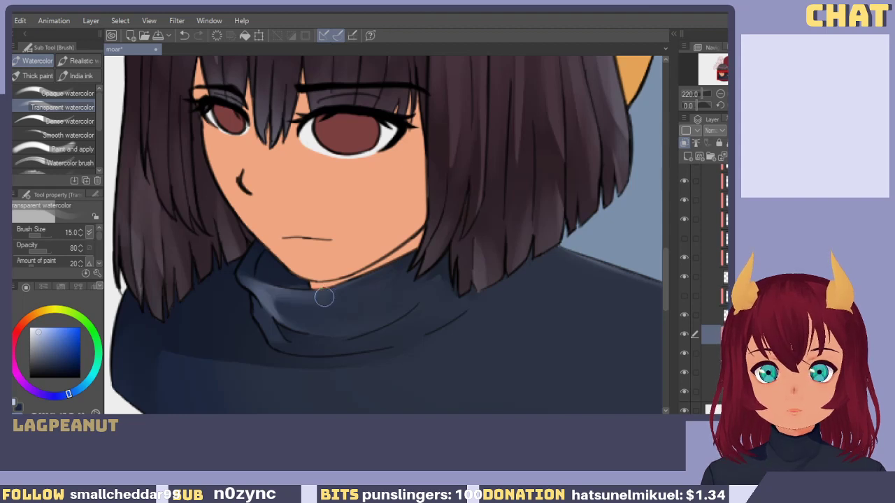
Rework the highlight across the collar's upper band, undoing the overly bright stroke and blending towards the side crease.
drag(271, 272, 348, 277)
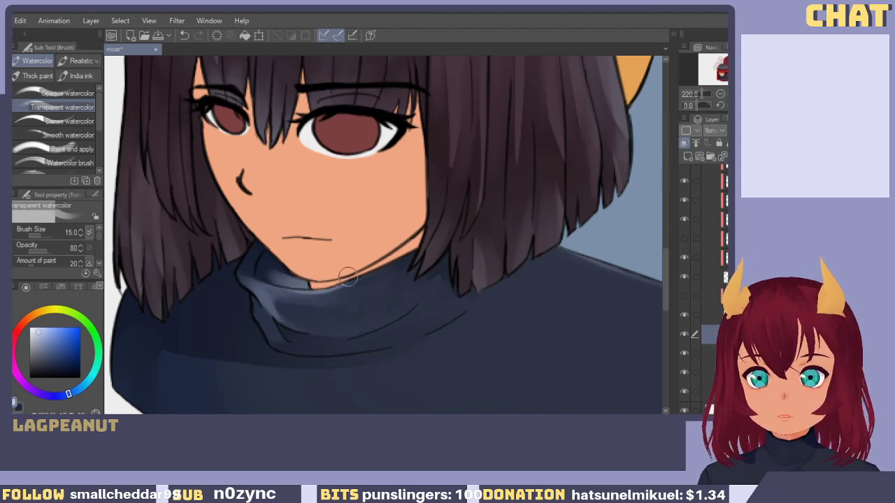
key(ctrl+z)
drag(292, 274, 361, 280)
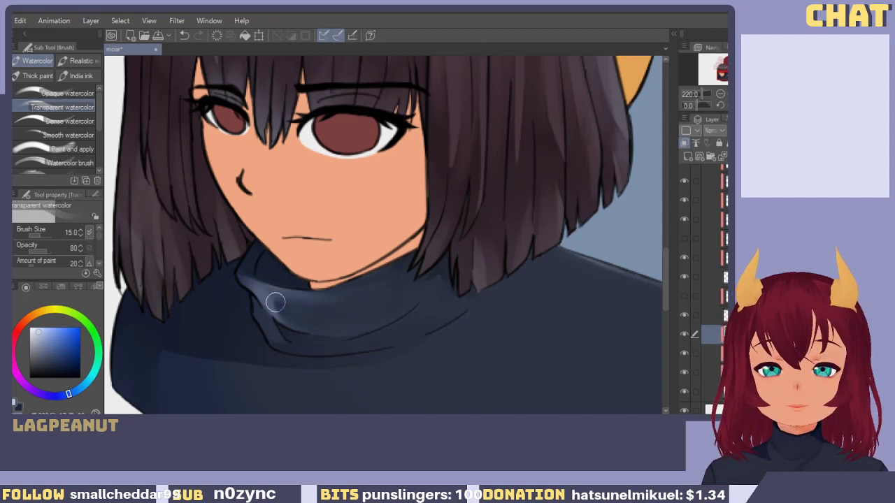
drag(267, 295, 358, 322)
mouse_move(286, 314)
mouse_down()
mouse_move(271, 222)
mouse_move(345, 284)
mouse_up()
drag(260, 254, 324, 289)
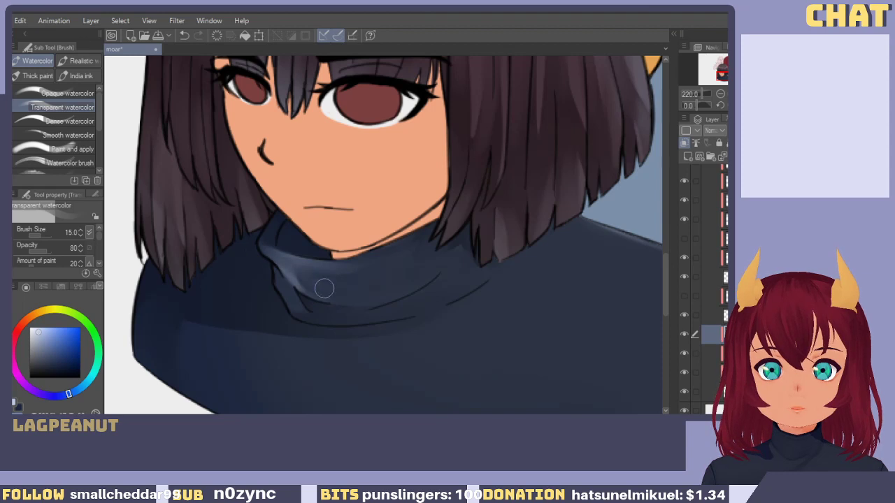
Refine the highlight between the collar's upper rim and lower fold, replacing unsatisfactory strokes with a softer blend.
mouse_move(262, 241)
mouse_down()
mouse_move(293, 264)
mouse_move(291, 277)
mouse_move(362, 304)
mouse_up()
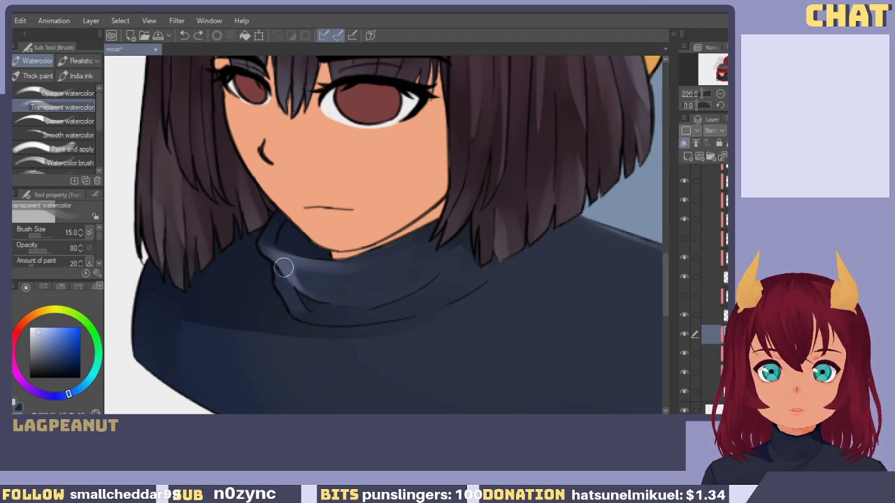
mouse_move(283, 267)
mouse_down()
mouse_move(379, 297)
mouse_move(281, 264)
mouse_move(349, 296)
mouse_move(338, 280)
mouse_move(369, 295)
mouse_up()
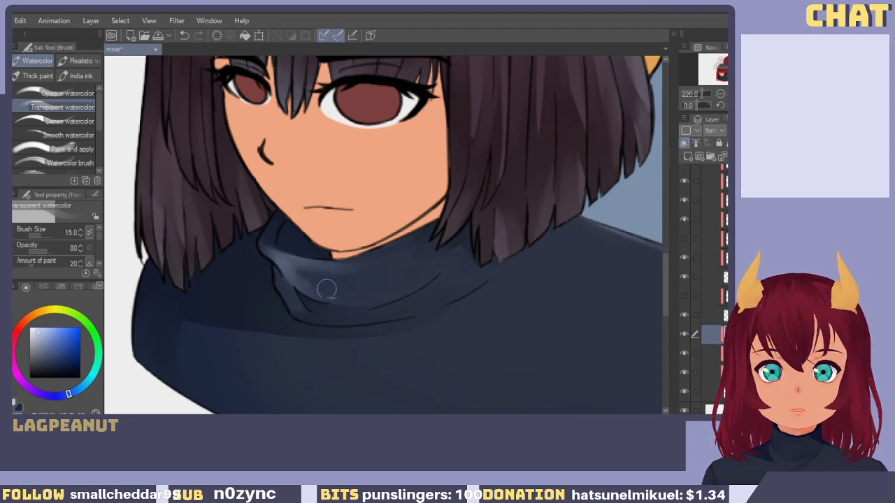
key(ctrl+z)
mouse_move(320, 270)
mouse_down()
mouse_move(352, 293)
mouse_move(342, 276)
mouse_move(341, 288)
mouse_move(308, 280)
mouse_move(355, 291)
mouse_move(310, 283)
mouse_move(393, 264)
mouse_move(300, 262)
mouse_move(398, 259)
mouse_move(318, 269)
mouse_move(367, 269)
mouse_move(282, 264)
mouse_move(359, 297)
mouse_up()
key(ctrl+z)
mouse_move(288, 264)
mouse_down()
mouse_move(370, 301)
mouse_move(375, 287)
mouse_move(241, 326)
mouse_move(354, 300)
mouse_up()
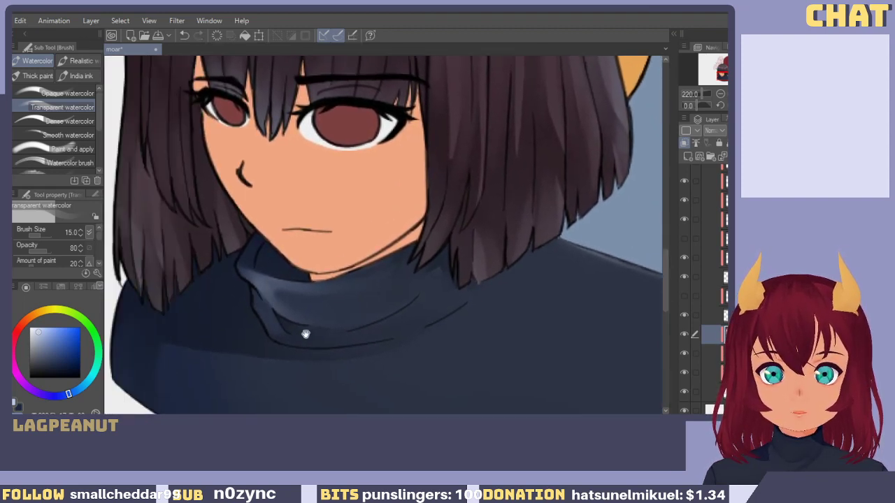
Try a size 15 highlight stroke along the outer edge of the shoulder facing the empty background.
mouse_move(305, 335)
mouse_down()
mouse_move(316, 247)
mouse_move(276, 306)
mouse_move(410, 278)
mouse_move(312, 276)
mouse_up()
mouse_move(325, 199)
mouse_down()
mouse_move(424, 274)
mouse_move(372, 278)
mouse_move(336, 264)
mouse_up()
scroll(335, 263, down, 3)
drag(240, 339, 268, 337)
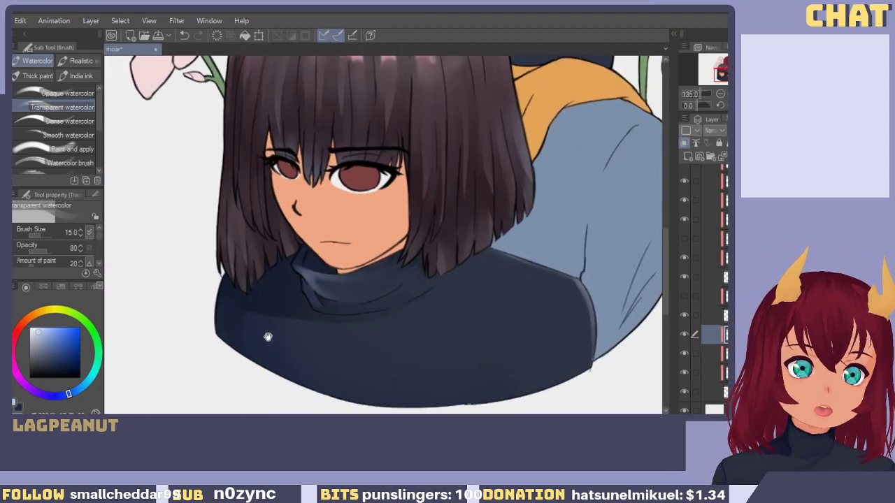
mouse_move(222, 294)
mouse_down()
mouse_move(223, 341)
mouse_move(232, 346)
mouse_up()
key(ctrl+z)
Paint a soft highlight along the background-side shoulder's outer edge with the transparent watercolor brush at size 25.
key(bracketright)
key(bracketright)
key(bracketright)
key(bracketleft)
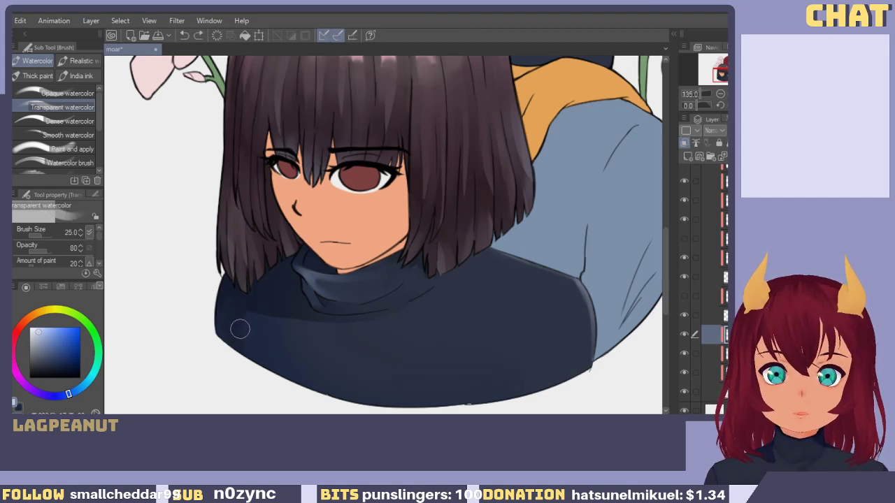
drag(236, 270, 232, 352)
drag(229, 316, 216, 310)
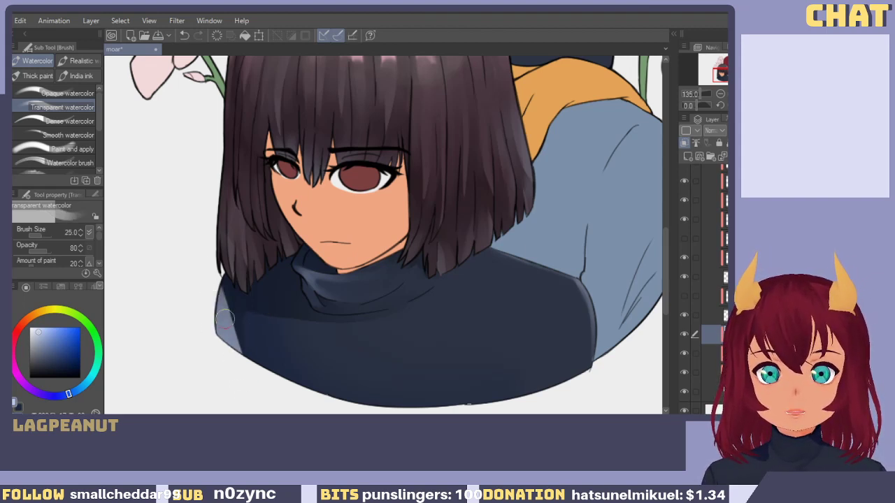
key(ctrl+z)
key(ctrl+z)
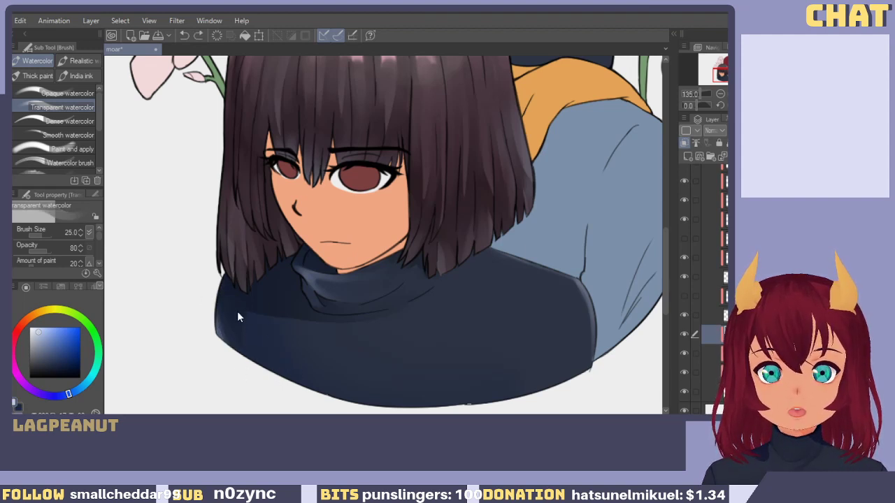
drag(224, 297, 231, 344)
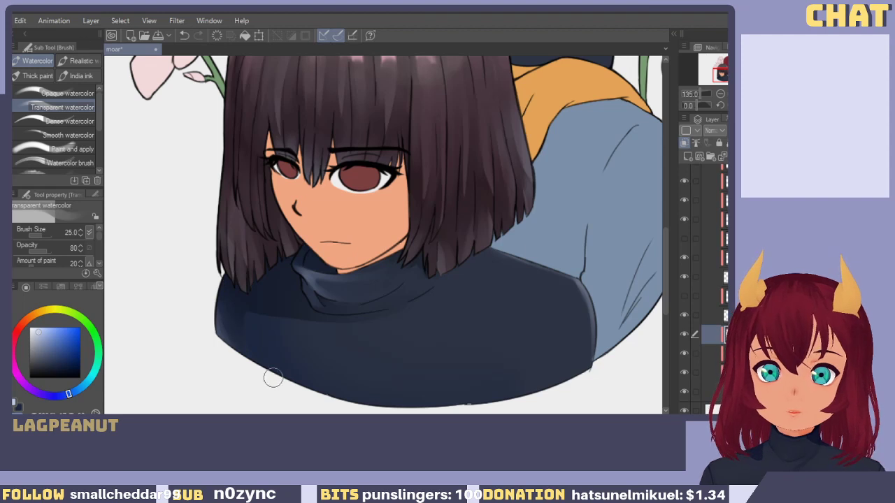
drag(272, 314, 256, 347)
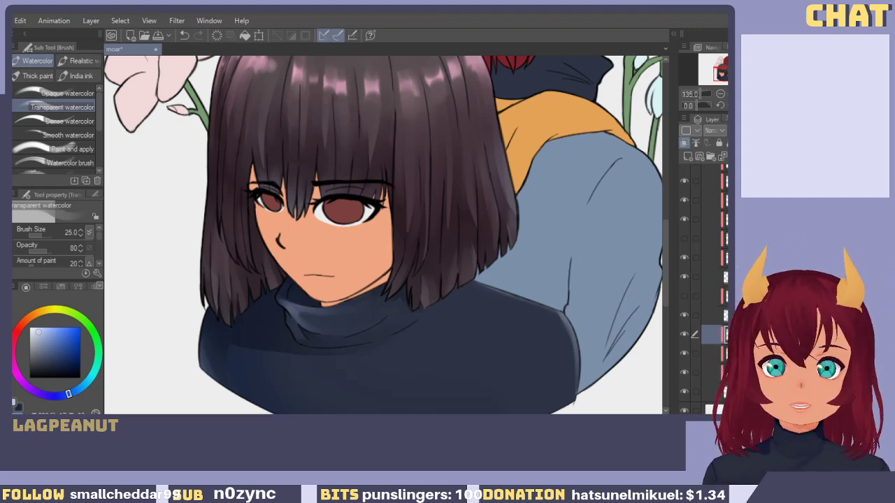
Repaint and soften the highlight on the outer curve of the shoulder against the other character's back, using brush size 15.
drag(369, 265, 355, 231)
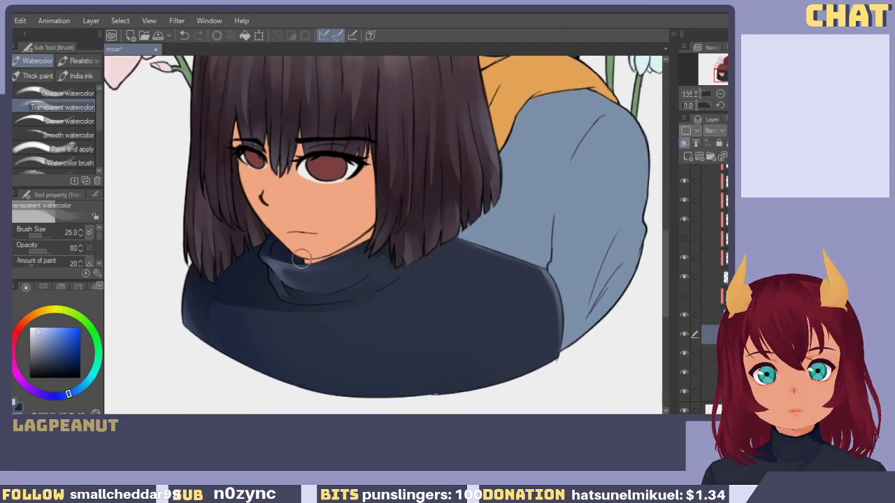
scroll(302, 259, up, 2)
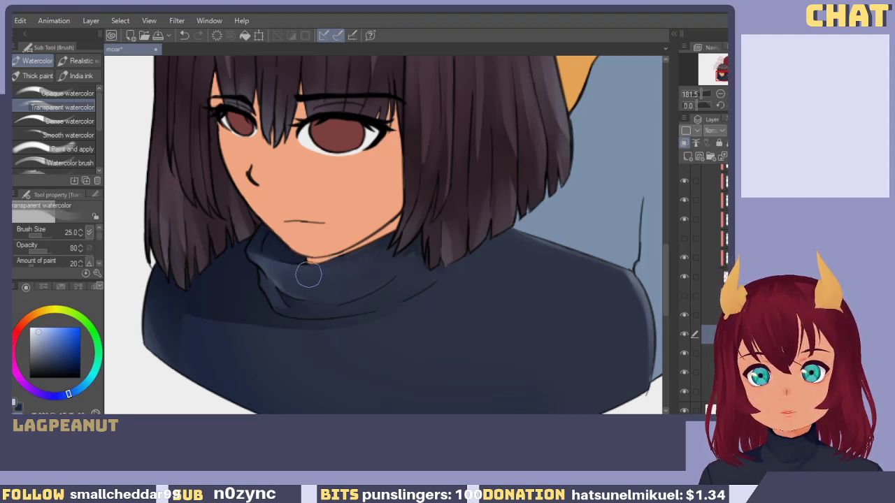
key(bracketleft)
key(bracketleft)
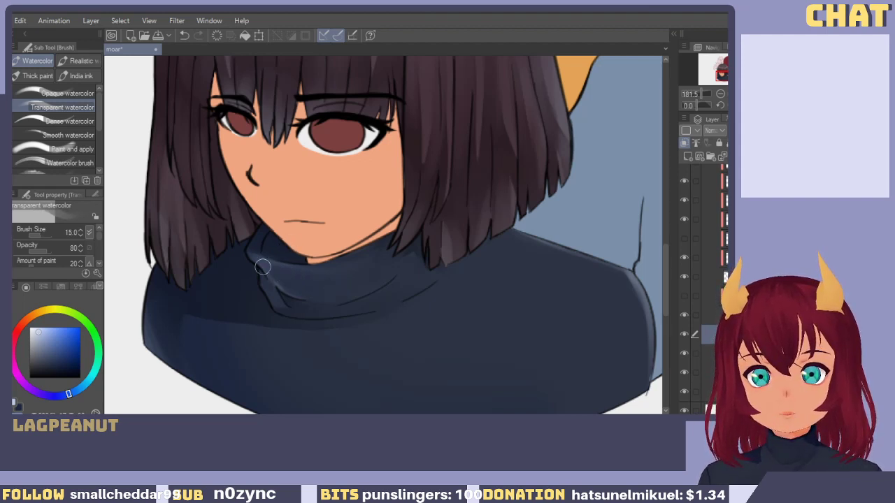
mouse_move(366, 271)
mouse_down()
mouse_move(339, 325)
mouse_move(273, 242)
mouse_up()
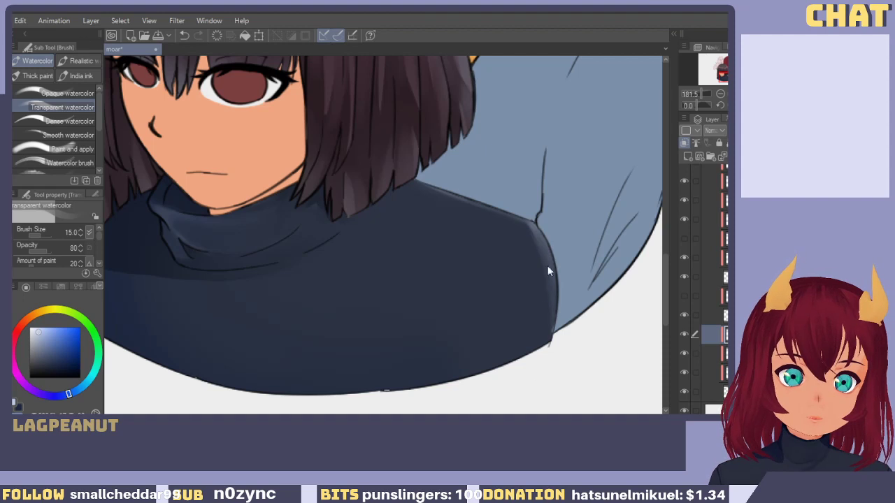
key(ctrl+z)
mouse_move(539, 242)
mouse_down()
mouse_move(548, 297)
mouse_move(538, 258)
mouse_up()
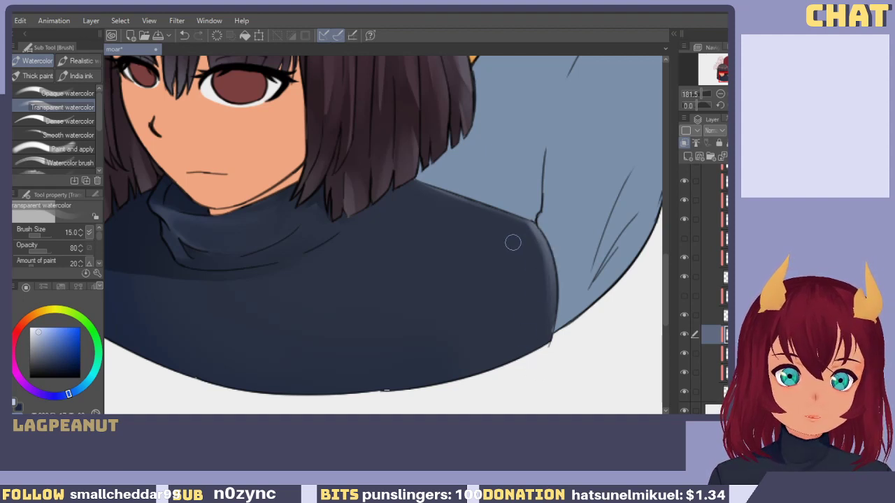
mouse_move(523, 227)
mouse_down()
mouse_move(524, 264)
mouse_move(539, 272)
mouse_move(530, 285)
mouse_move(537, 349)
mouse_up()
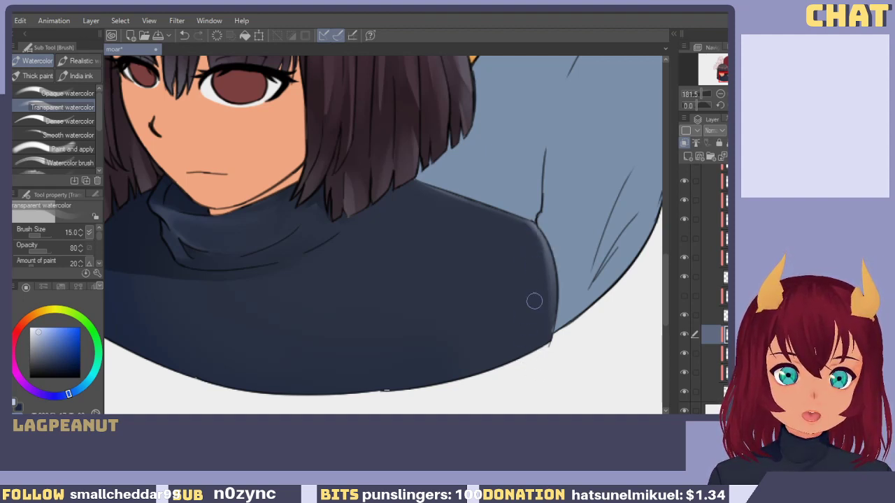
drag(404, 234, 501, 280)
Refine the thin pale highlight along the background-side shoulder's outer edge and blend it into the sweater.
drag(413, 267, 380, 325)
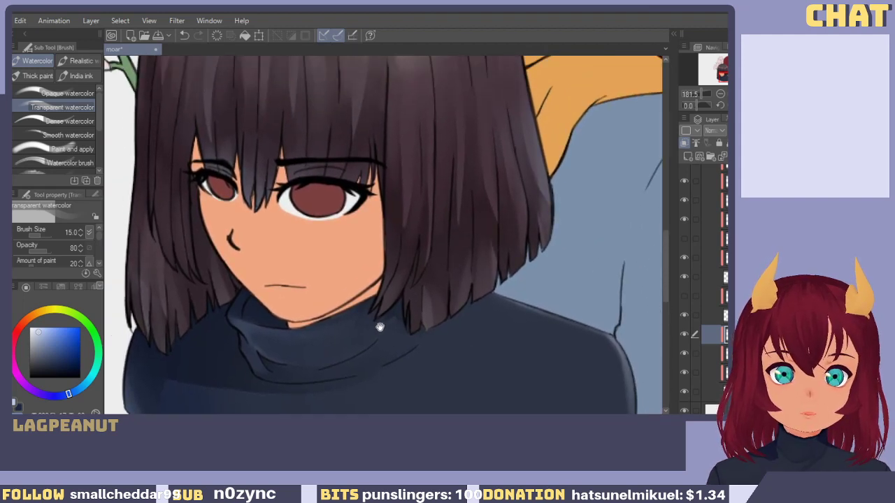
drag(318, 341, 401, 221)
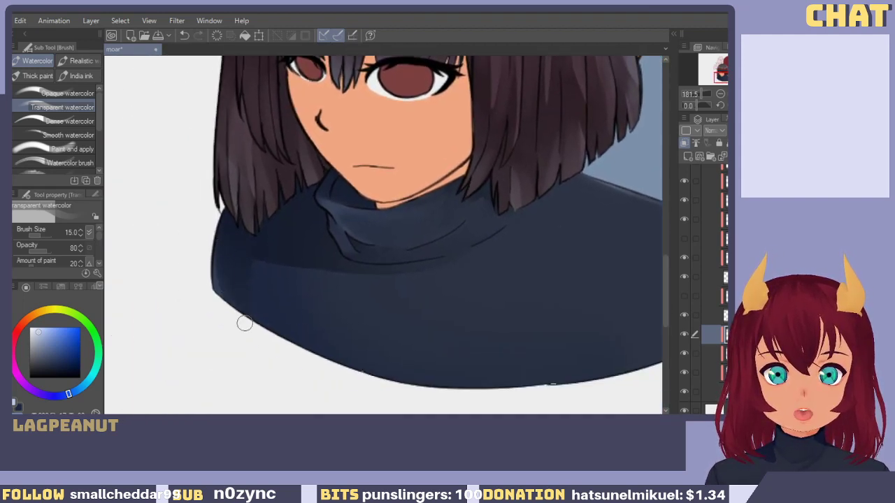
mouse_move(297, 292)
mouse_down()
mouse_move(303, 392)
mouse_move(272, 349)
mouse_up()
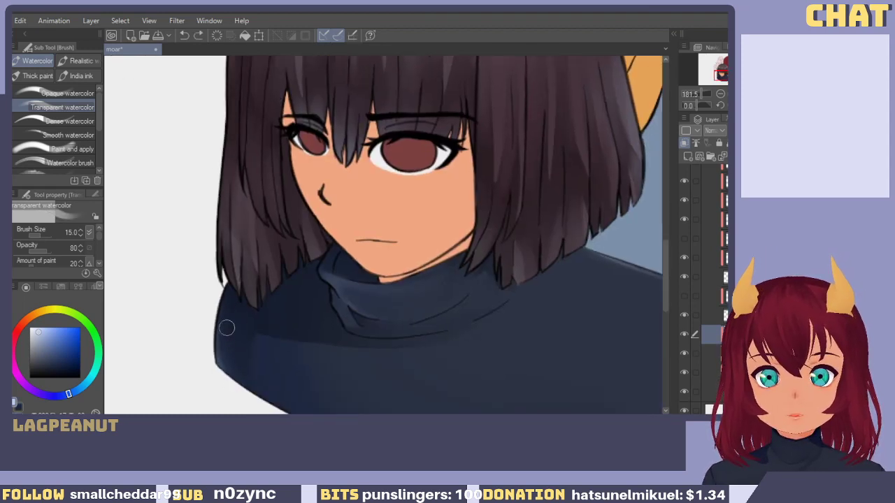
drag(217, 311, 225, 372)
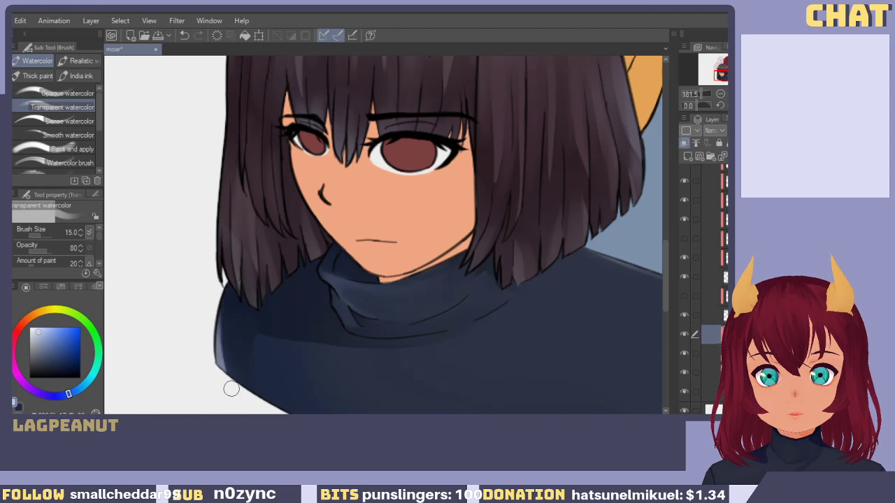
drag(219, 308, 225, 370)
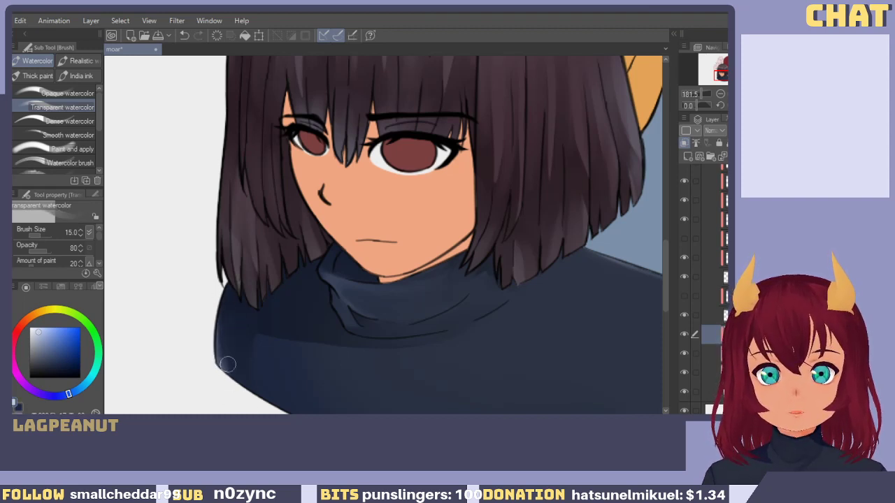
mouse_move(309, 251)
mouse_down()
mouse_move(226, 303)
mouse_move(249, 360)
mouse_move(250, 405)
mouse_move(259, 211)
mouse_move(276, 180)
mouse_move(287, 274)
mouse_up()
scroll(274, 200, down, 3)
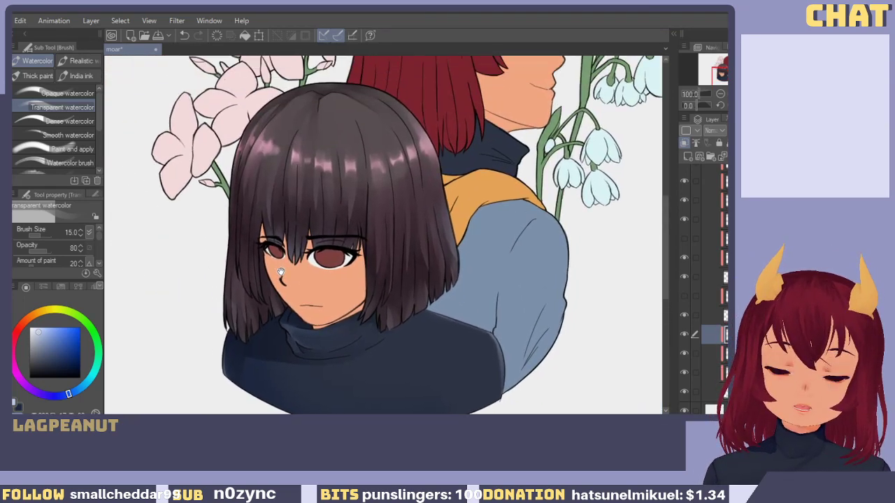
Select the hidden face shading layer, sample the light skin colour from the face, and make the layer visible.
click(719, 296)
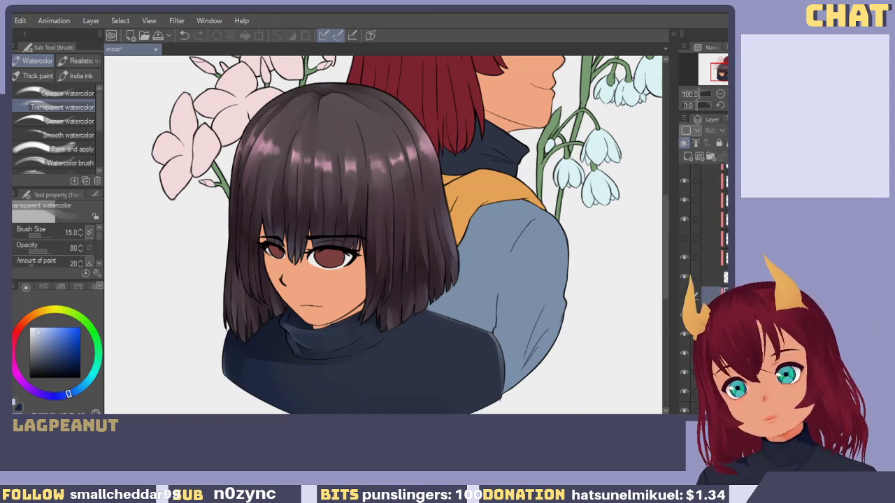
scroll(455, 318, up, 5)
drag(294, 330, 447, 318)
scroll(443, 318, up, 1)
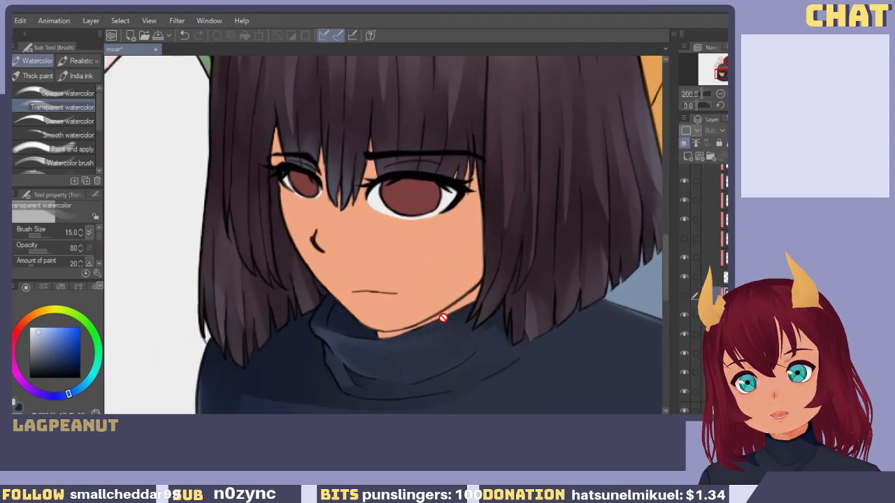
alt+click(435, 294)
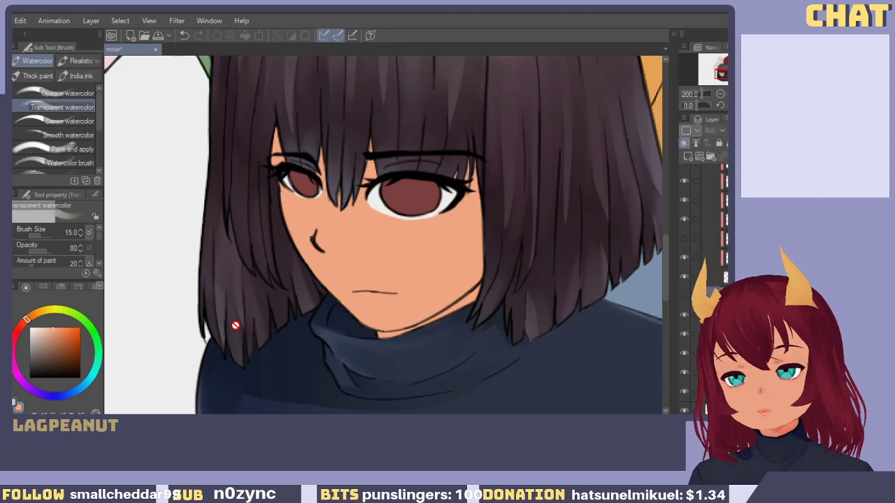
click(684, 297)
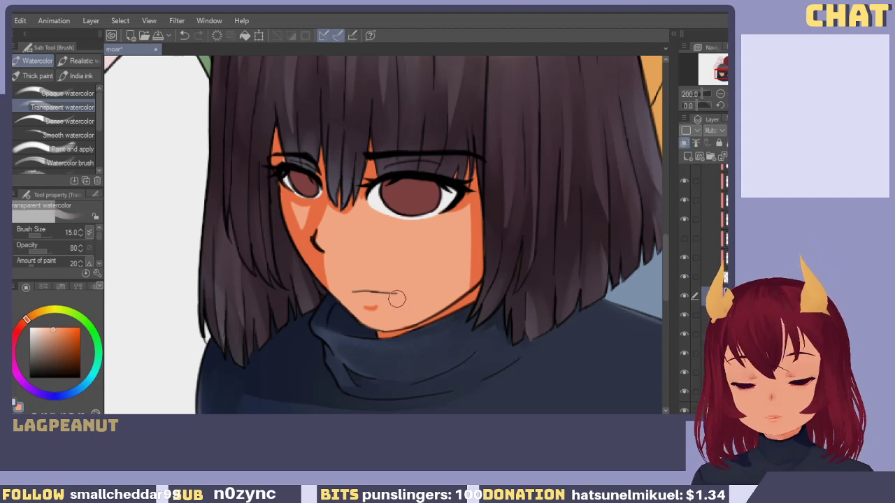
Soften the orange shadow beside the nose and under the far eye, using the transparent watercolor brush at size 15.
key(bracketright)
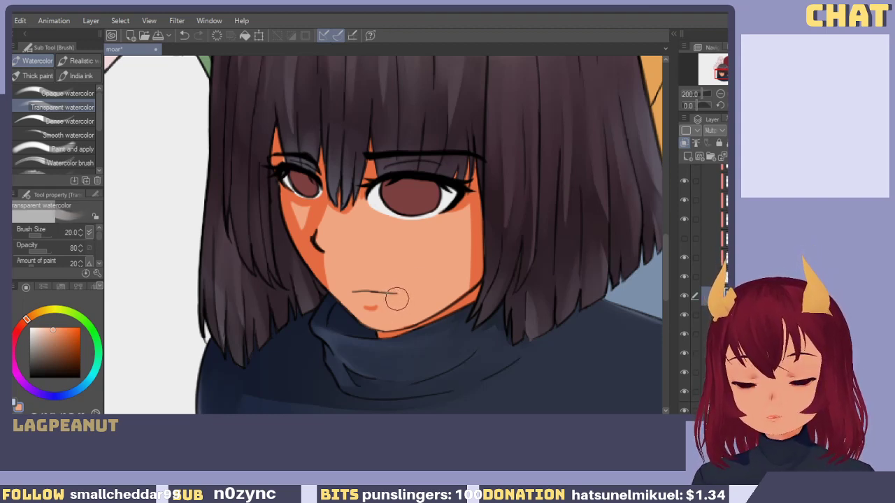
key(b)
key(b)
key(b)
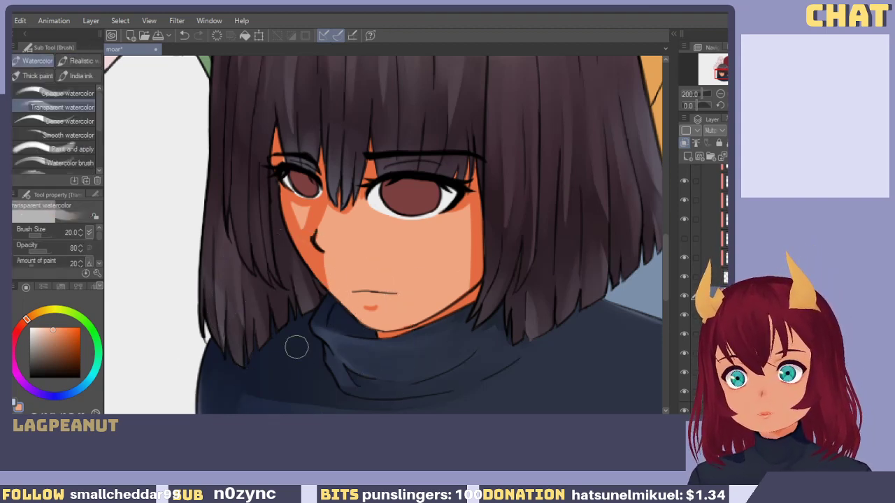
key(bracketleft)
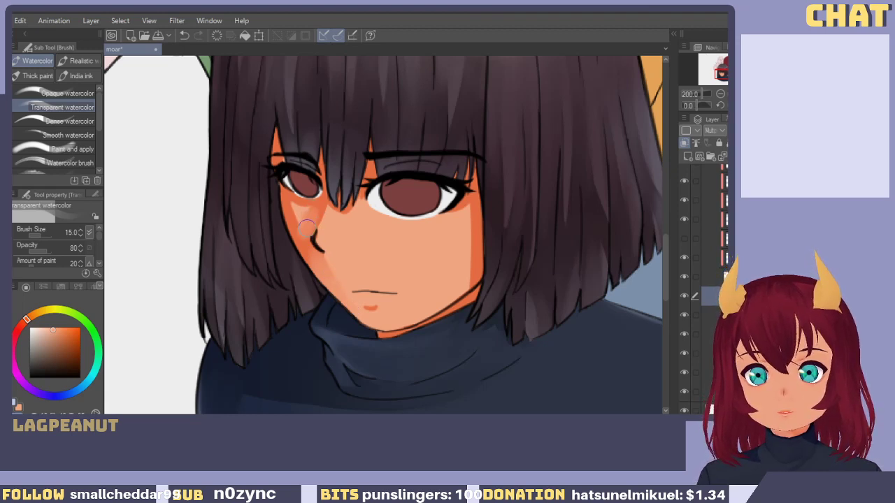
key(ctrl+z)
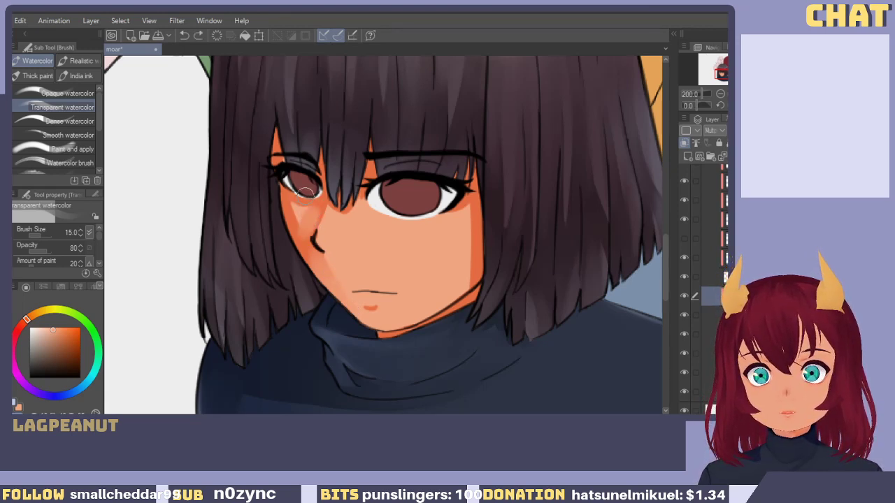
drag(286, 191, 322, 193)
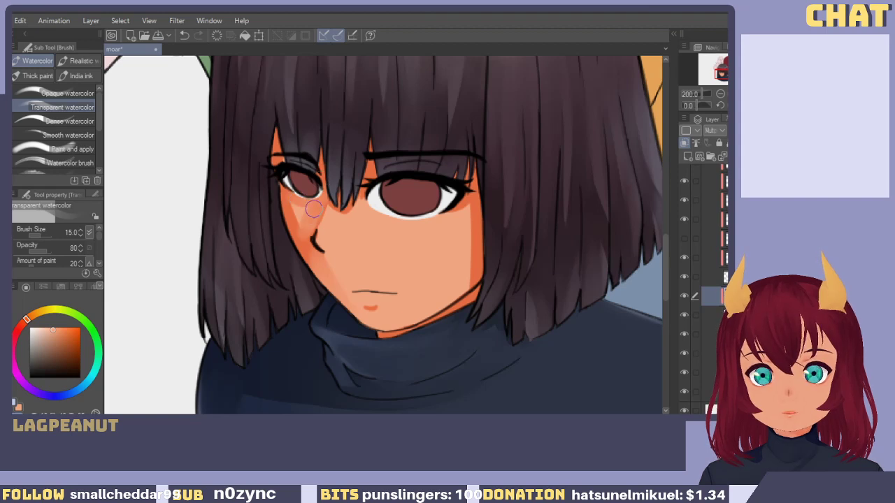
drag(297, 227, 303, 252)
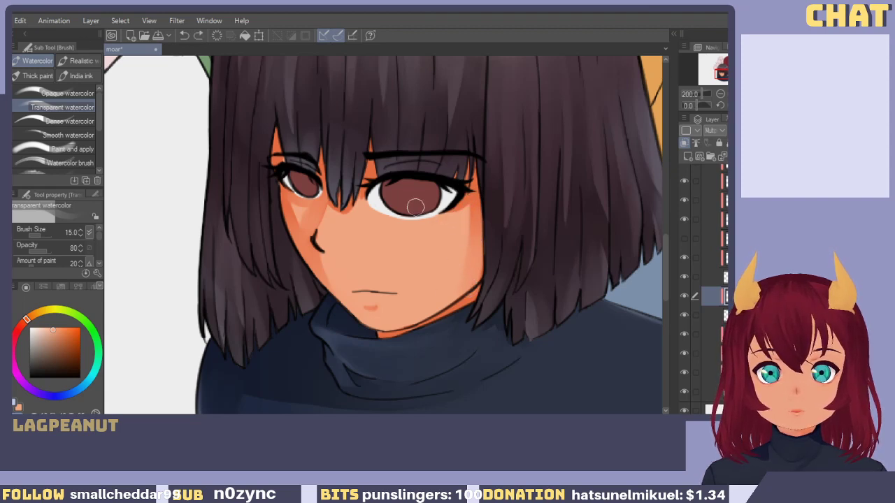
Blend the orange shadow along the near cheek and between the eyes into the lighter skin tone.
key(ctrl+z)
mouse_move(446, 213)
mouse_down()
mouse_move(465, 187)
mouse_move(447, 211)
mouse_move(432, 208)
mouse_move(465, 190)
mouse_move(423, 213)
mouse_move(457, 203)
mouse_move(464, 191)
mouse_move(418, 214)
mouse_move(457, 204)
mouse_up()
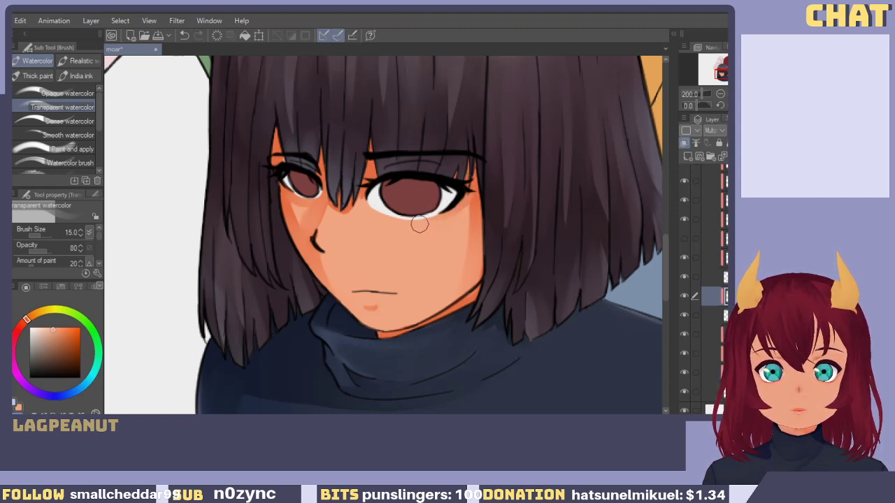
drag(483, 251, 457, 269)
key(ctrl+z)
drag(482, 210, 453, 276)
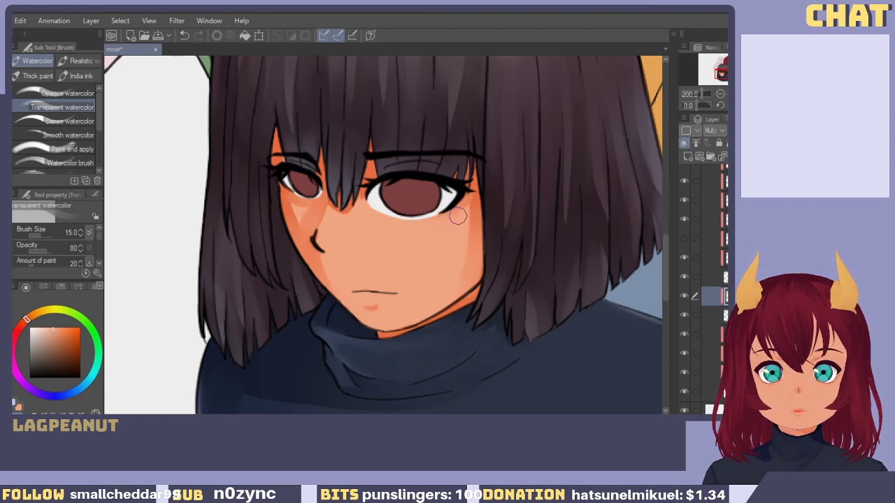
key(ctrl+z)
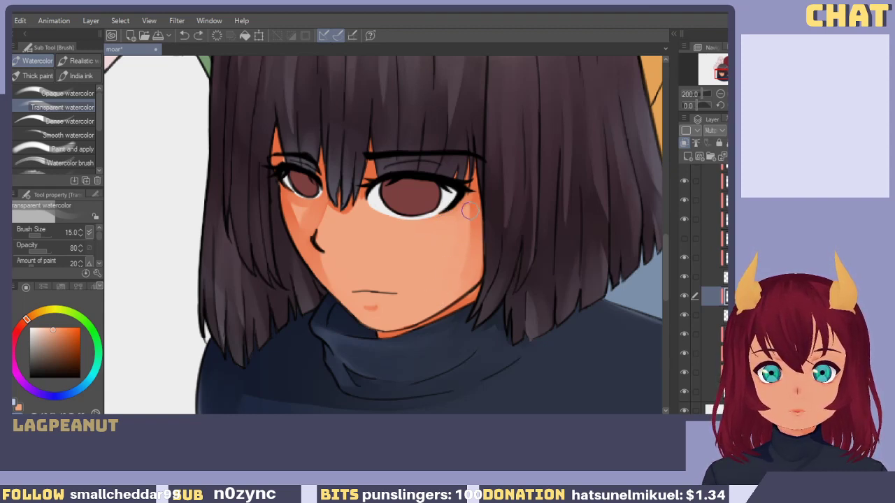
drag(468, 212, 453, 284)
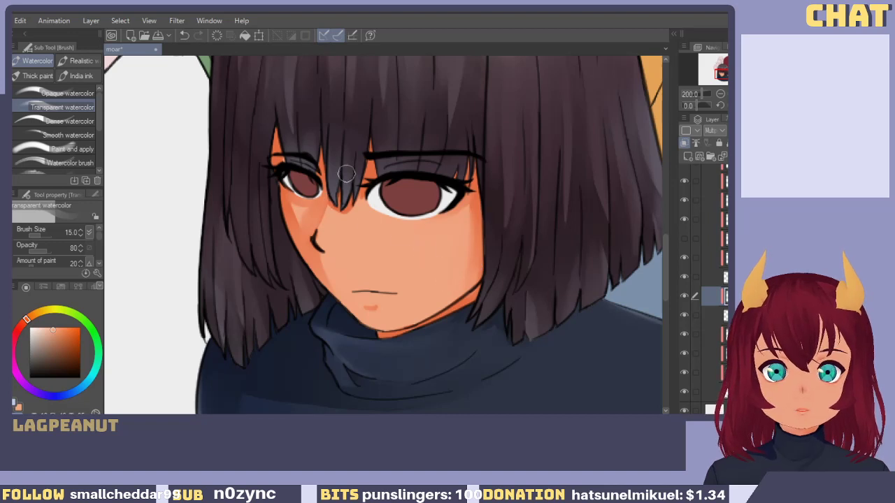
drag(335, 187, 343, 185)
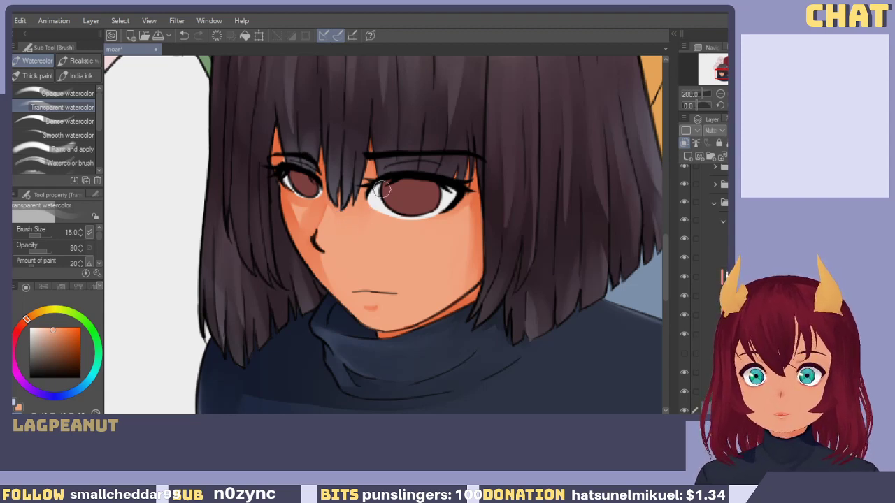
Pick an orange shadow colour for the face and set the selected face layer's blending mode to Multiply.
drag(351, 224, 394, 264)
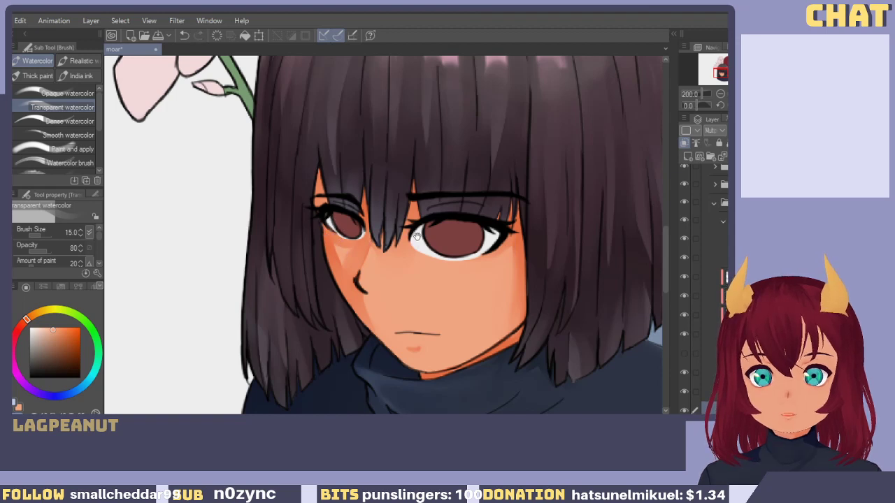
drag(412, 236, 331, 162)
drag(413, 216, 421, 288)
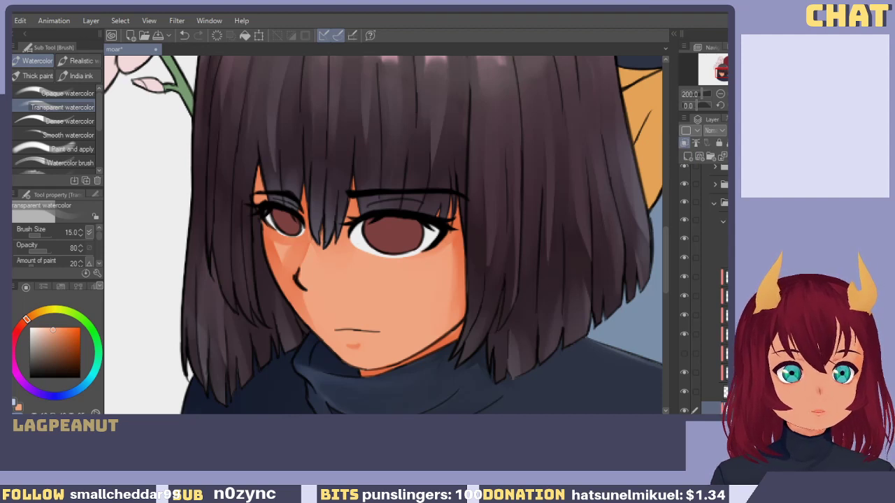
scroll(723, 301, down, 3)
drag(438, 353, 431, 349)
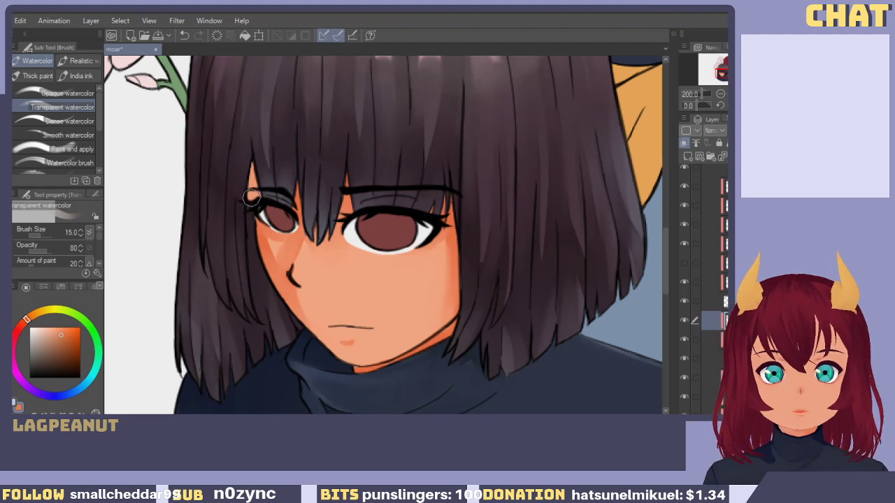
mouse_move(328, 308)
mouse_down()
mouse_move(344, 290)
mouse_move(357, 311)
mouse_up()
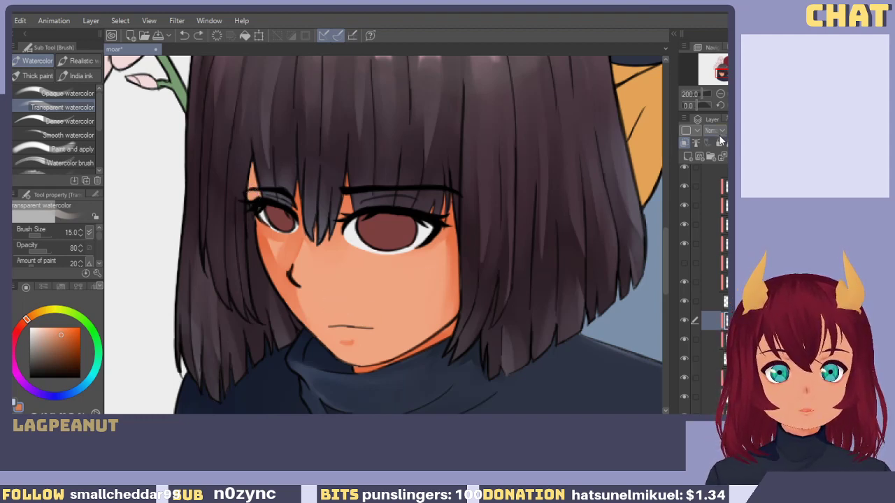
click(725, 171)
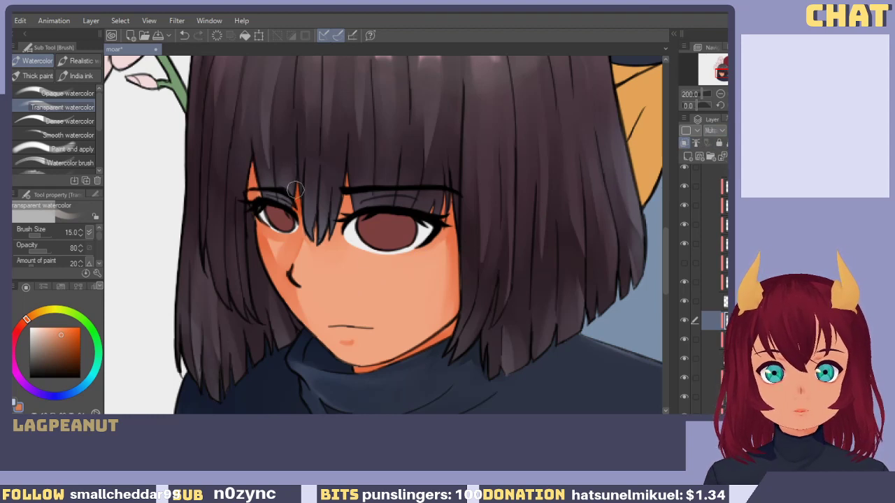
Paint deeper orange shading around the nose and along the underside of the chin and jaw.
drag(296, 190, 287, 268)
key(ctrl+z)
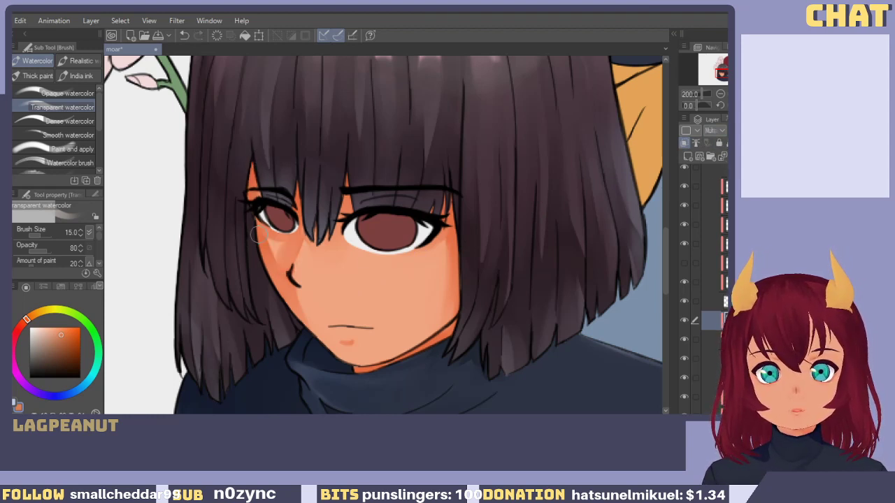
mouse_move(258, 226)
mouse_down()
mouse_move(271, 282)
mouse_move(249, 205)
mouse_move(311, 303)
mouse_move(269, 260)
mouse_move(265, 273)
mouse_move(300, 293)
mouse_move(287, 262)
mouse_move(296, 275)
mouse_move(286, 283)
mouse_move(289, 272)
mouse_move(300, 283)
mouse_move(290, 260)
mouse_move(302, 291)
mouse_move(305, 281)
mouse_move(285, 264)
mouse_up()
key(ctrl+z)
key(ctrl+z)
key(ctrl+z)
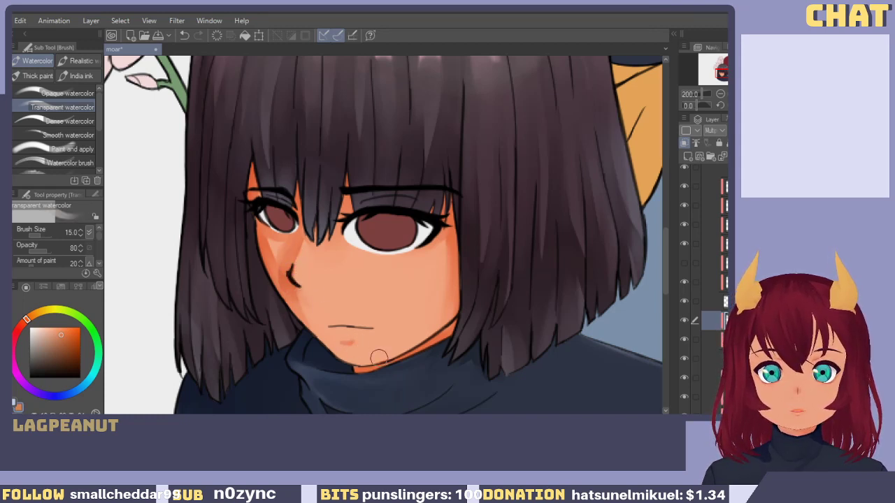
drag(361, 369, 441, 340)
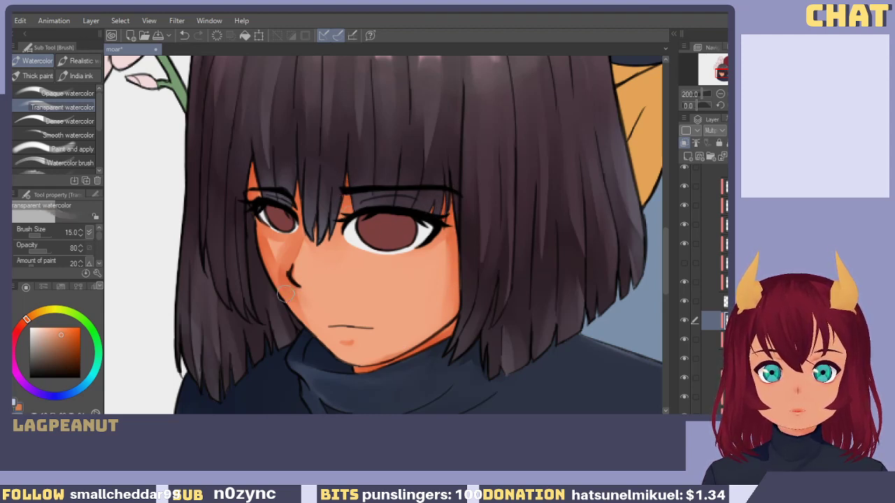
Add a new layer and try pale skin highlights around the mouth line, reducing the brush size to 12.
click(687, 156)
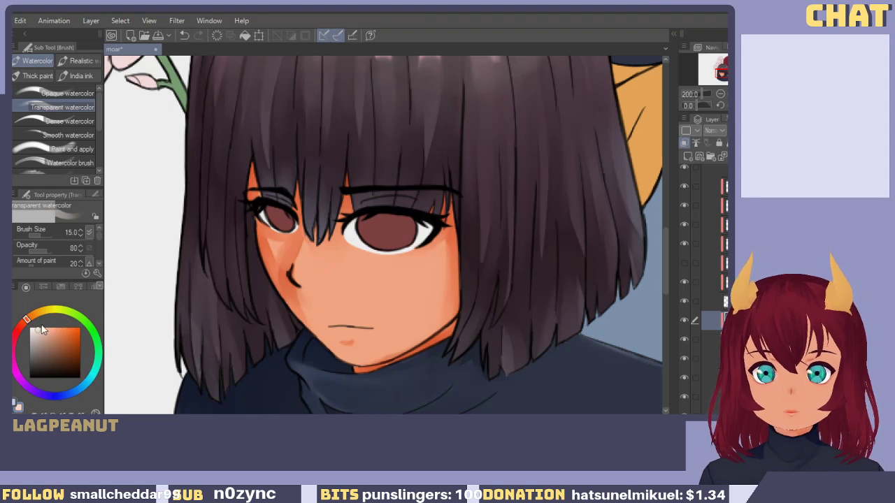
scroll(246, 313, up, 3)
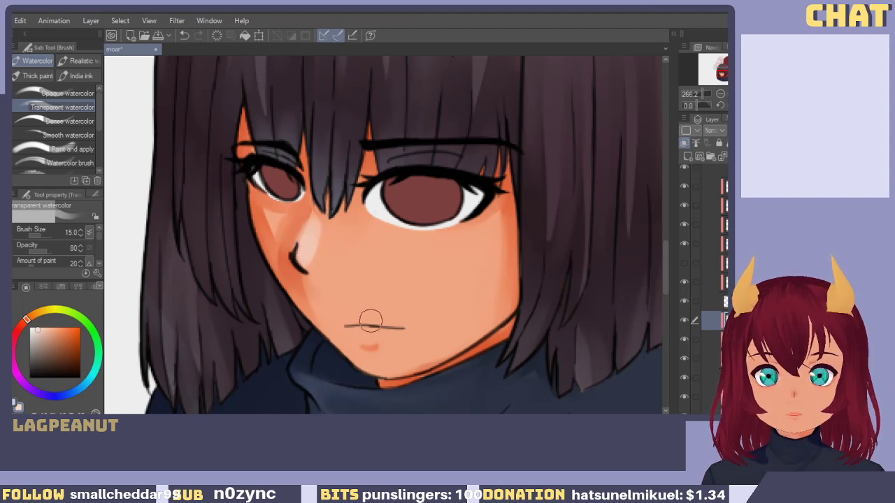
drag(370, 321, 386, 325)
key(])
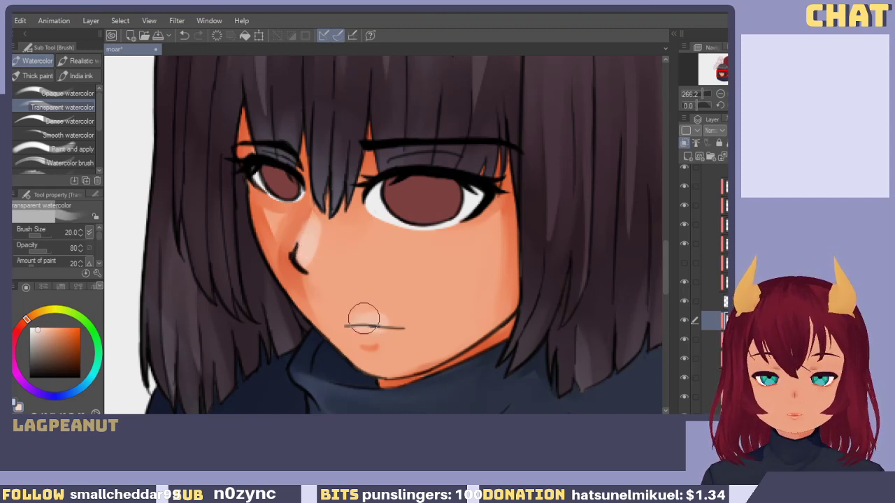
key(bracketleft)
key(bracketleft)
key(bracketleft)
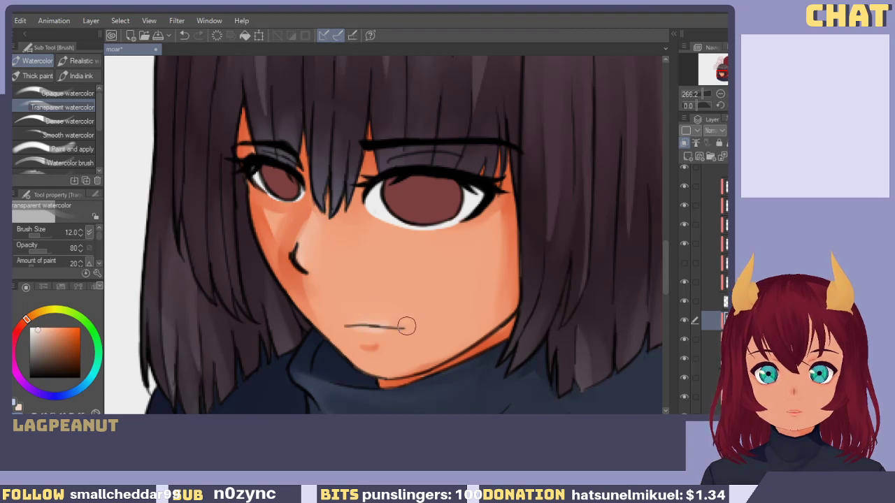
key(ctrl+z)
drag(356, 325, 397, 328)
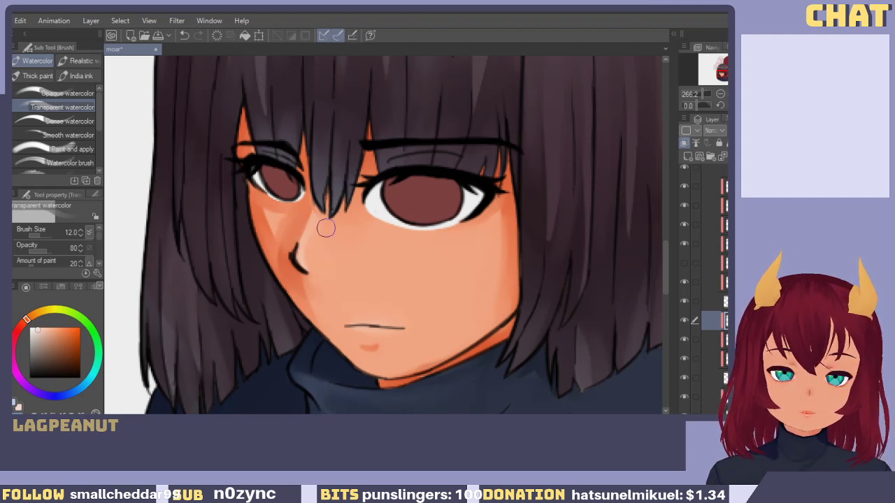
Examine the face shading up close and from farther out, comparing it with one face layer hidden and shown.
drag(372, 317, 346, 293)
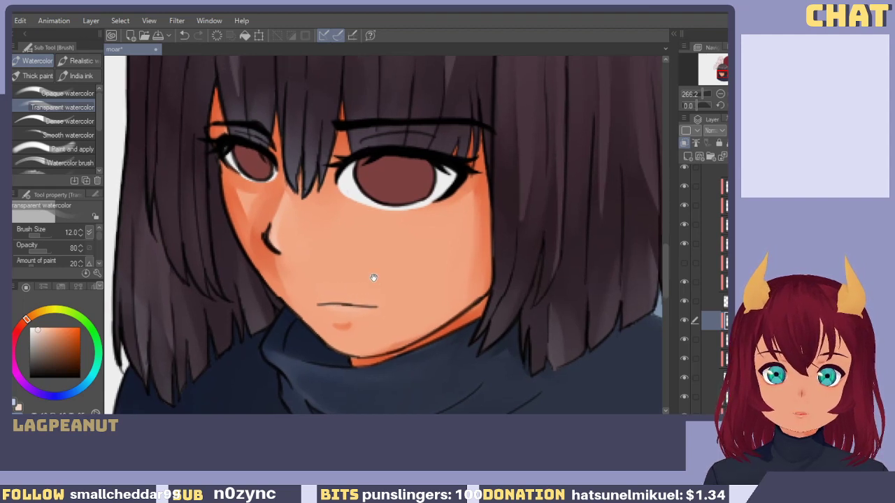
scroll(367, 280, up, 1)
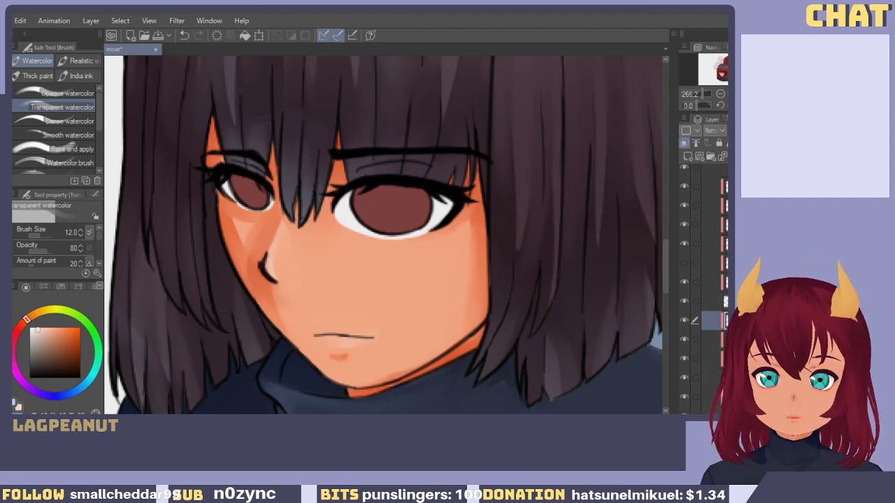
mouse_move(300, 278)
mouse_down()
mouse_move(278, 278)
mouse_move(306, 230)
mouse_up()
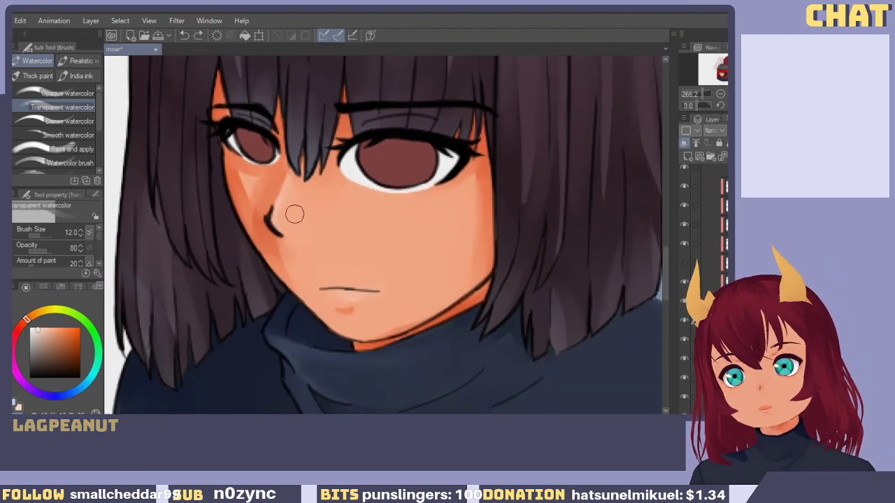
mouse_move(352, 263)
mouse_down()
mouse_move(339, 228)
mouse_move(388, 288)
mouse_move(378, 343)
mouse_up()
scroll(370, 348, down, 5)
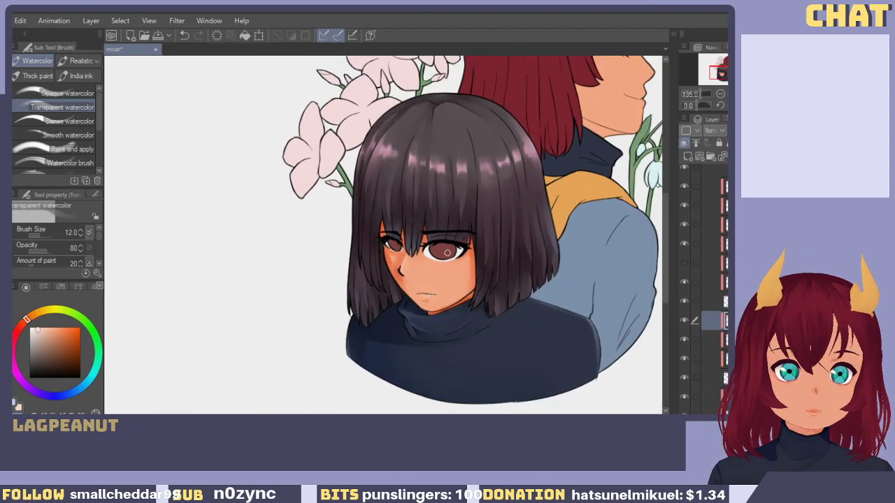
scroll(370, 348, up, 2)
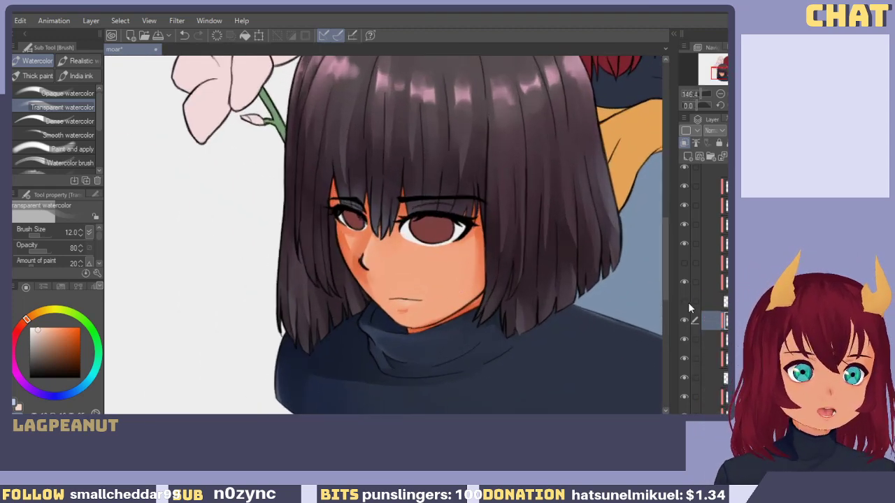
click(687, 302)
click(687, 302)
scroll(688, 302, up, 1)
scroll(688, 301, up, 2)
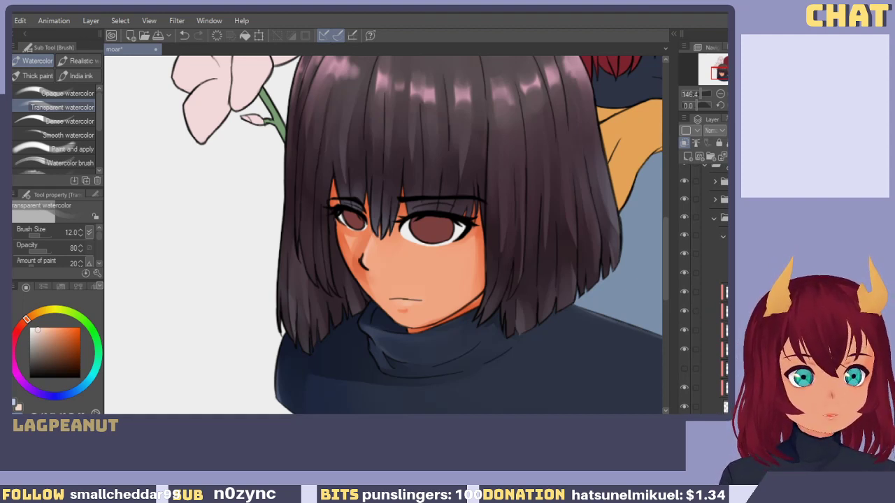
Open the red-haired character's layer folder and select the first paint layer inside it.
click(722, 235)
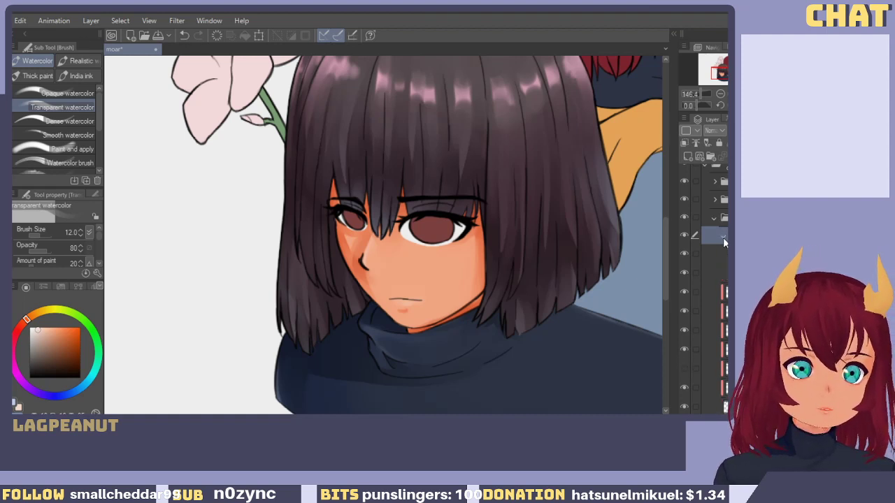
scroll(719, 268, down, 3)
scroll(718, 273, up, 4)
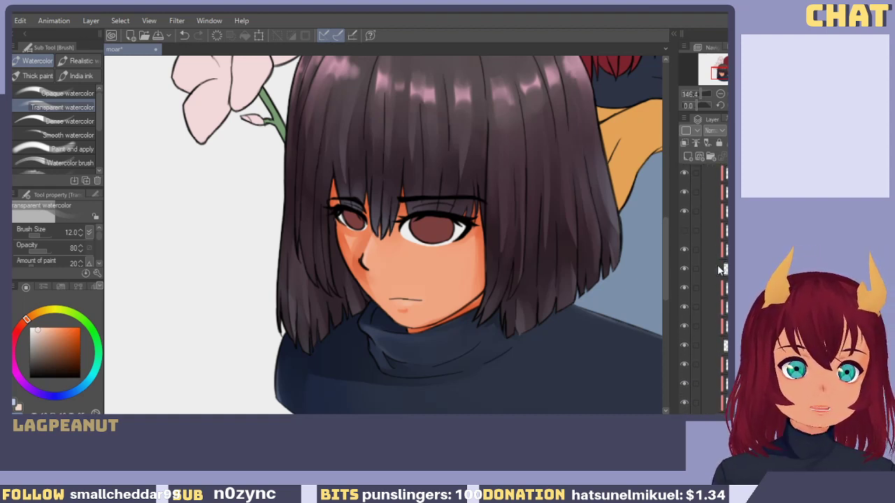
click(713, 298)
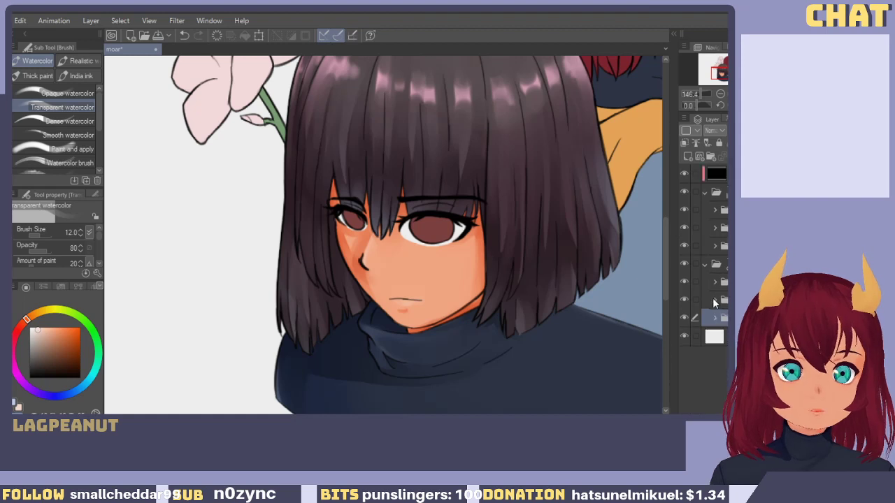
click(714, 299)
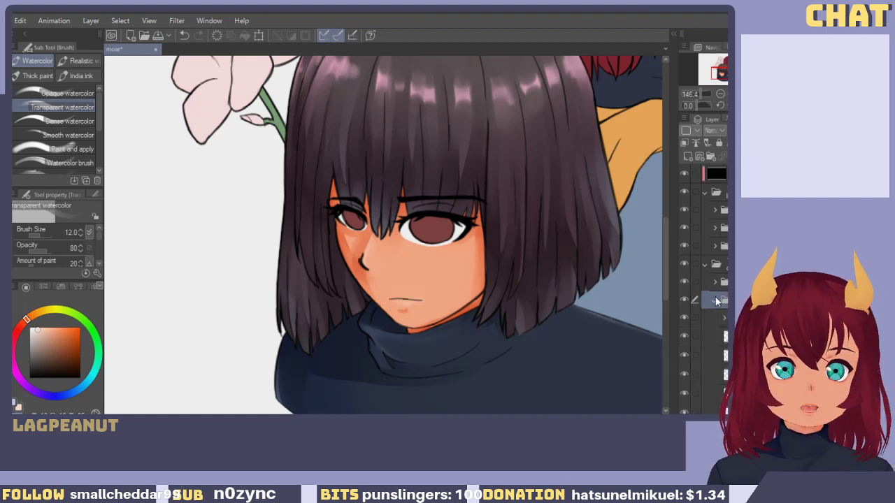
click(714, 336)
drag(571, 219, 422, 314)
drag(493, 237, 444, 342)
drag(480, 291, 430, 339)
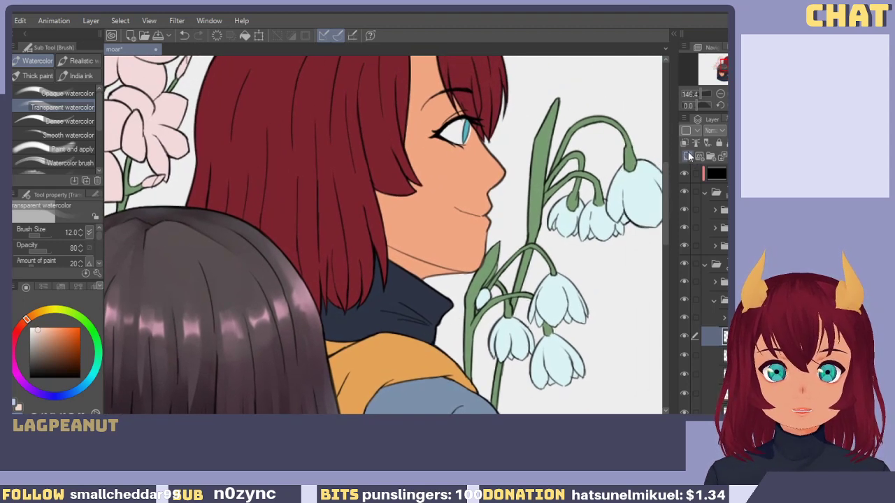
Clip the selected layer to the hair base, set it to Multiply, and sample the hair's dark red for the base 2 pen.
click(682, 355)
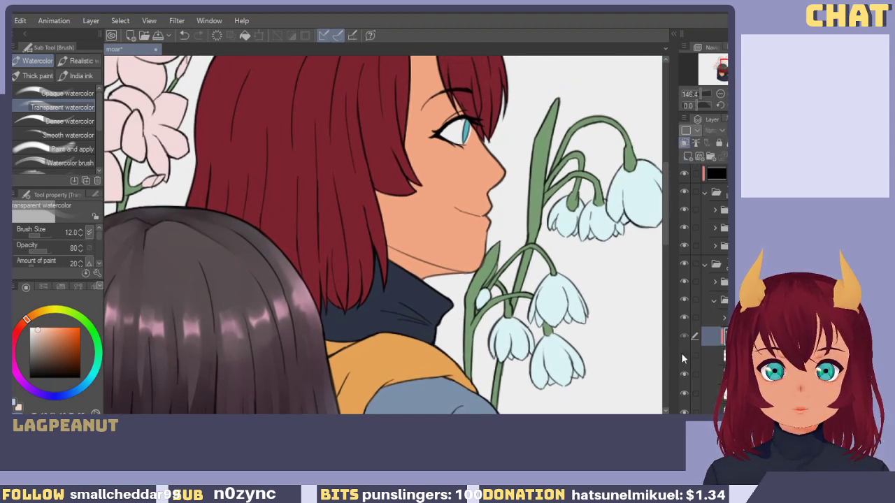
click(682, 354)
drag(365, 262, 433, 325)
alt+click(397, 267)
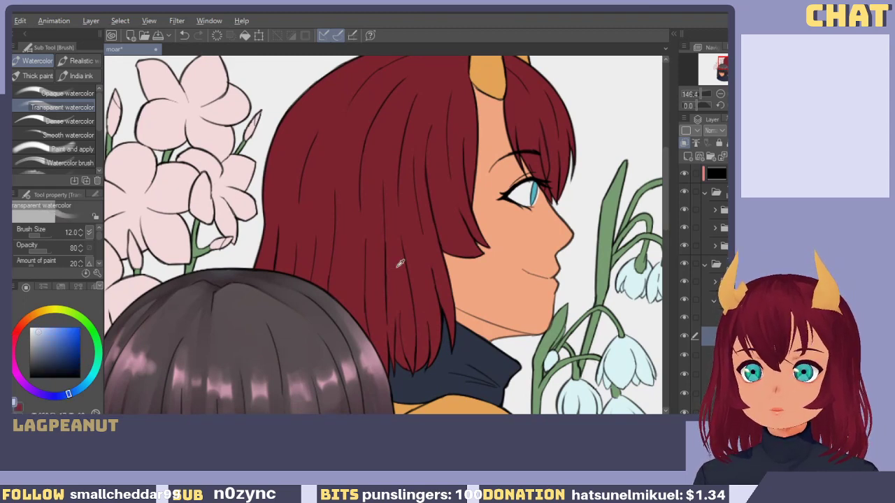
mouse_move(321, 342)
mouse_down()
mouse_move(336, 162)
mouse_move(286, 336)
mouse_move(292, 313)
mouse_move(306, 337)
mouse_up()
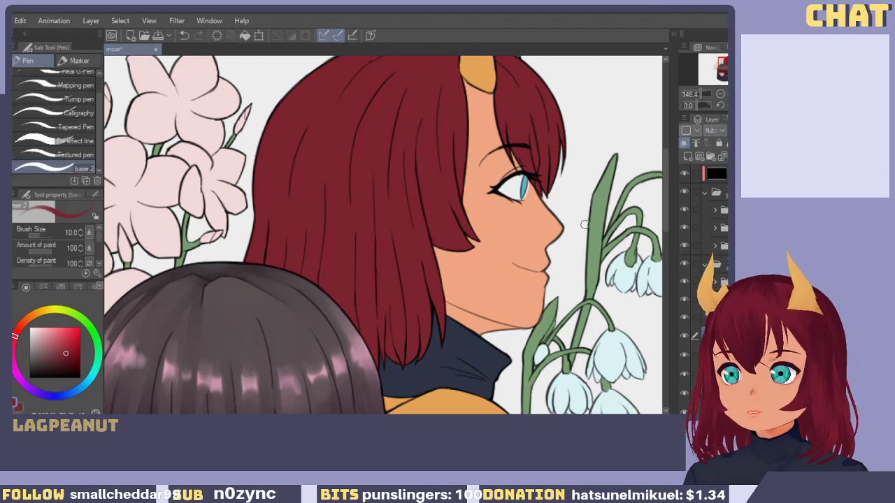
drag(361, 148, 370, 339)
key(ctrl+z)
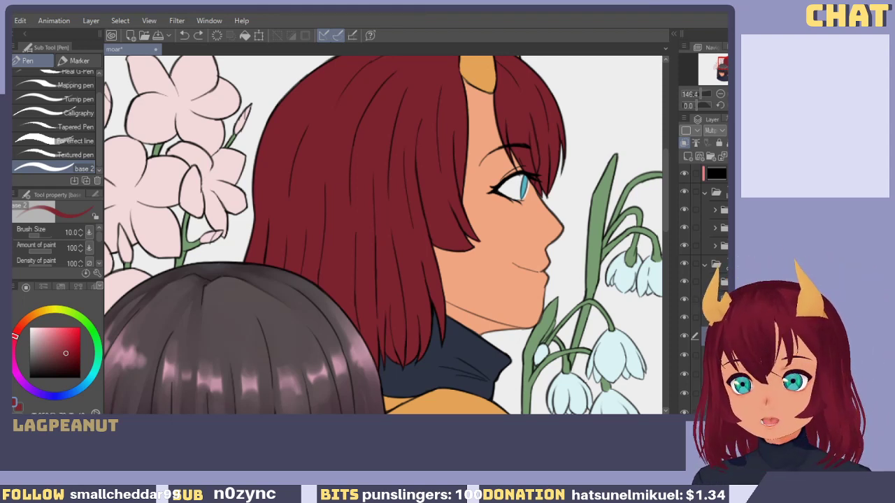
Paint a dark red shadow along the back edge of the red hair, above the dark-haired character's head.
scroll(432, 313, up, 2)
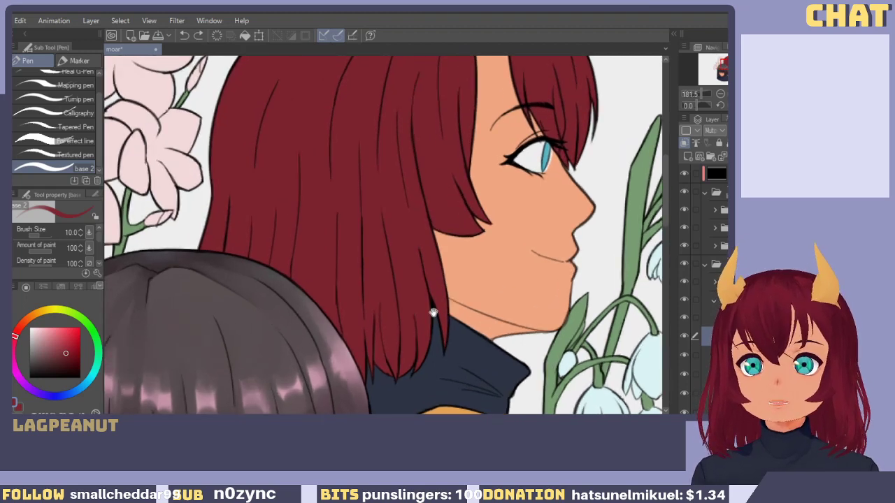
drag(342, 254, 373, 320)
drag(254, 174, 284, 326)
key(ctrl+z)
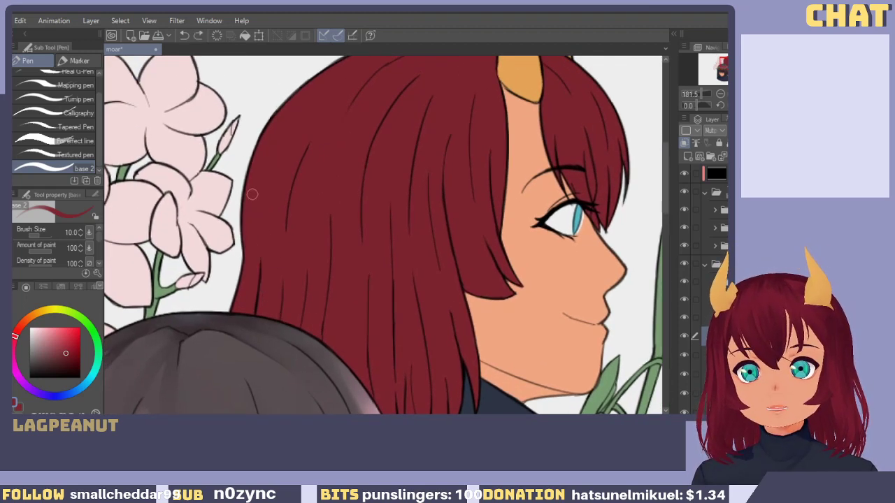
drag(248, 166, 259, 312)
key(ctrl+z)
mouse_move(241, 196)
mouse_down()
mouse_move(248, 254)
mouse_move(248, 237)
mouse_move(236, 299)
mouse_up()
key(ctrl+z)
mouse_move(244, 264)
mouse_down()
mouse_move(245, 318)
mouse_move(237, 318)
mouse_move(231, 274)
mouse_move(243, 297)
mouse_move(246, 270)
mouse_move(242, 328)
mouse_up()
drag(288, 175, 257, 285)
key(ctrl+z)
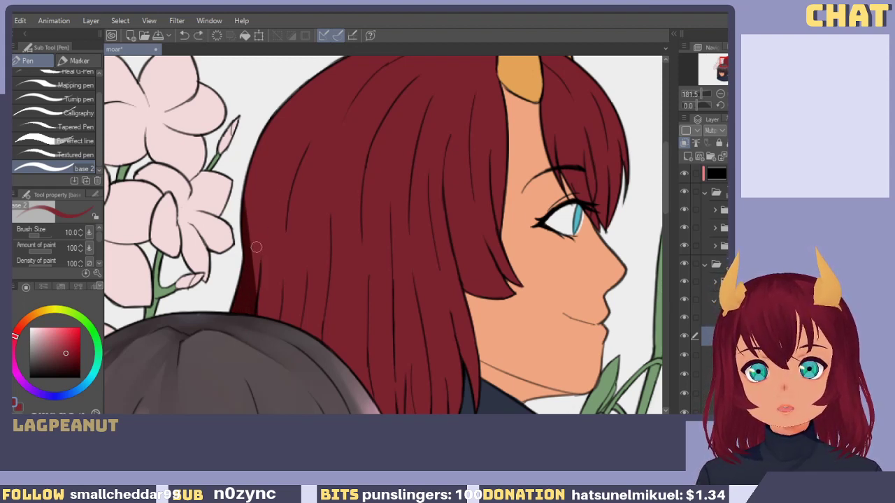
drag(269, 176, 257, 282)
key(ctrl+z)
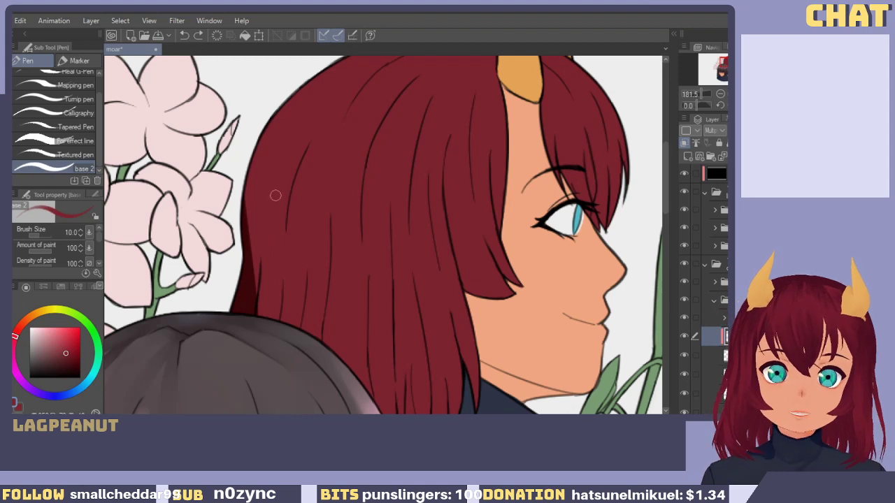
Raise the brush size to 15 and lower the shadow layer's opacity slightly.
key(bracketright)
key(bracketright)
key(bracketright)
key(bracketleft)
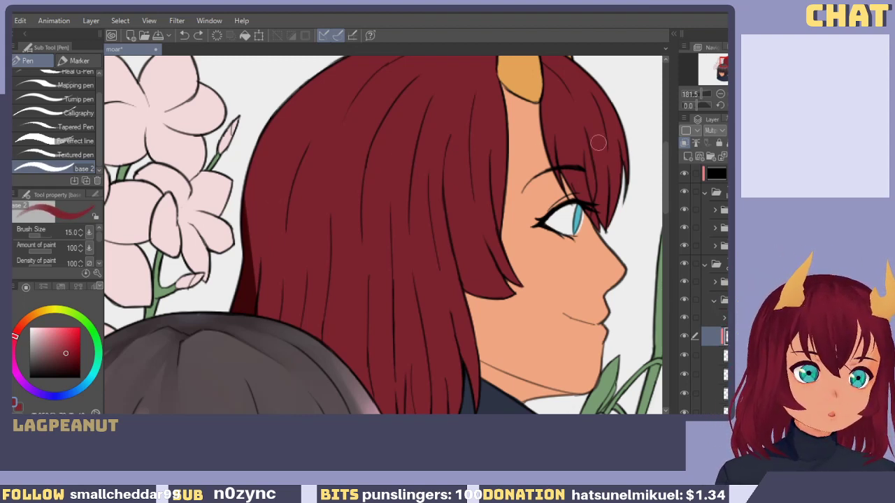
click(742, 131)
drag(743, 131, 738, 131)
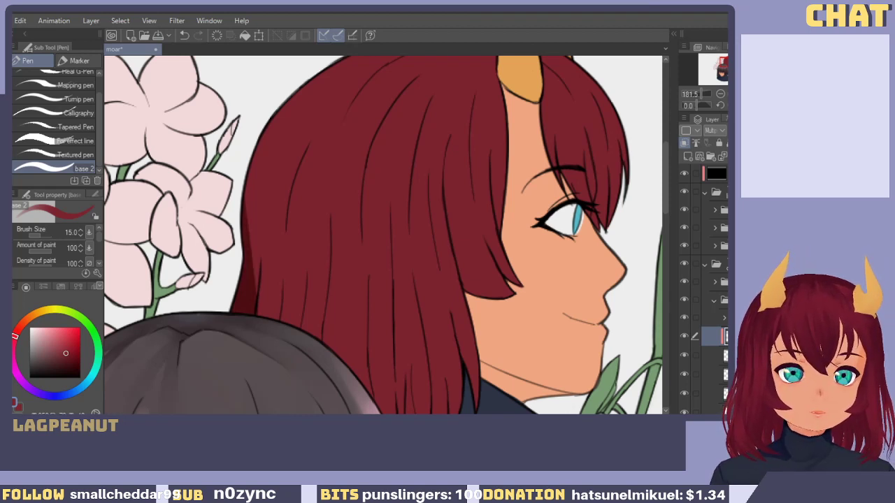
Try a long tapered shadow strand beside the shaded back edge of the red hair.
drag(292, 174, 258, 312)
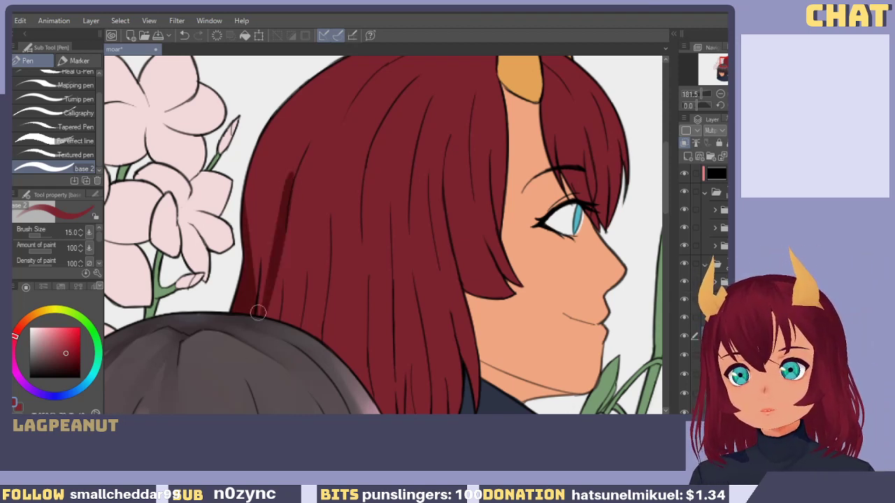
key(ctrl+z)
drag(291, 179, 258, 306)
key(ctrl+z)
drag(286, 190, 258, 310)
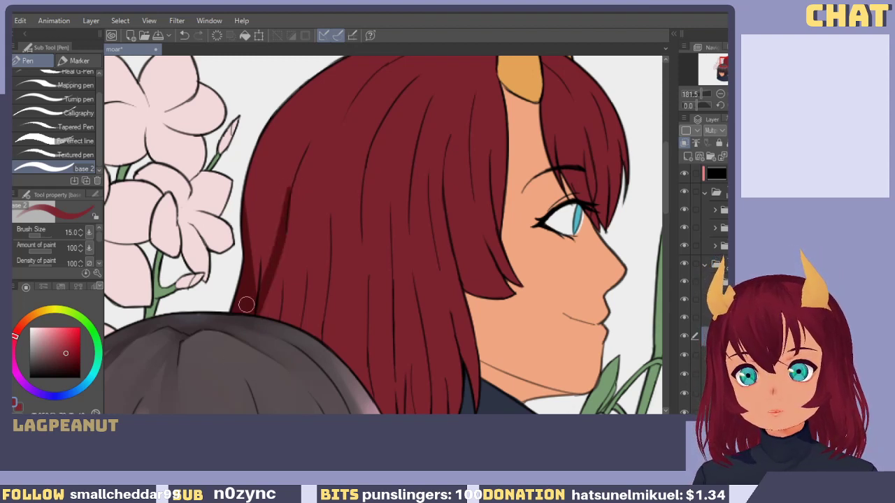
drag(281, 225, 271, 305)
mouse_move(269, 271)
mouse_down()
mouse_move(274, 314)
mouse_move(277, 288)
mouse_up()
key(ctrl+z)
key(ctrl+z)
key(ctrl+z)
key(ctrl+z)
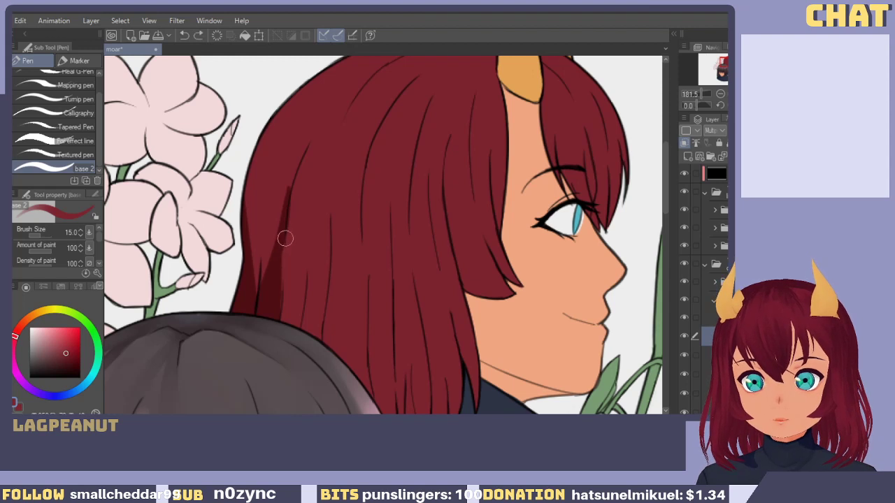
drag(287, 194, 275, 319)
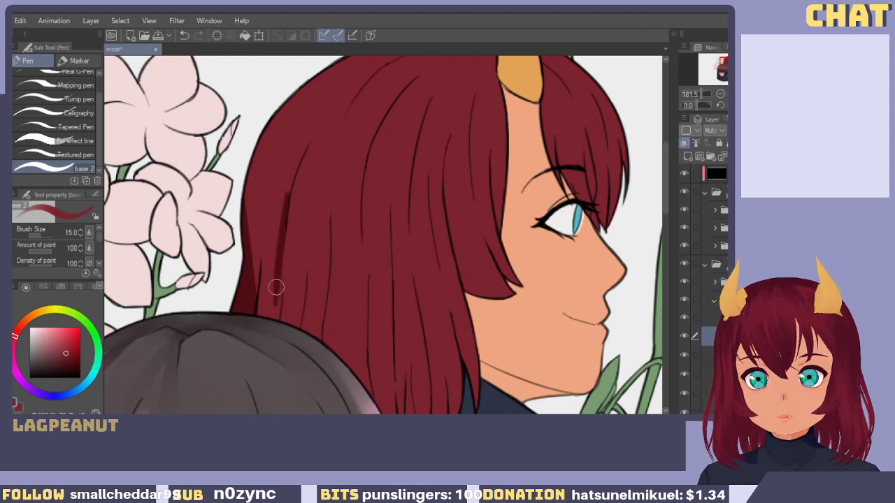
key(ctrl+z)
drag(286, 202, 273, 326)
key(ctrl+z)
Reduce the brush size to 8 and try a thinner shadow strand beside the hair's back edge.
key(bracketleft)
key(bracketleft)
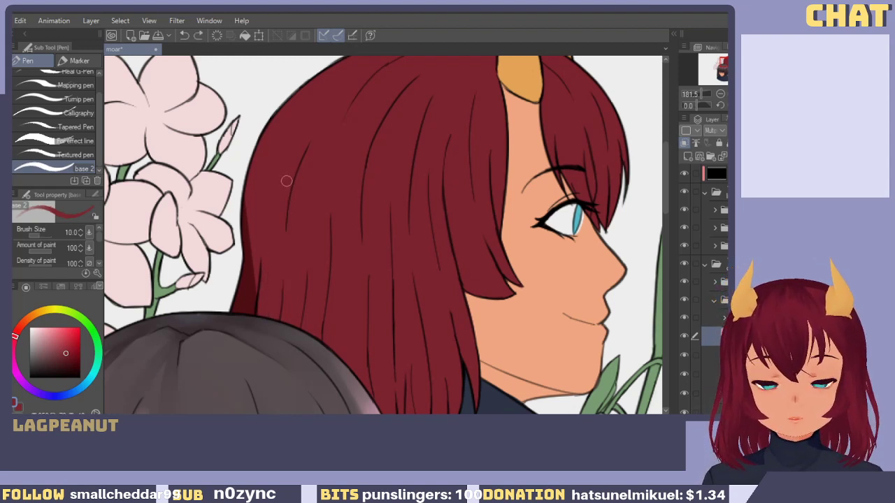
key(bracketleft)
key(bracketright)
key(bracketright)
key(bracketleft)
key(bracketleft)
key(bracketright)
key(bracketleft)
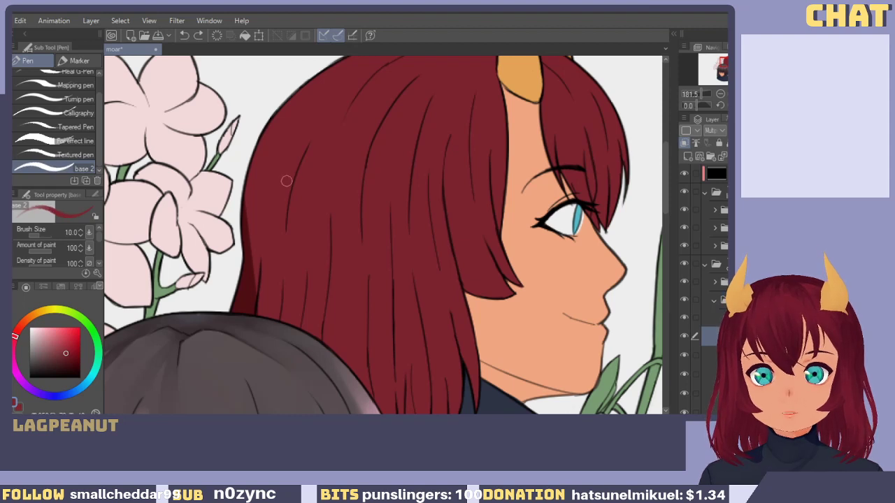
drag(288, 203, 273, 346)
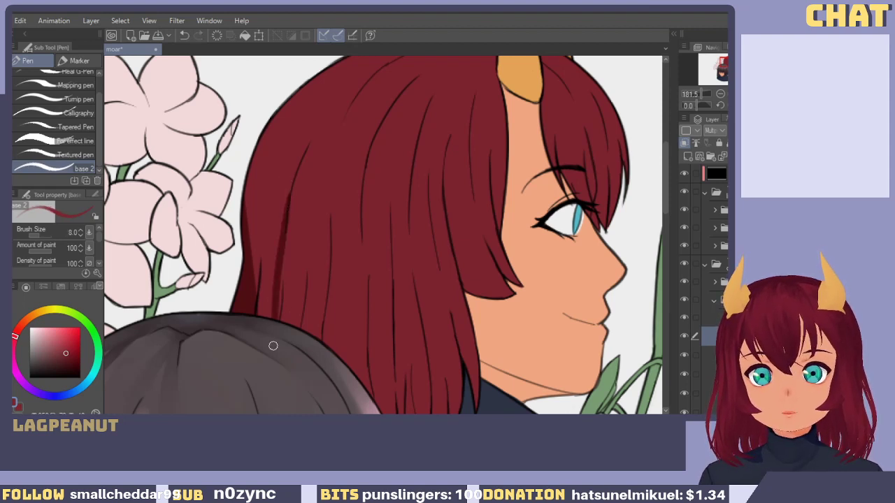
key(ctrl+z)
drag(284, 227, 267, 328)
key(ctrl+z)
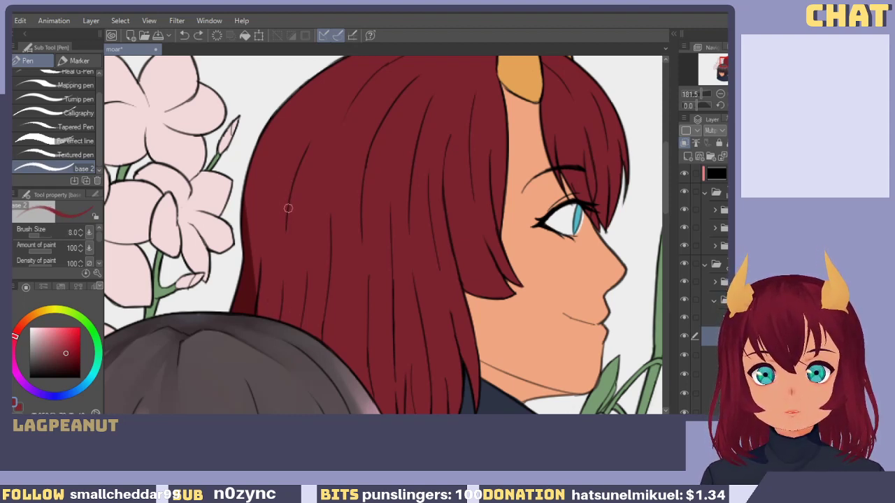
Paint a tapered shadow strand beside the back edge and fill its lower part down to the dark-haired character's head.
drag(289, 204, 262, 323)
drag(276, 263, 276, 316)
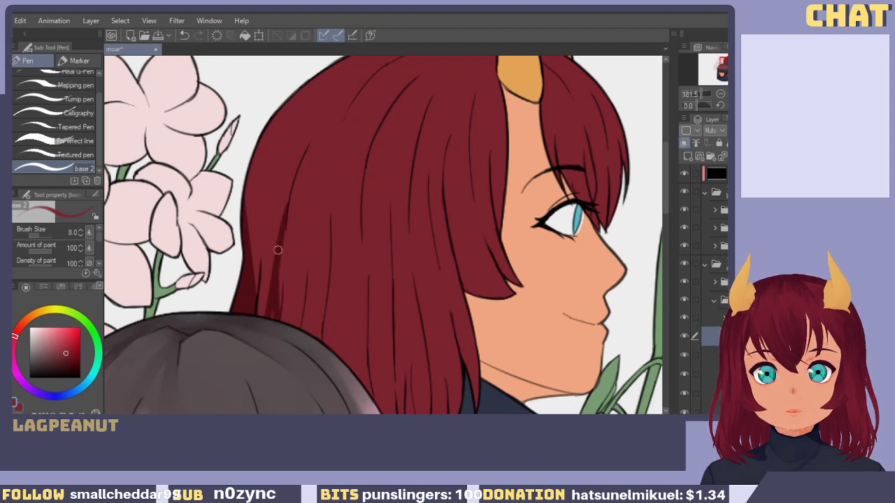
drag(278, 250, 272, 305)
drag(261, 271, 259, 318)
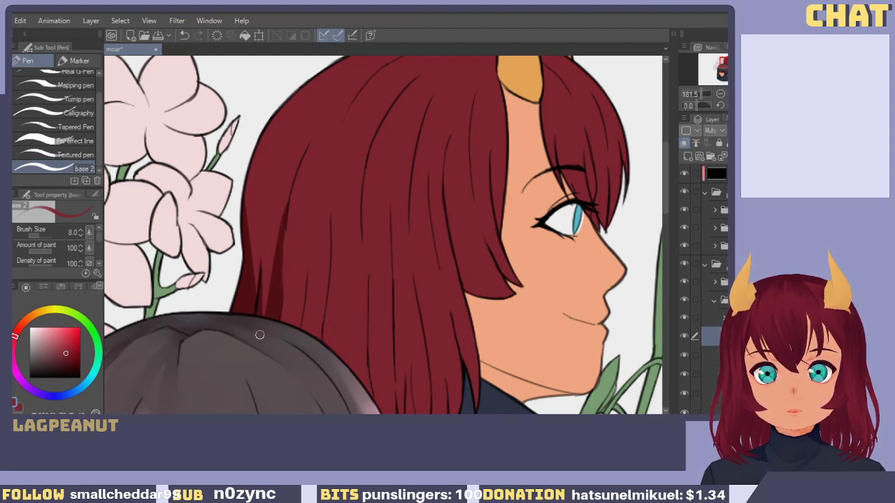
drag(272, 274, 260, 318)
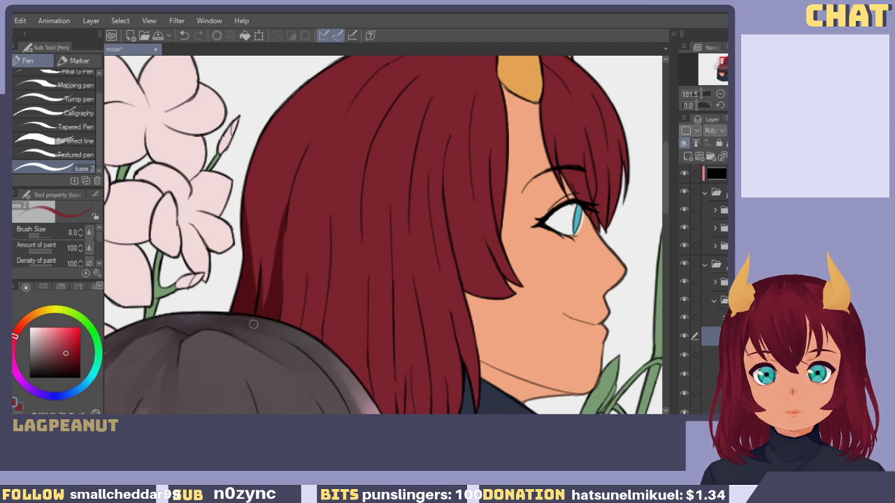
mouse_move(273, 258)
mouse_down()
mouse_move(250, 319)
mouse_move(277, 236)
mouse_move(253, 322)
mouse_up()
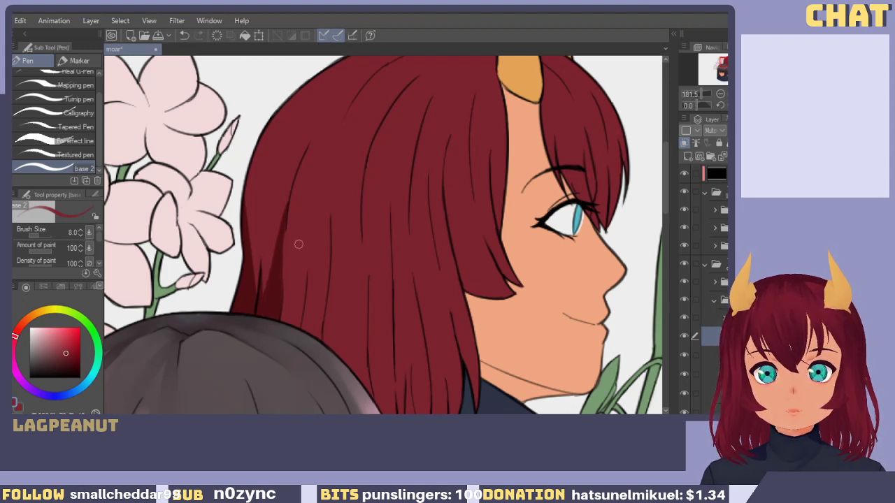
Paint a second narrow shadow strand farther in from the back of the red hair, widening toward the bottom.
mouse_move(311, 212)
mouse_down()
mouse_move(302, 297)
mouse_move(289, 309)
mouse_move(286, 217)
mouse_move(292, 321)
mouse_up()
key(ctrl+z)
key(ctrl+z)
drag(308, 243, 292, 322)
key(ctrl+z)
drag(311, 207, 287, 323)
key(ctrl+z)
drag(308, 234, 291, 337)
drag(300, 306, 293, 327)
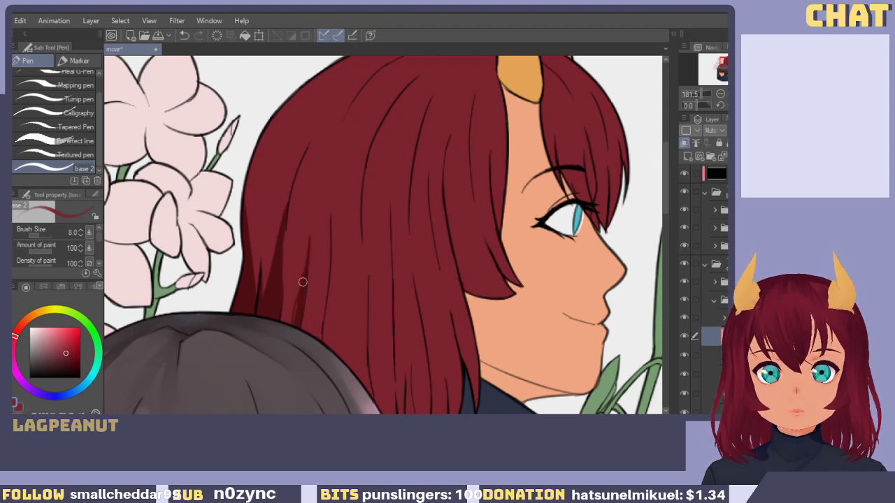
key(ctrl+z)
Raise the brush size to 15 and extend the second shadow strand upward, thickening its lower part.
mouse_move(301, 282)
mouse_down()
mouse_move(290, 331)
mouse_move(291, 158)
mouse_up()
drag(269, 360, 314, 133)
mouse_move(316, 81)
mouse_down()
mouse_move(285, 279)
mouse_move(300, 153)
mouse_move(259, 296)
mouse_move(265, 322)
mouse_up()
key(])
key(])
key(])
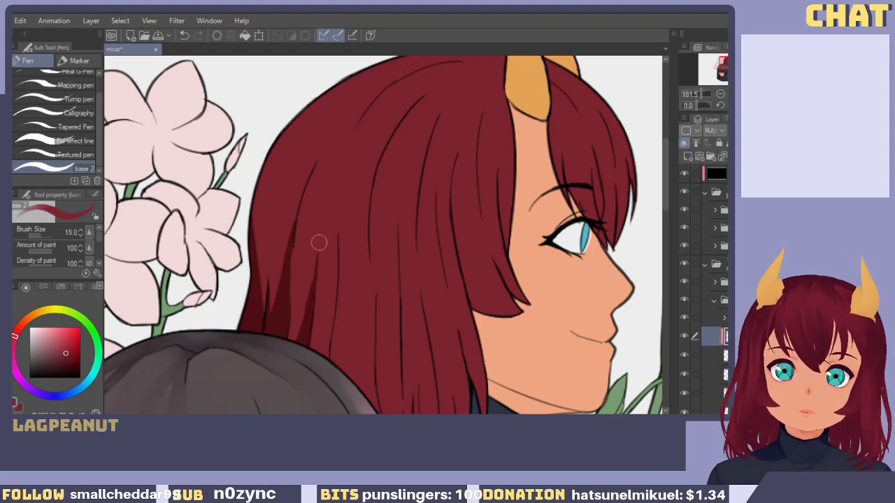
drag(321, 215, 302, 305)
key(ctrl+z)
mouse_move(313, 220)
mouse_down()
mouse_move(288, 349)
mouse_move(321, 217)
mouse_move(297, 355)
mouse_up()
key(ctrl+z)
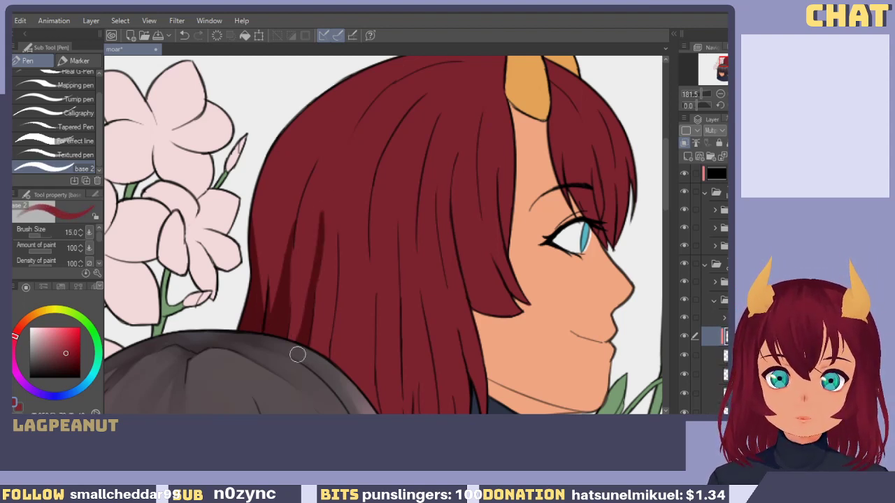
drag(309, 284, 294, 343)
key(ctrl+z)
drag(316, 256, 286, 350)
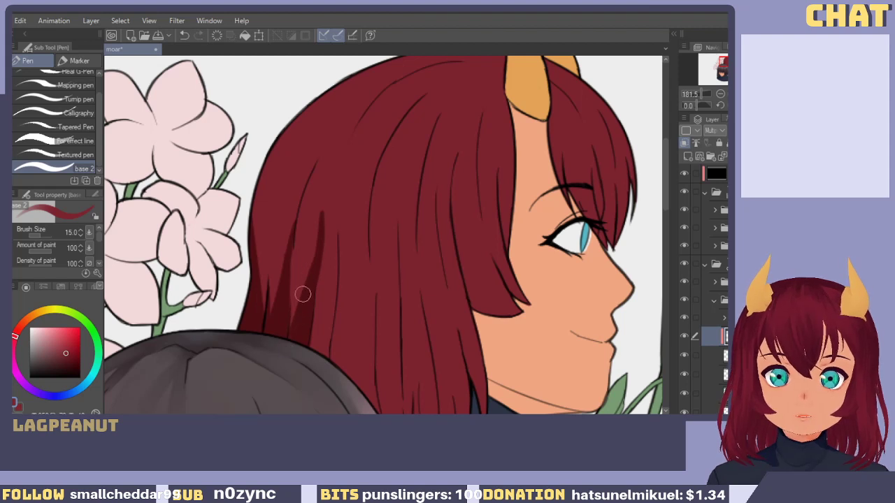
mouse_move(308, 269)
mouse_down()
mouse_move(295, 353)
mouse_move(295, 339)
mouse_up()
key(ctrl+z)
drag(318, 228, 302, 312)
Trim the face-side edge of the second shadow strand with the transparent colour to give it a sharper taper.
key(c)
drag(322, 202, 326, 293)
key(ctrl+z)
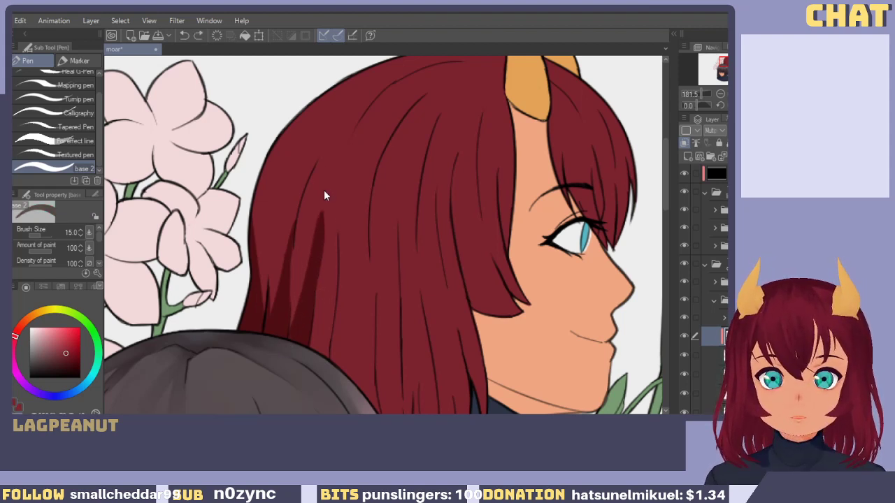
drag(323, 189, 327, 262)
key(ctrl+z)
mouse_move(323, 210)
mouse_down()
mouse_move(315, 306)
mouse_move(322, 302)
mouse_up()
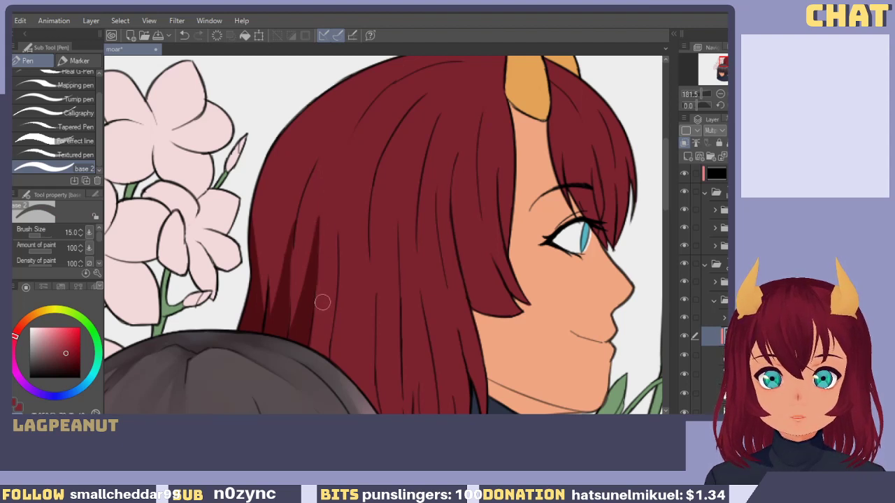
Paint two more long shadow strands toward the middle of the red hair, joining them near the lower ends.
mouse_move(351, 268)
mouse_down()
mouse_move(346, 232)
mouse_move(337, 266)
mouse_up()
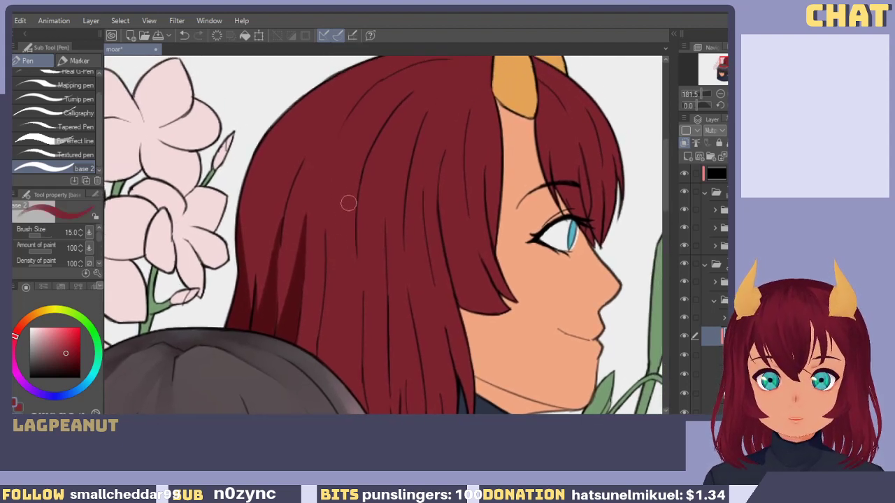
drag(351, 190, 356, 354)
key(ctrl+z)
drag(356, 214, 344, 375)
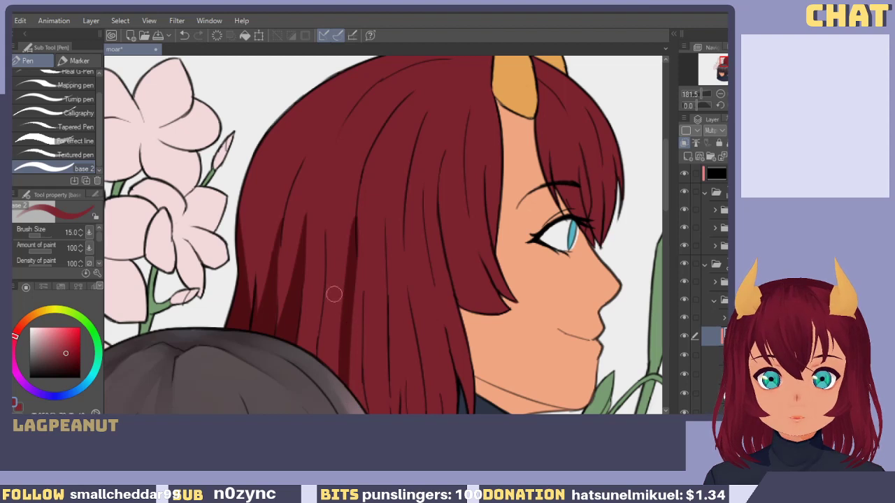
mouse_move(328, 264)
mouse_down()
mouse_move(318, 368)
mouse_move(327, 262)
mouse_move(341, 390)
mouse_up()
key(ctrl+z)
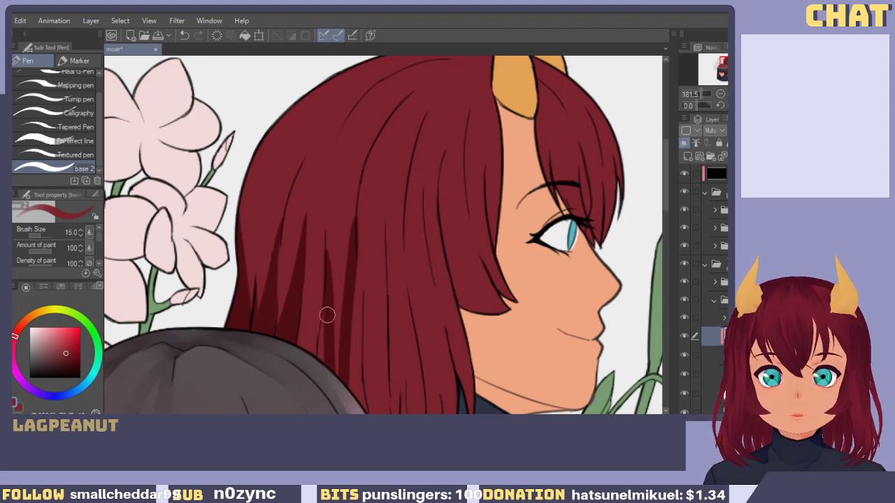
drag(327, 314, 329, 348)
key(ctrl+z)
mouse_move(328, 301)
mouse_down()
mouse_move(348, 396)
mouse_move(328, 313)
mouse_move(337, 375)
mouse_up()
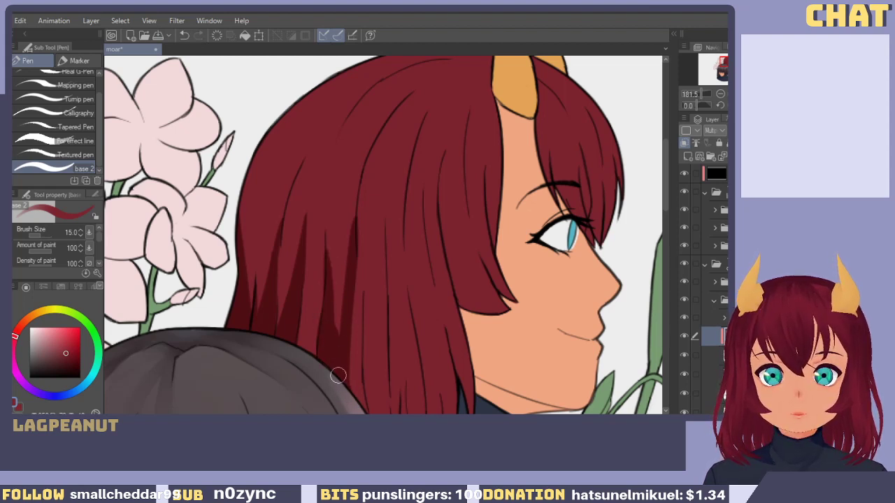
key(ctrl+z)
Extend the tip of the inner shadow strand upward and darken the gap between it and the neighbouring strand.
drag(358, 317, 371, 297)
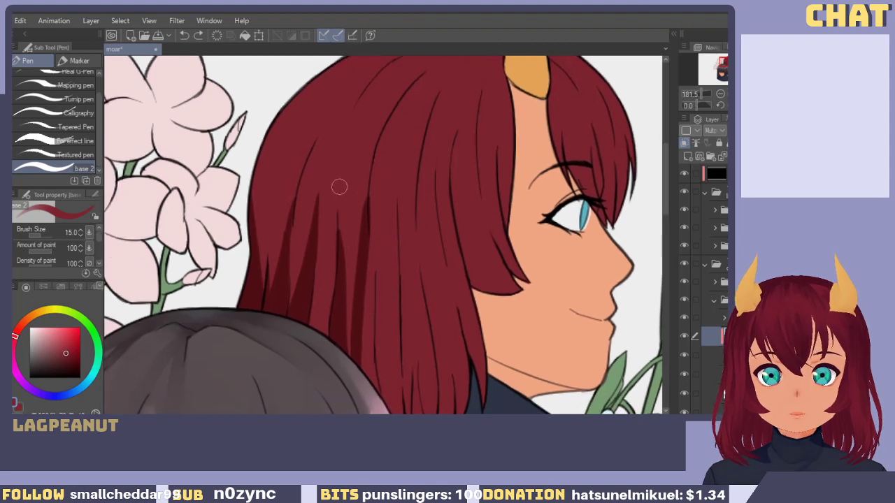
drag(338, 190, 330, 308)
key(ctrl+z)
drag(334, 209, 323, 335)
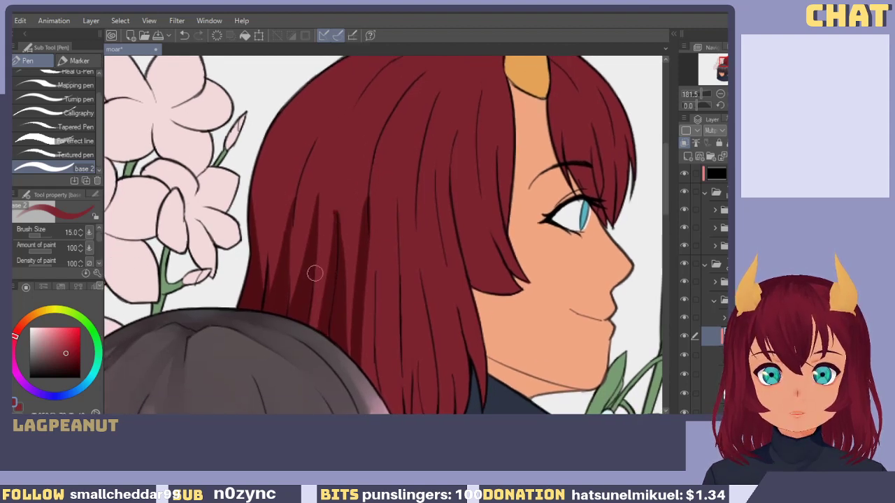
drag(315, 255, 325, 340)
key(ctrl+z)
mouse_move(315, 237)
mouse_down()
mouse_move(322, 328)
mouse_move(312, 321)
mouse_move(304, 269)
mouse_up()
drag(331, 206, 344, 374)
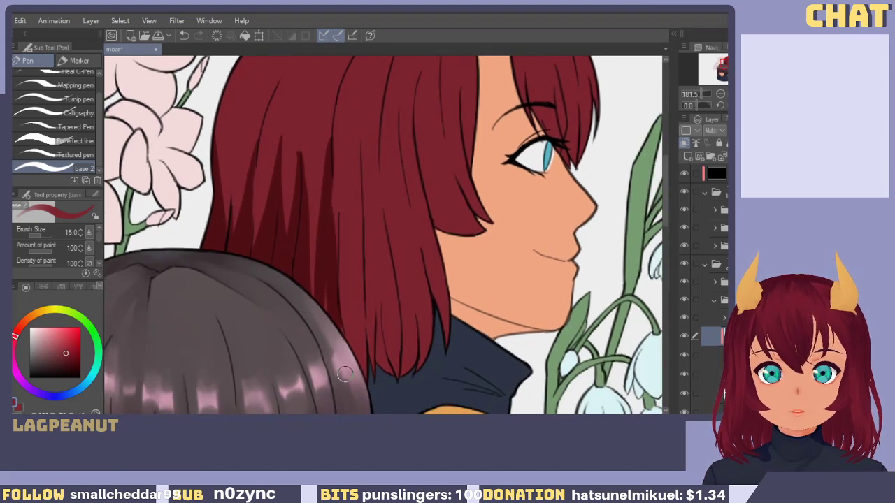
Rework the dark red fill at the lower end of the inner shadow strand, beside the dark-haired character's head.
key(ctrl+z)
drag(332, 162, 335, 327)
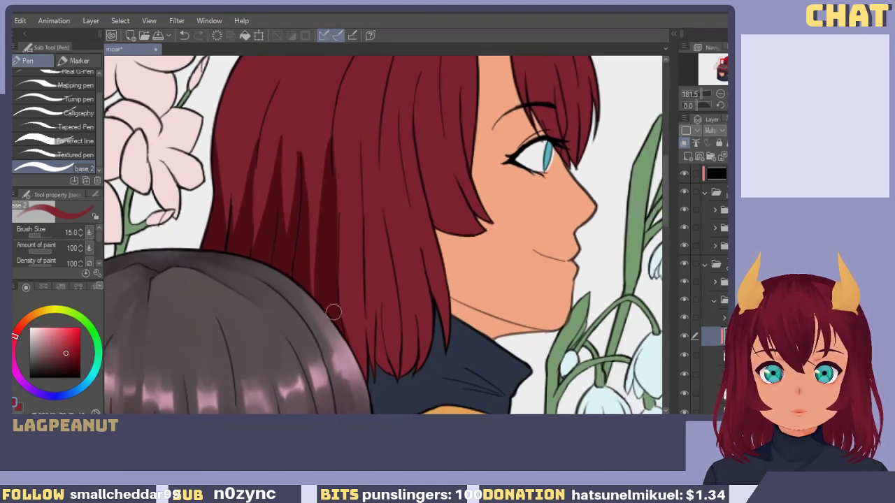
drag(316, 281, 320, 275)
drag(321, 209, 317, 328)
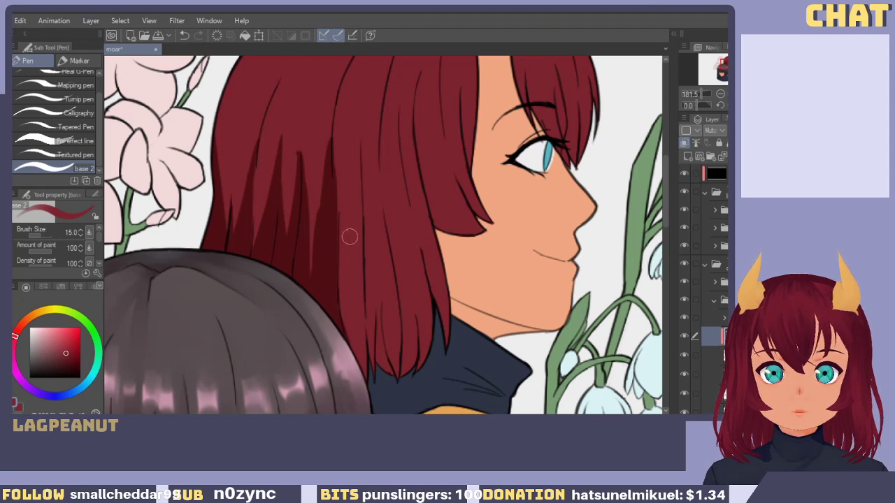
key(ctrl+z)
drag(331, 235, 341, 323)
Paint a new long shadow strand along the next hair line toward the face and thicken its lower part.
drag(357, 181, 359, 363)
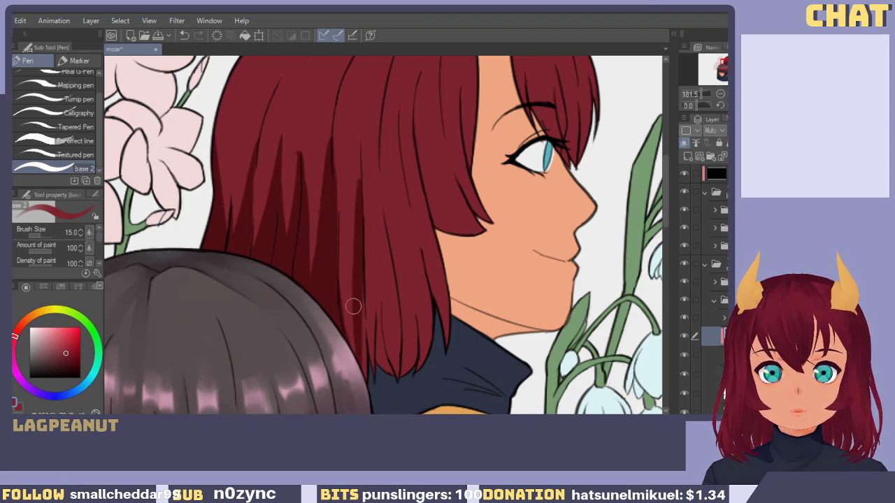
drag(361, 227, 362, 379)
drag(355, 310, 355, 357)
drag(341, 213, 344, 341)
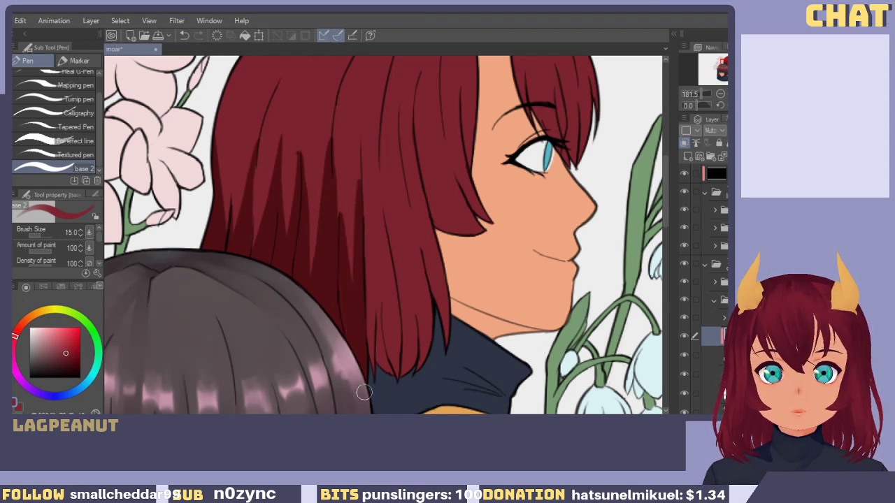
Repaint the shadow in the gap behind the new strand, leaving a tapered lighter red highlight between the two.
key(ctrl+z)
drag(336, 203, 349, 342)
drag(340, 224, 337, 185)
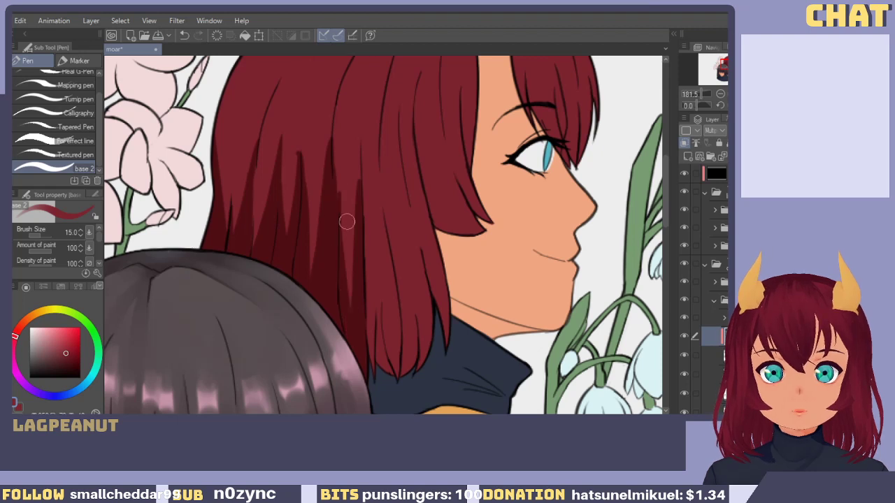
drag(350, 254, 342, 314)
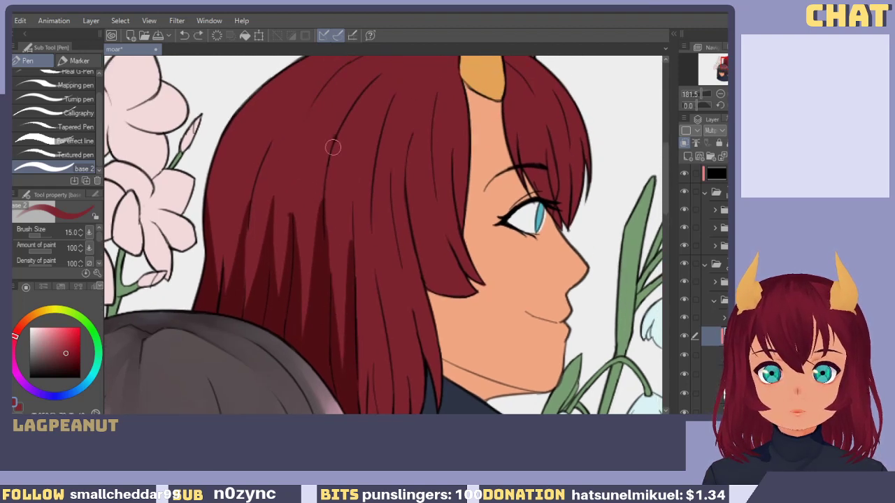
Paint a long tapered shadow strand from the upper hair line down into the dark area at mid-head.
drag(331, 146, 343, 353)
key(ctrl+z)
drag(335, 133, 332, 283)
key(ctrl+z)
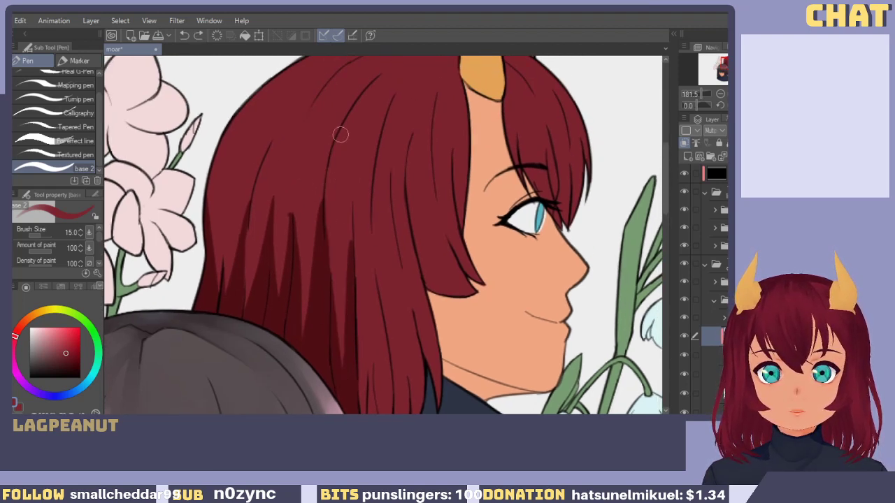
drag(340, 133, 331, 342)
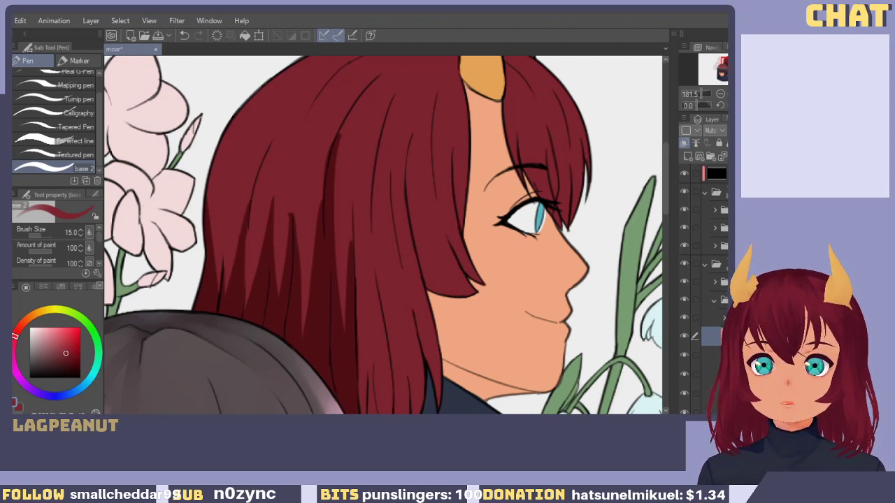
Paint a thin shadow strand down the lighter section of hair just in front of the long central strands.
mouse_move(343, 349)
mouse_down()
mouse_move(325, 314)
mouse_move(289, 347)
mouse_up()
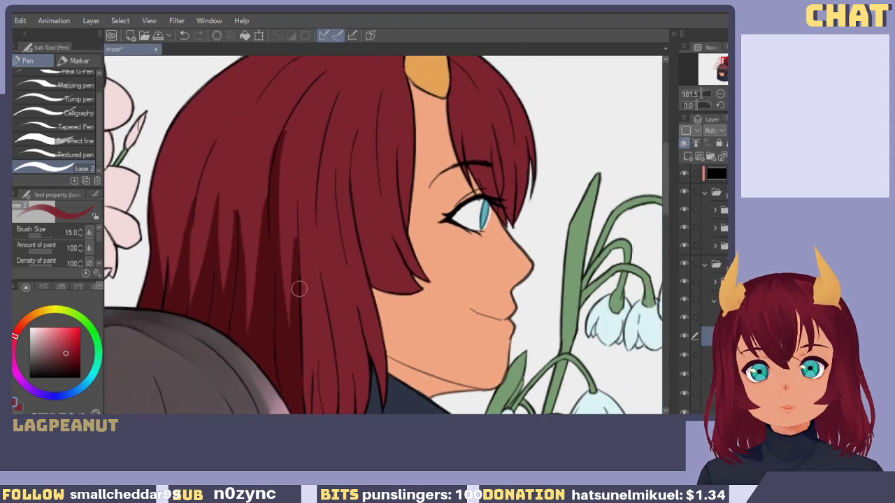
mouse_move(310, 195)
mouse_down()
mouse_move(316, 384)
mouse_move(306, 296)
mouse_move(314, 367)
mouse_up()
key(ctrl+z)
key(ctrl+z)
Repaint the shadow at the lower end of the front hair section until a narrow strand runs to its tips.
drag(306, 305, 313, 367)
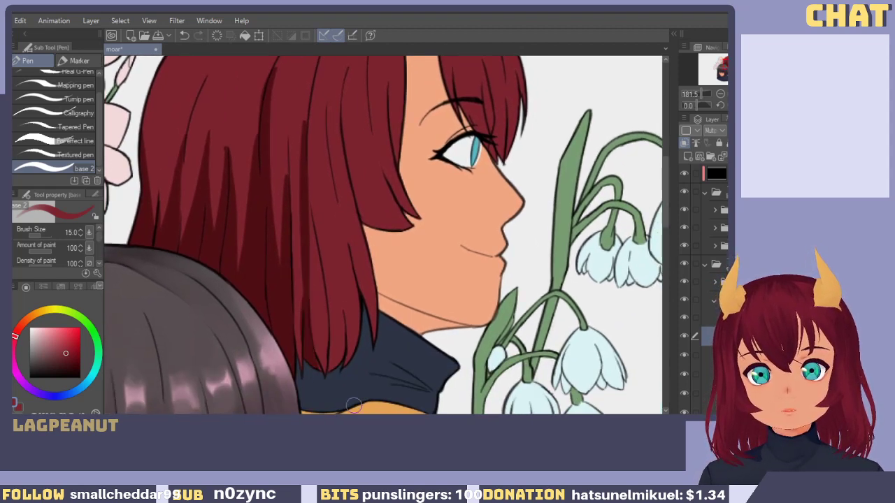
key(ctrl+z)
drag(306, 289, 314, 368)
key(ctrl+z)
drag(303, 300, 323, 370)
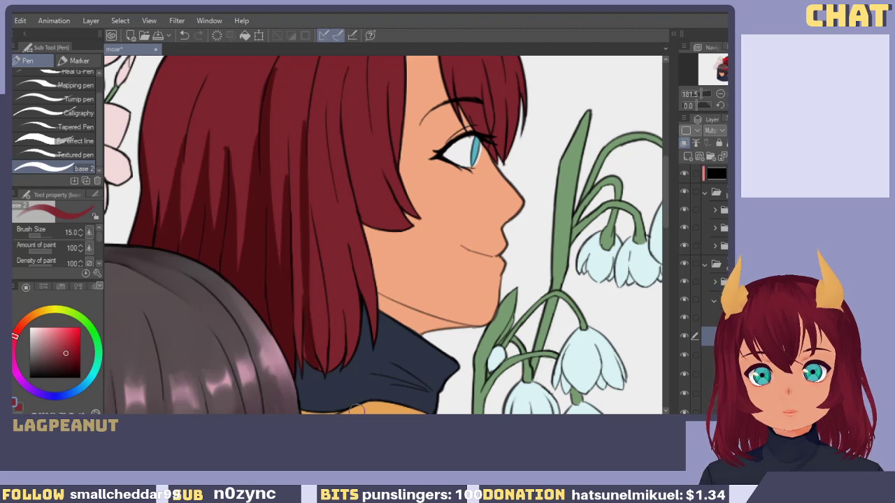
drag(303, 296, 317, 378)
key(ctrl+z)
mouse_move(313, 314)
mouse_down()
mouse_move(312, 351)
mouse_move(328, 371)
mouse_up()
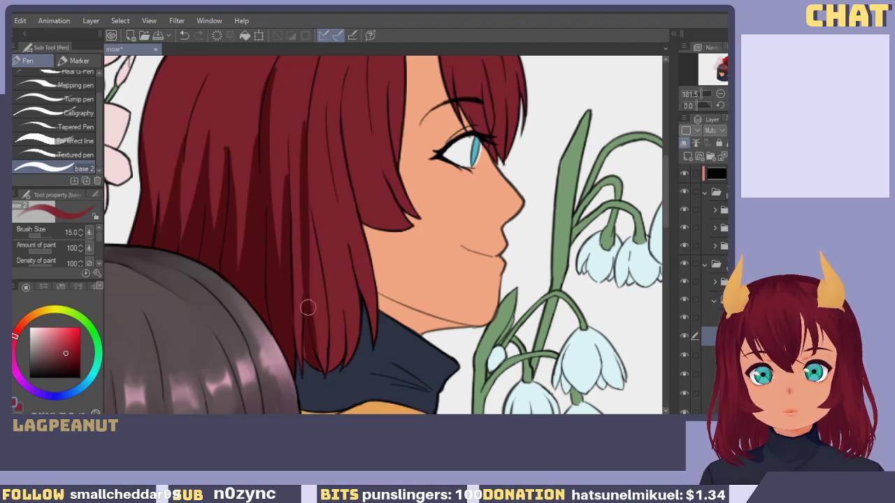
key(ctrl+z)
drag(308, 297, 327, 410)
Paint converging shadow strands down the middle of the front hair section and thicken them toward the pointed ends.
drag(339, 304, 325, 395)
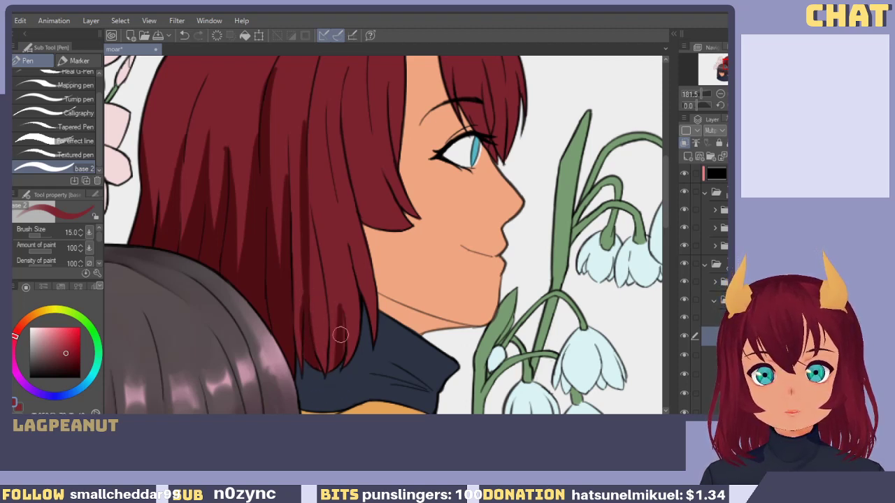
key(ctrl+z)
drag(325, 211, 330, 399)
drag(337, 313, 320, 391)
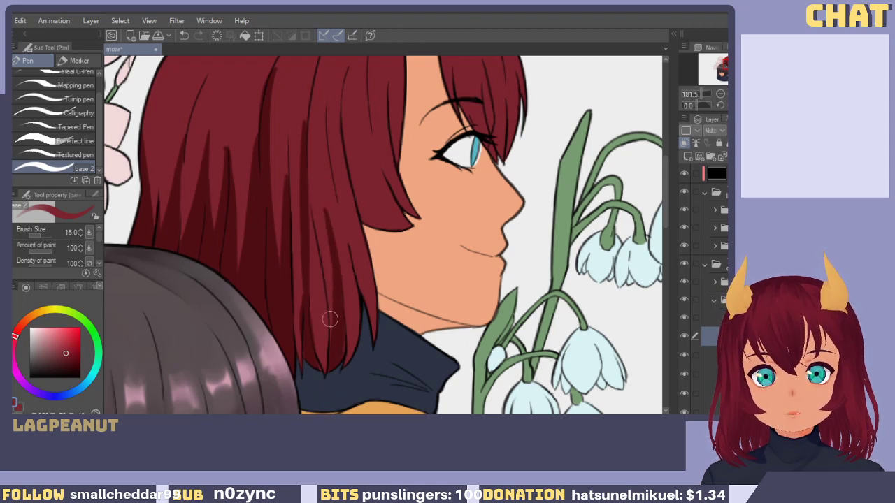
drag(331, 276, 319, 402)
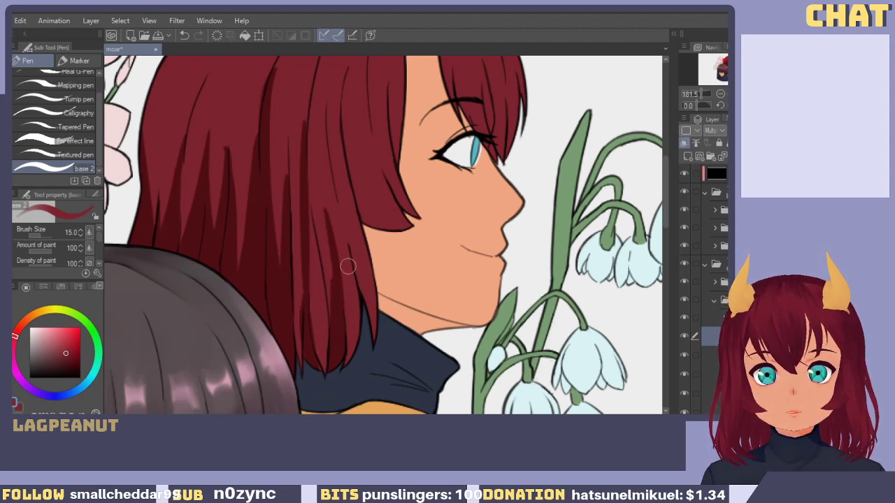
drag(337, 221, 343, 366)
drag(344, 308, 349, 362)
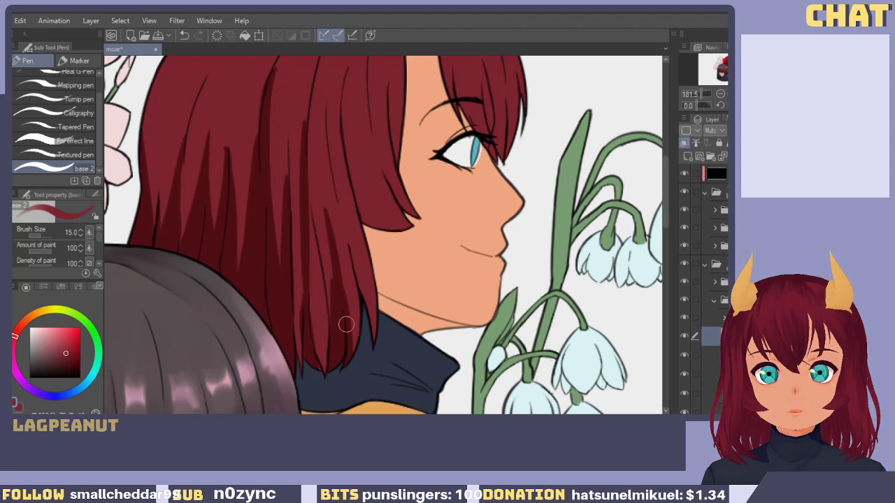
Shade the outer lock beside the jaw with a tapered dark red strand down to its tip.
drag(350, 245, 377, 335)
key(ctrl+z)
drag(351, 244, 375, 340)
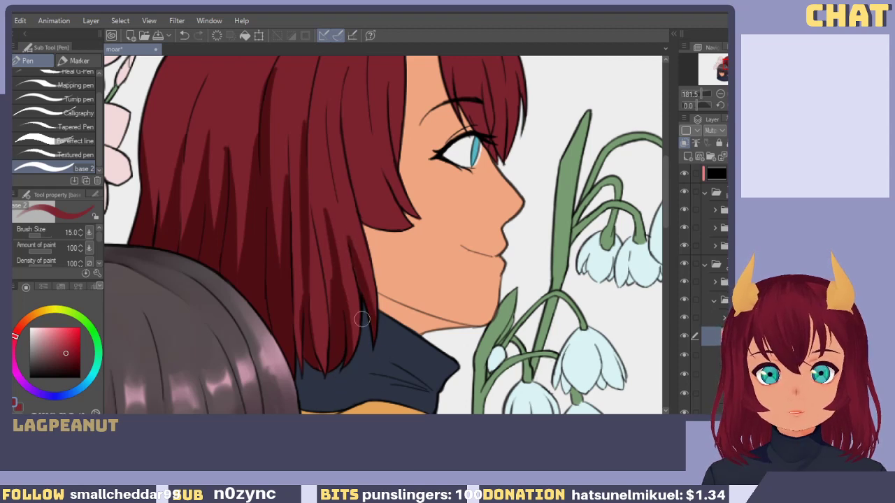
drag(348, 226, 352, 307)
Paint a curved shadow strand along the back edge of the side lock that frames the cheek.
drag(353, 170, 385, 307)
key(ctrl+z)
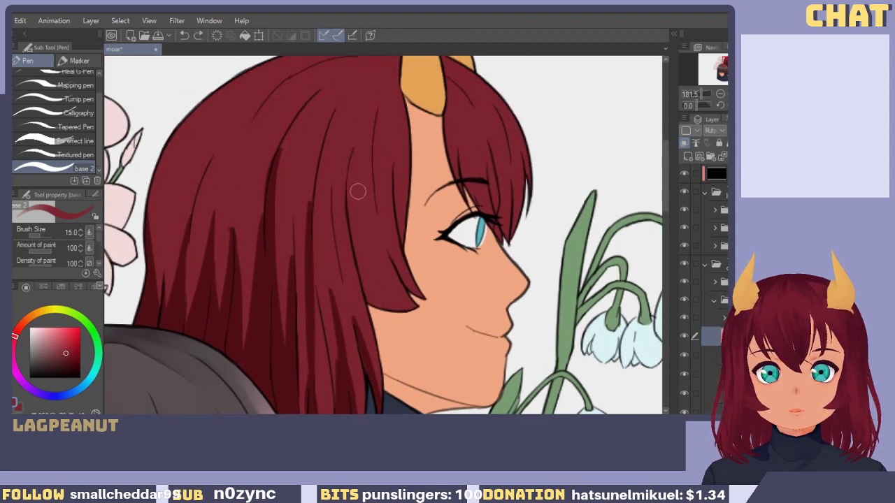
drag(349, 171, 385, 309)
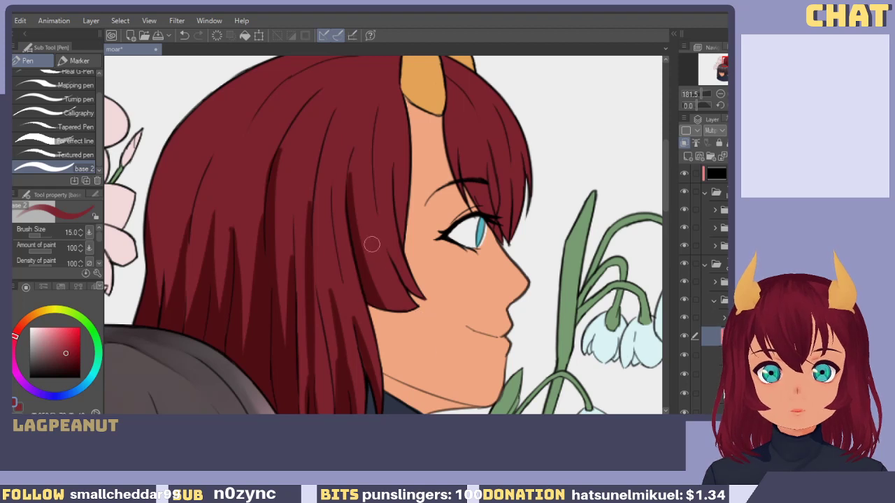
drag(383, 236, 418, 297)
key(ctrl+z)
key(ctrl+y)
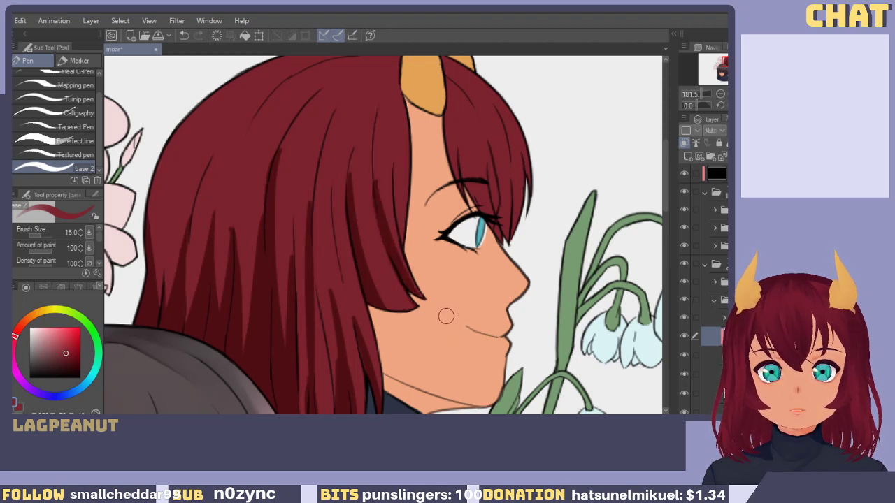
key(ctrl+z)
key(ctrl+y)
key(ctrl+z)
key(ctrl+y)
key(ctrl+y)
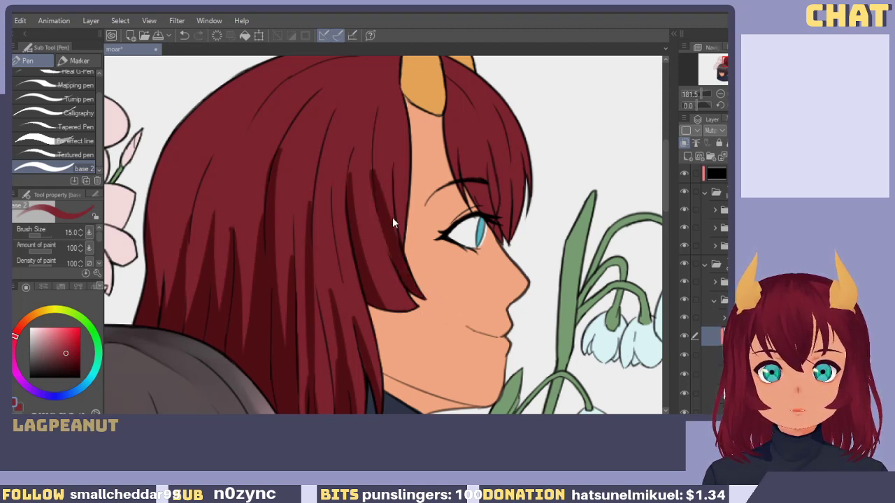
key(ctrl+z)
key(ctrl+y)
key(ctrl+z)
key(ctrl+y)
key(ctrl+z)
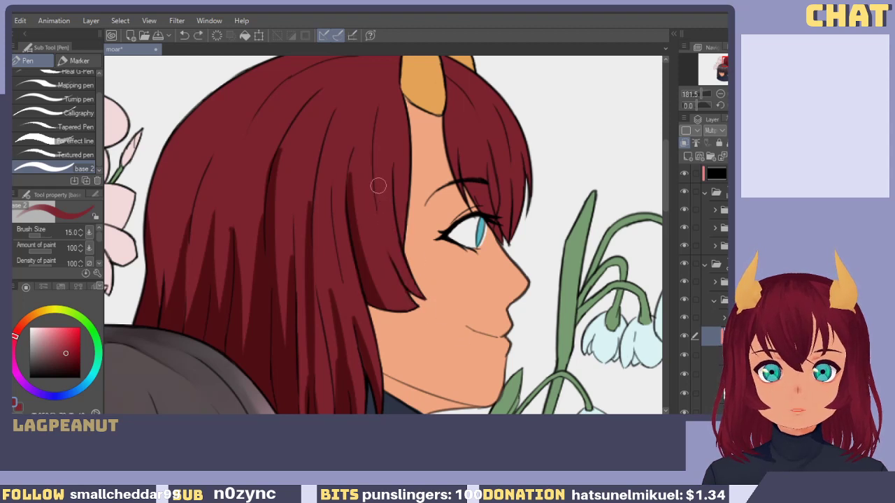
Paint a second curved shadow strand down the side lock and add a shorter one across its lower end.
drag(376, 184, 423, 298)
drag(359, 244, 409, 308)
key(ctrl+z)
key(ctrl+y)
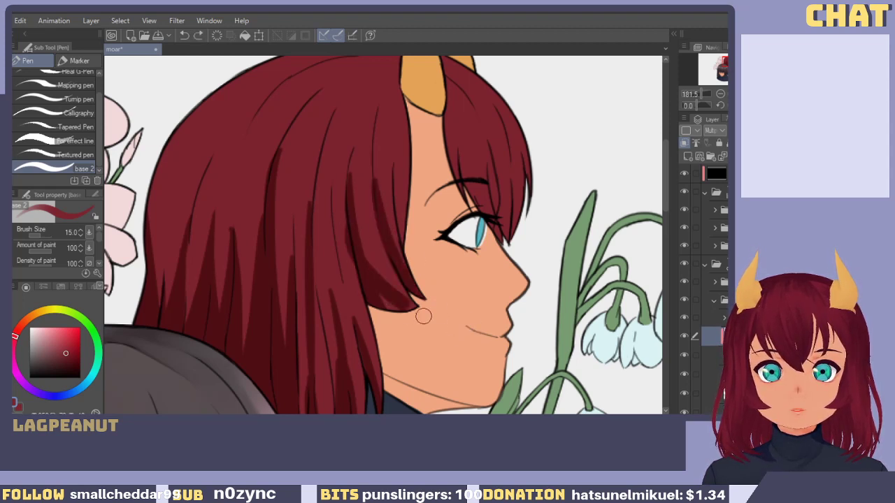
key(ctrl+z)
key(ctrl+y)
Darken the lower tip of the side lock, filling the gaps between its shadow strands.
drag(374, 274, 408, 322)
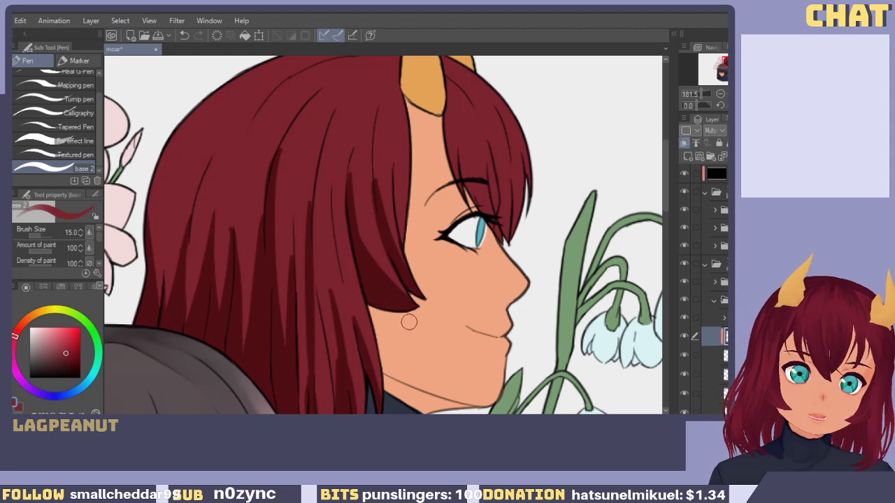
drag(384, 227, 423, 335)
key(ctrl+z)
drag(377, 218, 417, 337)
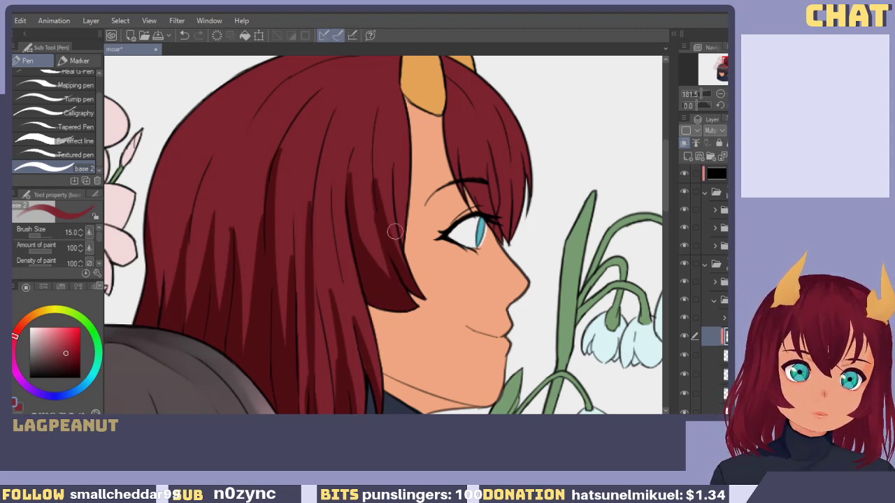
drag(395, 176, 409, 245)
key(ctrl+z)
drag(396, 161, 404, 236)
key(ctrl+z)
scroll(413, 232, up, 2)
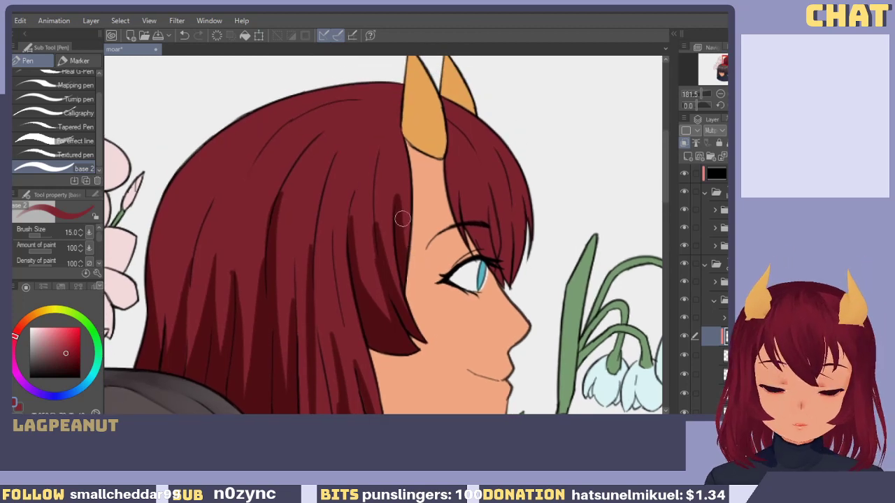
key(ctrl+z)
drag(396, 195, 406, 261)
key(ctrl+z)
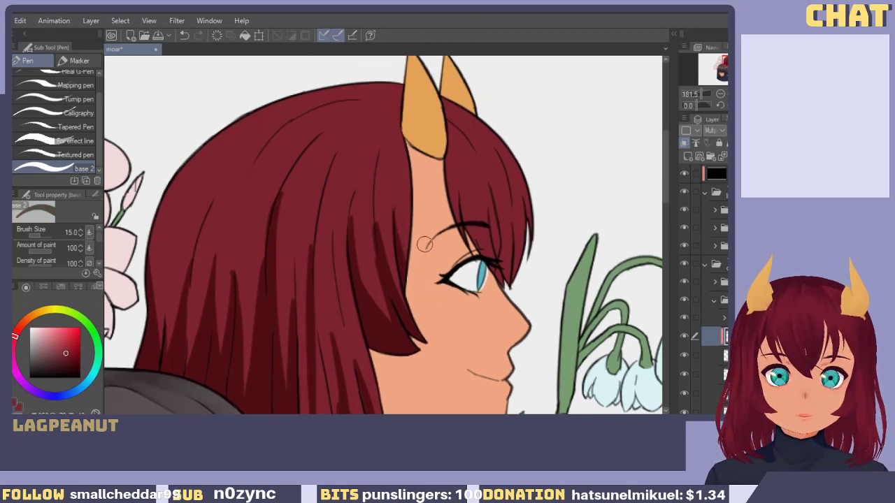
scroll(424, 243, down, 2)
scroll(380, 228, down, 3)
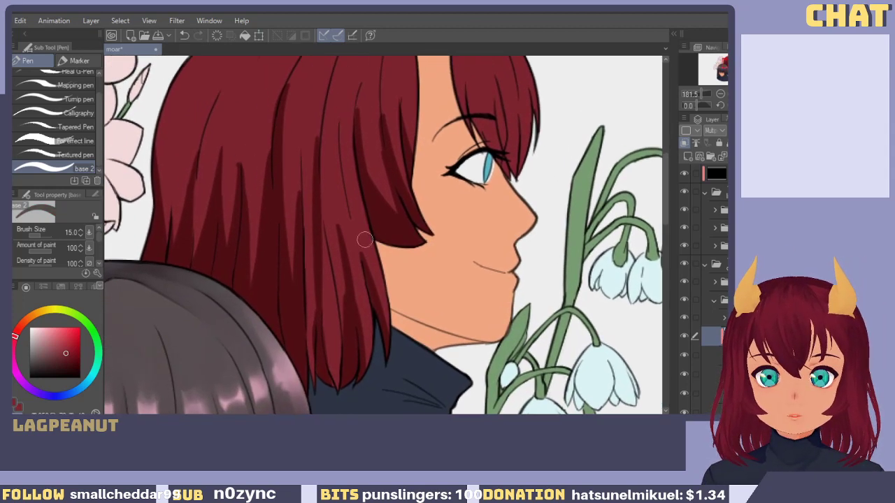
drag(336, 179, 353, 297)
key(ctrl+z)
drag(334, 162, 347, 305)
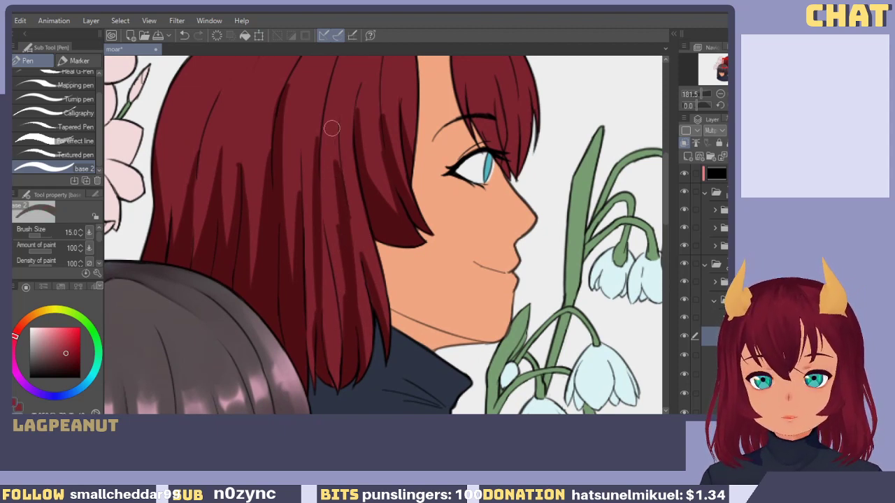
key(ctrl+z)
drag(335, 163, 343, 286)
key(ctrl+z)
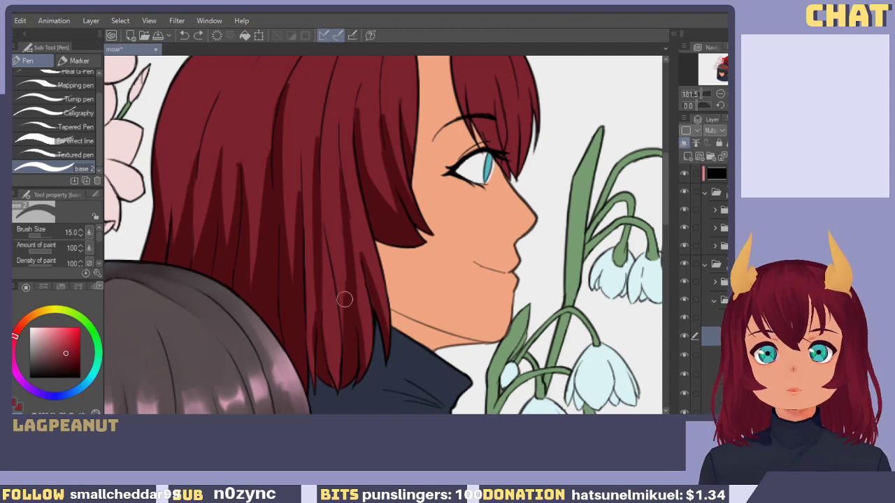
drag(336, 164, 342, 295)
key(ctrl+z)
drag(337, 165, 342, 303)
key(ctrl+z)
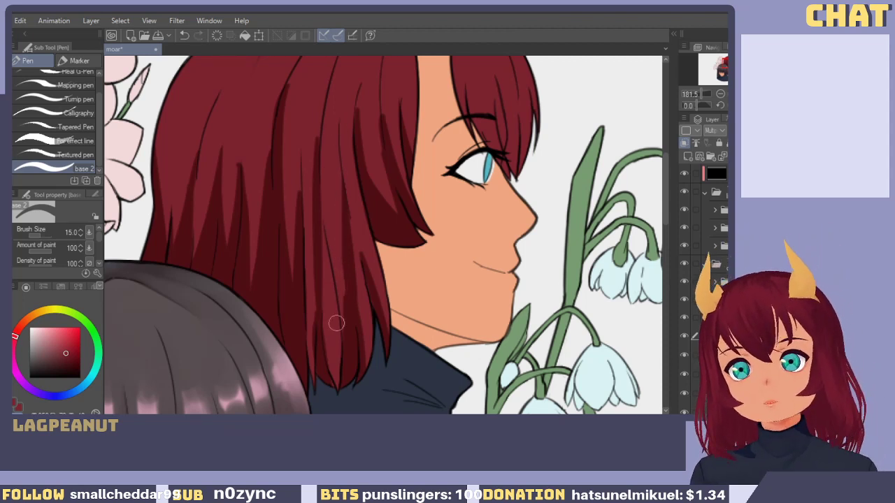
key(ctrl+z)
Refine the upper edge of the shadow along the outer lock beside the jaw.
drag(339, 181, 333, 172)
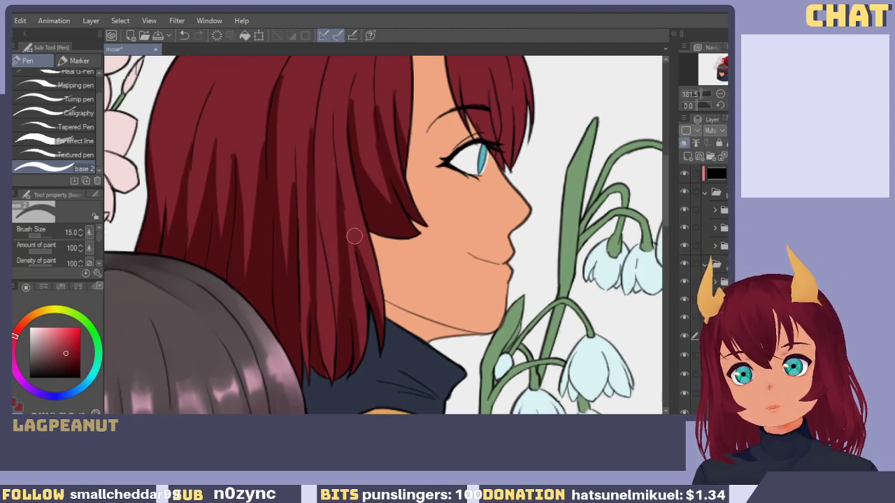
drag(352, 234, 371, 281)
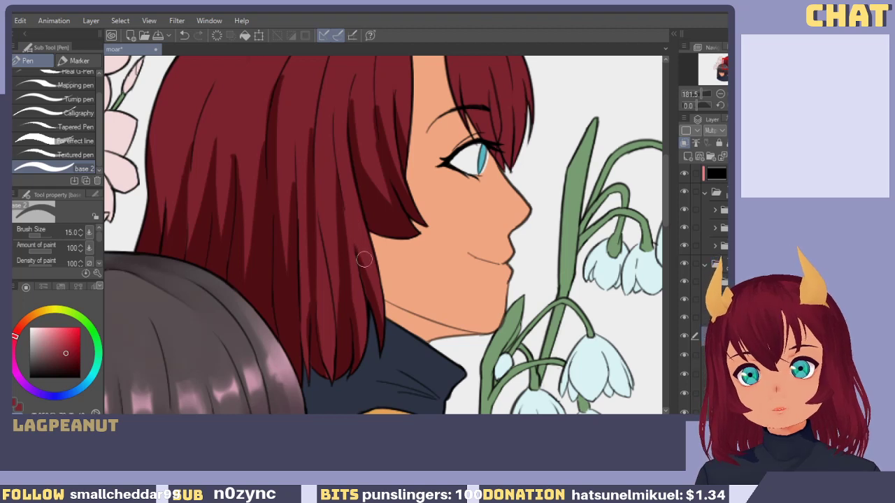
drag(344, 169, 352, 307)
key(ctrl+z)
drag(343, 167, 348, 286)
key(ctrl+z)
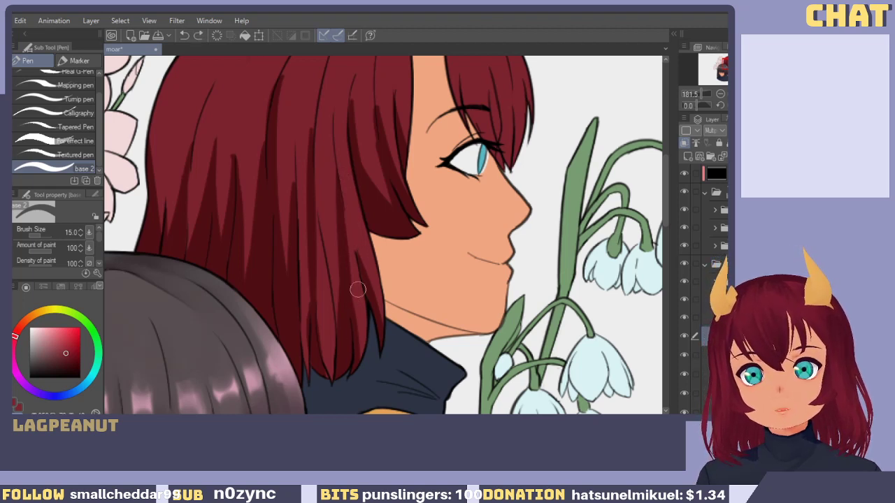
drag(357, 247, 376, 306)
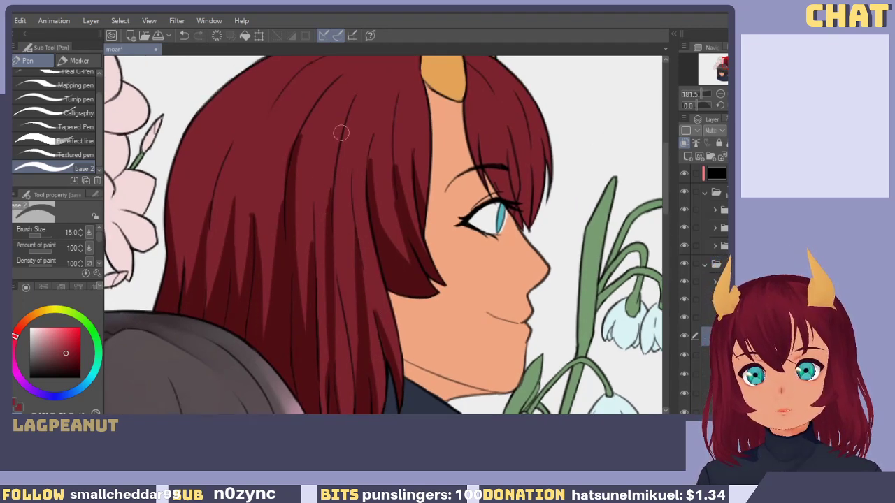
Switch from erasing back to dark red and deepen the long shadow strand down the middle of the hair.
scroll(318, 259, down, 3)
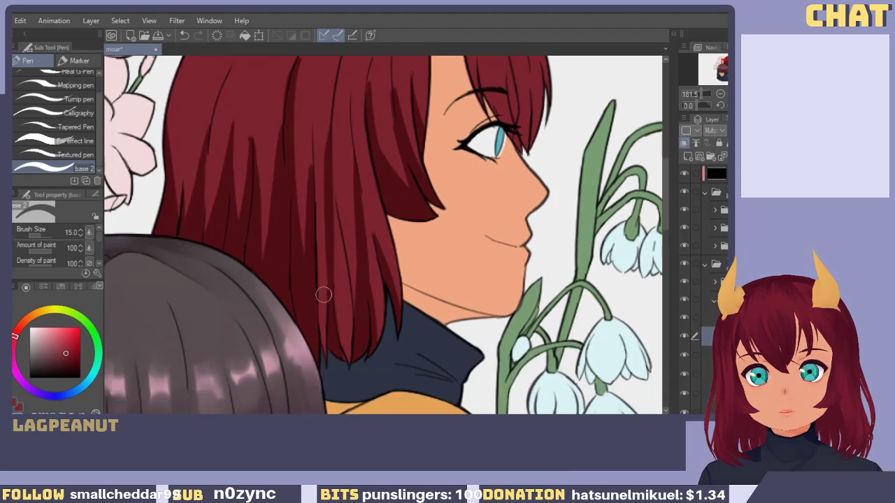
scroll(327, 269, up, 2)
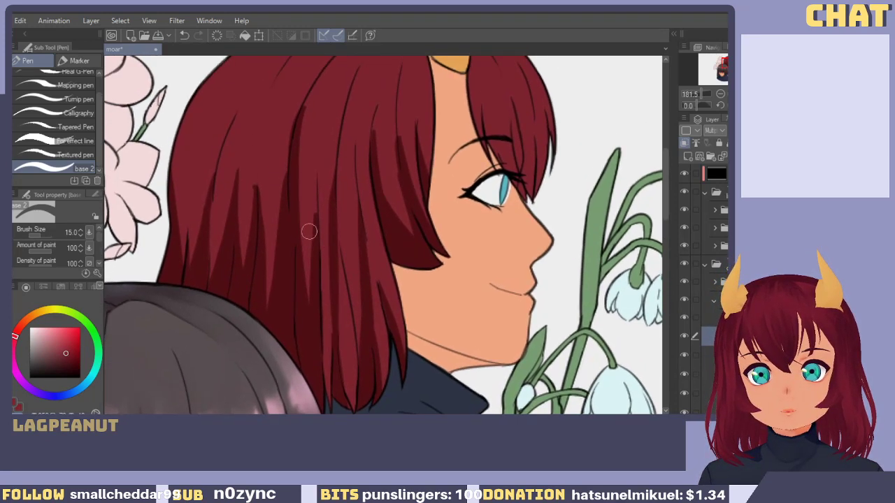
key(c)
mouse_move(315, 185)
mouse_down()
mouse_move(314, 297)
mouse_move(317, 195)
mouse_move(307, 332)
mouse_up()
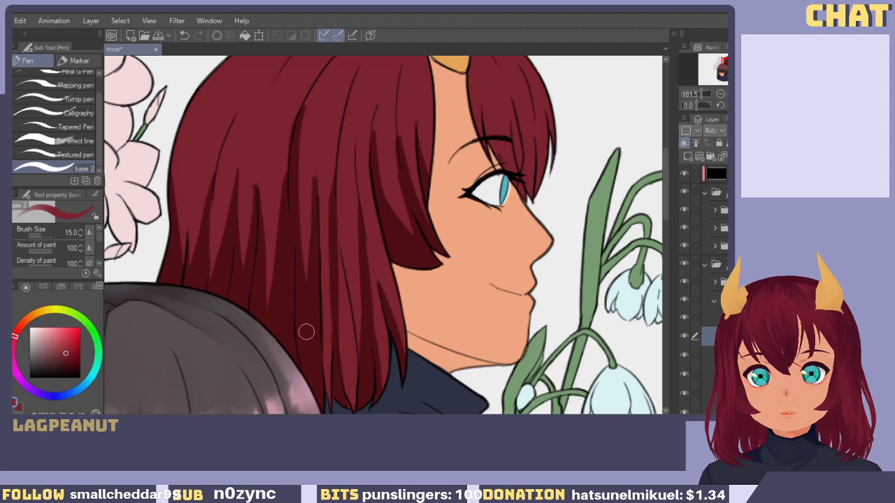
Paint a curved shadow strand over the crown, from near the front horn toward the back of the head.
scroll(321, 230, up, 3)
scroll(289, 193, left, 2)
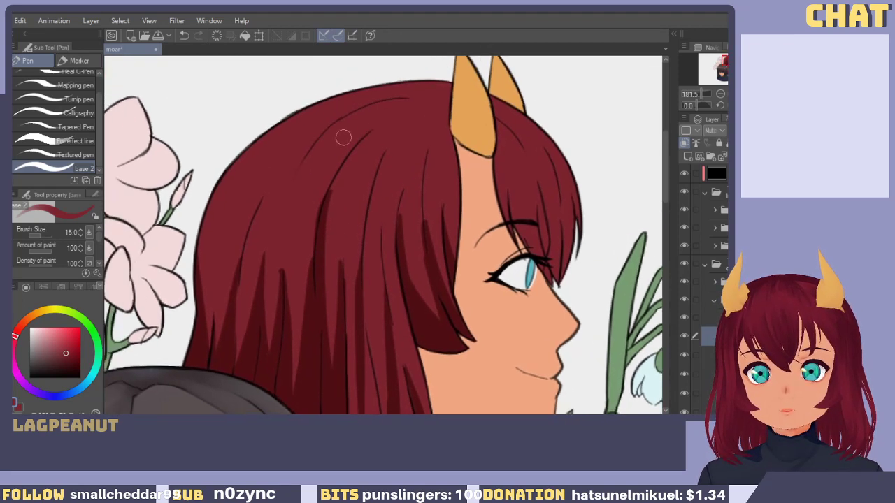
drag(374, 103, 287, 164)
key(ctrl+z)
mouse_move(370, 104)
mouse_down()
mouse_move(288, 200)
mouse_move(370, 102)
mouse_move(407, 97)
mouse_up()
key(ctrl+z)
key(ctrl+z)
mouse_move(333, 115)
mouse_down()
mouse_move(412, 105)
mouse_move(391, 89)
mouse_move(306, 145)
mouse_move(325, 124)
mouse_move(419, 100)
mouse_up()
key(ctrl+z)
key(ctrl+z)
key(ctrl+z)
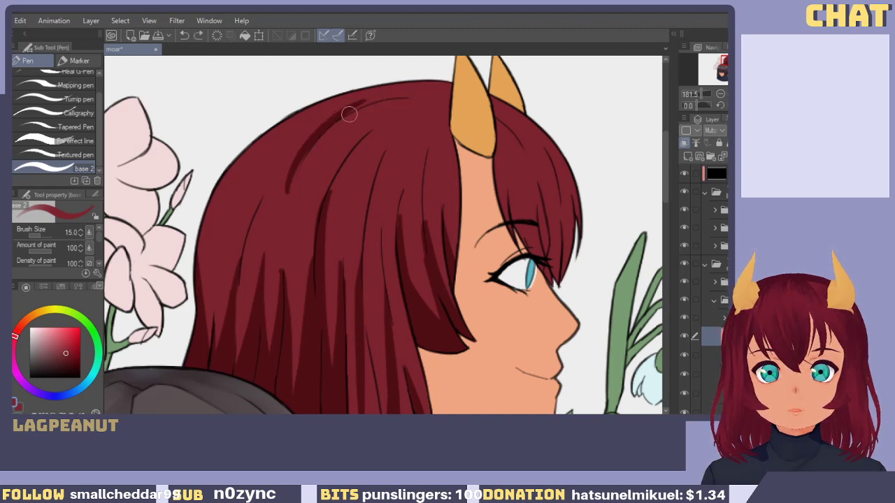
drag(340, 114, 429, 102)
Paint a shadow strand from the crown beside the horn down toward the hair above the side lock.
drag(237, 389, 296, 270)
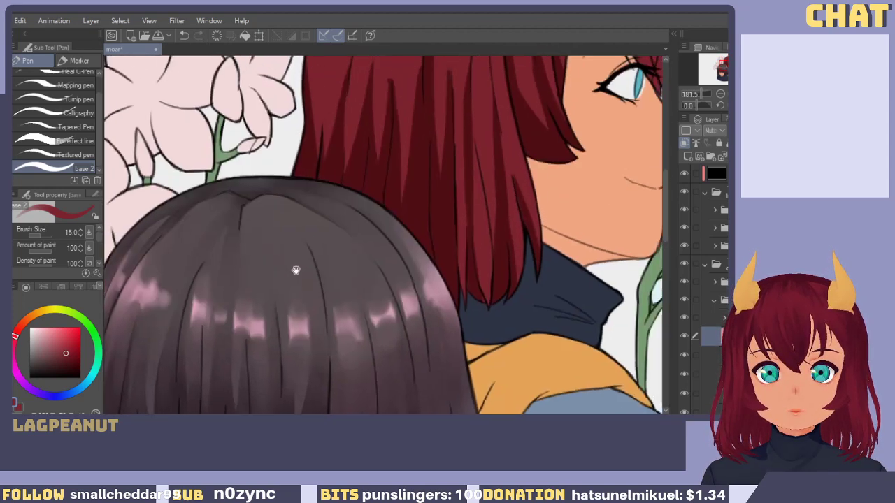
mouse_move(394, 83)
mouse_down()
mouse_move(266, 326)
mouse_move(256, 323)
mouse_up()
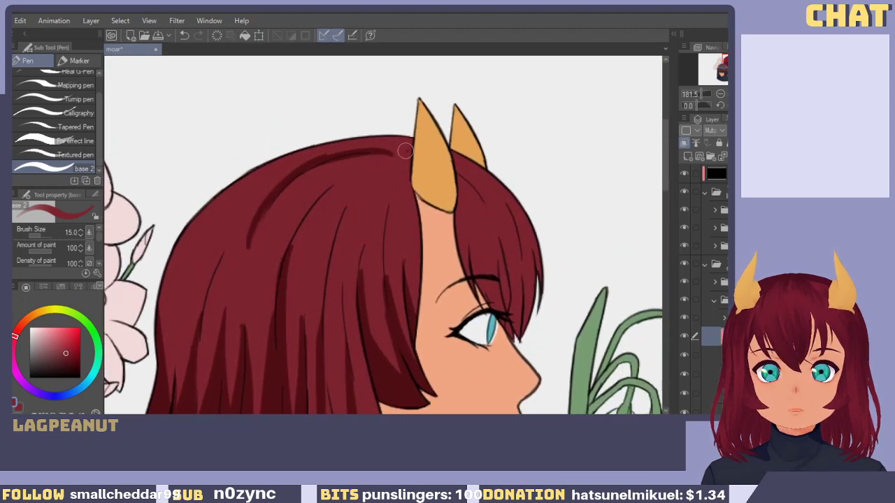
mouse_move(380, 150)
mouse_down()
mouse_move(408, 154)
mouse_move(384, 151)
mouse_move(407, 151)
mouse_move(371, 185)
mouse_up()
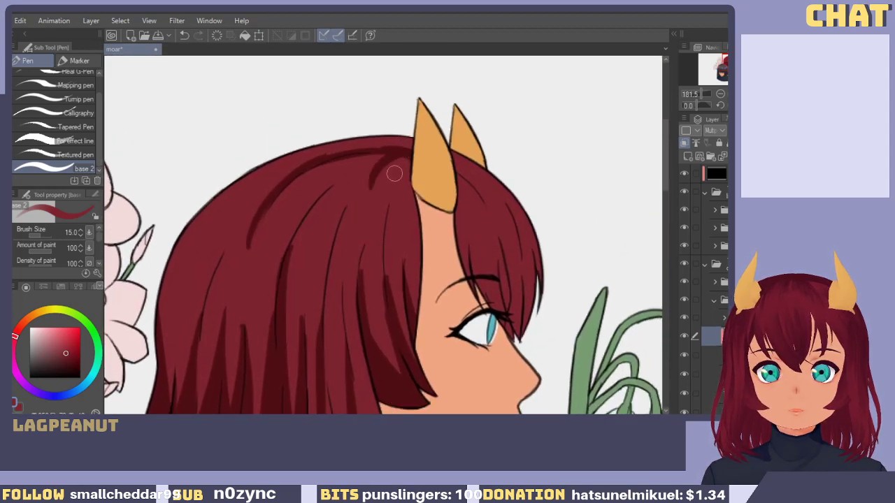
key(ctrl+z)
drag(406, 152, 328, 226)
key(ctrl+z)
drag(395, 148, 338, 258)
key(ctrl+z)
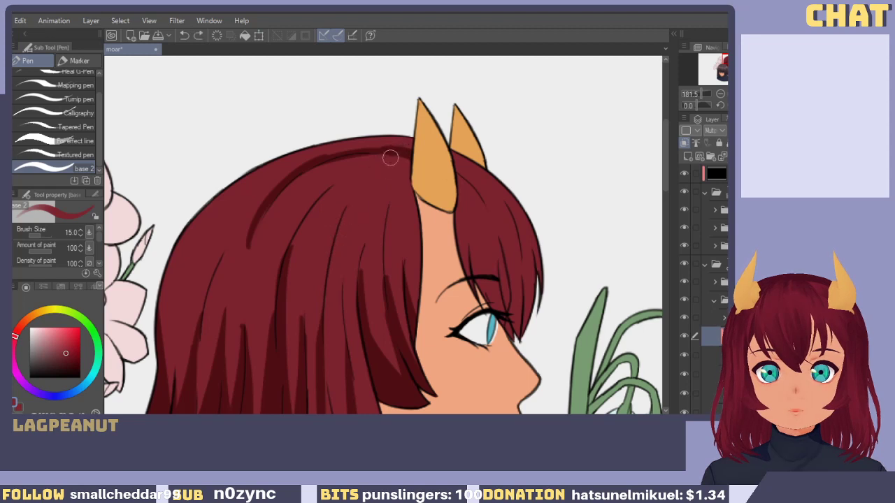
mouse_move(390, 158)
mouse_down()
mouse_move(364, 167)
mouse_move(325, 270)
mouse_up()
key(ctrl+z)
drag(392, 153, 333, 279)
key(ctrl+z)
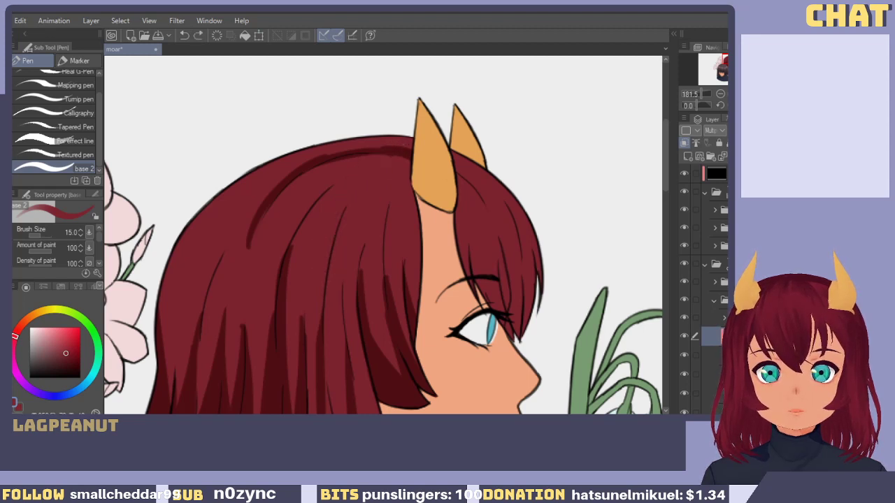
drag(394, 145, 340, 287)
Paint a shorter shadow strand sweeping back from the crown, between the two existing crown strands.
drag(393, 147, 282, 225)
key(ctrl+z)
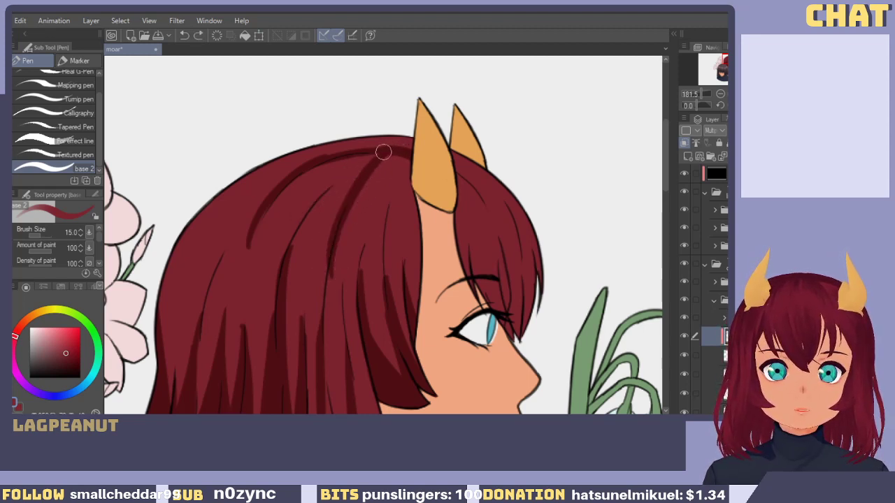
drag(382, 149, 300, 261)
key(ctrl+z)
drag(379, 149, 285, 250)
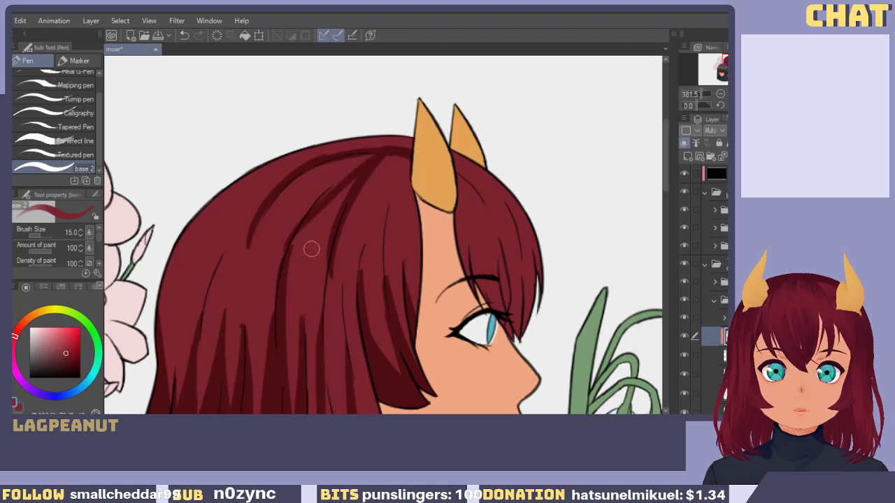
key(ctrl+z)
drag(384, 146, 289, 225)
drag(337, 187, 425, 170)
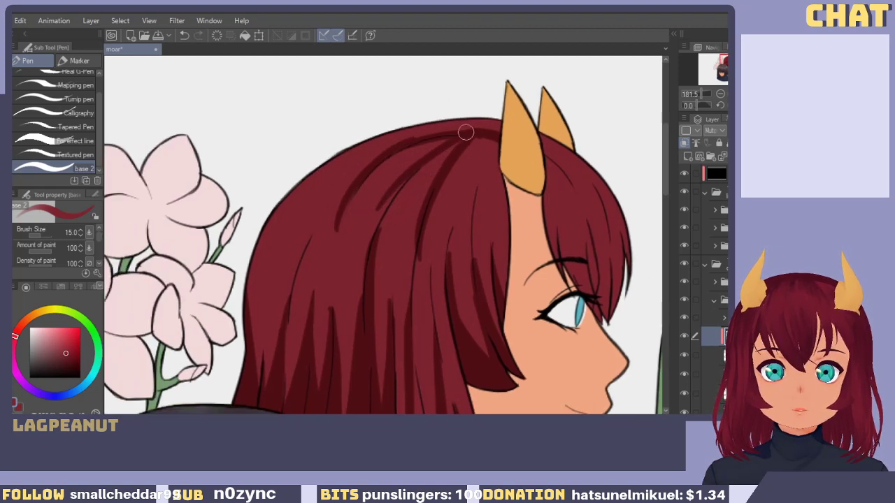
mouse_move(467, 133)
mouse_down()
mouse_move(417, 131)
mouse_move(294, 229)
mouse_up()
key(ctrl+z)
key(ctrl+z)
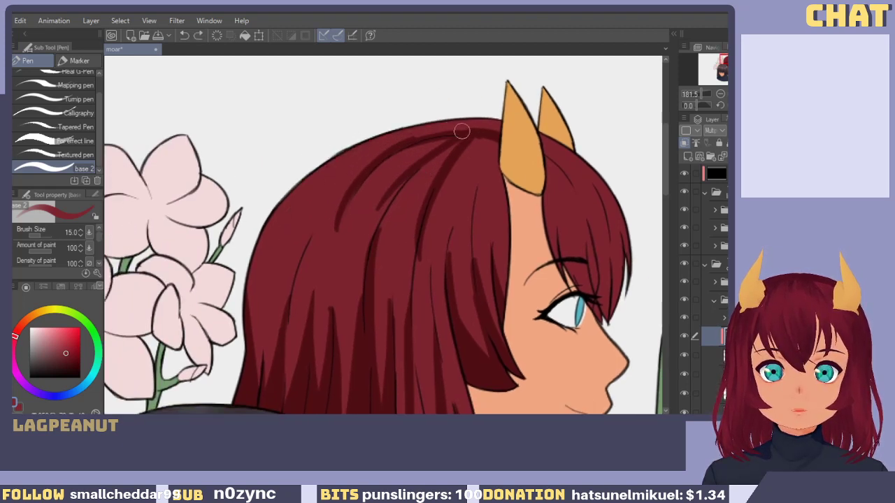
drag(460, 129, 244, 280)
key(ctrl+z)
drag(249, 314, 305, 181)
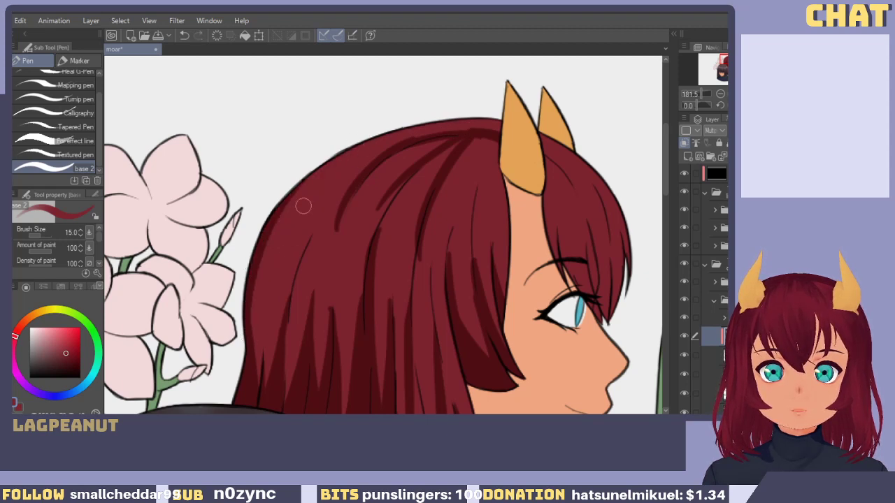
key(ctrl+z)
drag(249, 313, 306, 171)
key(ctrl+z)
Paint a curved shadow strand across the back of the head, rising toward the upper crown strand.
drag(289, 278, 376, 154)
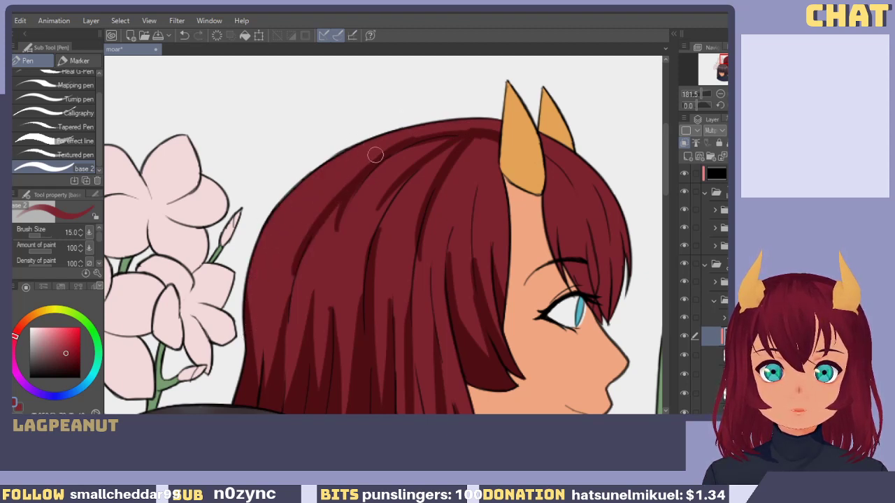
drag(304, 253, 415, 138)
key(ctrl+z)
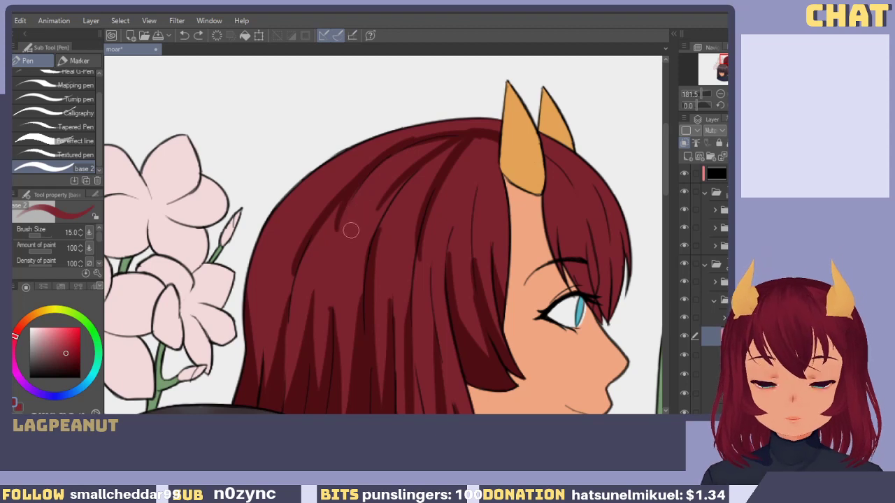
key(c)
mouse_move(373, 177)
mouse_down()
mouse_move(329, 253)
mouse_move(362, 199)
mouse_move(343, 249)
mouse_move(331, 241)
mouse_up()
key(ctrl+z)
key(ctrl+z)
drag(342, 168, 449, 121)
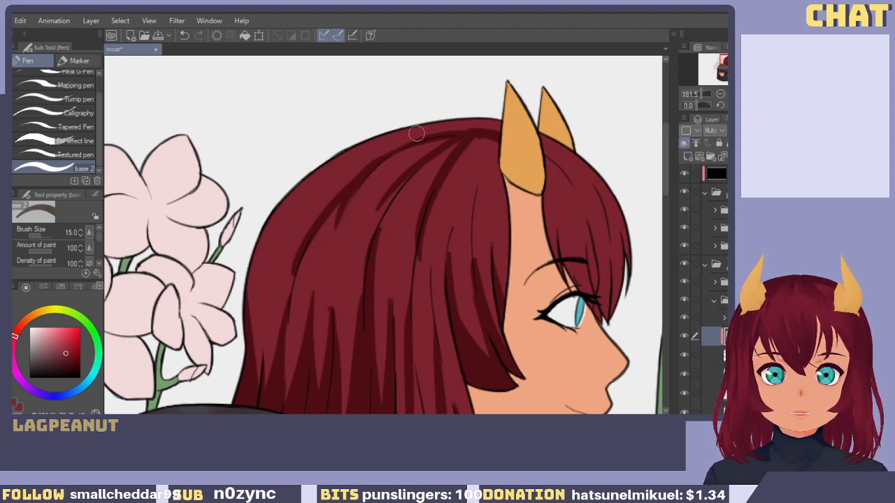
key(ctrl+z)
Shade the top edge of the crown dark red, from the base of the horn back along the head outline.
key(c)
drag(367, 169, 496, 134)
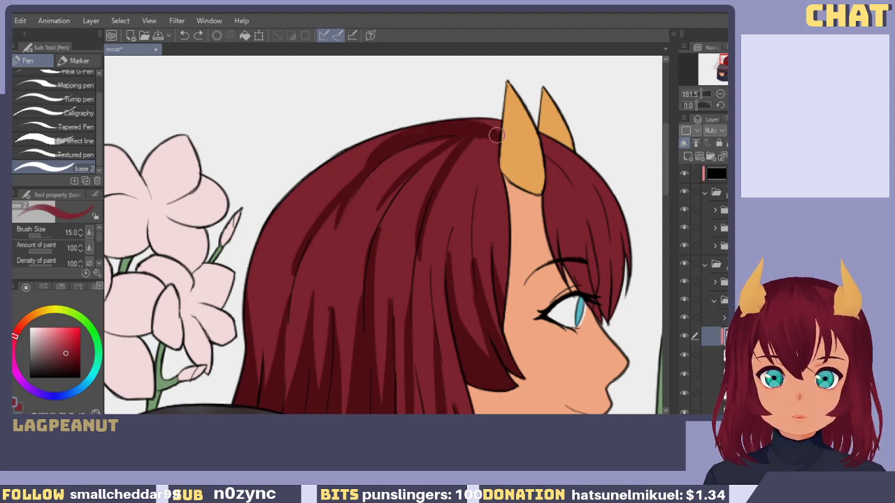
key(ctrl+z)
mouse_move(382, 151)
mouse_down()
mouse_move(509, 136)
mouse_move(342, 162)
mouse_up()
key(ctrl+z)
drag(467, 120, 372, 140)
key(ctrl+z)
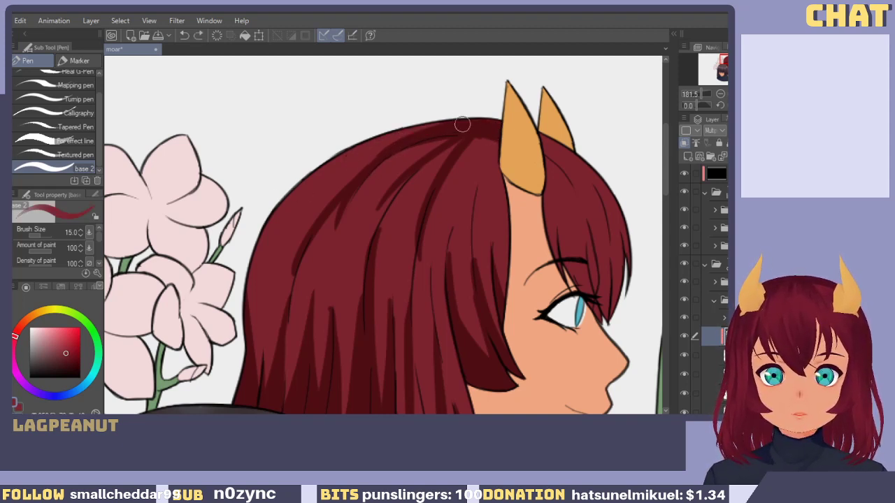
drag(463, 125, 375, 139)
key(ctrl+z)
drag(449, 130, 294, 196)
key(ctrl+z)
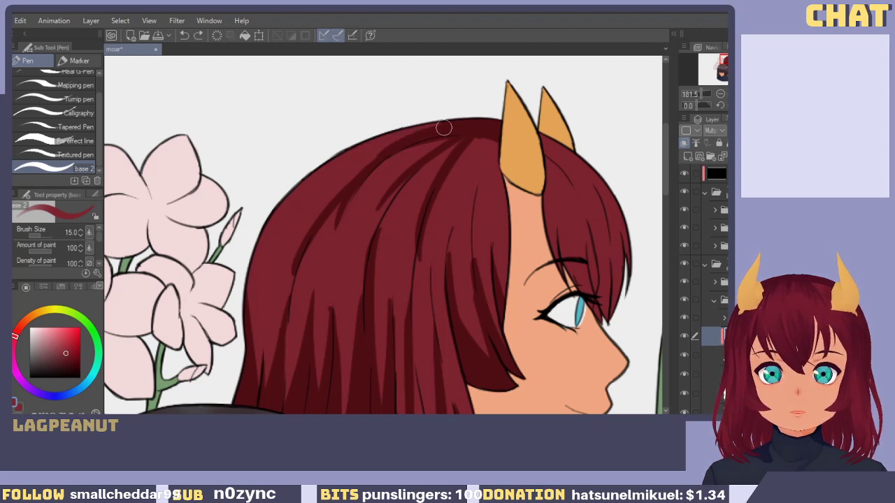
drag(443, 126, 301, 184)
drag(423, 130, 303, 200)
key(ctrl+z)
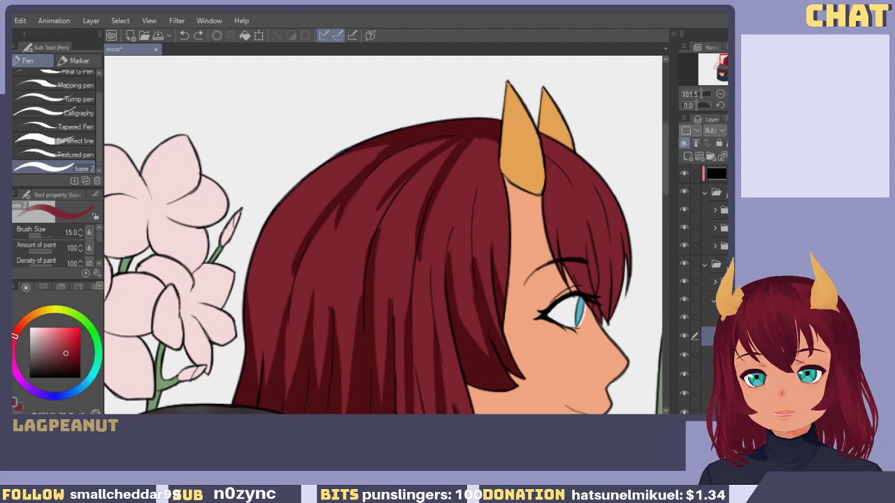
Lengthen the shadow strand on the back of the head down toward the strands below it.
mouse_move(407, 298)
mouse_down()
mouse_move(319, 261)
mouse_move(329, 230)
mouse_up()
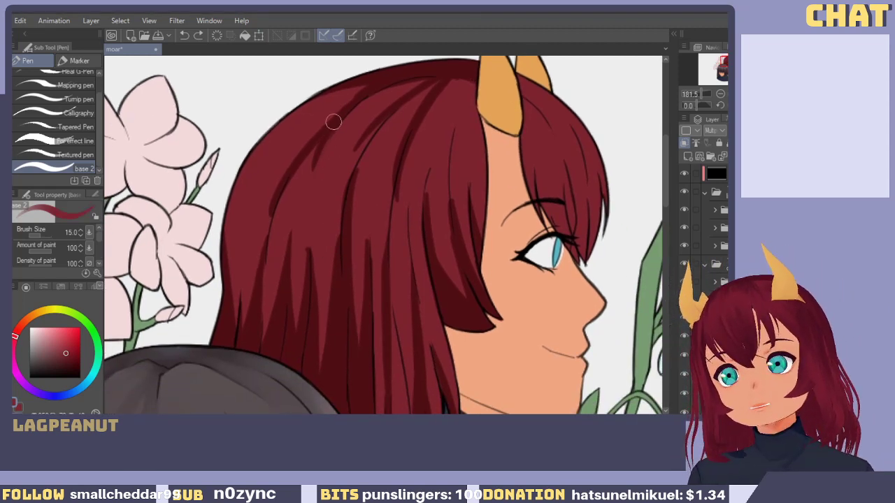
drag(313, 186, 322, 250)
key(ctrl+z)
mouse_move(314, 218)
mouse_down()
mouse_move(357, 115)
mouse_move(299, 218)
mouse_move(370, 95)
mouse_move(299, 191)
mouse_move(367, 91)
mouse_move(309, 143)
mouse_up()
key(ctrl+z)
key(ctrl+z)
Extend the rearmost shadow strand from the crown down the back of the head.
mouse_move(359, 91)
mouse_down()
mouse_move(308, 144)
mouse_move(263, 230)
mouse_up()
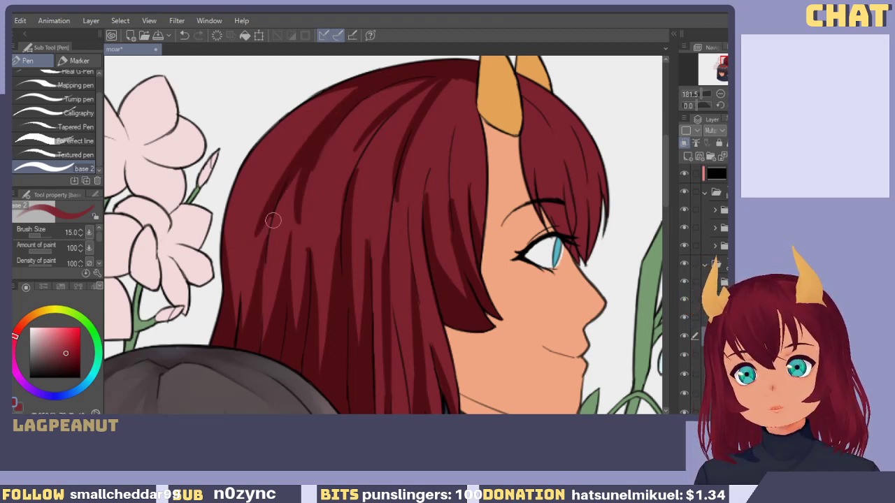
key(ctrl+z)
mouse_move(362, 92)
mouse_down()
mouse_move(267, 217)
mouse_move(376, 90)
mouse_up()
key(ctrl+z)
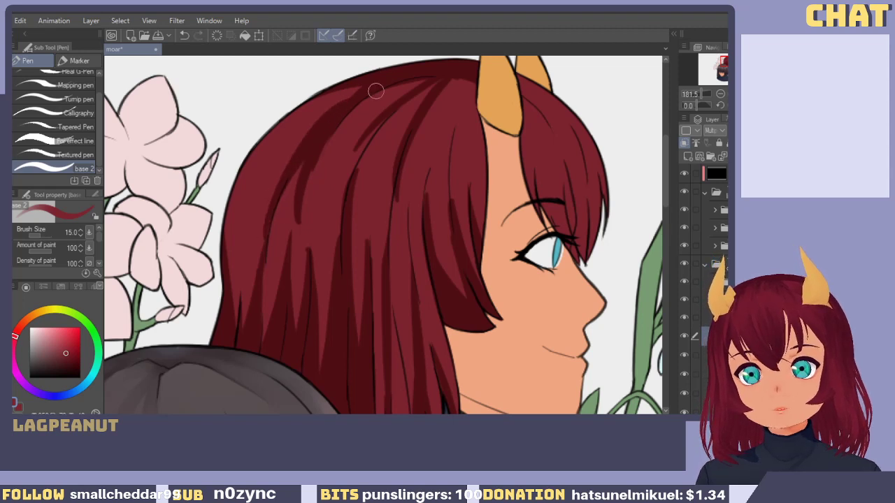
drag(289, 169, 390, 83)
Extend the middle crown strand down to join the long shadow strand beneath it.
drag(343, 170, 338, 170)
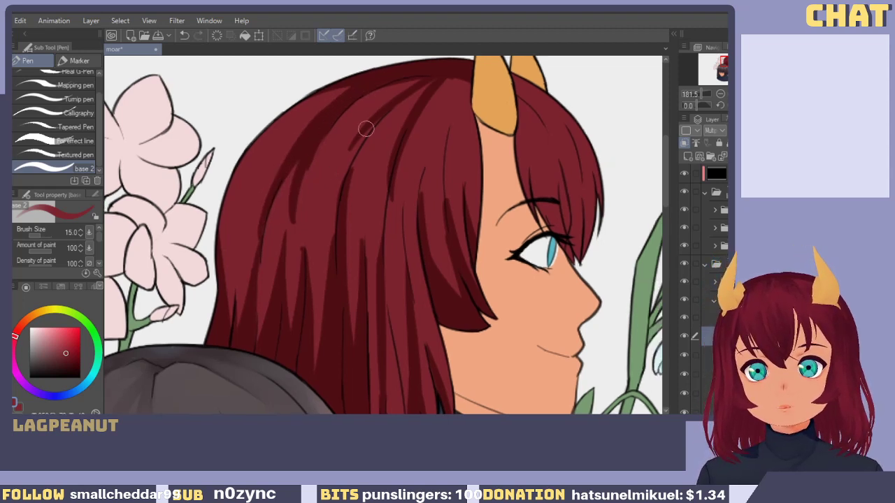
mouse_move(387, 106)
mouse_down()
mouse_move(342, 184)
mouse_move(403, 100)
mouse_up()
key(ctrl+z)
key(ctrl+z)
mouse_move(331, 186)
mouse_down()
mouse_move(406, 100)
mouse_move(340, 209)
mouse_move(385, 94)
mouse_up()
key(ctrl+z)
key(c)
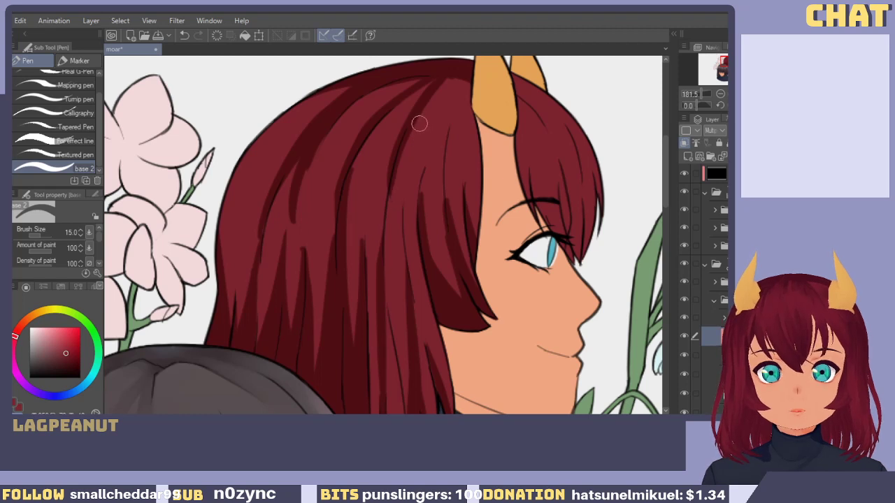
Paint dark red shadow strands on the fringe, down its inner side and into the tips above the eye.
scroll(401, 241, down, 5)
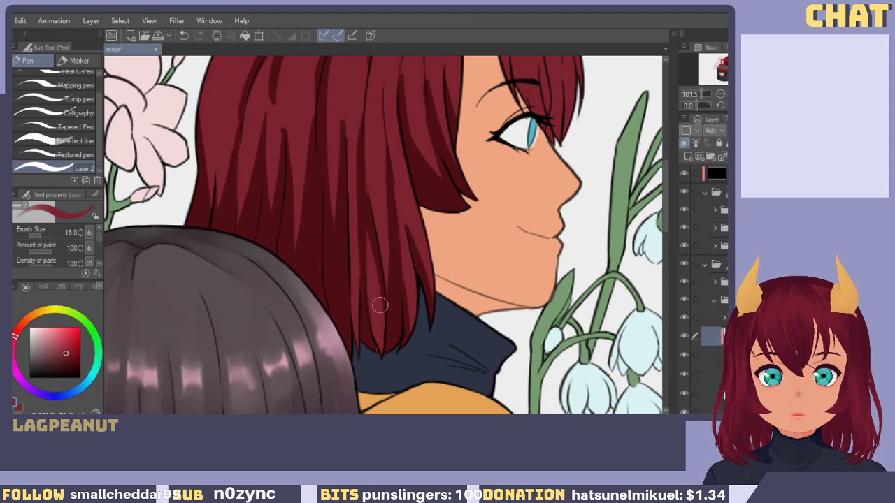
mouse_move(392, 256)
mouse_down()
mouse_move(382, 248)
mouse_move(367, 273)
mouse_move(356, 306)
mouse_move(363, 328)
mouse_move(373, 248)
mouse_move(317, 317)
mouse_move(256, 338)
mouse_up()
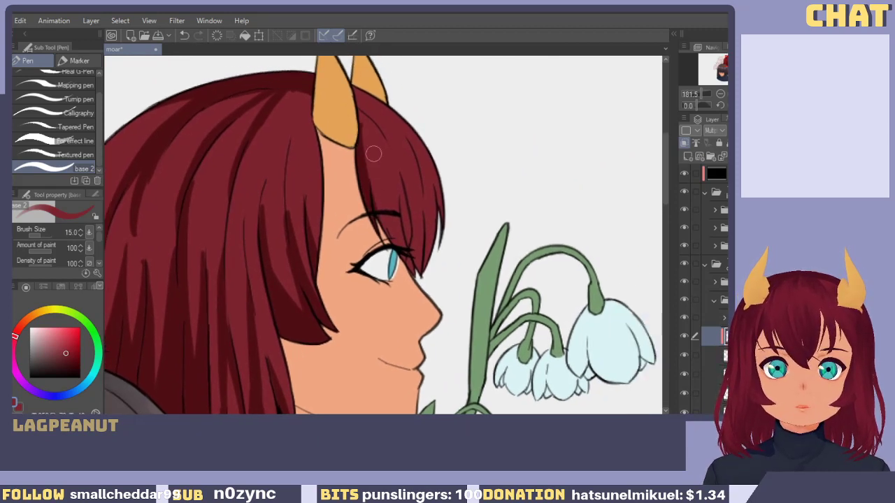
drag(354, 114, 419, 273)
key(ctrl+z)
mouse_move(370, 163)
mouse_down()
mouse_move(417, 288)
mouse_move(433, 292)
mouse_up()
key(ctrl+z)
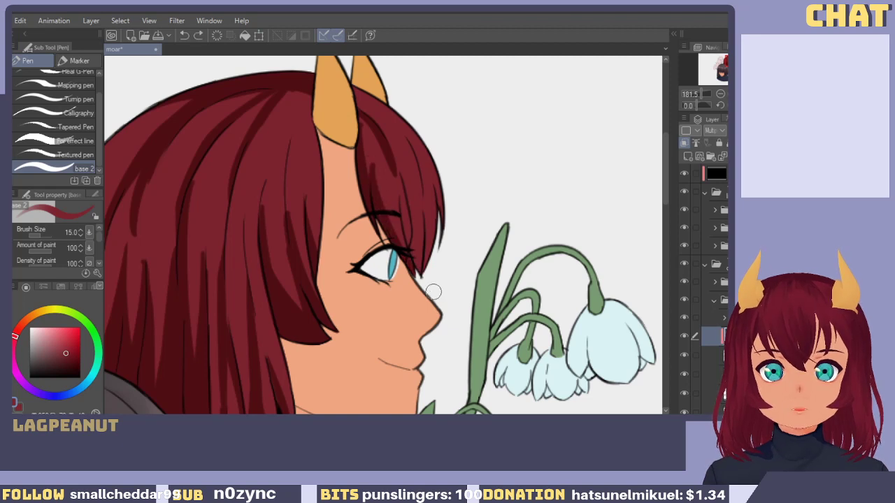
drag(402, 203, 428, 279)
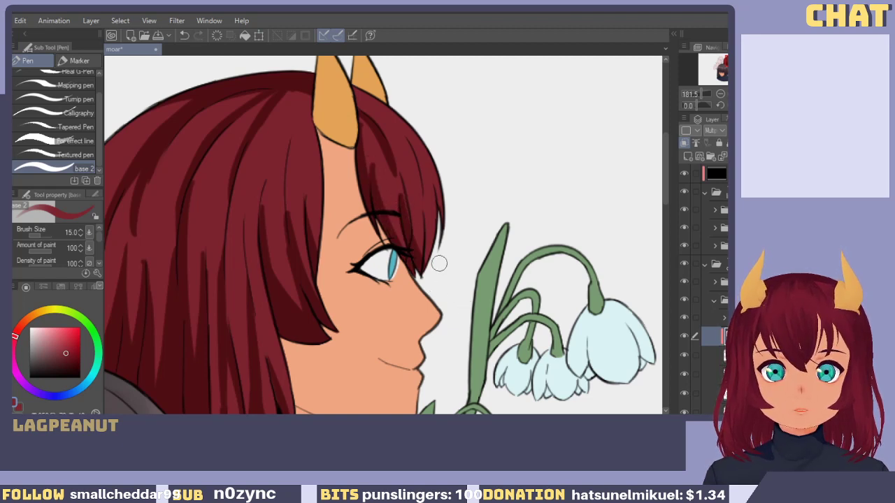
drag(429, 215, 415, 281)
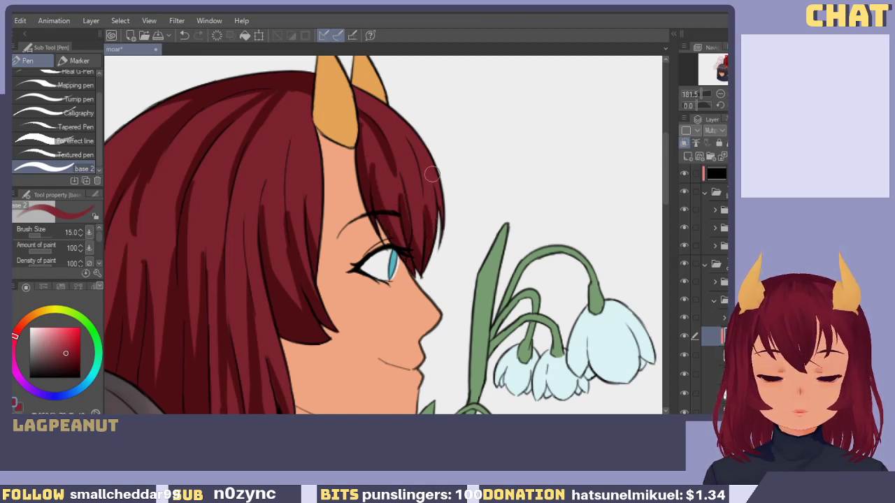
drag(432, 174, 444, 286)
key(ctrl+z)
drag(424, 149, 436, 297)
key(ctrl+z)
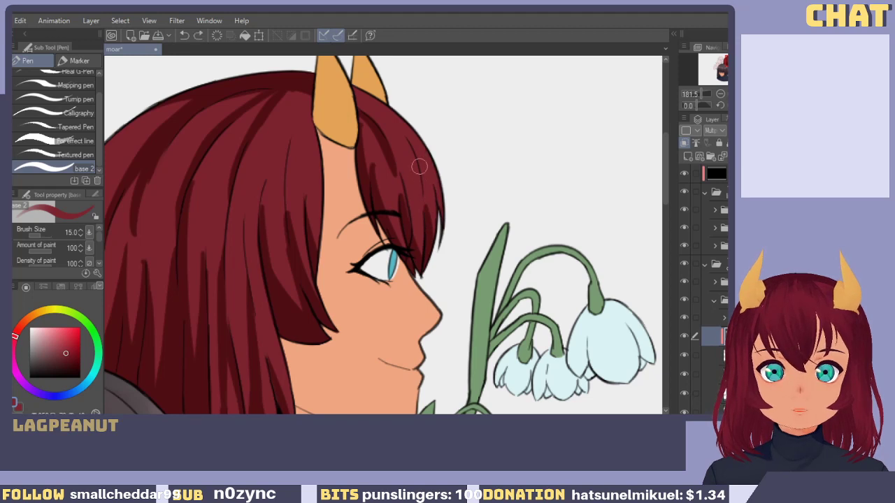
key(ctrl+z)
mouse_move(422, 172)
mouse_down()
mouse_move(411, 272)
mouse_move(425, 234)
mouse_move(411, 290)
mouse_up()
key(ctrl+z)
drag(367, 188, 409, 257)
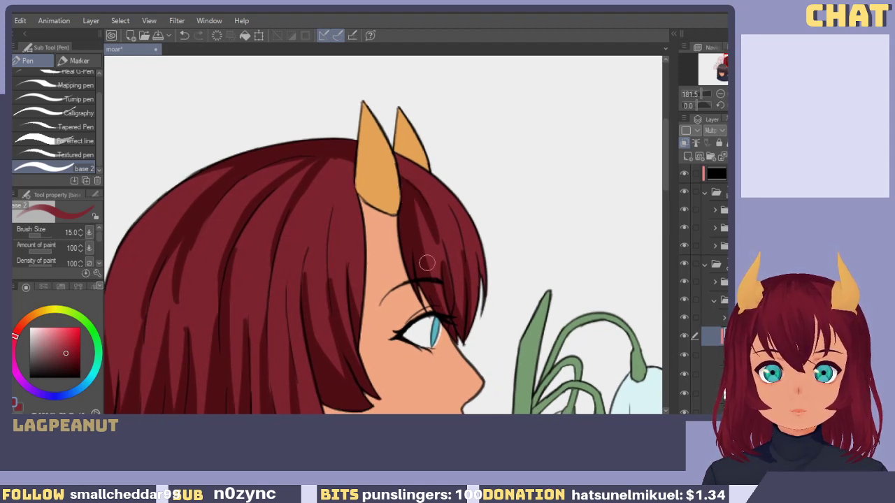
mouse_move(419, 260)
mouse_down()
mouse_move(392, 151)
mouse_move(423, 172)
mouse_move(456, 174)
mouse_up()
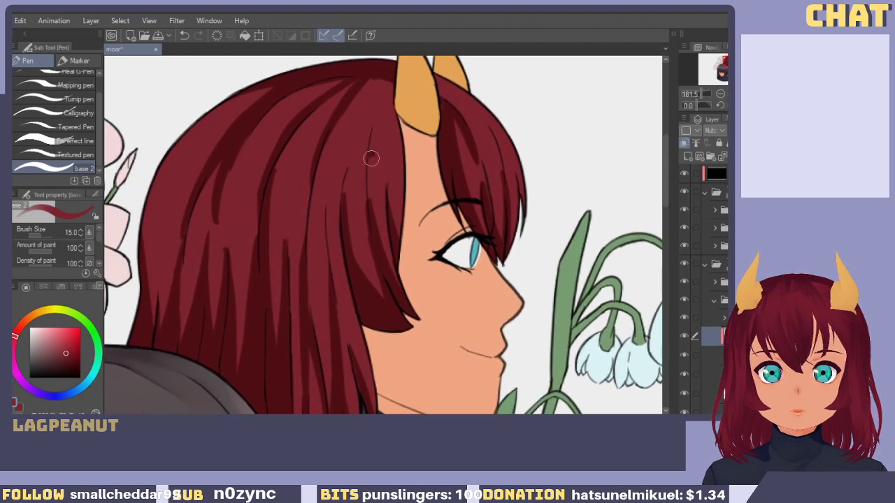
Paint a dark red shadow strand down the front lock beside the face, trying extra strokes next to it.
drag(370, 158, 407, 300)
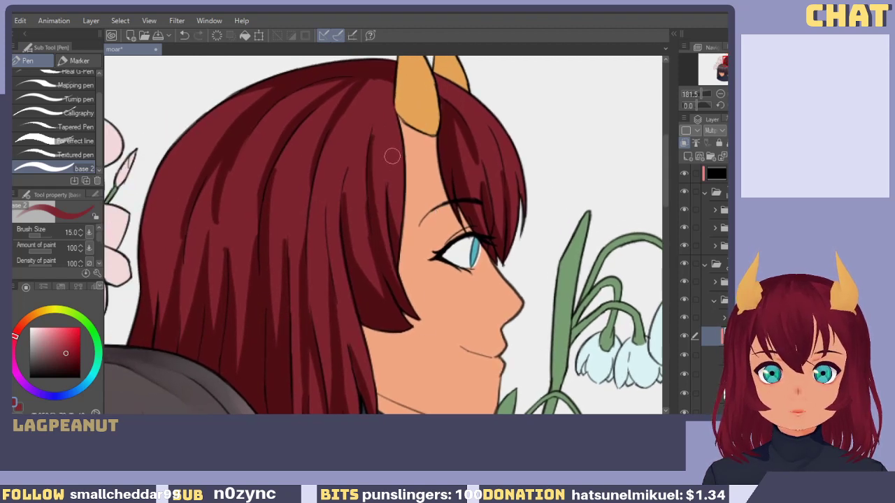
drag(392, 156, 407, 276)
key(ctrl+z)
mouse_move(370, 168)
mouse_down()
mouse_move(408, 294)
mouse_move(393, 266)
mouse_up()
key(ctrl+z)
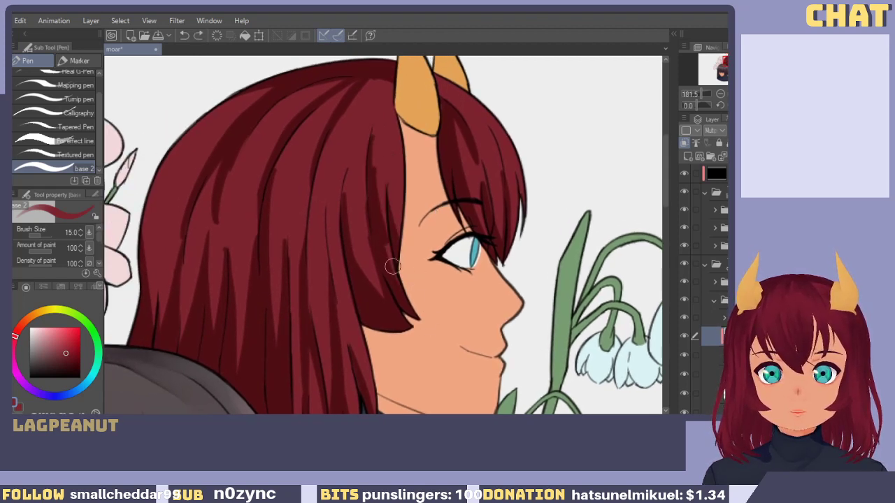
key(ctrl+z)
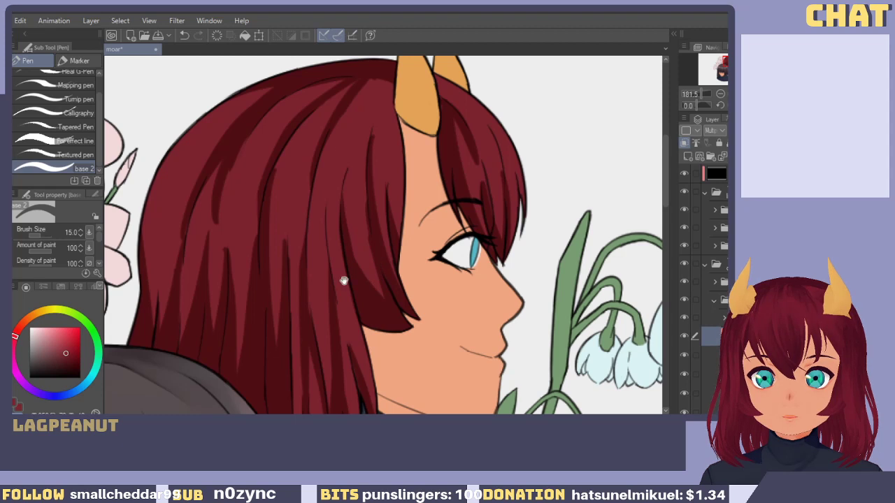
Try to trim the shadow strands on the back of the head with the transparent colour.
scroll(343, 280, down, 2)
key(ctrl+z)
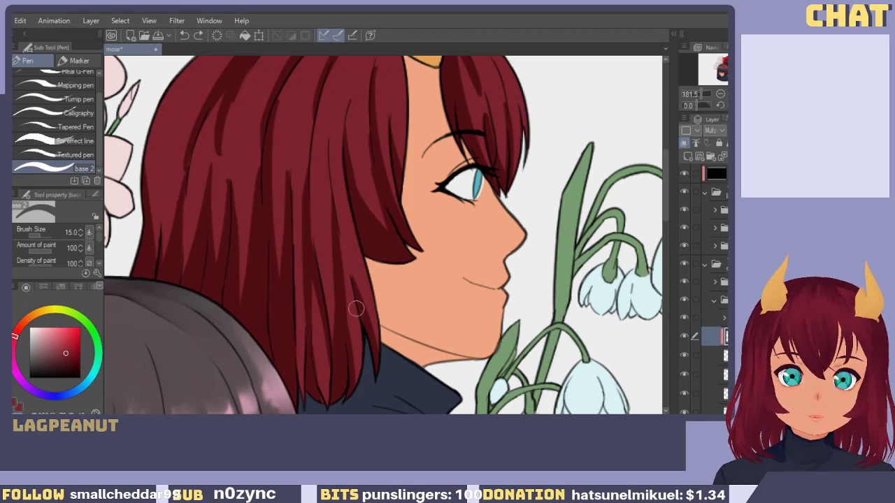
mouse_move(378, 288)
mouse_down()
mouse_move(398, 304)
mouse_move(366, 294)
mouse_up()
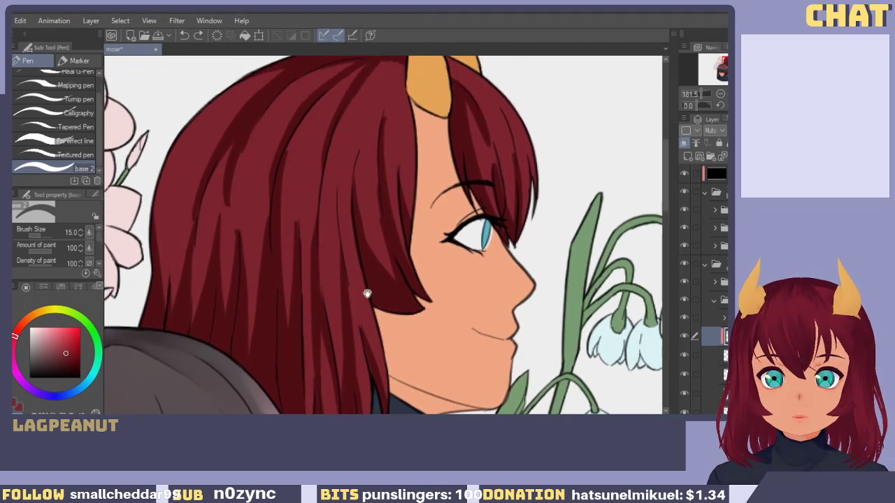
scroll(359, 235, up, 2)
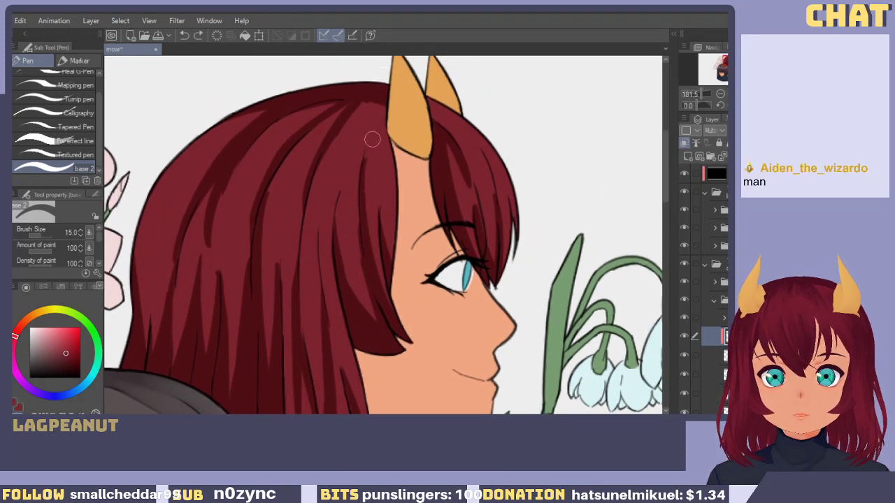
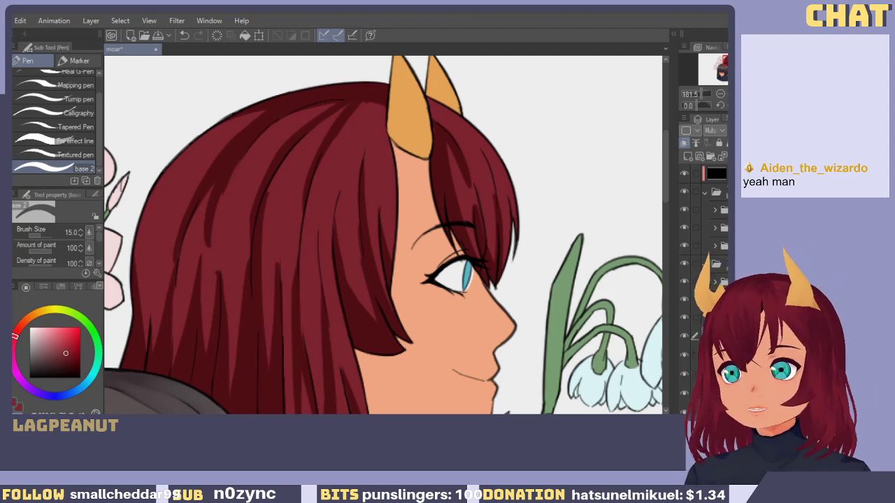
mouse_move(351, 279)
mouse_down()
mouse_move(393, 234)
mouse_move(376, 258)
mouse_move(382, 248)
mouse_up()
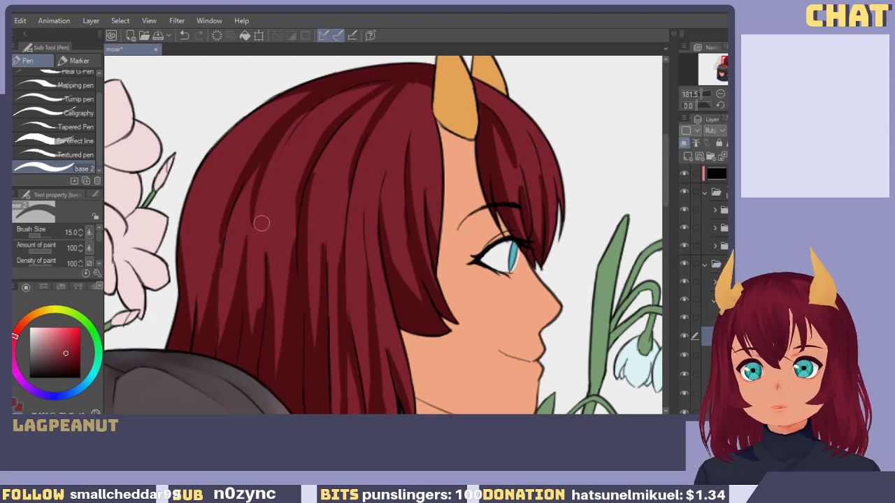
drag(256, 264, 276, 252)
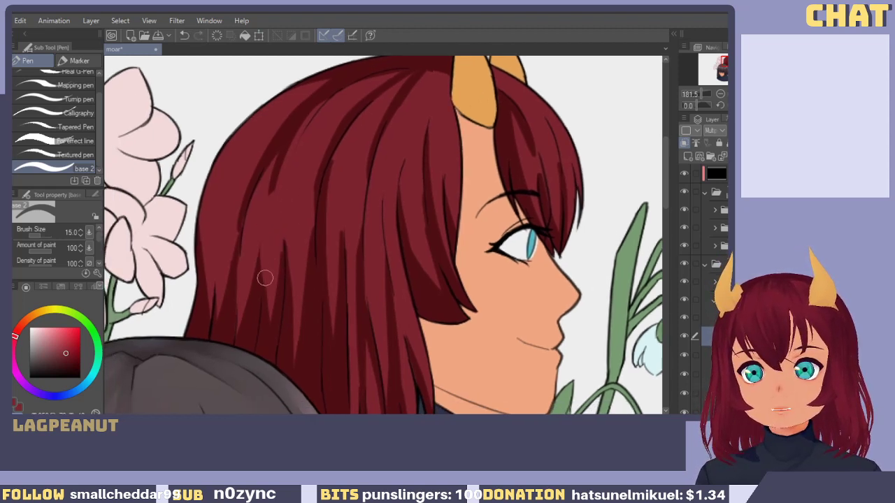
mouse_move(285, 146)
mouse_down()
mouse_move(270, 237)
mouse_move(282, 181)
mouse_move(274, 228)
mouse_up()
key(ctrl+z)
drag(306, 172, 264, 195)
key(ctrl+z)
Examine the hair shading from the crown and fringe down to the tips at the collar.
drag(291, 253, 266, 196)
drag(311, 240, 289, 207)
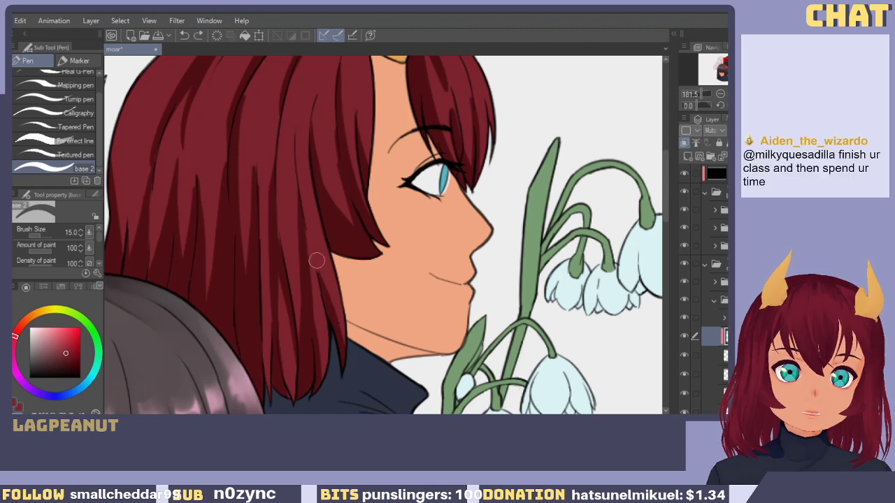
drag(331, 238, 325, 354)
drag(331, 299, 313, 283)
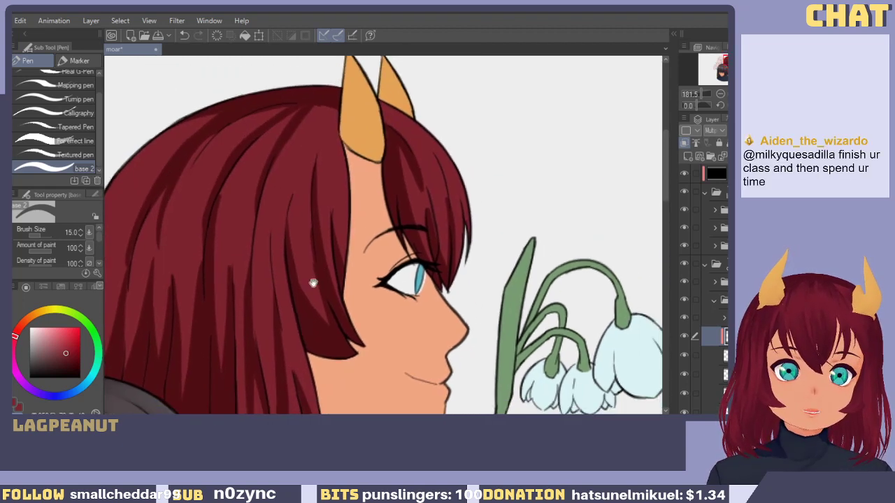
drag(370, 228, 344, 238)
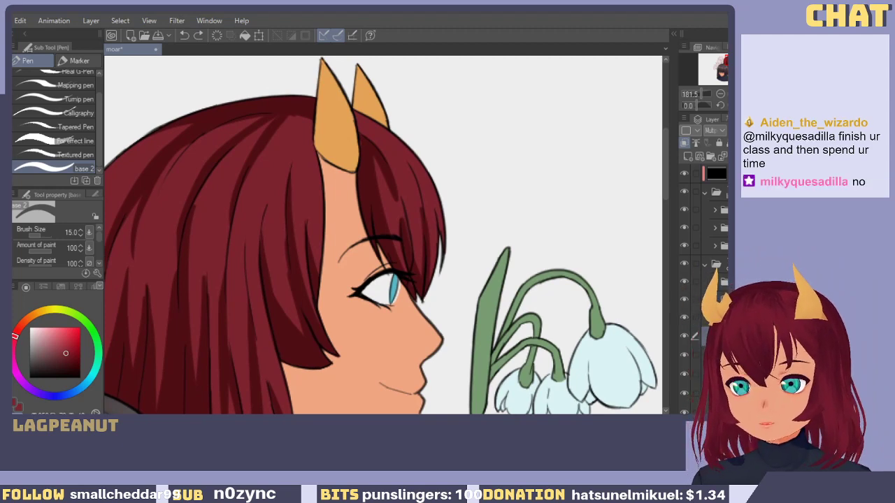
drag(335, 256, 374, 245)
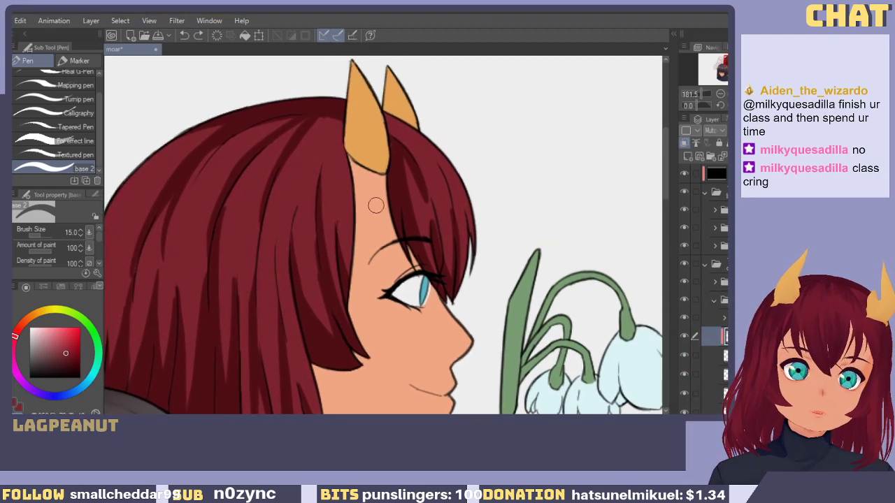
mouse_move(278, 298)
mouse_down()
mouse_move(407, 235)
mouse_move(396, 223)
mouse_up()
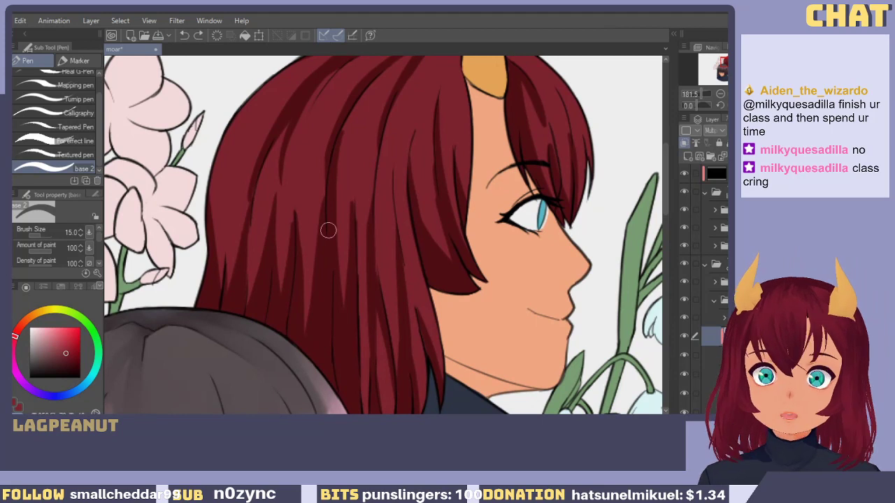
Try dark red pen strokes across the front of the crown behind the horn and undo them.
key(c)
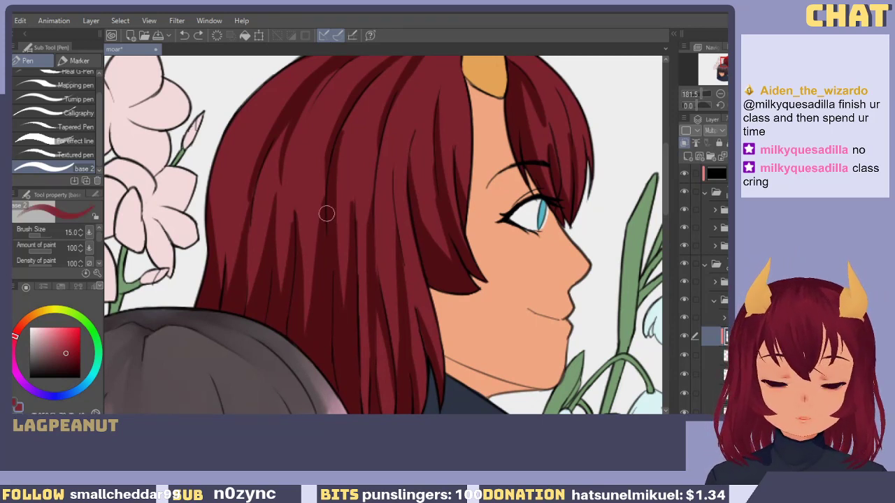
key(p)
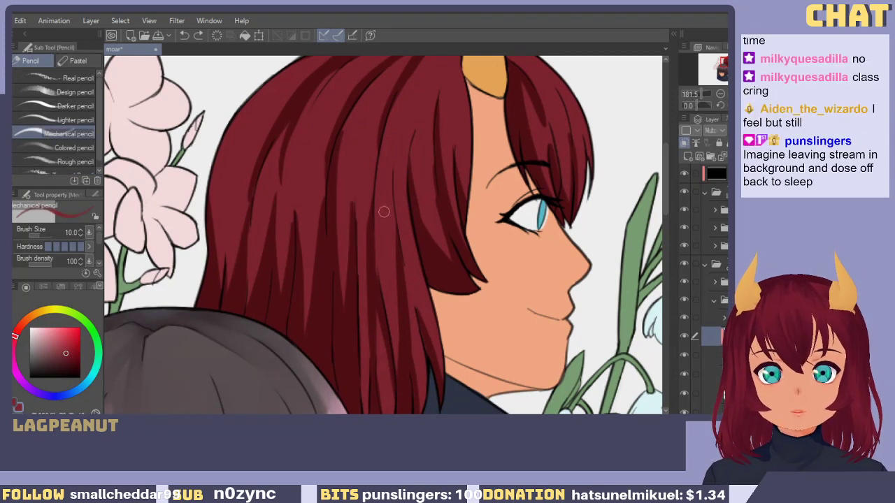
key(p)
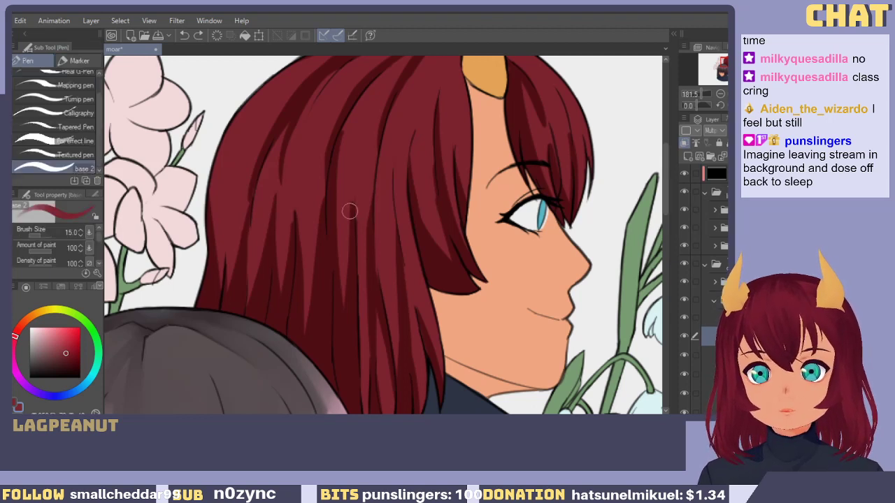
key(p)
key(p)
drag(351, 116, 396, 184)
key(ctrl+z)
drag(383, 154, 330, 229)
mouse_move(360, 163)
mouse_down()
mouse_move(366, 202)
mouse_move(405, 180)
mouse_up()
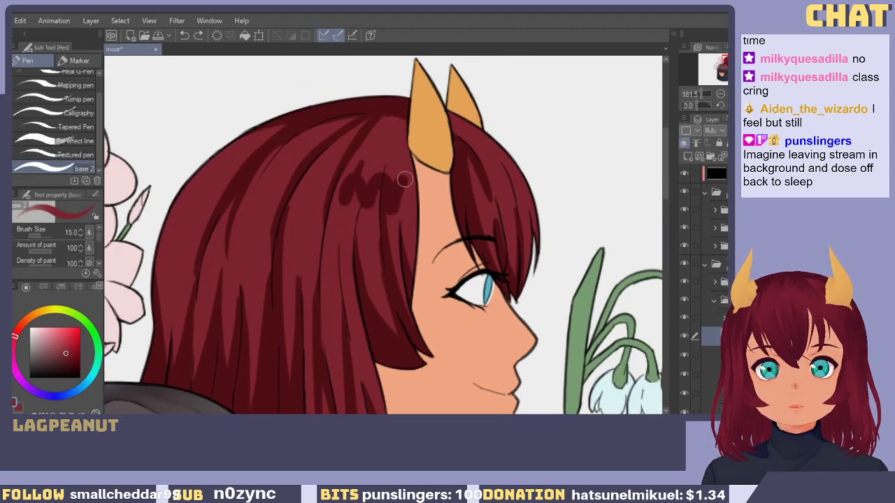
key(ctrl+z)
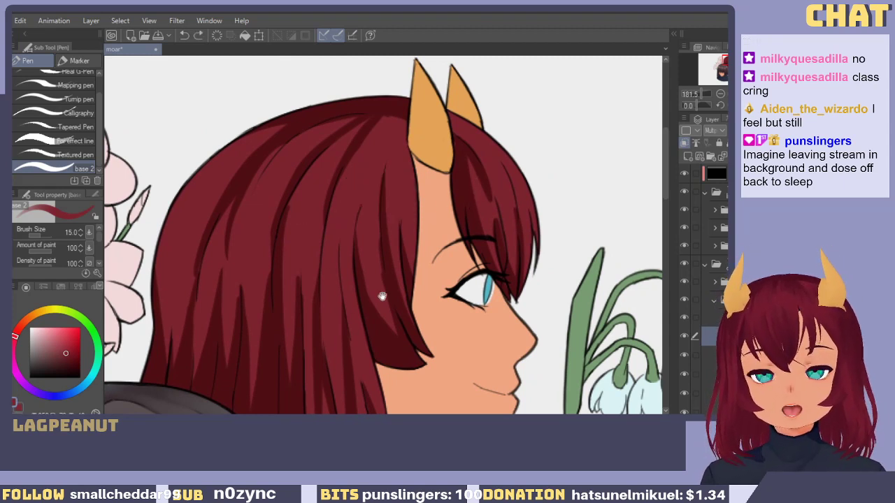
Try soft shadow strokes down the back of the head with the Transparent watercolor brush and undo them.
drag(381, 296, 367, 304)
click(42, 326)
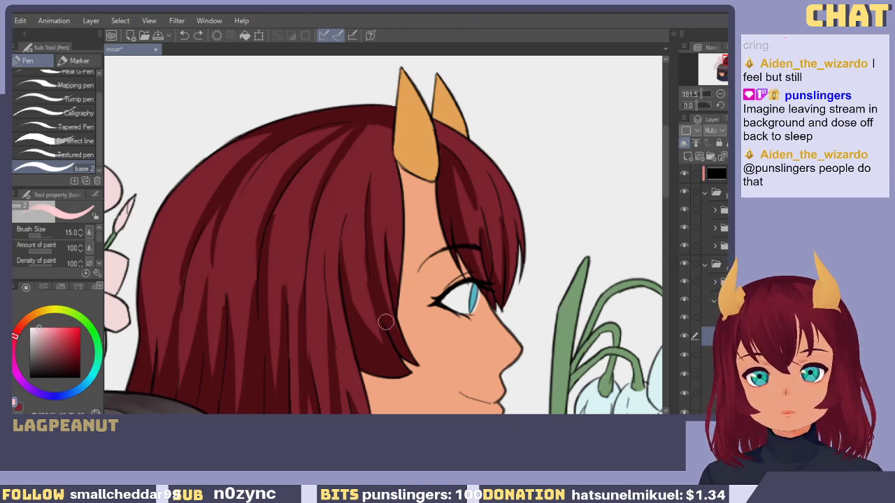
key(x)
mouse_move(325, 316)
mouse_down()
mouse_move(366, 292)
mouse_move(364, 223)
mouse_up()
key(b)
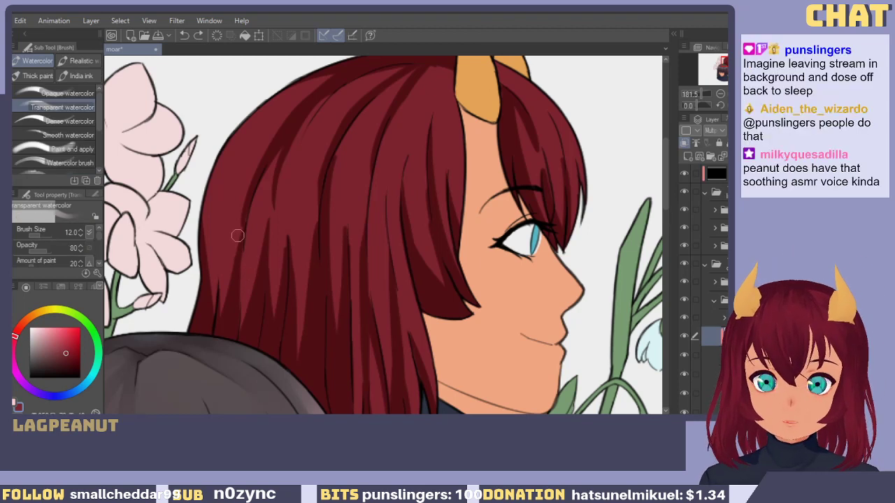
drag(281, 157, 270, 232)
key(ctrl+z)
drag(300, 132, 270, 235)
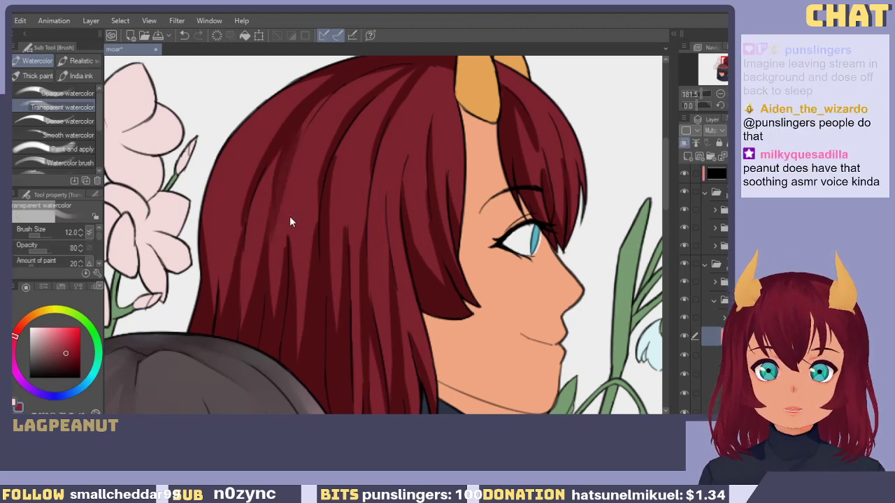
key(ctrl+z)
Enlarge the Transparent watercolor brush to 17, try shading along the rear edge of the hair, and undo it.
key(bracketright)
key(bracketright)
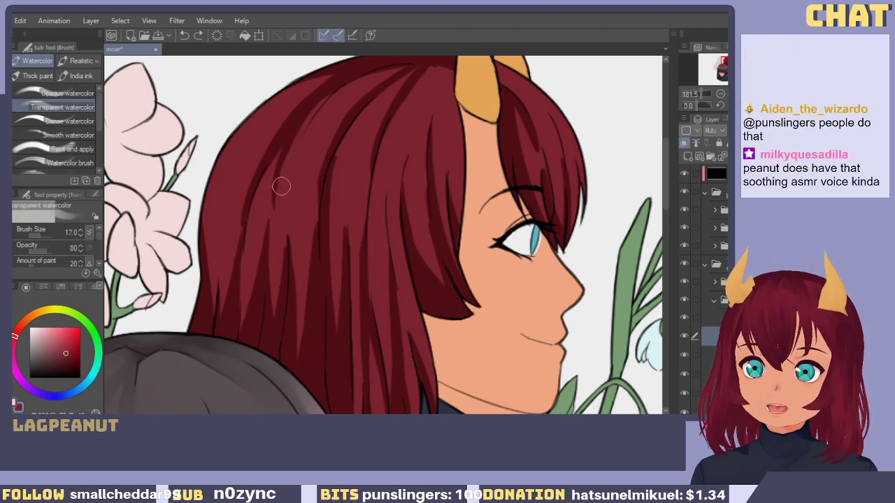
drag(250, 379, 282, 354)
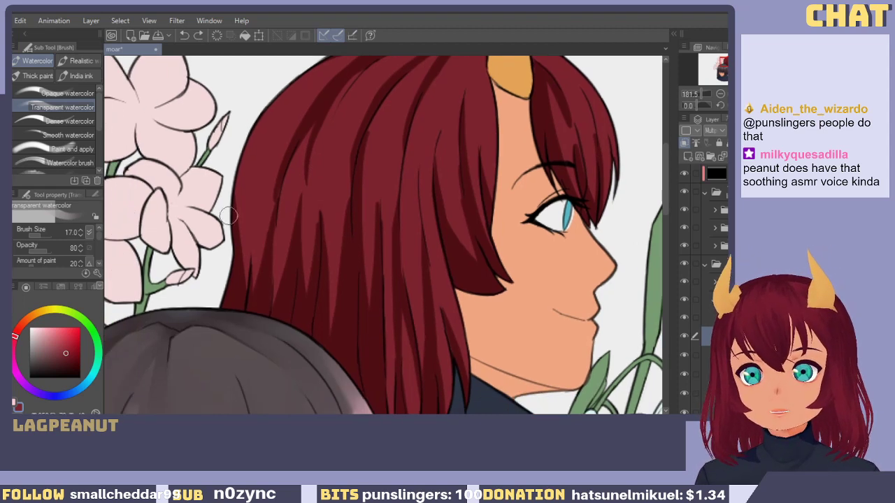
drag(237, 222, 238, 179)
drag(238, 244, 258, 132)
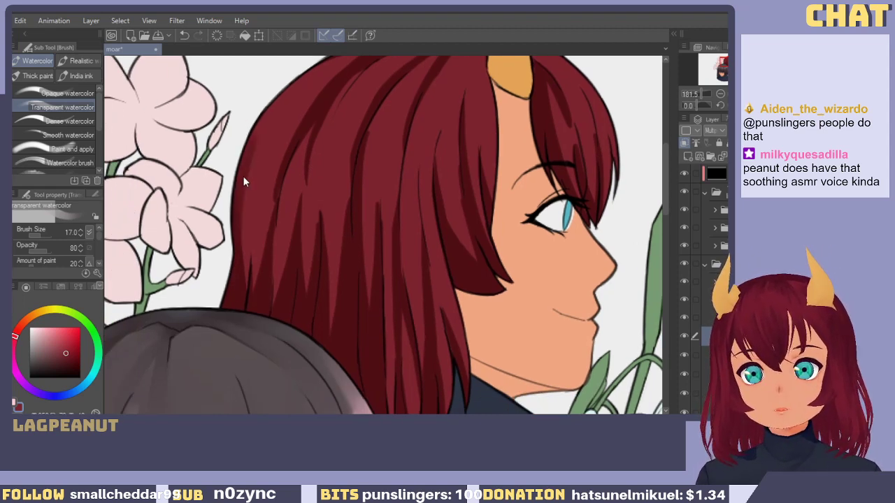
key(ctrl+z)
Add a new layer directly beneath the hair's shadow strand layer and clip it to the layer below.
click(713, 301)
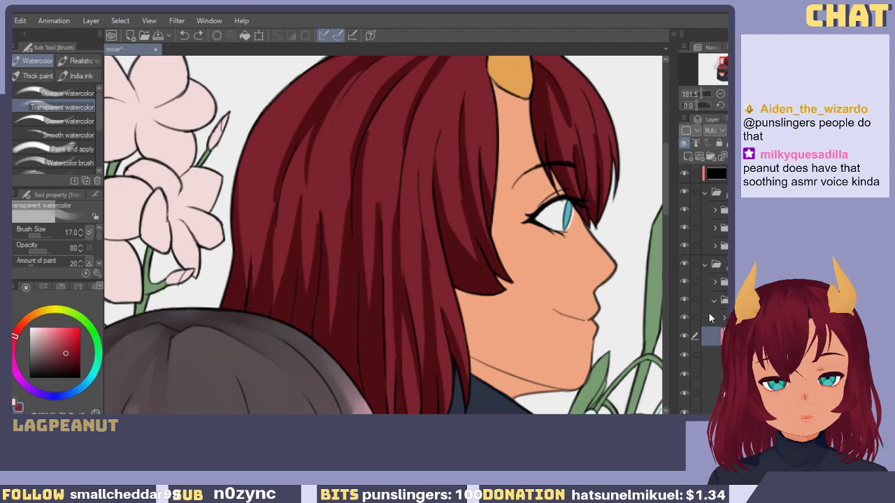
click(711, 355)
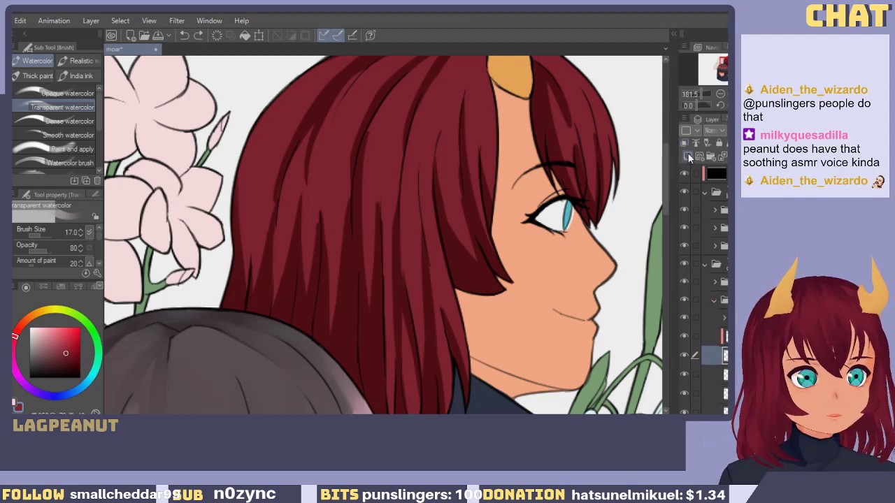
click(689, 158)
click(684, 144)
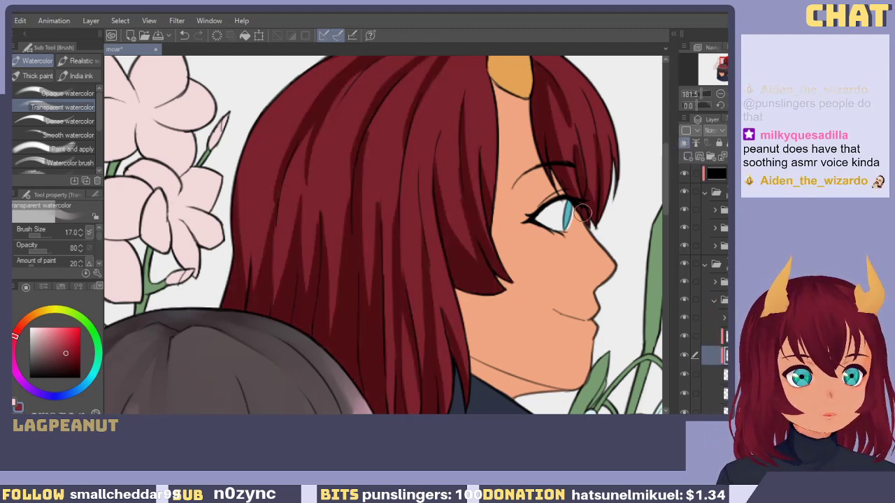
Switch to the Hard airbrush at size 120 and hide the hair's shadow strand layer.
mouse_move(362, 339)
mouse_down()
mouse_move(373, 287)
mouse_move(380, 300)
mouse_up()
key(b)
scroll(272, 260, down, 3)
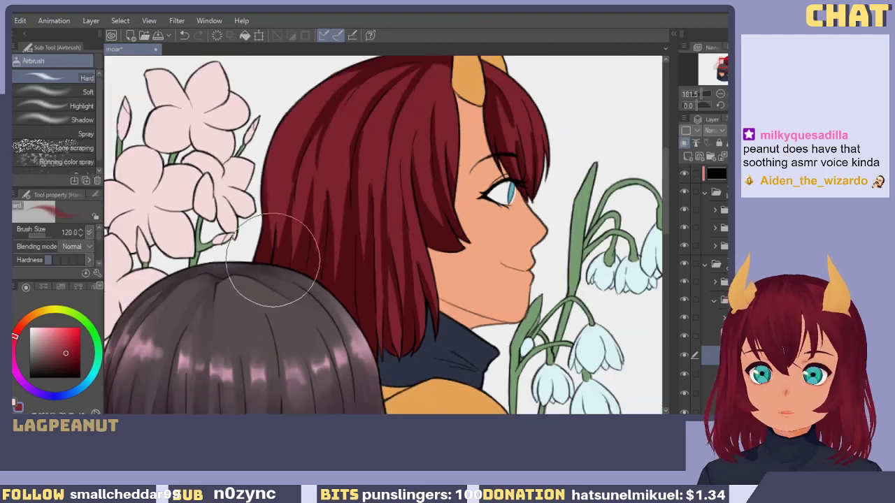
scroll(273, 260, down, 4)
drag(304, 303, 323, 243)
scroll(339, 209, up, 2)
drag(345, 208, 374, 251)
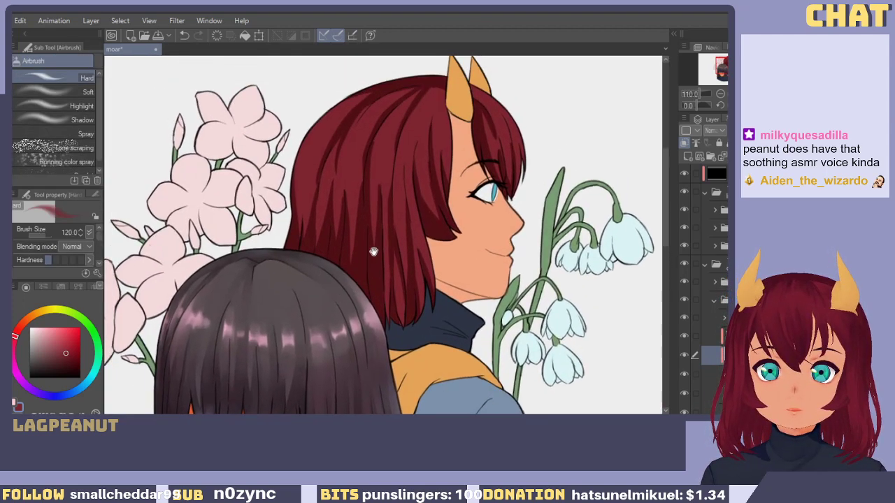
click(683, 336)
click(682, 335)
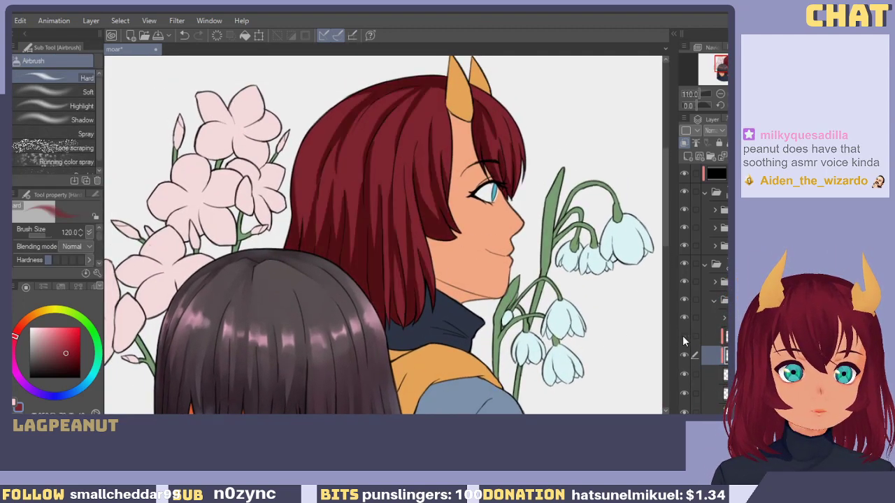
Try airbrushing a slightly more saturated red over the back and lower hair and undo it.
click(72, 355)
drag(280, 181, 420, 269)
key(ctrl+z)
drag(285, 152, 446, 282)
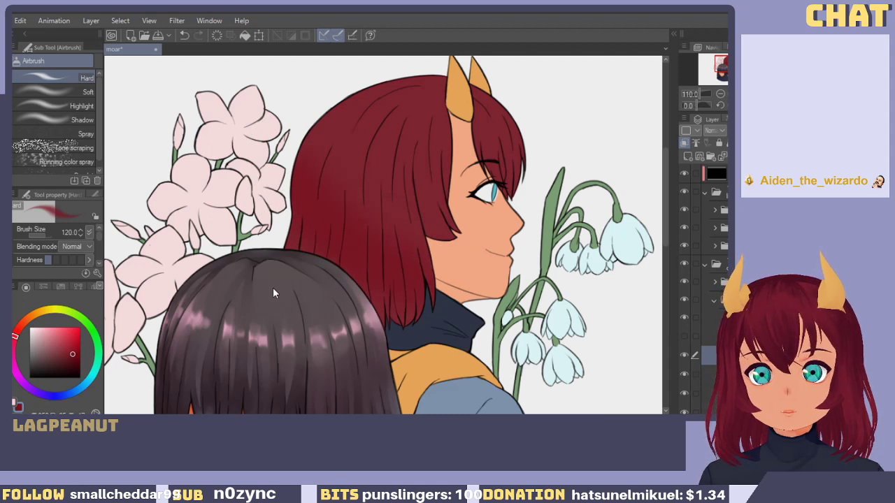
key(ctrl+z)
Airbrush a deeper, more saturated red over the lower hair and fringe, and select the hidden shadow strand layer.
click(74, 357)
drag(312, 194, 447, 210)
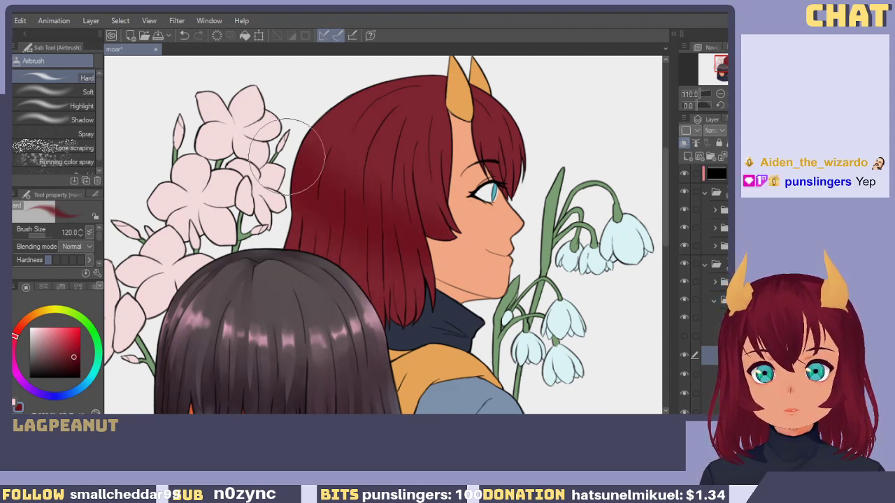
mouse_move(302, 237)
mouse_down()
mouse_move(420, 296)
mouse_move(425, 314)
mouse_up()
mouse_move(343, 183)
mouse_down()
mouse_move(508, 200)
mouse_move(512, 214)
mouse_up()
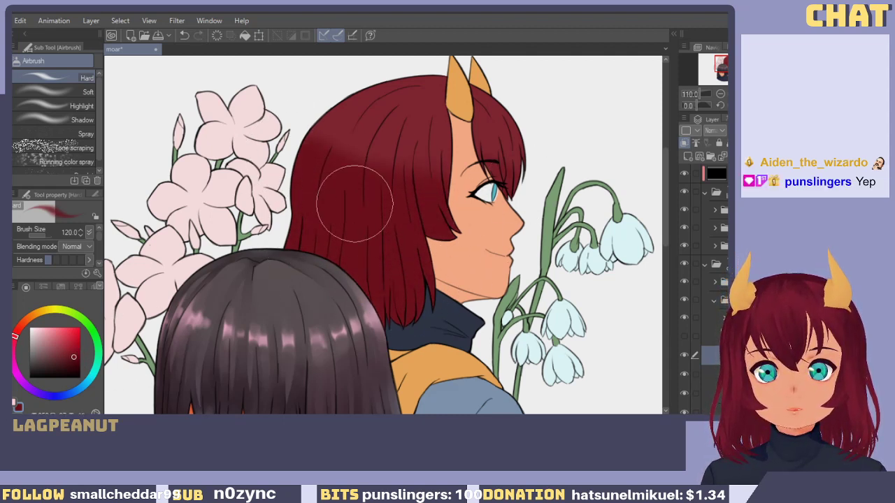
drag(354, 203, 510, 148)
drag(320, 275, 493, 279)
click(722, 336)
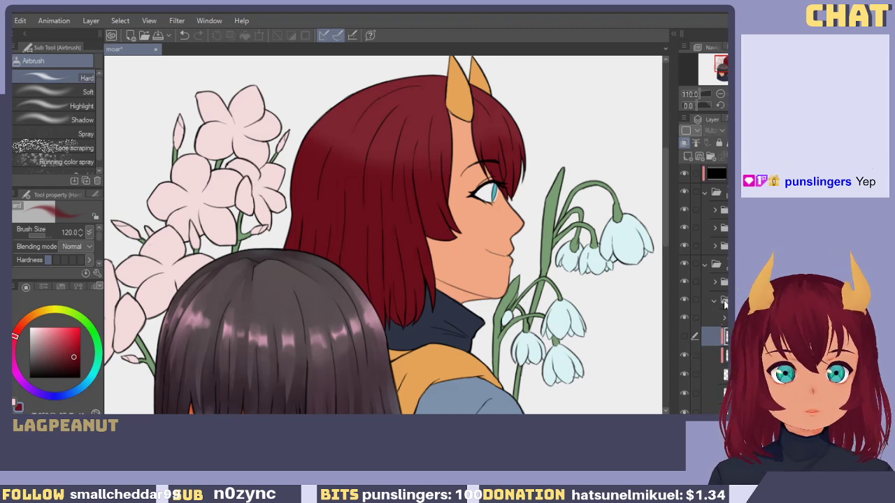
Show the hair's shadow strand layer and brush with transparent colour over the upper hair on the gradient layer beneath it.
click(684, 337)
click(719, 359)
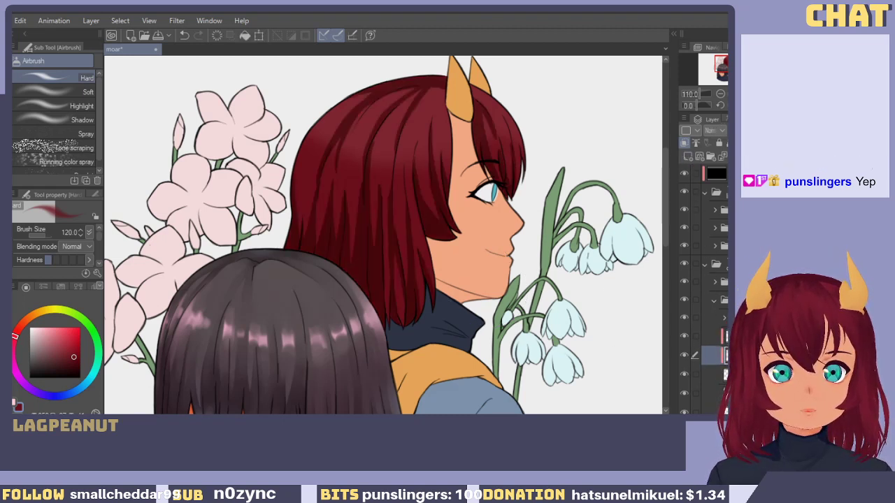
key(c)
drag(322, 150, 476, 142)
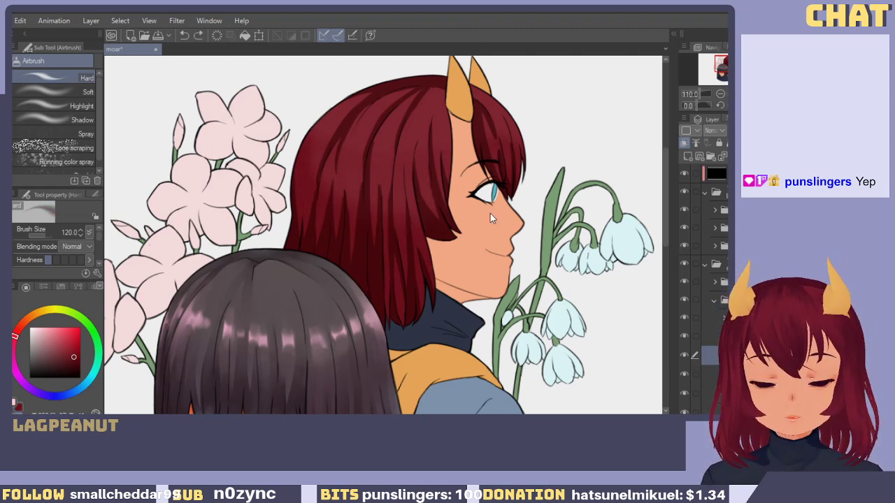
Undo a trial Hard airbrush erase at size 200 and fade the red gradient over the hair and fringe with the Soft airbrush.
key(c)
key(])
key(])
key(])
key(])
key([)
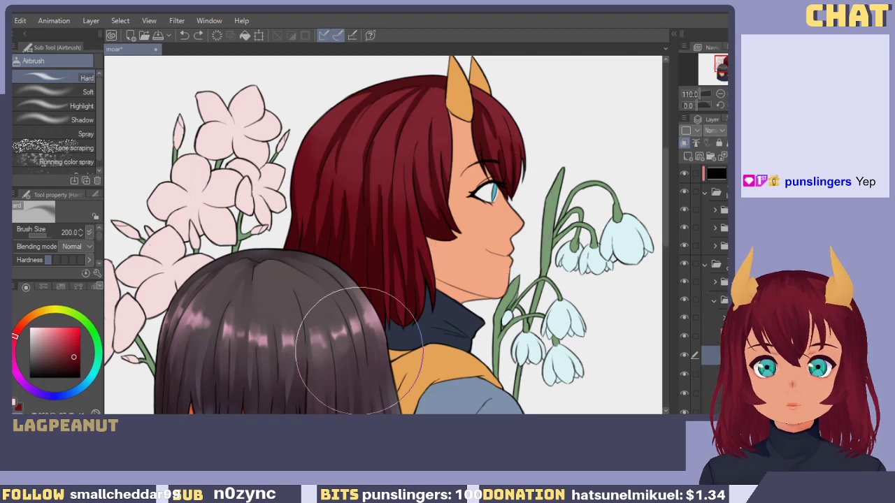
mouse_move(378, 204)
mouse_down()
mouse_move(490, 162)
mouse_move(351, 163)
mouse_move(488, 222)
mouse_move(351, 200)
mouse_up()
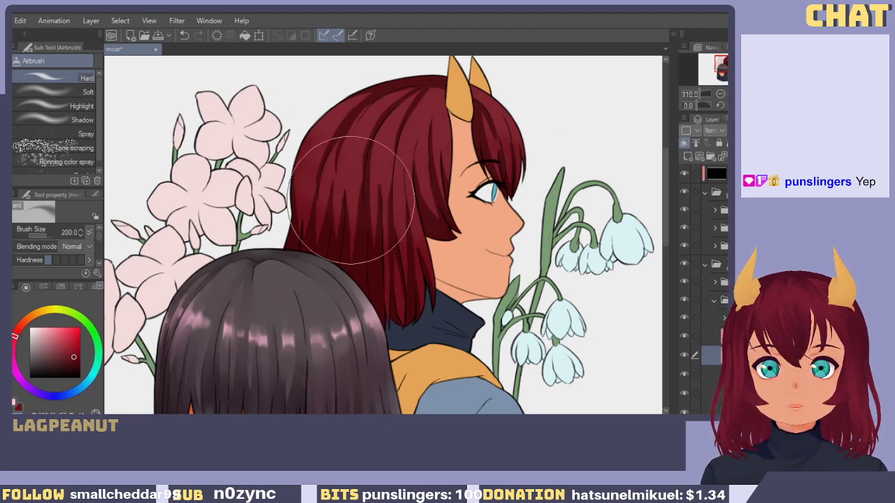
key(ctrl+z)
click(80, 93)
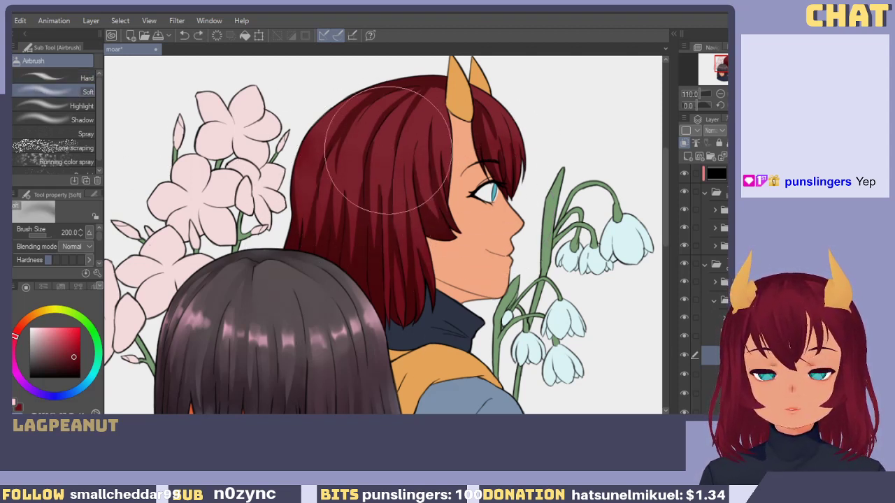
mouse_move(388, 149)
mouse_down()
mouse_move(430, 199)
mouse_move(388, 217)
mouse_move(353, 206)
mouse_move(342, 183)
mouse_move(355, 142)
mouse_move(444, 156)
mouse_move(449, 146)
mouse_move(445, 178)
mouse_move(391, 115)
mouse_move(398, 133)
mouse_move(426, 147)
mouse_move(508, 160)
mouse_up()
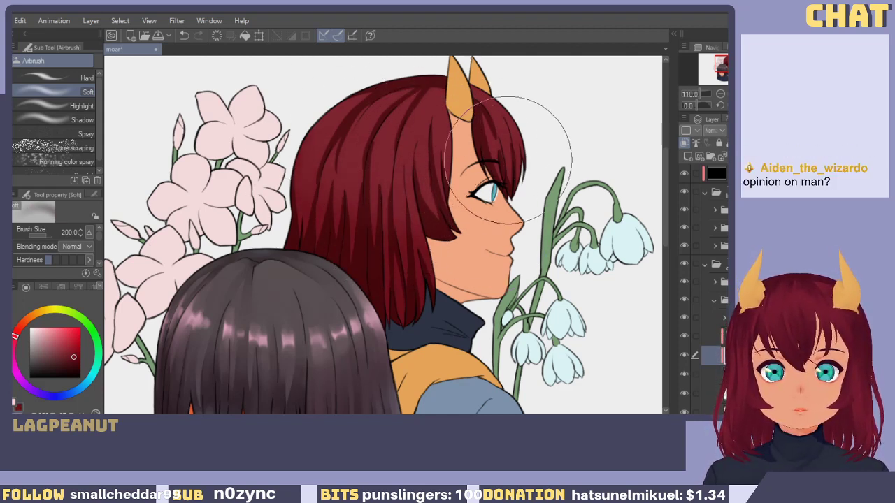
Select the hair's shadow strand layer, hide the gradient layer below it, and reduce the Soft airbrush to size 80.
click(721, 336)
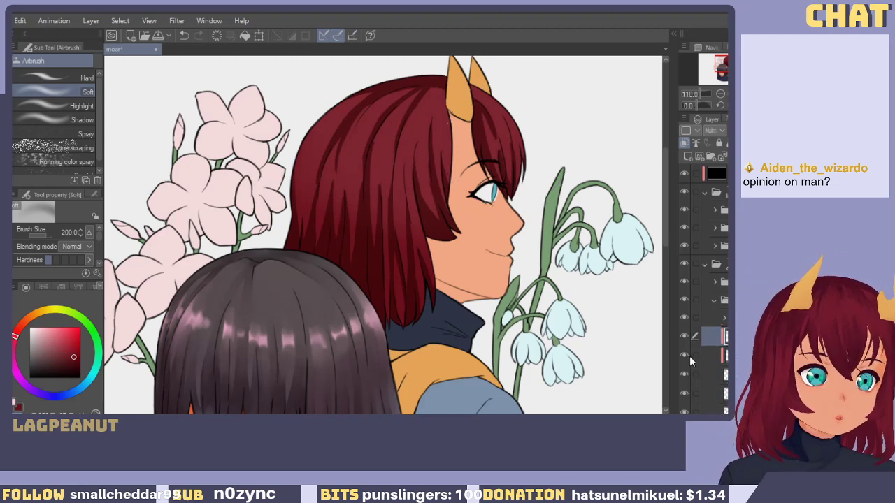
scroll(363, 220, up, 3)
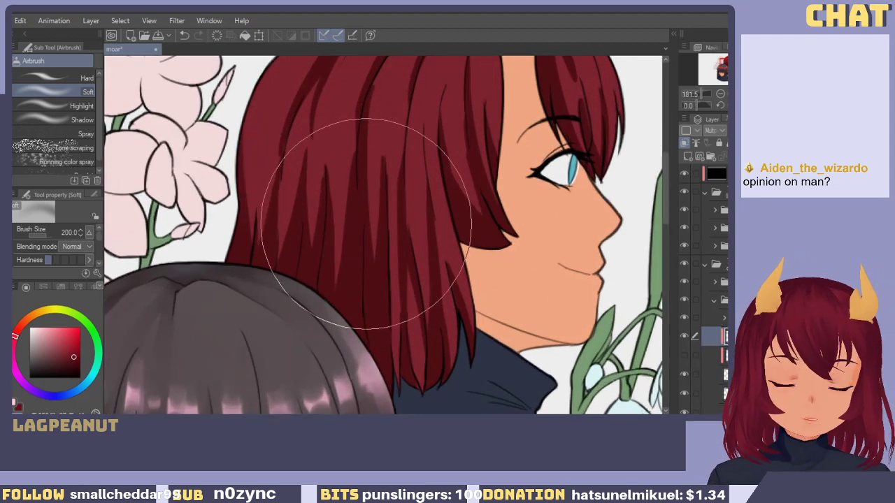
key(bracketleft)
key(bracketleft)
key(bracketleft)
key(bracketleft)
key(bracketleft)
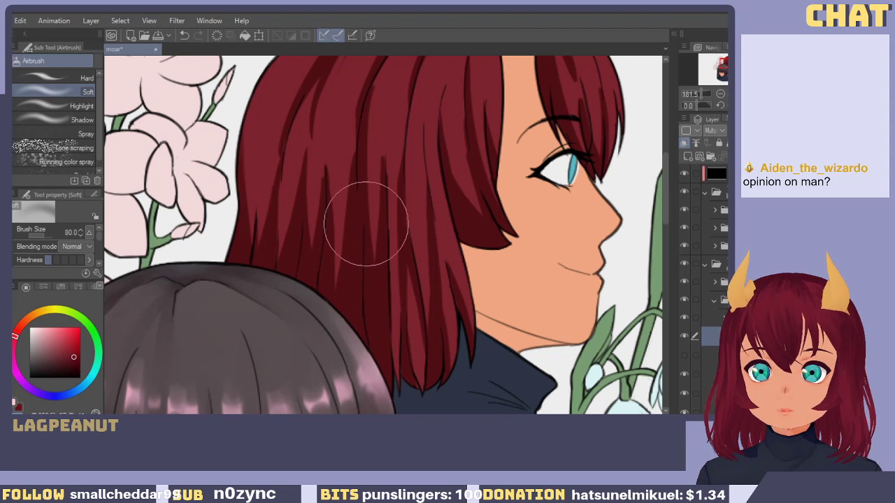
Sample the lighter red from the back hair and switch to the Transparent watercolor brush.
alt+click(385, 123)
alt+click(386, 129)
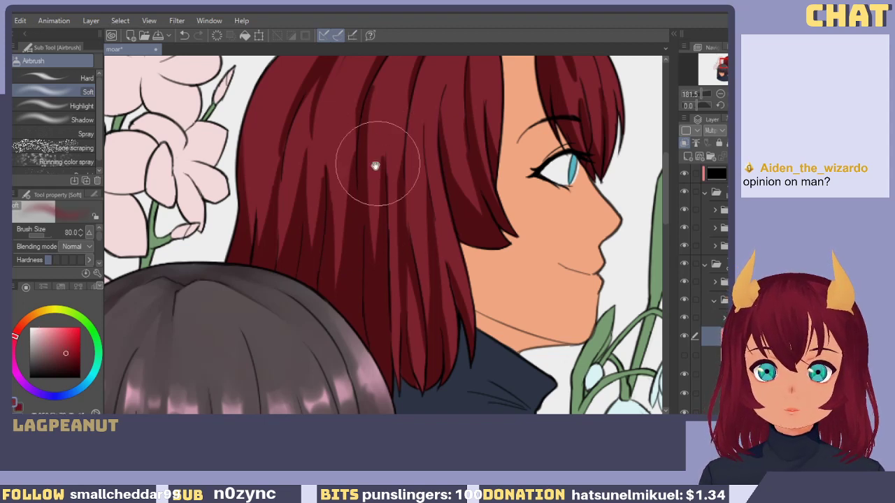
drag(375, 165, 388, 228)
key(p)
key(p)
key(b)
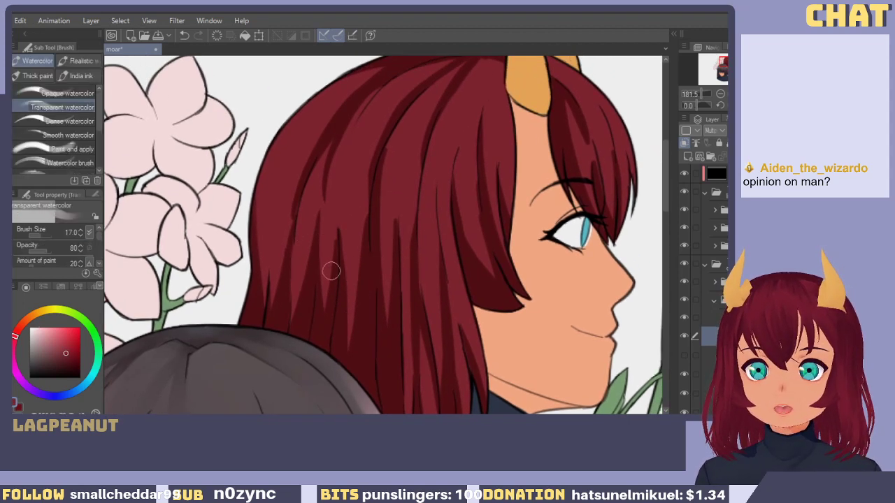
Try softening the shadow strands along the back edge of the hair with the size 17 watercolour brush.
drag(282, 216, 271, 233)
drag(321, 161, 289, 284)
key(ctrl+z)
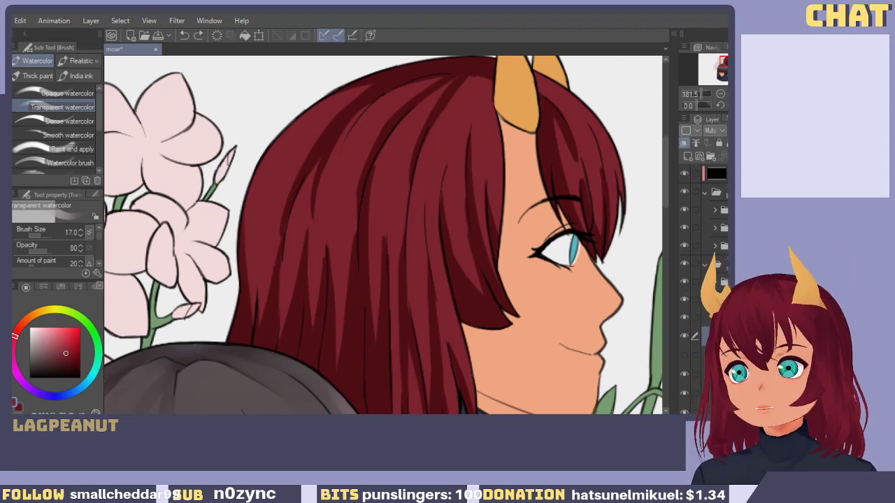
drag(374, 278, 404, 271)
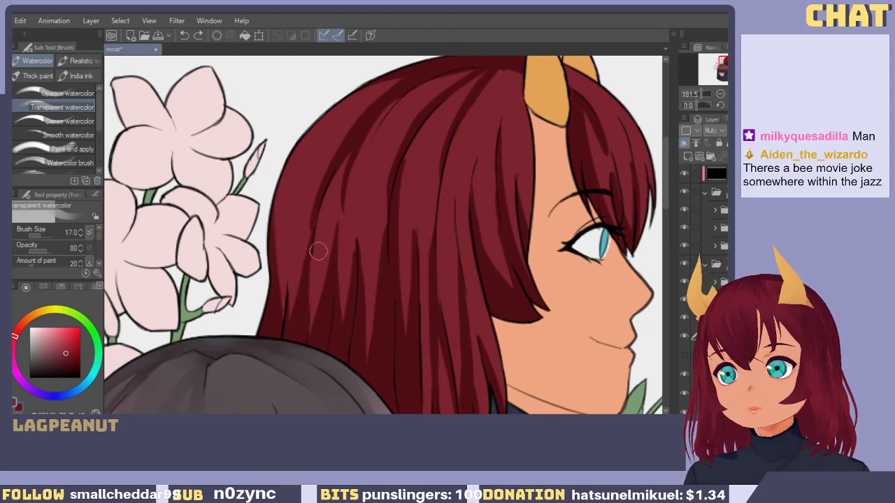
key(ctrl+z)
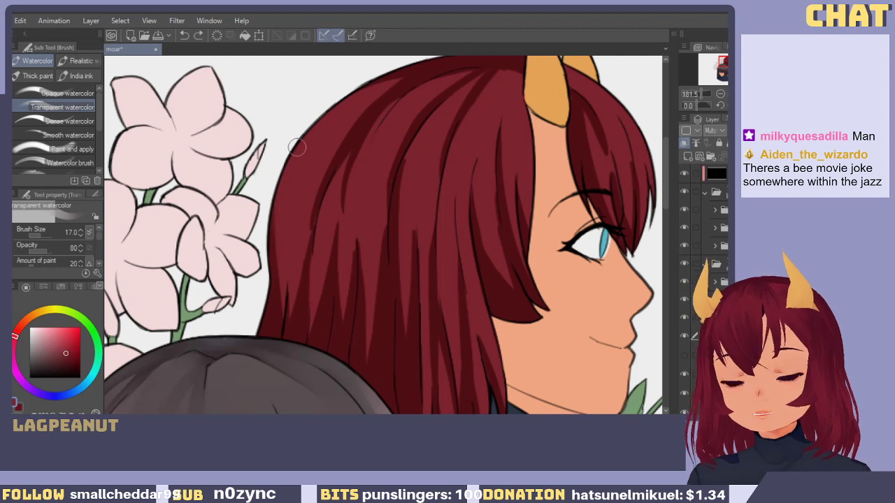
Enlarge the brush to size 20 and soften the shadow along the back edge of the hair with the lighter red.
key(bracketright)
key(bracketright)
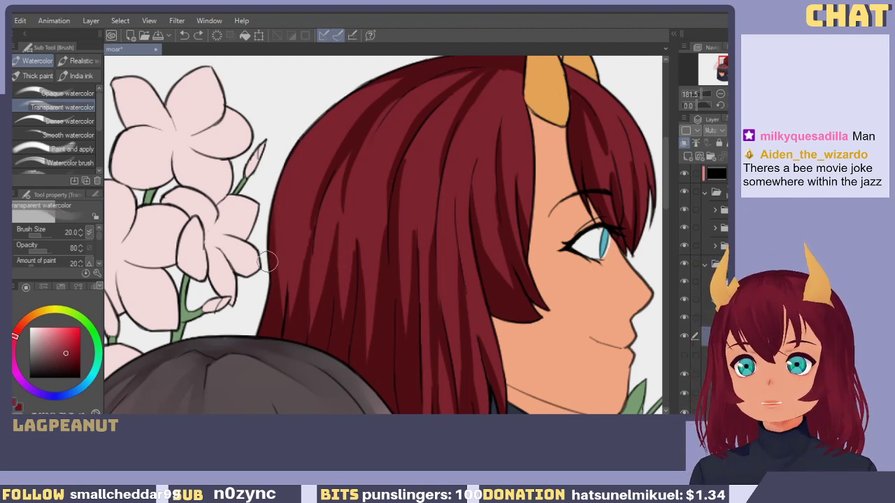
key(ctrl+z)
drag(284, 207, 275, 322)
key(ctrl+z)
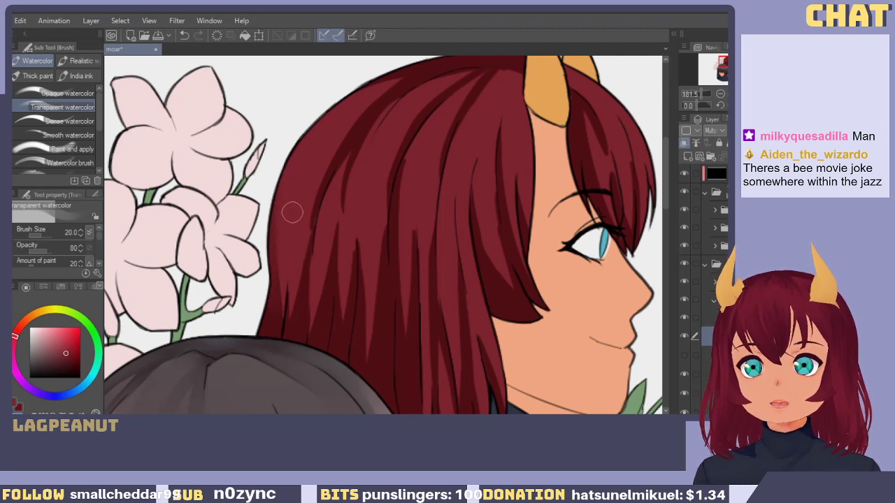
key(ctrl+z)
drag(278, 256, 277, 300)
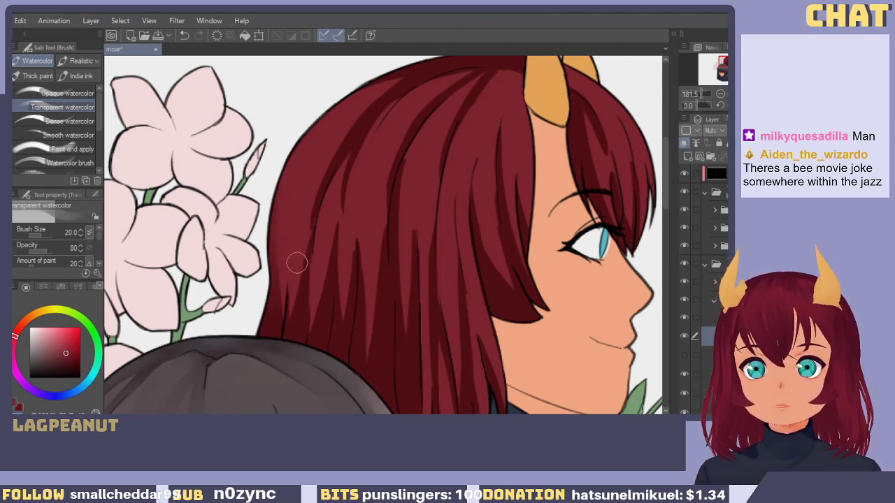
Blend lighter red over the long shadow strand curving down the back of the head.
drag(329, 170, 308, 274)
key(ctrl+z)
drag(345, 152, 306, 244)
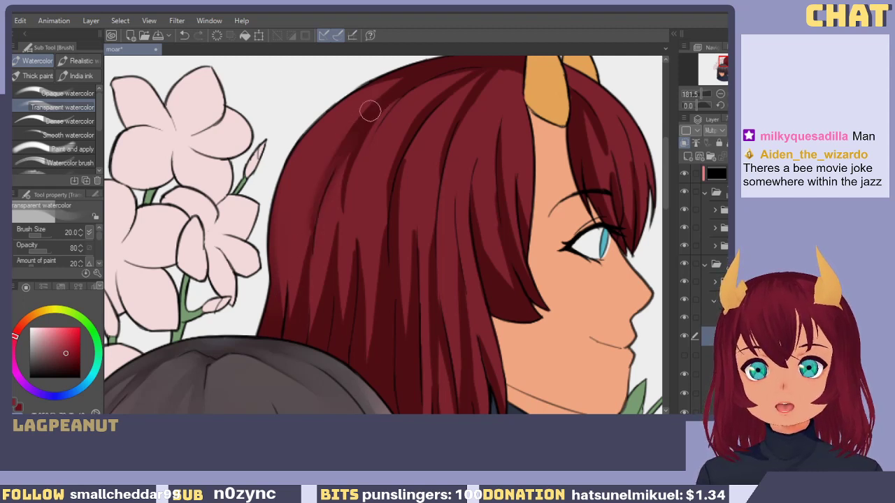
drag(371, 111, 303, 264)
mouse_move(345, 160)
mouse_down()
mouse_move(303, 221)
mouse_move(320, 212)
mouse_move(355, 134)
mouse_move(298, 253)
mouse_move(337, 157)
mouse_up()
drag(324, 227, 319, 220)
mouse_move(361, 129)
mouse_down()
mouse_move(336, 290)
mouse_move(354, 125)
mouse_move(334, 223)
mouse_up()
key(ctrl+z)
Try blending the shadow strand below the crown with smaller watercolour strokes.
key(bracketleft)
key(bracketleft)
key(bracketleft)
key(bracketleft)
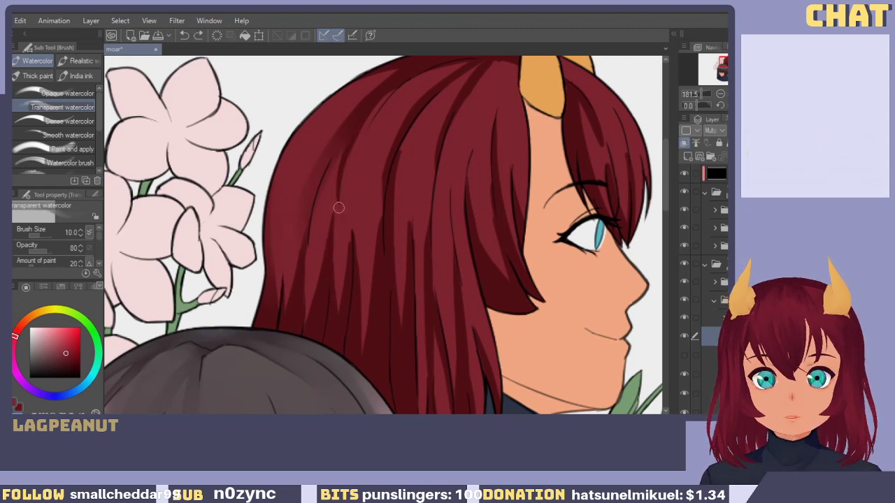
scroll(356, 323, up, 3)
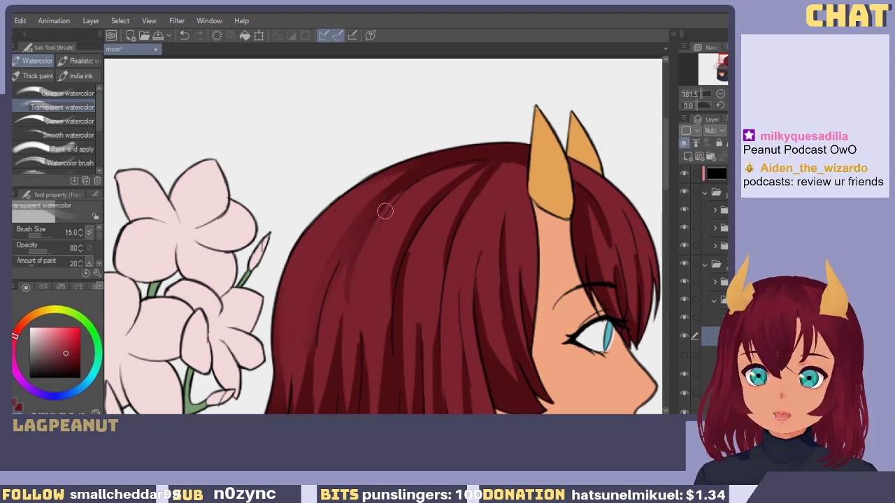
key(ctrl+z)
mouse_move(344, 291)
mouse_down()
mouse_move(402, 184)
mouse_move(355, 270)
mouse_up()
key(ctrl+z)
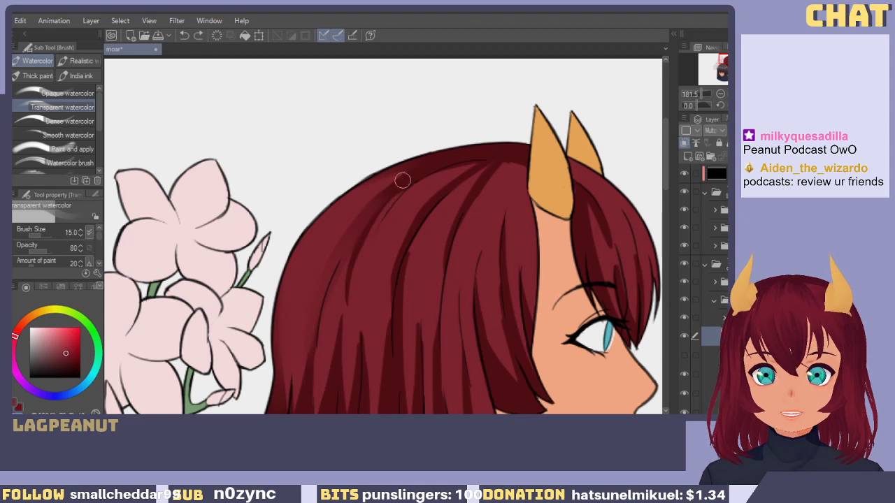
mouse_move(389, 197)
mouse_down()
mouse_move(350, 266)
mouse_move(351, 299)
mouse_up()
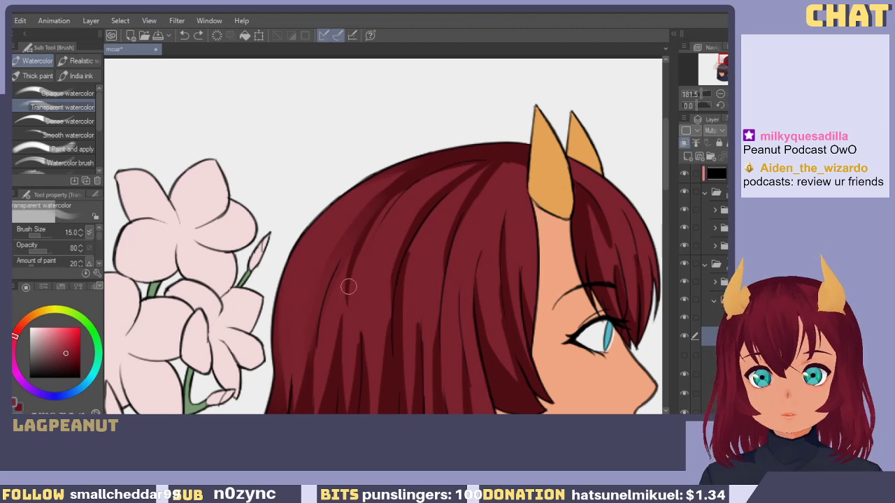
key(ctrl+z)
drag(402, 192, 361, 263)
key(ctrl+z)
Soften the shadow strand running from the crown down the back of the head with size 15 watercolour strokes.
drag(401, 193, 358, 274)
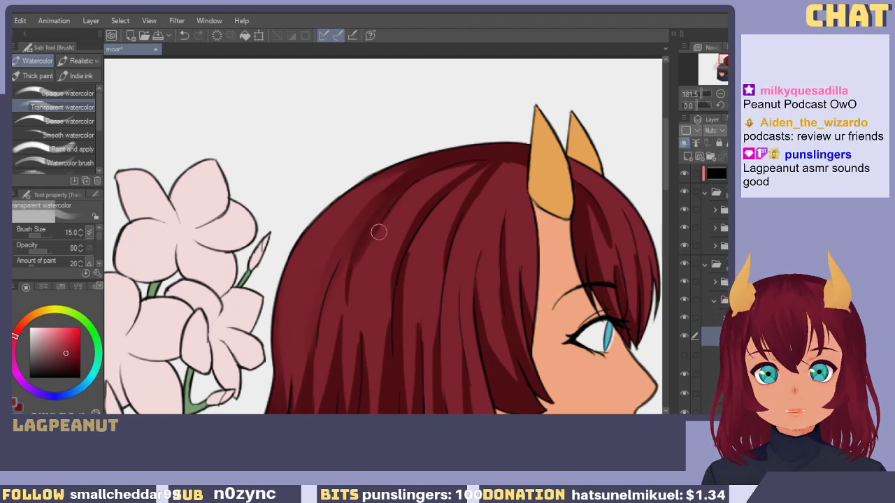
drag(378, 231, 344, 313)
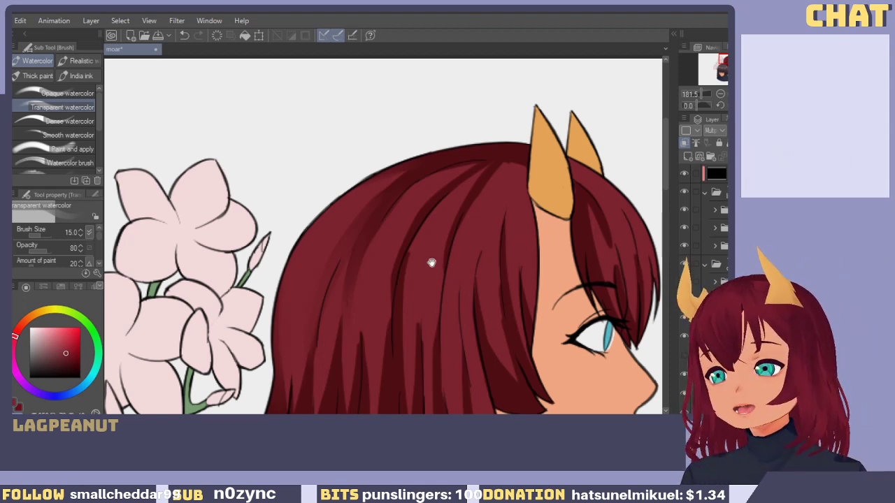
scroll(436, 259, down, 1)
mouse_move(399, 149)
mouse_down()
mouse_move(362, 181)
mouse_move(349, 216)
mouse_up()
drag(417, 138, 330, 247)
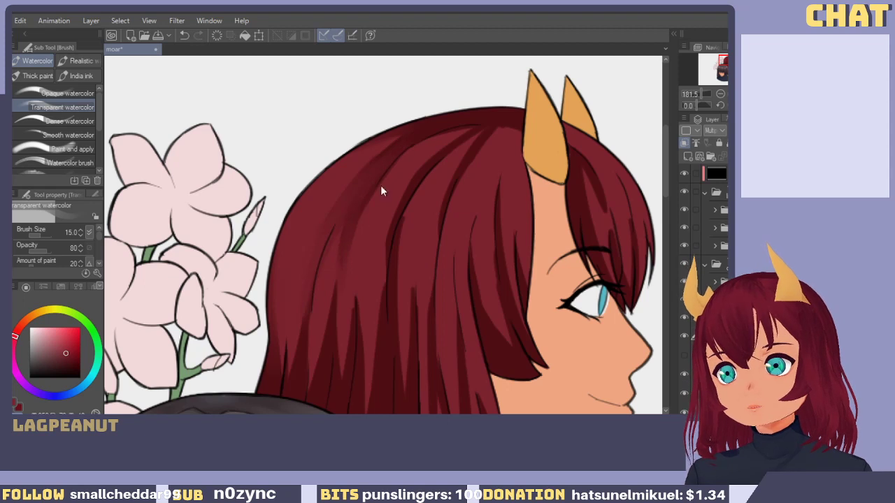
key(ctrl+z)
Add further long blending strokes from the crown shadow towards the middle of the back hair.
drag(319, 299, 322, 302)
drag(384, 174, 345, 280)
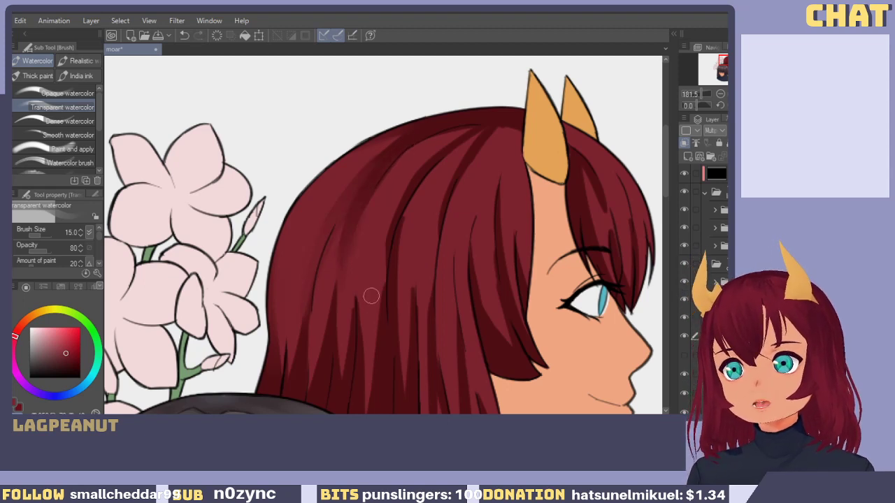
drag(393, 157, 341, 285)
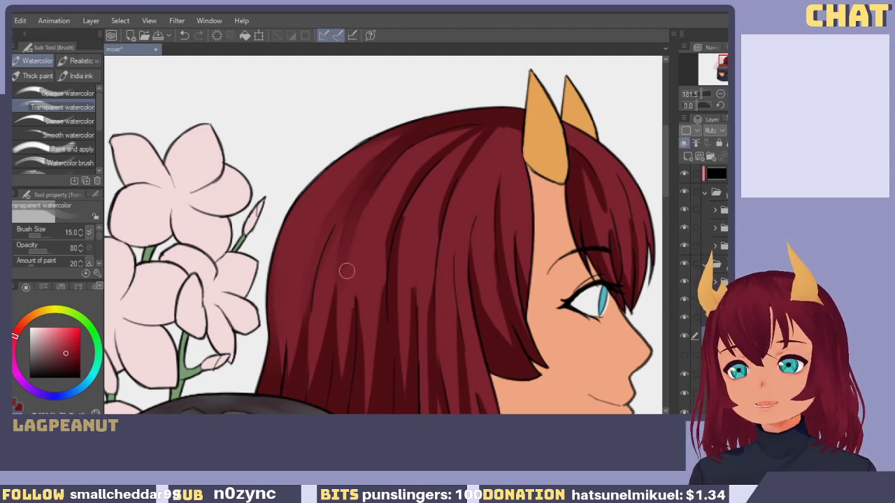
drag(369, 247, 387, 176)
drag(347, 289, 357, 200)
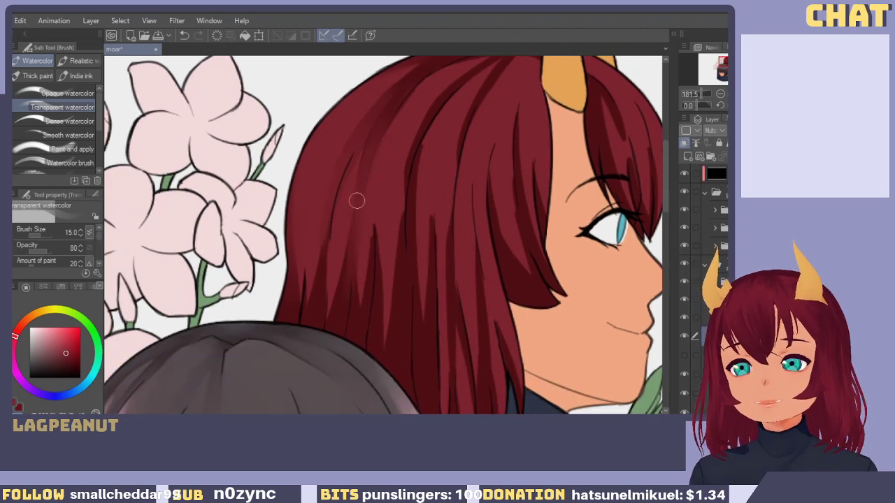
Undo the latest blending strokes and try softening the narrow shadow strand lower on the back hair.
key(ctrl+z)
key(ctrl+z)
mouse_move(346, 285)
mouse_down()
mouse_move(353, 202)
mouse_move(339, 309)
mouse_up()
key(ctrl+z)
drag(355, 205, 341, 294)
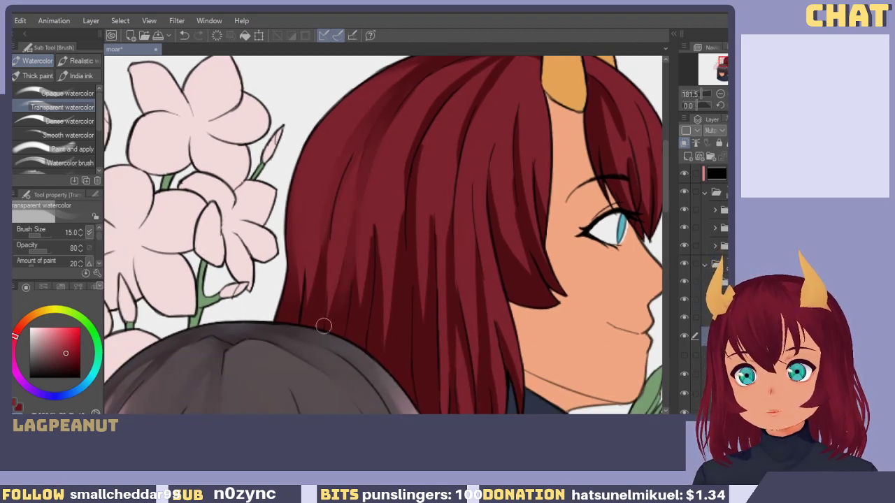
key(ctrl+z)
drag(355, 209, 337, 296)
key(ctrl+z)
drag(355, 204, 340, 290)
key(ctrl+z)
Try an upward blending stroke over the lower back shadow strand with the brush at size 12.
key(bracketright)
key(bracketright)
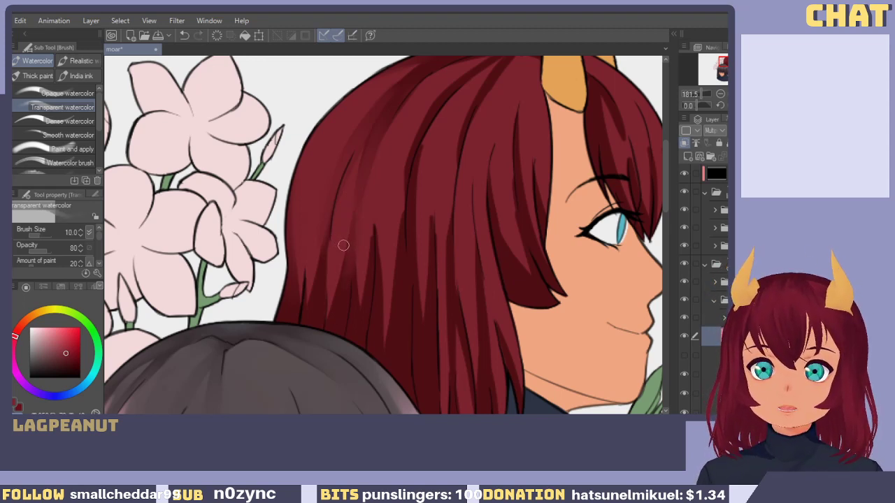
key(bracketright)
key(bracketright)
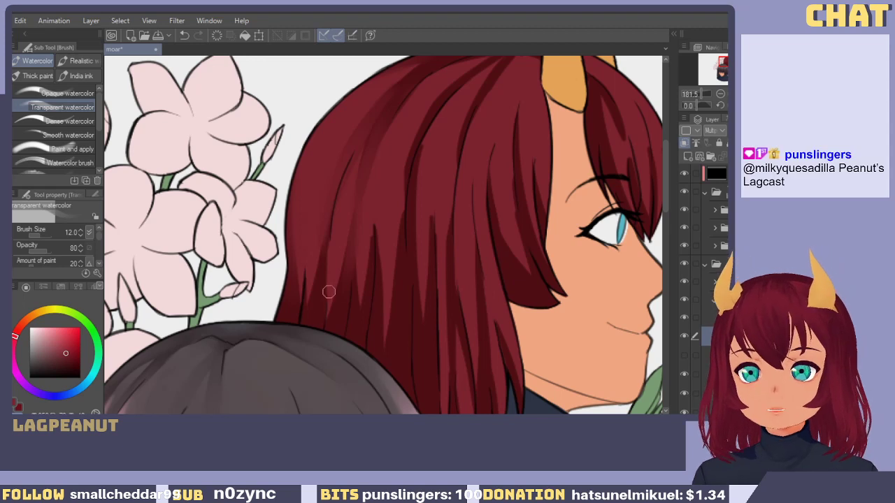
drag(326, 293, 326, 216)
key(ctrl+z)
Set the brush to size 15 and soften the shadow strand tips on the lower back hair with short upward strokes.
key(bracketright)
key(bracketright)
key(bracketright)
key(bracketright)
key(bracketright)
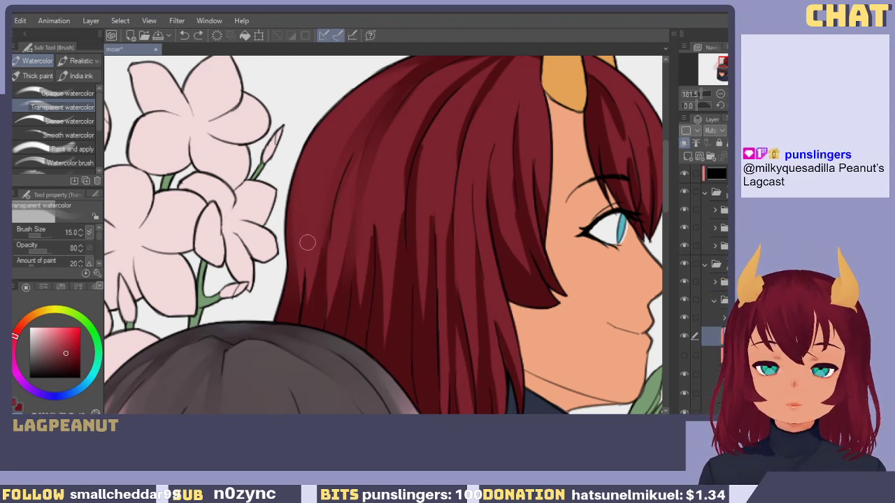
drag(315, 296, 328, 221)
key(ctrl+z)
drag(316, 287, 326, 230)
key(ctrl+z)
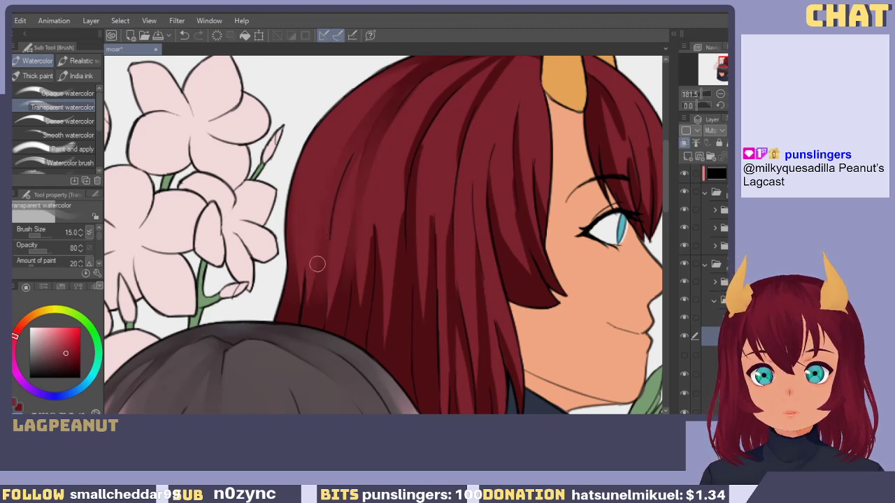
drag(307, 292, 308, 273)
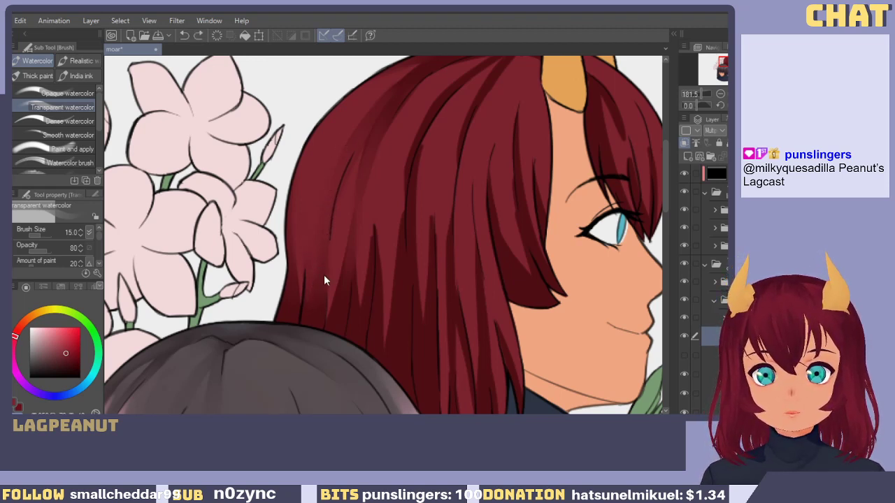
drag(312, 308, 321, 268)
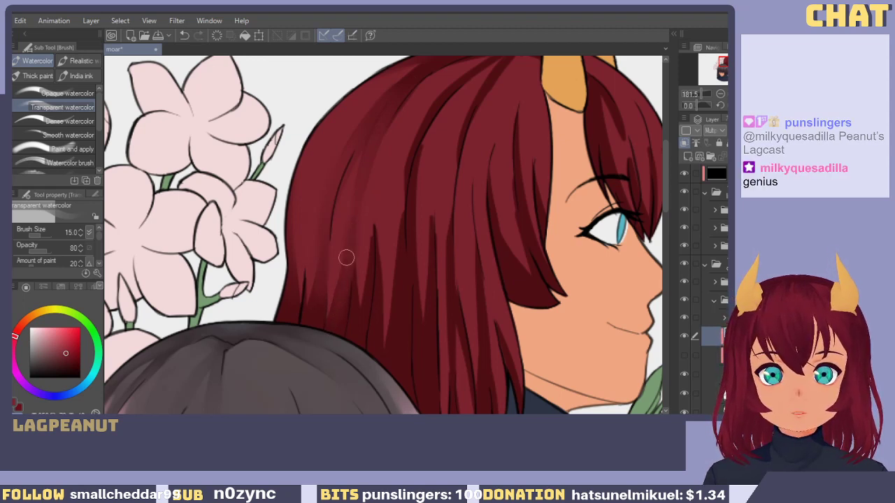
Blend the narrow shadow strand low in the middle of the back hair with vertical strokes, undoing the unwanted ones.
mouse_move(349, 313)
mouse_down()
mouse_move(363, 130)
mouse_move(385, 74)
mouse_move(351, 323)
mouse_up()
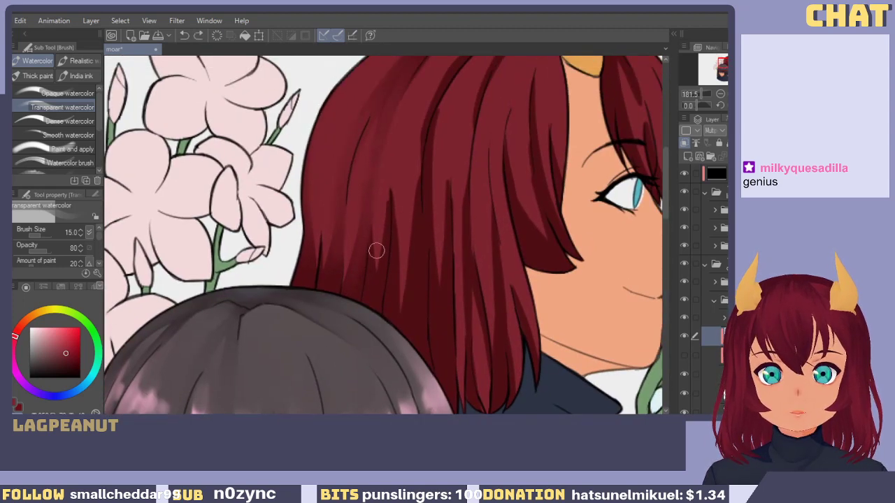
drag(383, 255, 389, 178)
drag(391, 227, 378, 285)
key(ctrl+z)
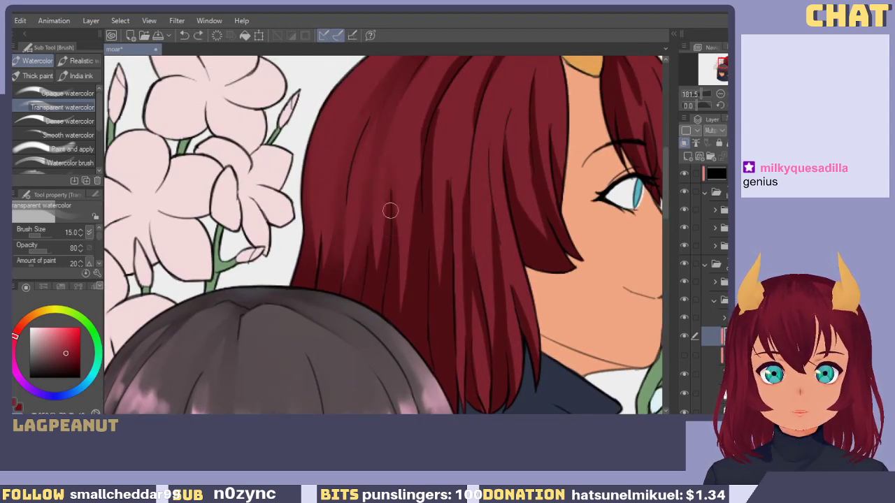
drag(389, 203, 388, 259)
key(ctrl+z)
Set the brush to size 20 and blend a long stroke from the crown shadow behind the horn down the middle of the back hair.
key(bracketright)
key(bracketright)
key(bracketright)
key(bracketright)
key(bracketleft)
key(bracketleft)
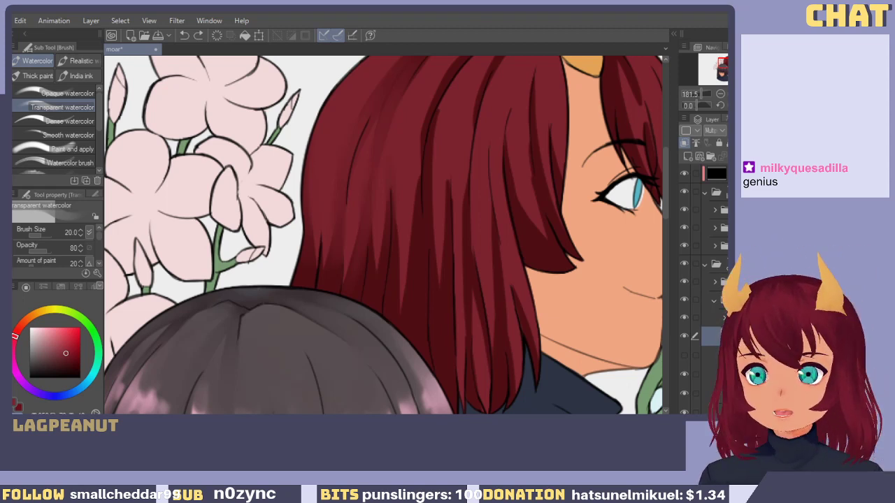
drag(490, 254, 366, 231)
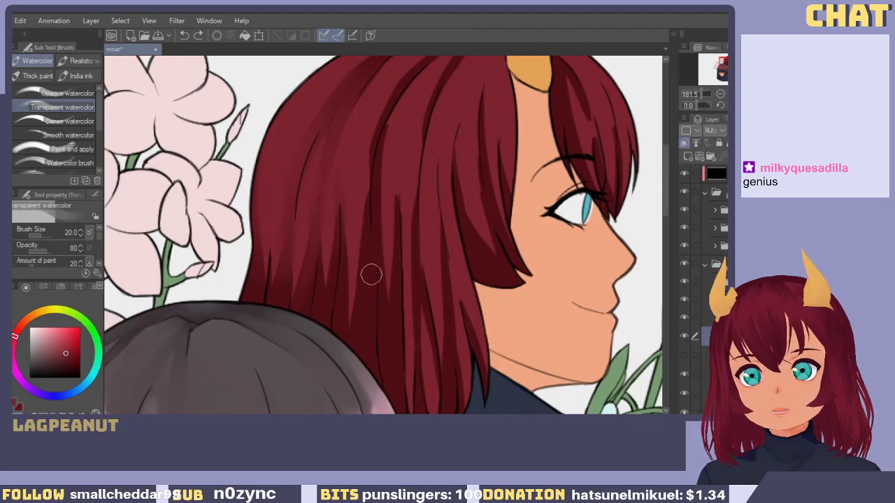
drag(396, 171, 396, 219)
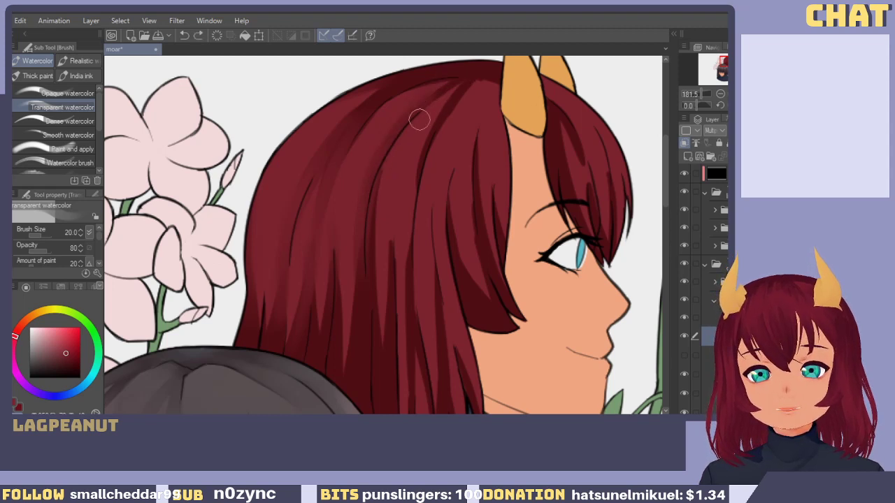
drag(369, 181, 387, 248)
drag(443, 172, 407, 205)
key(ctrl+z)
mouse_move(467, 150)
mouse_down()
mouse_move(396, 220)
mouse_move(403, 231)
mouse_move(418, 189)
mouse_move(384, 287)
mouse_move(389, 239)
mouse_move(397, 250)
mouse_move(386, 320)
mouse_move(421, 240)
mouse_move(394, 262)
mouse_move(384, 293)
mouse_move(399, 346)
mouse_up()
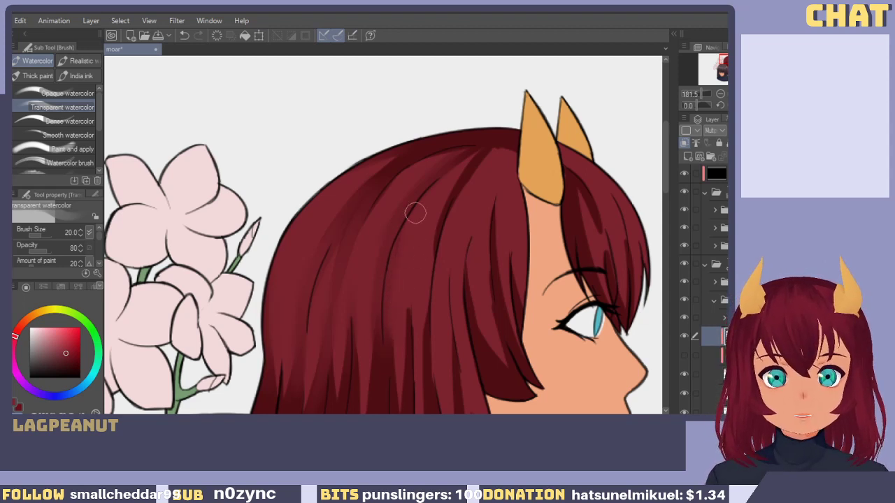
drag(406, 292, 403, 206)
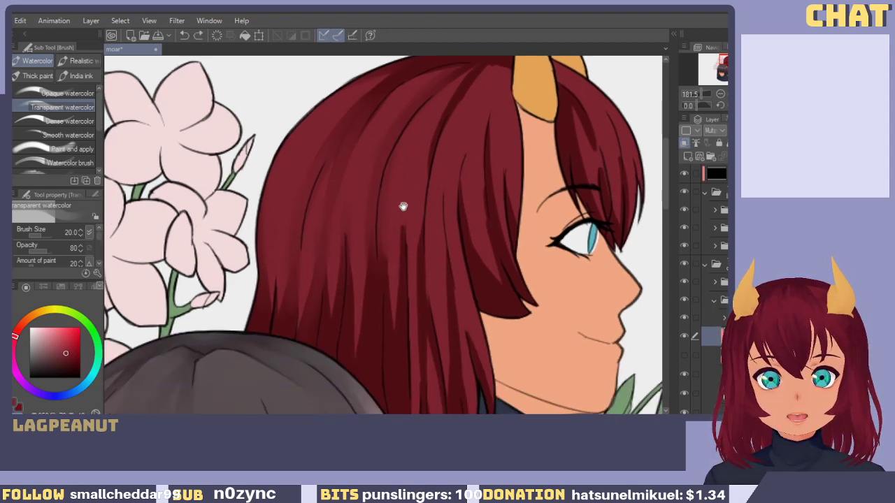
Soften the crown shadow edges behind the horn with the brush at size 15 to 17, undoing strokes that do not fit.
key(bracketleft)
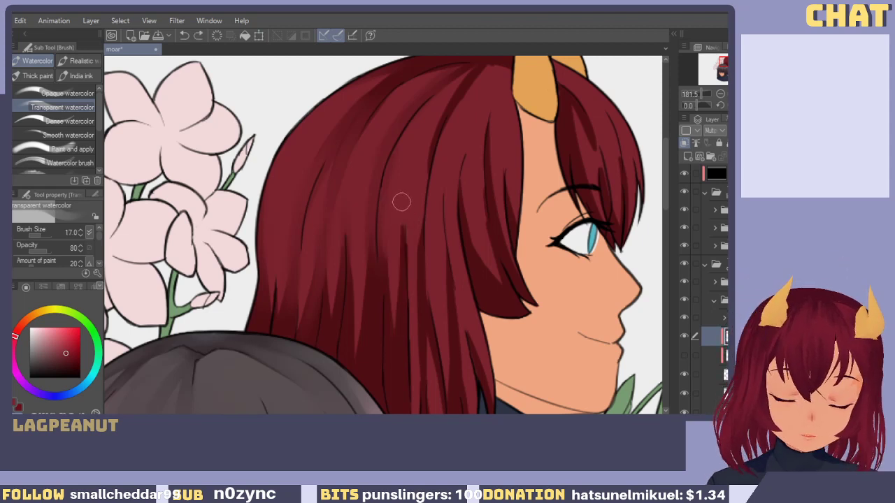
key(bracketleft)
key(bracketleft)
key(bracketleft)
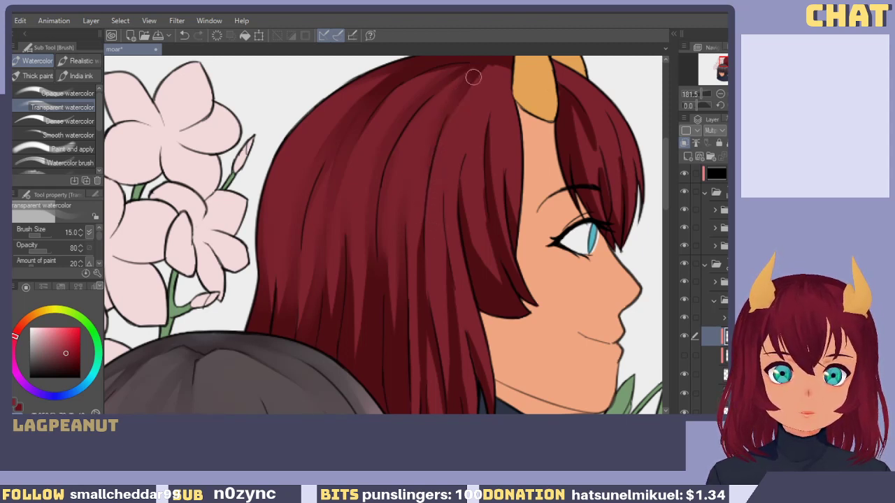
scroll(441, 214, up, 3)
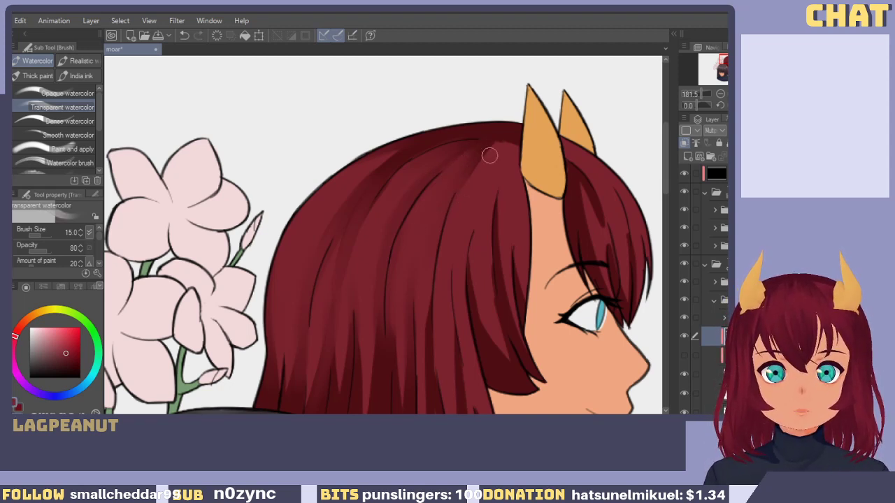
mouse_move(467, 141)
mouse_down()
mouse_move(409, 155)
mouse_move(372, 181)
mouse_up()
key(ctrl+z)
key(ctrl+z)
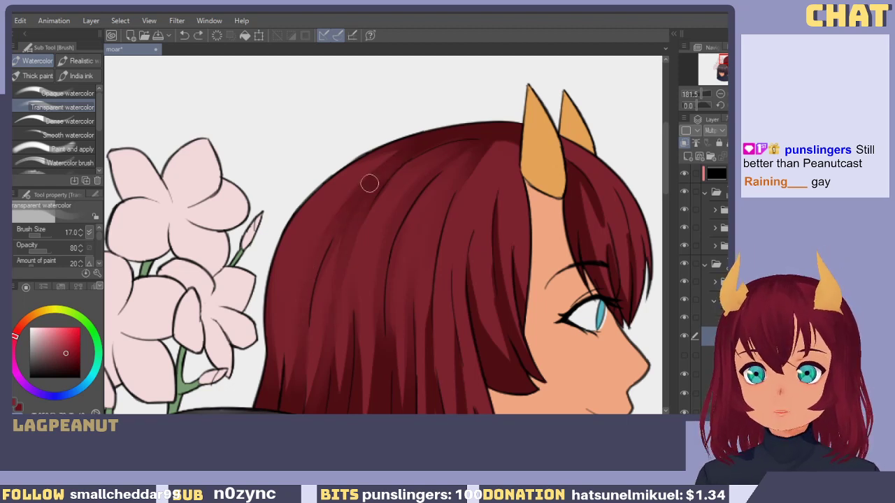
drag(370, 183, 355, 203)
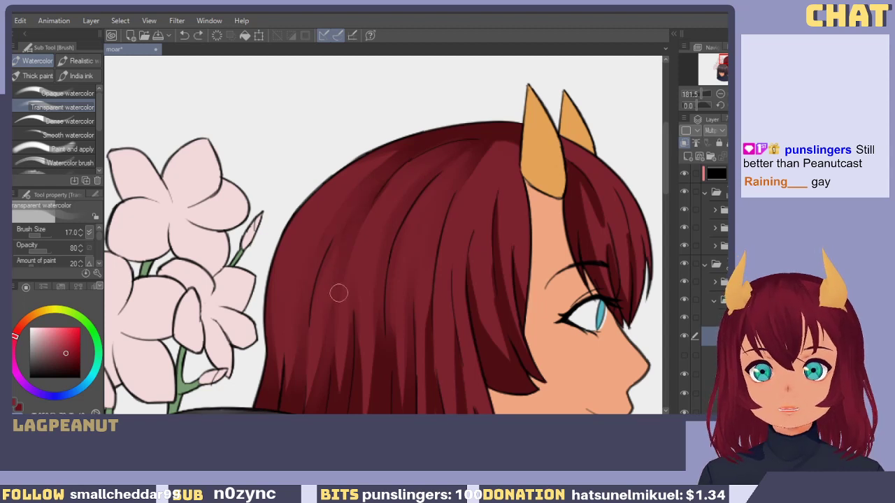
Try an upward blending stroke over the lower back shadow tips at brush size 17 and undo the latest strokes.
scroll(338, 293, down, 3)
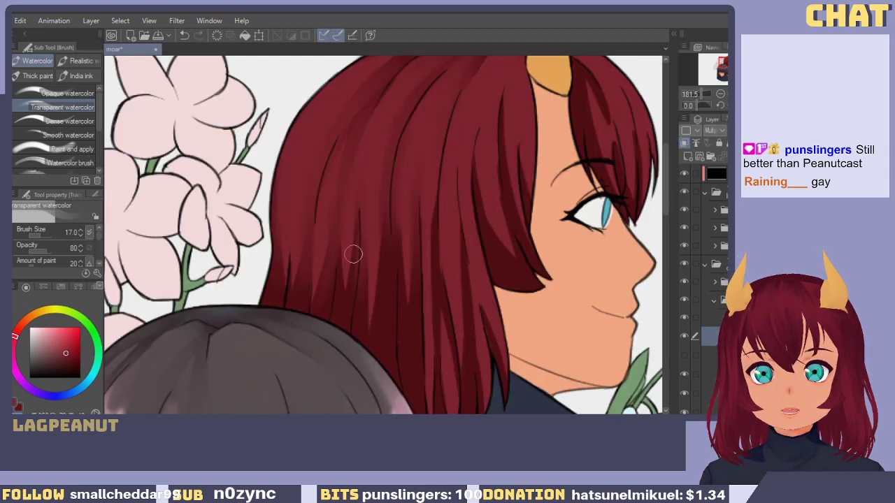
drag(351, 285, 359, 228)
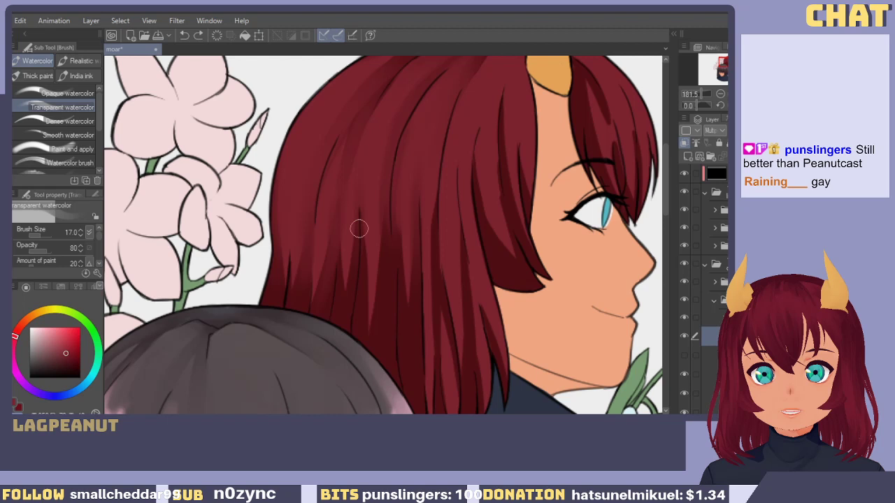
key(ctrl+z)
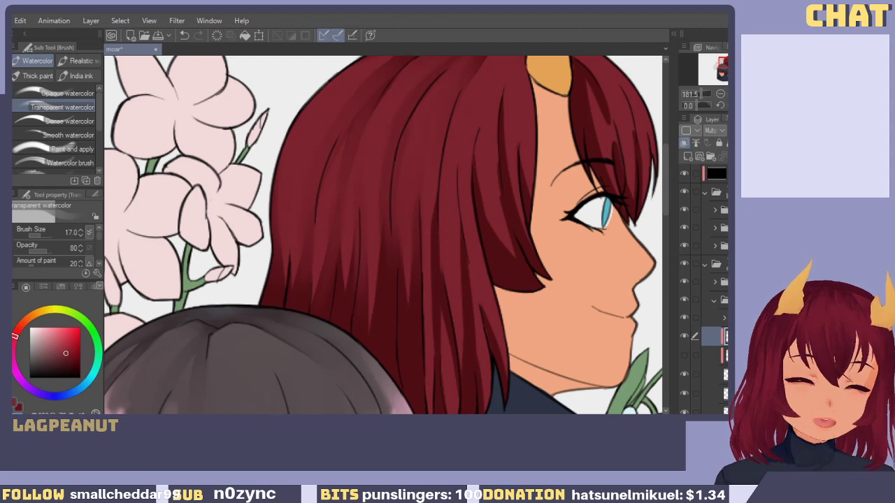
drag(371, 311, 388, 314)
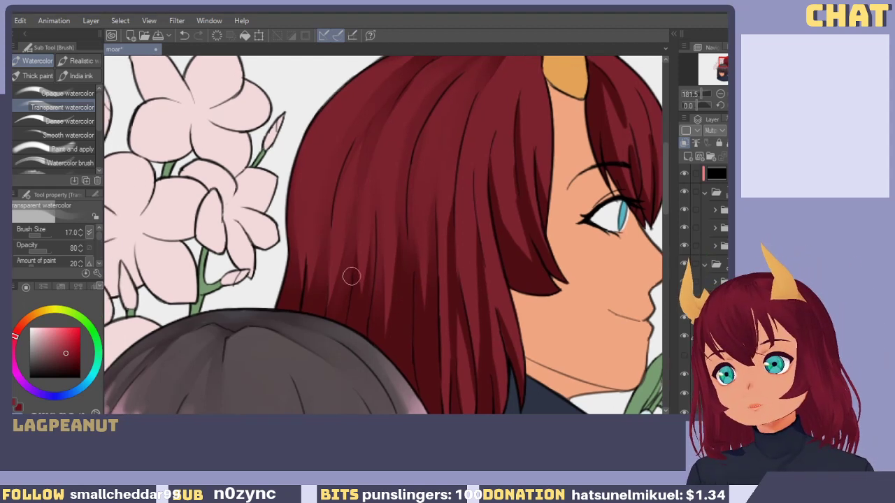
key(ctrl+z)
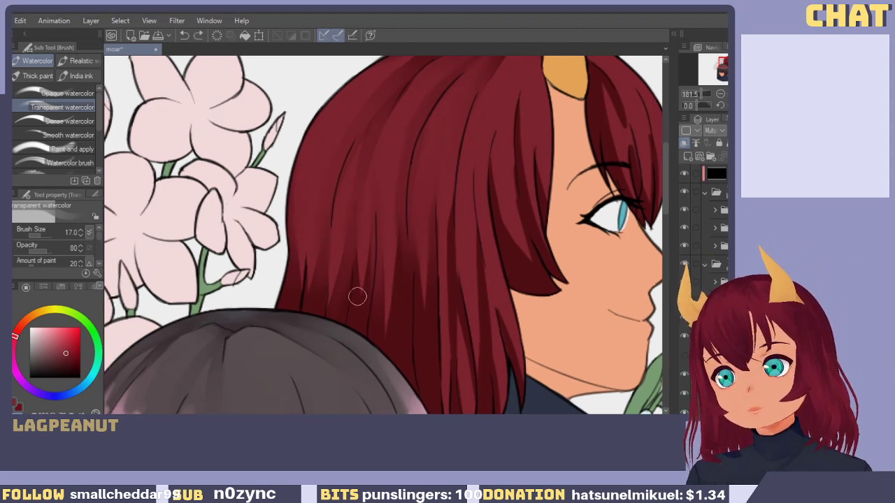
key(ctrl+z)
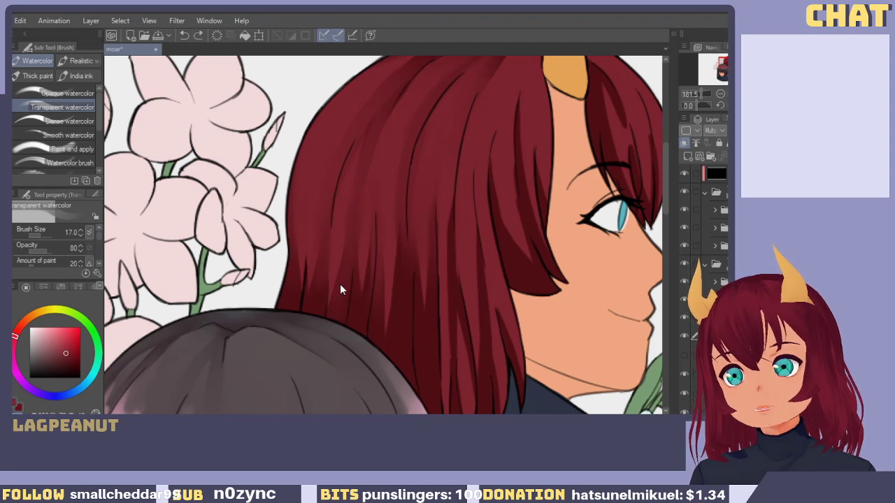
key(ctrl+z)
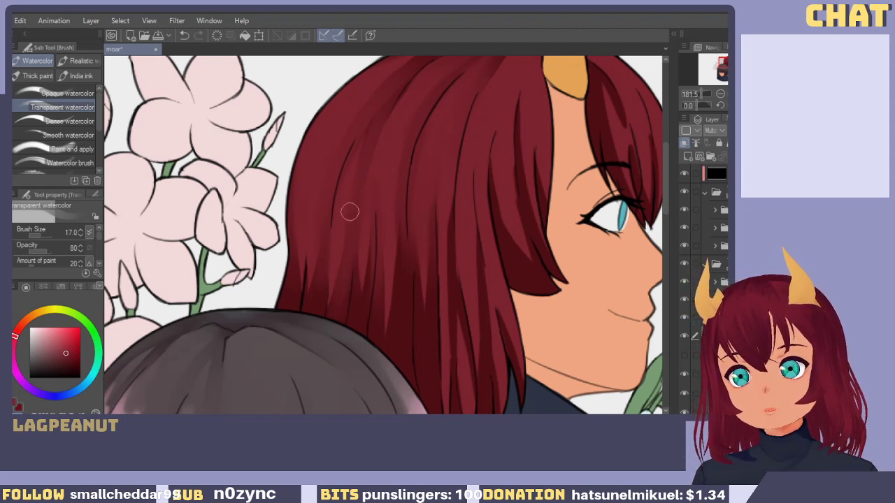
Blend long downward strokes along the outer rear edge of the back hair into its lower shadow.
mouse_move(327, 175)
mouse_down()
mouse_move(317, 297)
mouse_move(324, 189)
mouse_move(307, 315)
mouse_up()
drag(304, 233, 306, 290)
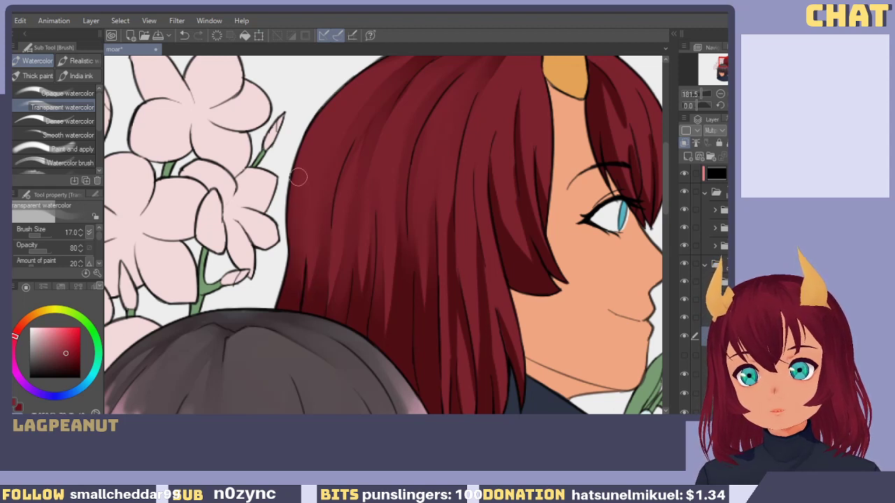
drag(357, 256, 312, 221)
Rework the shadow strand in the middle of the back hair with long downward strokes, undoing each attempt before the last one.
drag(391, 228, 350, 303)
key(ctrl+z)
drag(359, 185, 345, 304)
key(ctrl+z)
key(ctrl+z)
mouse_move(367, 173)
mouse_down()
mouse_move(359, 294)
mouse_move(356, 286)
mouse_up()
Try a downward blending stroke on the lower back shadow at brush size 20 and undo it.
key(bracketright)
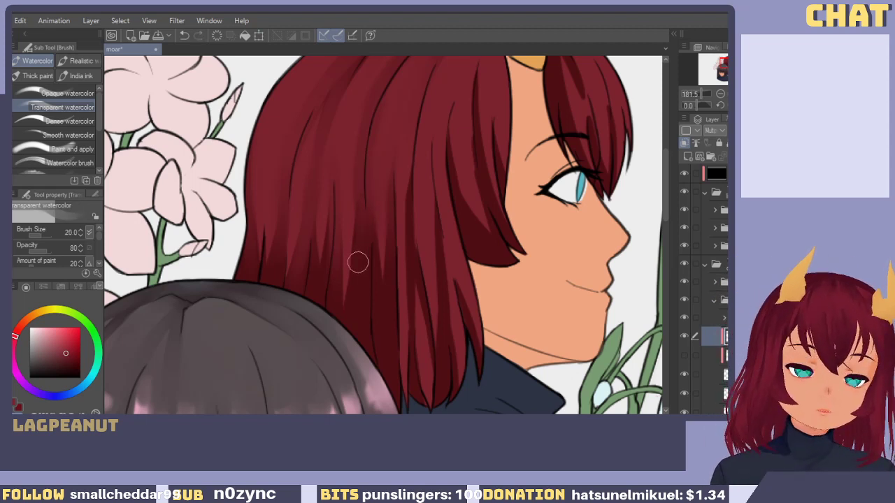
drag(425, 256, 411, 290)
drag(349, 245, 348, 334)
key(ctrl+z)
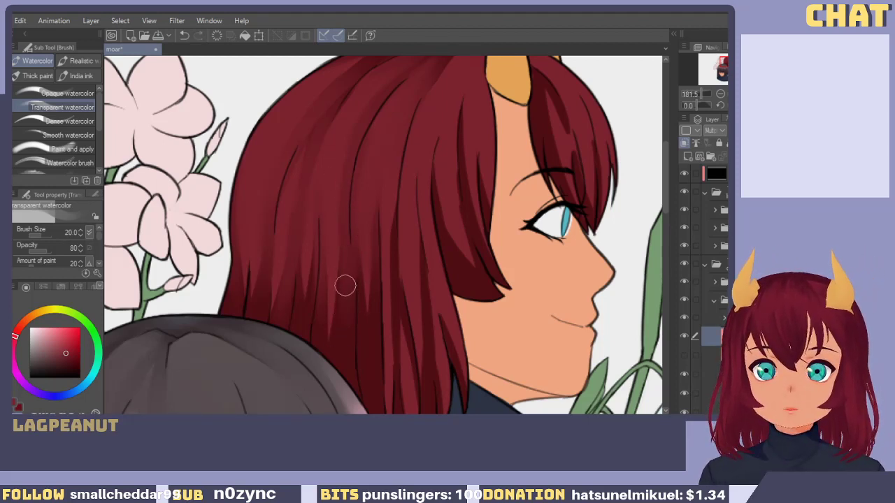
drag(399, 271, 371, 246)
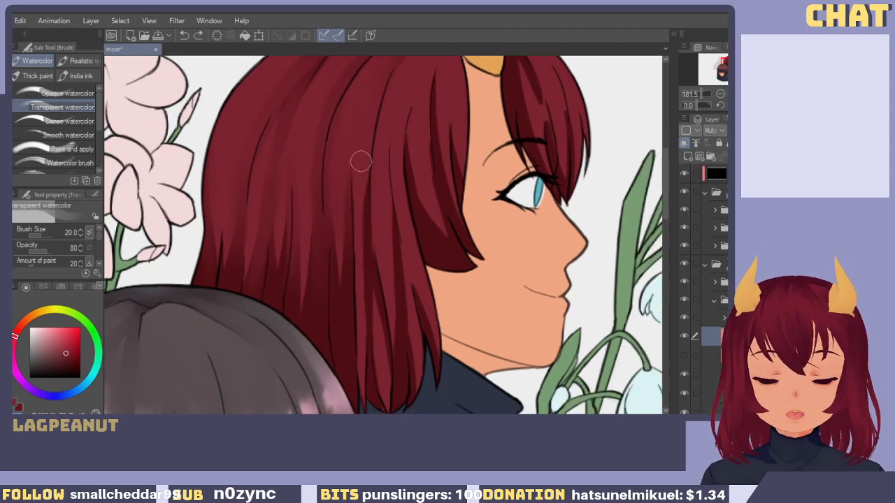
Try softening the strand near the back hair's lower tips with upward strokes at brush size 15 and undo them.
key(bracketleft)
key(bracketleft)
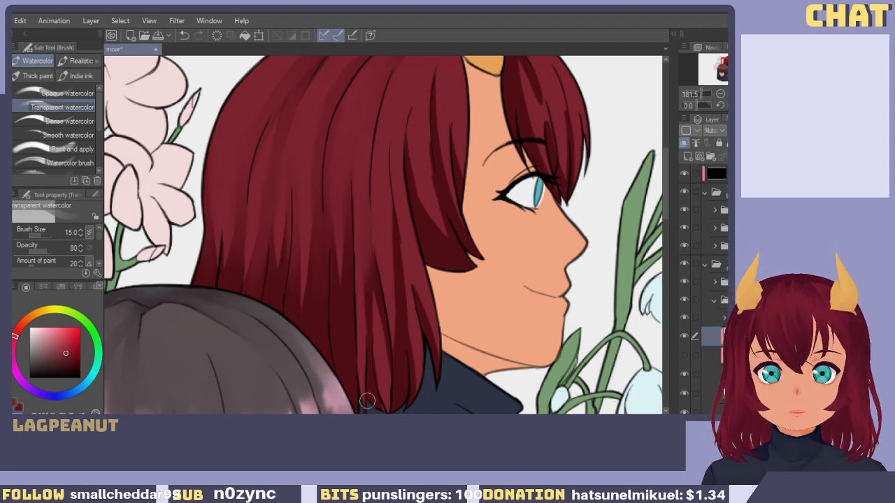
mouse_move(373, 356)
mouse_down()
mouse_move(376, 403)
mouse_move(373, 313)
mouse_up()
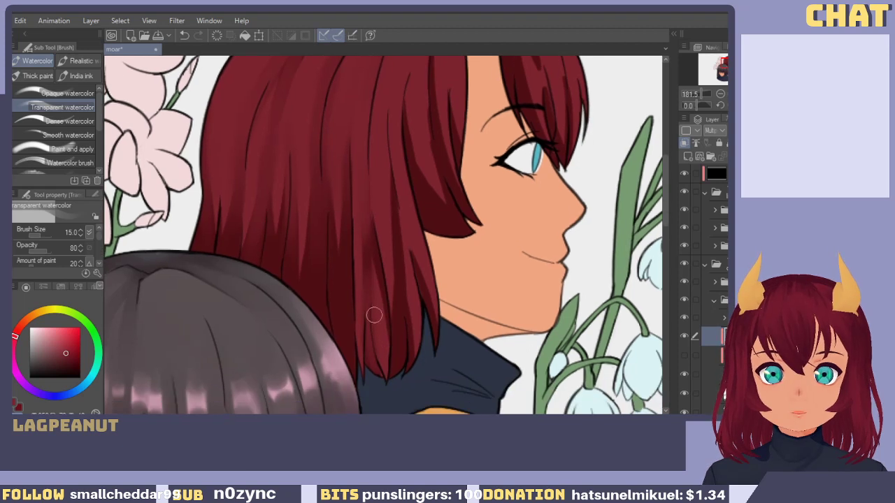
key(ctrl+z)
drag(367, 344, 367, 288)
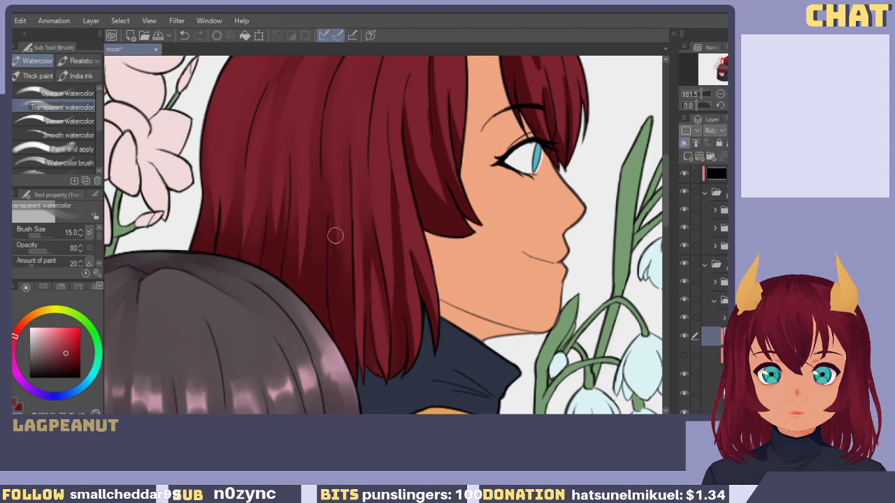
key(ctrl+z)
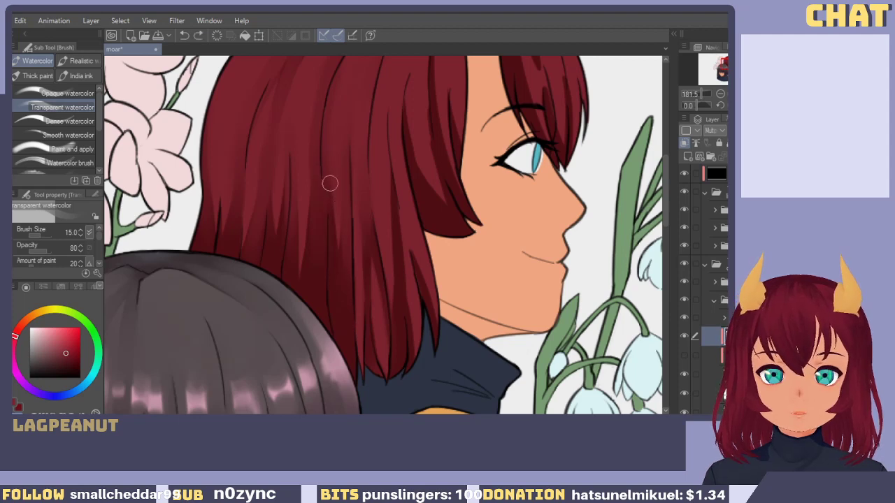
Blend the crown shadow with curved strokes from the top of the head towards the back of the hair.
scroll(329, 183, up, 8)
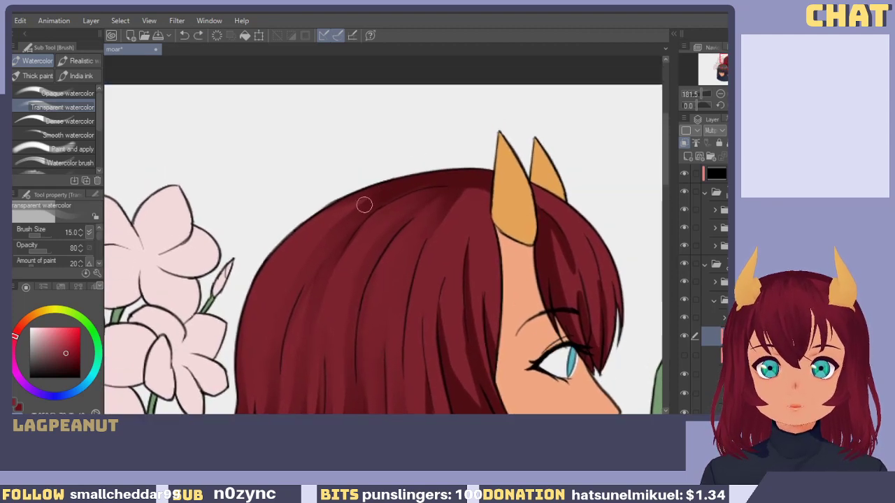
drag(425, 177, 362, 223)
mouse_move(402, 183)
mouse_down()
mouse_move(303, 224)
mouse_move(379, 186)
mouse_move(288, 247)
mouse_up()
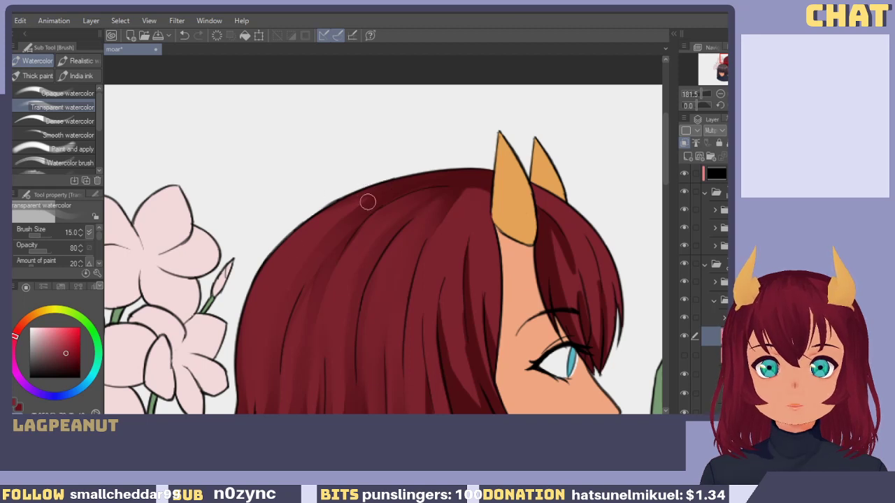
Soften the shadow strands of the fringe in front of the horn with the brush at size 15.
drag(459, 237, 354, 188)
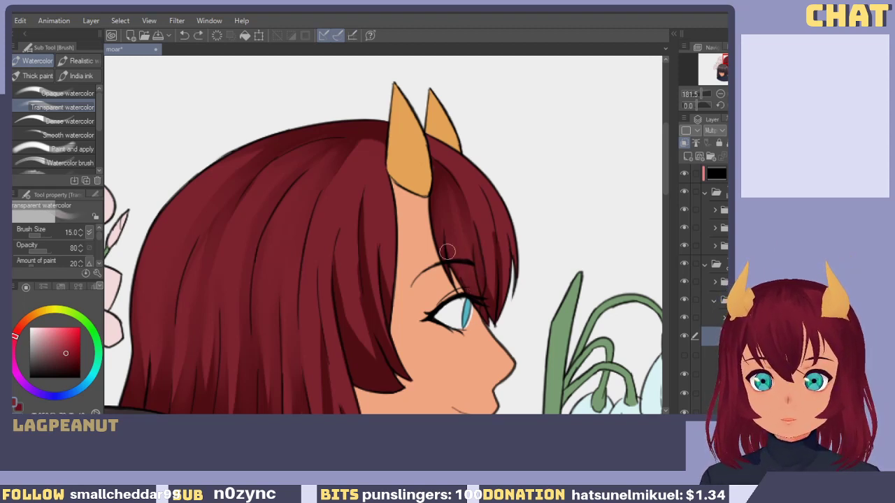
drag(478, 294, 450, 268)
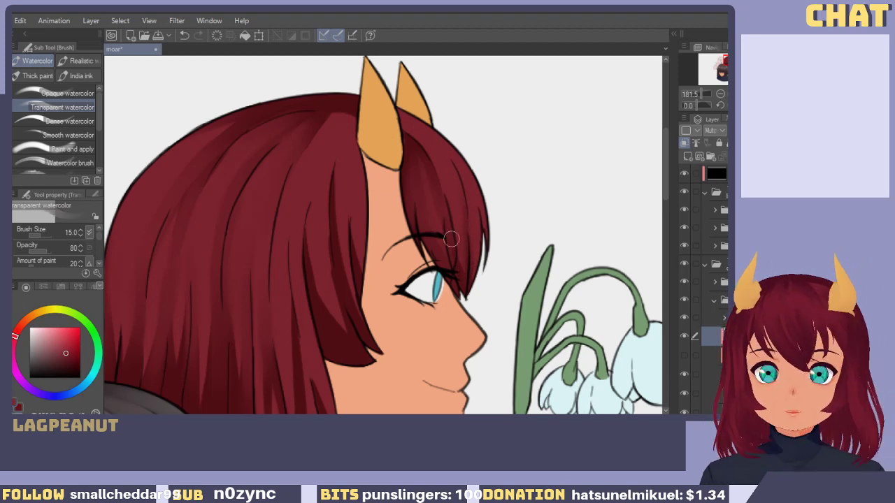
Paint dark red transparent watercolor shading on the red hair's side lock beside the face and the strands behind it.
drag(366, 283, 404, 260)
drag(393, 216, 404, 274)
key(ctrl+z)
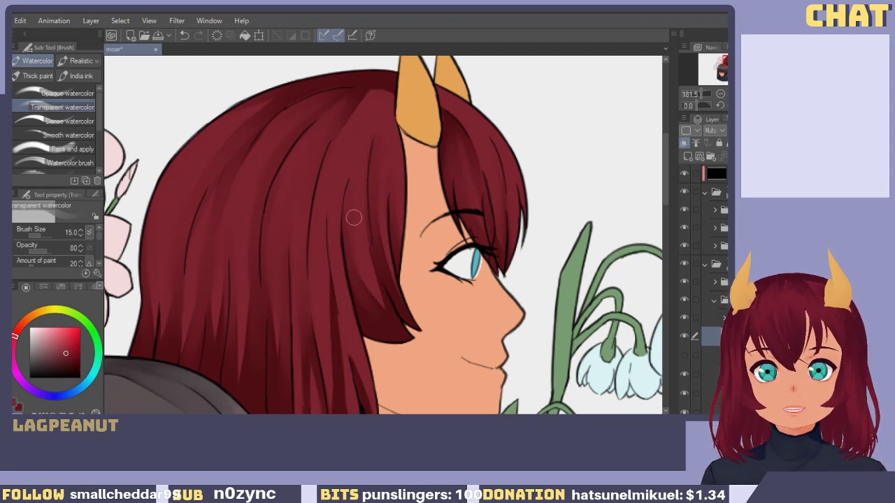
drag(377, 310, 344, 215)
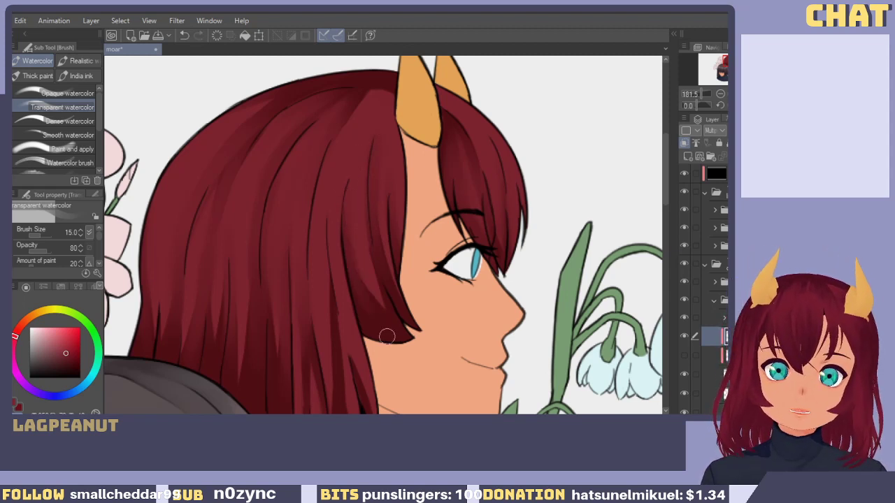
drag(373, 346, 358, 259)
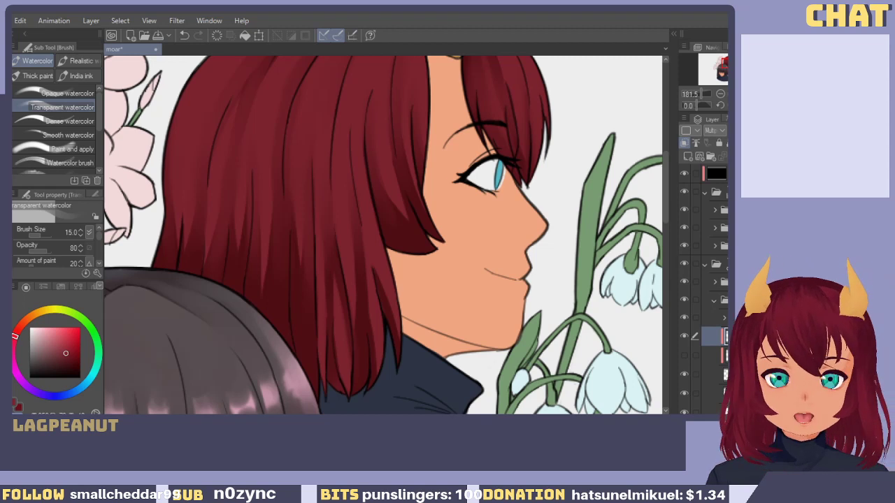
drag(373, 258, 404, 272)
key(ctrl+z)
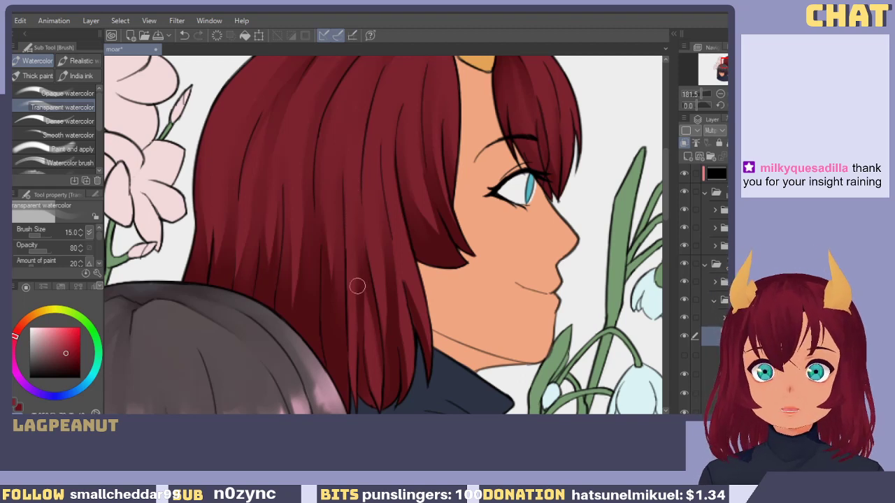
mouse_move(351, 294)
mouse_down()
mouse_move(351, 255)
mouse_move(361, 309)
mouse_up()
key(ctrl+z)
key(ctrl+z)
key(ctrl+z)
drag(358, 250, 365, 302)
key(ctrl+z)
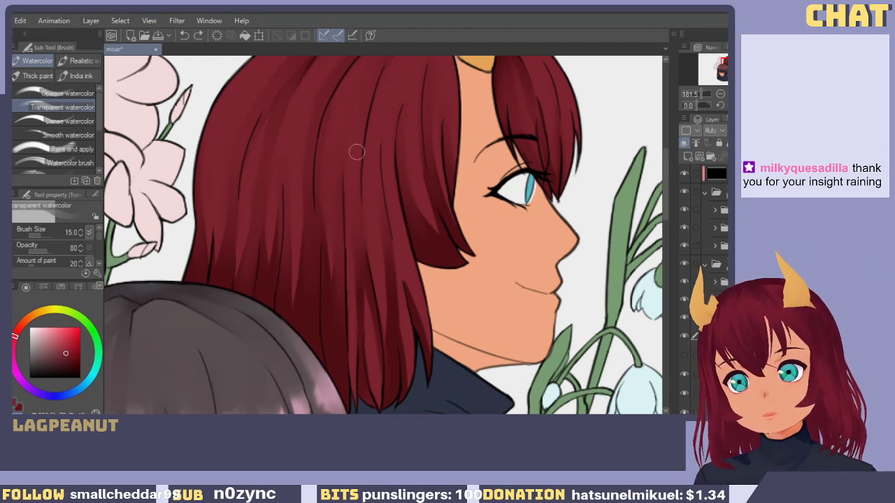
drag(353, 253, 353, 321)
key(ctrl+z)
drag(359, 257, 357, 314)
key(ctrl+z)
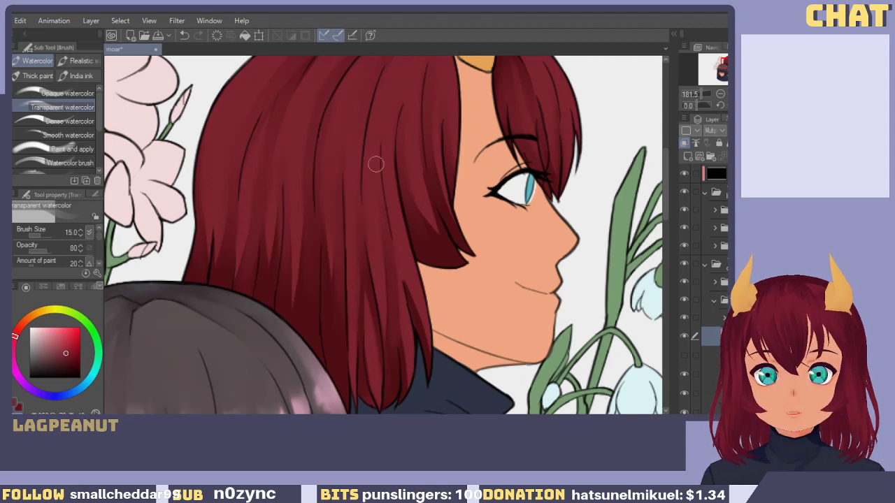
drag(365, 316, 404, 337)
key(ctrl+z)
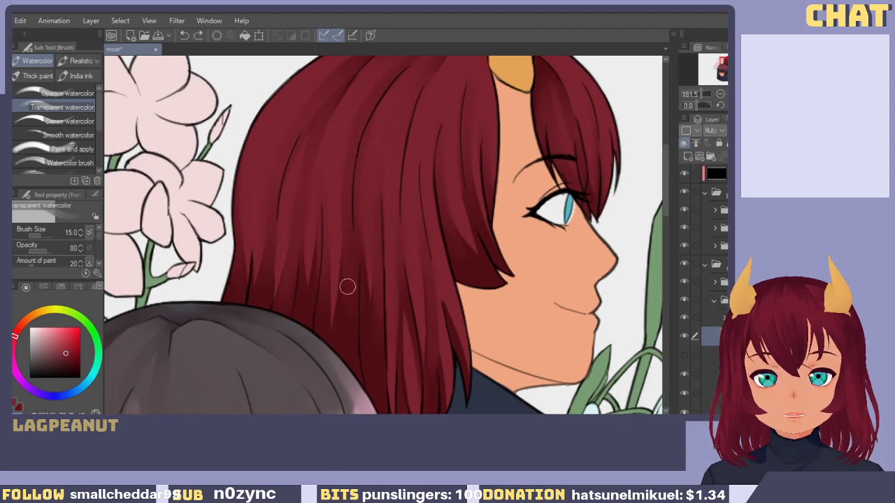
Shade the long strands at the back and middle of the red hair with the transparent watercolor brush at size 17.
key(])
key([)
drag(313, 256, 322, 309)
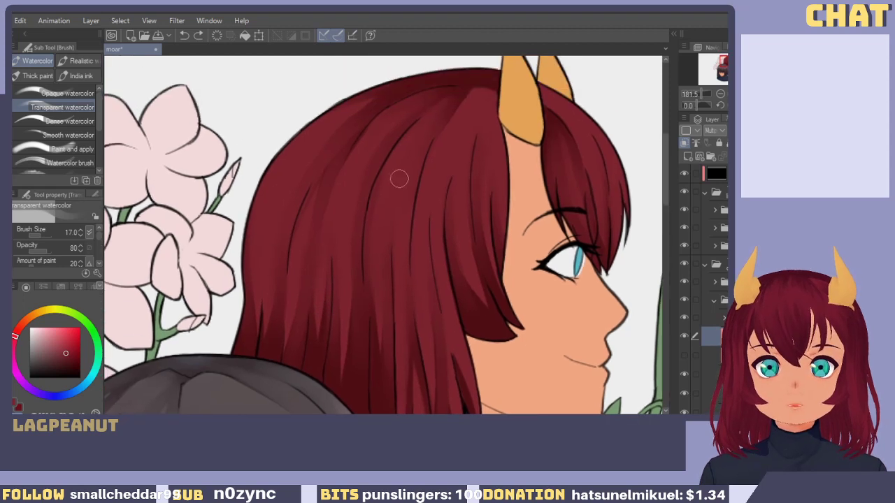
drag(389, 164, 386, 227)
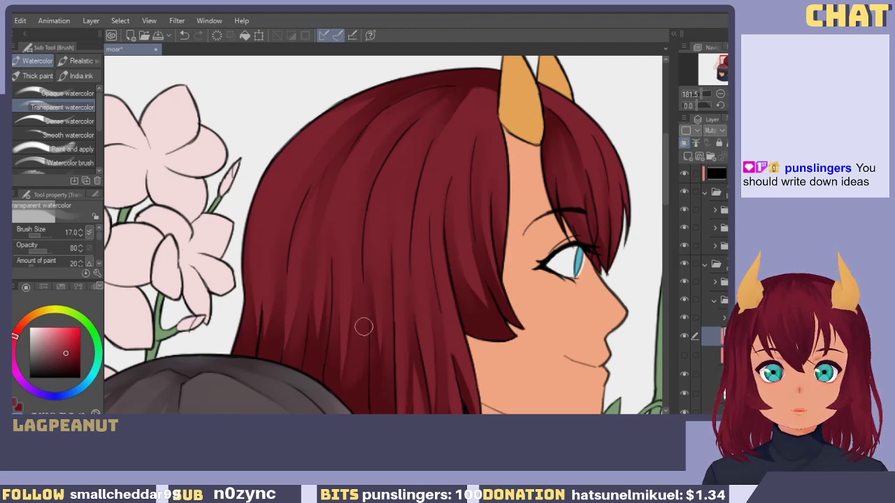
scroll(371, 347, down, 1)
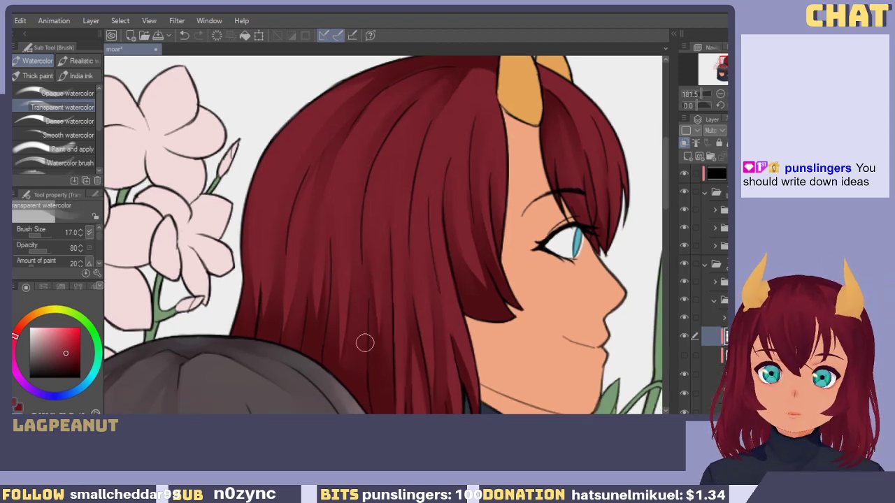
drag(356, 267, 355, 312)
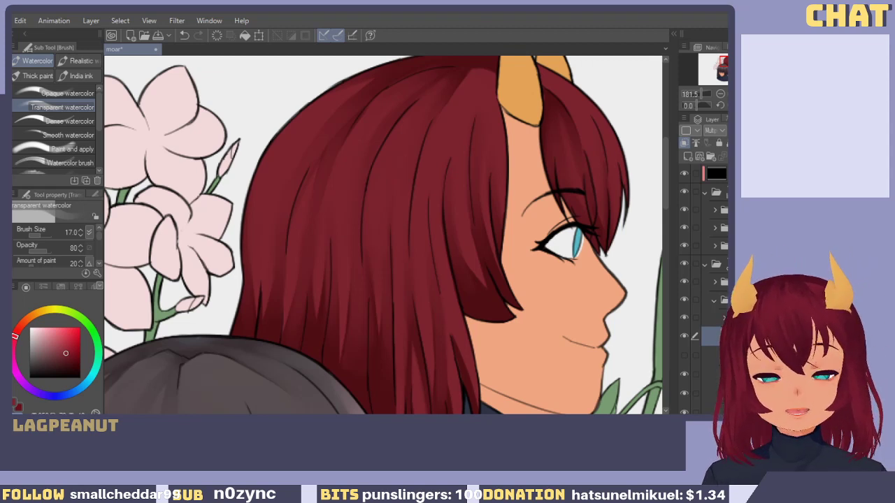
drag(401, 274, 393, 258)
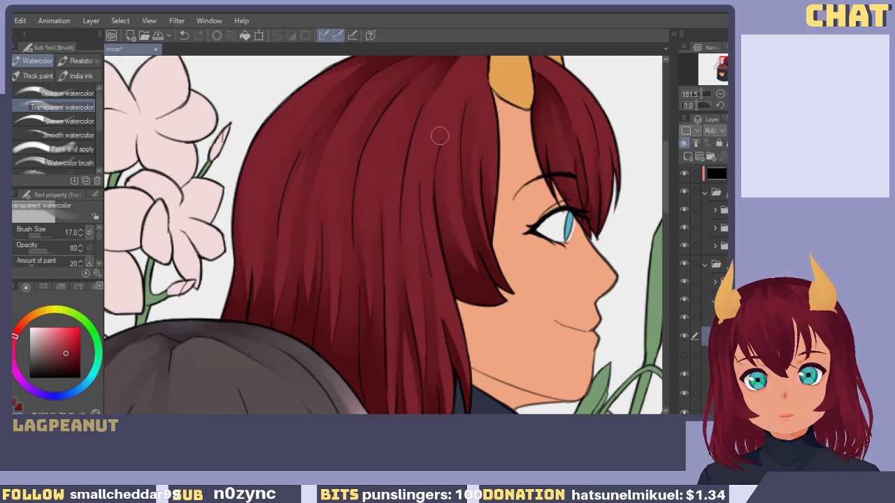
Shade the curved side lock beside the cheek along its length with the brush reduced to size 12.
drag(466, 229, 454, 231)
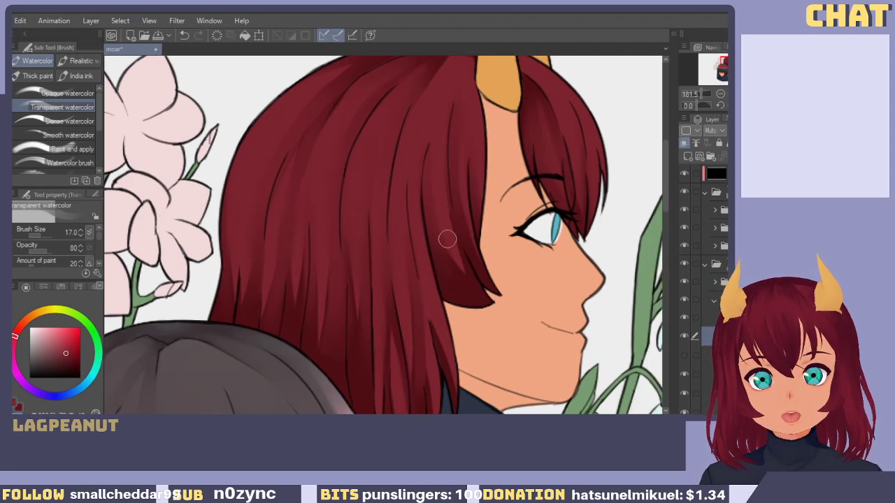
key(ctrl+z)
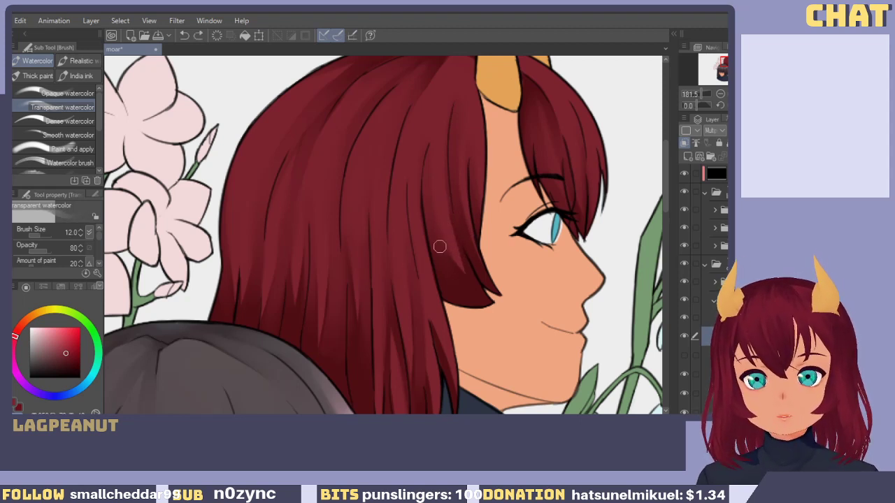
drag(454, 227, 474, 273)
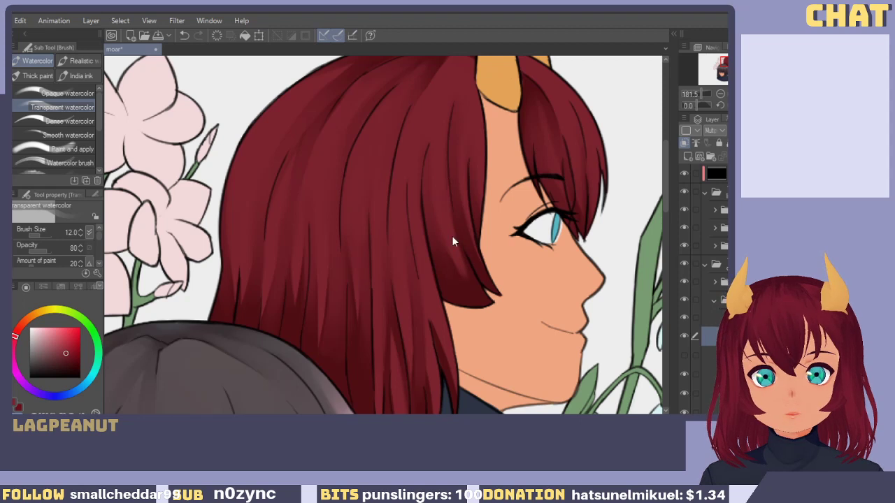
key(ctrl+z)
drag(442, 176, 483, 291)
key(ctrl+z)
drag(447, 197, 478, 290)
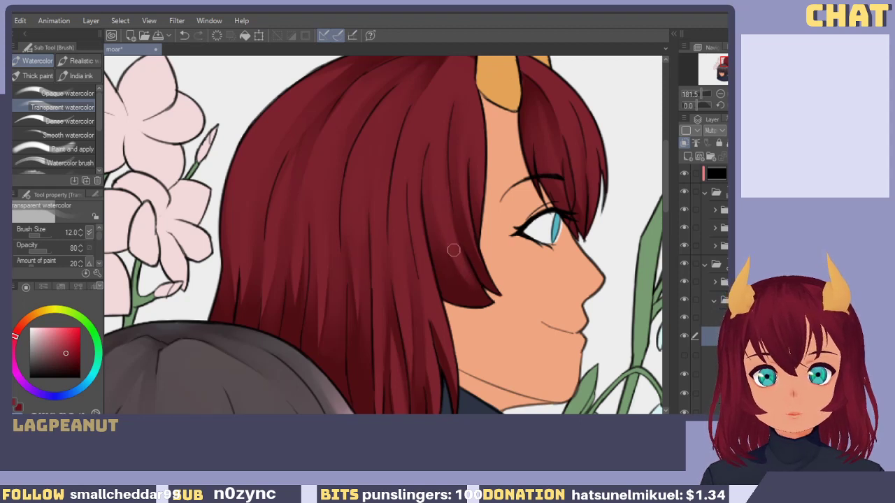
drag(443, 180, 420, 218)
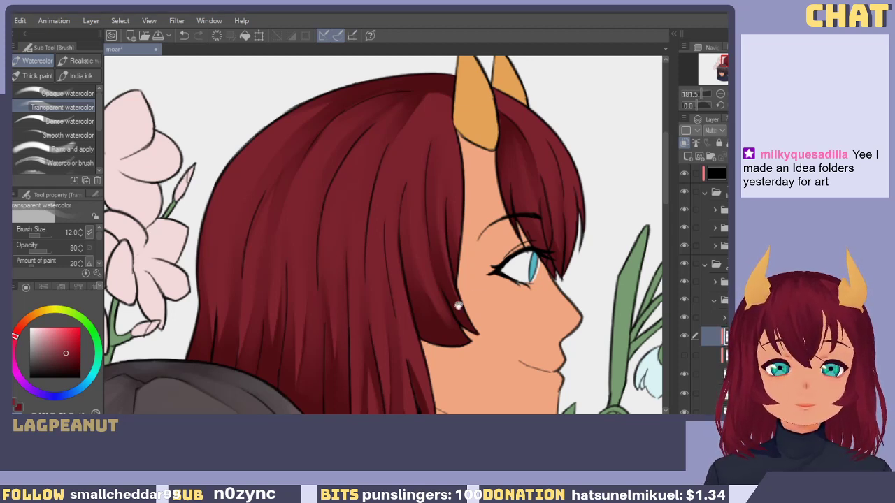
drag(458, 305, 463, 335)
mouse_move(430, 128)
mouse_down()
mouse_move(411, 154)
mouse_move(407, 204)
mouse_move(403, 184)
mouse_move(493, 204)
mouse_up()
key(ctrl+z)
key(ctrl+z)
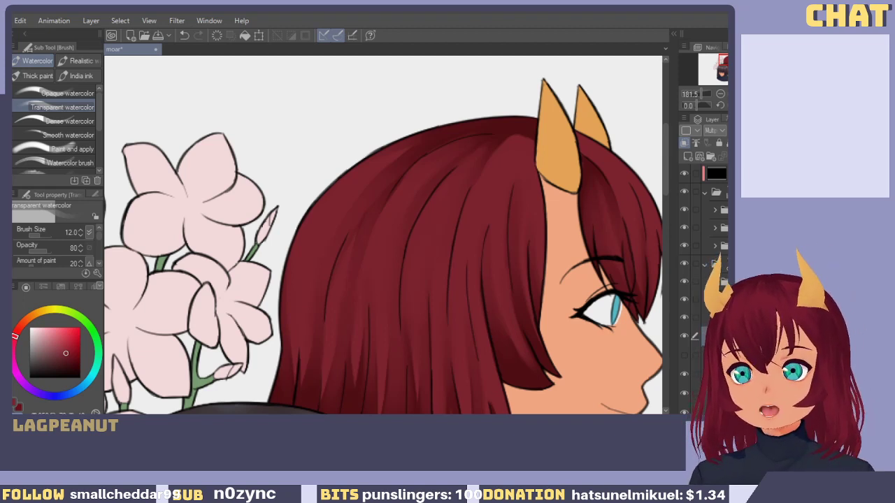
Deepen the shading on the lower back and middle hair strands with long vertical strokes at brush size 17.
scroll(485, 308, up, 2)
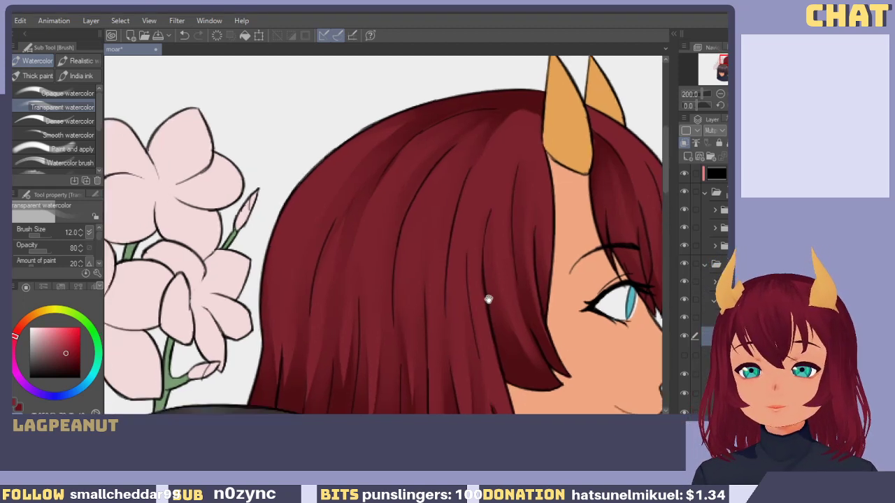
drag(384, 319, 373, 305)
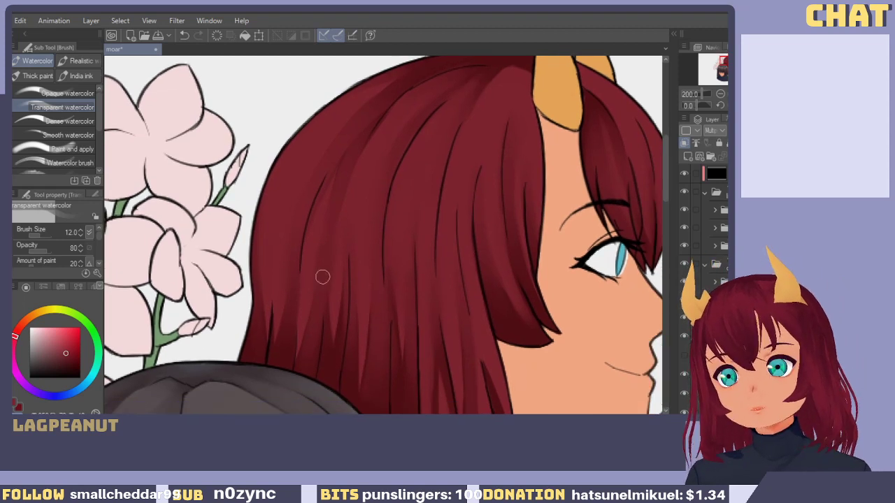
key(bracketright)
key(bracketright)
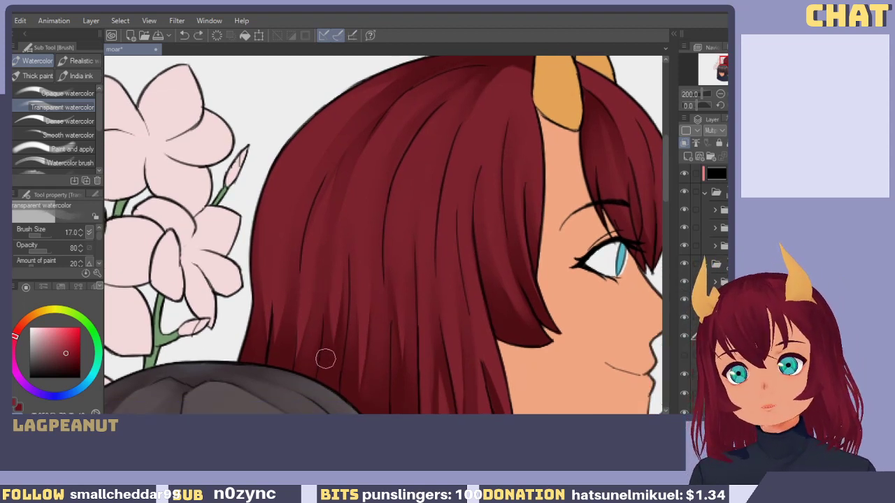
drag(343, 320, 354, 336)
mouse_move(288, 372)
mouse_down()
mouse_move(303, 226)
mouse_move(303, 239)
mouse_up()
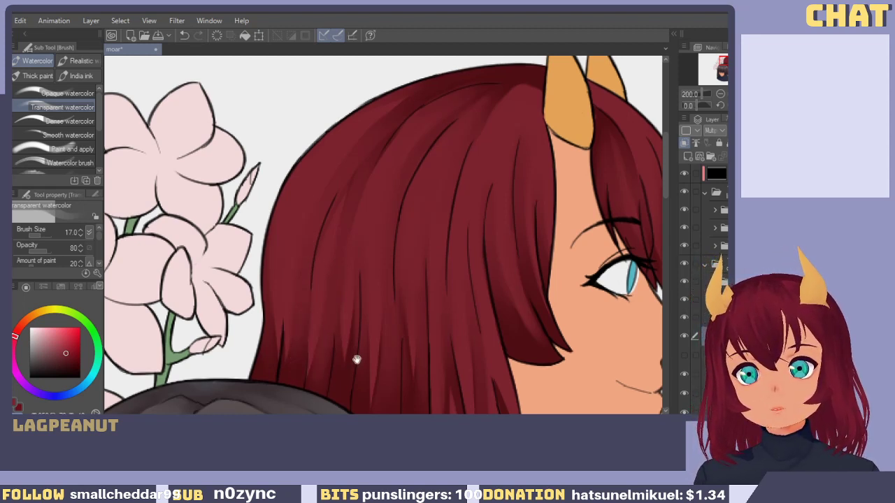
drag(356, 360, 352, 349)
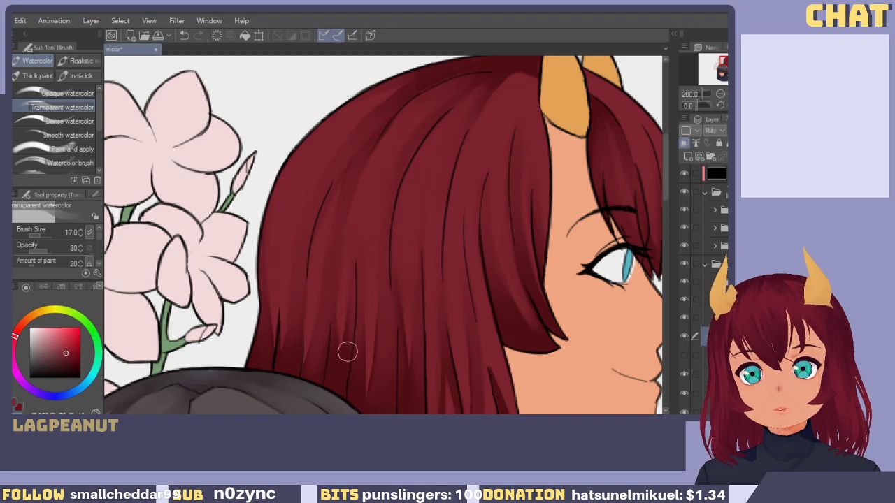
drag(349, 329, 347, 278)
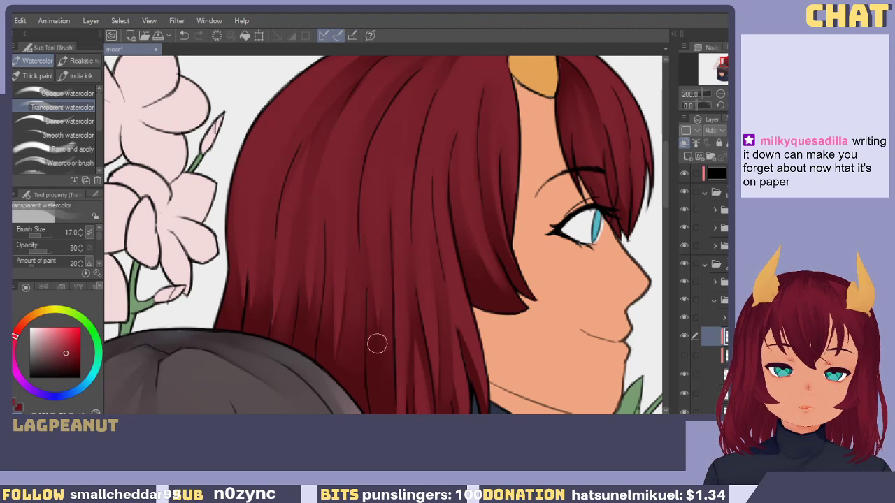
drag(395, 254, 366, 178)
key(ctrl+z)
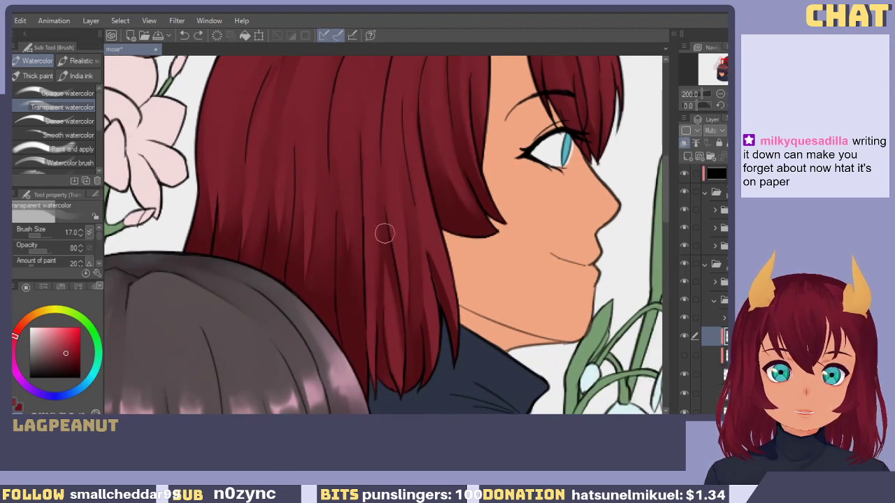
drag(384, 234, 375, 340)
key(bracketleft)
key(bracketleft)
key(bracketleft)
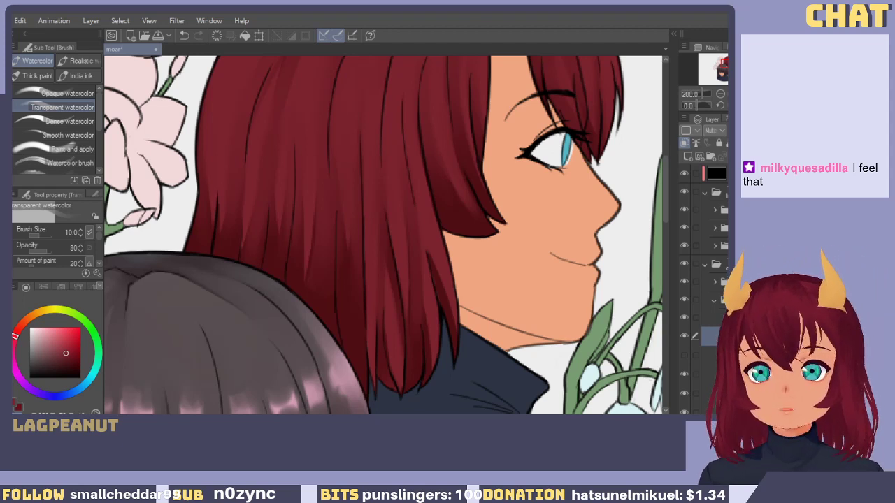
drag(432, 334, 401, 356)
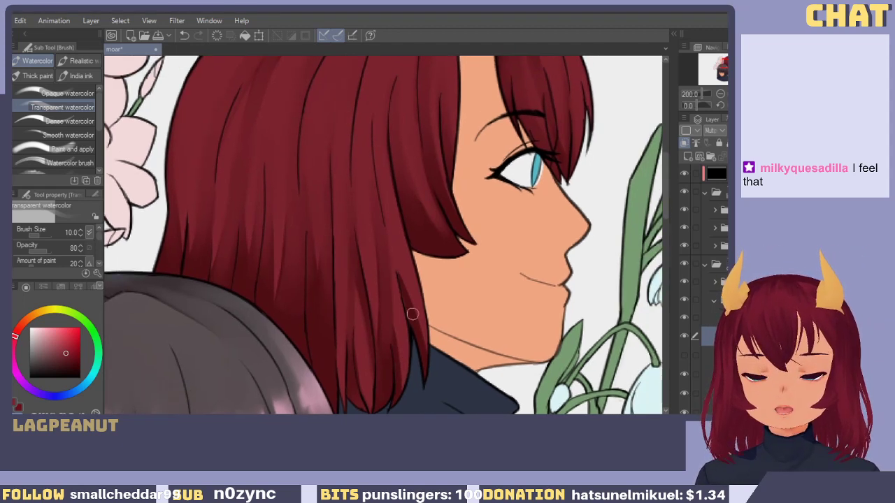
drag(398, 275, 422, 361)
key(ctrl+z)
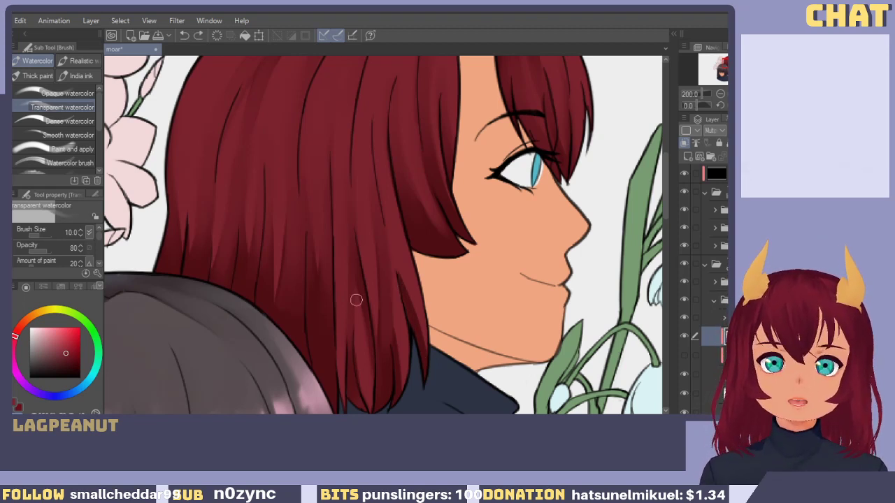
drag(398, 273, 424, 353)
key(ctrl+z)
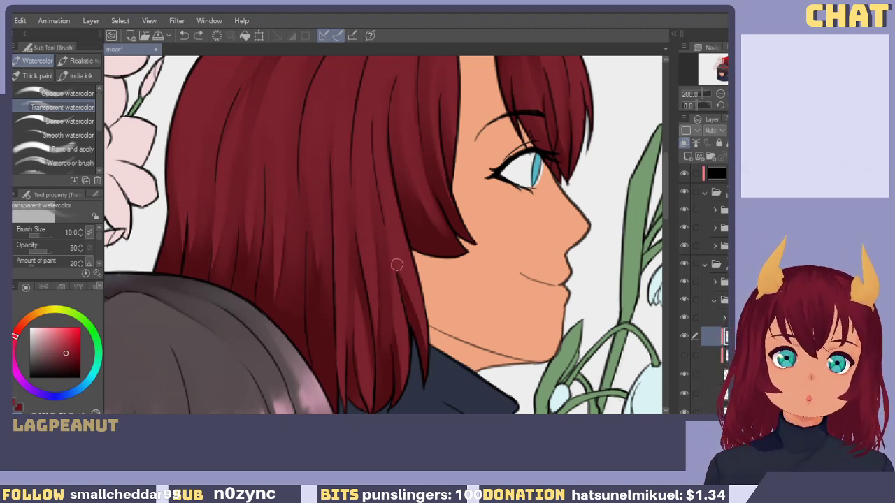
drag(396, 264, 418, 337)
key(ctrl+z)
Shade the pointed hair strand beside the jaw with the transparent watercolor brush at size 12.
key(bracketright)
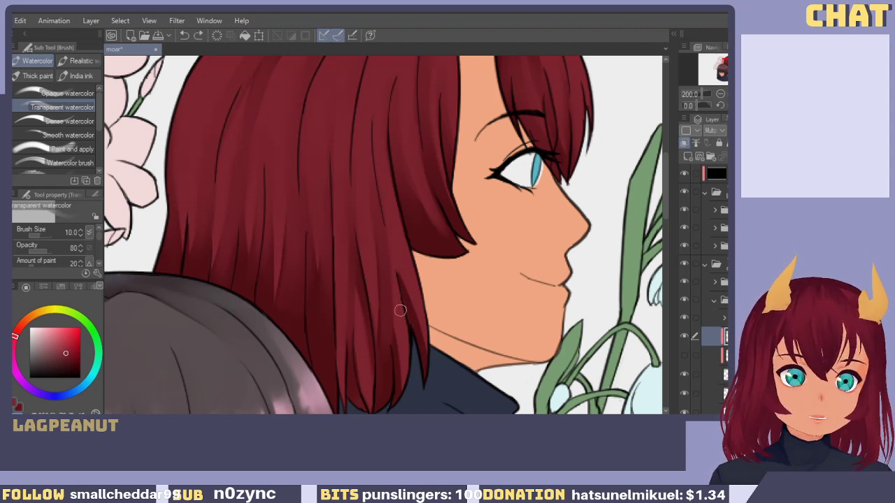
mouse_move(400, 311)
mouse_down()
mouse_move(390, 287)
mouse_move(418, 337)
mouse_up()
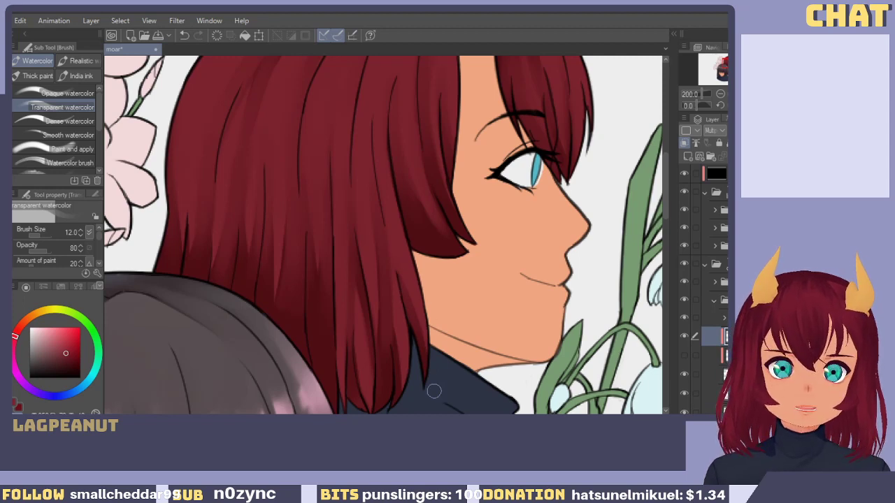
Paint shading along the hair strands on the crown, curving from behind the horn toward the back of the head.
mouse_move(424, 239)
mouse_down()
mouse_move(422, 222)
mouse_move(405, 334)
mouse_move(369, 368)
mouse_move(411, 382)
mouse_up()
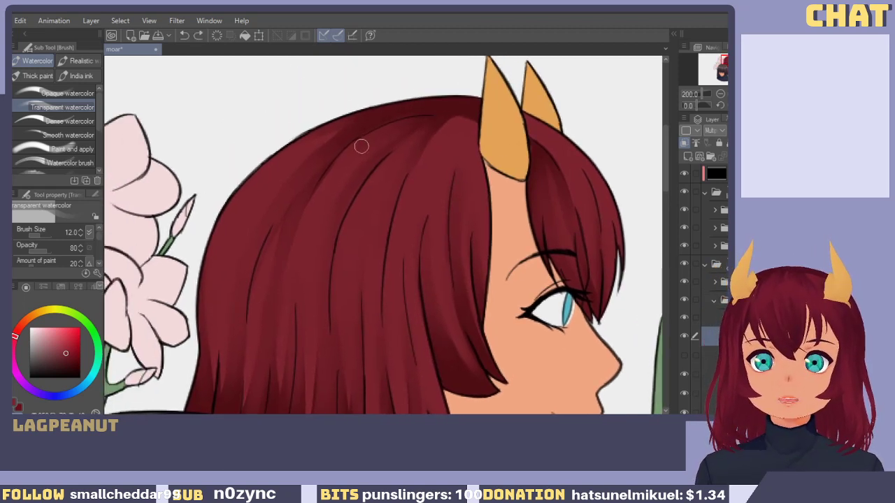
mouse_move(400, 113)
mouse_down()
mouse_move(362, 143)
mouse_move(341, 143)
mouse_move(413, 113)
mouse_up()
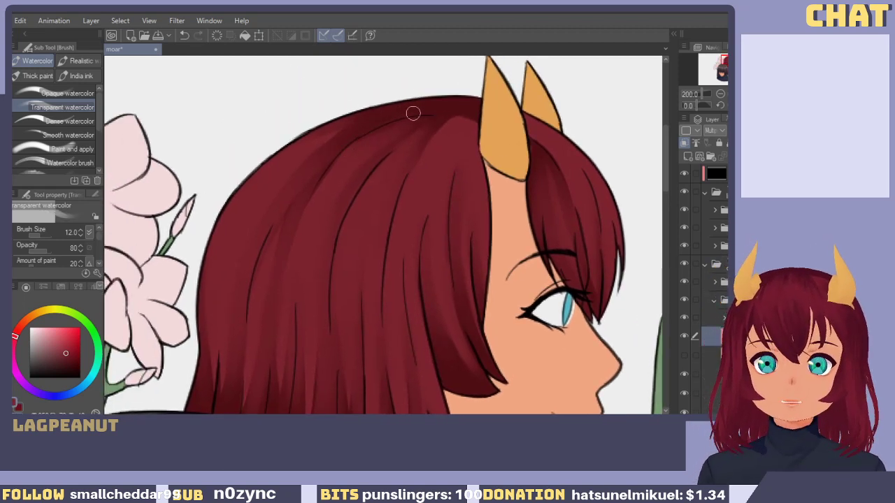
key(ctrl+z)
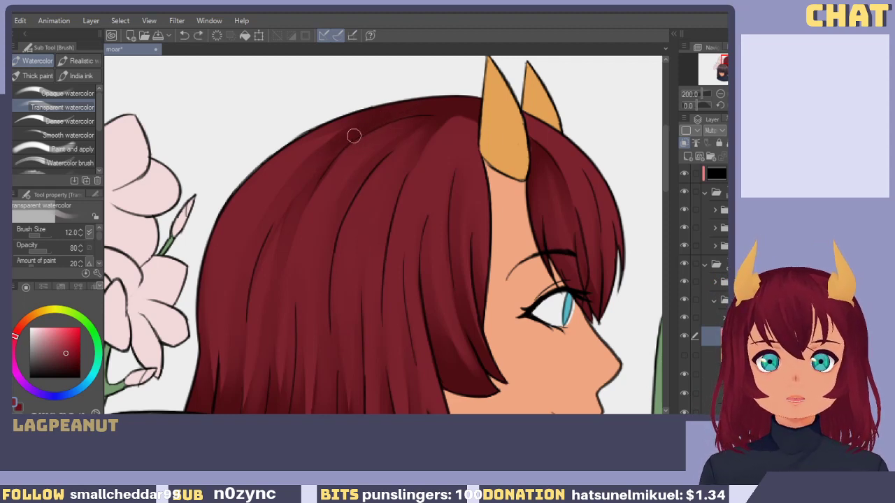
drag(313, 171, 293, 201)
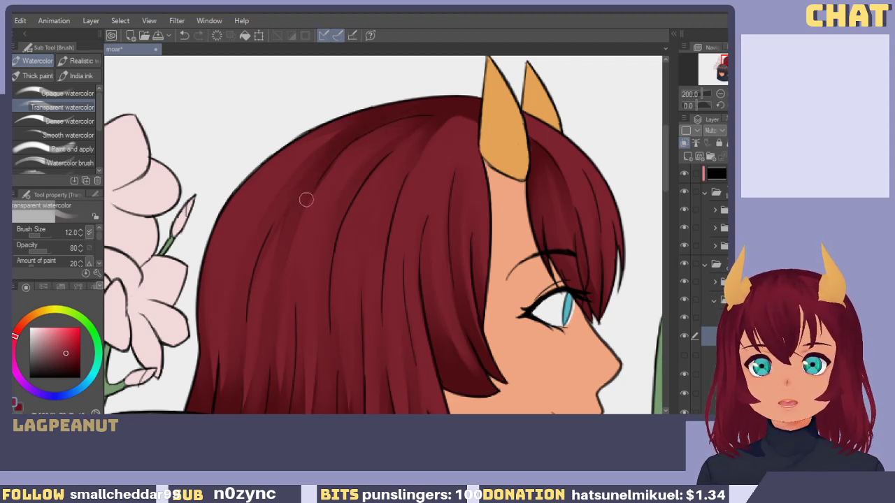
Shade the upper back hair strand with curved strokes from the crown toward the back of the head at brush size 12.
drag(354, 136, 276, 224)
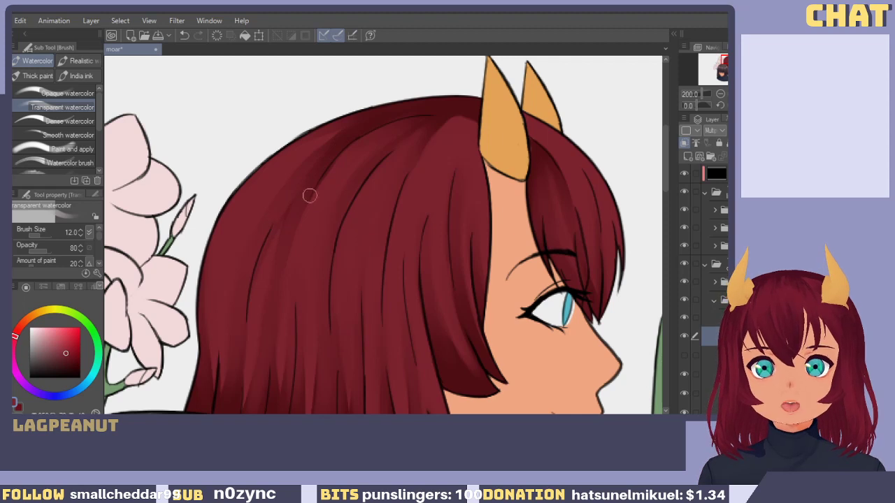
mouse_move(344, 149)
mouse_down()
mouse_move(319, 163)
mouse_move(272, 249)
mouse_up()
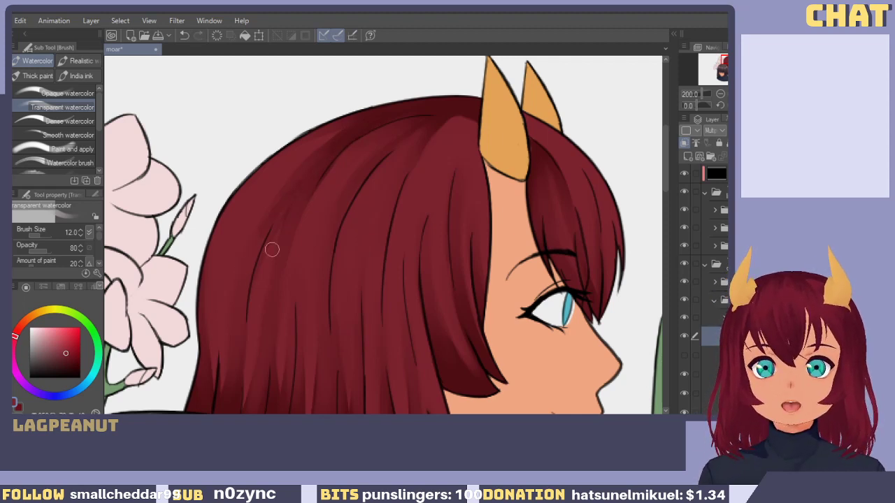
drag(378, 120, 267, 231)
Set the brush size to 15 and deepen the shading along the same upper back strand with a sweeping stroke.
key(bracketright)
key(bracketright)
key(bracketright)
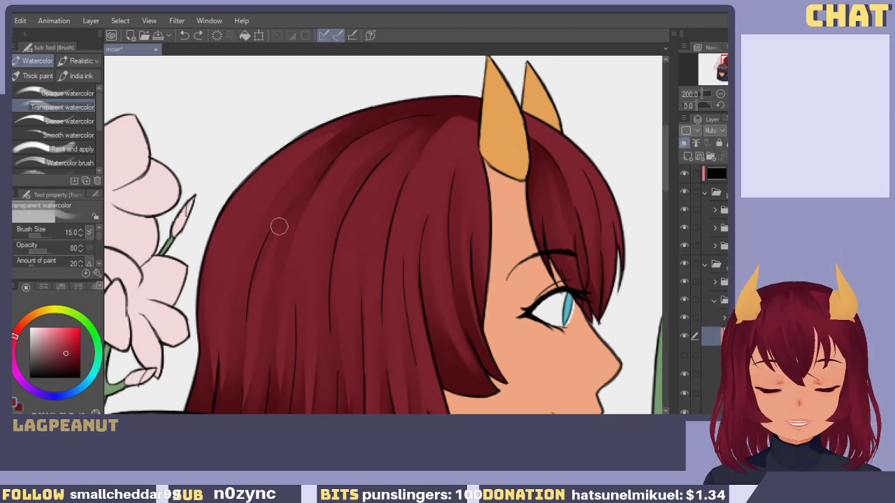
key(bracketleft)
key(bracketleft)
key(bracketleft)
key(bracketleft)
key(bracketright)
key(bracketright)
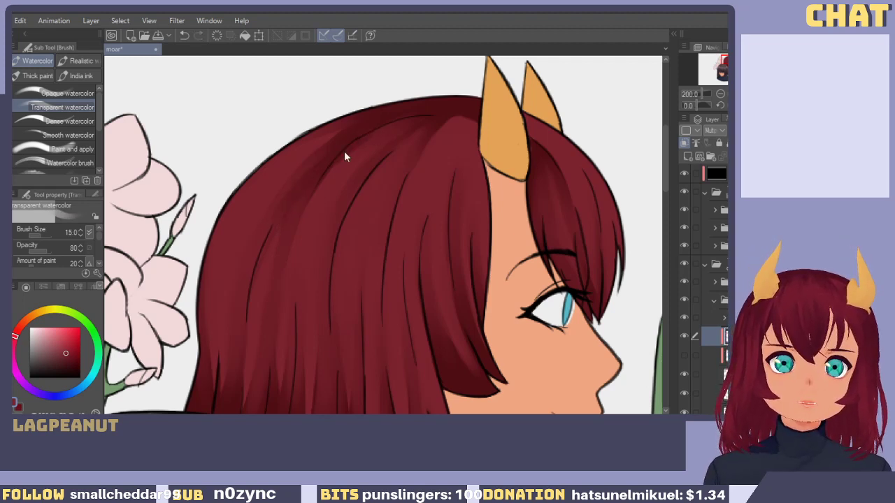
mouse_move(361, 141)
mouse_down()
mouse_move(259, 237)
mouse_move(269, 229)
mouse_up()
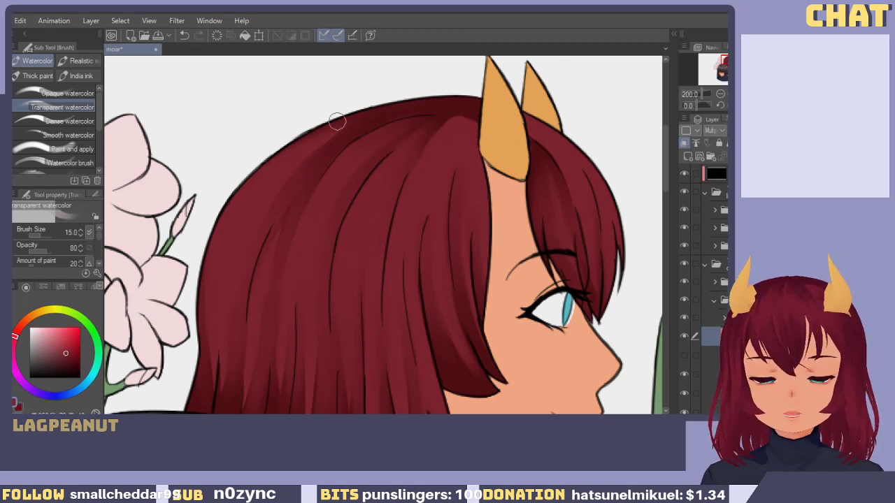
Try to darken the outer edge of the crown behind the horn with strokes following the head's curve.
drag(272, 166, 393, 114)
key(ctrl+z)
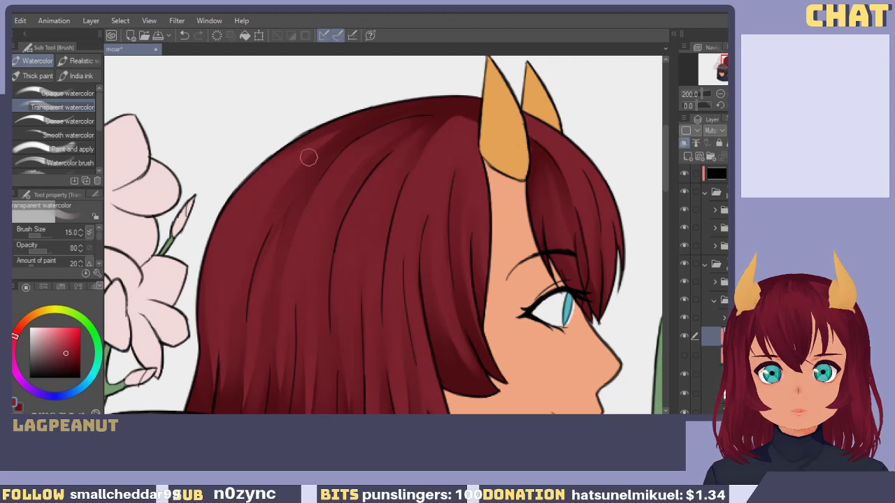
key(ctrl+z)
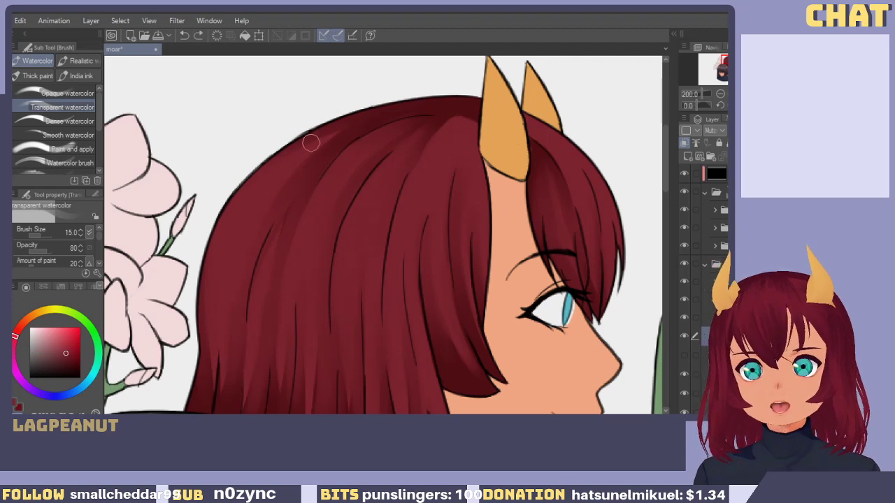
key(ctrl+z)
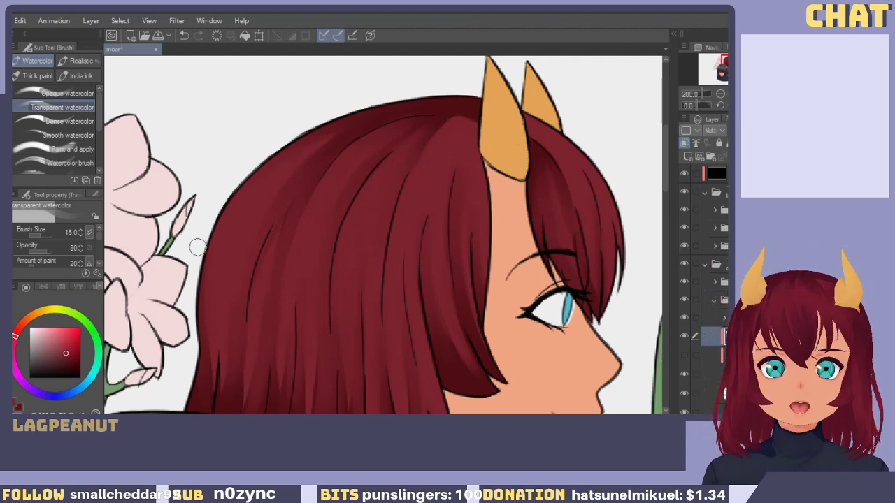
Try to shade the lower strands along the back edge of the hair at brush size 15.
mouse_move(334, 224)
mouse_down()
mouse_move(303, 195)
mouse_move(284, 144)
mouse_move(332, 170)
mouse_move(314, 110)
mouse_up()
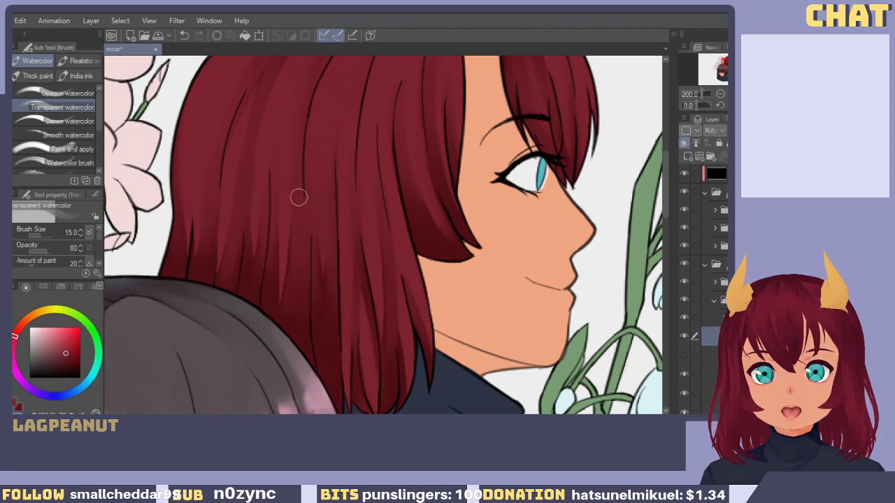
mouse_move(299, 197)
mouse_down()
mouse_move(320, 257)
mouse_move(319, 305)
mouse_up()
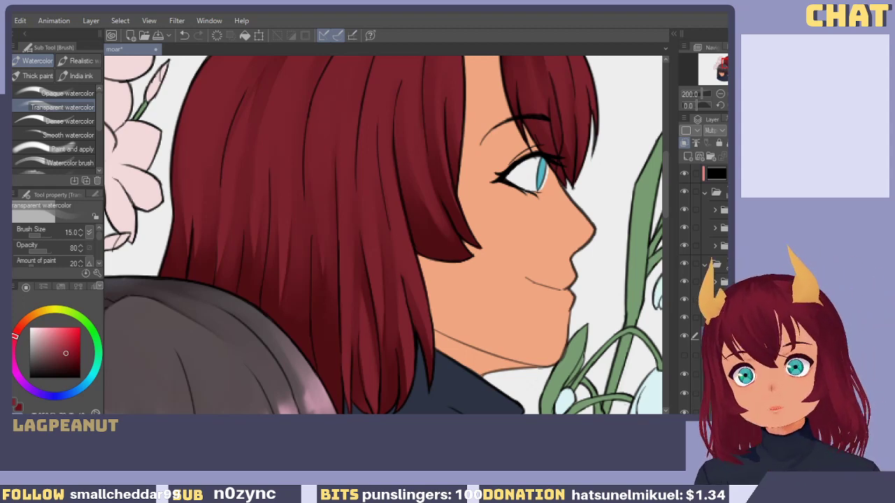
mouse_move(320, 300)
mouse_down()
mouse_move(350, 288)
mouse_move(406, 317)
mouse_up()
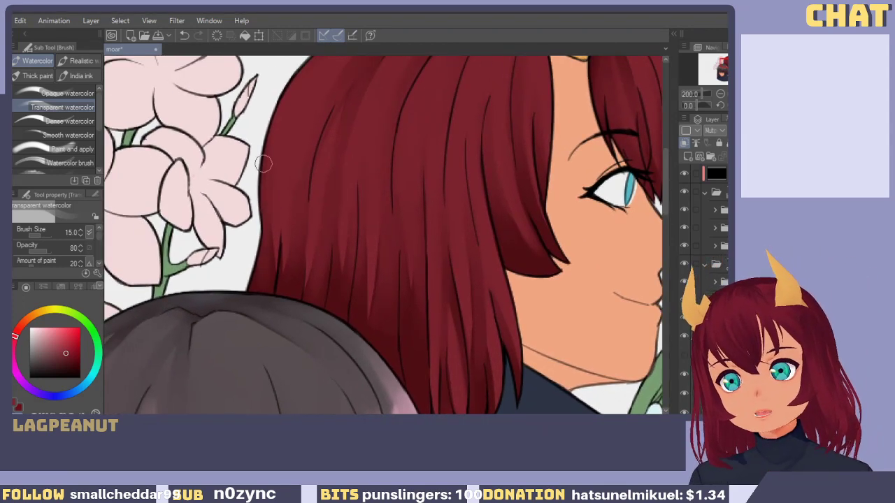
drag(269, 246, 268, 274)
key(ctrl+z)
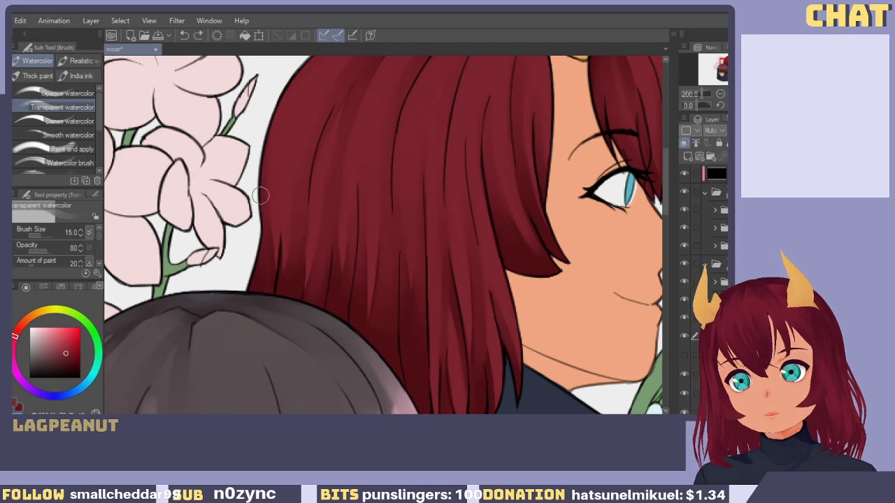
drag(305, 215, 312, 294)
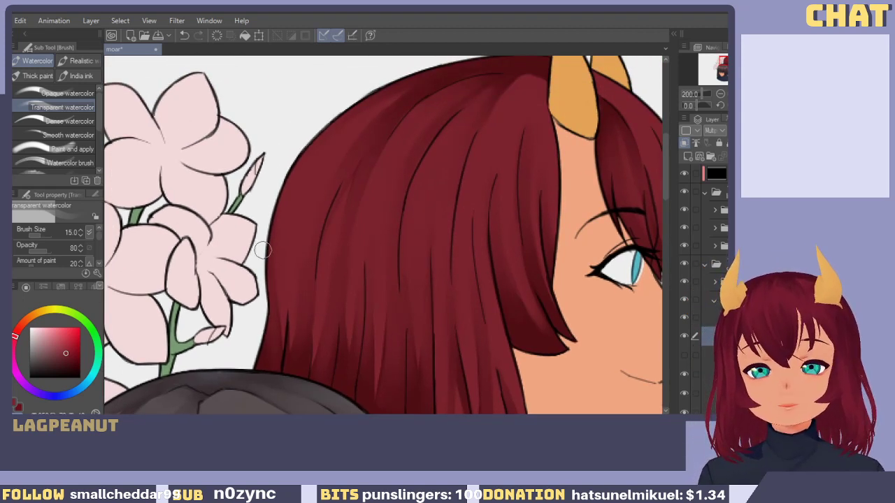
key(ctrl+z)
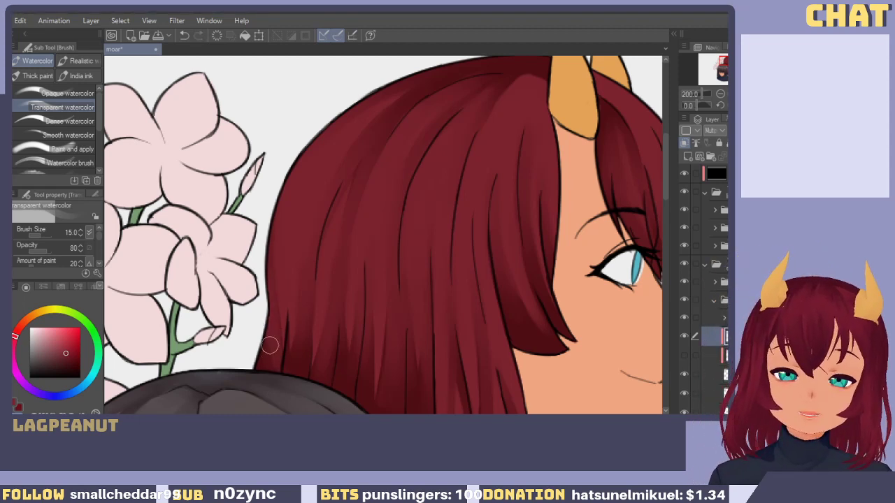
key(ctrl+z)
Shade the lower back strands above the gray-haired head with vertical strokes at brush size 17.
key(])
key(bracketleft)
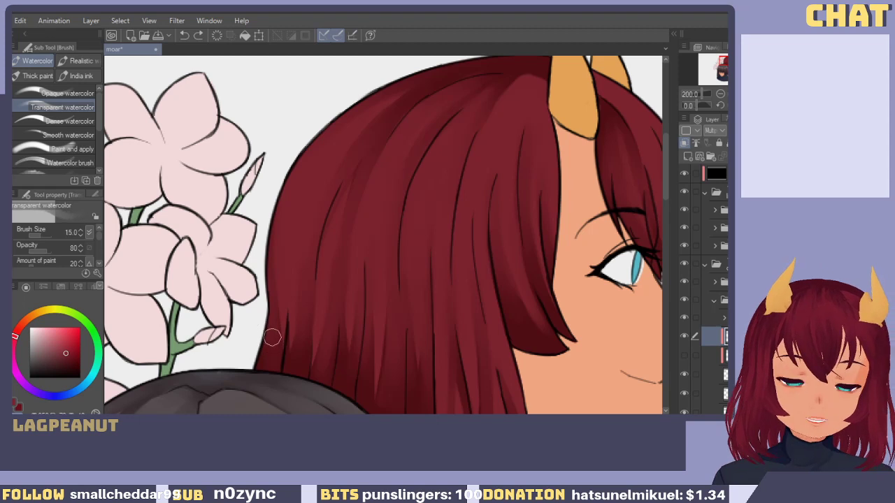
drag(311, 382, 293, 365)
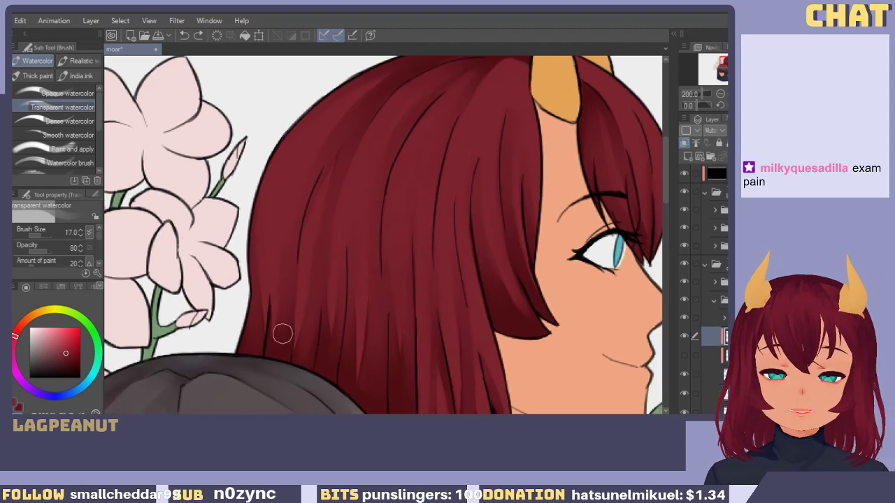
mouse_move(292, 250)
mouse_down()
mouse_move(287, 327)
mouse_move(291, 272)
mouse_move(267, 255)
mouse_up()
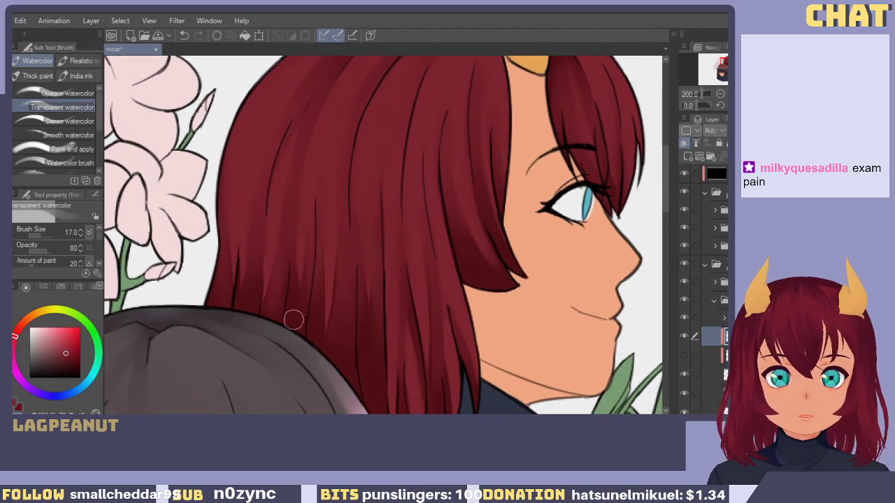
drag(315, 222, 294, 362)
drag(327, 257, 324, 214)
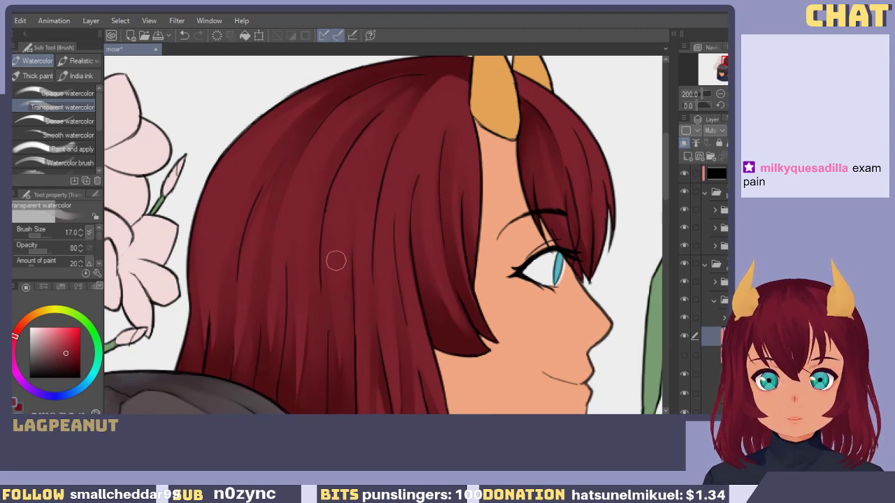
Paint long thin shading strokes down the middle back strands with the brush reduced to size 10.
key(bracketleft)
key(bracketleft)
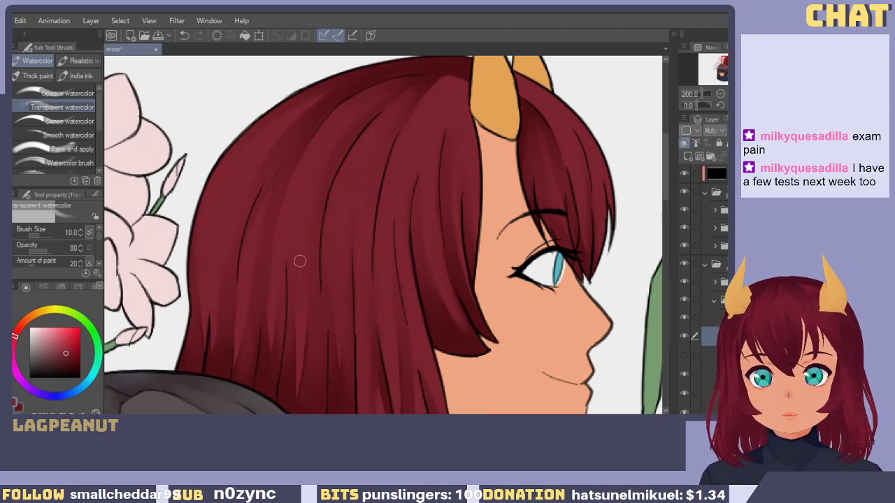
drag(290, 214, 285, 320)
drag(304, 147, 288, 318)
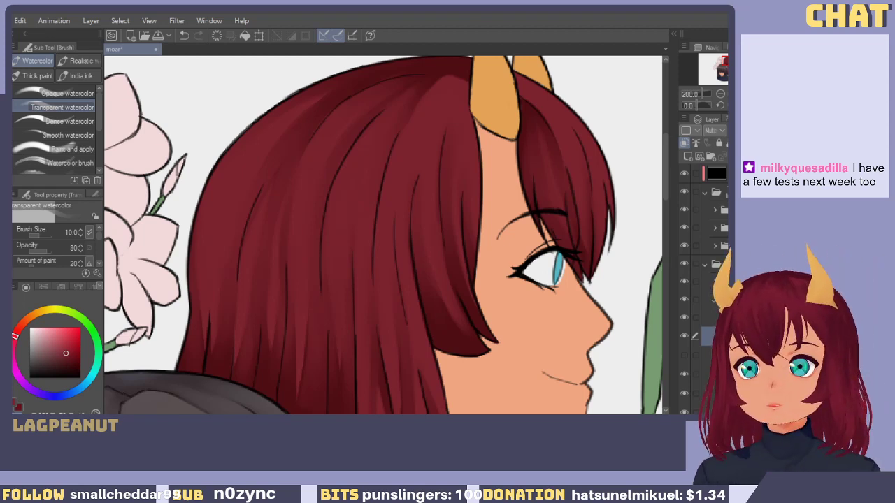
Try to shade the curved side lock beside the cheek at brush sizes 10 and 12.
drag(395, 284, 352, 270)
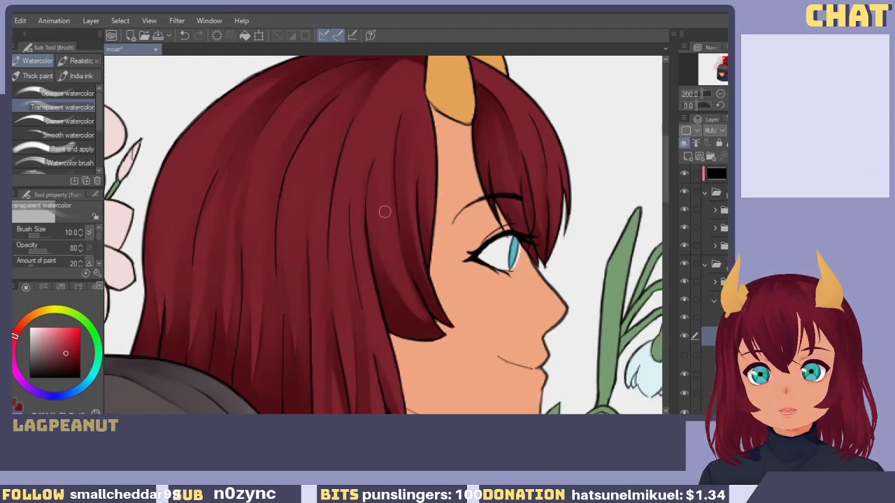
drag(440, 321, 397, 272)
key(ctrl+z)
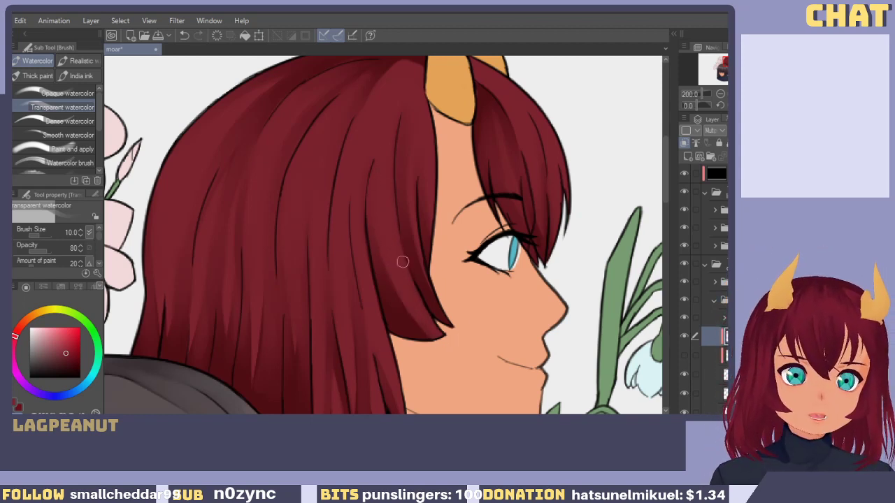
key(bracketright)
key(bracketright)
key(bracketright)
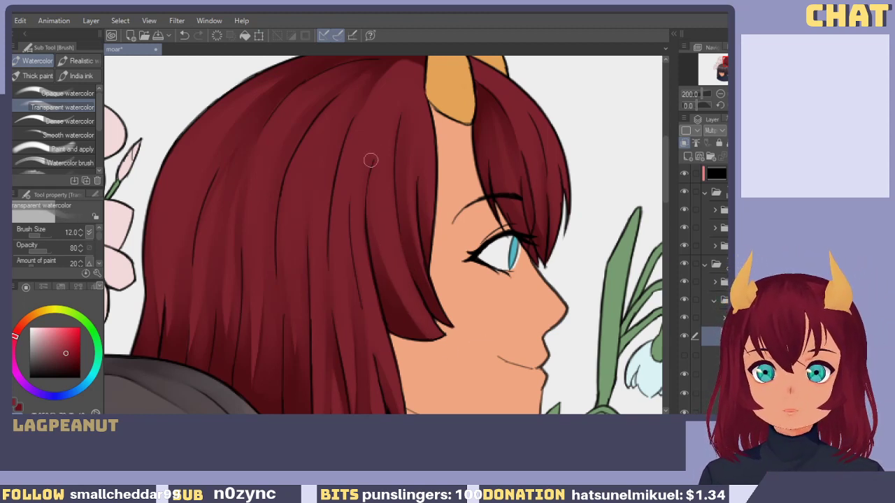
drag(371, 202, 404, 327)
key(ctrl+z)
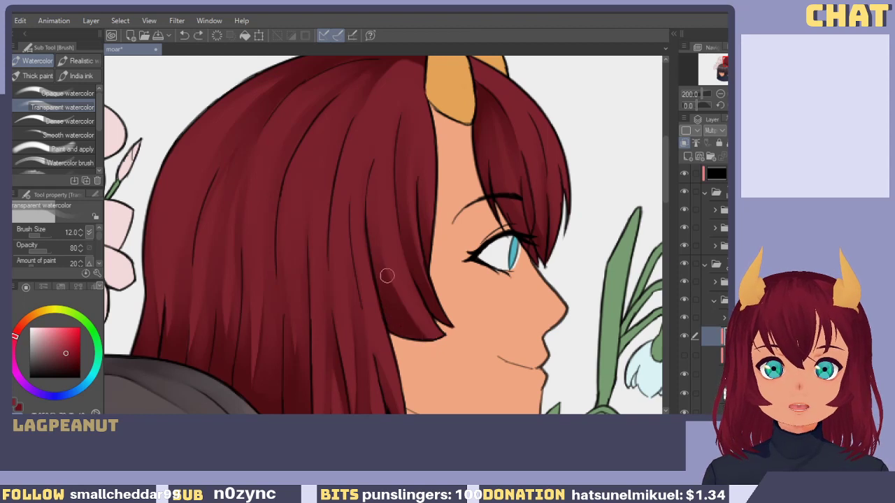
Set the brush size to 15 and shade the rear edge of the curved side lock along its length.
key(bracketright)
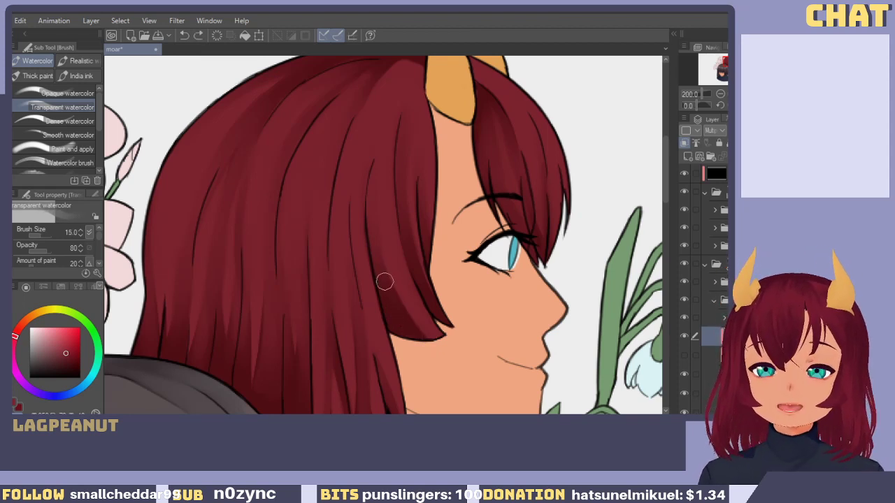
drag(378, 175, 396, 320)
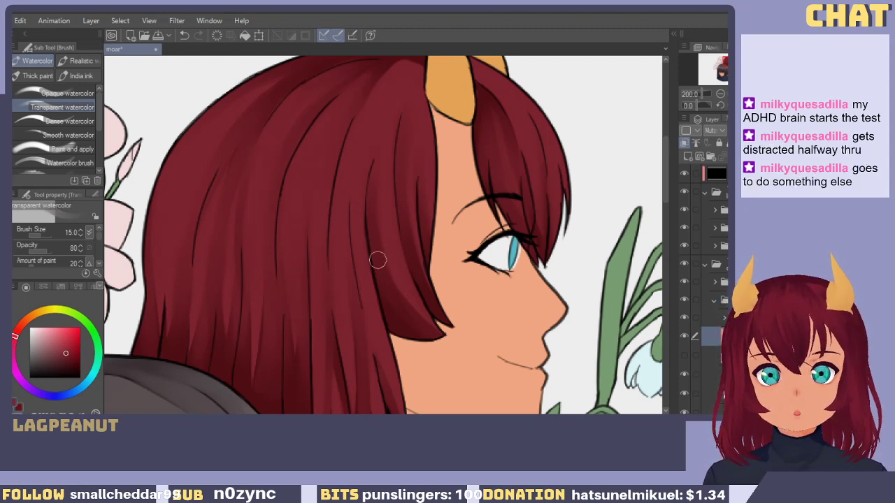
drag(397, 165, 374, 203)
drag(430, 203, 406, 207)
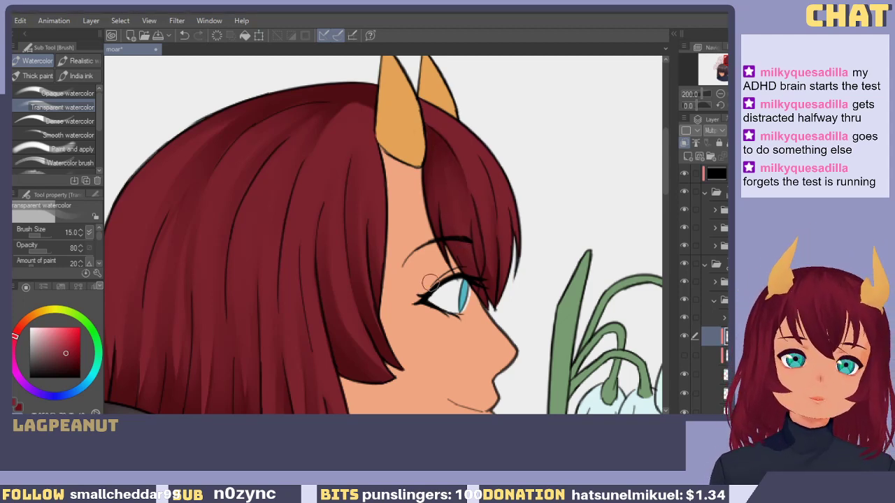
Try to shade the lower middle hair strands above the collar at brush size 15.
mouse_move(363, 323)
mouse_down()
mouse_move(387, 238)
mouse_move(409, 294)
mouse_up()
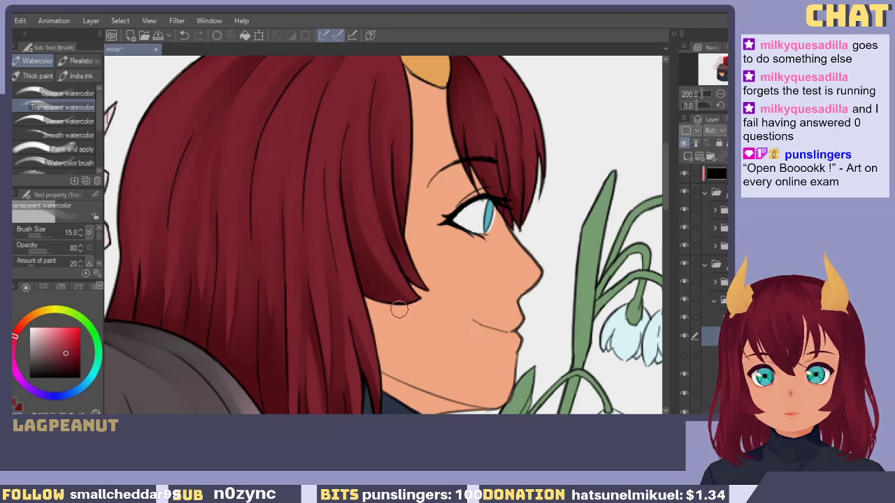
drag(402, 348, 412, 239)
mouse_move(356, 338)
mouse_down()
mouse_move(383, 310)
mouse_move(374, 314)
mouse_up()
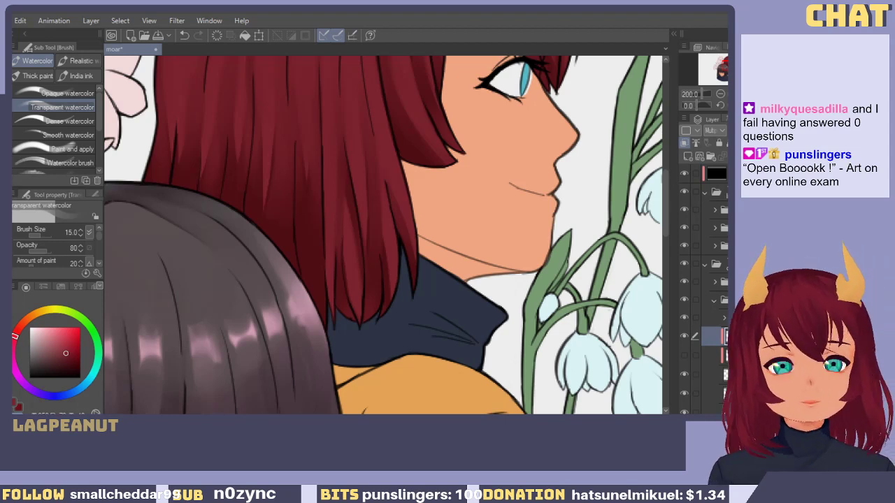
drag(349, 250, 353, 286)
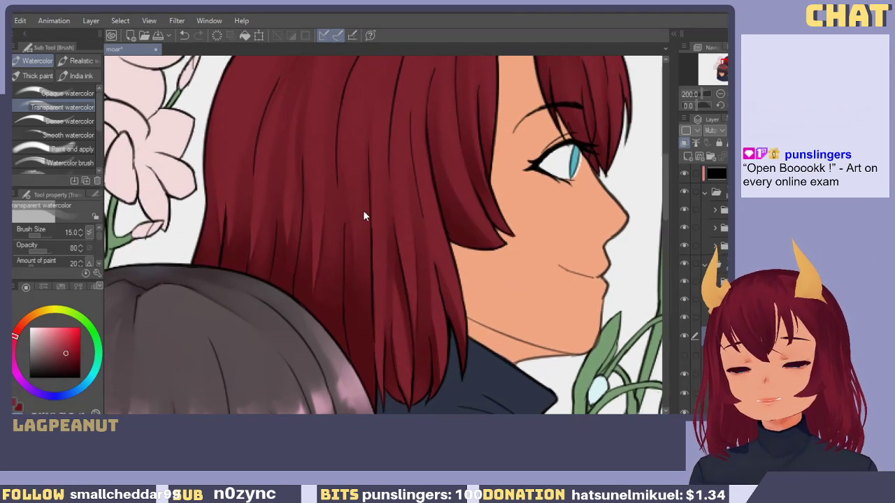
key(ctrl+z)
Set the brush size to 17 and undo the last shading strokes on the middle back strands.
key(bracketright)
key(bracketright)
key(bracketright)
key(bracketleft)
key(bracketleft)
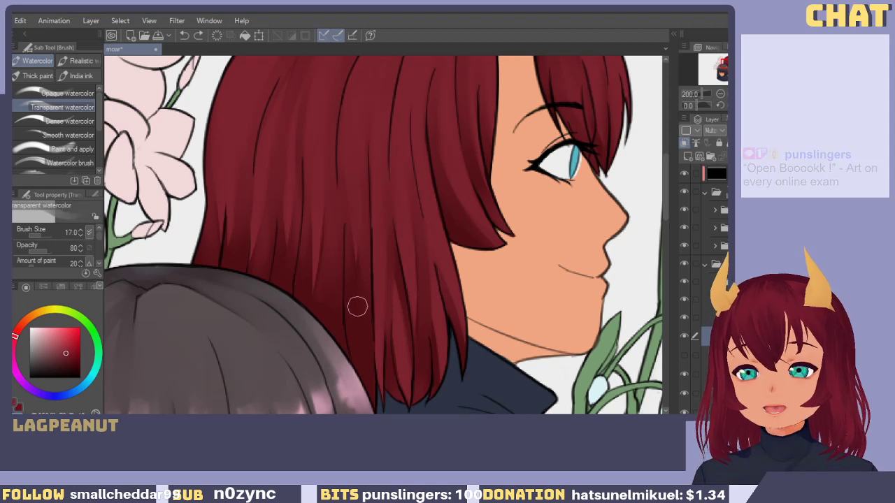
drag(357, 306, 400, 337)
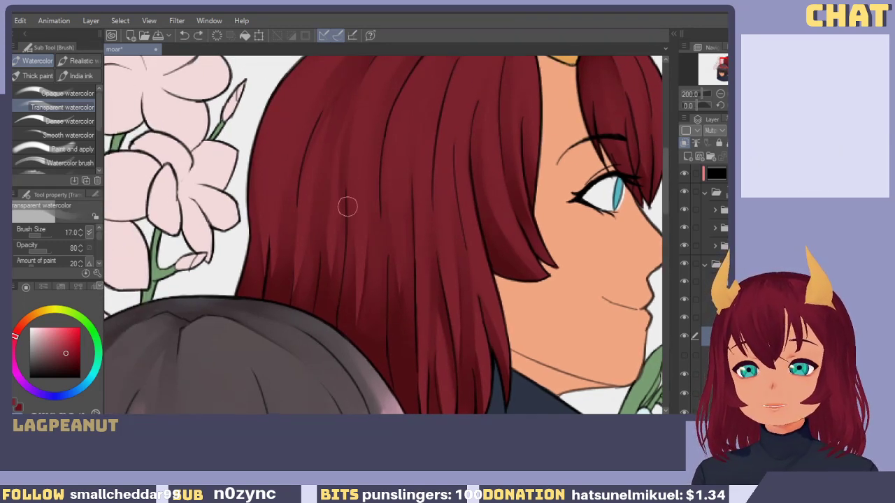
key(ctrl+z)
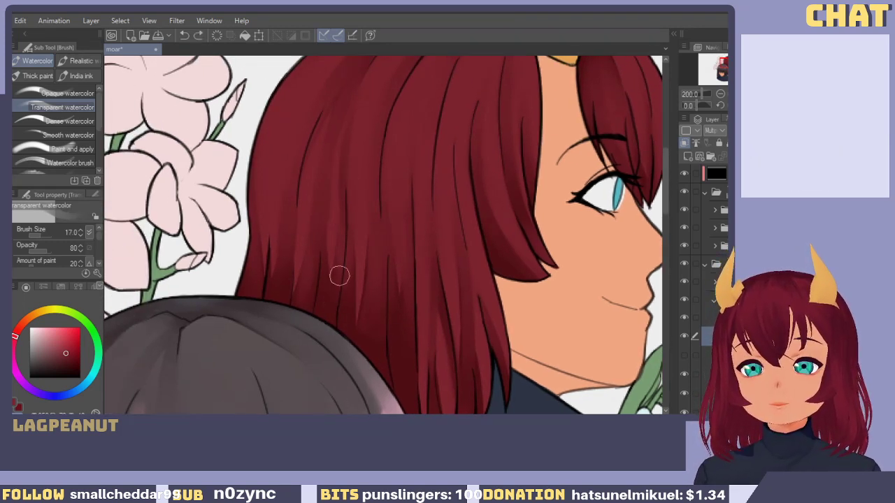
scroll(347, 277, up, 2)
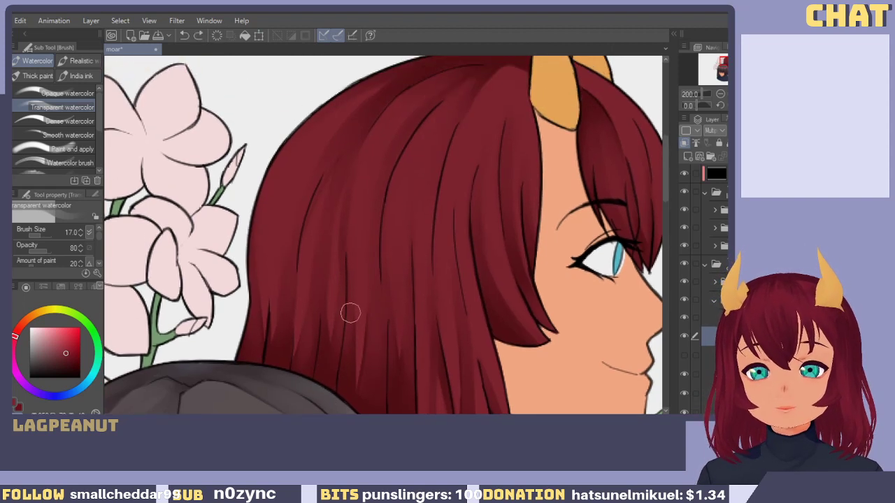
scroll(350, 313, down, 1)
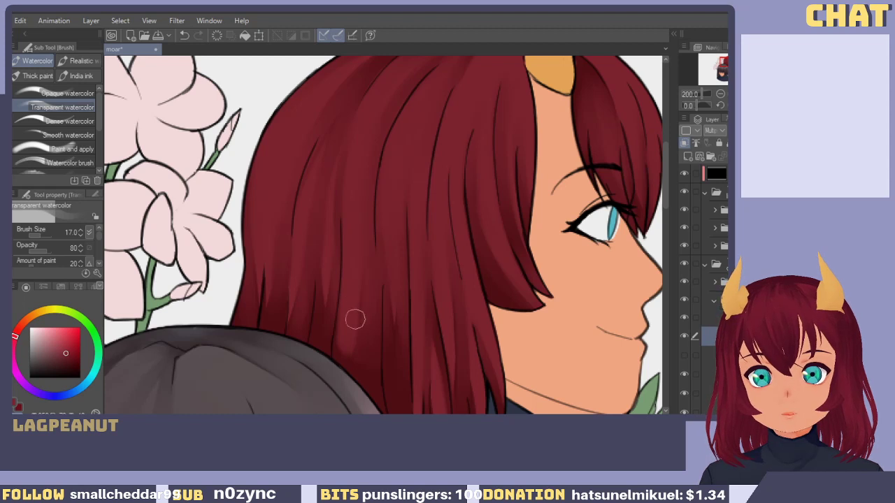
key(ctrl+z)
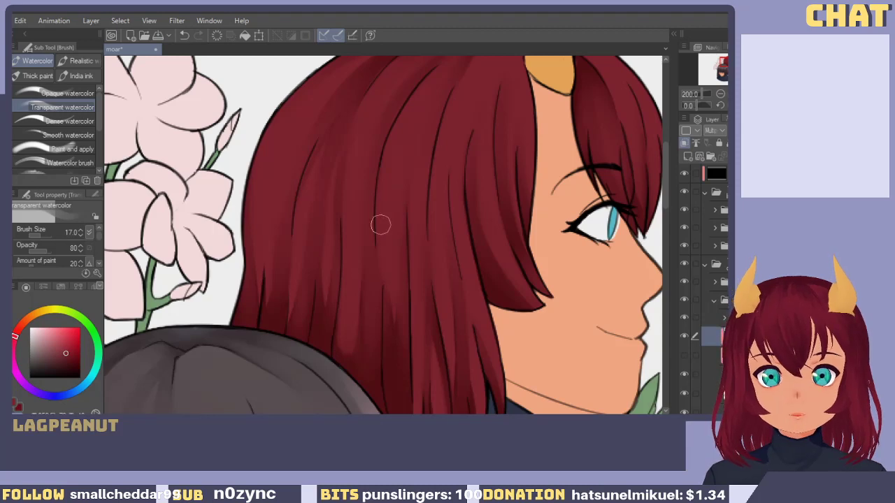
Shade the lower middle back strands beside the dark-haired character's head at brush size 17, undoing the last stroke.
drag(368, 218, 376, 185)
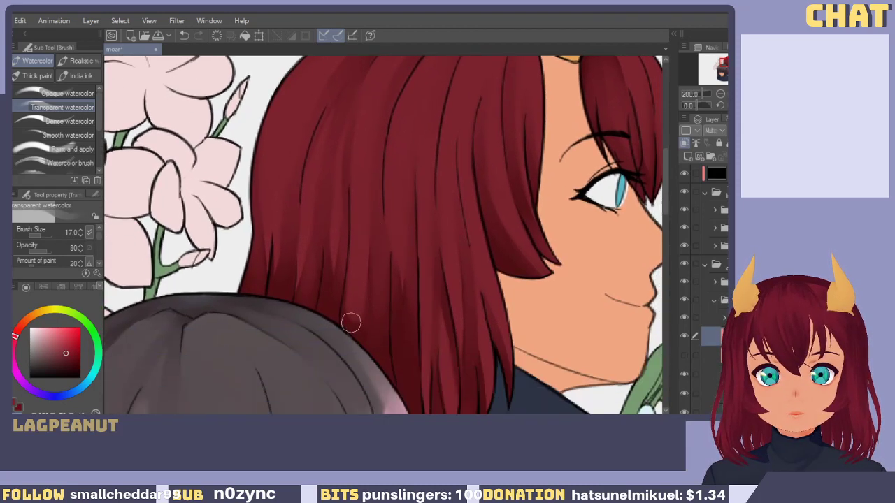
drag(340, 289, 359, 280)
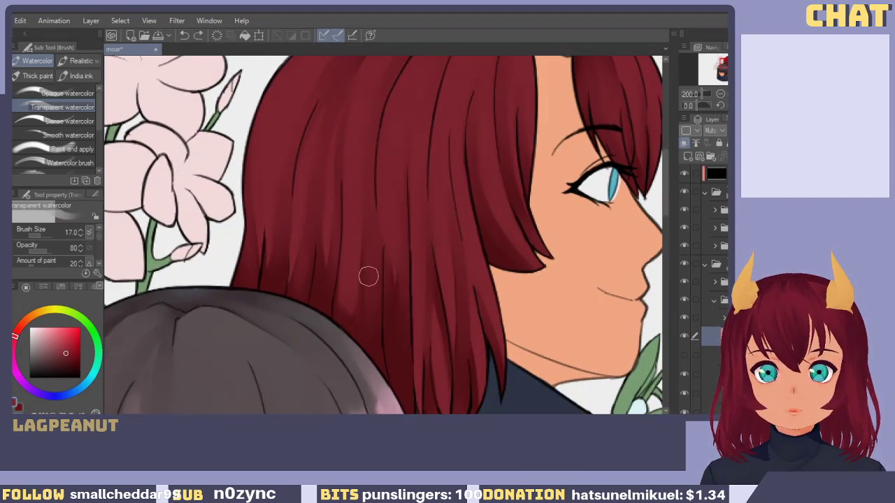
drag(366, 256, 358, 312)
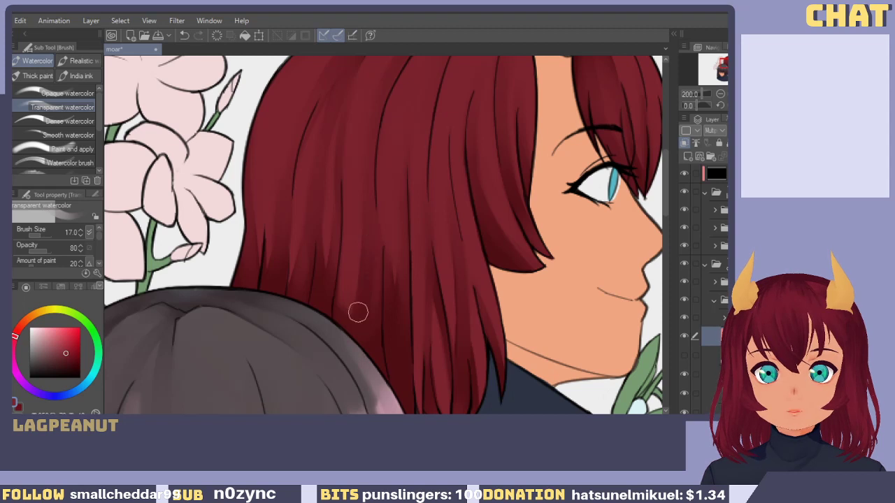
mouse_move(367, 269)
mouse_down()
mouse_move(367, 375)
mouse_move(396, 308)
mouse_up()
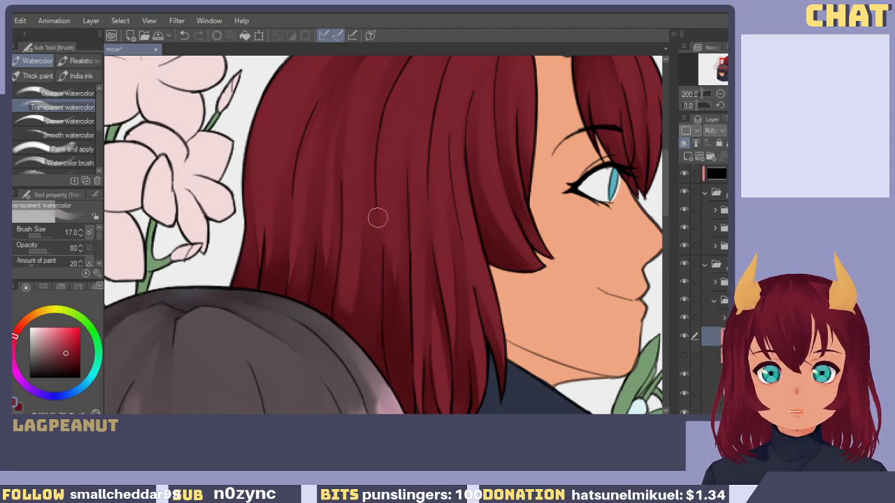
drag(377, 218, 387, 311)
mouse_move(377, 199)
mouse_down()
mouse_move(407, 311)
mouse_move(401, 202)
mouse_move(393, 371)
mouse_up()
key(ctrl+z)
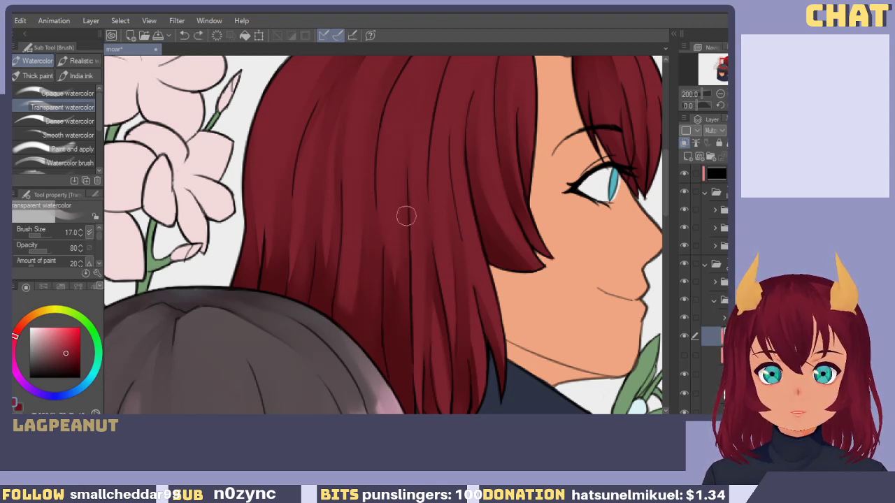
Reduce the brush size to 8 and sample a dark red from the crown strands behind the horn.
drag(409, 335, 392, 372)
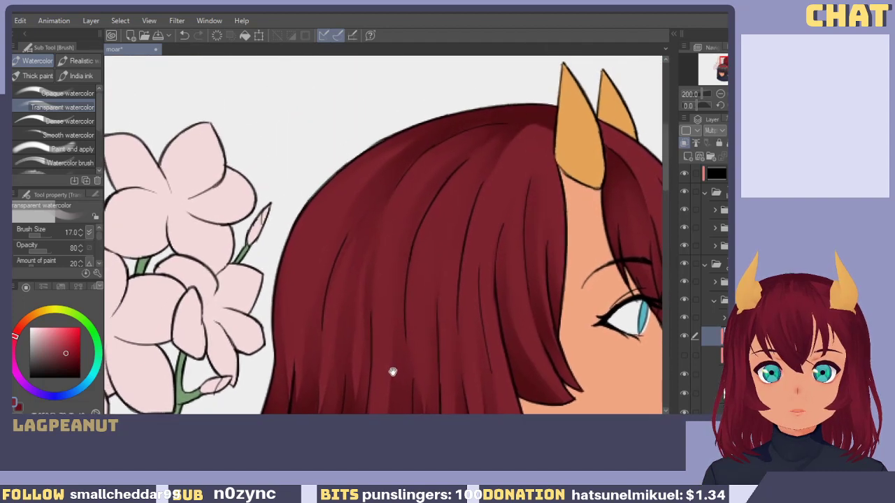
drag(387, 240, 388, 175)
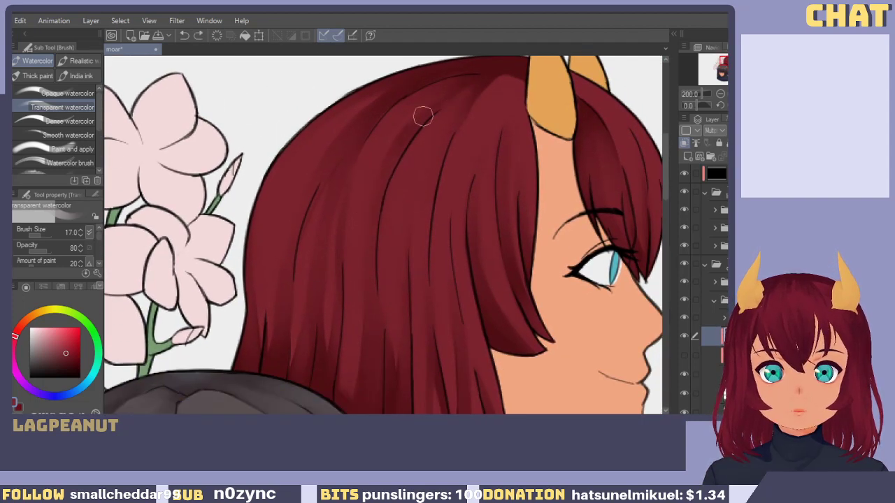
drag(443, 116, 423, 187)
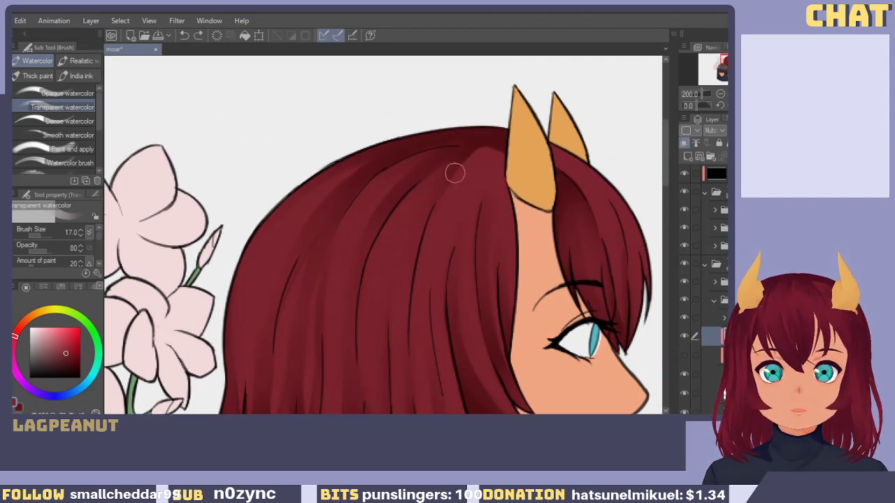
key(bracketleft)
key(bracketleft)
key(bracketleft)
key(bracketleft)
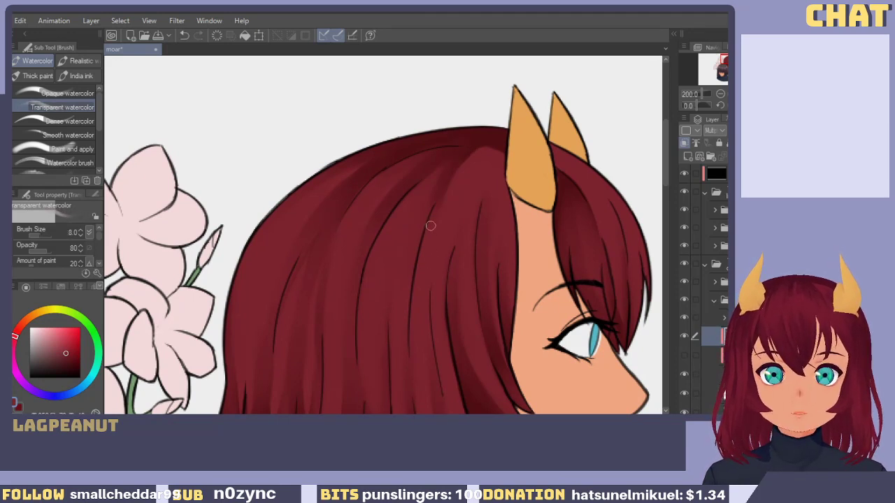
alt+click(418, 221)
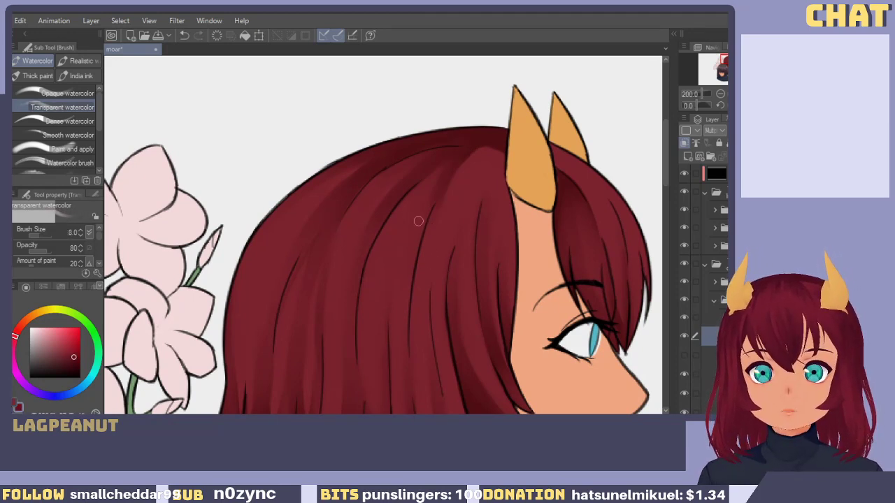
alt+click(457, 197)
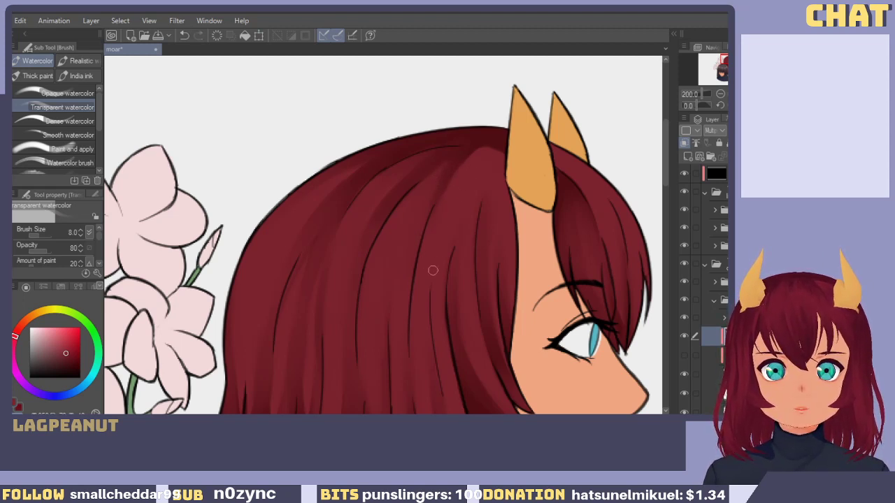
Paint a thin shading stroke on the middle strand beside the lower hair line at brush size 8.
drag(434, 316, 409, 176)
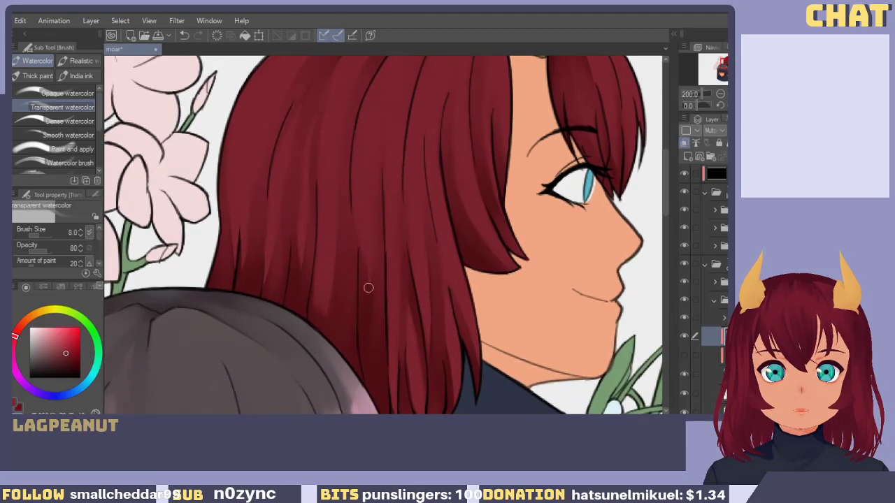
drag(365, 238, 370, 289)
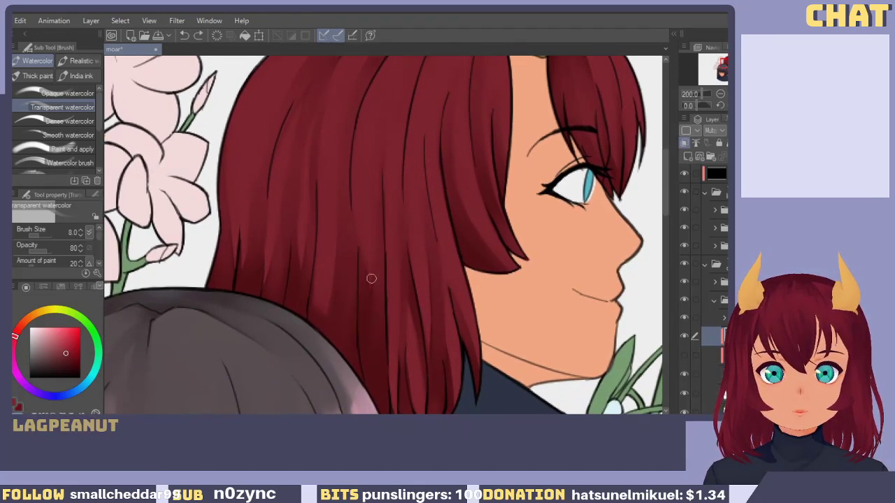
drag(393, 243, 379, 194)
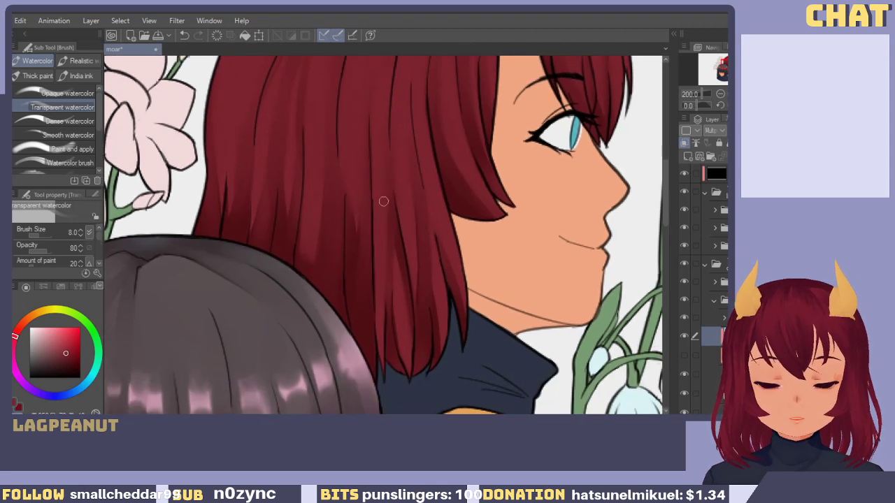
Set the brush size to 12 and darken the lower back strands just above the dark-haired character's head.
key(bracketright)
key(bracketright)
drag(351, 351, 360, 370)
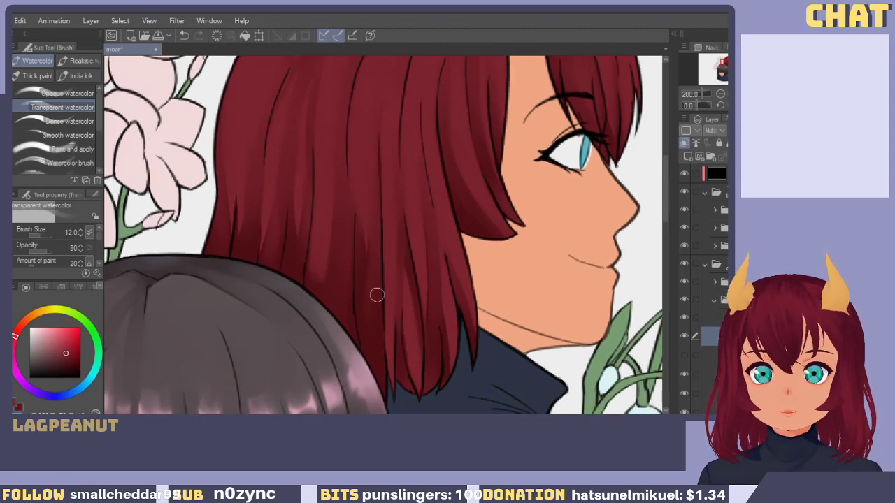
drag(361, 216, 372, 249)
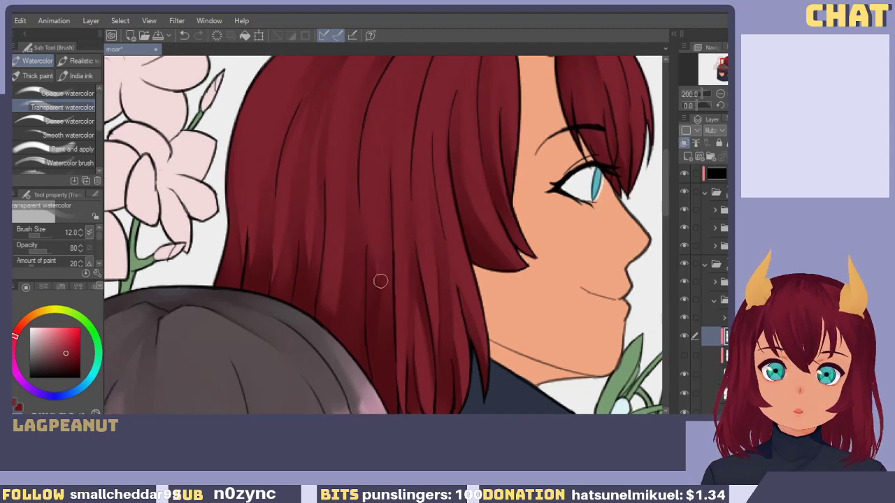
drag(323, 298, 328, 313)
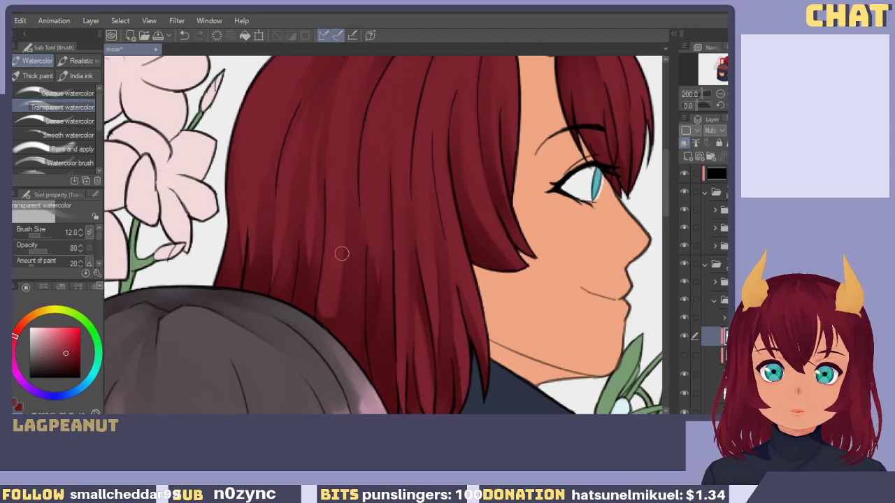
mouse_move(355, 279)
mouse_down()
mouse_move(373, 340)
mouse_move(361, 313)
mouse_up()
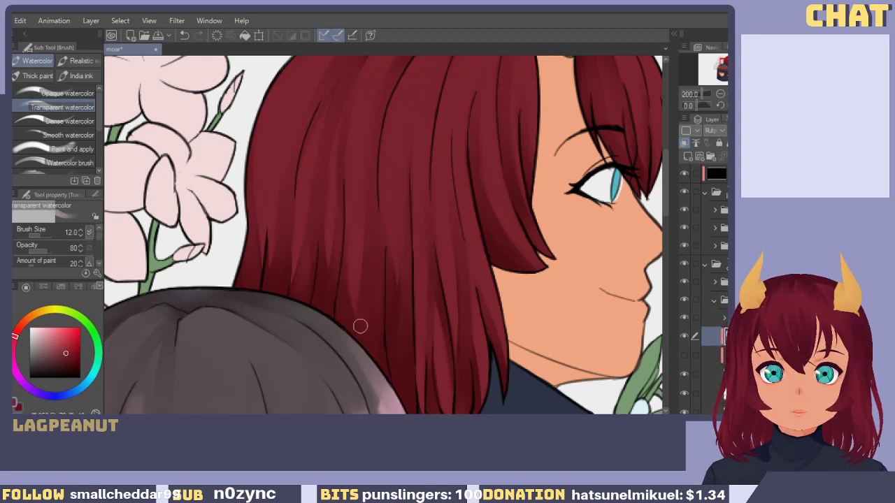
drag(358, 320, 375, 269)
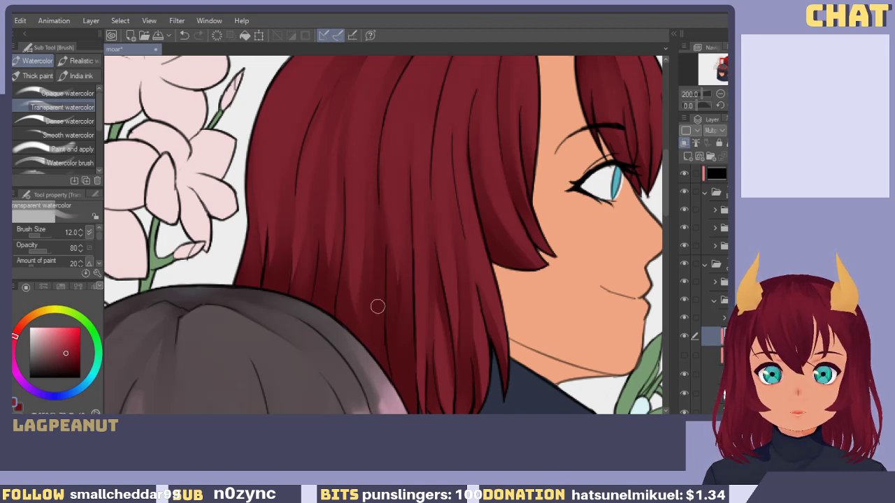
Set the brush size to 15 and try to shade the middle back strand.
drag(389, 284, 388, 332)
key(])
key(])
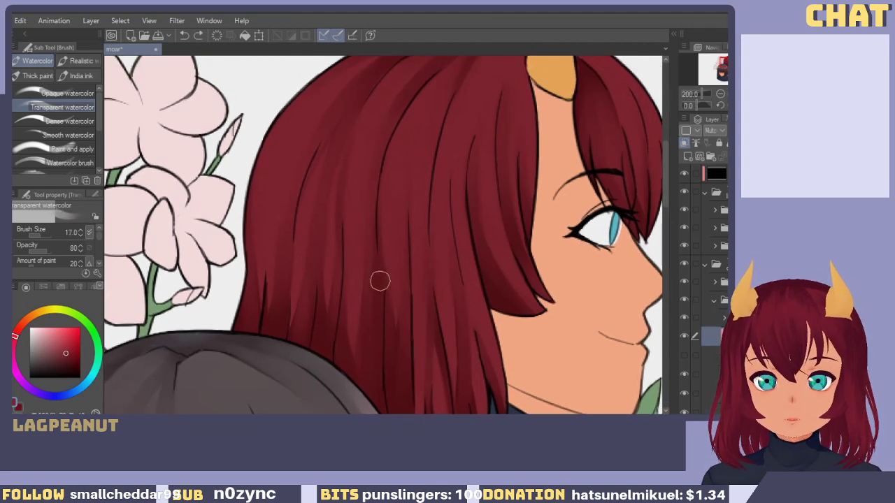
key([)
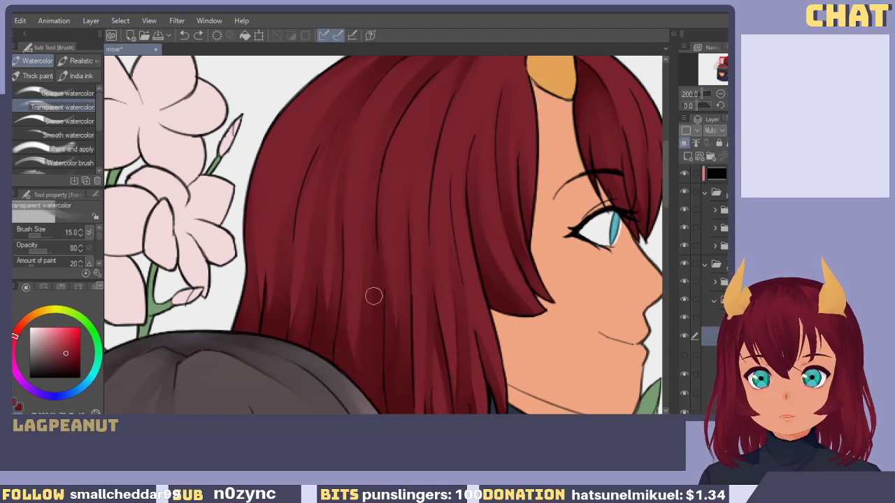
drag(373, 296, 369, 310)
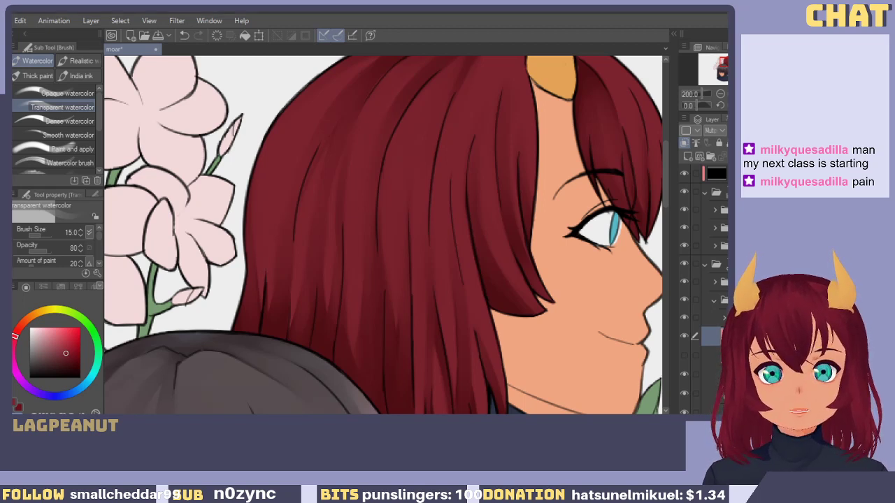
key(ctrl+z)
Shade the rear strands along the hair line from the upper back of the head downward.
drag(377, 268, 362, 297)
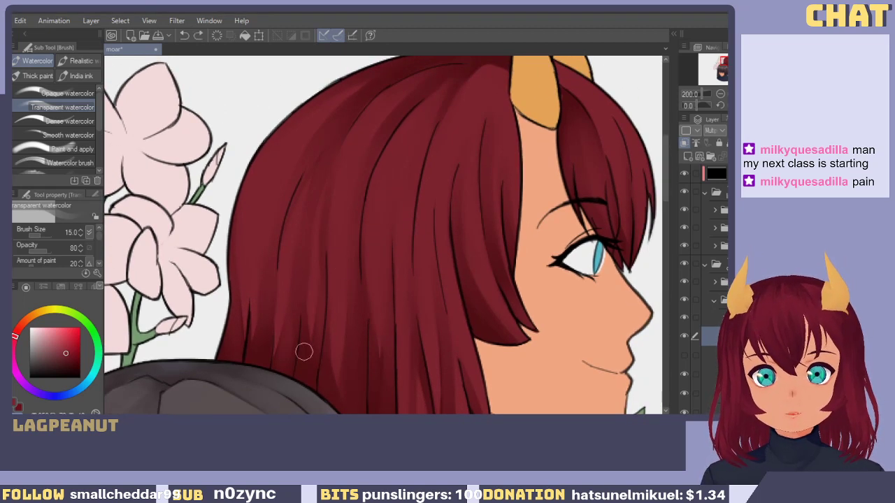
key(ctrl+y)
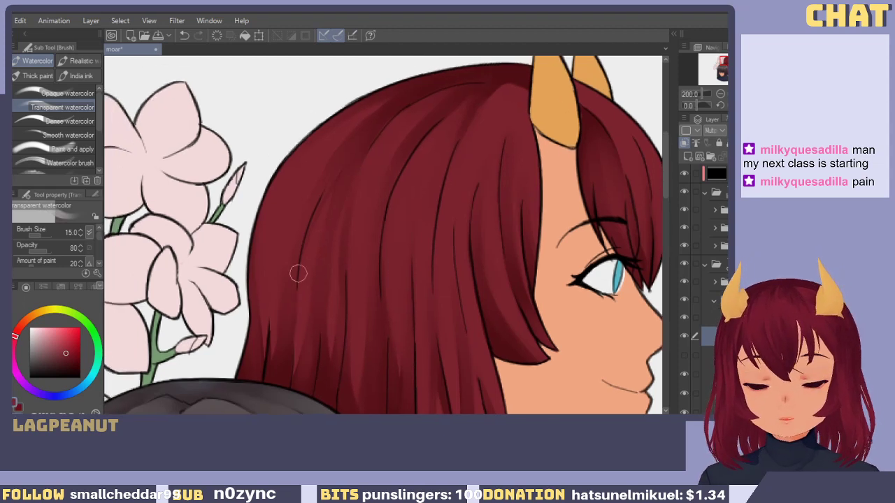
key(ctrl+z)
mouse_move(321, 174)
mouse_down()
mouse_move(273, 315)
mouse_move(295, 285)
mouse_up()
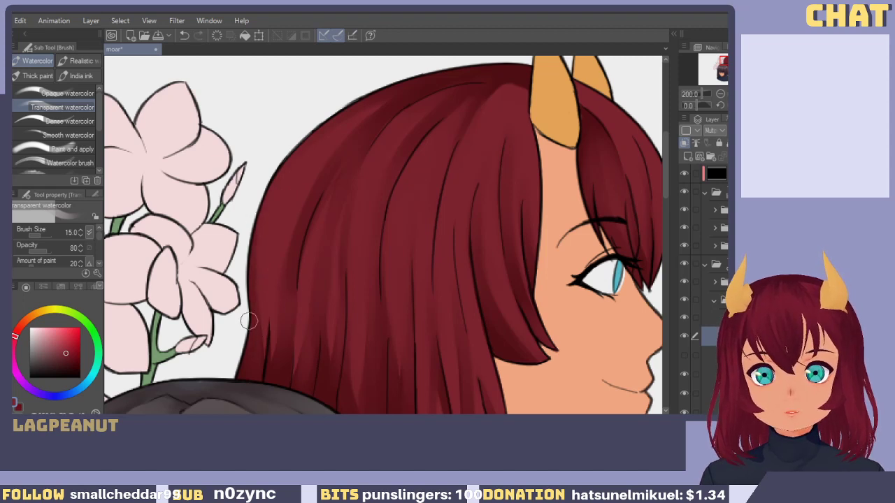
scroll(259, 315, down, 2)
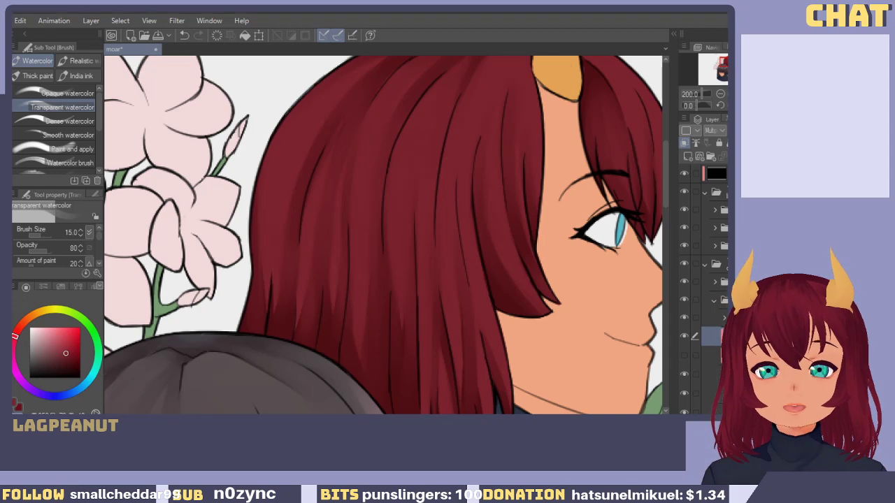
Examine the dark-haired character's hair layers by toggling individual layers' visibility.
drag(417, 301, 363, 253)
scroll(344, 235, down, 2)
drag(345, 212, 337, 266)
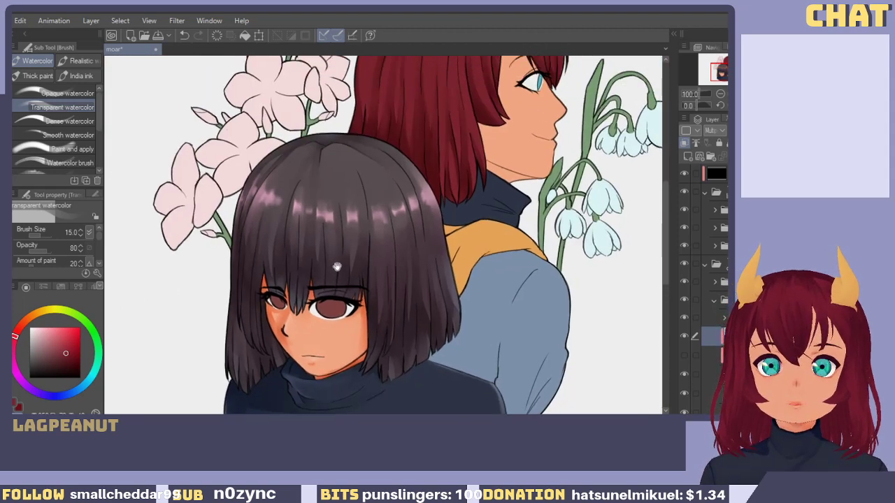
scroll(337, 266, up, 3)
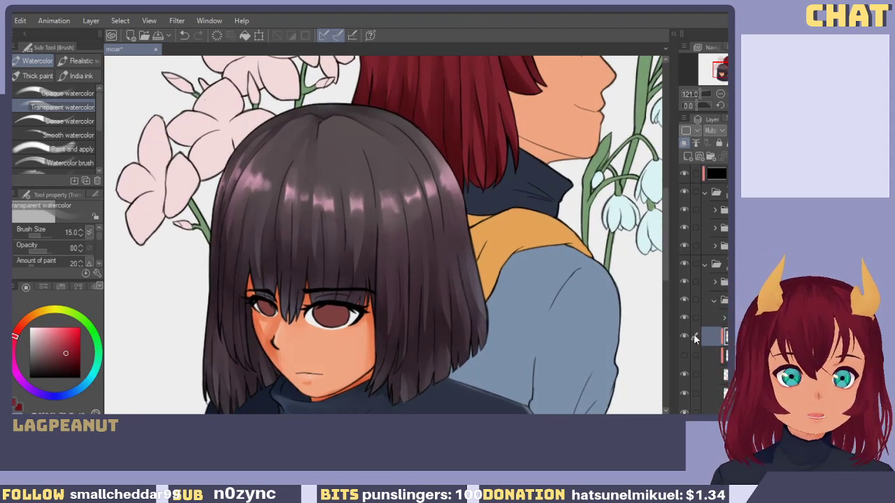
scroll(696, 325, down, 2)
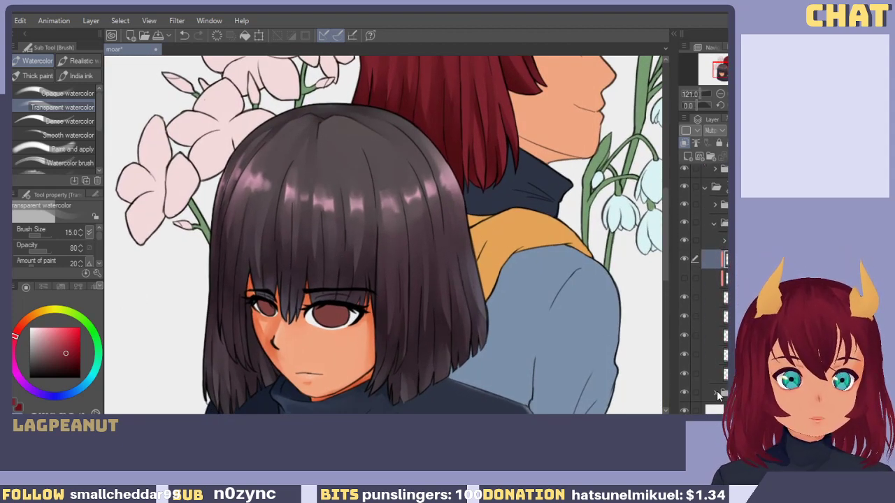
scroll(705, 349, down, 2)
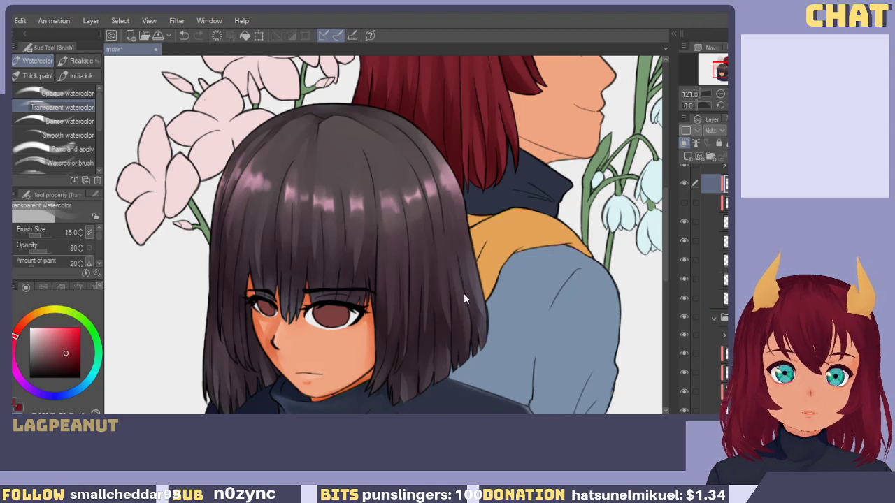
scroll(705, 287, down, 1)
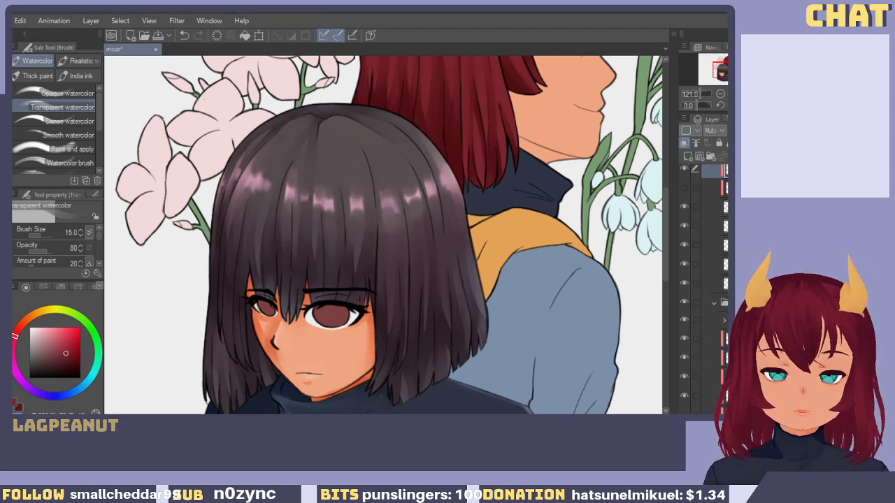
scroll(697, 307, down, 4)
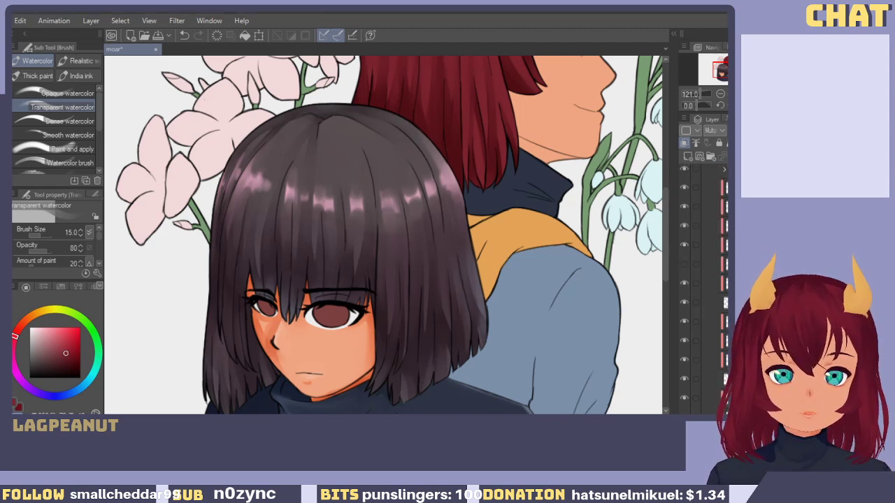
click(683, 271)
click(682, 270)
click(683, 260)
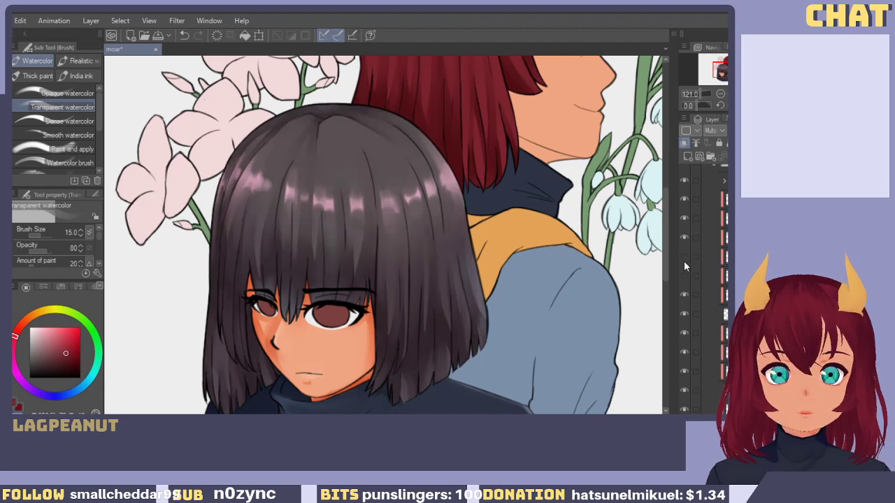
click(683, 262)
click(683, 261)
click(684, 261)
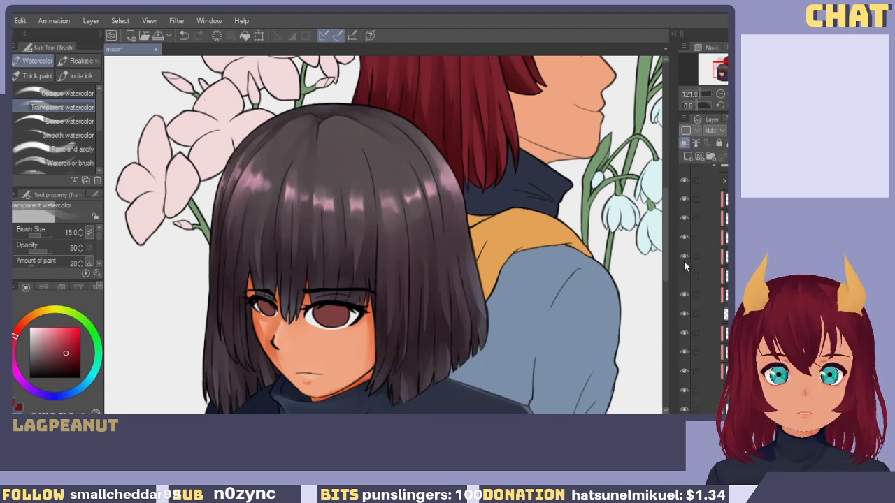
click(683, 261)
click(683, 261)
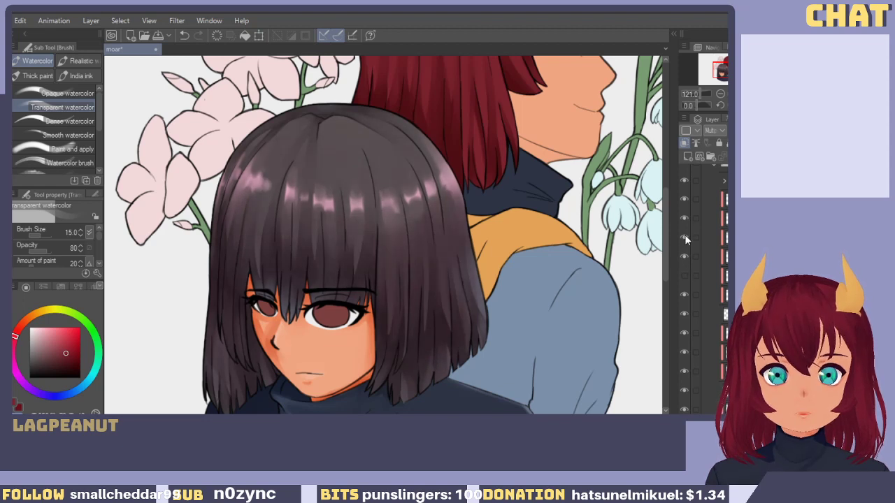
click(684, 237)
click(684, 237)
click(684, 238)
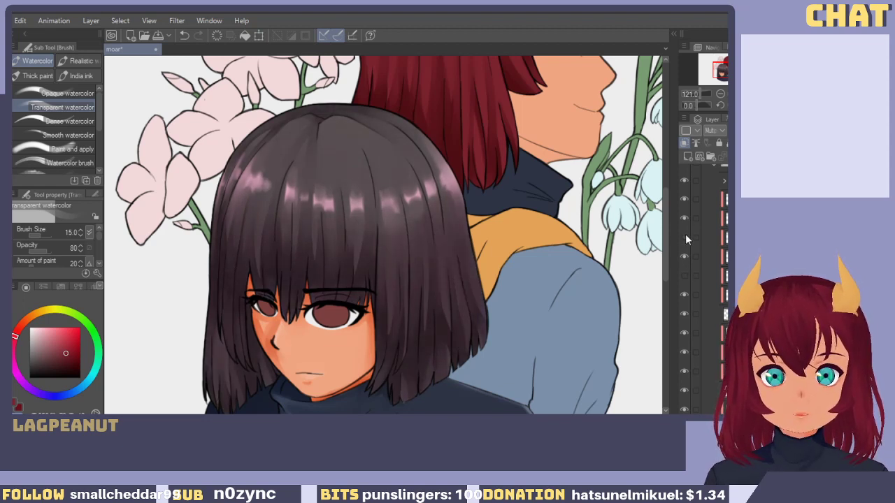
click(684, 239)
Select a clipped layer in the dark hair's layer stack and compare the hair with and without it.
scroll(684, 239, up, 1)
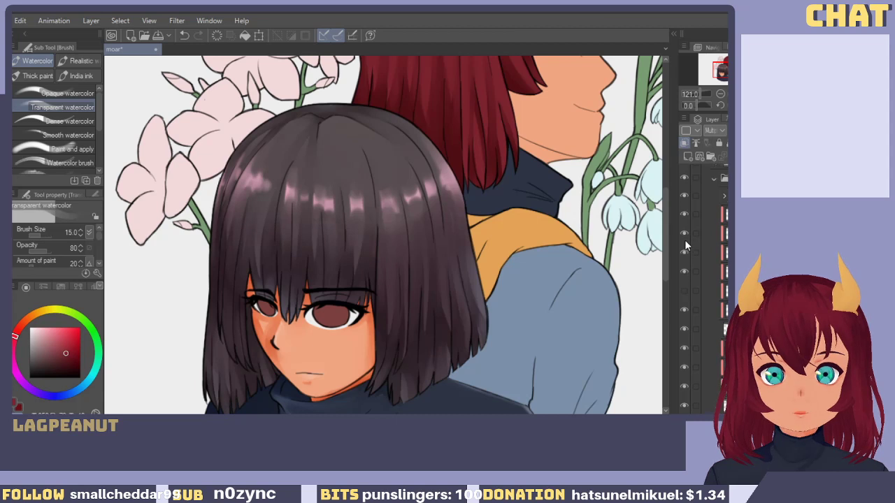
click(684, 271)
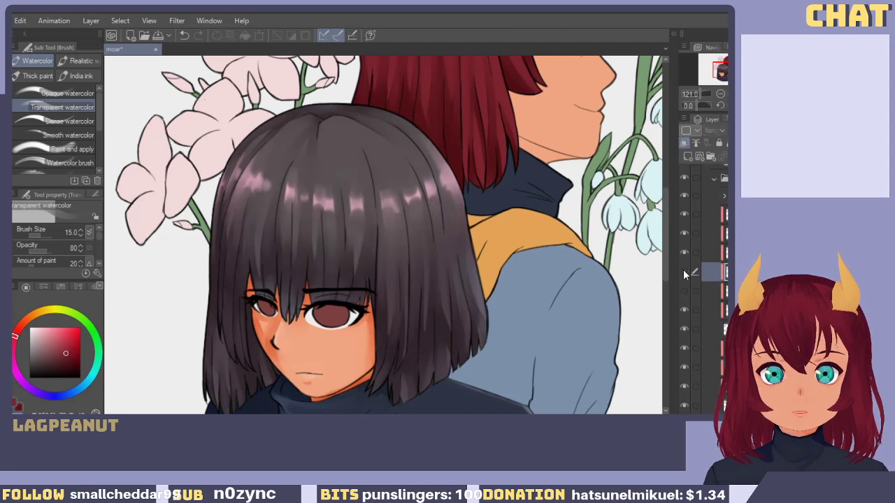
click(682, 270)
click(683, 253)
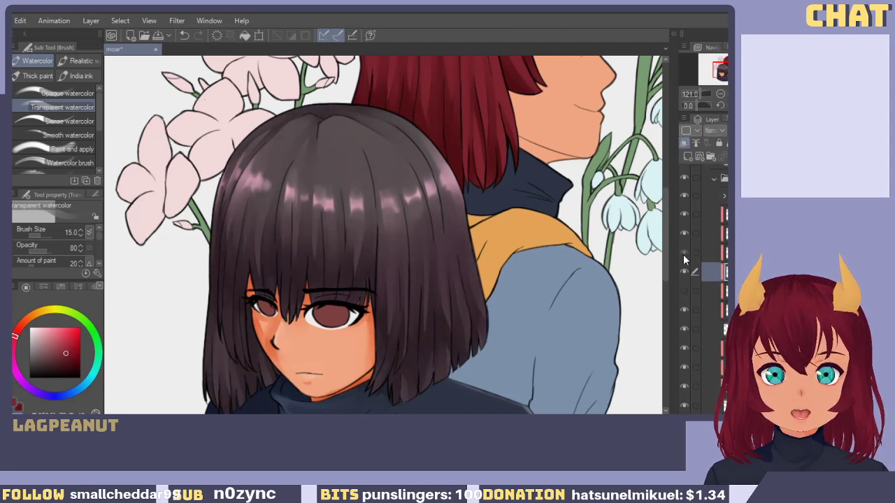
click(683, 253)
click(683, 253)
click(684, 253)
click(714, 253)
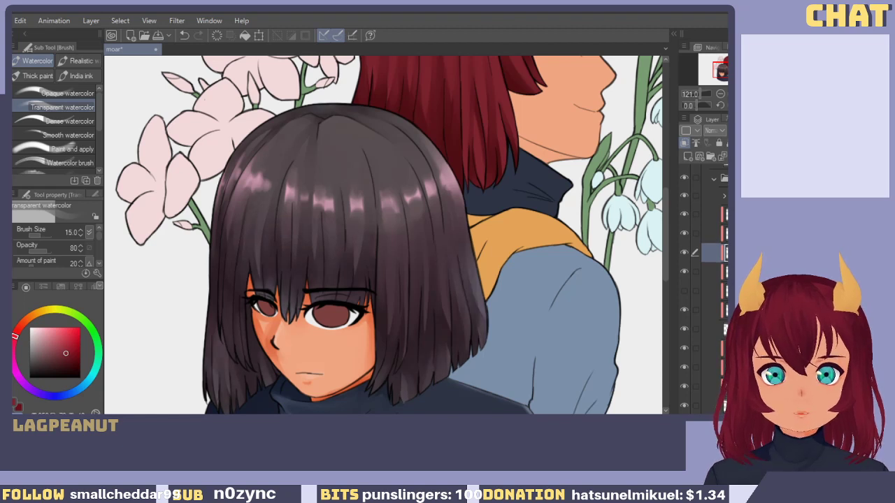
key(Delete)
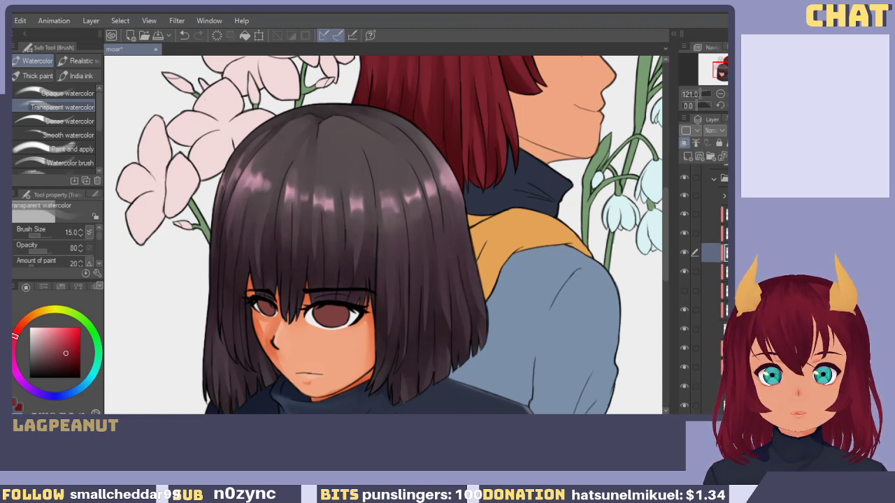
click(682, 254)
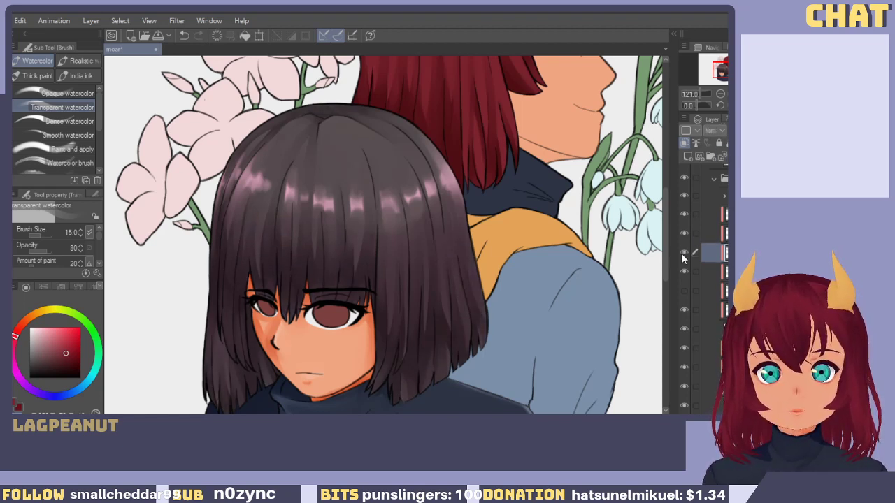
click(682, 255)
Try different blend modes on the selected dark hair layer and set it to Brightness.
scroll(716, 133, down, 15)
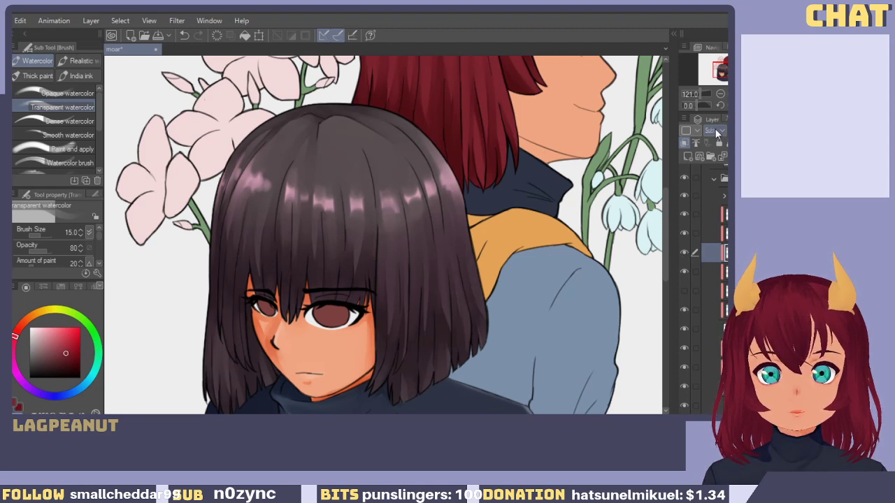
scroll(716, 133, up, 2)
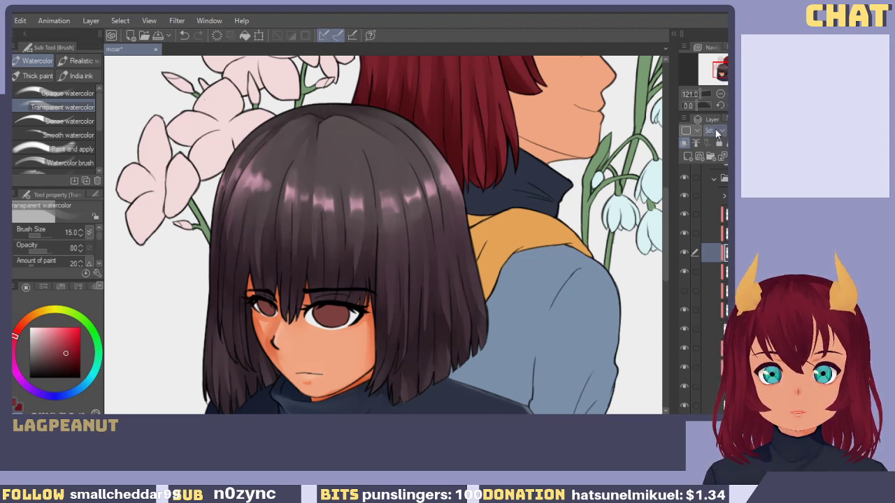
scroll(716, 134, down, 1)
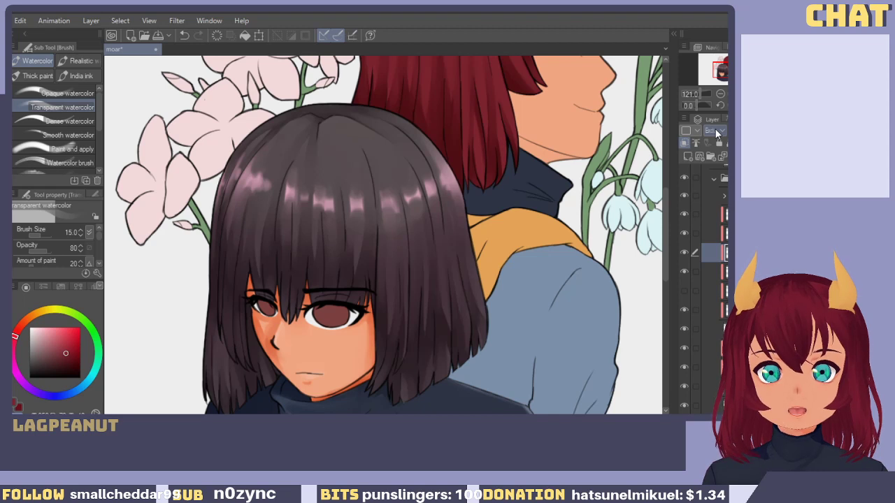
scroll(715, 133, down, 1)
scroll(716, 134, down, 1)
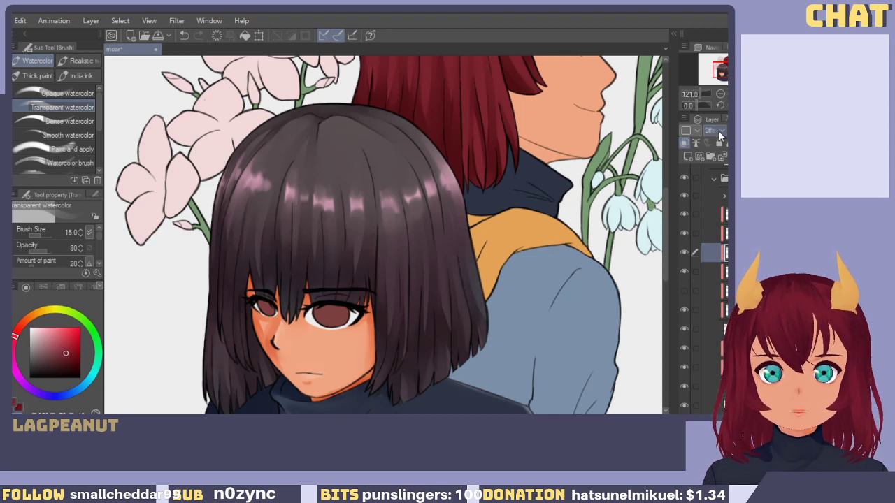
scroll(720, 136, down, 1)
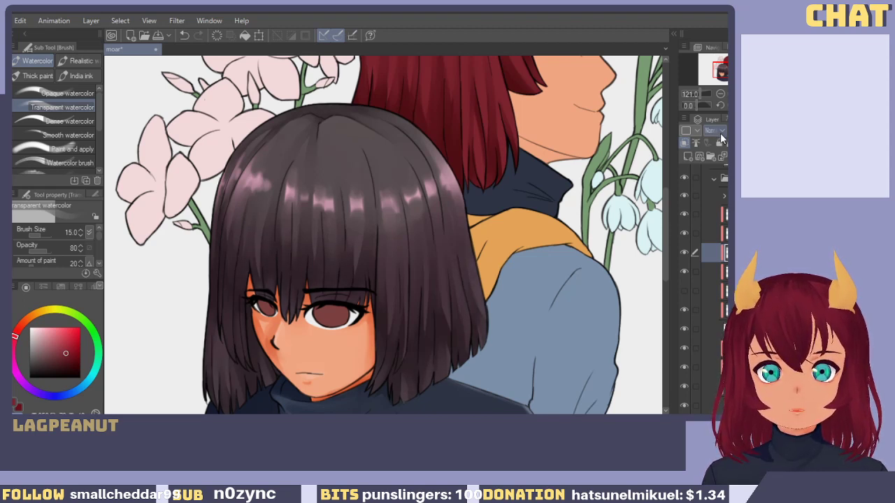
scroll(719, 135, down, 1)
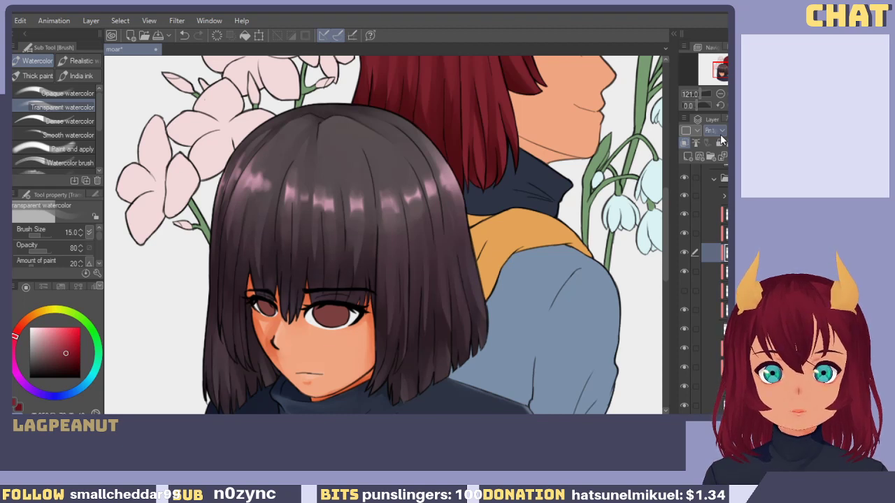
scroll(683, 244, up, 1)
Compare the dark hair with and without each of the two layers above the selected one.
click(683, 244)
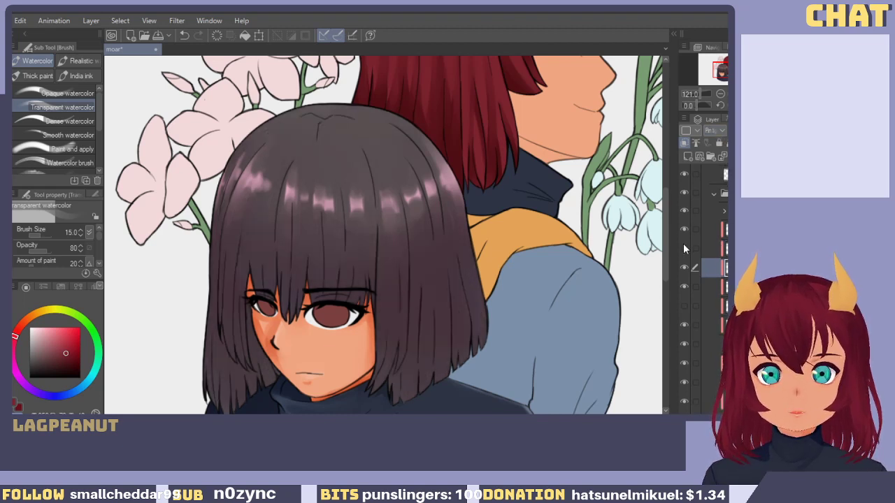
click(682, 244)
click(683, 244)
click(683, 244)
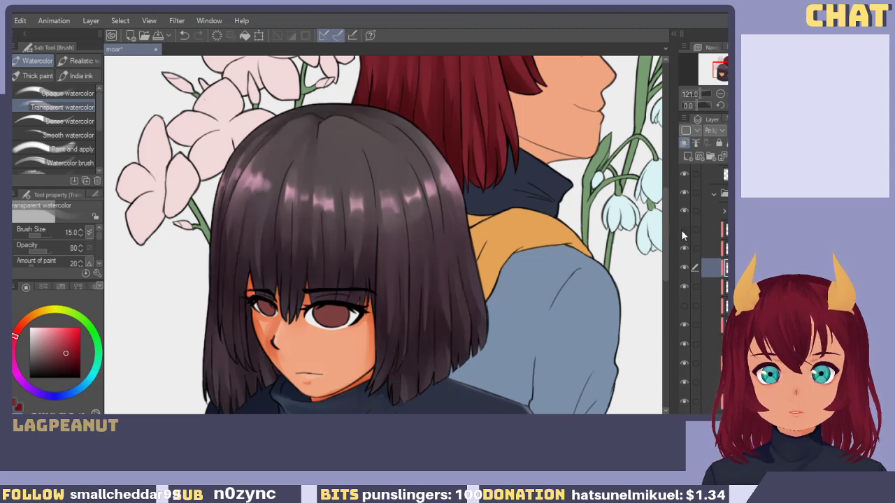
click(681, 230)
click(681, 231)
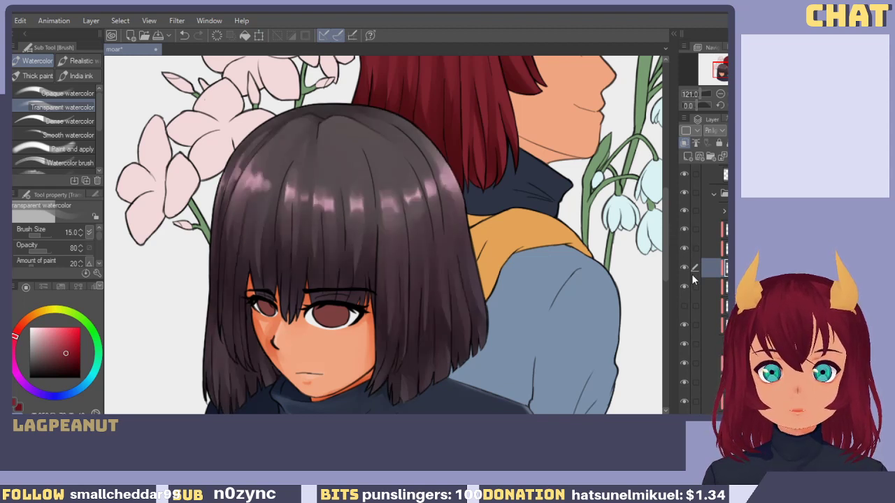
Sample the dark purple from the dark hair and select the hidden clipped layer below the red hair's shading, checking its visibility.
alt+click(455, 302)
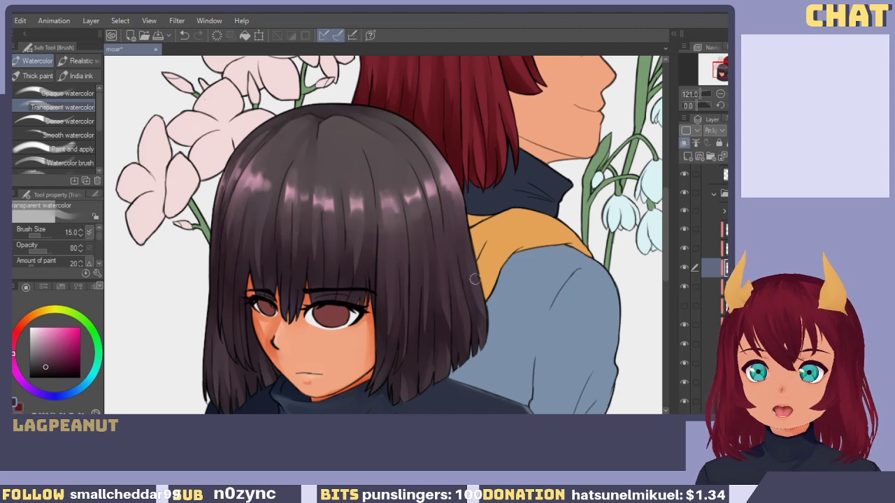
scroll(708, 262, up, 4)
scroll(708, 254, up, 2)
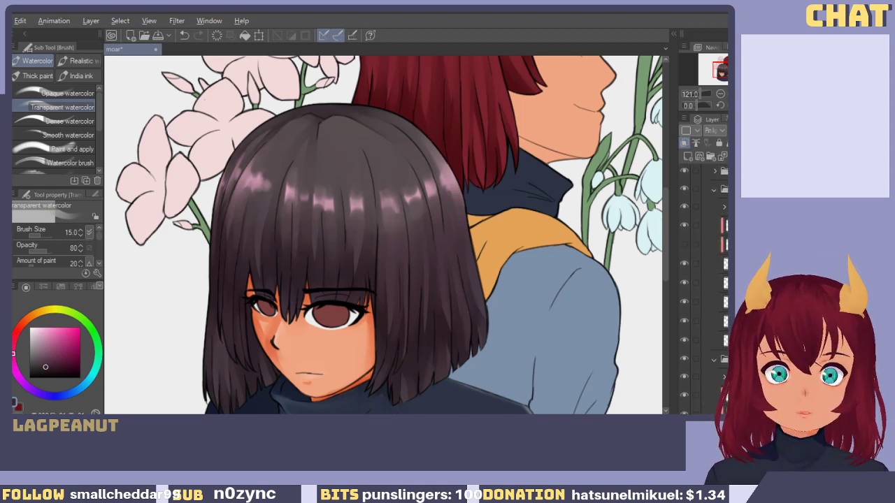
click(710, 246)
click(685, 245)
click(685, 245)
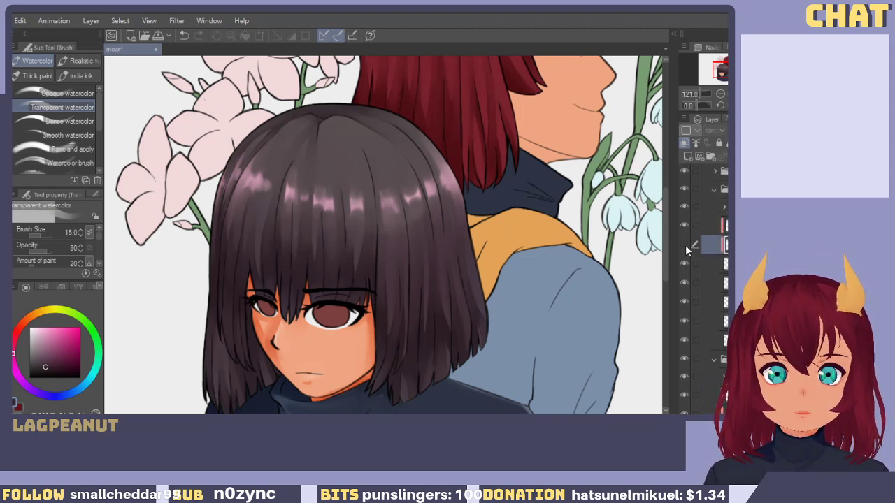
click(685, 245)
Compare the red hair with its layers hidden and shown, and select its Multiply shading layer.
drag(525, 110, 461, 296)
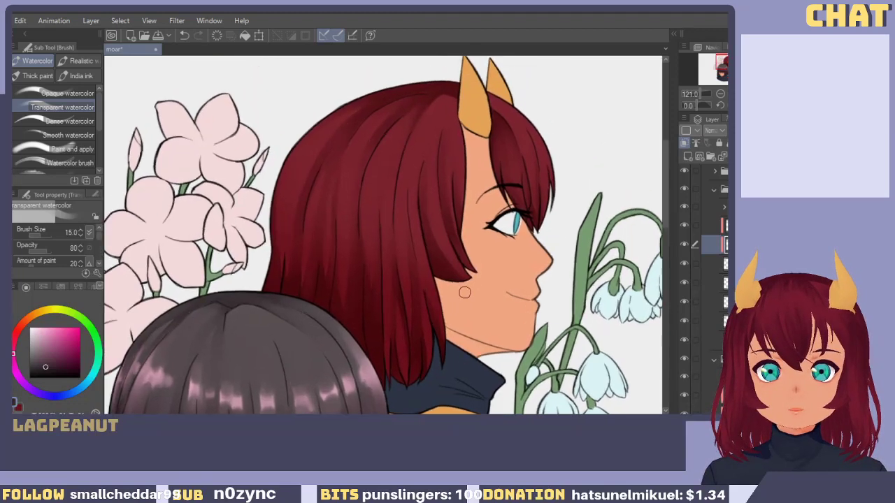
scroll(465, 293, up, 2)
click(685, 244)
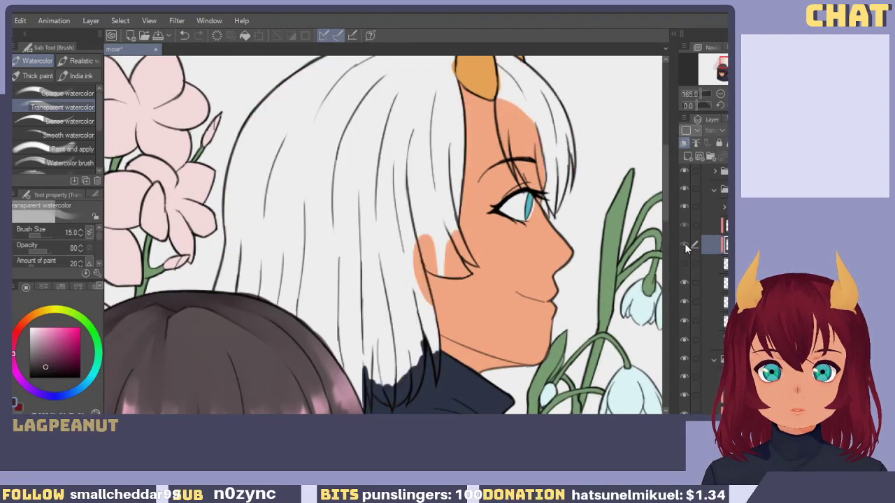
click(686, 246)
click(687, 228)
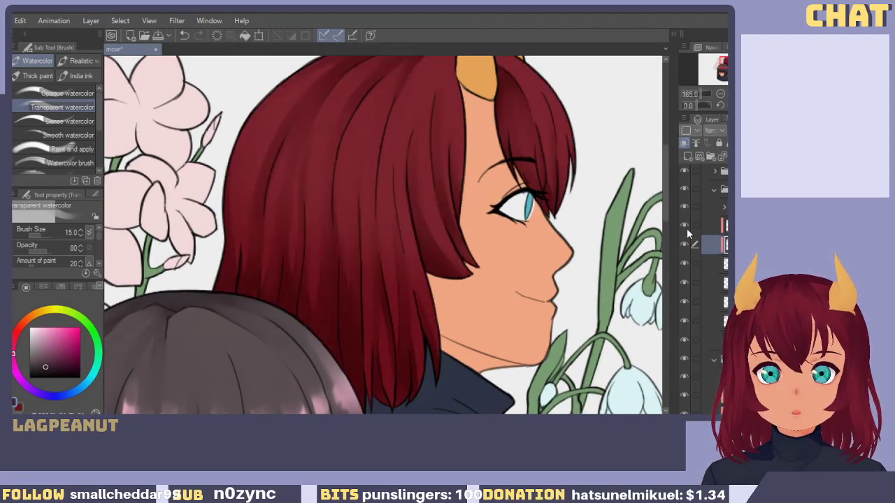
click(686, 226)
click(685, 226)
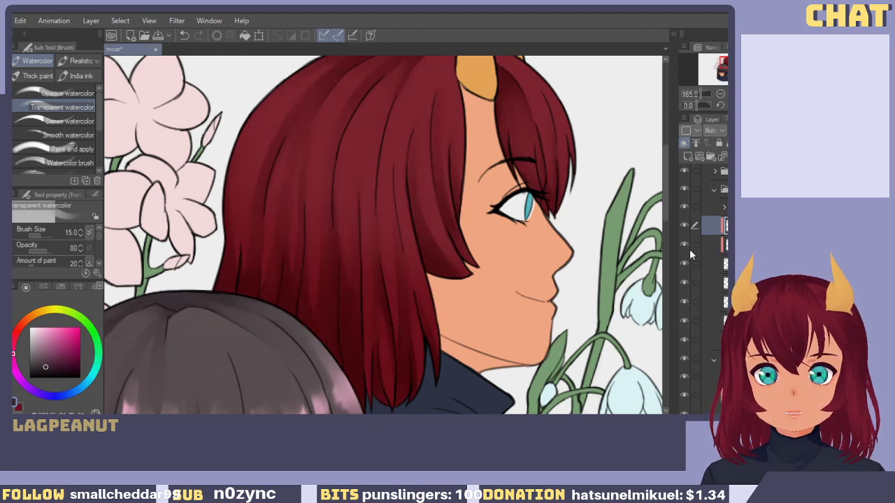
Hide the clipped layer below the red hair's Multiply shading and add a new clipped layer above that shading.
click(685, 244)
click(684, 144)
click(685, 146)
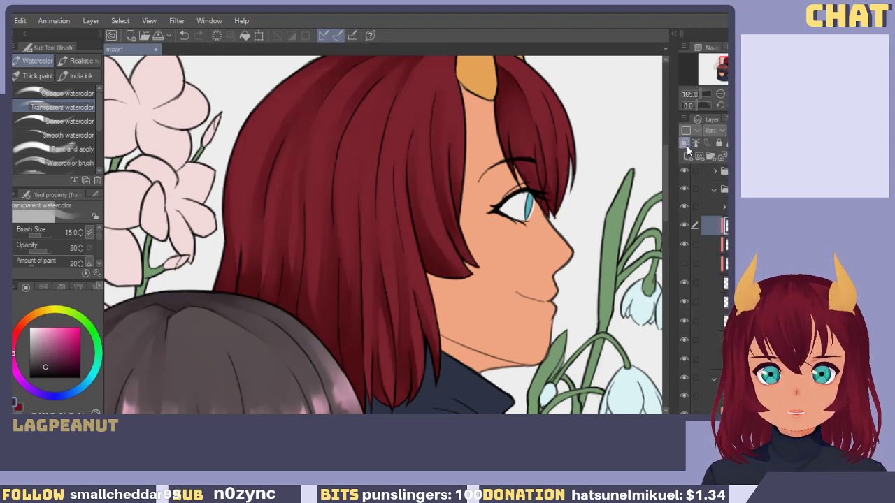
drag(435, 276, 392, 338)
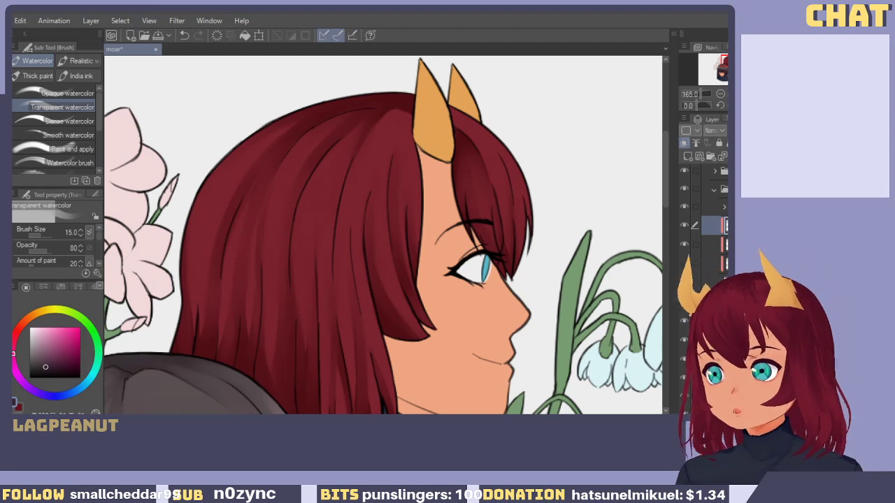
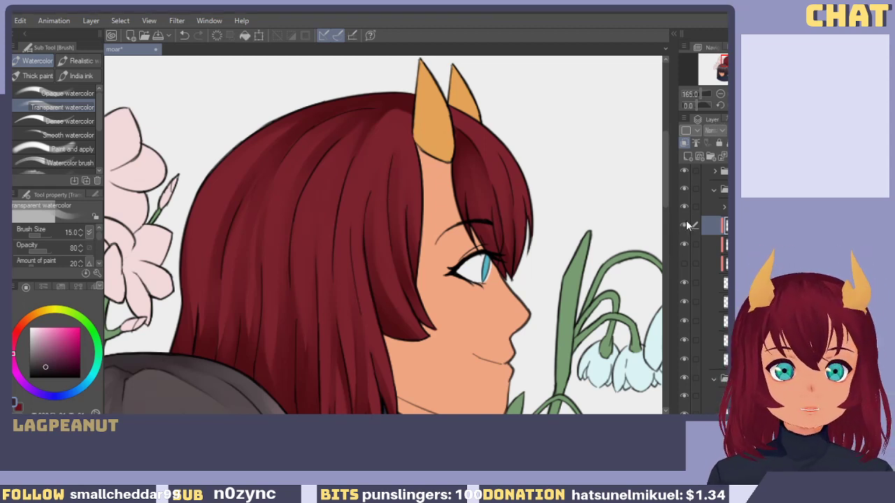
Sample the red from the hair and lighten it to a pale pink for painting highlights with the Transparent watercolor brush.
scroll(282, 285, up, 2)
mouse_move(282, 284)
mouse_down()
mouse_move(261, 291)
mouse_move(296, 298)
mouse_up()
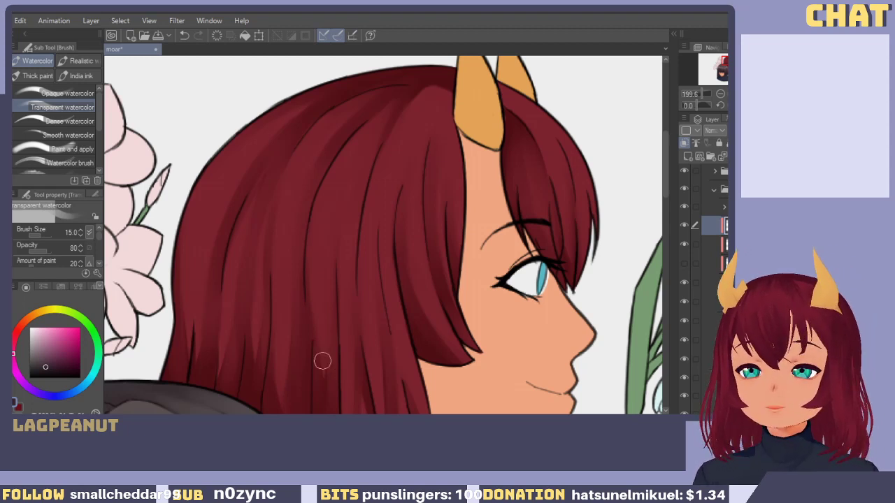
drag(316, 341, 344, 340)
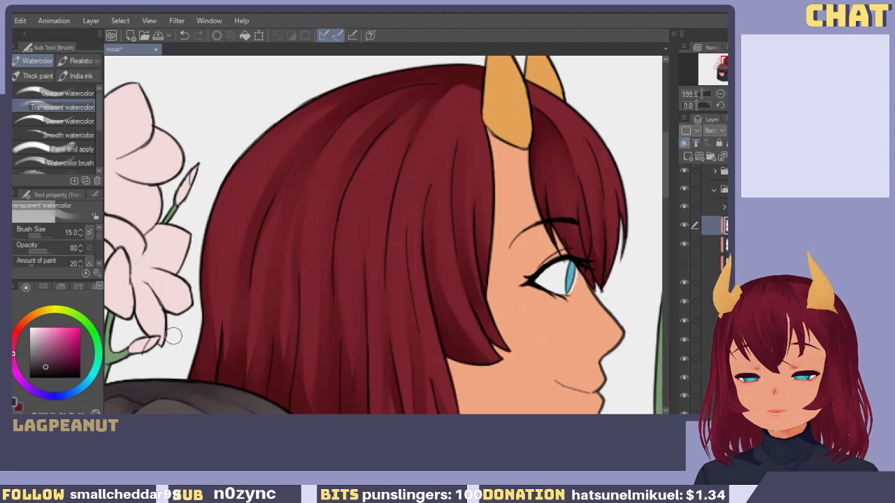
alt+click(238, 193)
click(44, 334)
drag(44, 334, 41, 333)
drag(351, 274, 336, 280)
key(p)
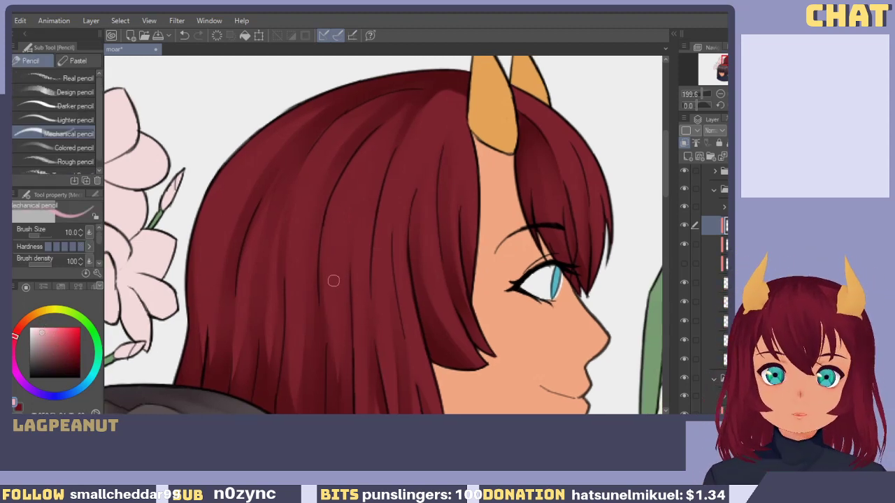
key(b)
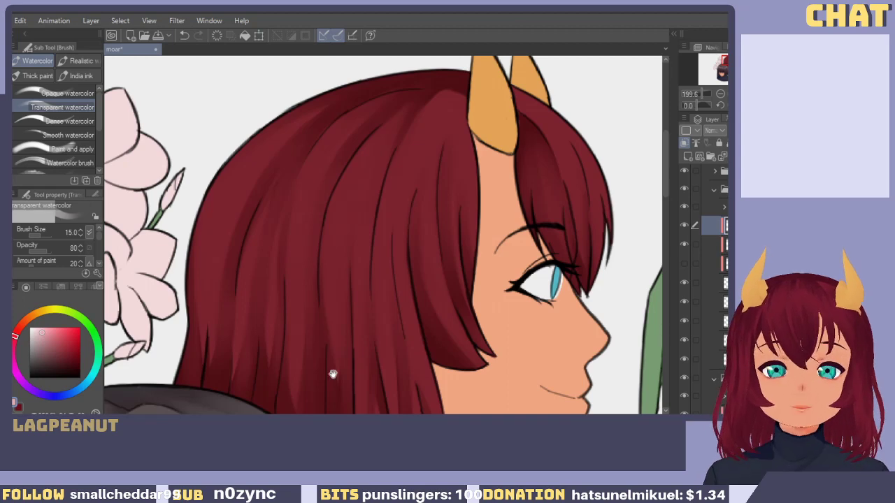
drag(329, 374, 302, 306)
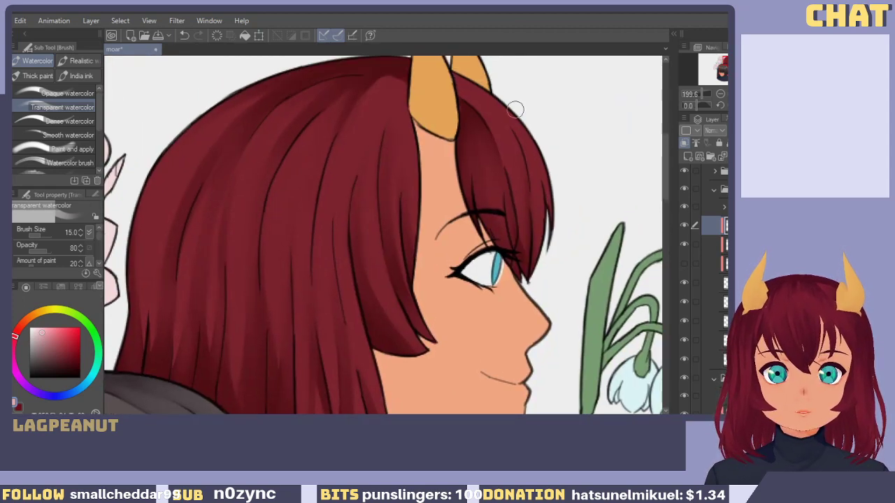
Paint a pale pink highlight on the front bangs beyond the horns, shaping it along the strands.
mouse_move(495, 101)
mouse_down()
mouse_move(548, 176)
mouse_move(549, 191)
mouse_up()
key(ctrl+z)
mouse_move(522, 125)
mouse_down()
mouse_move(529, 153)
mouse_move(502, 142)
mouse_move(518, 167)
mouse_move(507, 165)
mouse_move(544, 211)
mouse_up()
key(ctrl+z)
key(ctrl+y)
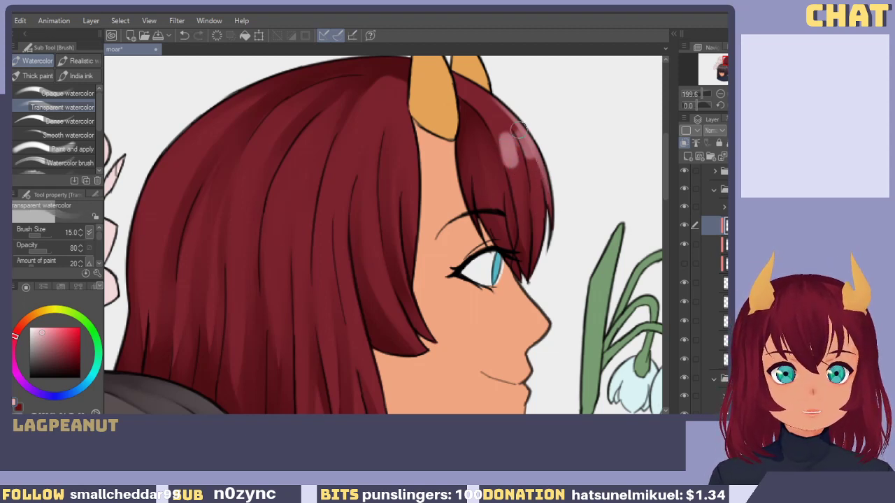
mouse_move(532, 138)
mouse_down()
mouse_move(499, 142)
mouse_move(496, 124)
mouse_move(512, 170)
mouse_move(502, 127)
mouse_up()
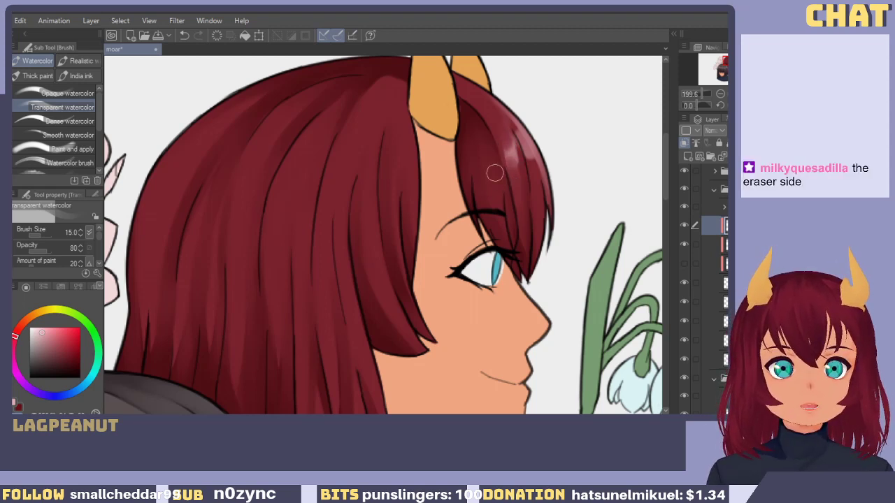
Paint a pale pink highlight on the hair strand beside the face just below the near horn and blend its ends.
drag(418, 201, 493, 201)
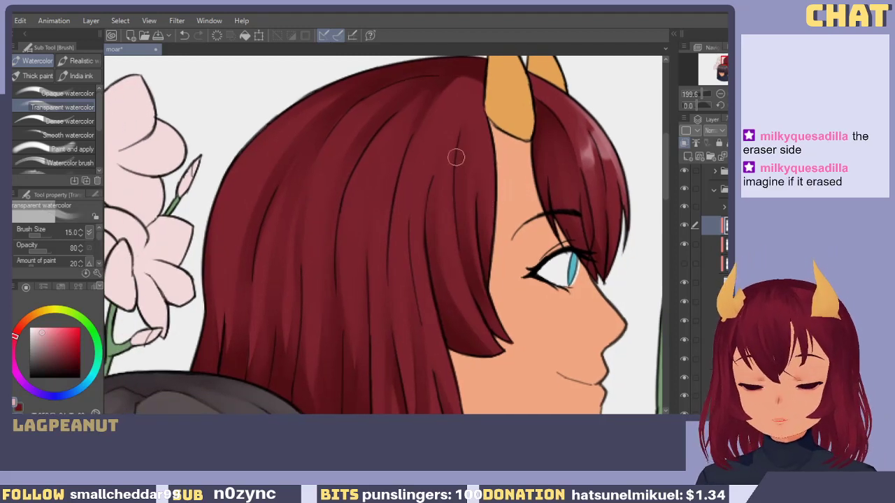
mouse_move(474, 130)
mouse_down()
mouse_move(486, 199)
mouse_move(473, 176)
mouse_up()
key(ctrl+z)
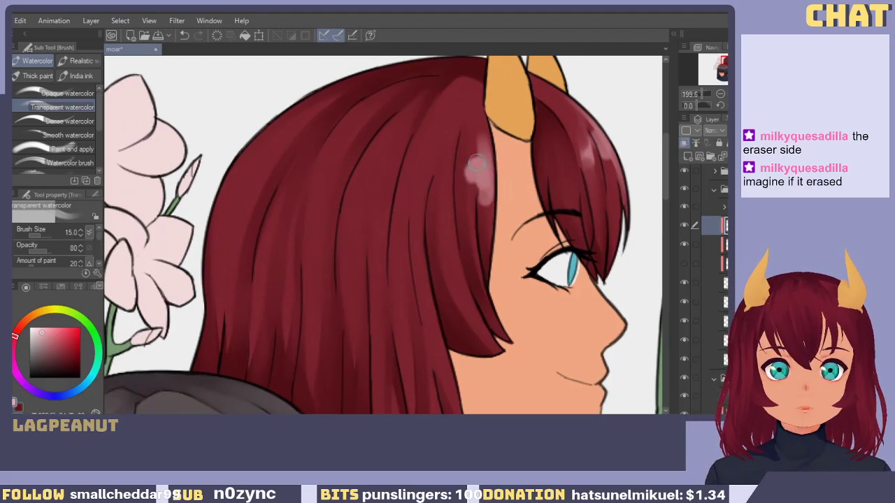
drag(474, 126, 479, 153)
mouse_move(481, 223)
mouse_down()
mouse_move(480, 165)
mouse_move(483, 200)
mouse_move(487, 190)
mouse_move(467, 190)
mouse_move(472, 159)
mouse_up()
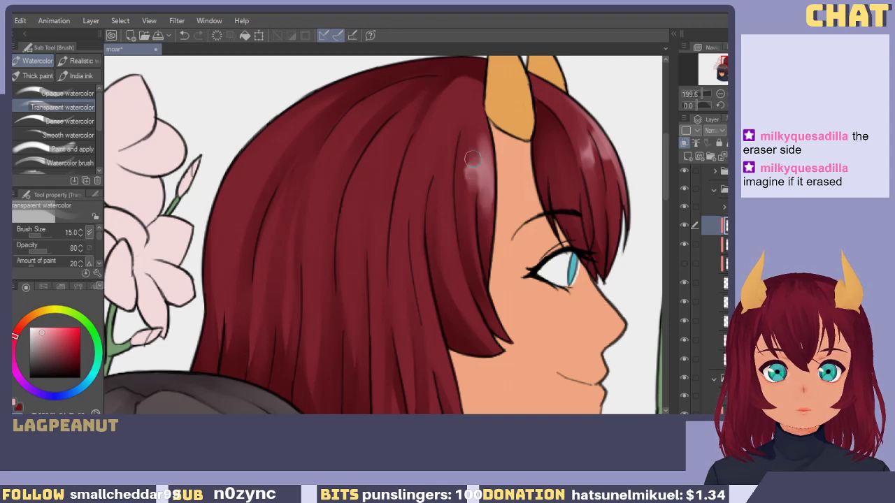
drag(477, 195, 470, 186)
mouse_move(476, 222)
mouse_down()
mouse_move(474, 176)
mouse_move(475, 229)
mouse_move(484, 205)
mouse_up()
drag(474, 141, 488, 218)
key(ctrl+z)
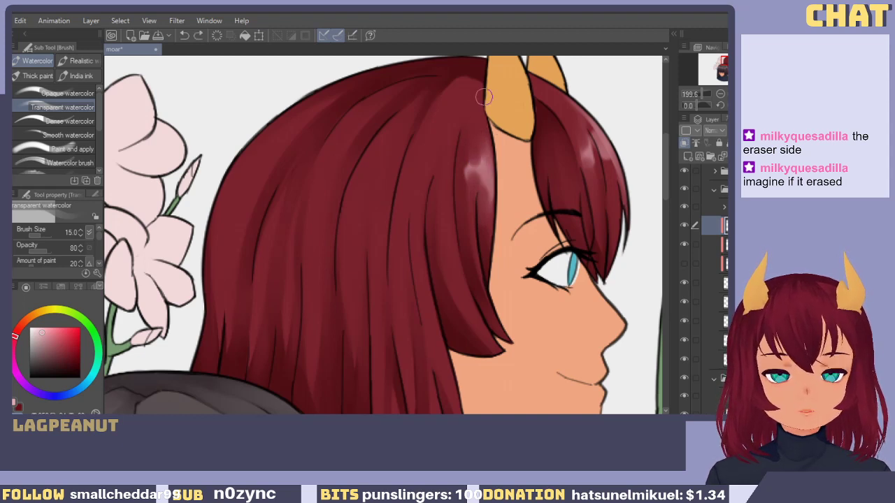
mouse_move(491, 142)
mouse_down()
mouse_move(487, 222)
mouse_move(513, 210)
mouse_move(499, 199)
mouse_up()
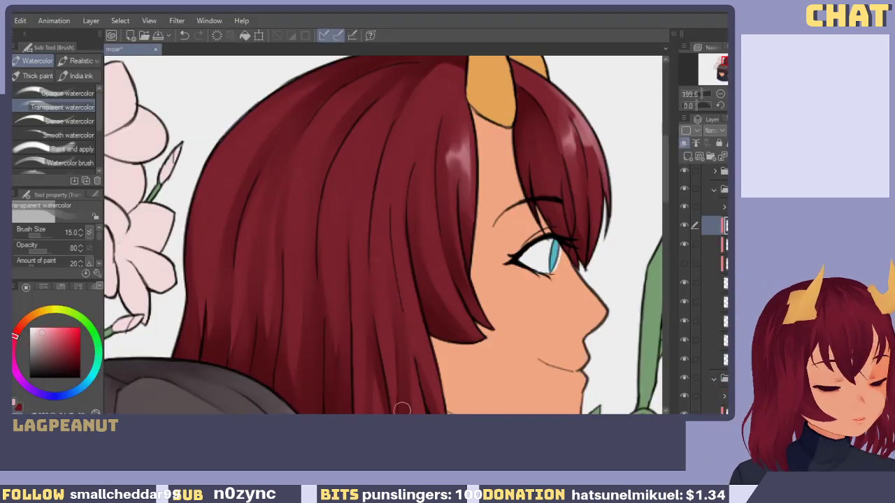
Paint two pale pink highlight patches on the hair strands just behind the face-framing strand.
drag(436, 238, 426, 221)
drag(385, 240, 377, 241)
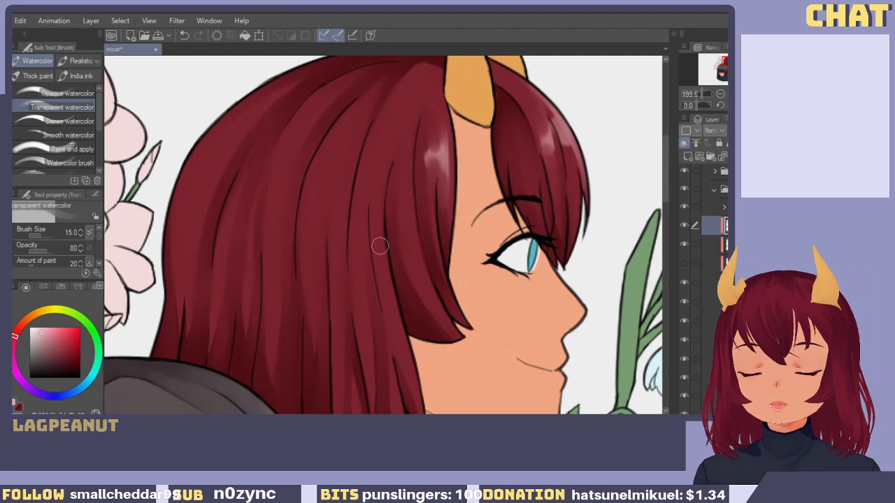
drag(391, 281, 376, 279)
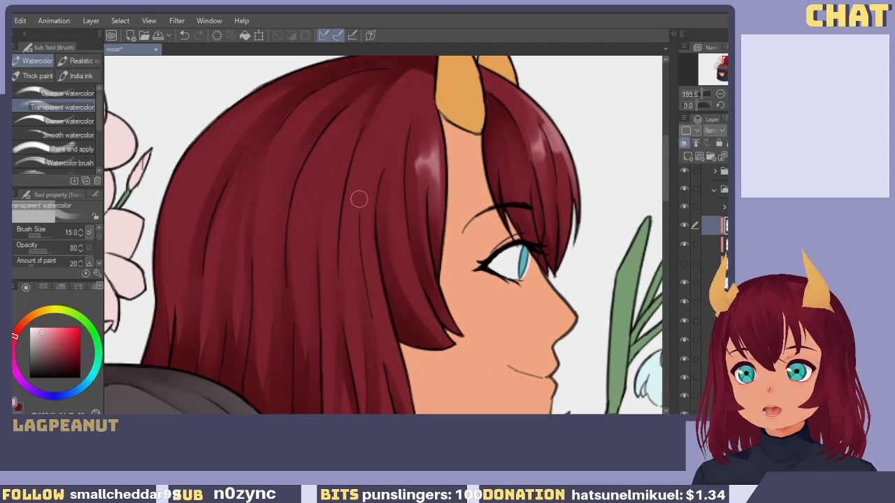
mouse_move(370, 153)
mouse_down()
mouse_move(350, 201)
mouse_move(365, 163)
mouse_move(364, 190)
mouse_move(371, 171)
mouse_move(387, 183)
mouse_move(392, 172)
mouse_move(392, 188)
mouse_move(386, 166)
mouse_move(382, 192)
mouse_up()
key(ctrl+z)
key(ctrl+z)
Erase the edges of the new highlight patch nearer the face with transparent colour, tapering it along the strand.
key(c)
drag(386, 138, 382, 238)
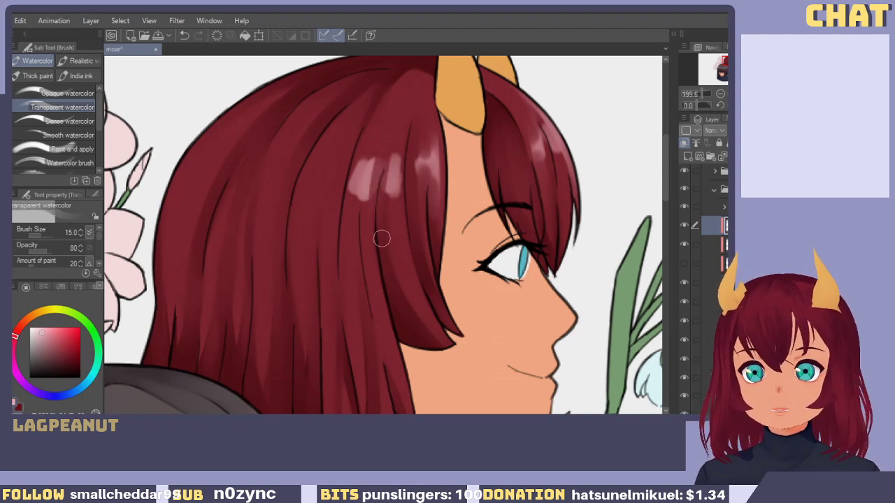
key(ctrl+z)
mouse_move(394, 128)
mouse_down()
mouse_move(373, 254)
mouse_move(379, 221)
mouse_up()
key(ctrl+z)
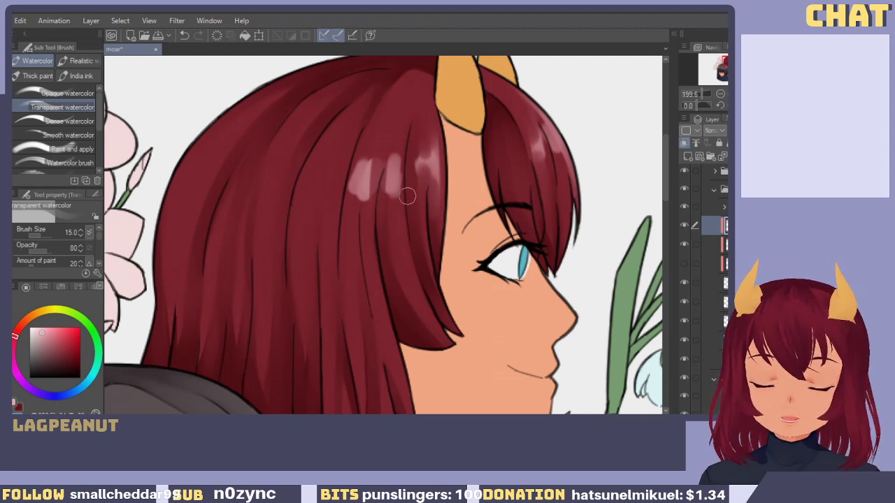
drag(378, 139, 375, 232)
key(ctrl+z)
key(ctrl+z)
mouse_move(388, 127)
mouse_down()
mouse_move(378, 255)
mouse_move(369, 244)
mouse_up()
key(ctrl+z)
drag(384, 144, 376, 265)
key(ctrl+z)
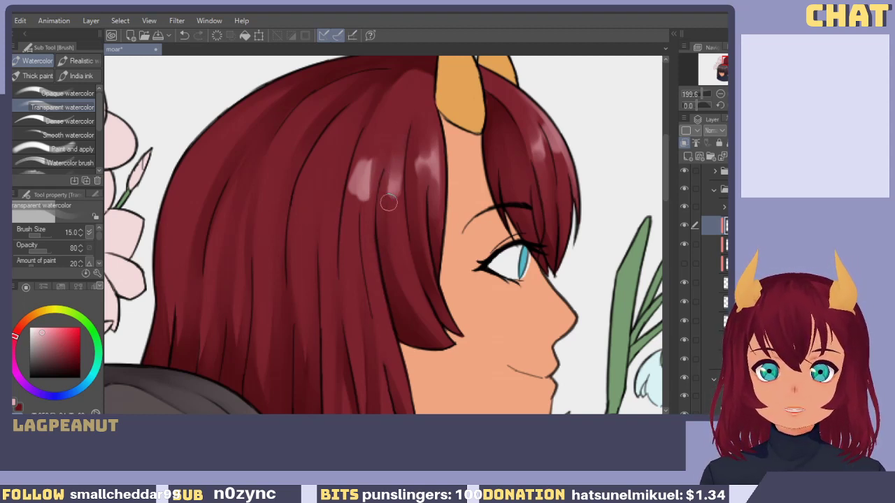
drag(410, 158, 409, 232)
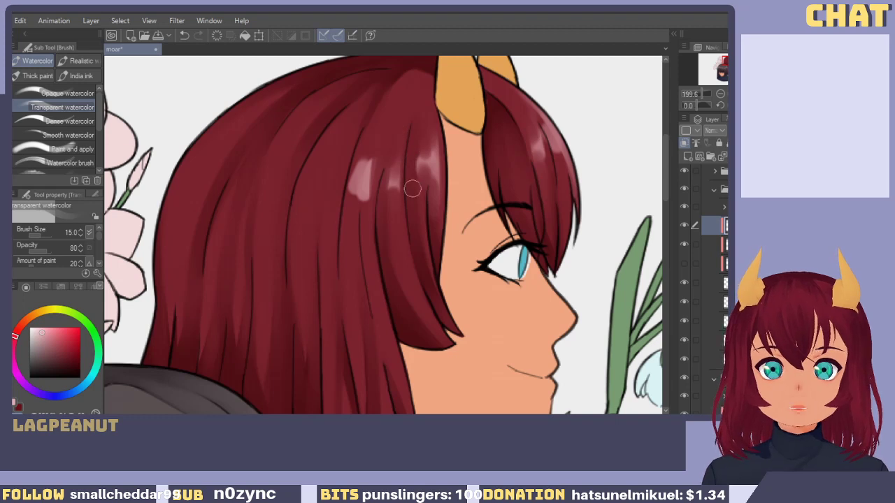
key(ctrl+z)
drag(405, 167, 410, 218)
Taper the highlight patch on the neighbouring strand farther from the face by erasing its upper and lower ends.
drag(382, 266, 407, 257)
mouse_move(399, 145)
mouse_down()
mouse_move(388, 181)
mouse_move(392, 143)
mouse_move(372, 226)
mouse_up()
key(ctrl+z)
key(ctrl+z)
drag(387, 188, 389, 210)
key(ctrl+z)
key(ctrl+z)
drag(387, 161, 388, 213)
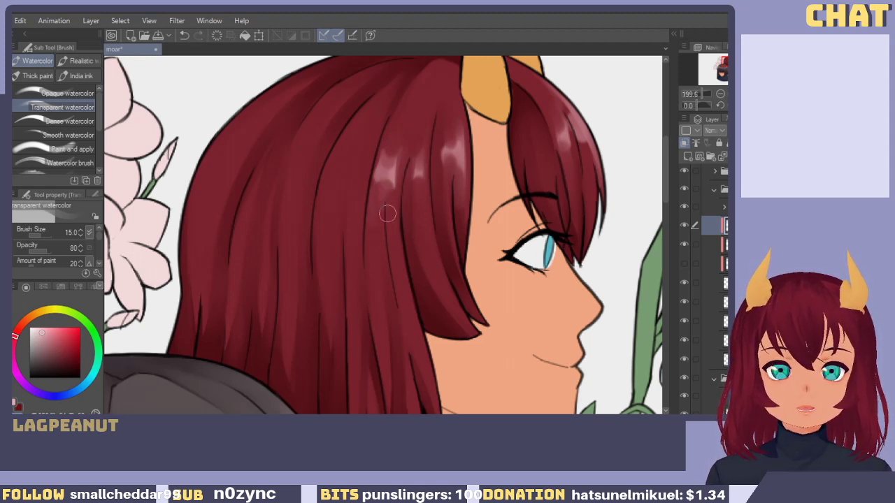
key(ctrl+z)
drag(383, 166, 392, 223)
key(ctrl+z)
Set the brush size to 17 and paint four pale pink highlight patches across the back half of the head.
key(bracketright)
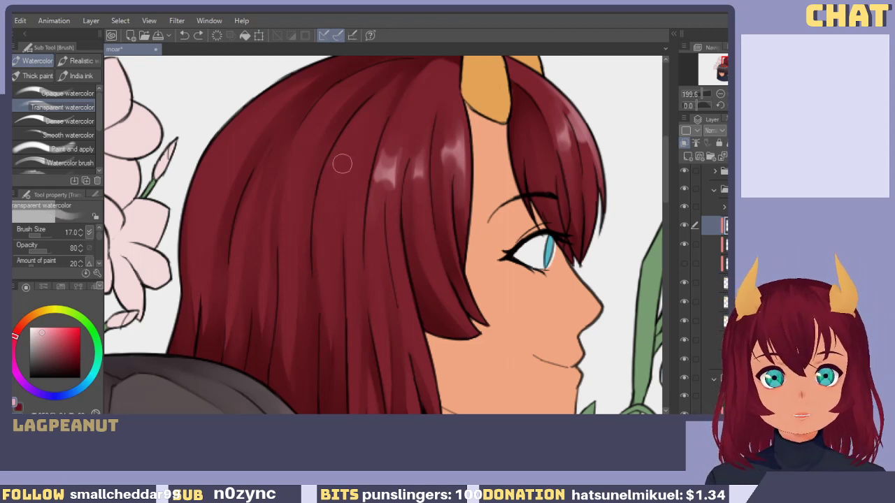
mouse_move(342, 164)
mouse_down()
mouse_move(354, 172)
mouse_move(340, 192)
mouse_move(366, 216)
mouse_up()
mouse_move(366, 177)
mouse_down()
mouse_move(362, 199)
mouse_move(371, 190)
mouse_up()
mouse_move(309, 203)
mouse_down()
mouse_move(367, 202)
mouse_move(344, 174)
mouse_move(366, 172)
mouse_move(365, 188)
mouse_up()
drag(423, 175, 384, 190)
key(ctrl+z)
drag(340, 243, 348, 223)
mouse_move(433, 231)
mouse_down()
mouse_move(394, 242)
mouse_move(355, 218)
mouse_up()
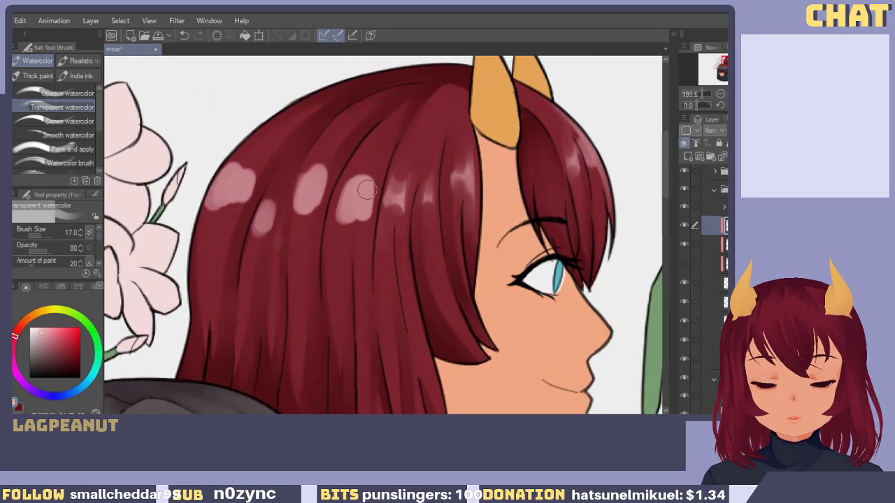
Undo the last stroke, set the brush size to 25 and fade the ends of the new highlight patch nearest the face.
key(ctrl+z)
key(bracketright)
key(bracketright)
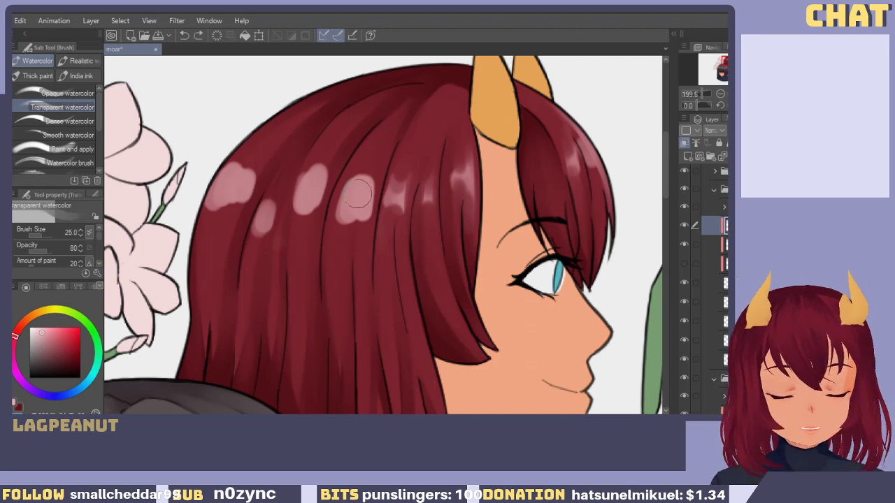
mouse_move(358, 190)
mouse_down()
mouse_move(367, 152)
mouse_move(347, 252)
mouse_up()
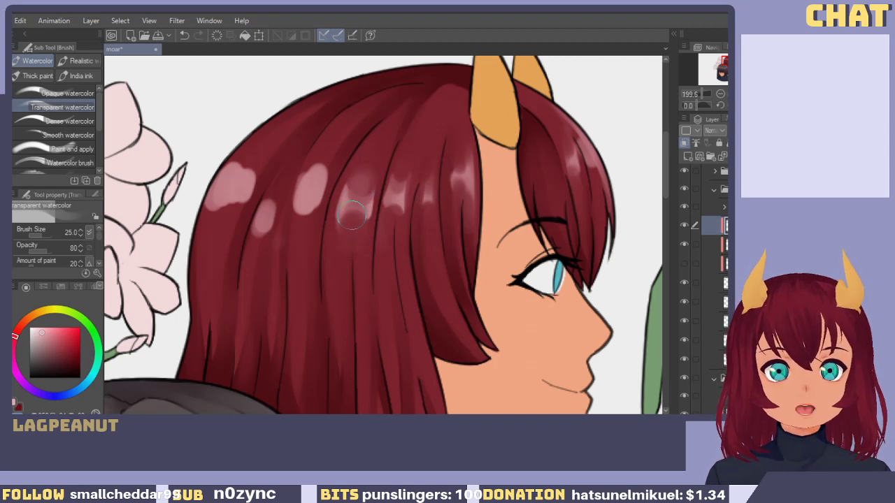
mouse_move(347, 223)
mouse_down()
mouse_move(348, 262)
mouse_move(363, 164)
mouse_move(382, 173)
mouse_move(401, 168)
mouse_move(394, 198)
mouse_up()
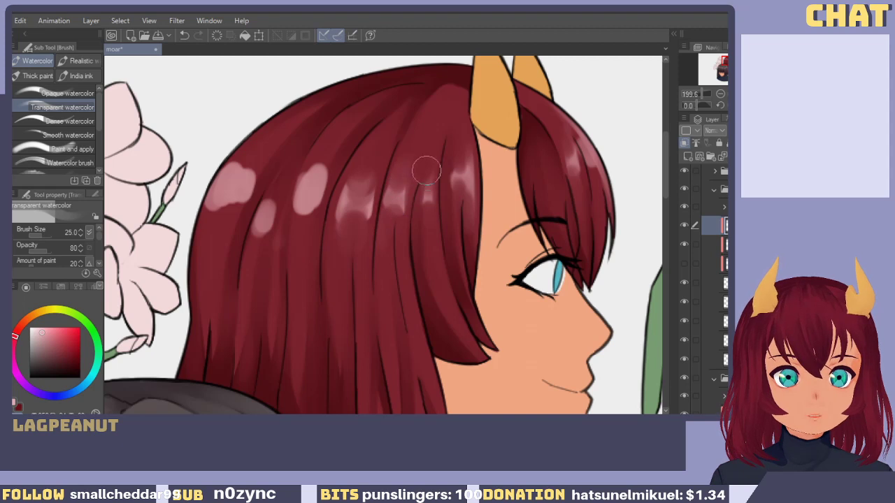
Soften the small highlights near the face and fade the ends of the highlight in the middle of the head.
drag(426, 171, 432, 241)
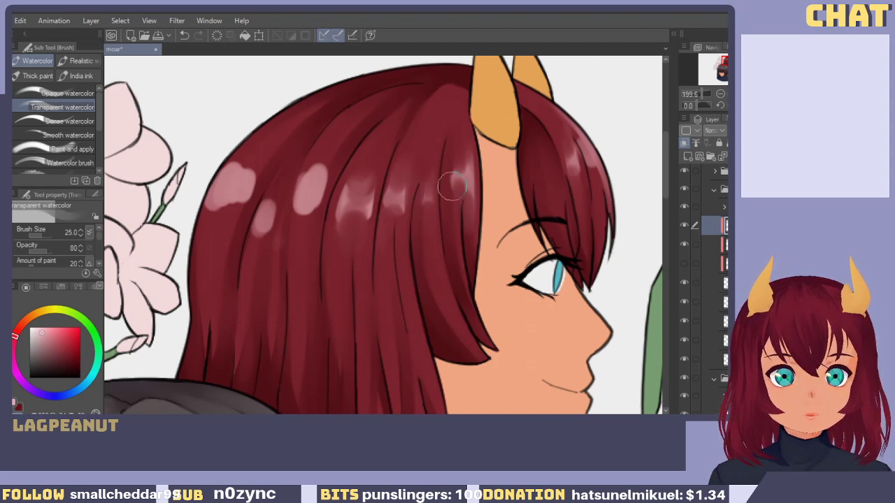
mouse_move(451, 187)
mouse_down()
mouse_move(461, 187)
mouse_move(462, 225)
mouse_up()
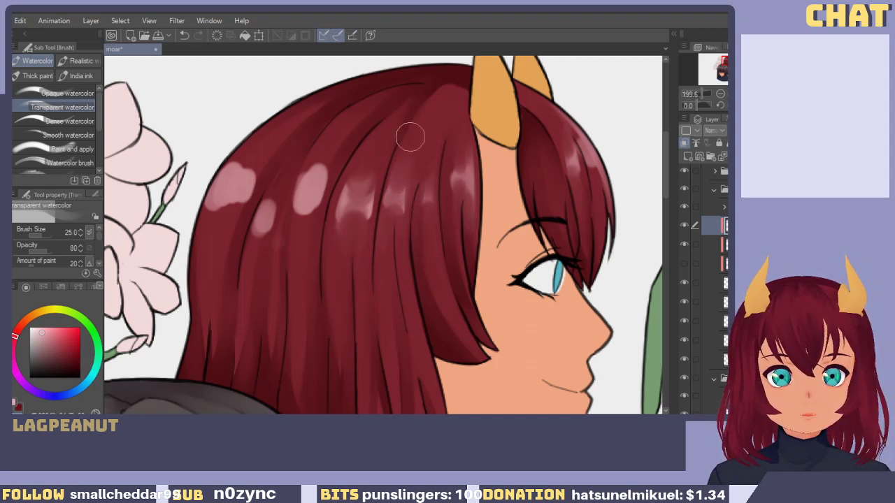
drag(347, 210, 337, 258)
mouse_move(341, 225)
mouse_down()
mouse_move(365, 171)
mouse_move(375, 191)
mouse_move(395, 116)
mouse_move(359, 188)
mouse_move(384, 131)
mouse_move(374, 196)
mouse_move(328, 167)
mouse_move(314, 172)
mouse_move(323, 151)
mouse_move(293, 231)
mouse_move(308, 206)
mouse_move(312, 225)
mouse_move(302, 145)
mouse_move(295, 257)
mouse_move(299, 143)
mouse_move(296, 225)
mouse_move(290, 210)
mouse_move(299, 143)
mouse_move(300, 234)
mouse_move(331, 163)
mouse_move(306, 193)
mouse_up()
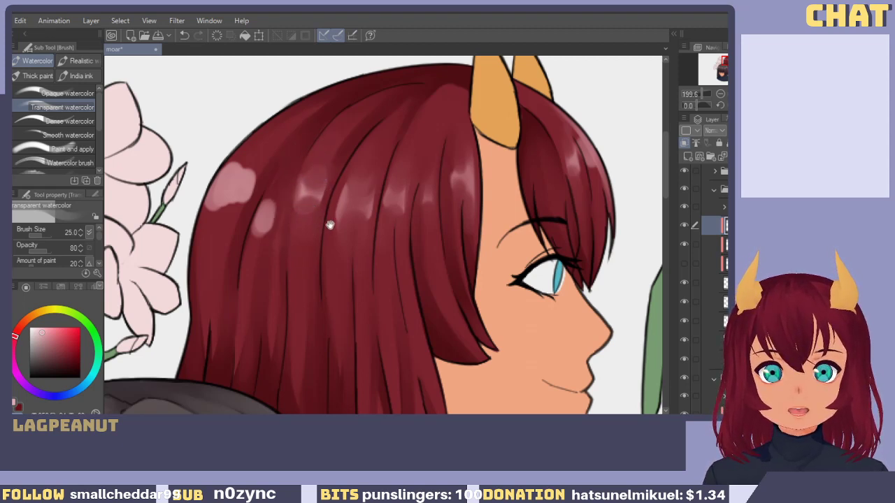
Fade the two rearmost highlight patches at the back of the head into narrow streaks along the strands.
drag(329, 225, 464, 223)
mouse_move(404, 190)
mouse_down()
mouse_move(380, 235)
mouse_move(406, 182)
mouse_move(379, 233)
mouse_move(423, 203)
mouse_move(409, 232)
mouse_move(384, 164)
mouse_move(387, 145)
mouse_move(360, 182)
mouse_move(390, 137)
mouse_move(384, 152)
mouse_move(397, 142)
mouse_move(374, 229)
mouse_up()
drag(409, 149, 385, 241)
drag(365, 187, 346, 263)
drag(367, 186, 339, 248)
drag(380, 143, 357, 193)
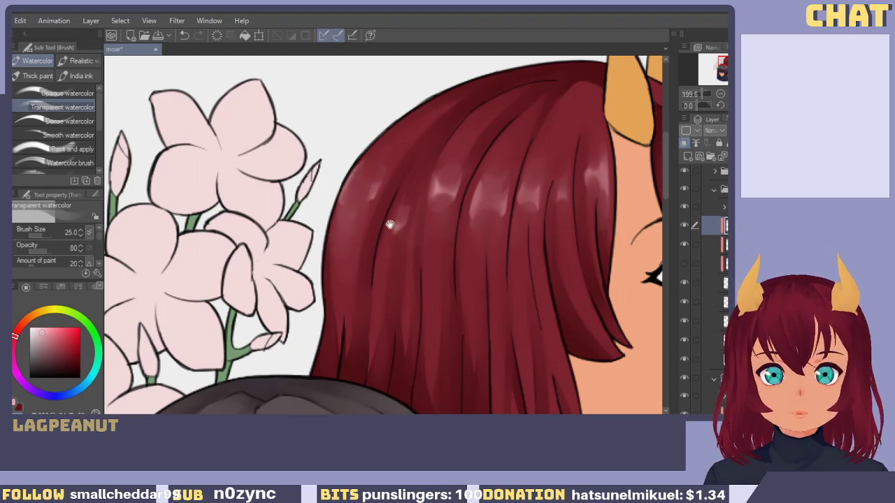
mouse_move(389, 224)
mouse_down()
mouse_move(305, 252)
mouse_move(368, 135)
mouse_move(373, 90)
mouse_move(356, 230)
mouse_move(286, 324)
mouse_up()
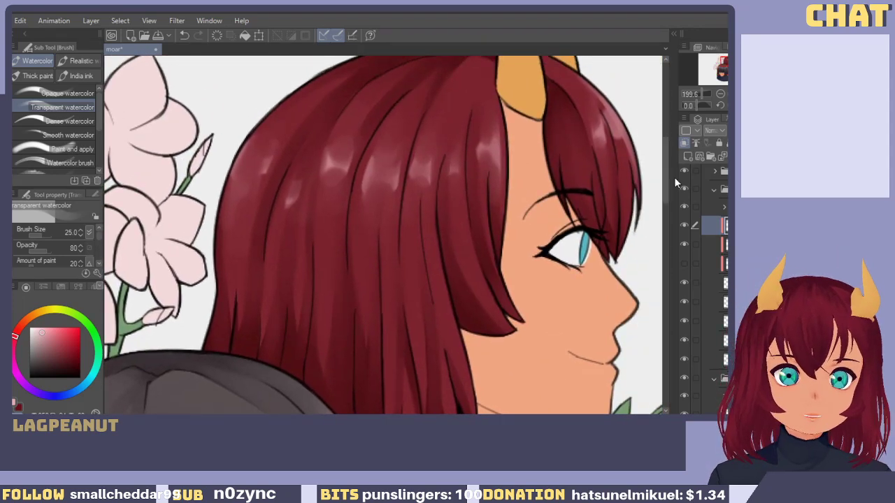
Try the Glow dodge blend mode on the highlight layer and check how the hair shine looks.
scroll(714, 130, down, 5)
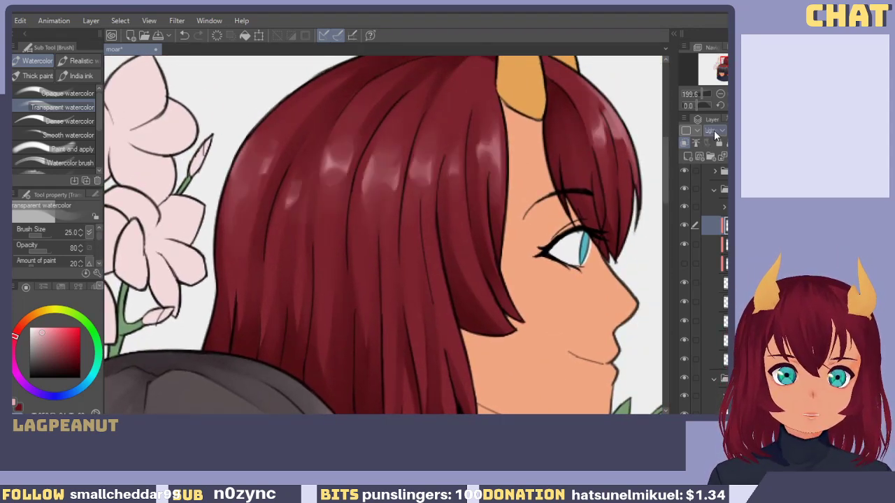
scroll(713, 130, down, 6)
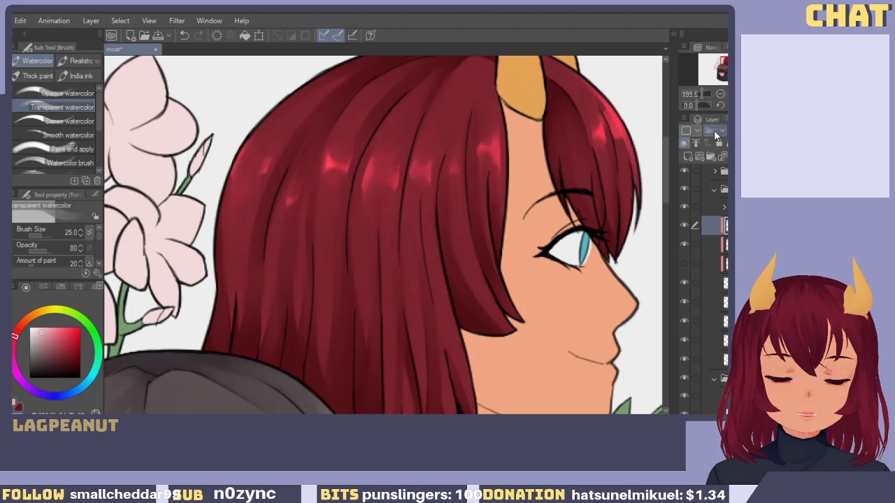
scroll(713, 130, down, 1)
scroll(460, 231, down, 4)
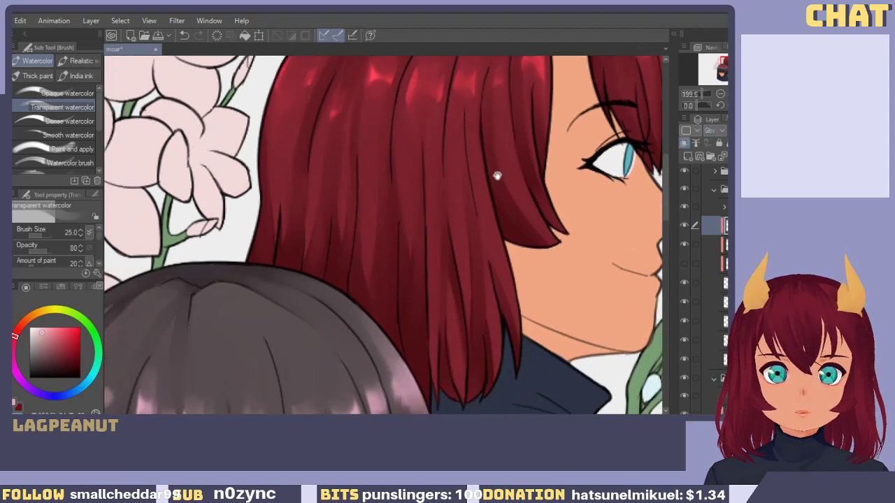
scroll(460, 230, up, 3)
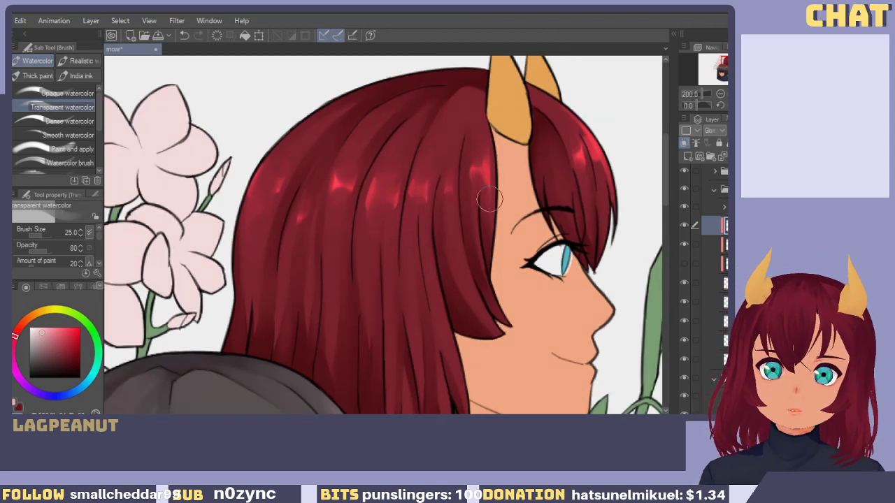
Set the highlight layer's blend mode to Overlay for a softer hair shine.
scroll(711, 139, up, 1)
scroll(711, 140, down, 2)
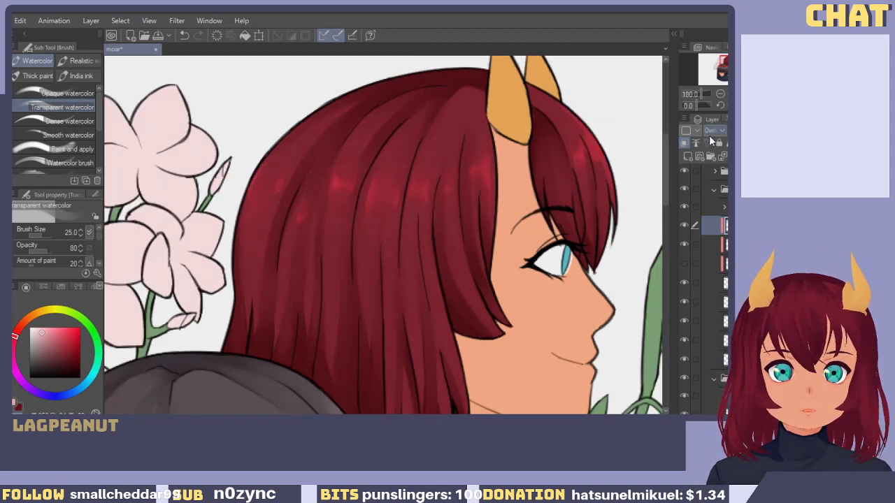
scroll(711, 140, up, 1)
scroll(711, 140, down, 1)
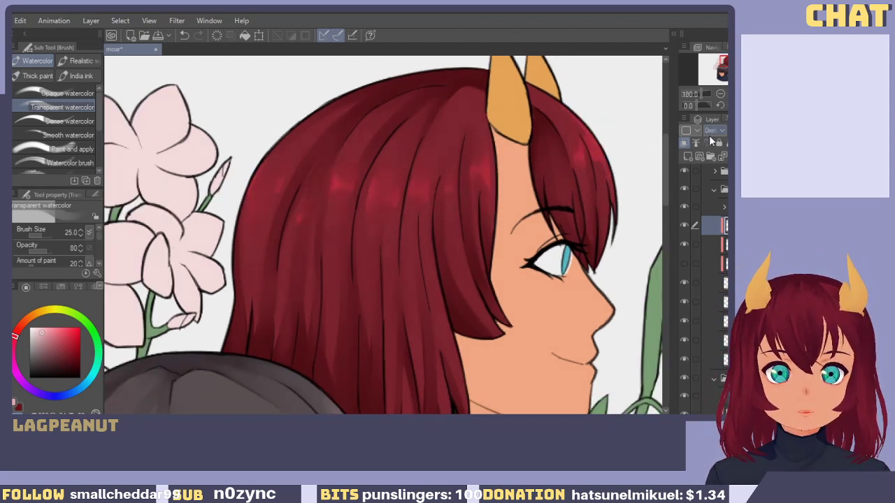
Compare further blend modes on the highlight layer and settle on Glow dodge.
scroll(710, 140, up, 2)
scroll(710, 142, up, 3)
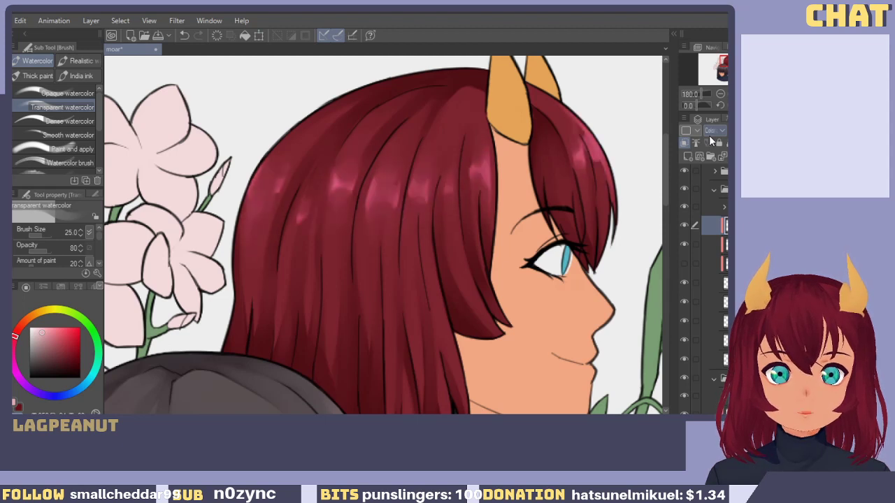
scroll(710, 137, down, 3)
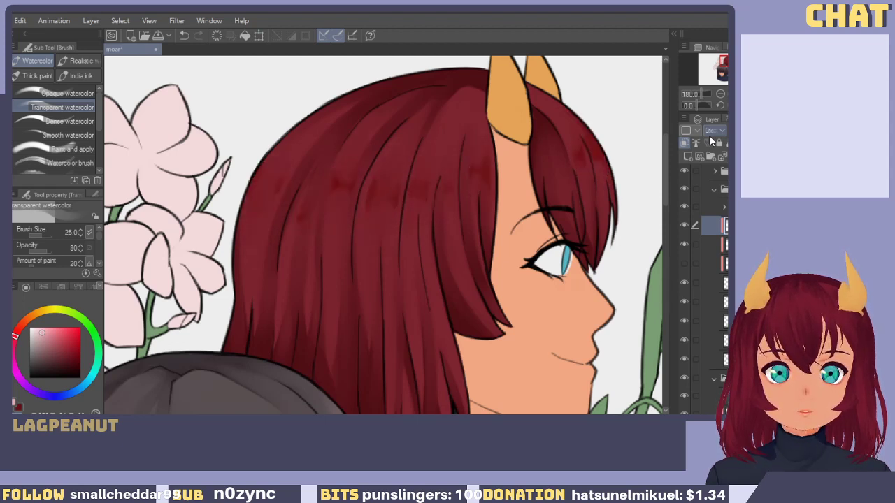
scroll(709, 140, up, 1)
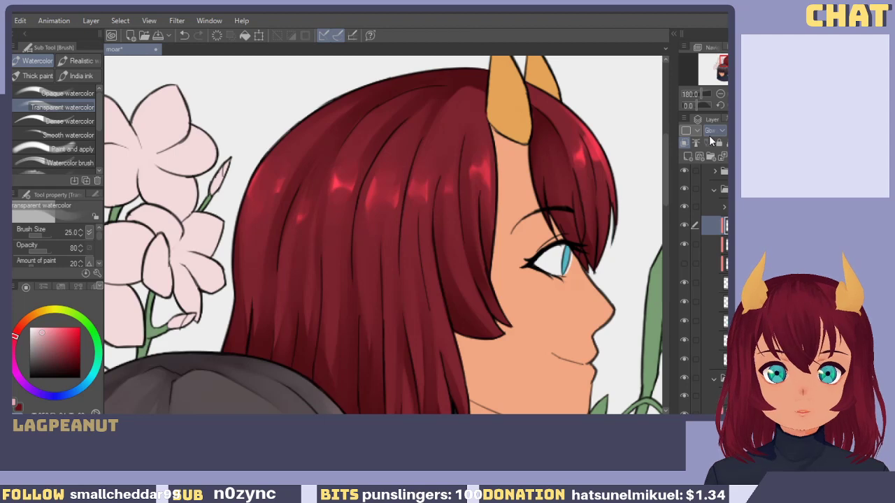
Repaint the highlight on the hair strand beside the face and fade its upper and lower ends.
mouse_move(330, 274)
mouse_down()
mouse_move(307, 282)
mouse_move(317, 196)
mouse_move(343, 132)
mouse_move(287, 308)
mouse_up()
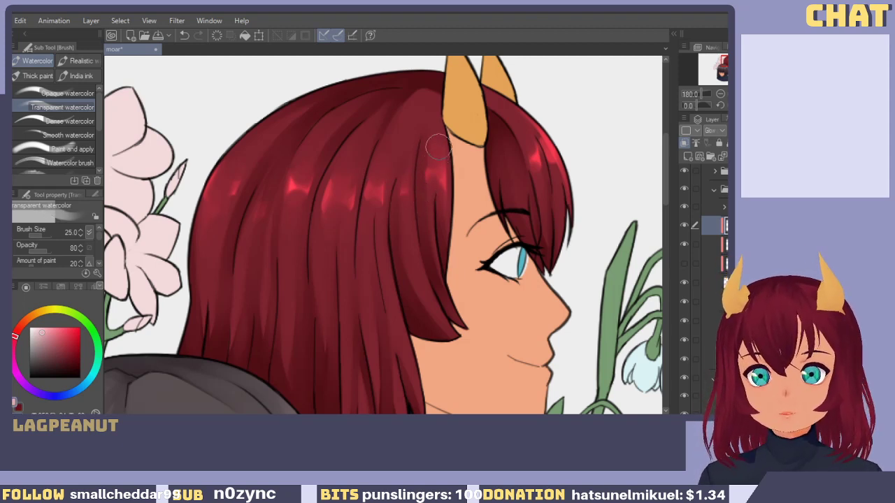
drag(437, 162, 437, 180)
key(c)
drag(433, 137, 436, 152)
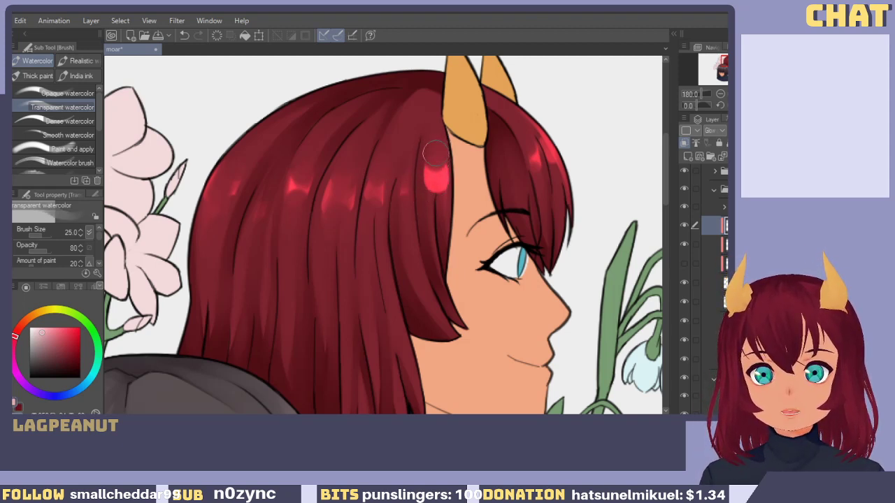
drag(437, 211, 435, 181)
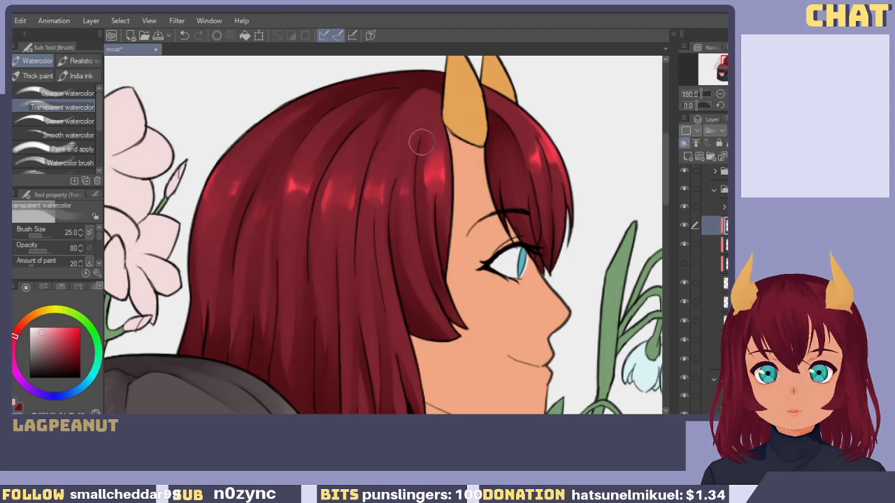
key(ctrl+z)
drag(434, 142, 435, 163)
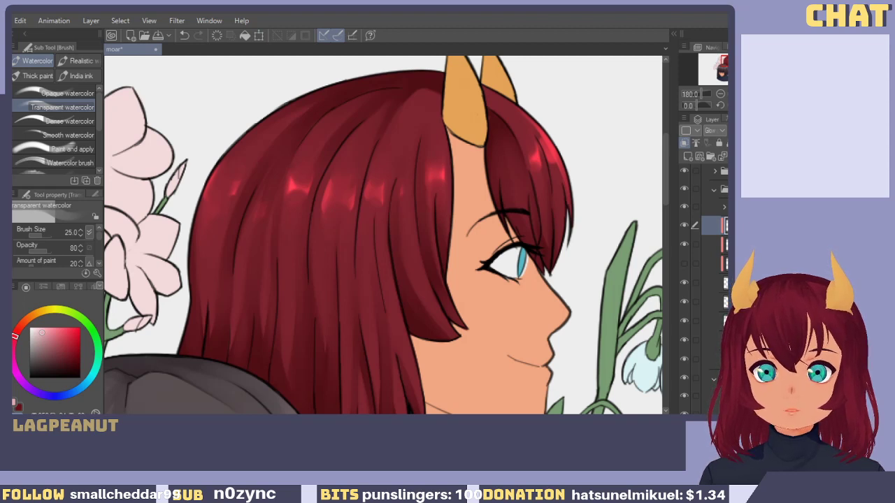
Rework the highlight patch toward the back of the head, fading its ends along the strands.
scroll(379, 224, up, 2)
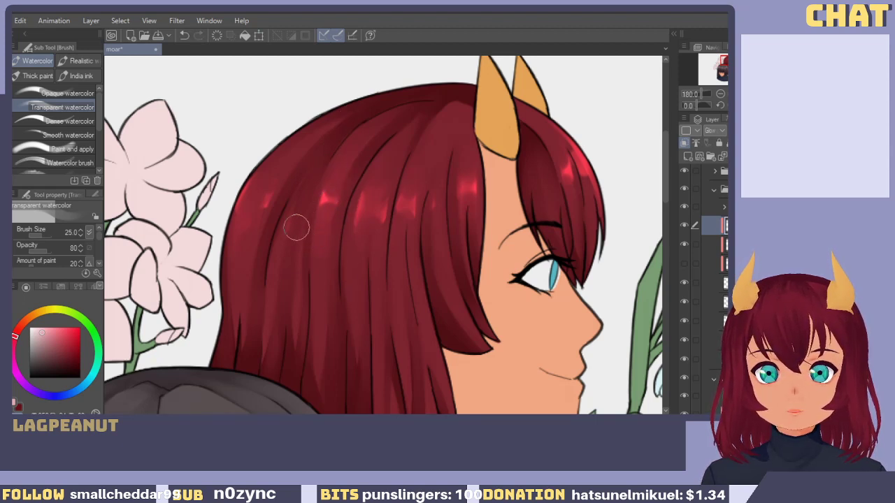
mouse_move(304, 244)
mouse_down()
mouse_move(295, 202)
mouse_move(287, 231)
mouse_move(281, 215)
mouse_move(271, 231)
mouse_move(267, 257)
mouse_move(275, 247)
mouse_move(286, 252)
mouse_move(290, 270)
mouse_move(303, 232)
mouse_move(305, 270)
mouse_move(303, 211)
mouse_move(281, 270)
mouse_move(288, 204)
mouse_up()
drag(268, 244, 293, 241)
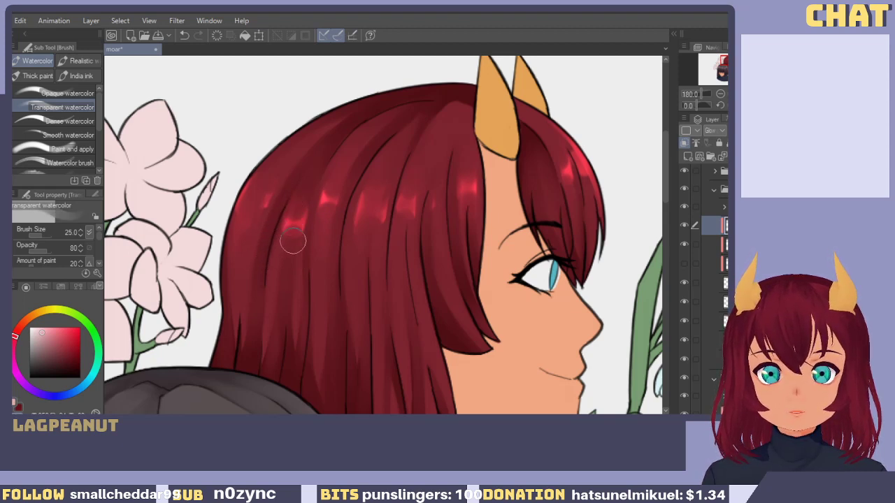
mouse_move(344, 220)
mouse_down()
mouse_move(309, 216)
mouse_move(330, 222)
mouse_up()
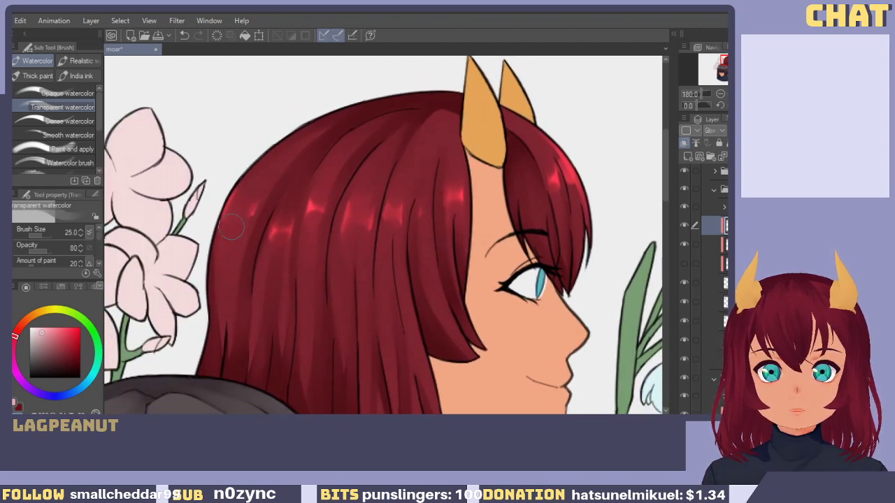
mouse_move(379, 253)
mouse_down()
mouse_move(296, 277)
mouse_move(274, 274)
mouse_up()
drag(371, 275, 366, 256)
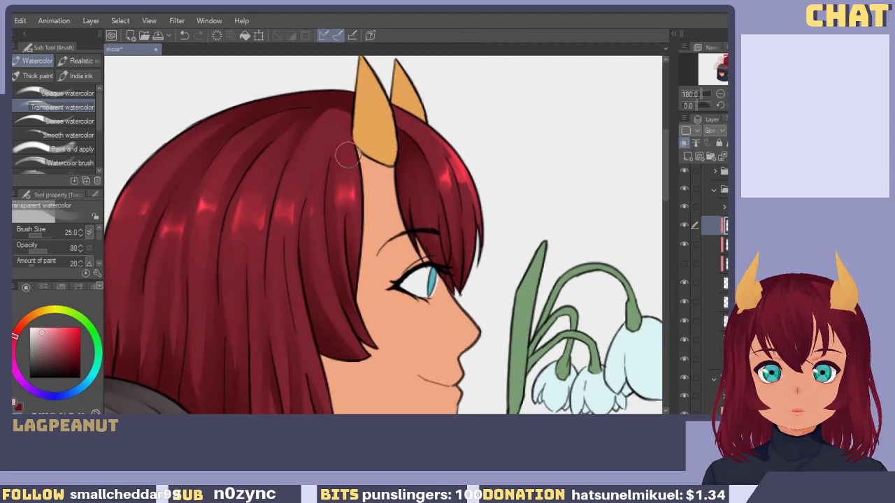
drag(400, 196, 431, 208)
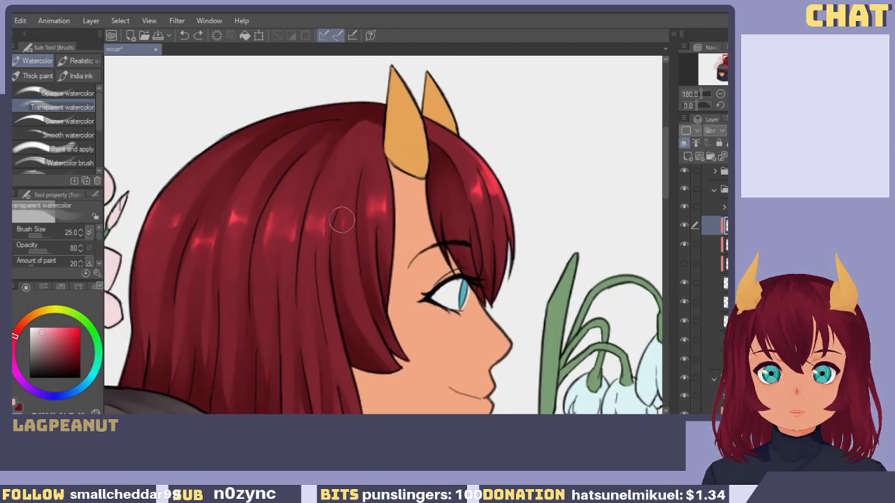
Reduce the watercolor brush to size 15 and add a small highlight on the narrow strand behind the front side lock.
key([)
key([)
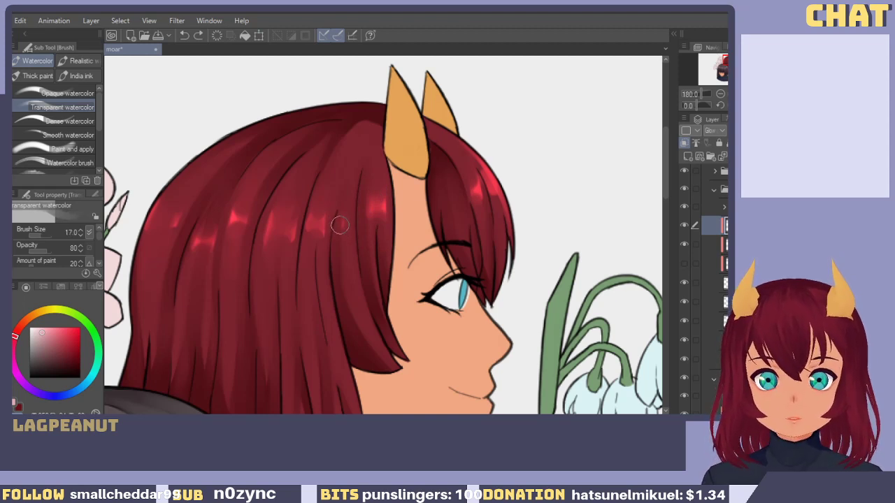
key(bracketleft)
mouse_move(346, 213)
mouse_down()
mouse_move(348, 231)
mouse_move(349, 219)
mouse_up()
key(c)
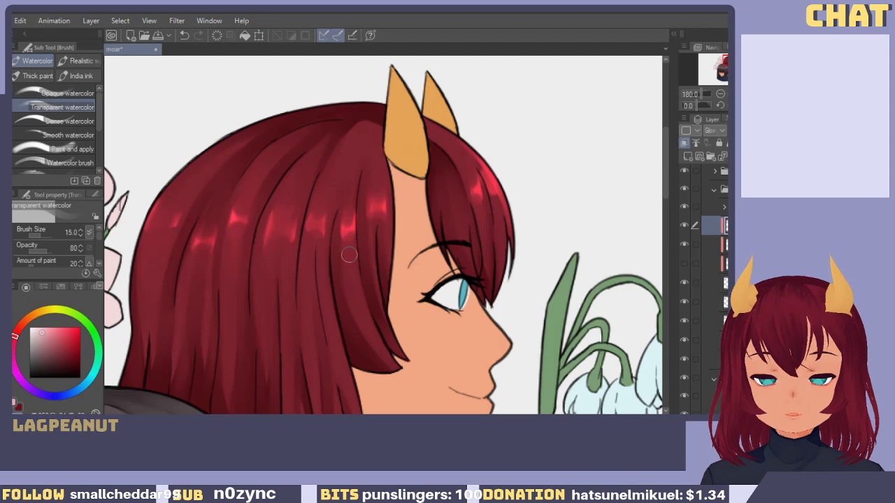
Create a new layer above the hair highlights and choose the Soft airbrush for a broader glow.
key(space)
drag(343, 321, 447, 185)
drag(360, 279, 455, 170)
mouse_move(393, 211)
mouse_down()
mouse_move(376, 156)
mouse_move(327, 346)
mouse_move(273, 247)
mouse_move(273, 261)
mouse_up()
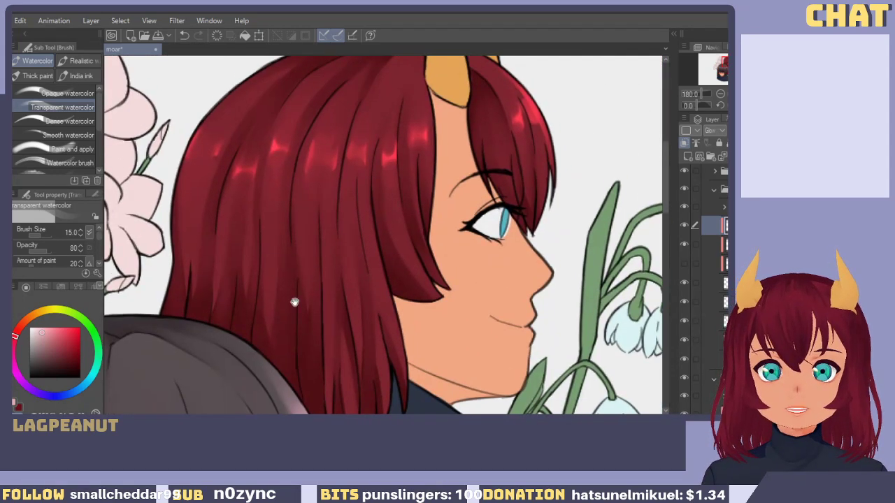
drag(285, 319, 371, 296)
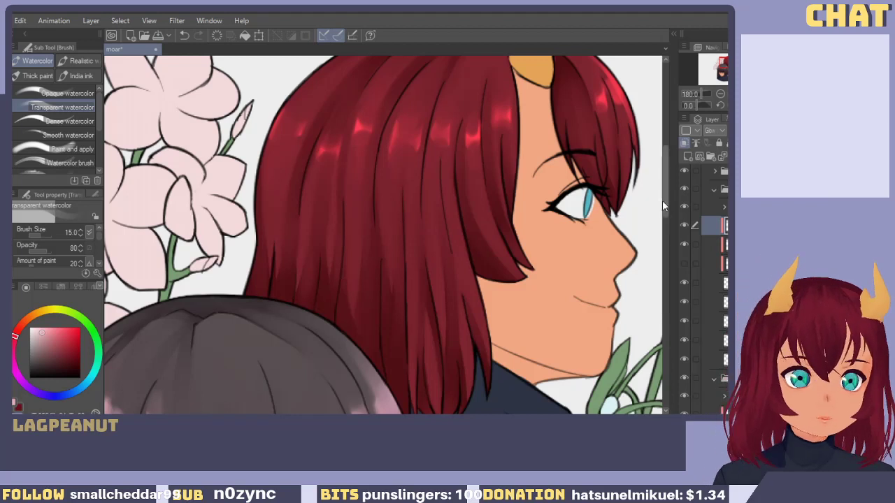
scroll(722, 261, down, 1)
scroll(722, 261, up, 1)
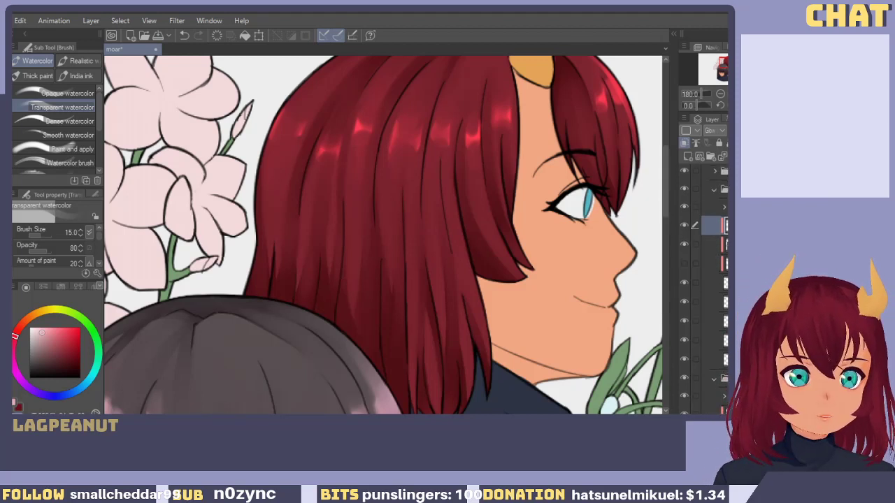
click(685, 156)
drag(471, 207, 398, 298)
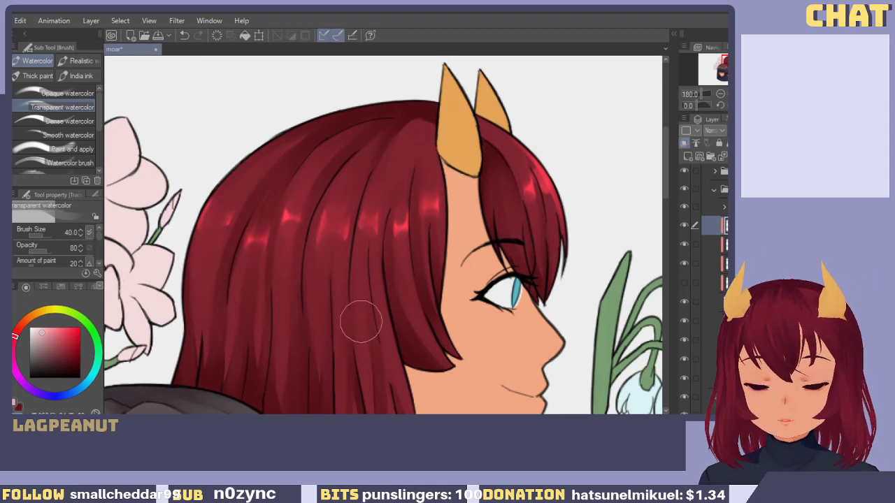
key(b)
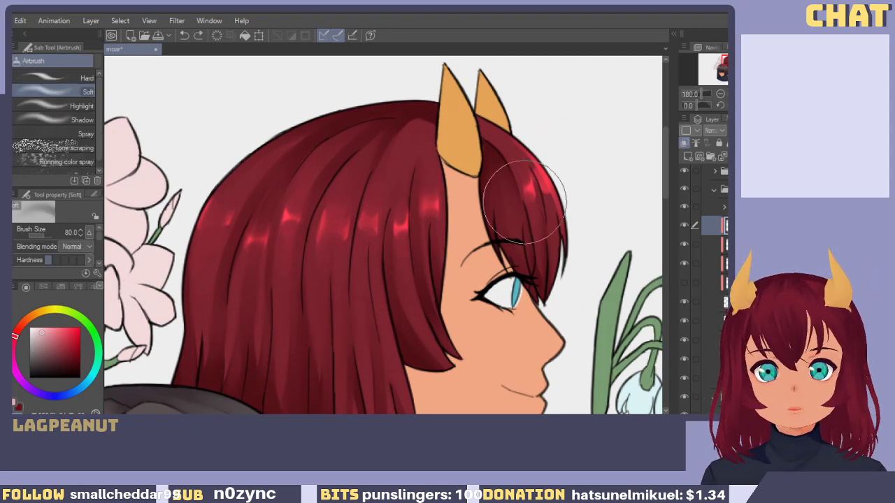
Airbrush a soft pale pink glow over the bangs in front of the horns and fade its lower part.
key(ctrl+z)
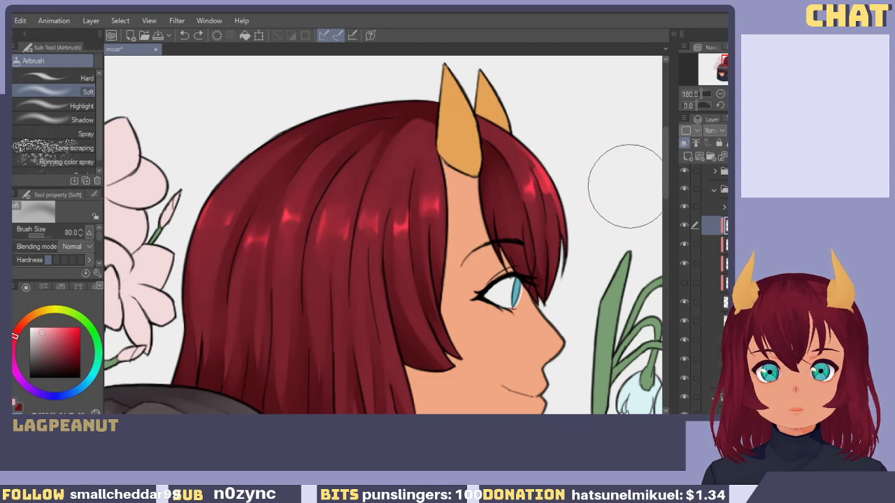
key(c)
mouse_move(502, 127)
mouse_down()
mouse_move(565, 185)
mouse_move(541, 181)
mouse_move(498, 126)
mouse_move(566, 184)
mouse_up()
key(ctrl+z)
key(c)
drag(501, 148, 484, 168)
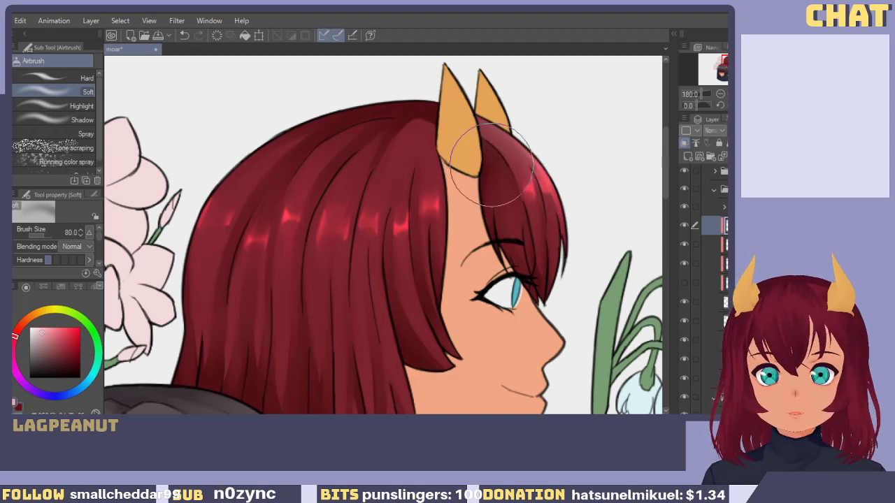
Airbrush a pale glow on the side hair behind the face and erase the excess around the highlights.
key(c)
mouse_move(362, 175)
mouse_down()
mouse_move(373, 186)
mouse_move(384, 182)
mouse_move(438, 292)
mouse_up()
key(ctrl+z)
key(c)
drag(433, 208, 413, 242)
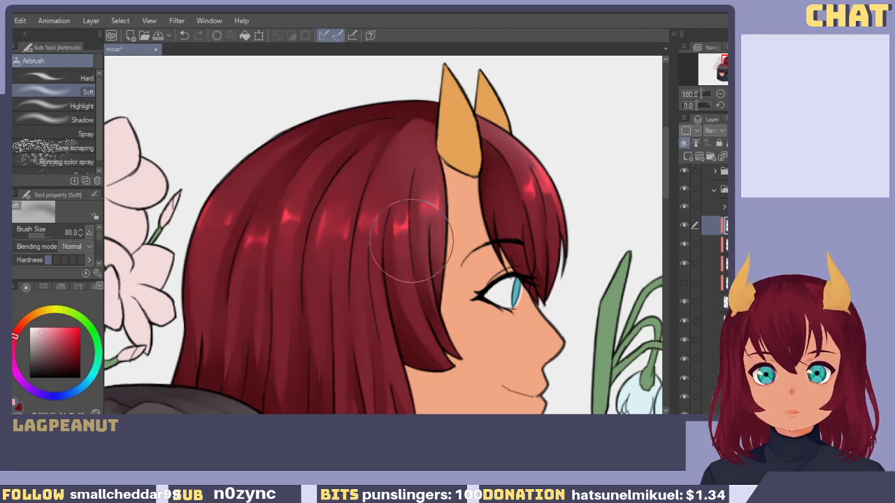
Airbrush a soft pale glow along the back of the head and undo the excess strokes.
drag(355, 324, 426, 278)
key(c)
drag(313, 146, 287, 230)
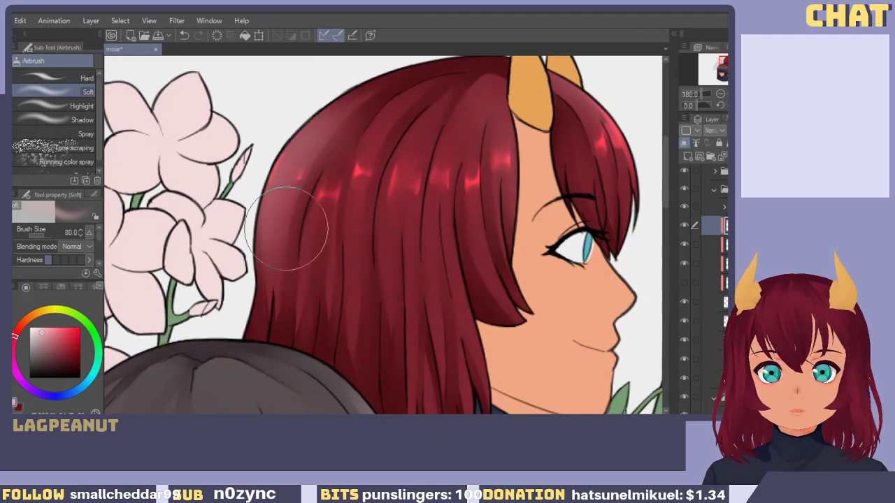
mouse_move(362, 144)
mouse_down()
mouse_move(338, 198)
mouse_move(346, 186)
mouse_move(327, 143)
mouse_move(270, 175)
mouse_move(325, 180)
mouse_move(374, 170)
mouse_move(376, 158)
mouse_move(305, 246)
mouse_move(330, 140)
mouse_up()
key(ctrl+z)
key(ctrl+z)
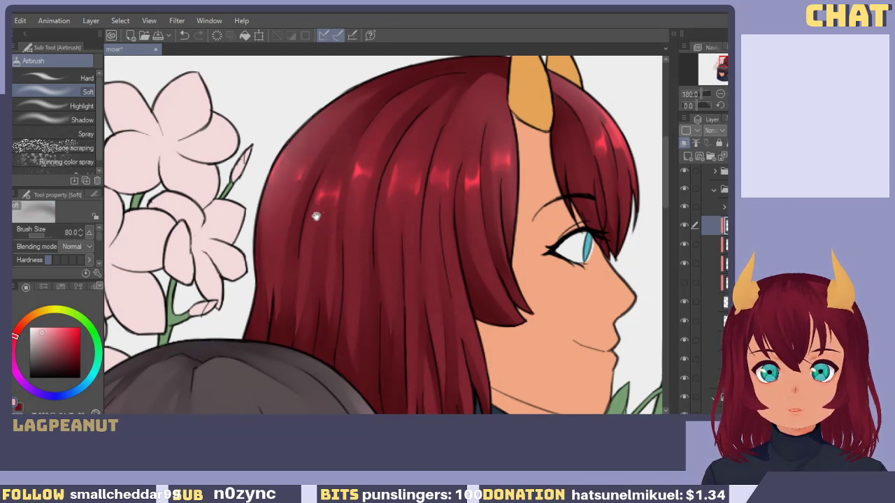
Airbrush faint pale light on the crown beside the horn and on the lower locks near the jaw.
space+drag(316, 215, 285, 315)
mouse_move(418, 149)
mouse_down()
mouse_move(458, 132)
mouse_move(427, 136)
mouse_up()
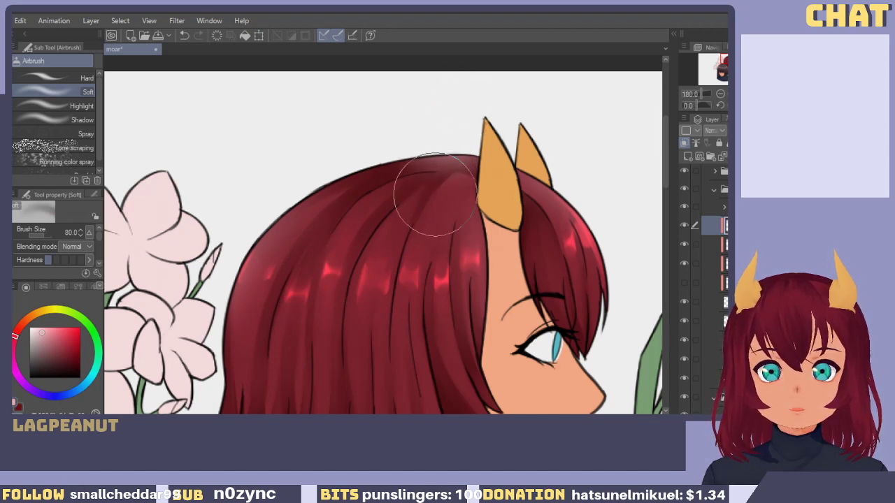
key(ctrl+z)
mouse_move(380, 197)
space+mouse_down()
mouse_move(326, 156)
mouse_move(345, 108)
space+mouse_up()
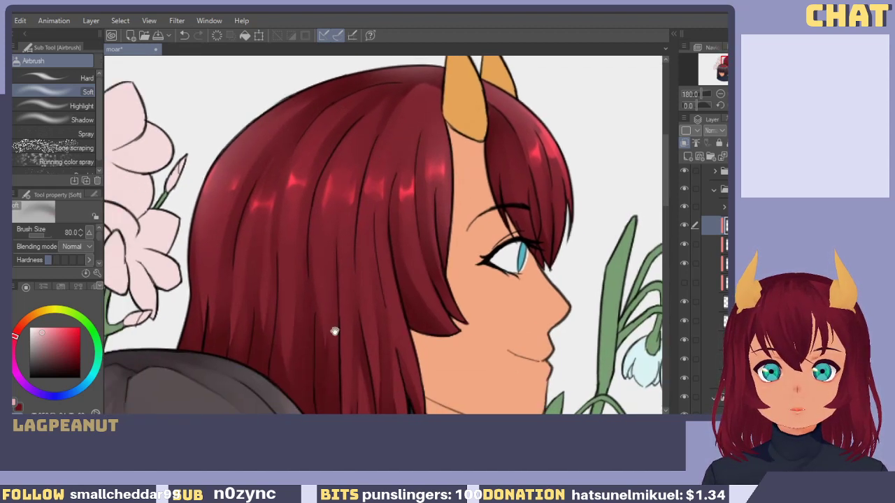
drag(333, 329, 355, 196)
mouse_move(403, 253)
mouse_down()
mouse_move(393, 287)
mouse_move(398, 241)
mouse_move(415, 226)
mouse_move(381, 166)
mouse_move(403, 189)
mouse_move(342, 226)
mouse_up()
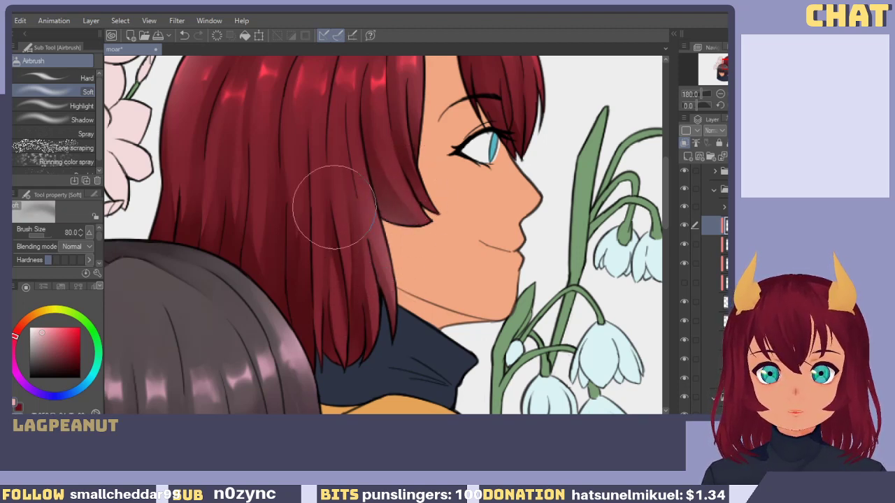
Try airbrushing a thin highlight at size 15 down the strand beside the jaw on the Glow dodge layer.
click(719, 244)
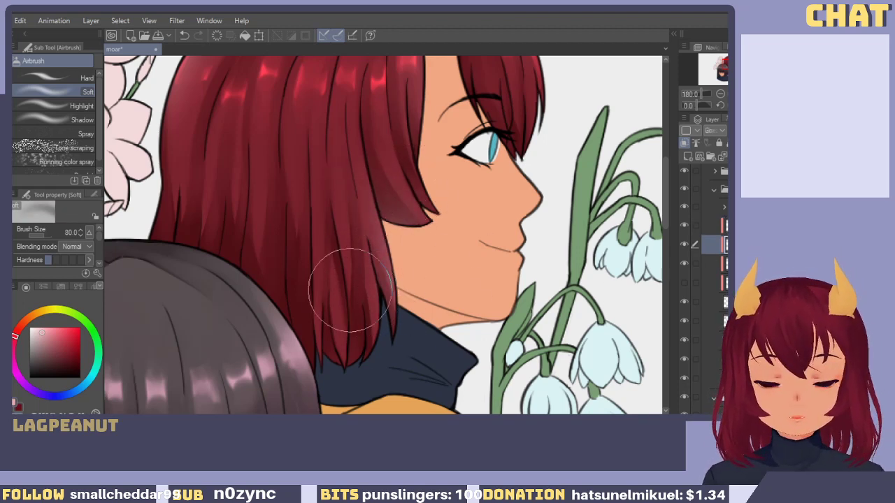
key(bracketleft)
key(bracketleft)
key(bracketleft)
key(bracketleft)
key(bracketleft)
key(bracketleft)
key(bracketleft)
key(bracketleft)
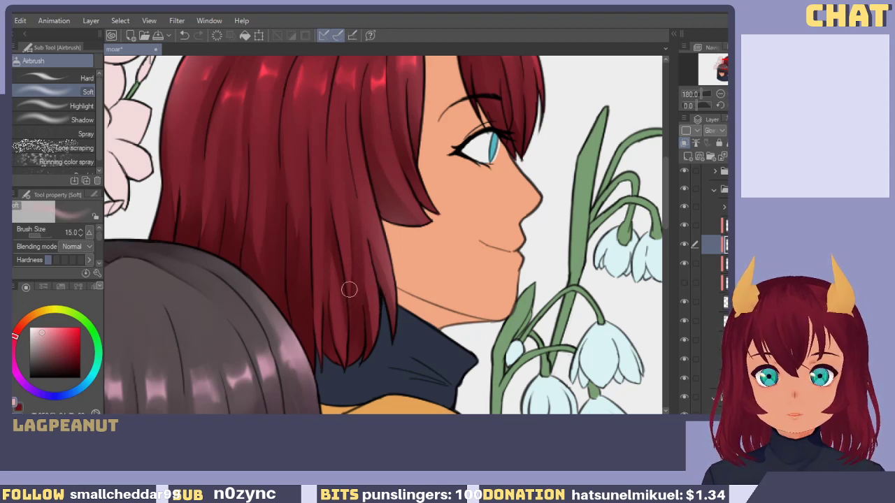
drag(376, 217, 394, 306)
key(ctrl+z)
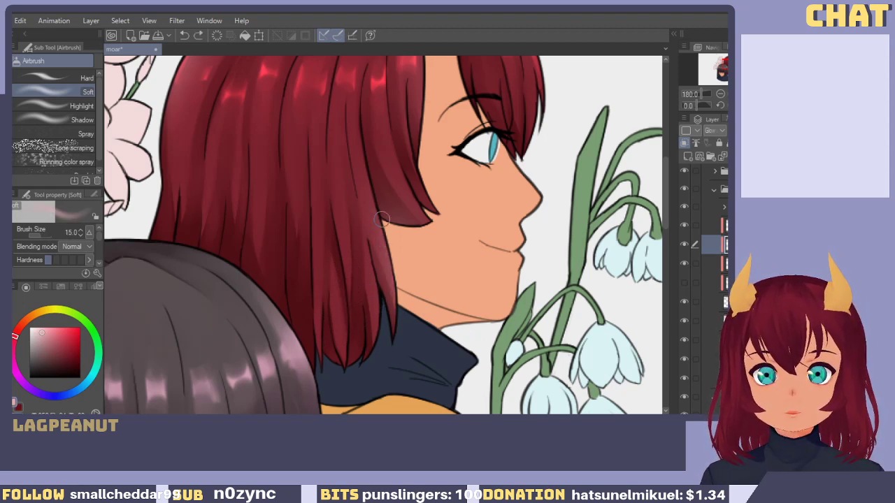
mouse_move(376, 208)
mouse_down()
mouse_move(393, 285)
mouse_move(391, 277)
mouse_up()
key(ctrl+z)
key(ctrl+z)
mouse_move(380, 220)
mouse_down()
mouse_move(392, 261)
mouse_move(384, 257)
mouse_up()
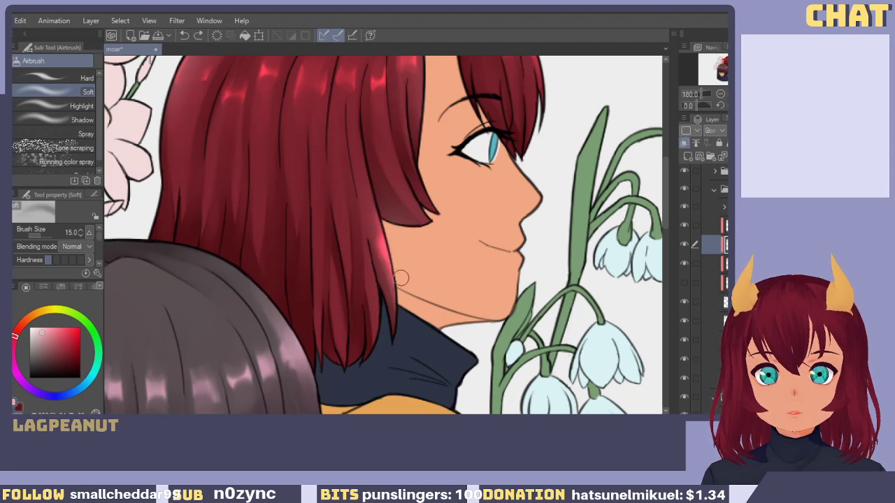
key(ctrl+z)
drag(377, 218, 398, 278)
Set the Transparent watercolor brush to size 15 and place the Glow dodge layer above the Normal highlight layer.
key(b)
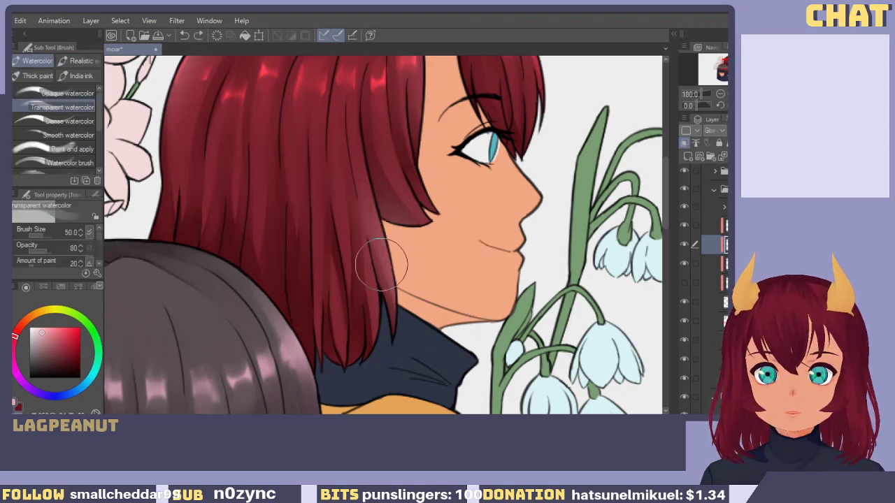
key(bracketleft)
key(bracketleft)
key(bracketleft)
key(bracketleft)
key(bracketleft)
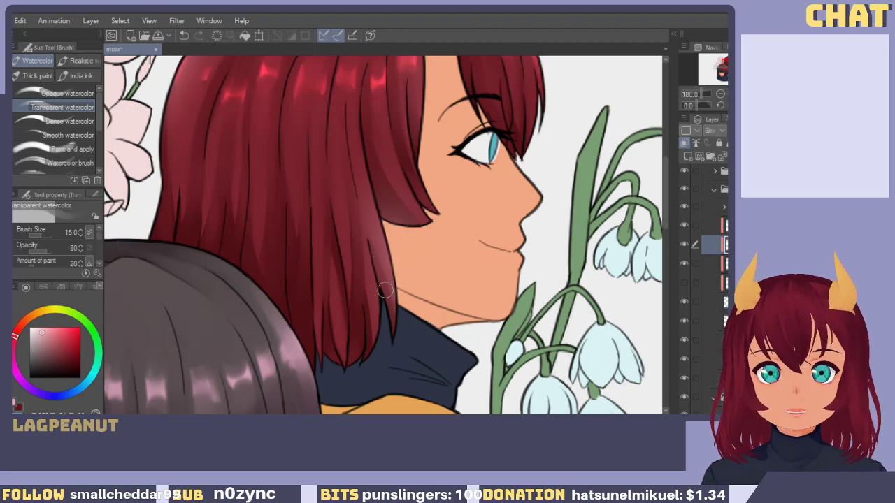
click(724, 225)
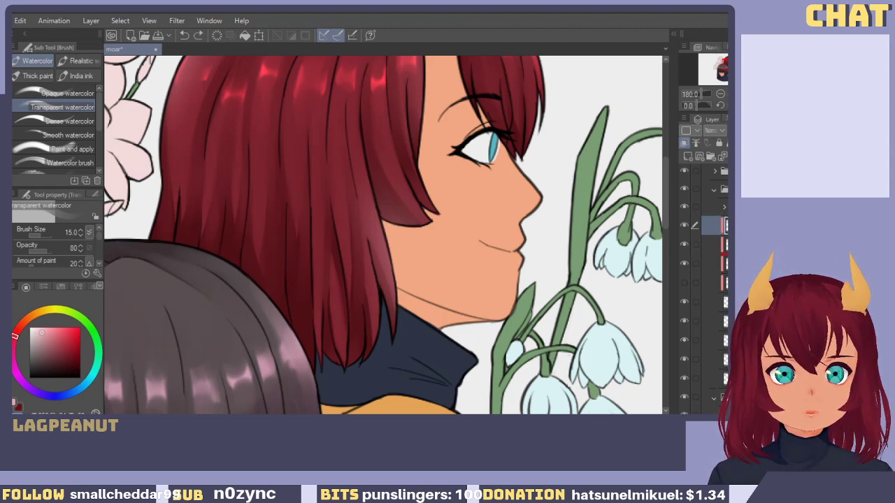
Paint a thin pale highlight down the strand beside the jaw on the Glow dodge layer and thin it out with transparent color.
alt+click(388, 267)
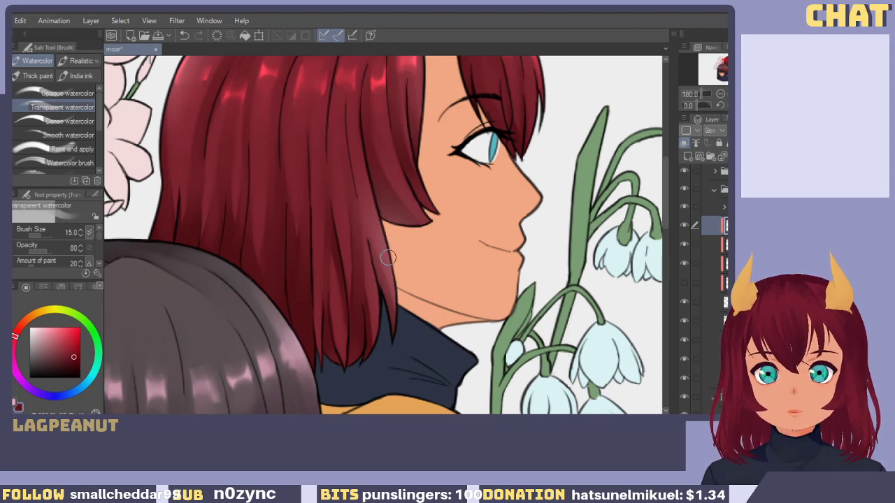
alt+click(385, 259)
drag(380, 227, 392, 277)
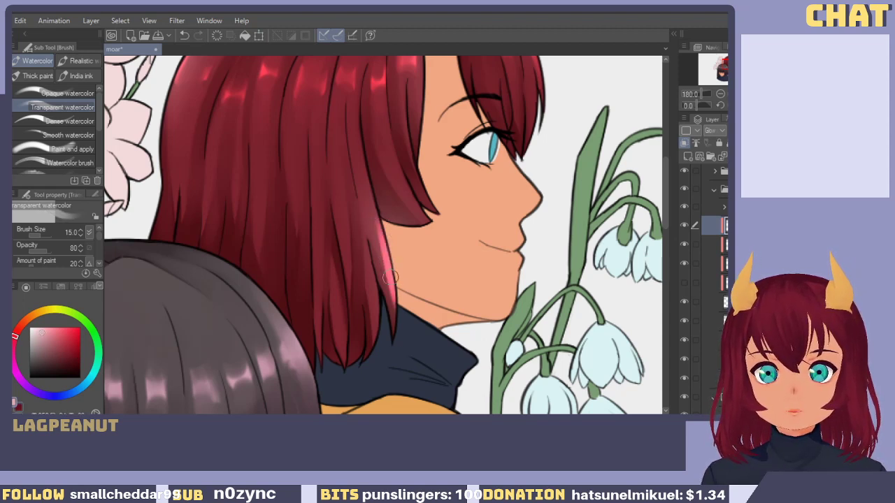
key(c)
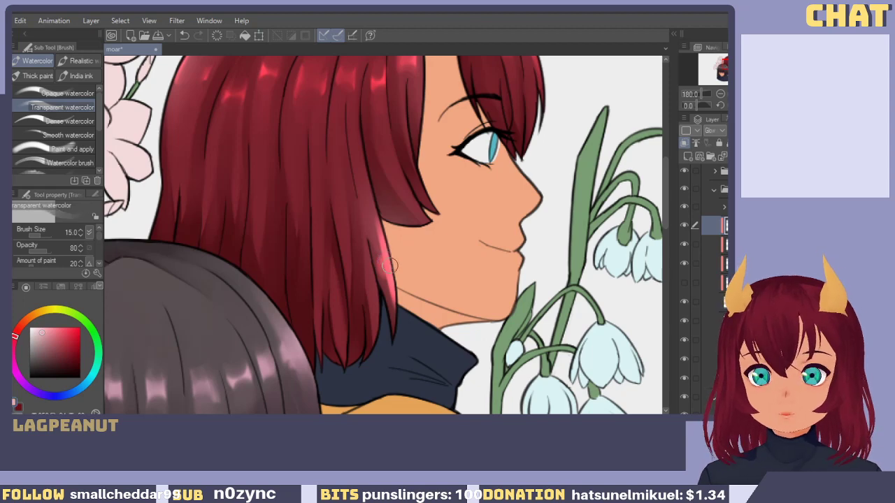
drag(374, 208, 391, 290)
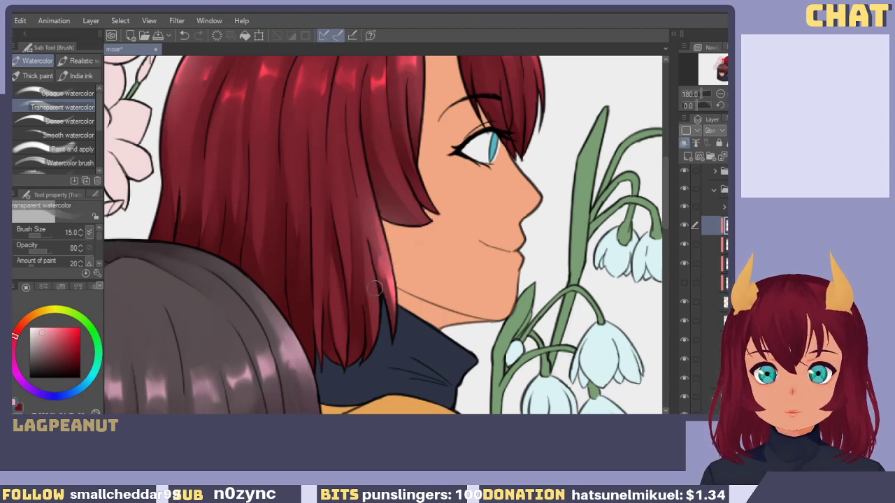
drag(362, 252, 364, 285)
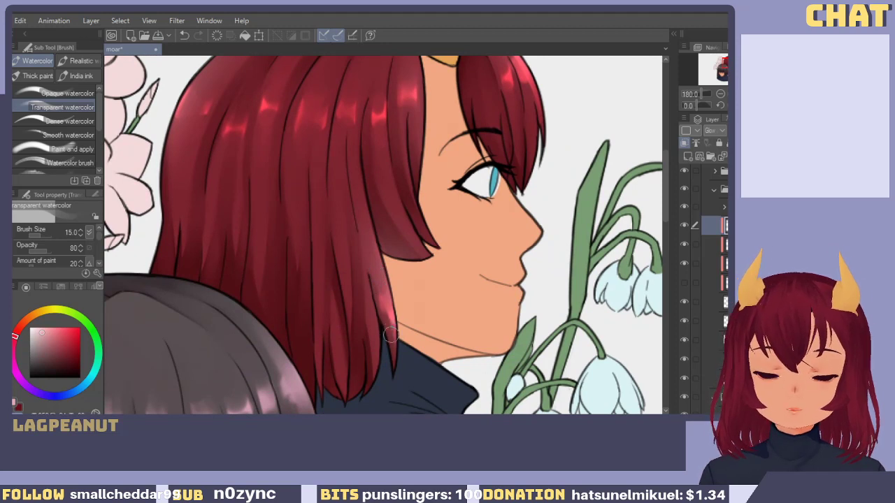
drag(378, 262, 403, 349)
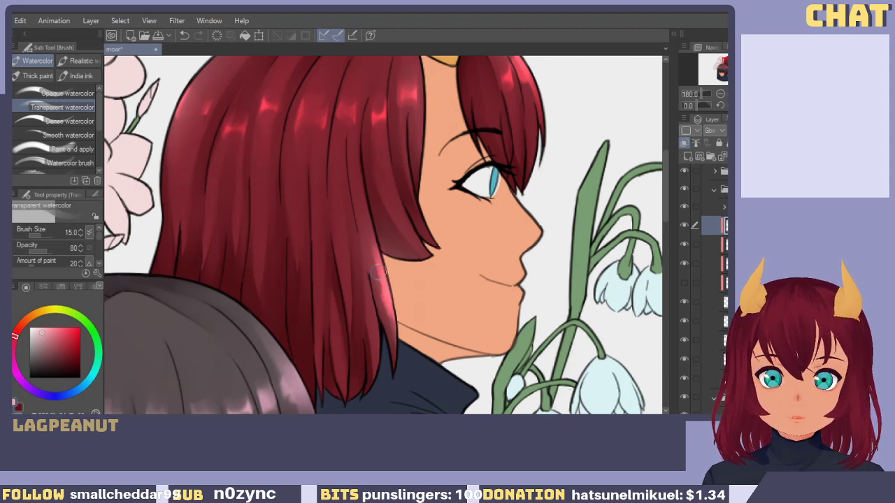
drag(363, 238, 381, 312)
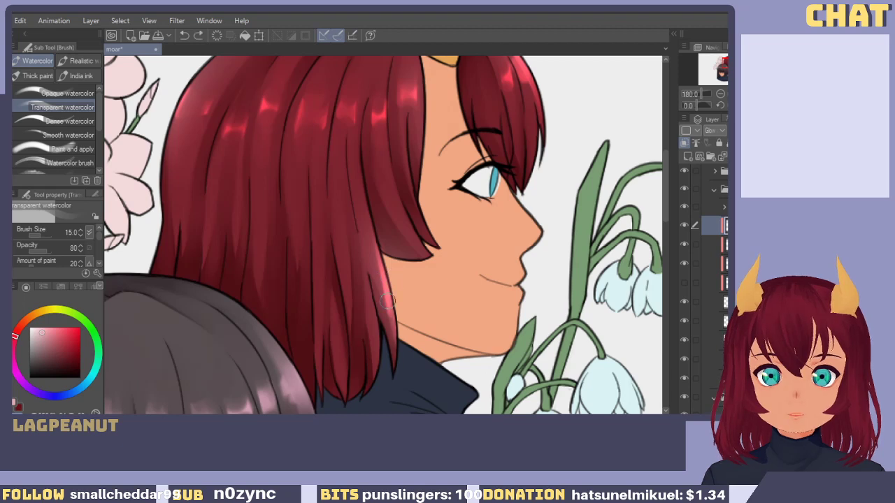
drag(376, 291, 392, 370)
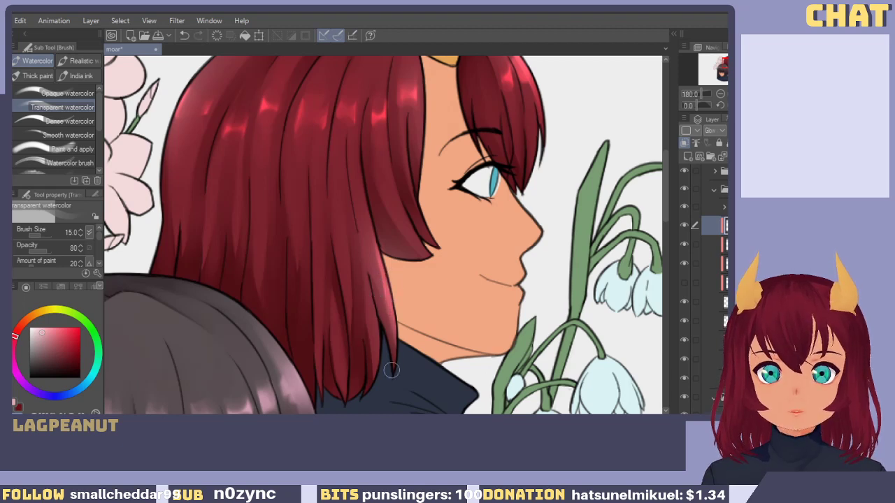
Paint a small glowing highlight near the tip of the short side lock beside the cheek, undoing excess strokes and softening its edge.
mouse_move(408, 241)
mouse_down()
mouse_move(397, 292)
mouse_move(417, 311)
mouse_up()
key(c)
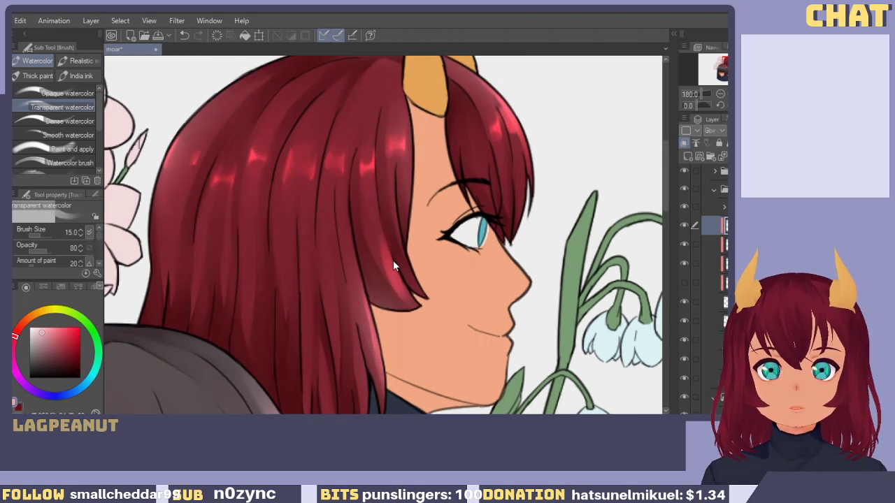
drag(377, 223, 405, 288)
drag(382, 224, 417, 302)
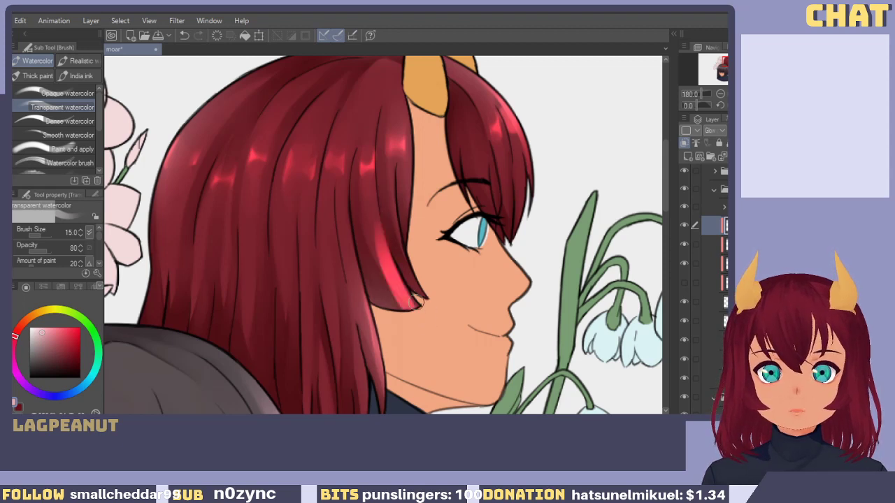
key(ctrl+z)
mouse_move(384, 250)
mouse_down()
mouse_move(396, 281)
mouse_move(426, 308)
mouse_up()
key(ctrl+z)
drag(378, 231, 423, 301)
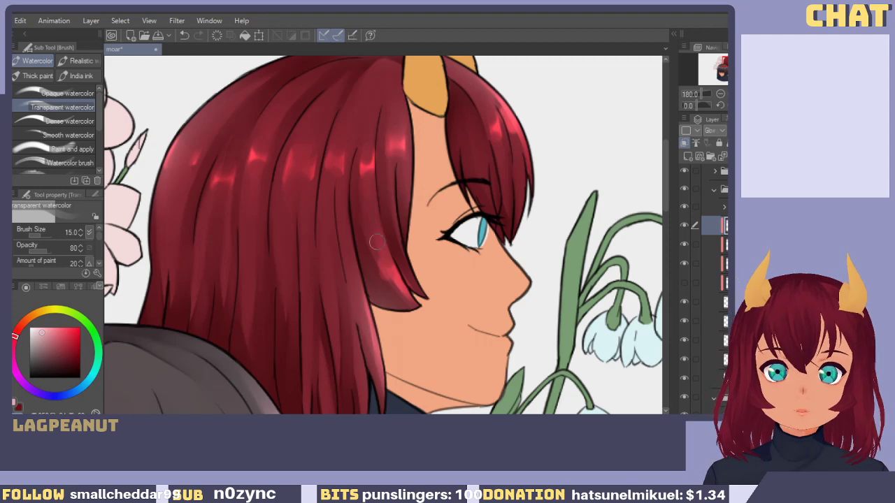
mouse_move(376, 241)
mouse_down()
mouse_move(409, 292)
mouse_move(403, 266)
mouse_move(437, 282)
mouse_move(384, 319)
mouse_move(398, 256)
mouse_up()
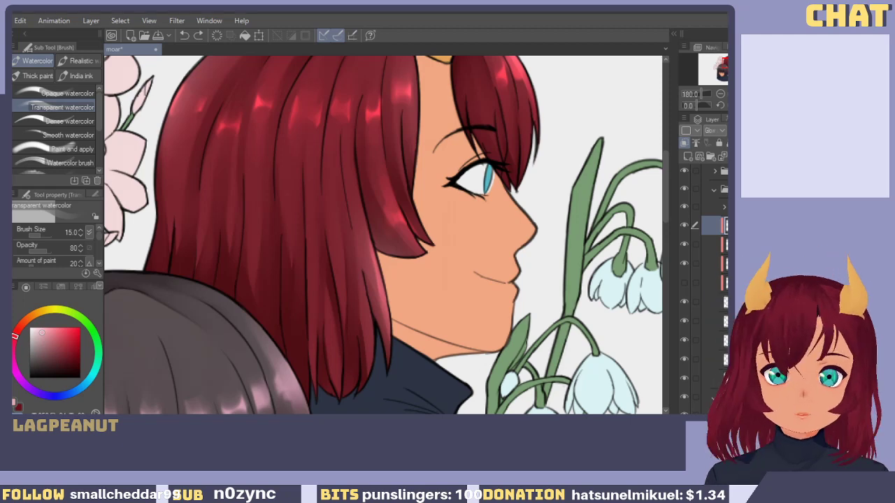
mouse_move(405, 260)
mouse_down()
mouse_move(407, 209)
mouse_move(453, 215)
mouse_up()
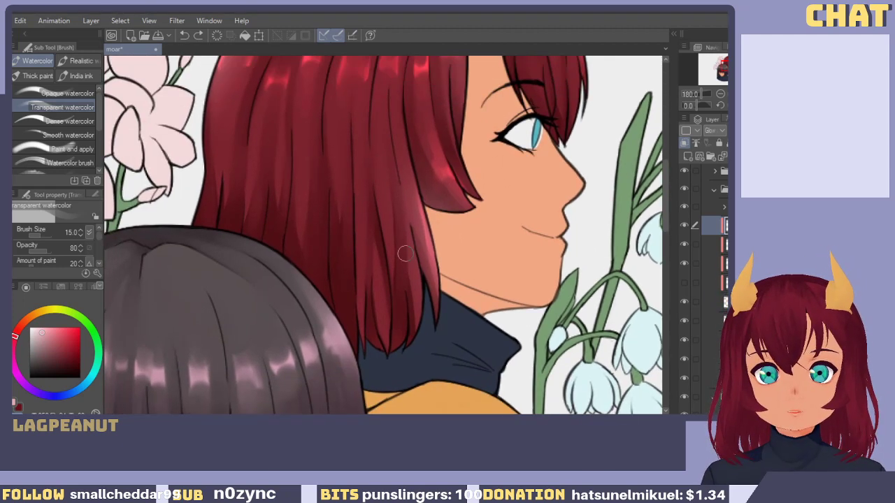
Fade the pale glow on the strands beside the jaw with the Soft airbrush in transparent color at size 30 on the Normal layer.
click(720, 244)
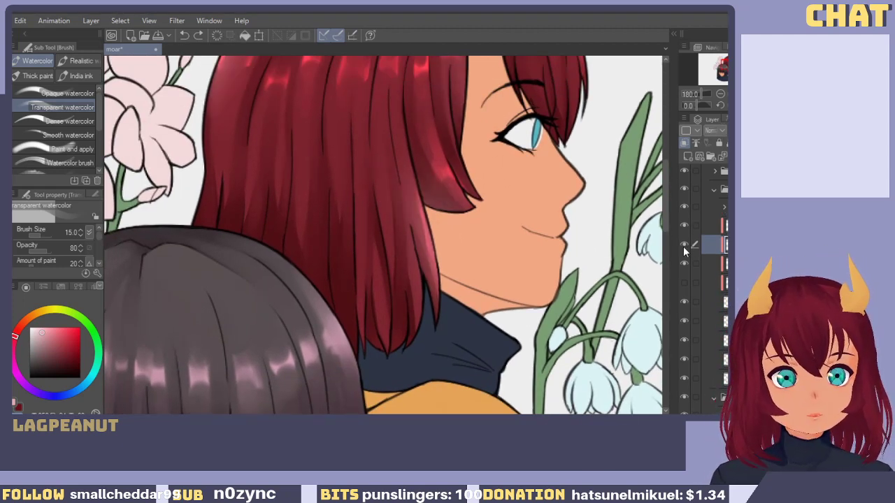
key(b)
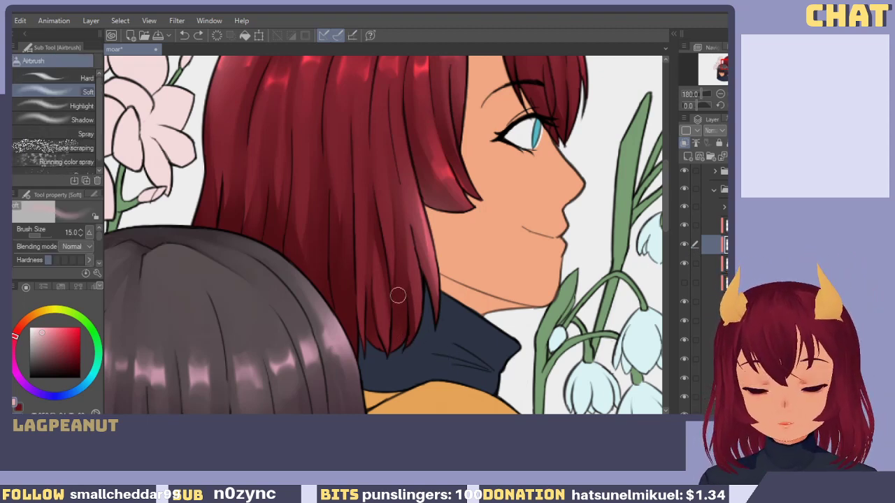
key(])
key(])
key(])
key(])
key(c)
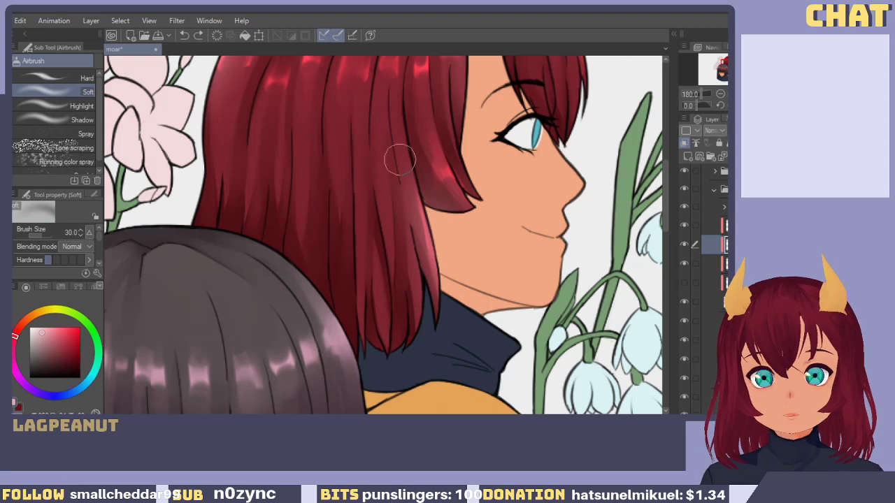
mouse_move(399, 160)
mouse_down()
mouse_move(404, 304)
mouse_move(428, 334)
mouse_up()
drag(431, 236, 389, 343)
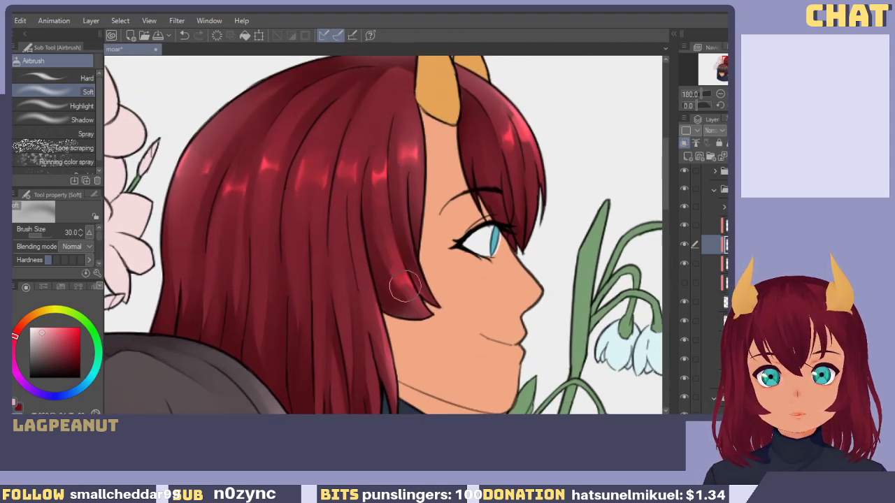
scroll(367, 341, down, 3)
drag(393, 245, 348, 316)
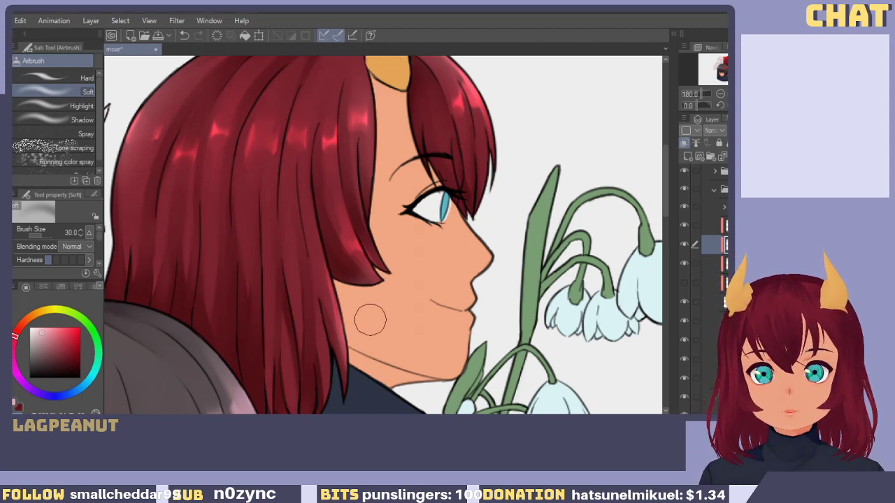
Examine the shaded red hair from close up and at a distance, comparing it with the highlight layers hidden and shown.
drag(371, 312, 427, 177)
drag(375, 386, 405, 213)
drag(323, 197, 405, 340)
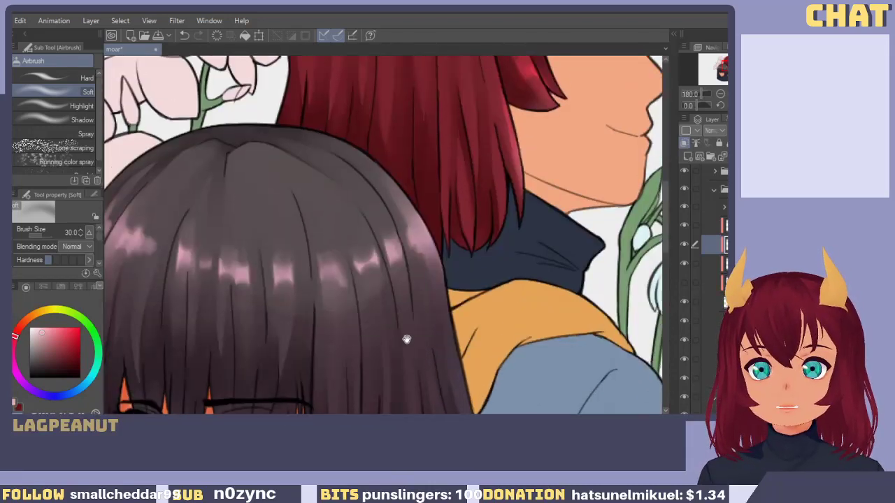
drag(461, 263, 436, 248)
drag(385, 320, 391, 175)
mouse_move(349, 95)
mouse_down()
mouse_move(361, 395)
mouse_move(345, 390)
mouse_up()
scroll(409, 311, down, 7)
mouse_move(413, 358)
mouse_down()
mouse_move(424, 202)
mouse_move(390, 290)
mouse_up()
scroll(423, 194, up, 3)
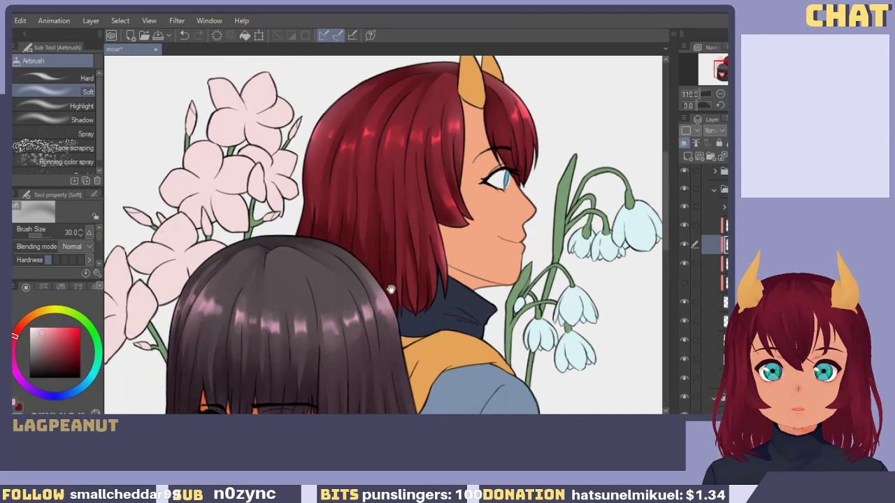
click(682, 245)
click(683, 245)
click(682, 264)
click(683, 268)
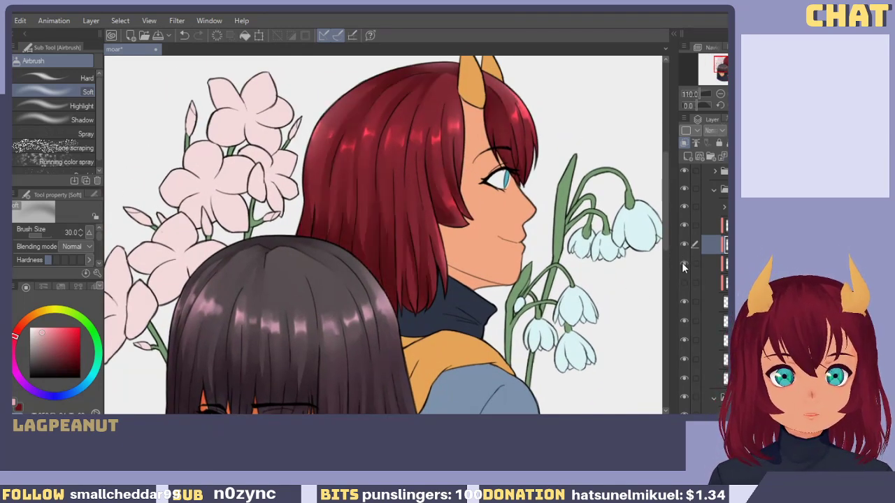
Show the hidden layer beneath the red hair's highlight layers and shift its color toward purple.
click(687, 283)
click(687, 283)
click(686, 282)
click(712, 283)
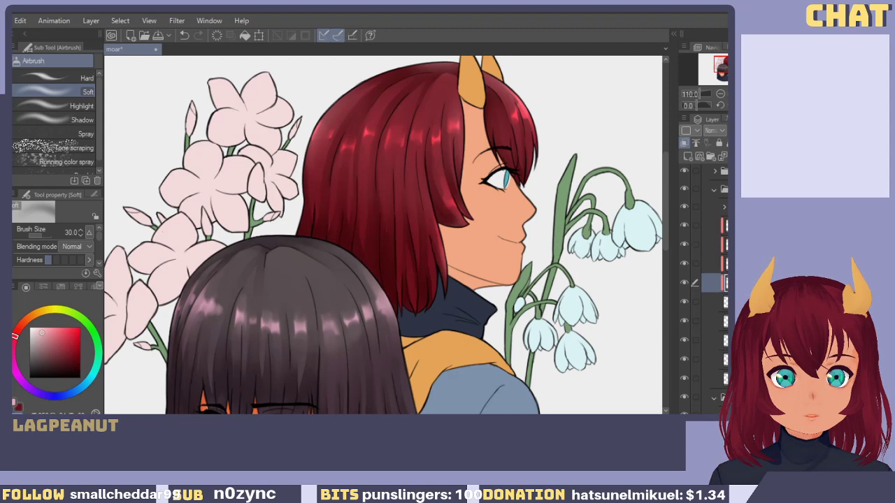
key(space)
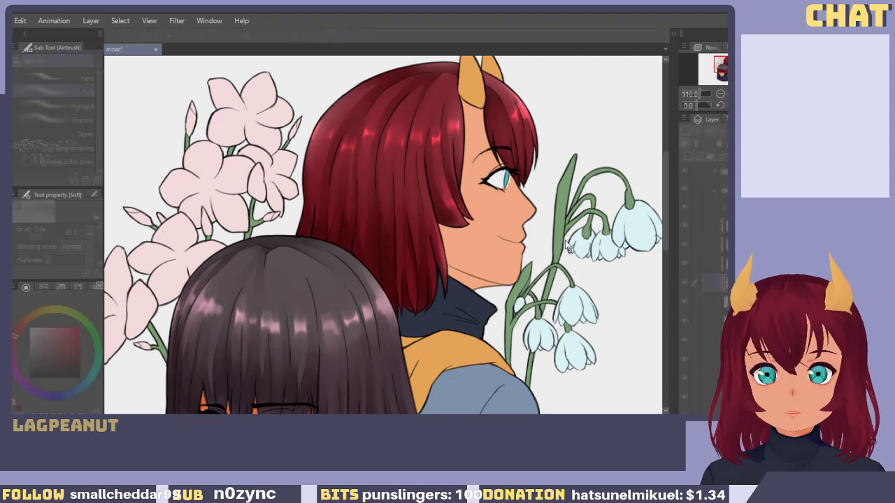
drag(591, 202, 558, 202)
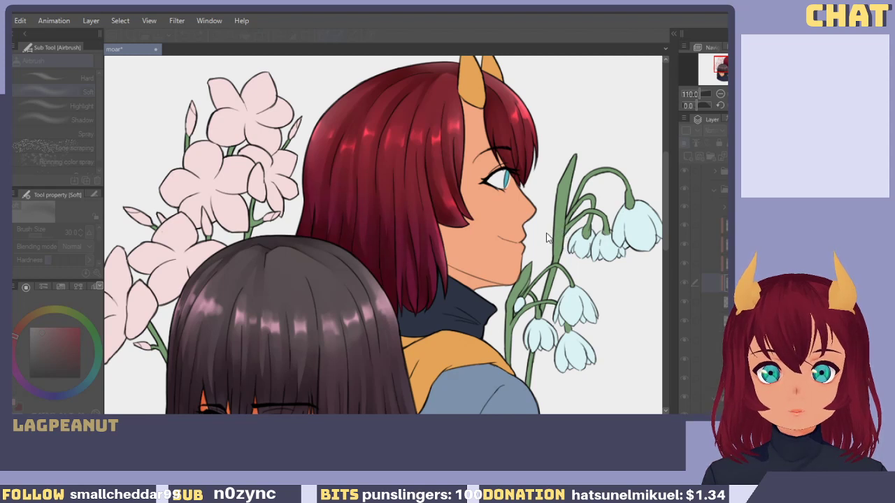
click(585, 262)
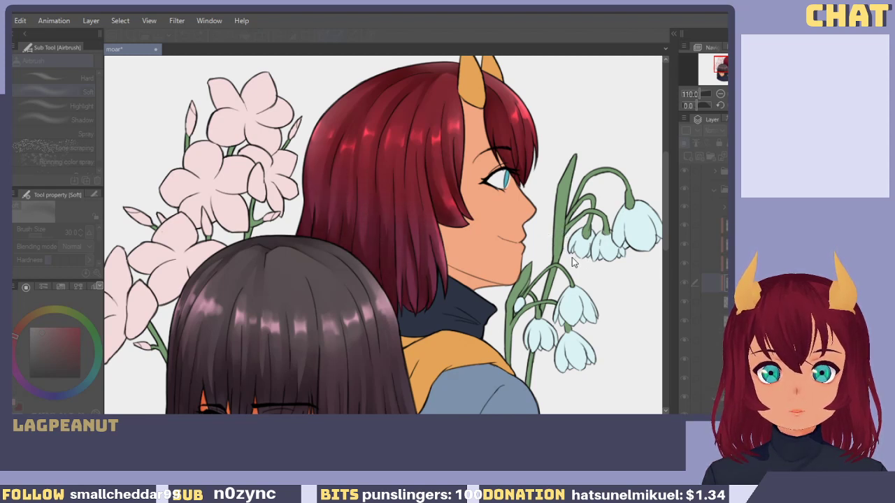
drag(572, 258, 560, 255)
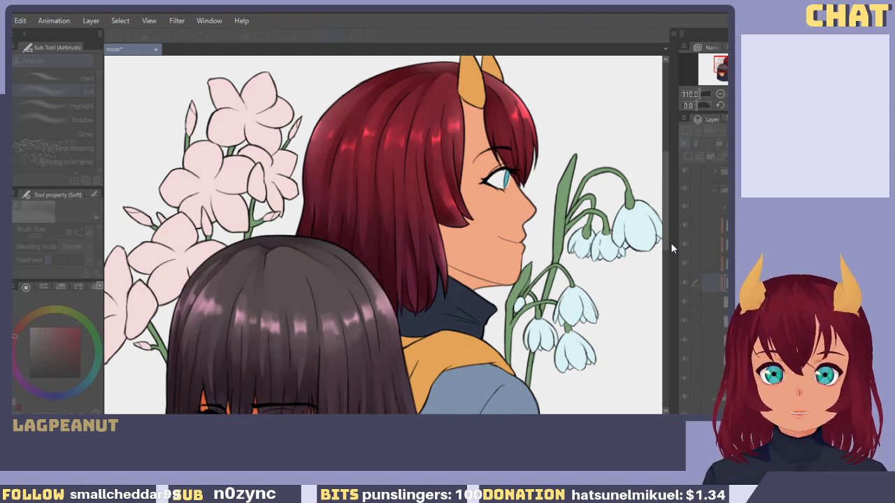
click(694, 185)
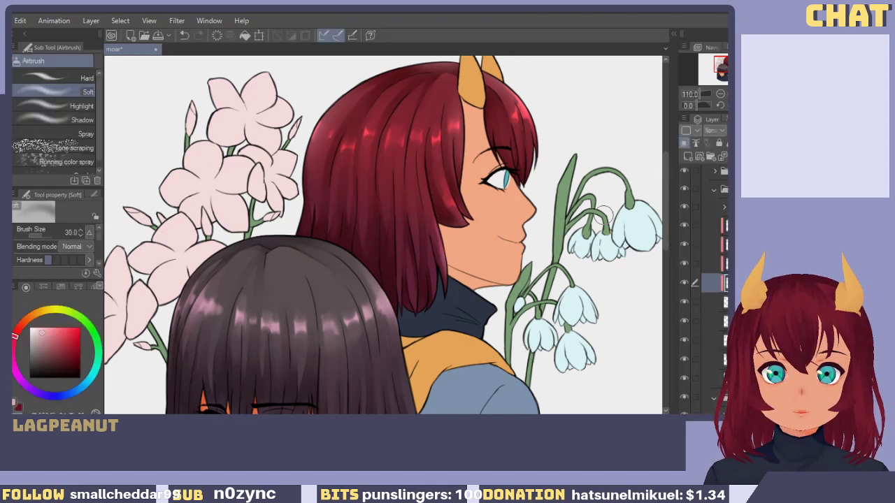
Enlarge the purple-tinted hair layer slightly upward and outward with a Scale/Rotate transformation.
key(ctrl+t)
drag(415, 91, 404, 20)
scroll(441, 141, down, 2)
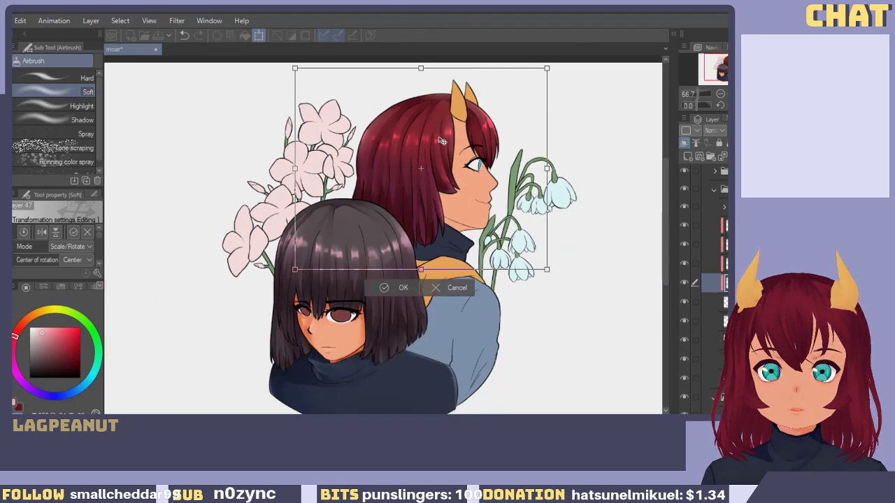
drag(420, 68, 416, 53)
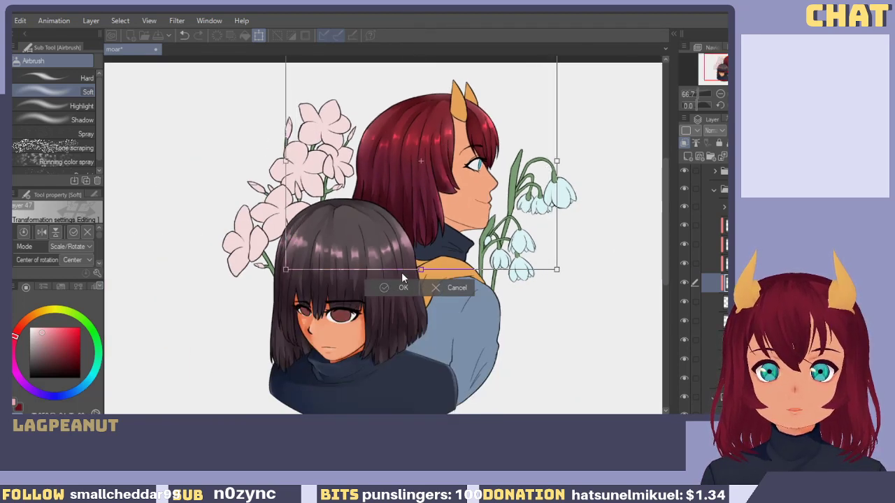
click(403, 287)
Compare several blending modes on the purple-tinted red hair layer and return it to Normal.
scroll(430, 148, up, 2)
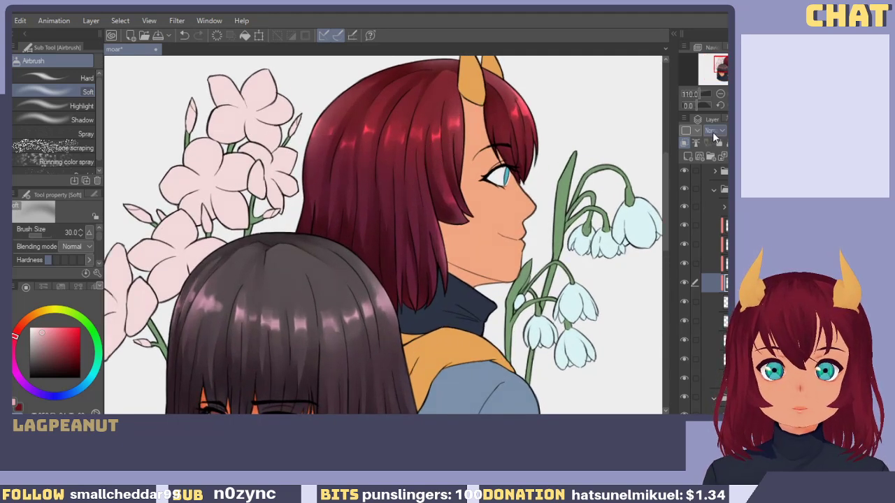
scroll(713, 131, down, 7)
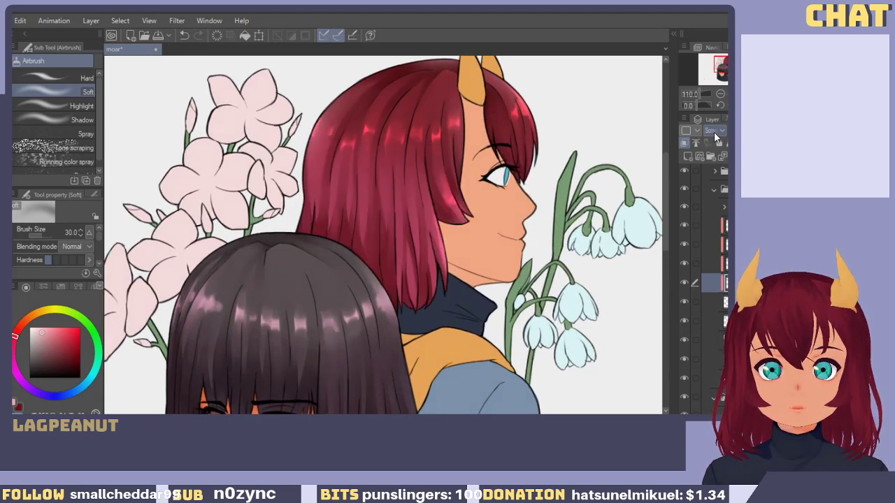
scroll(713, 132, down, 3)
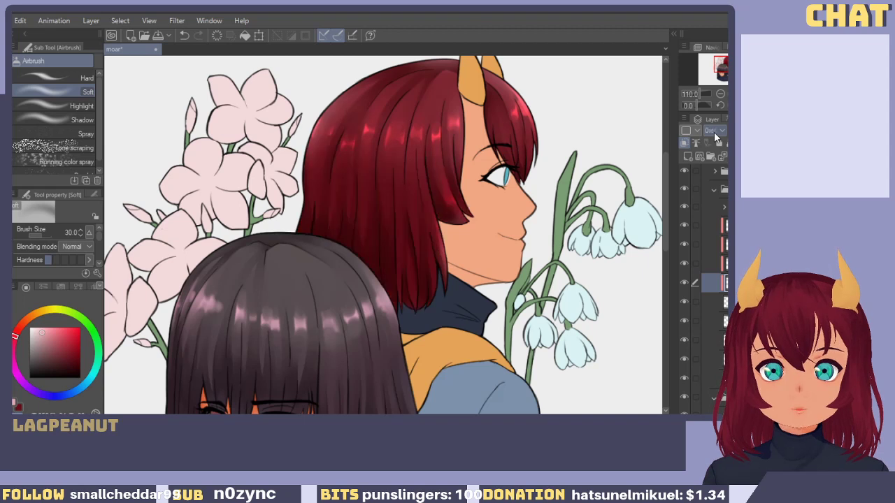
scroll(713, 132, down, 2)
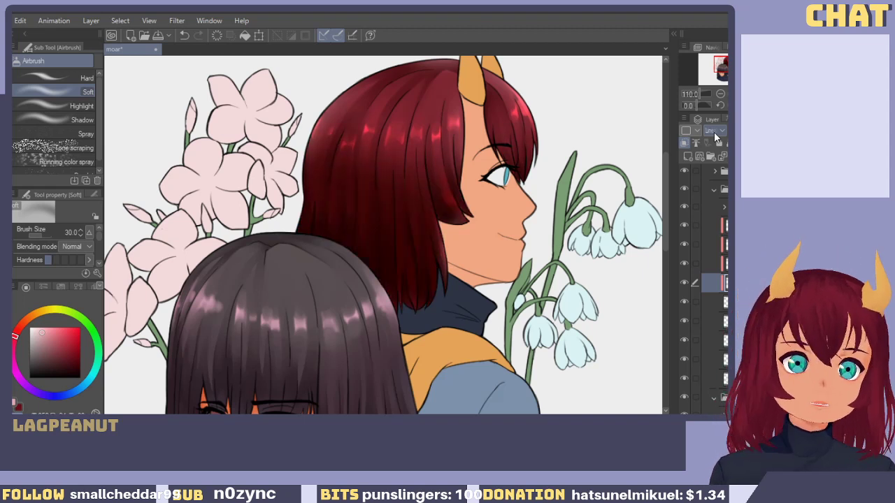
scroll(713, 131, down, 3)
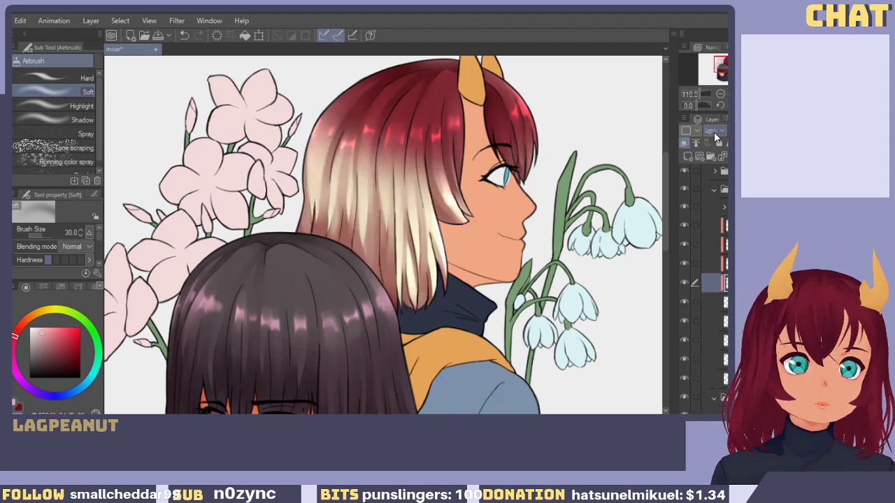
scroll(713, 131, down, 1)
scroll(714, 131, up, 1)
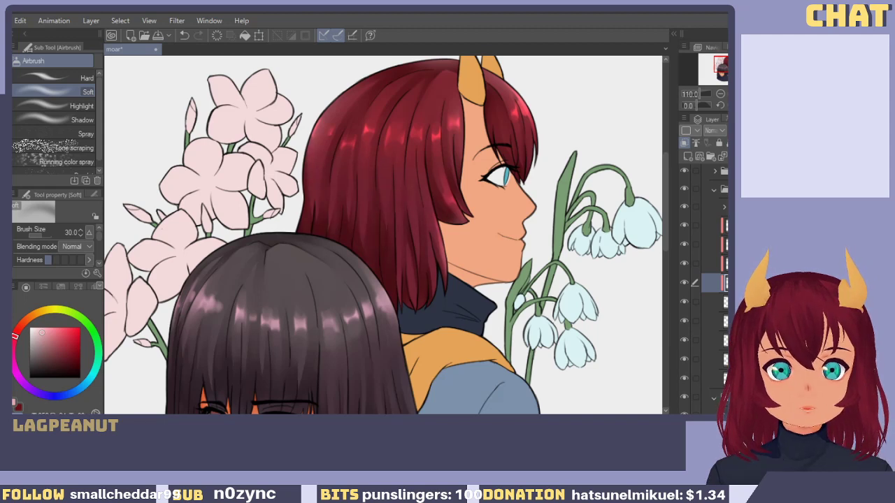
Examine the hair shading on both characters and check the layer below the red hair layers by toggling its visibility.
drag(423, 290, 417, 235)
scroll(364, 242, down, 4)
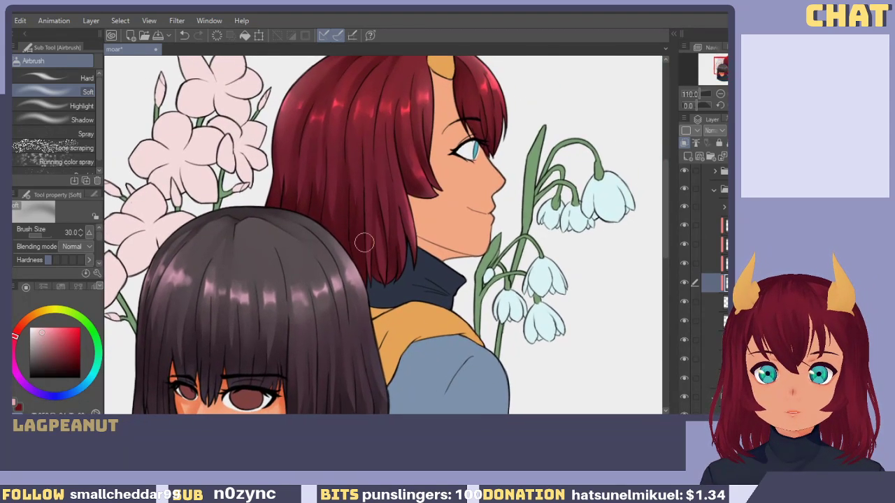
scroll(351, 282, up, 3)
drag(349, 283, 382, 272)
scroll(405, 246, up, 3)
mouse_move(365, 195)
mouse_down()
mouse_move(345, 279)
mouse_move(355, 217)
mouse_move(348, 162)
mouse_up()
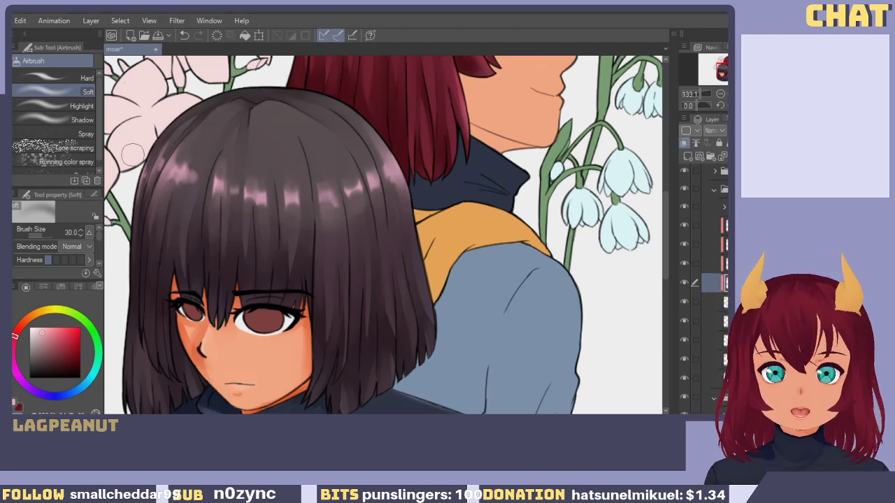
scroll(283, 201, up, 3)
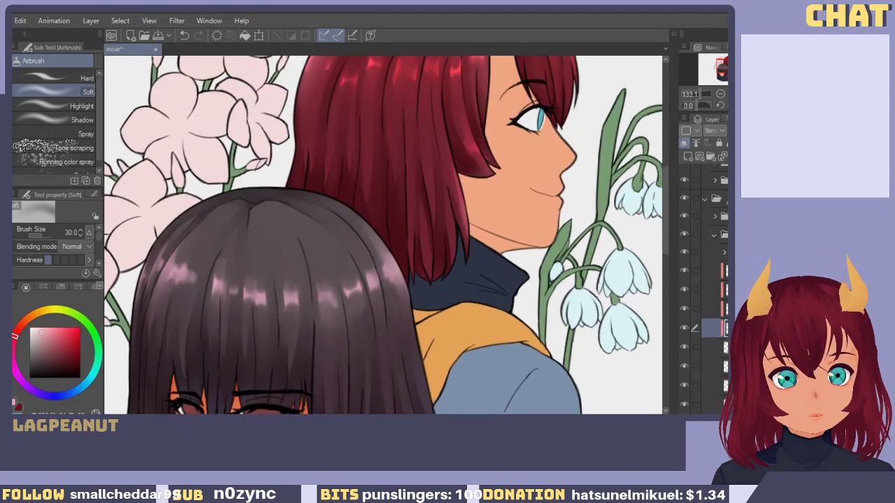
scroll(713, 283, down, 1)
click(712, 288)
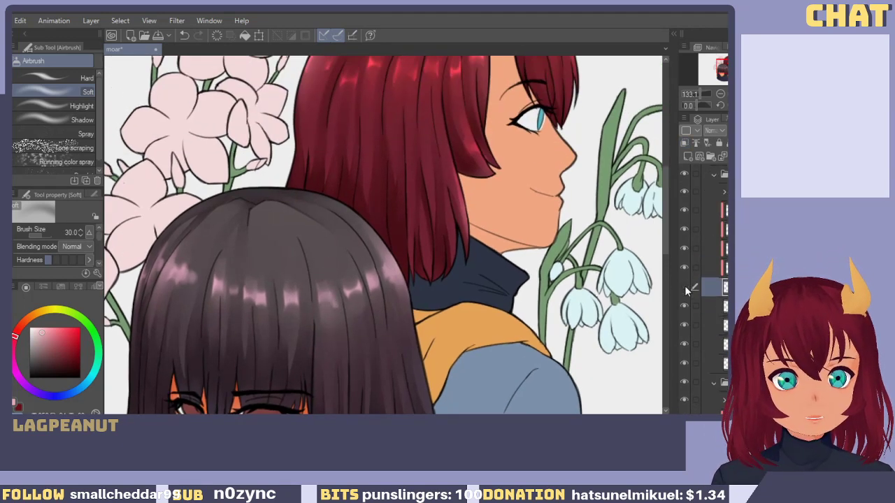
click(684, 286)
click(684, 287)
scroll(485, 243, down, 3)
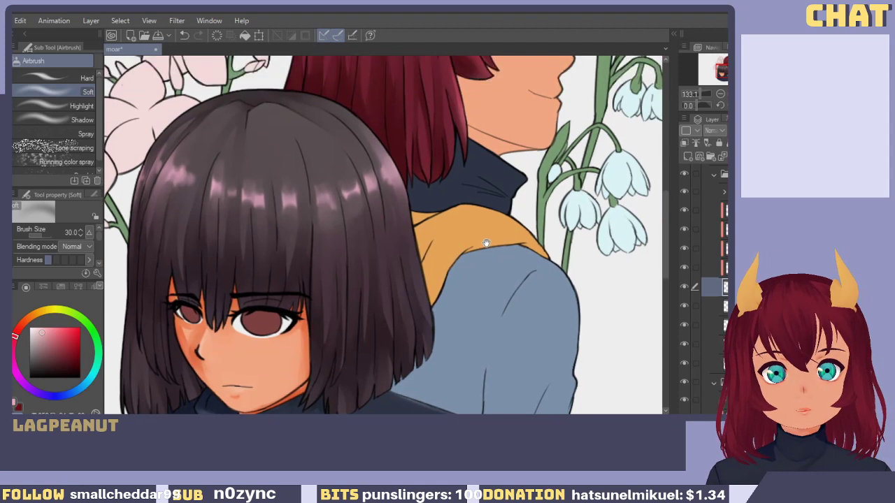
Examine the dark-haired character's face and bob alongside the profile character's red hair and face.
drag(486, 242, 467, 218)
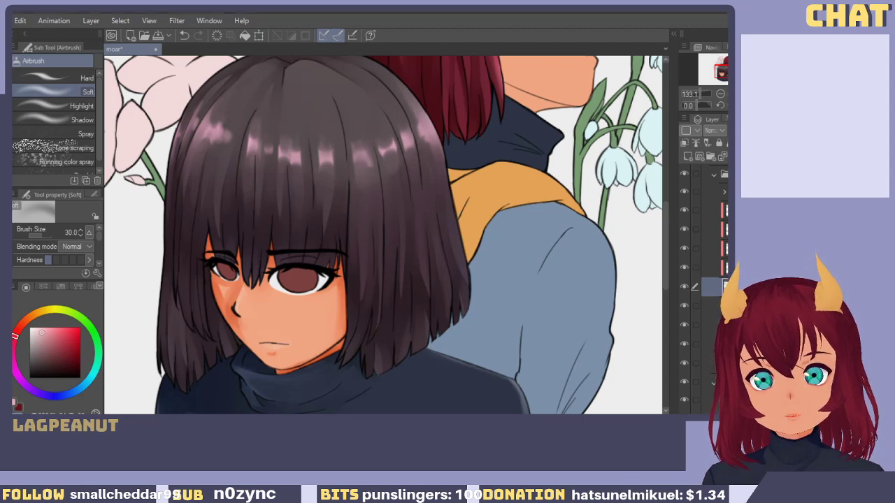
scroll(475, 264, up, 1)
drag(476, 264, 434, 180)
drag(500, 199, 450, 306)
mouse_move(416, 216)
mouse_down()
mouse_move(421, 294)
mouse_move(398, 284)
mouse_up()
mouse_move(475, 238)
mouse_down()
mouse_move(471, 319)
mouse_move(563, 245)
mouse_up()
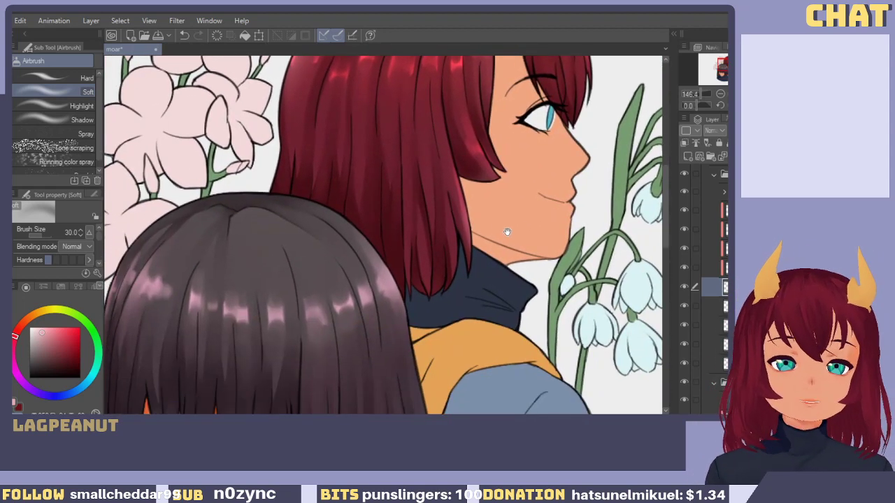
drag(458, 245, 425, 330)
scroll(336, 321, down, 1)
drag(336, 349, 432, 219)
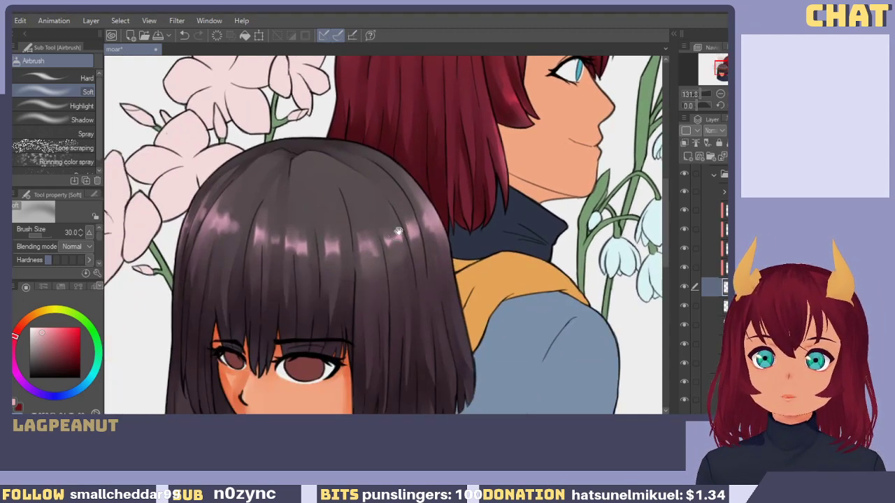
drag(401, 259, 395, 211)
drag(494, 218, 426, 290)
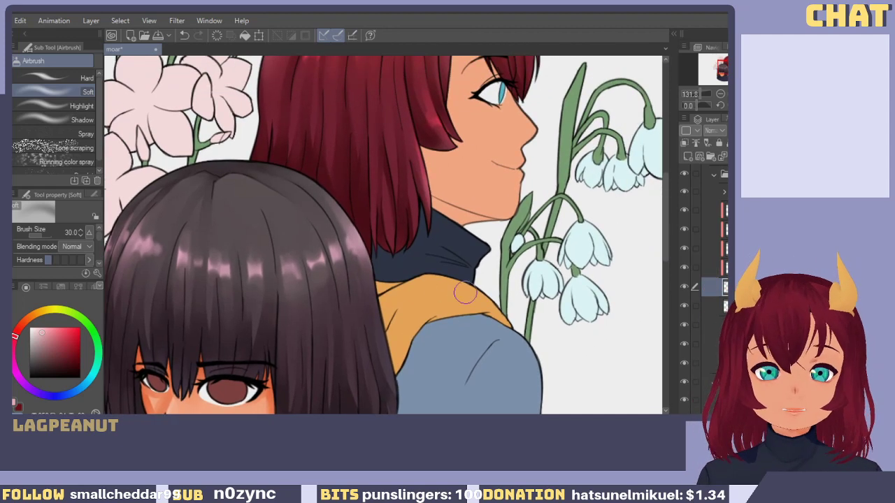
Identify the profile character's skin layer by toggling visibility, and add a new layer clipped above it.
click(687, 306)
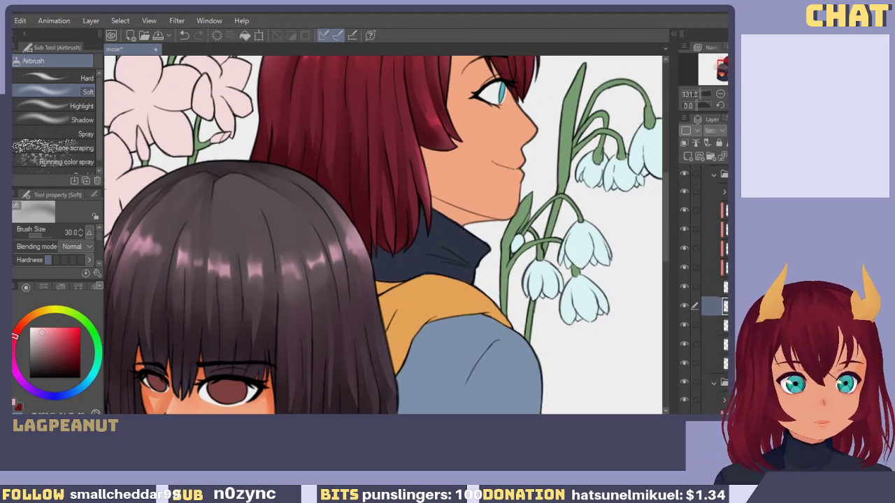
click(692, 365)
click(685, 364)
click(686, 364)
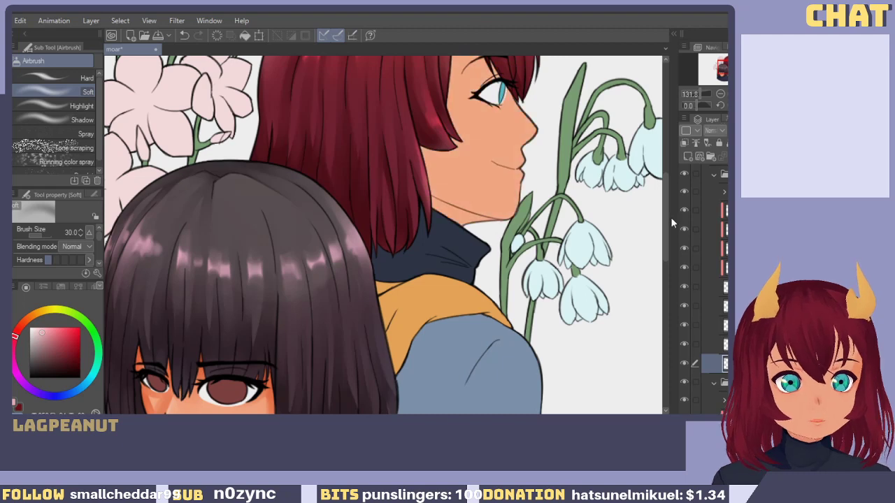
click(685, 157)
click(683, 145)
Sample the profile character's cheek color, set the clipped layer to Multiply and choose the base 2 pen.
drag(449, 314, 388, 363)
scroll(432, 236, up, 3)
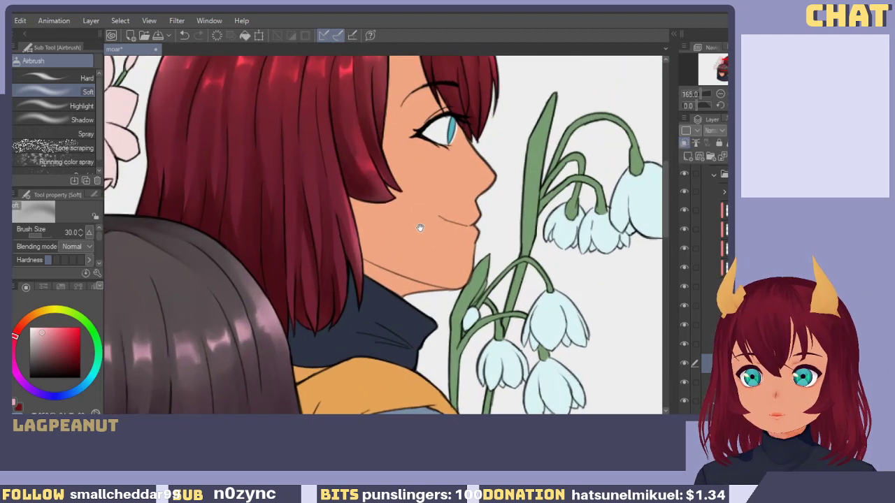
drag(420, 228, 414, 290)
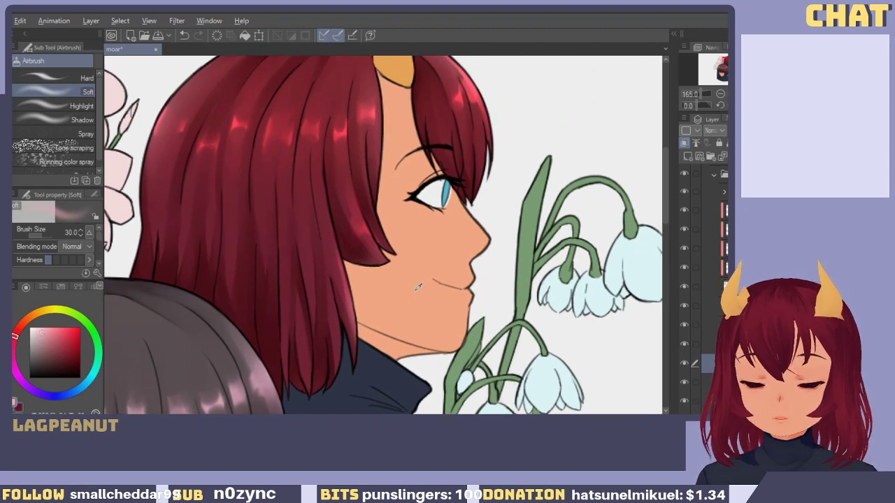
alt+click(414, 291)
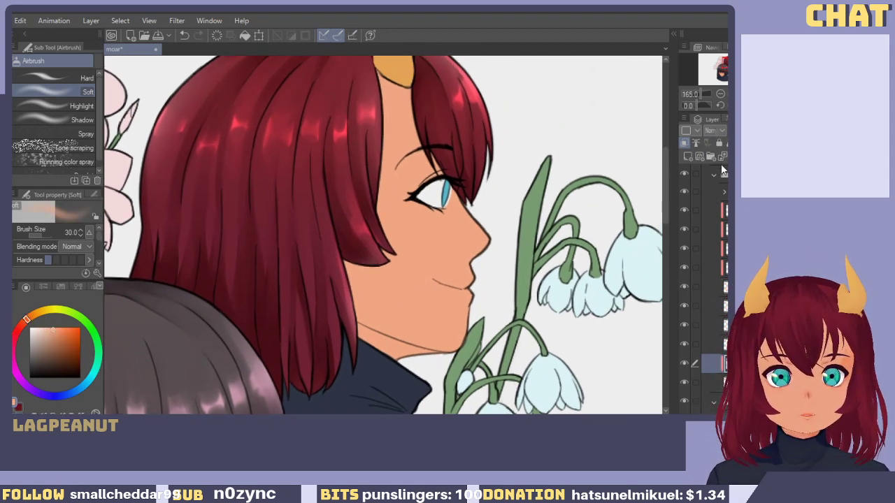
click(722, 167)
drag(420, 290, 402, 310)
key(p)
key(p)
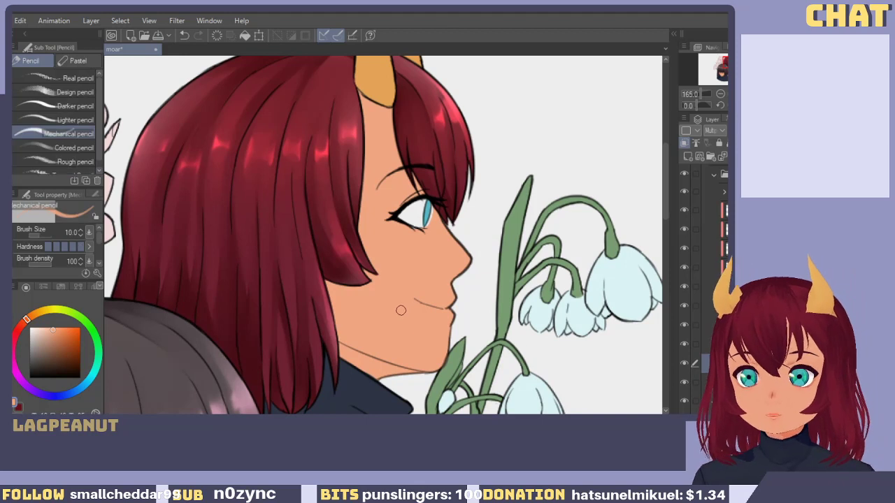
key(p)
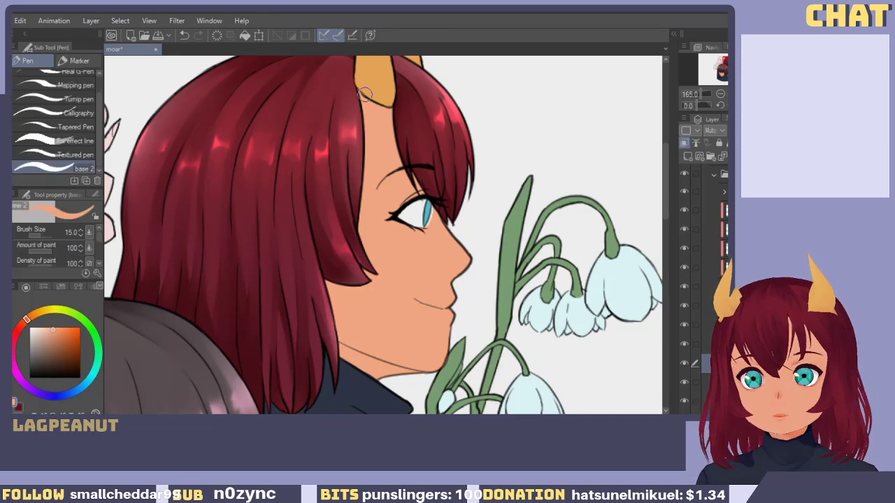
Try shadow strokes down the forehead beside the front hair lock with the base 2 pen at size 15.
drag(365, 94, 368, 261)
key(ctrl+z)
key(ctrl+z)
drag(375, 102, 365, 249)
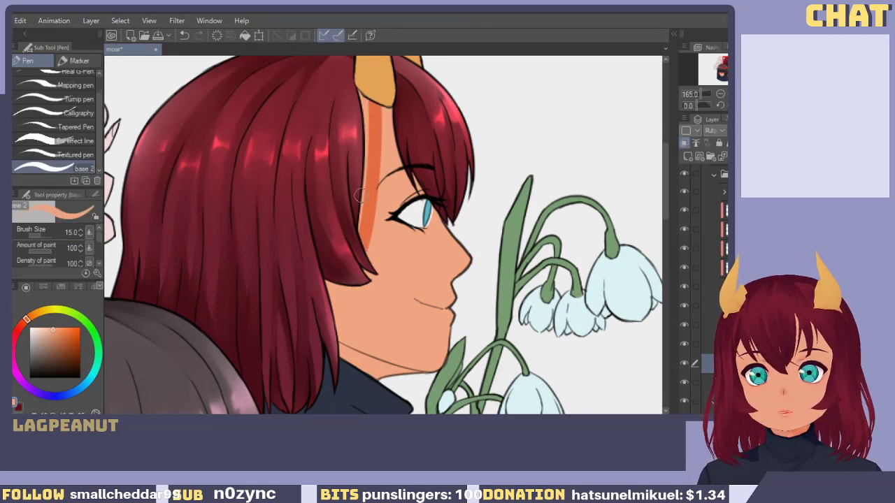
key(ctrl+z)
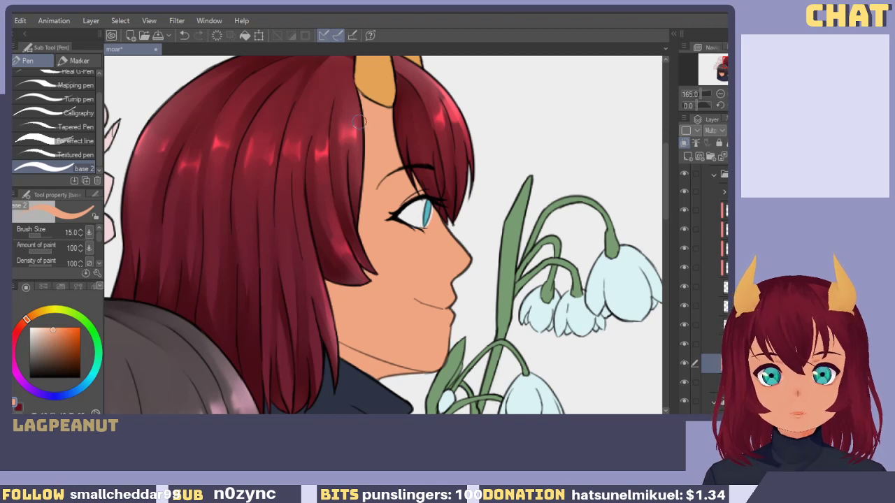
drag(376, 105, 367, 308)
key(ctrl+z)
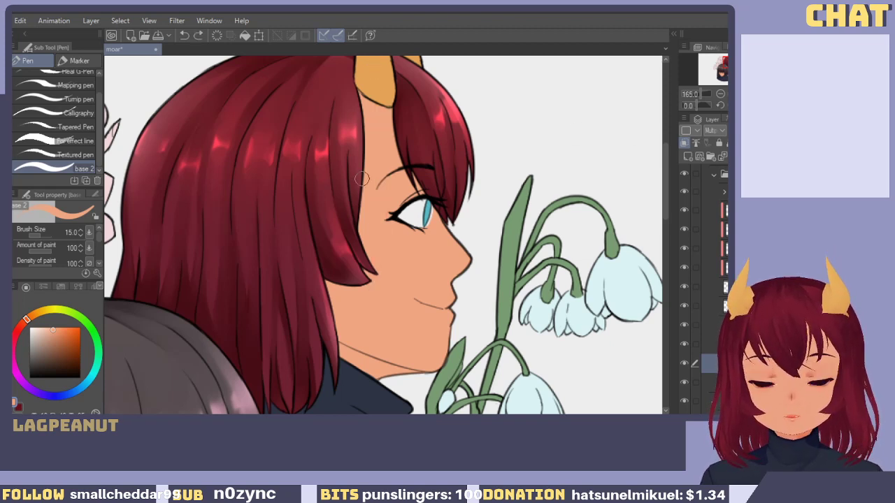
Set the base 2 pen size to 25 and try a wider shadow stroke along the forehead's hairline.
key(bracketright)
key(bracketright)
key(bracketleft)
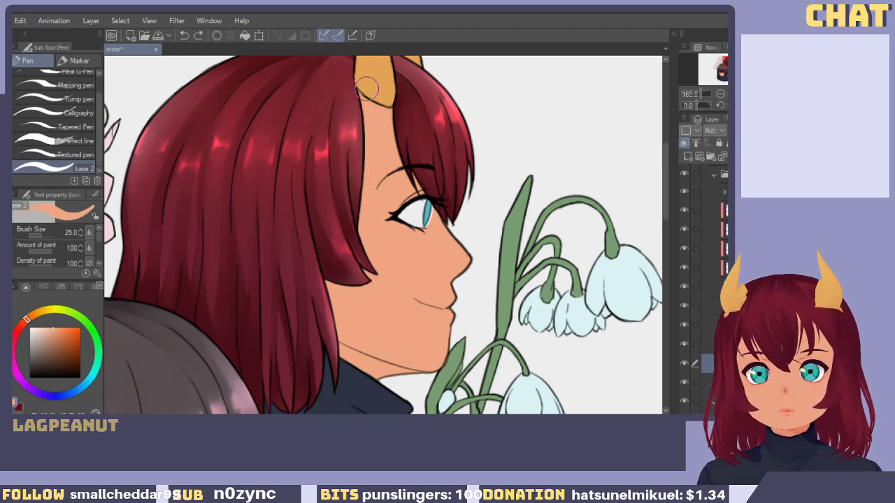
drag(367, 87, 359, 241)
key(ctrl+z)
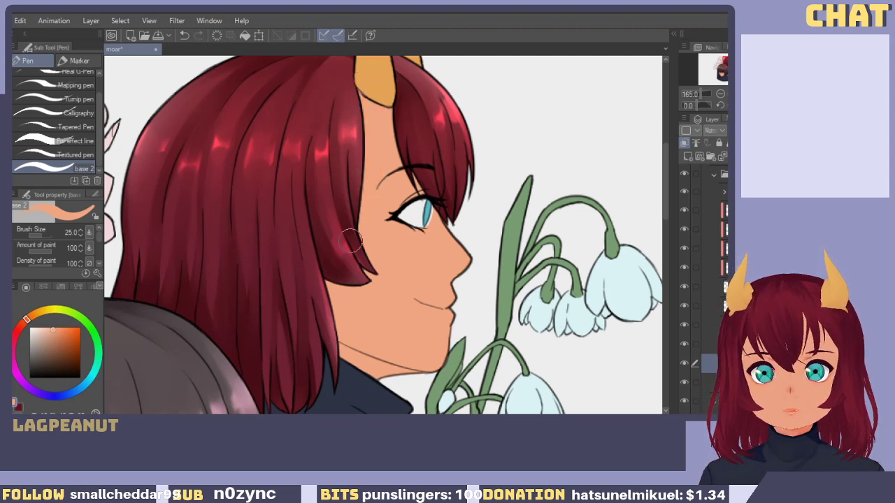
Set the clipped skin layer to Multiply again and paint a shadow down the forehead along the front hair lock.
drag(369, 246, 379, 254)
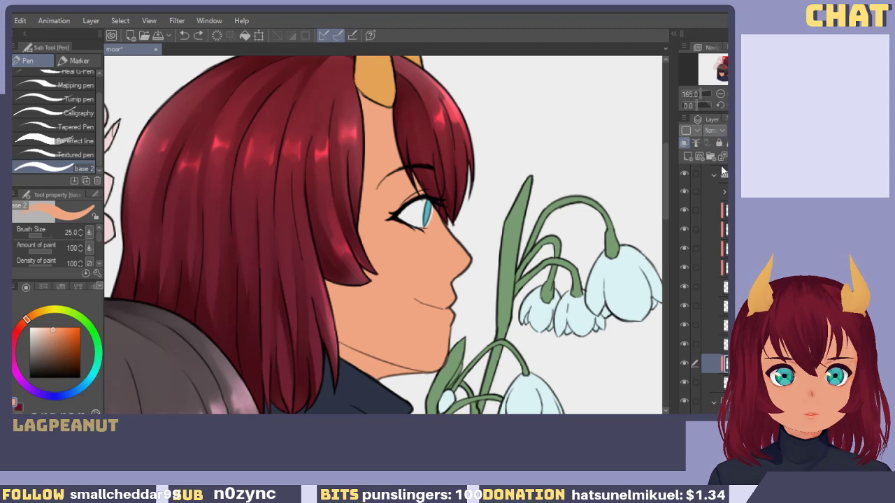
drag(366, 95, 359, 270)
key(ctrl+z)
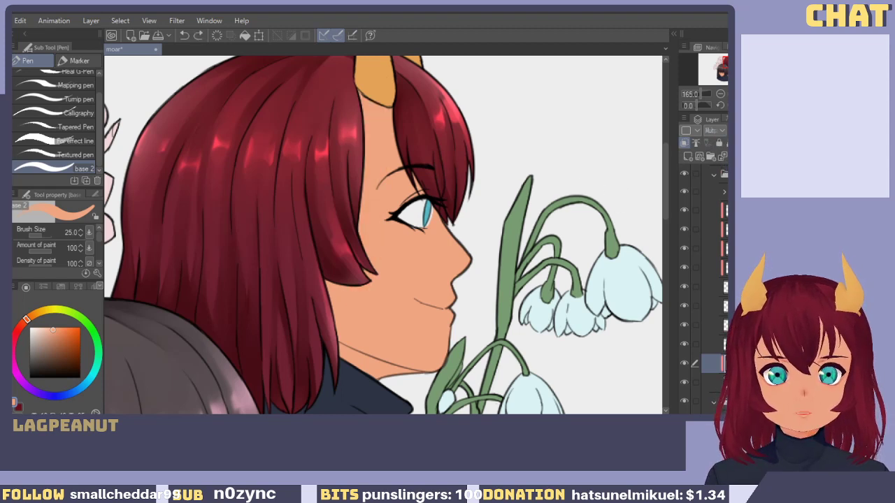
drag(366, 74, 325, 249)
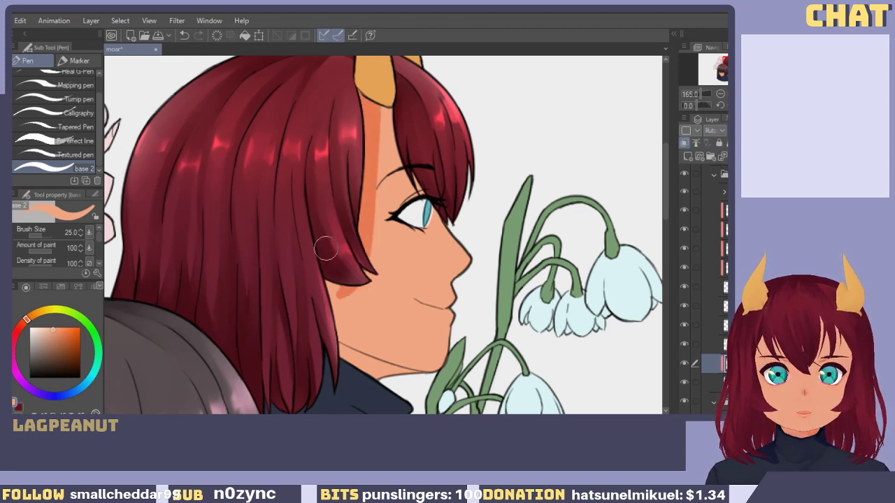
key(ctrl+z)
drag(365, 94, 332, 247)
key(ctrl+z)
key(ctrl+y)
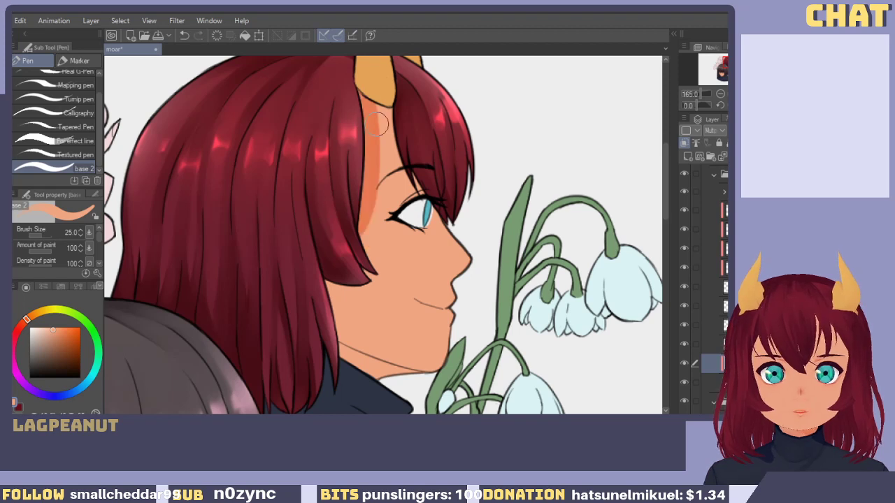
Paint a skin shadow across the top of the forehead beneath the horn, undoing unsatisfactory strokes.
drag(380, 98, 411, 204)
key(ctrl+z)
drag(352, 78, 432, 160)
key(ctrl+z)
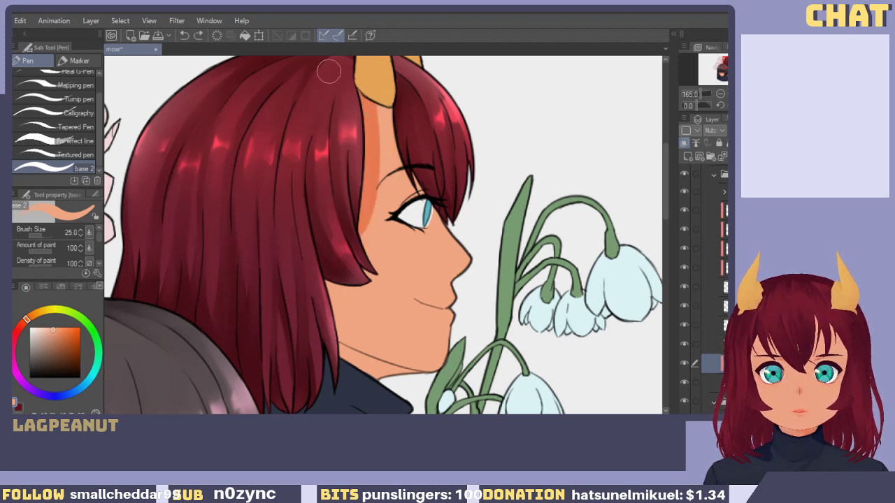
drag(329, 72, 447, 134)
drag(378, 112, 389, 145)
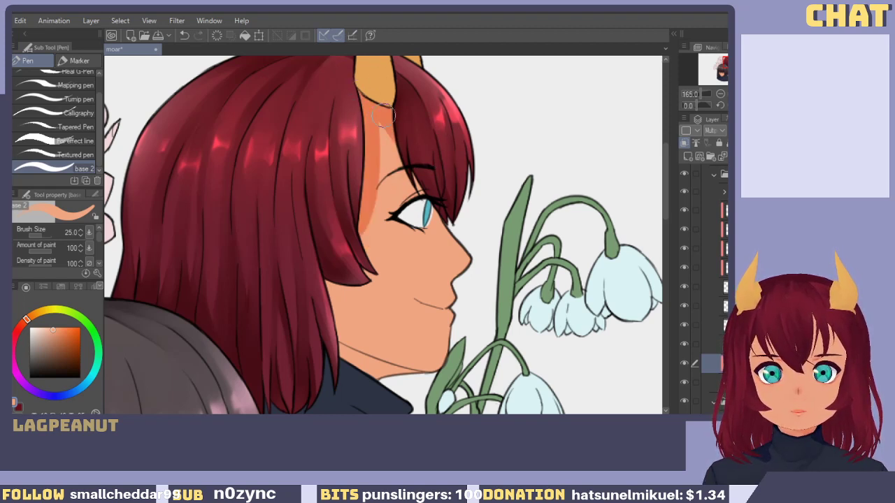
key(ctrl+z)
Paint skin shadows along the cheek's hair edge, the jaw and beneath the lower lip, undoing unsatisfactory strokes.
scroll(419, 161, down, 3)
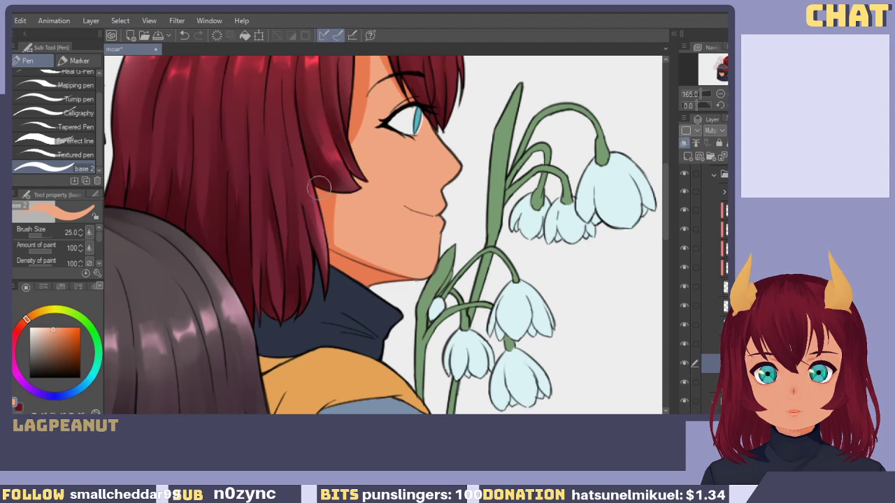
drag(354, 209, 354, 255)
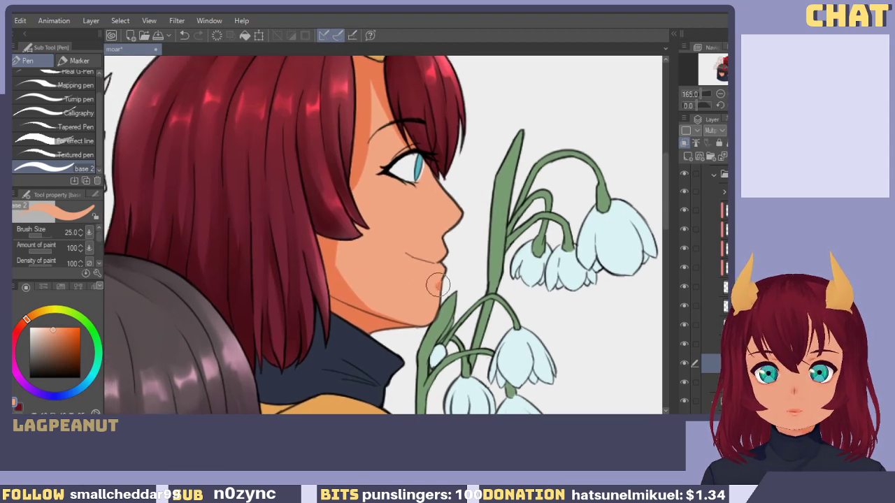
key(ctrl+z)
drag(444, 282, 434, 288)
key(ctrl+z)
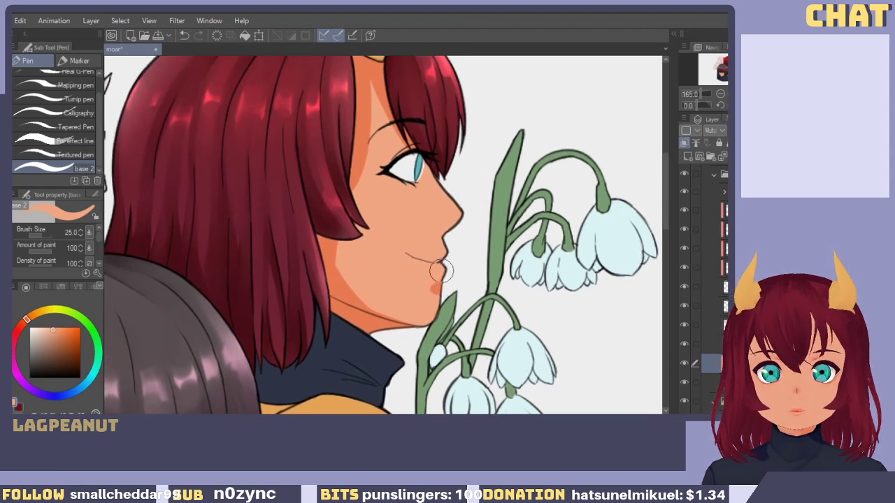
mouse_move(435, 252)
mouse_down()
mouse_move(408, 218)
mouse_move(419, 239)
mouse_move(421, 218)
mouse_move(443, 228)
mouse_move(439, 268)
mouse_move(449, 285)
mouse_up()
key(ctrl+z)
Add a small shadow beneath the nose and clean up its edge using transparent colour.
key(c)
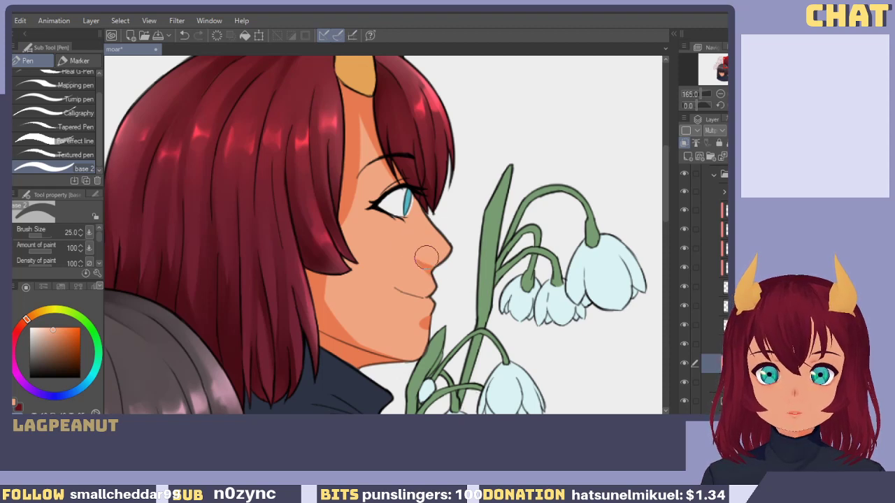
drag(412, 232, 391, 253)
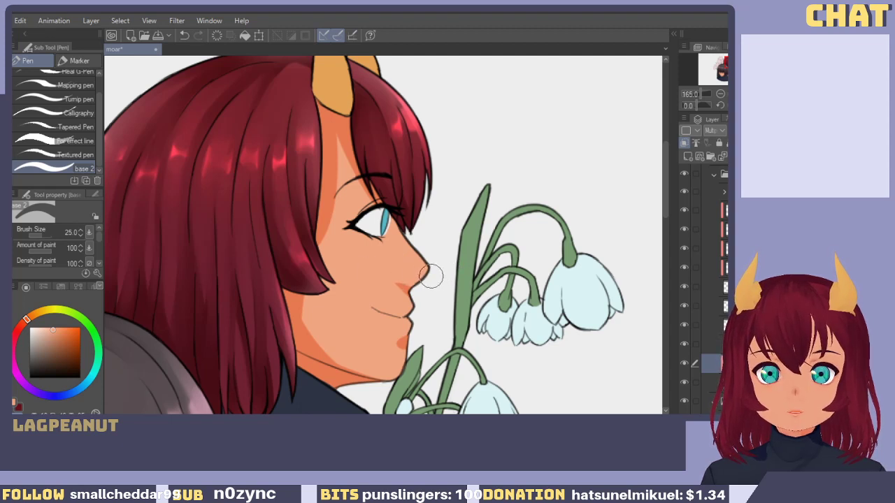
key(c)
key(c)
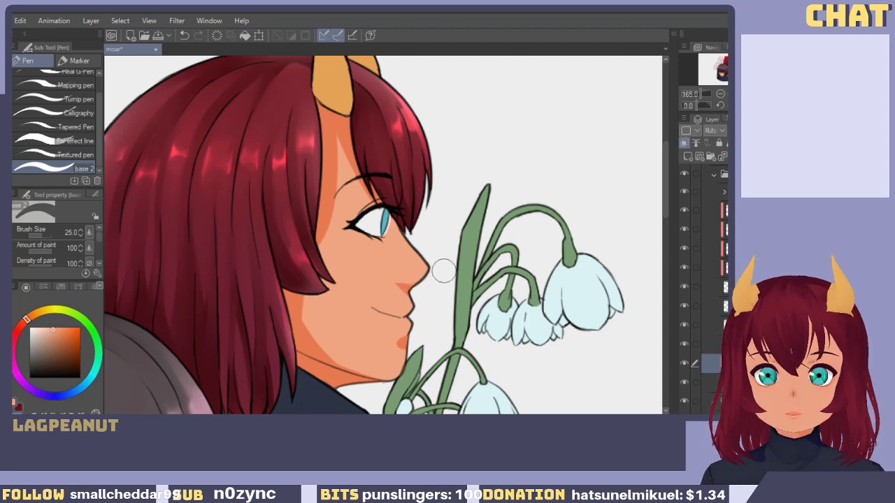
drag(413, 266, 392, 265)
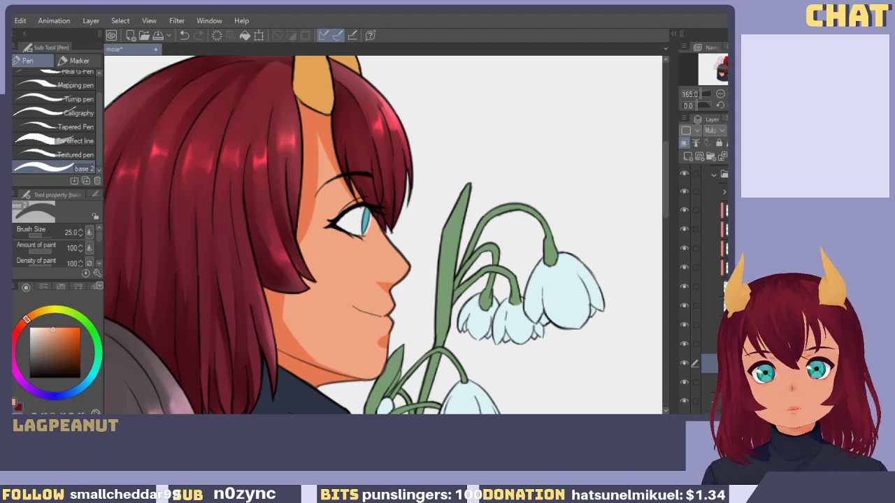
Hide and show the skin shadow layer to compare the face with and without its shading.
drag(436, 283, 500, 190)
drag(445, 238, 443, 226)
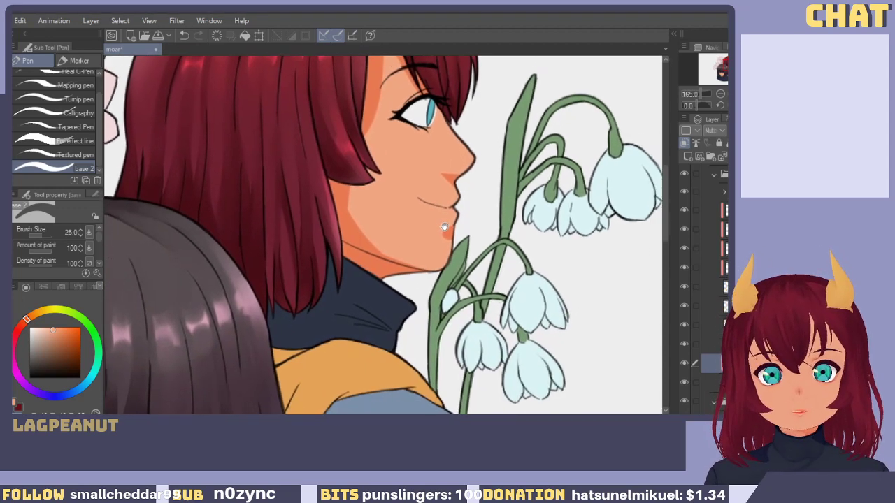
drag(438, 288, 444, 303)
click(685, 362)
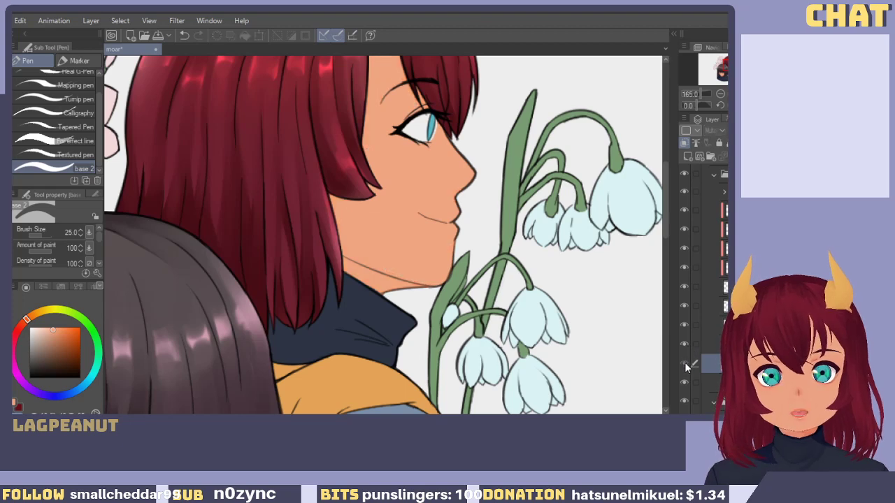
click(684, 363)
Switch to the Transparent watercolor brush, try blending strokes along the jaw shadow and raise the brush size to 20.
drag(500, 344, 538, 144)
mouse_move(475, 285)
mouse_down()
mouse_move(479, 221)
mouse_move(466, 317)
mouse_move(439, 385)
mouse_up()
drag(468, 178, 473, 265)
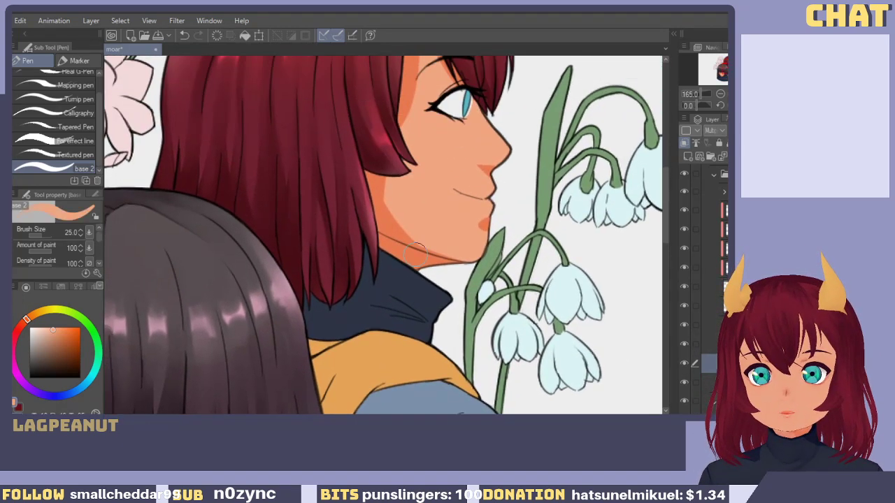
key(ctrl+z)
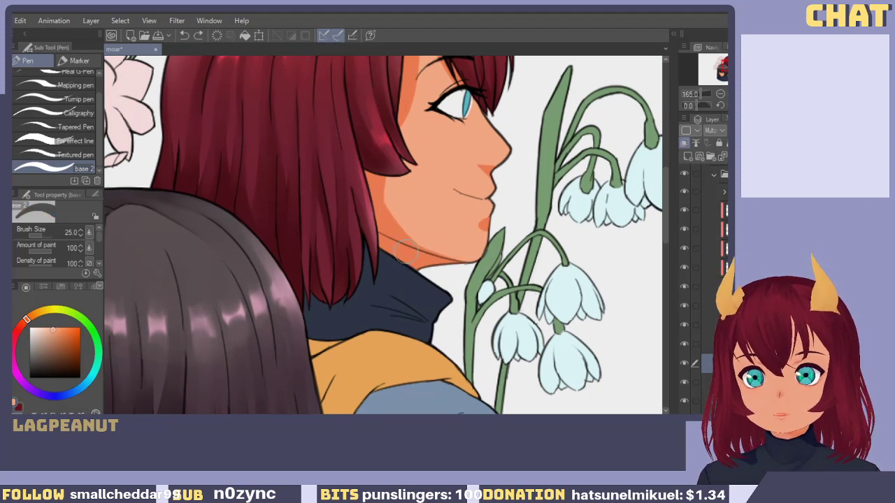
key(b)
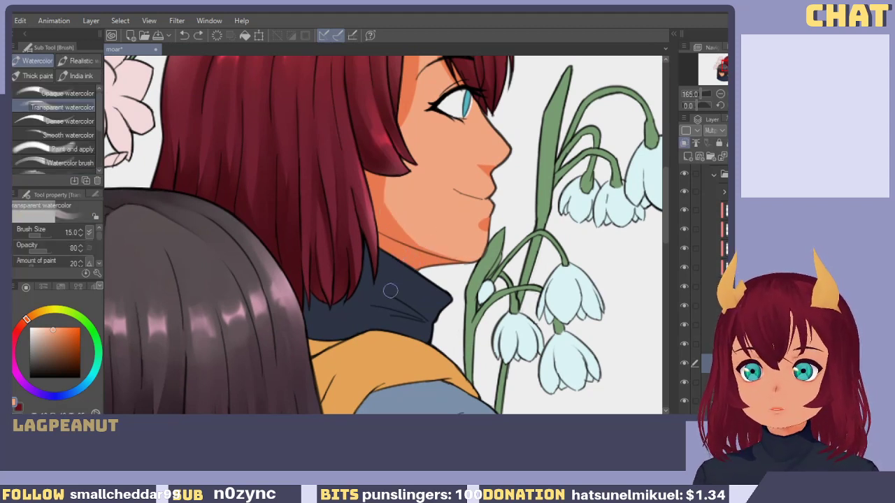
key(ctrl+z)
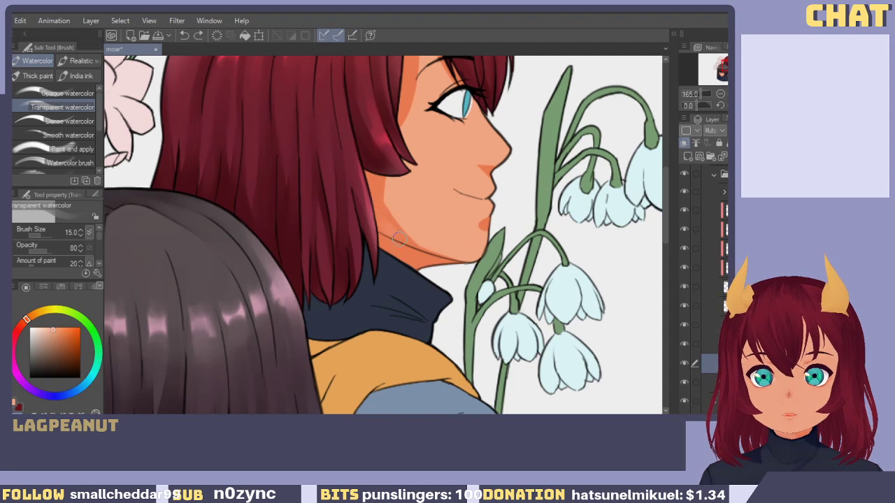
key(ctrl+z)
drag(390, 232, 472, 257)
key(ctrl+z)
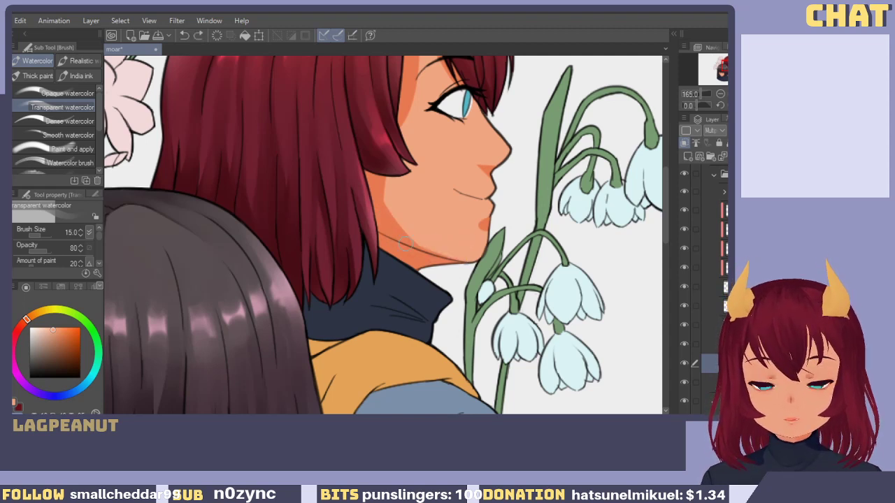
key(bracketright)
key(bracketright)
Soften the chin shadow beneath the lower lip with the size 20 Transparent watercolor brush, undoing unsatisfactory strokes.
key(ctrl+plus)
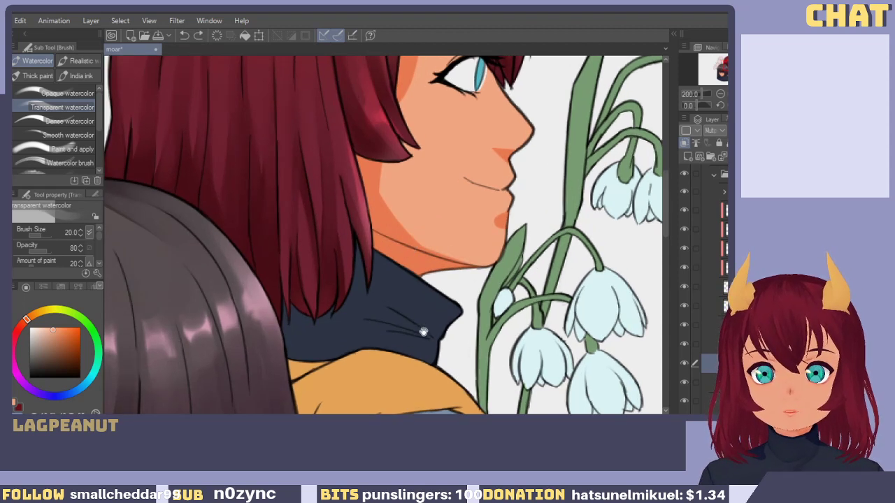
drag(405, 322, 369, 354)
drag(455, 252, 478, 255)
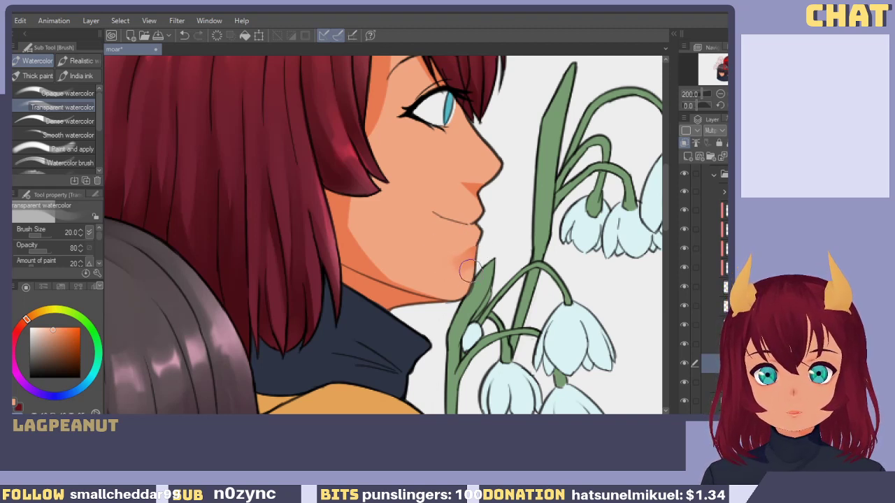
key(ctrl+z)
key(ctrl+z)
mouse_move(463, 265)
mouse_down()
mouse_move(482, 260)
mouse_move(462, 253)
mouse_move(476, 246)
mouse_move(456, 235)
mouse_up()
key(ctrl+z)
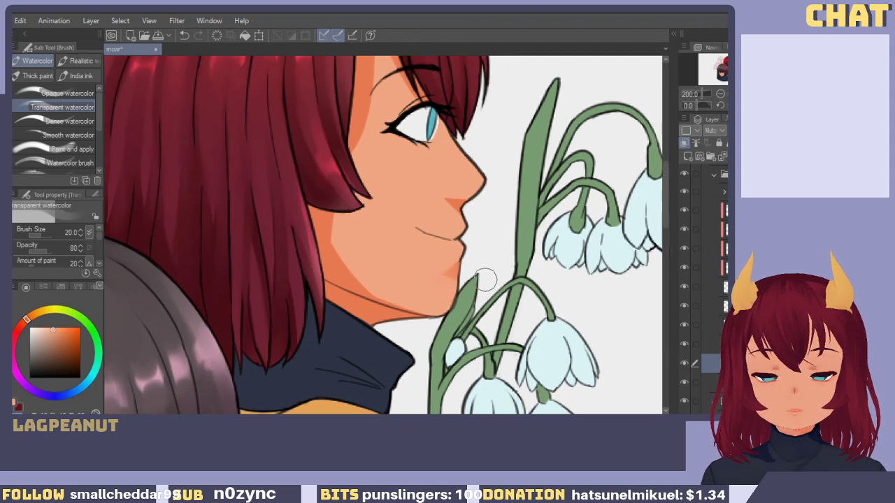
Blend the shadow edge from the cheek along the jawline to the chin with the size 20 watercolor brush.
drag(448, 292, 506, 305)
drag(390, 265, 471, 324)
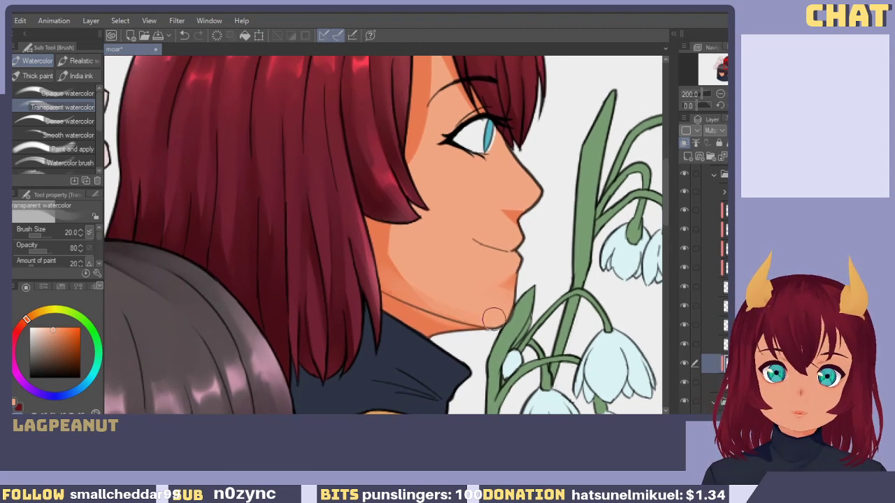
key(ctrl+z)
mouse_move(378, 261)
mouse_down()
mouse_move(489, 318)
mouse_move(432, 299)
mouse_move(383, 272)
mouse_move(483, 307)
mouse_up()
drag(399, 242, 501, 313)
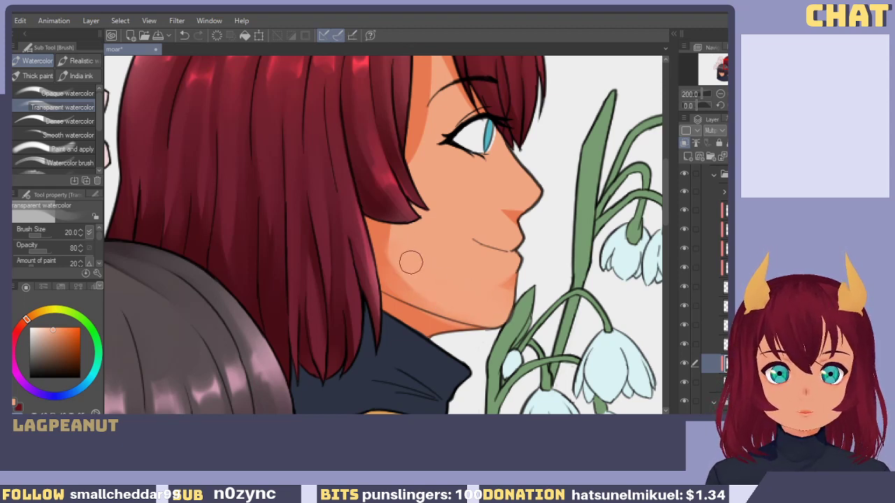
key(ctrl+z)
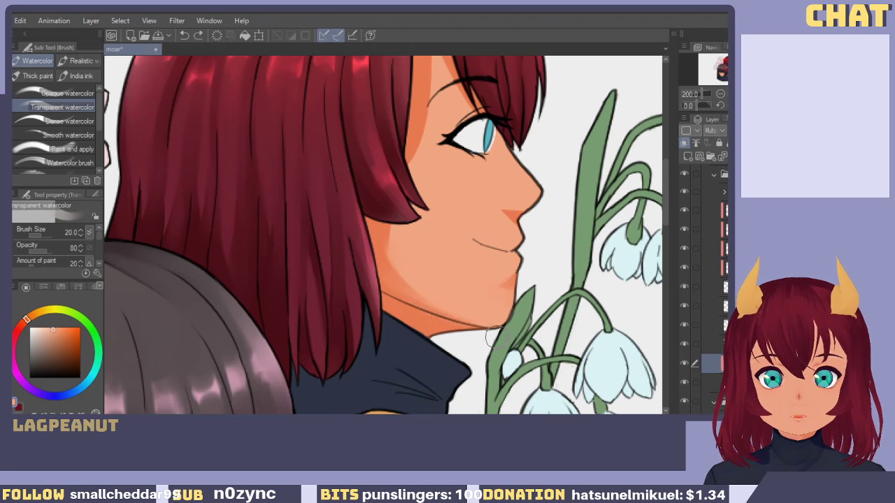
drag(378, 297, 436, 331)
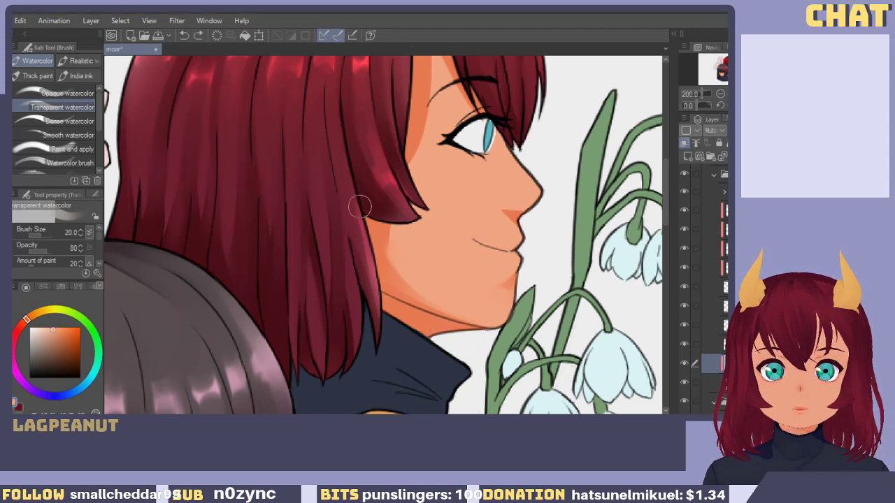
Soften the forehead shadow beside the front hair lock with watercolor strokes running down toward the eye.
drag(360, 207, 408, 326)
drag(412, 83, 378, 280)
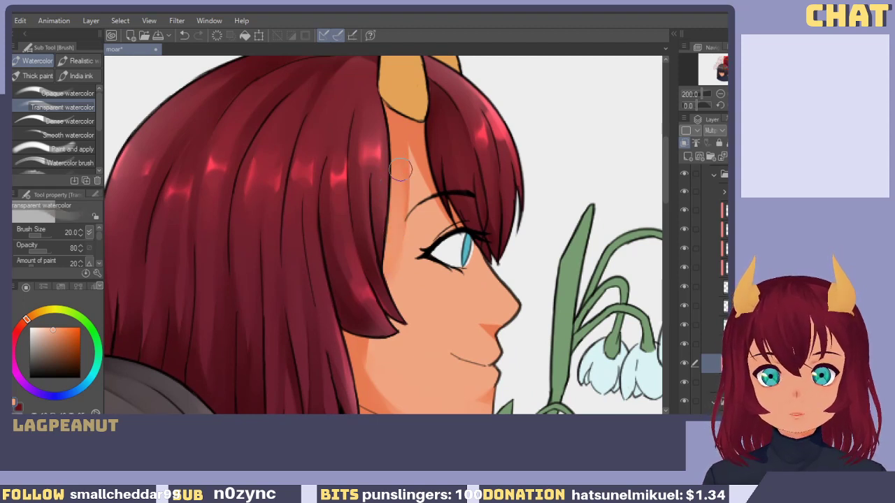
drag(400, 170, 383, 276)
mouse_move(432, 144)
mouse_down()
mouse_move(504, 278)
mouse_move(507, 324)
mouse_up()
drag(475, 307, 442, 249)
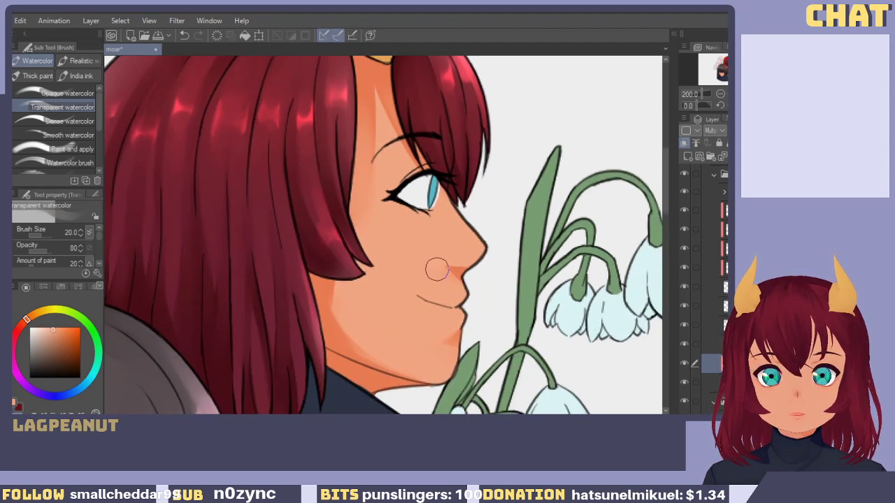
Reduce the Transparent watercolor brush size to 10 and soften the shadow beneath the nose.
key(ctrl+z)
key(bracketleft)
key(bracketleft)
key(bracketleft)
key(bracketleft)
key(bracketleft)
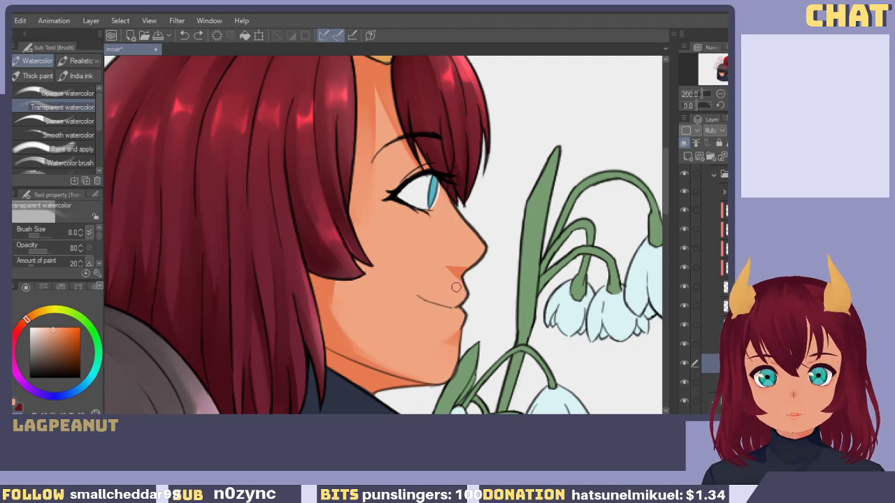
key(bracketright)
key(bracketright)
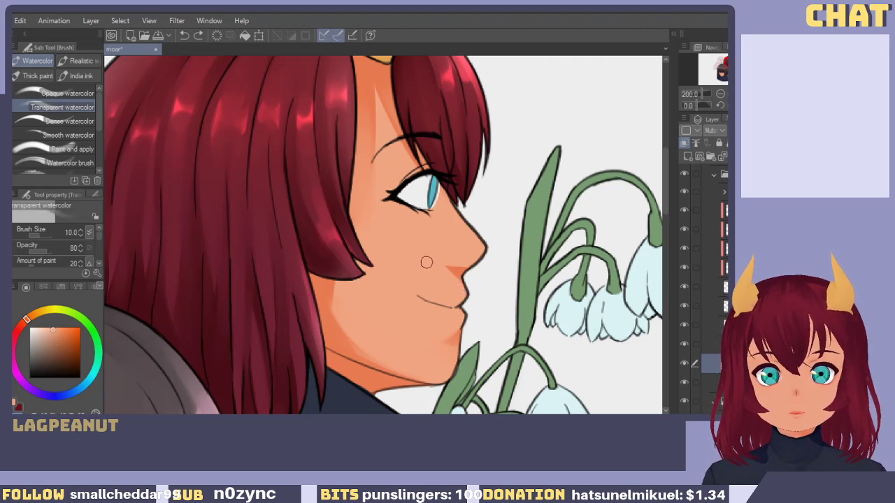
drag(471, 284, 450, 273)
key(ctrl+z)
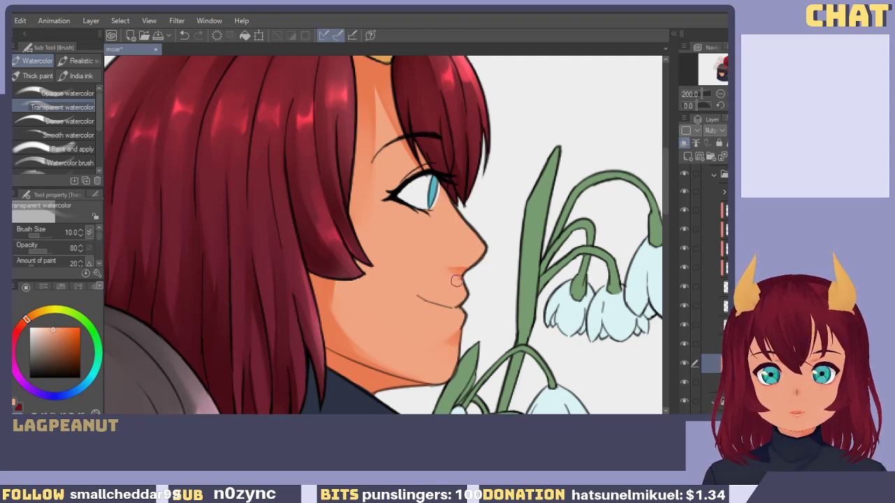
Refine the shadow beneath the lower lip with small size 10 watercolor strokes, undoing unsatisfactory ones.
drag(485, 298, 475, 283)
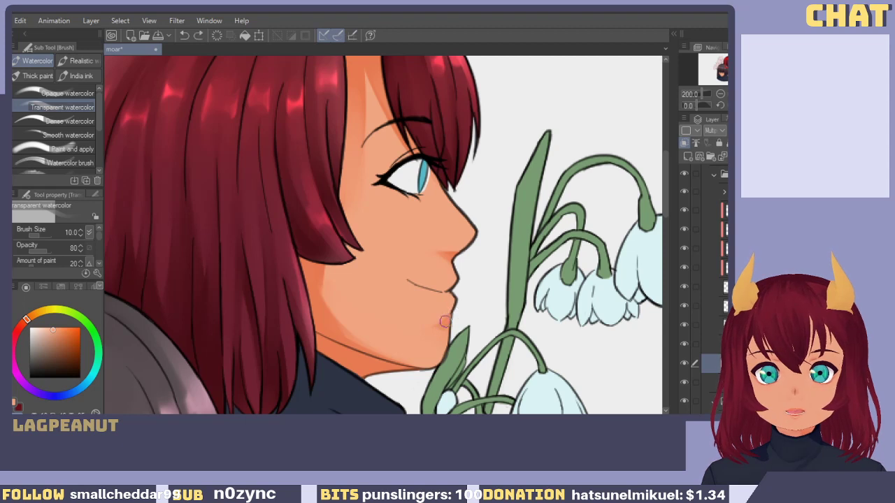
key(ctrl+z)
mouse_move(446, 322)
mouse_down()
mouse_move(428, 321)
mouse_move(442, 316)
mouse_move(443, 323)
mouse_up()
key(ctrl+z)
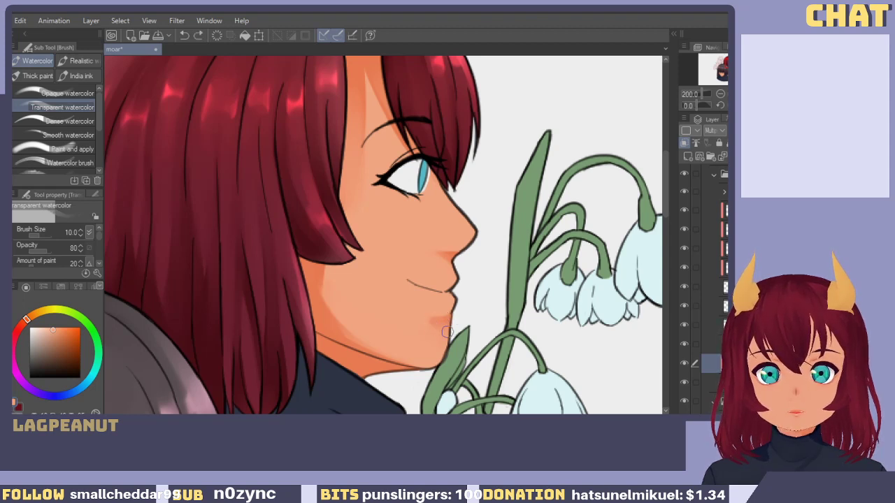
drag(448, 312, 422, 315)
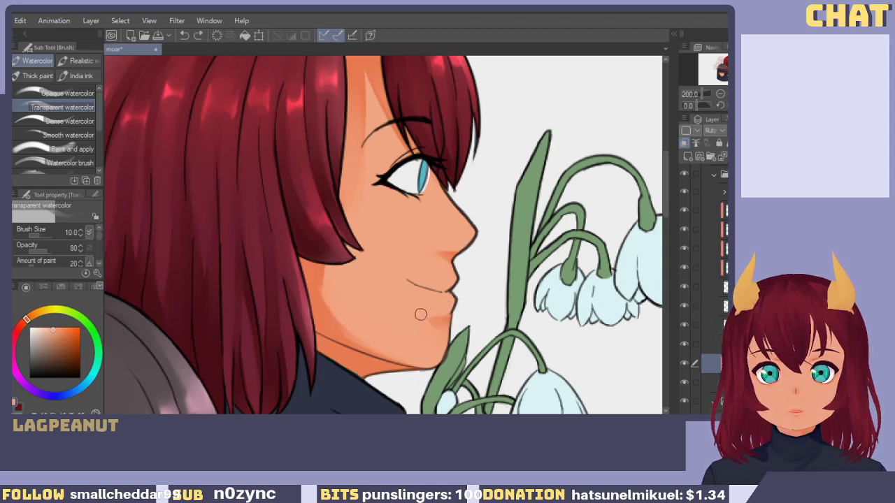
mouse_move(434, 358)
mouse_down()
mouse_move(400, 372)
mouse_move(444, 333)
mouse_move(435, 342)
mouse_up()
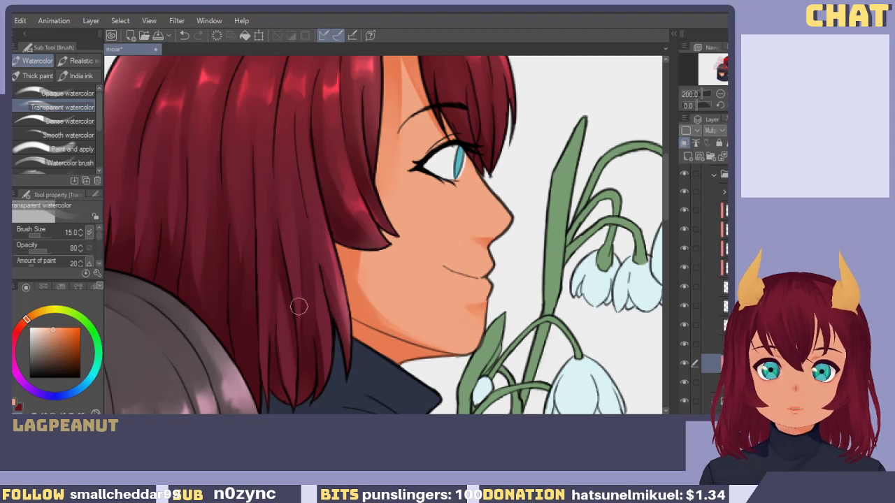
Soften the cheek and jaw shadow's inner edge with the watercolor brush at size 15, undoing unsatisfactory strokes.
drag(361, 292, 450, 359)
key(ctrl+z)
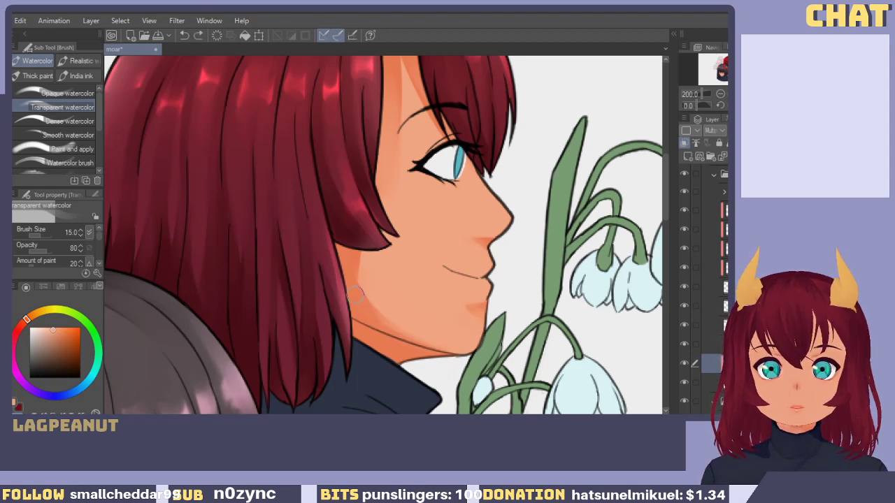
drag(356, 296, 462, 351)
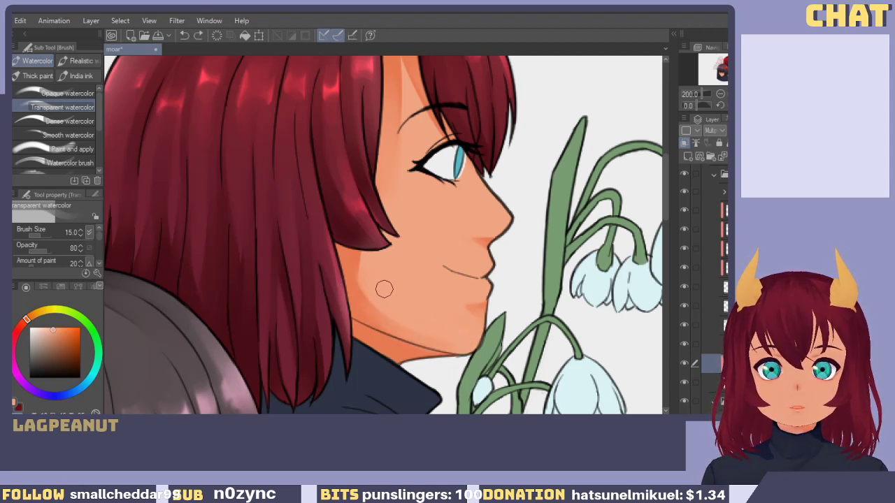
drag(376, 279, 457, 338)
key(ctrl+z)
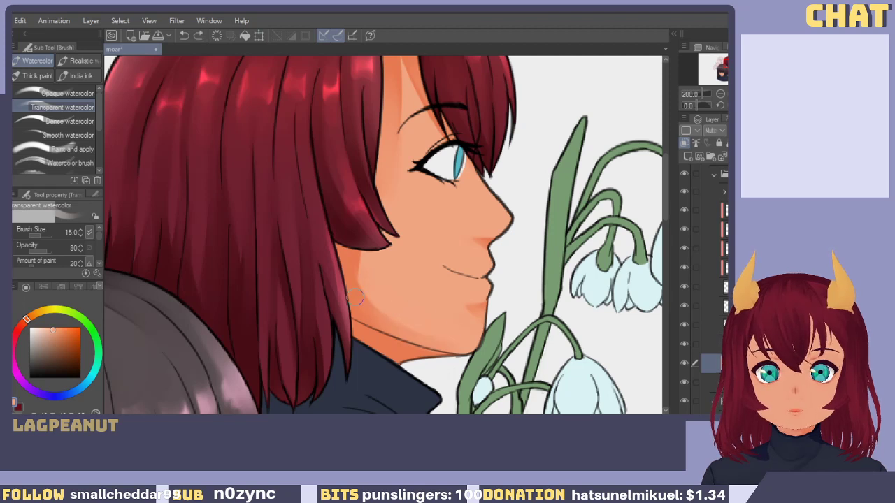
key(ctrl+z)
drag(342, 289, 374, 310)
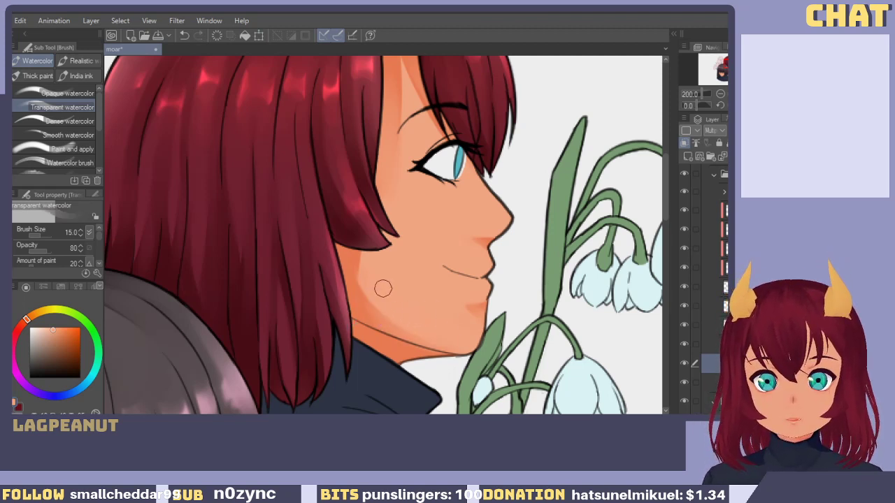
drag(432, 315, 425, 344)
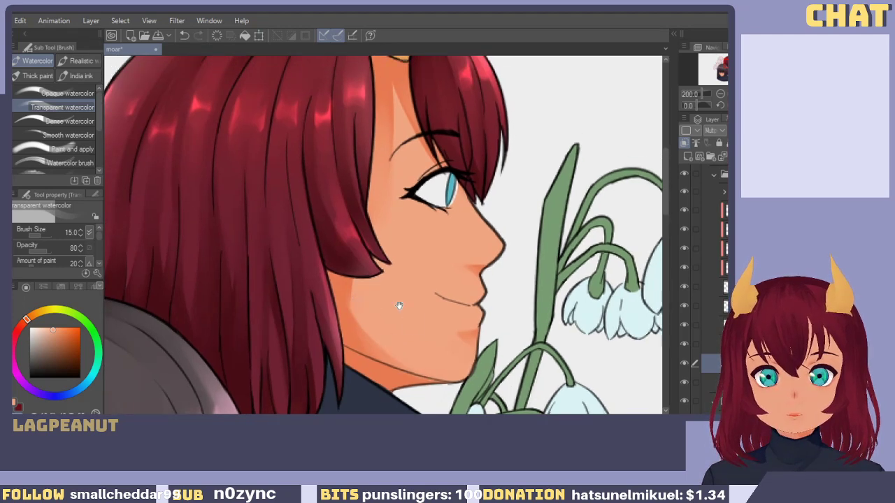
Sample the orange skin shadow colour beneath the front hair lock and switch to the Soft airbrush.
mouse_move(399, 305)
mouse_down()
mouse_move(383, 363)
mouse_move(363, 348)
mouse_move(377, 188)
mouse_up()
drag(354, 288, 443, 130)
drag(372, 253, 323, 378)
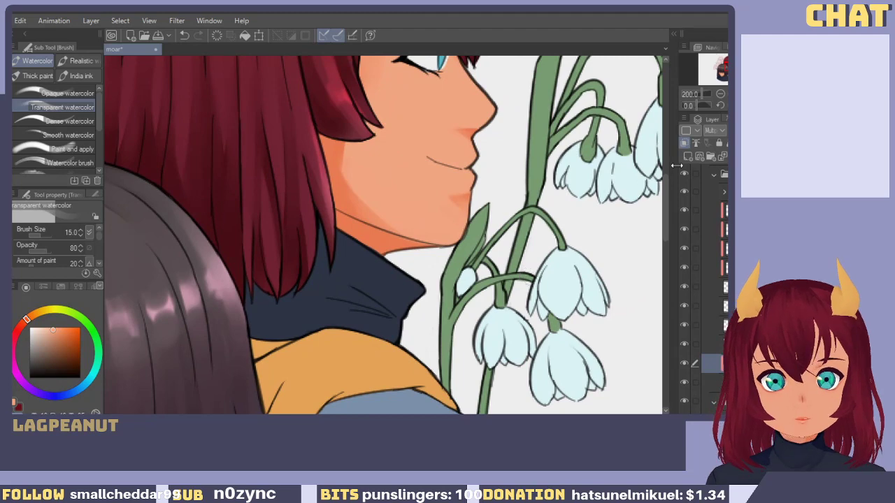
drag(413, 171, 390, 291)
key(x)
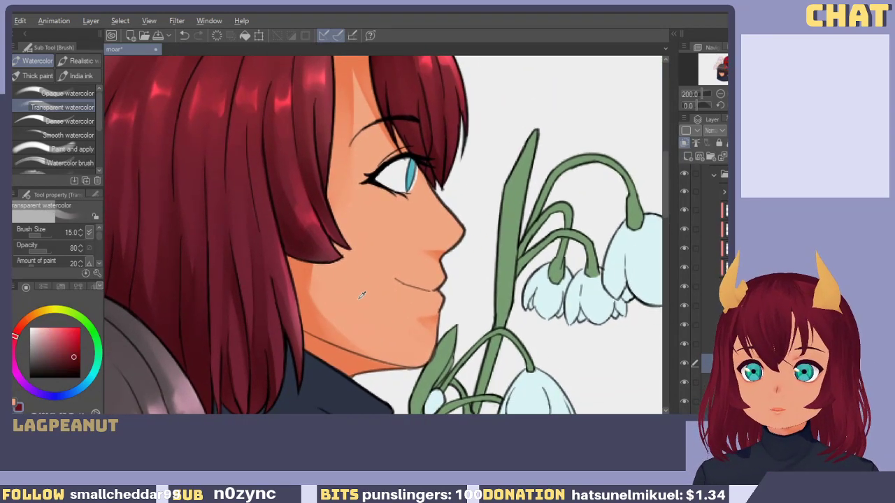
alt+click(361, 295)
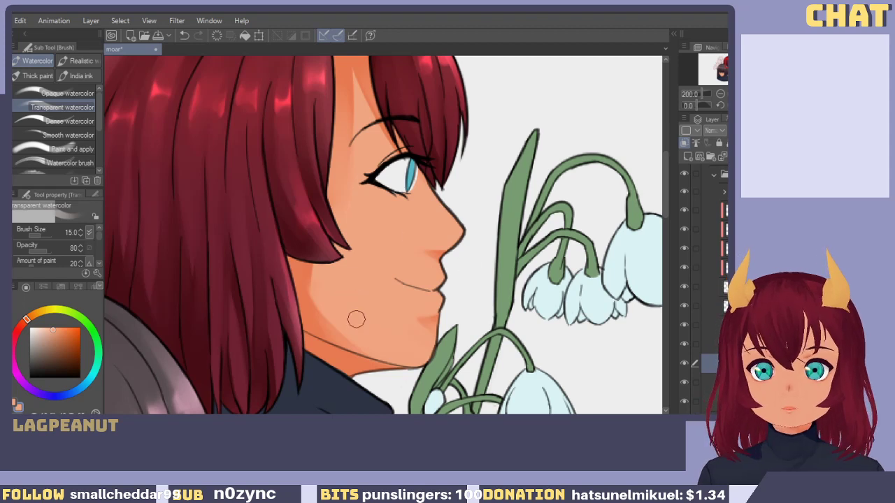
alt+click(304, 272)
key(b)
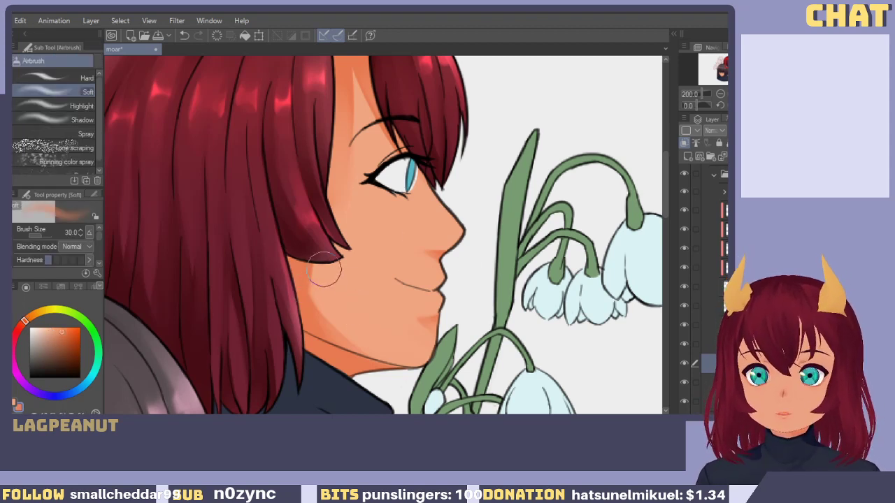
Set the Soft airbrush size to 60 and try shading strokes down the cheek and jaw, undoing them.
drag(309, 275, 300, 300)
key(ctrl+z)
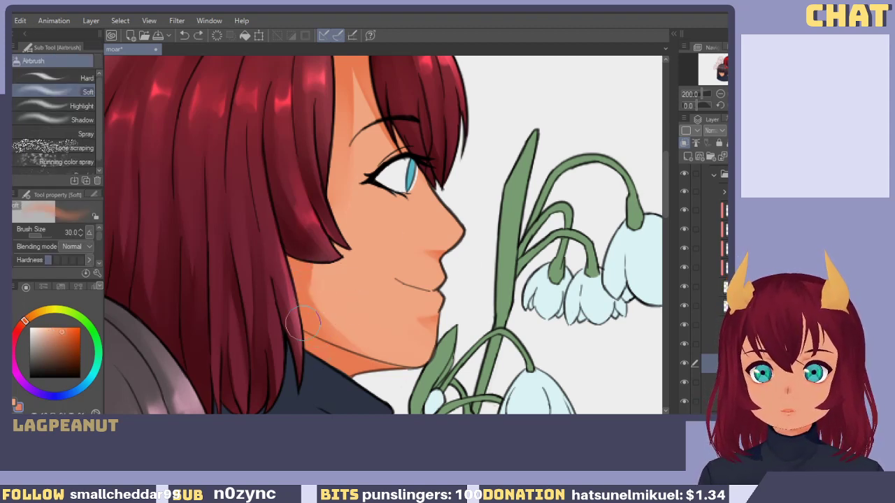
key(])
key(])
key(])
key(])
key([)
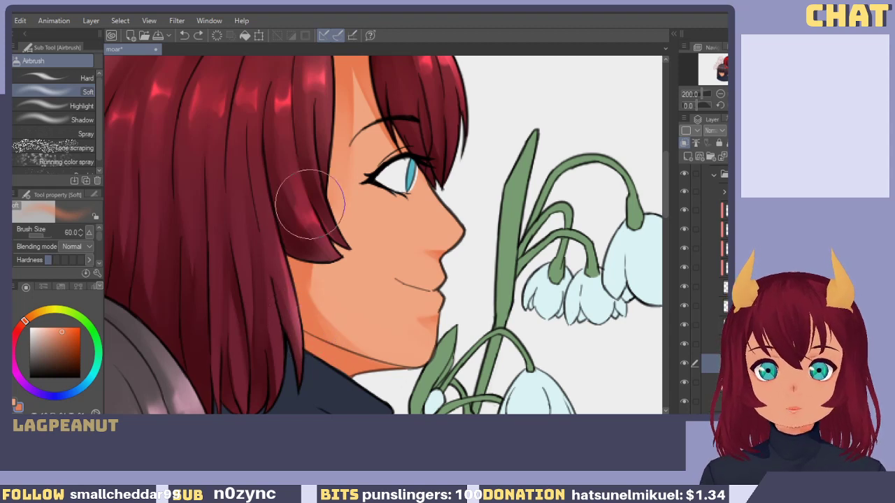
drag(300, 260, 350, 377)
key(ctrl+z)
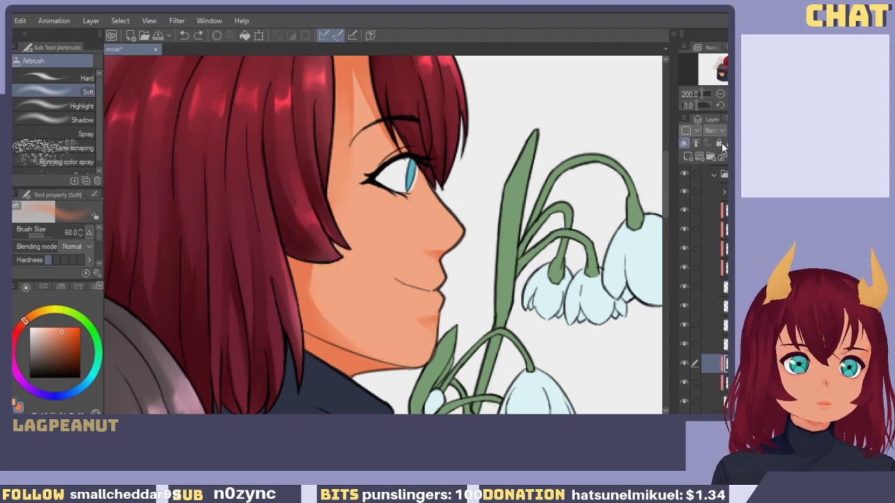
Set the airbrush shading layer to Multiply and deepen the skin along the hair edge at the forehead, cheek and jaw.
click(725, 168)
drag(300, 241, 335, 343)
key(ctrl+z)
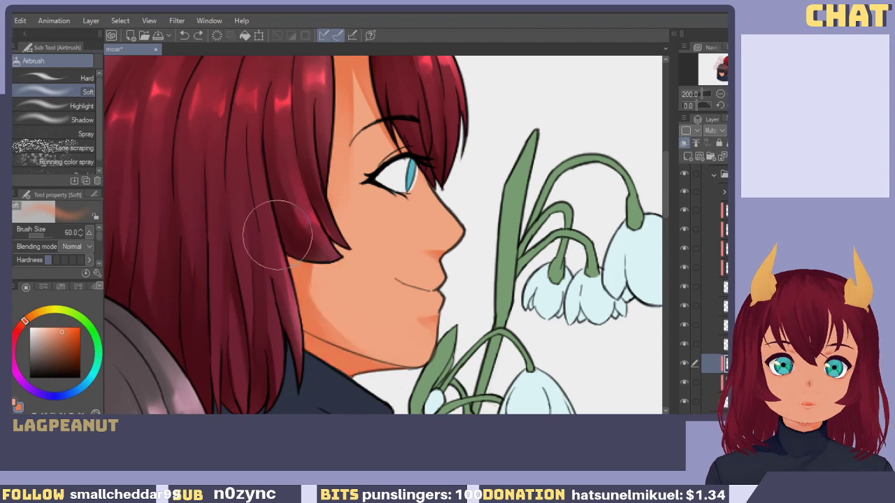
mouse_move(283, 248)
mouse_down()
mouse_move(343, 385)
mouse_move(302, 266)
mouse_up()
drag(331, 302, 350, 373)
drag(353, 134, 319, 241)
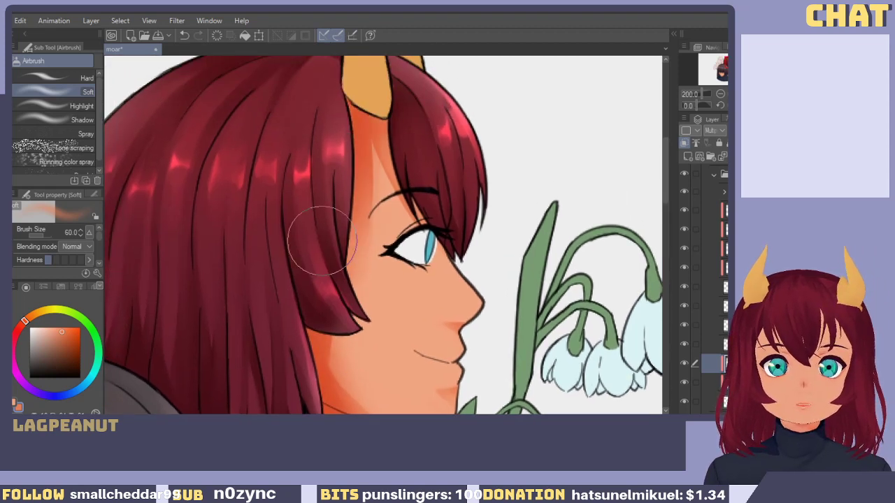
mouse_move(353, 153)
mouse_down()
mouse_move(332, 200)
mouse_move(339, 146)
mouse_up()
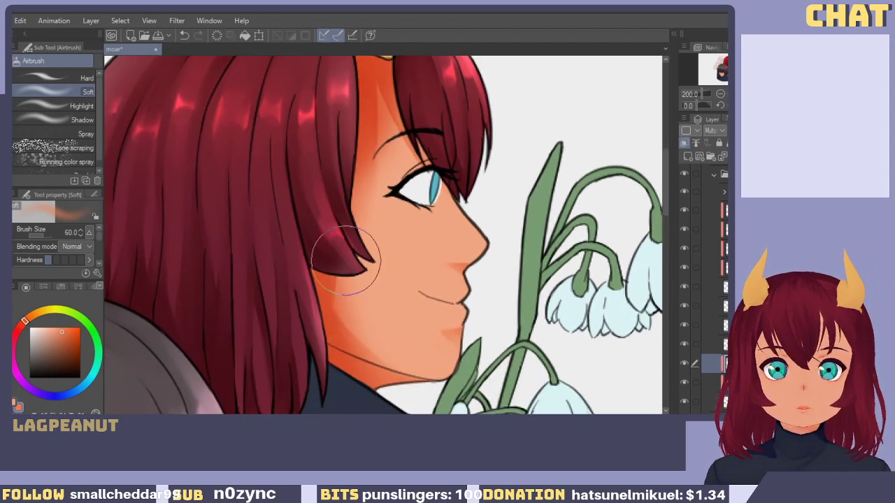
drag(334, 234, 395, 349)
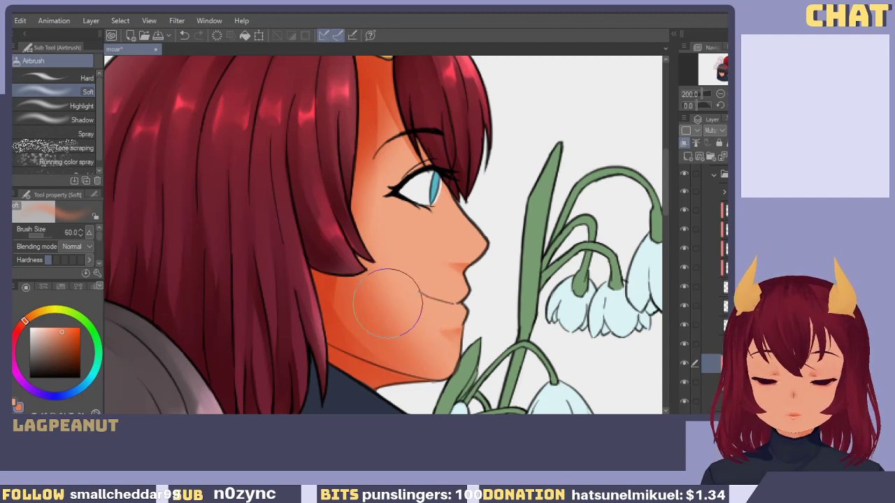
Fade the inner edge of the airbrushed shading on the cheek and forehead using the transparent colour.
key(c)
drag(351, 307, 397, 347)
mouse_move(380, 141)
mouse_down()
mouse_move(380, 102)
mouse_move(393, 133)
mouse_up()
drag(436, 281, 406, 350)
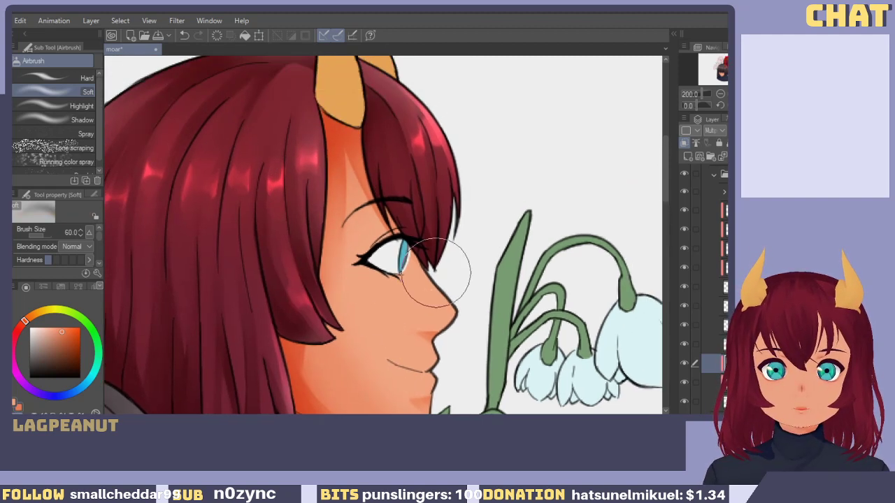
Compare blending modes on the airbrushed shading layer, choose Color burn and lower the layer's opacity.
scroll(713, 129, down, 5)
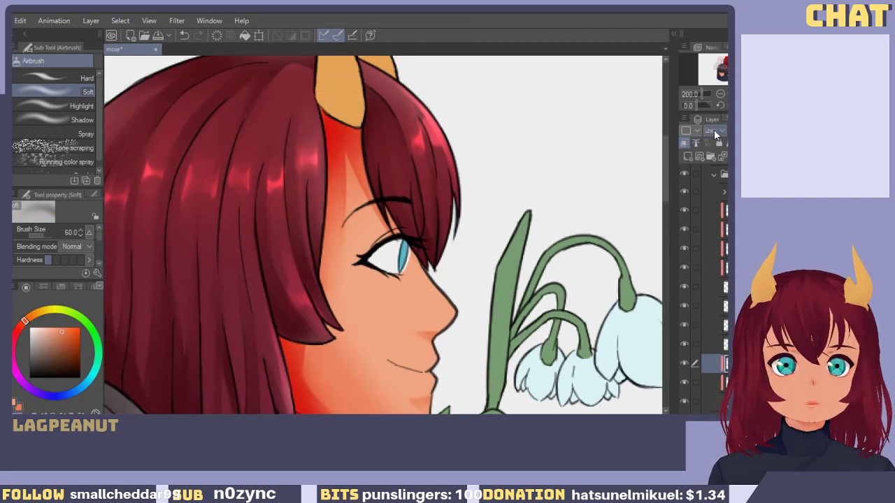
scroll(713, 130, down, 6)
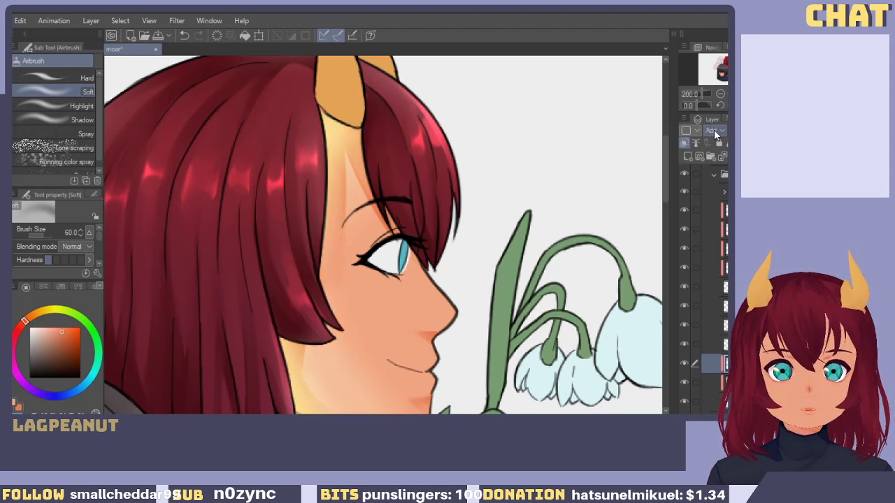
scroll(713, 129, down, 3)
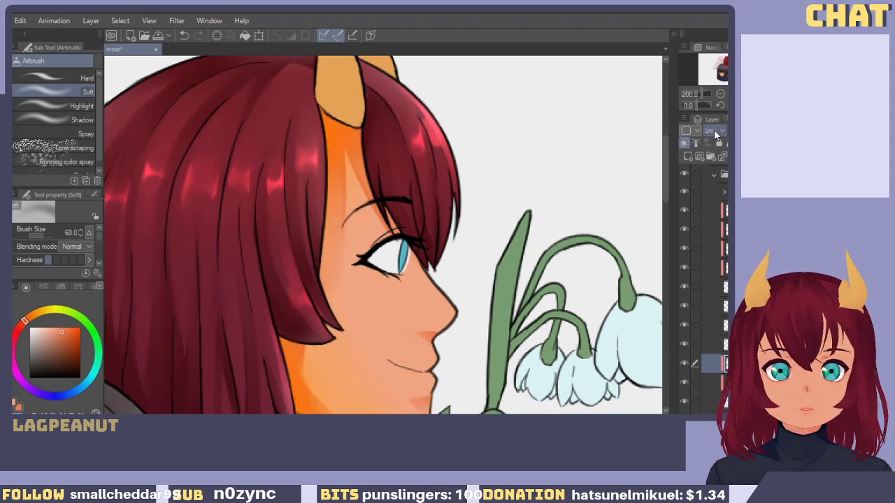
scroll(713, 130, down, 5)
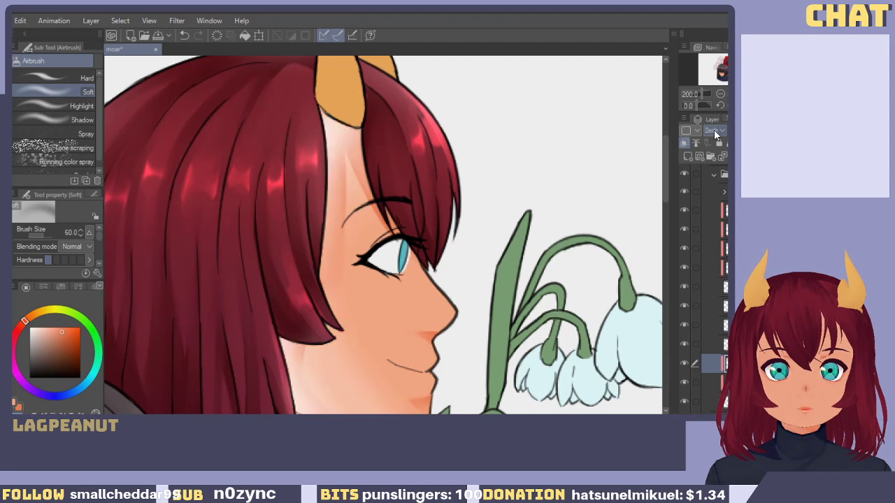
scroll(714, 129, up, 4)
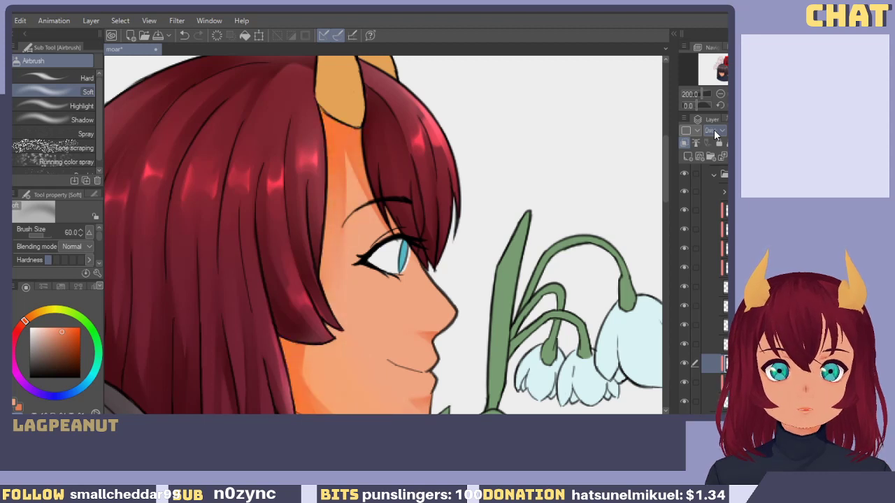
scroll(714, 129, up, 3)
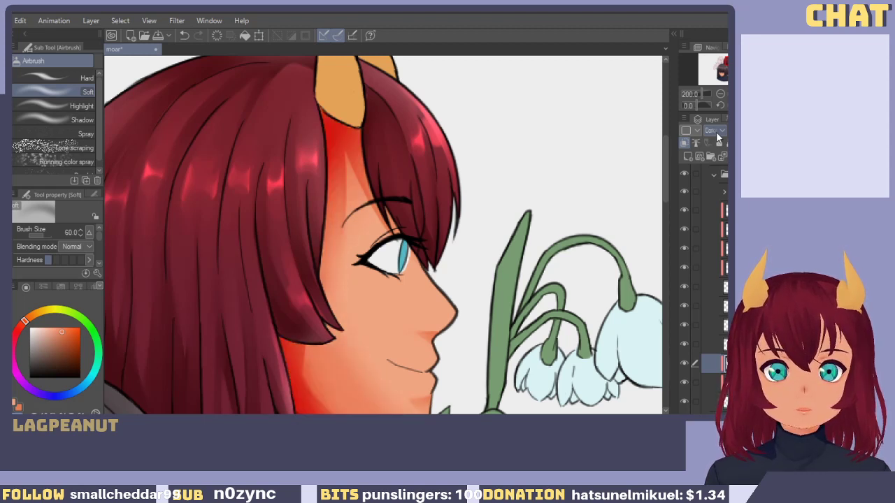
scroll(713, 130, up, 3)
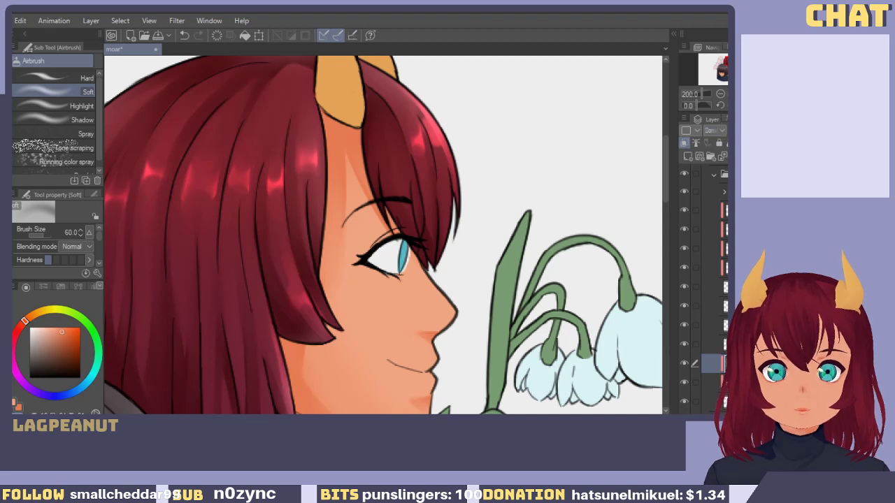
scroll(718, 131, up, 3)
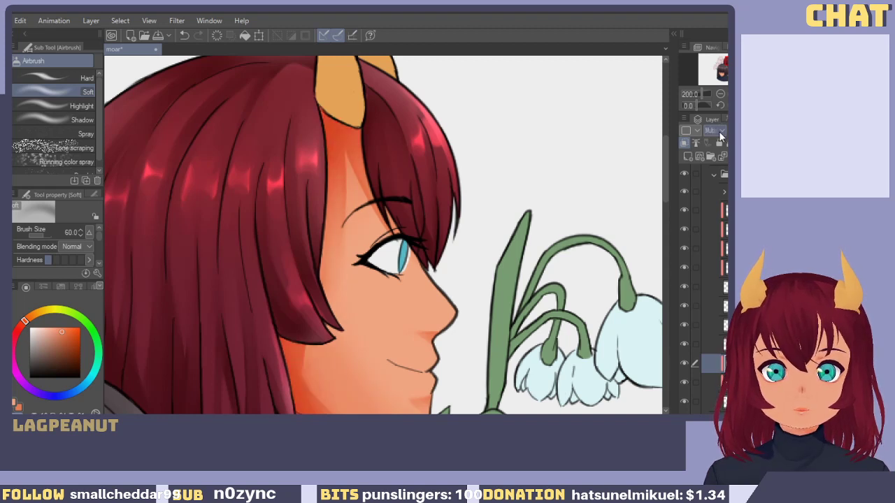
scroll(719, 131, down, 1)
mouse_move(465, 241)
mouse_down()
mouse_move(491, 135)
mouse_move(483, 168)
mouse_up()
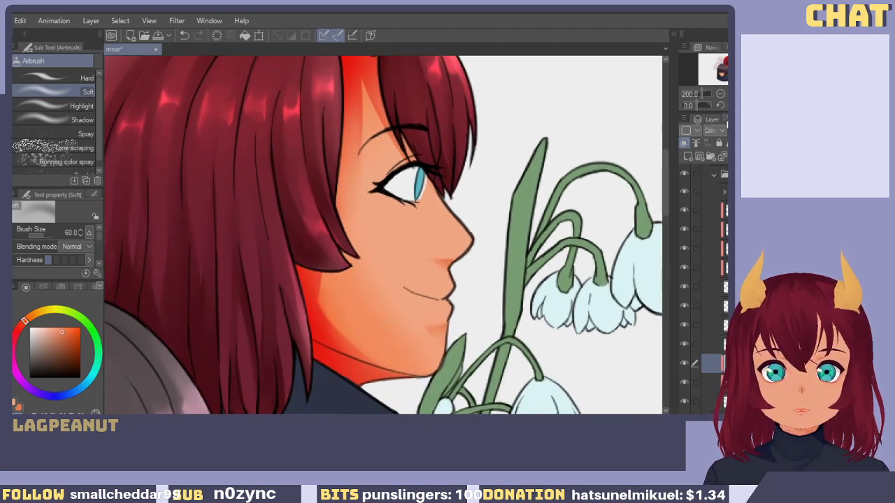
drag(756, 131, 741, 131)
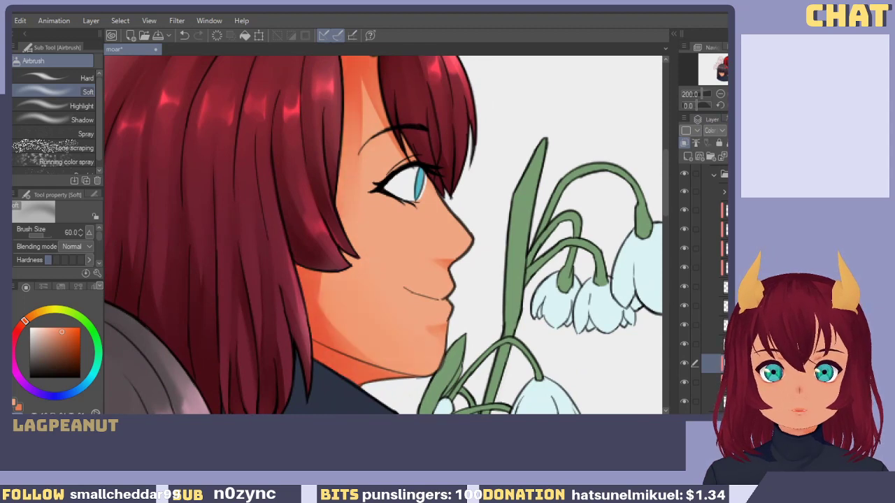
Check the softened face shading, return from the transparent colour to the sampled orange and undo the last change.
scroll(394, 260, down, 4)
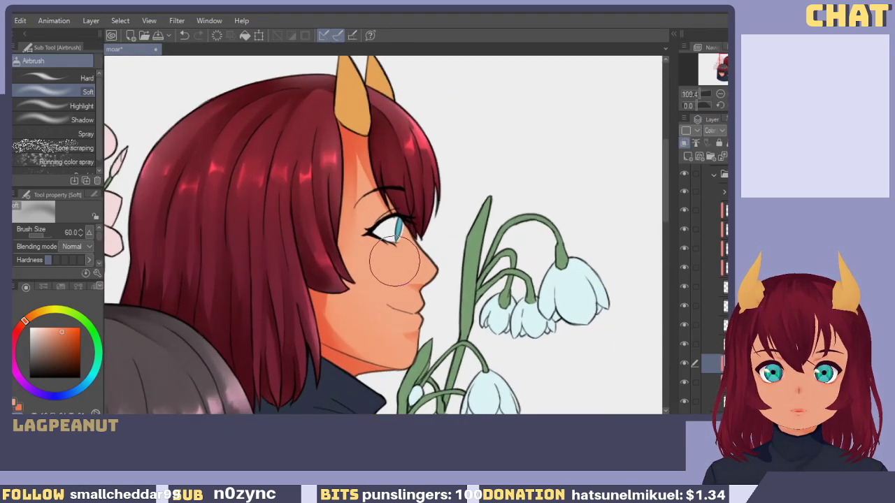
scroll(395, 260, up, 3)
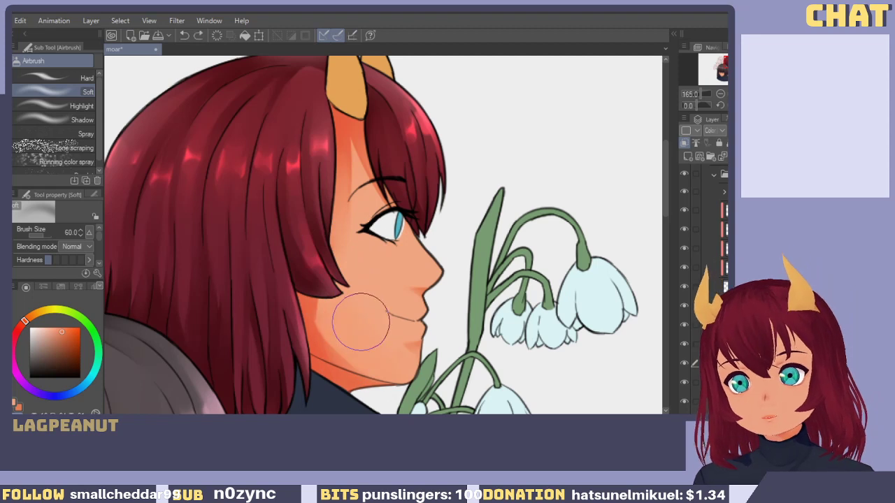
key(c)
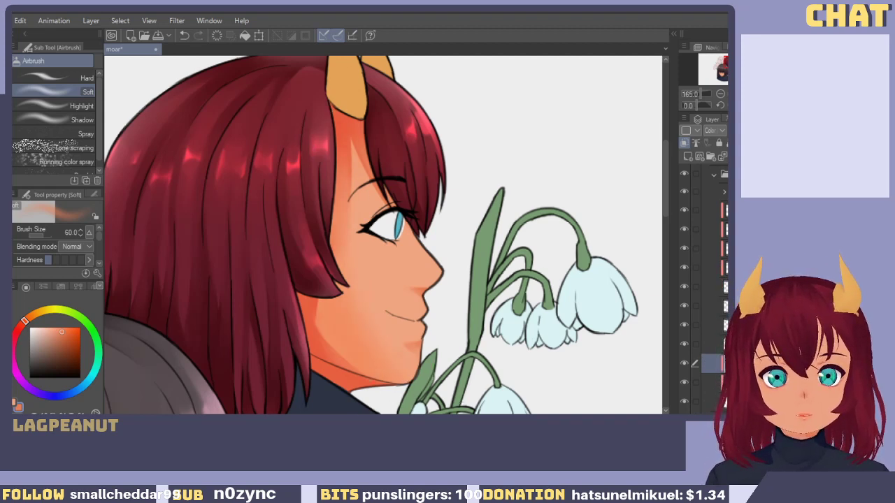
key(ctrl+z)
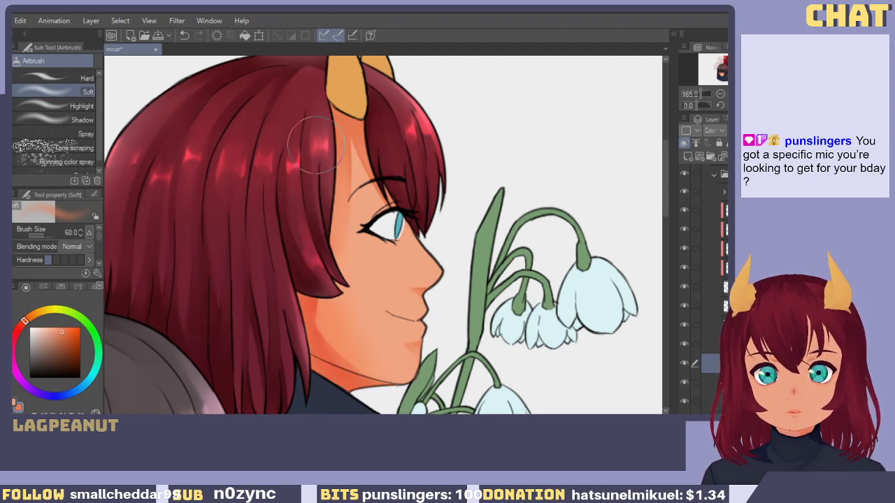
drag(473, 357, 461, 341)
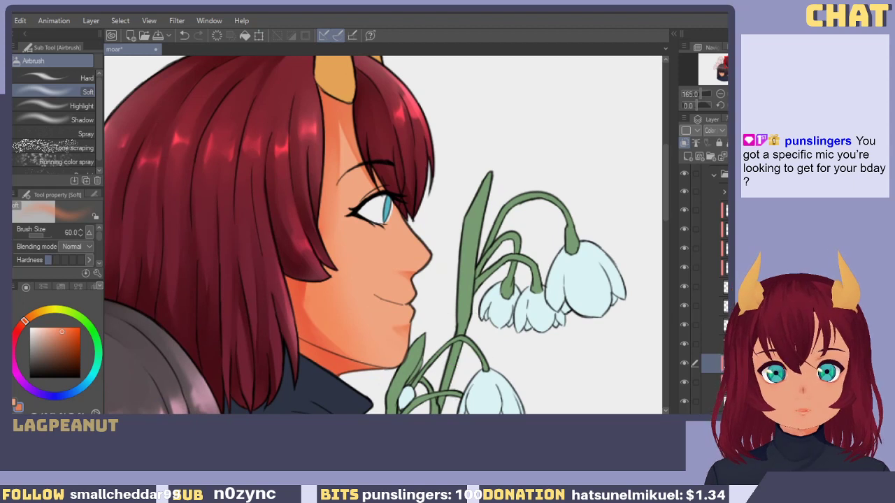
Compare the face shading by hiding and showing the lower skin shadow layer, and select the Multiply shadow layer.
click(716, 344)
click(716, 382)
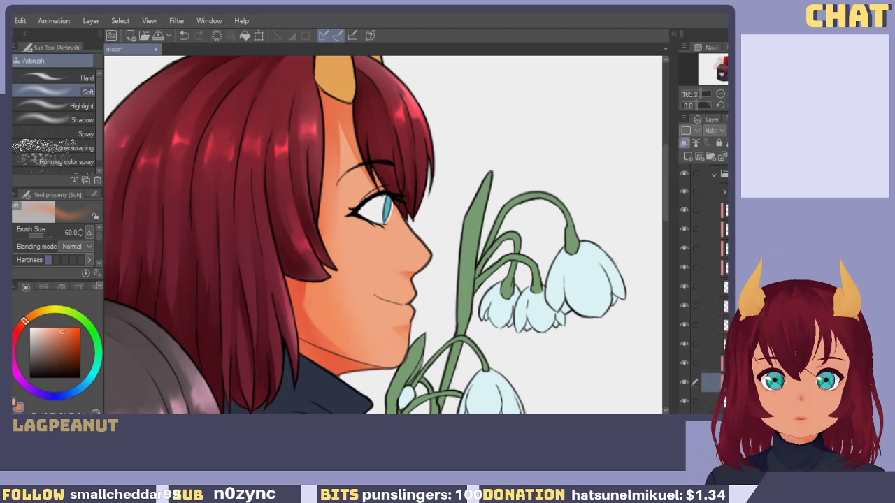
scroll(524, 367, down, 2)
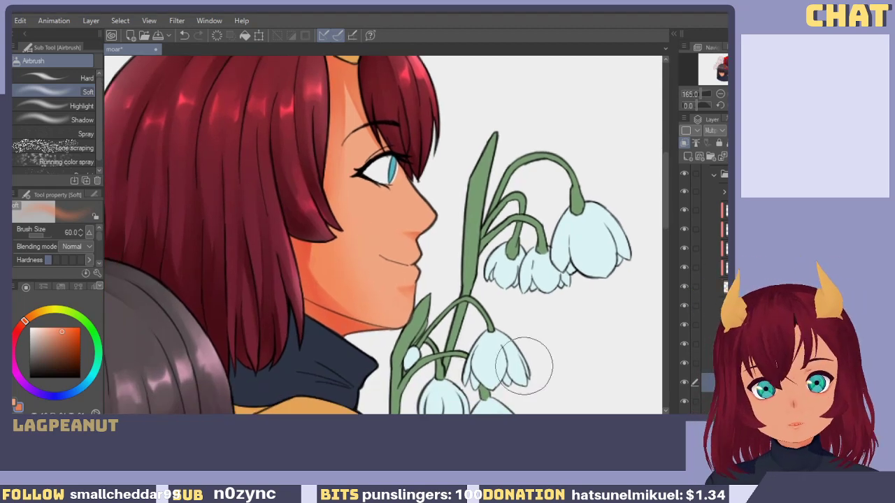
click(710, 363)
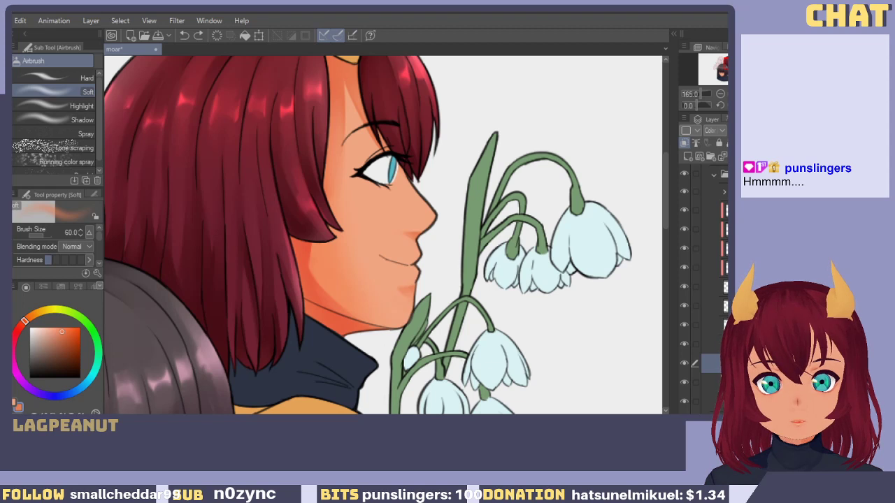
click(684, 381)
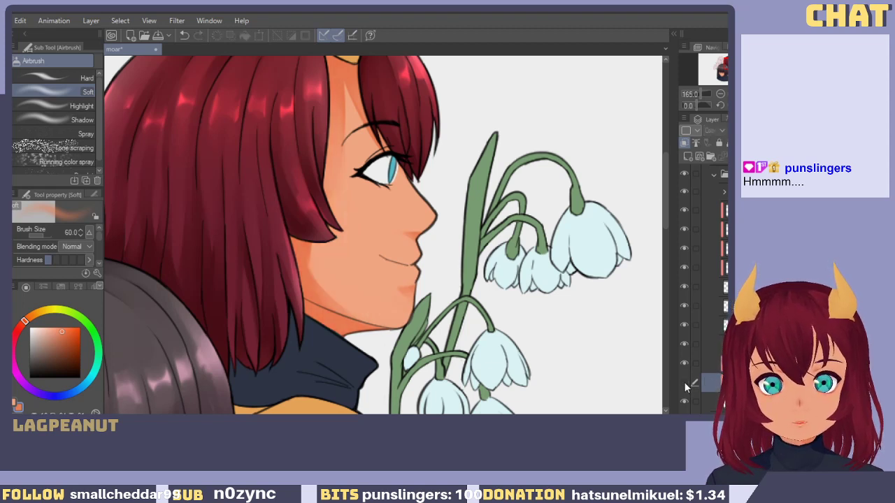
click(684, 382)
click(712, 364)
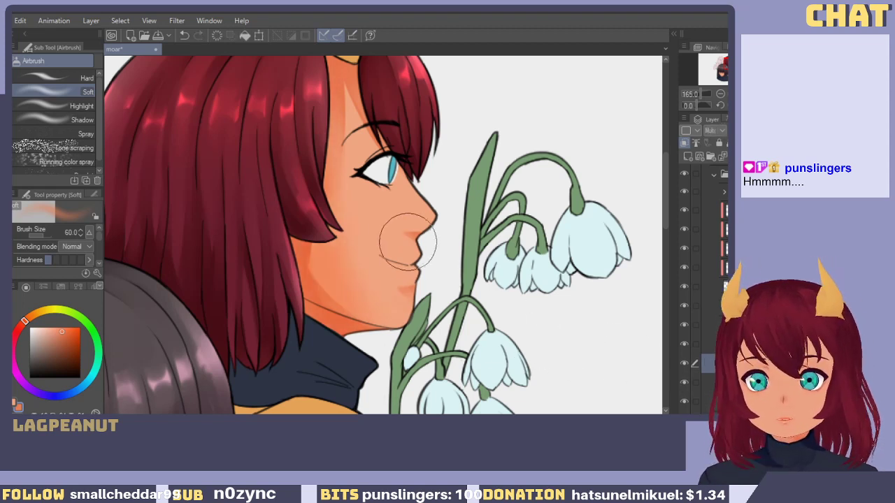
Sample the light skin colour near the mouth and switch back to the Transparent watercolor brush.
drag(391, 225, 404, 275)
alt+click(401, 274)
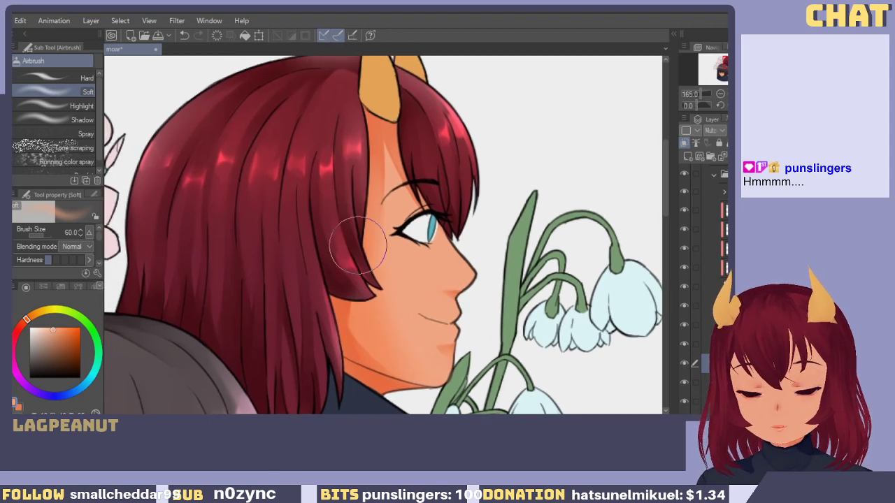
key(b)
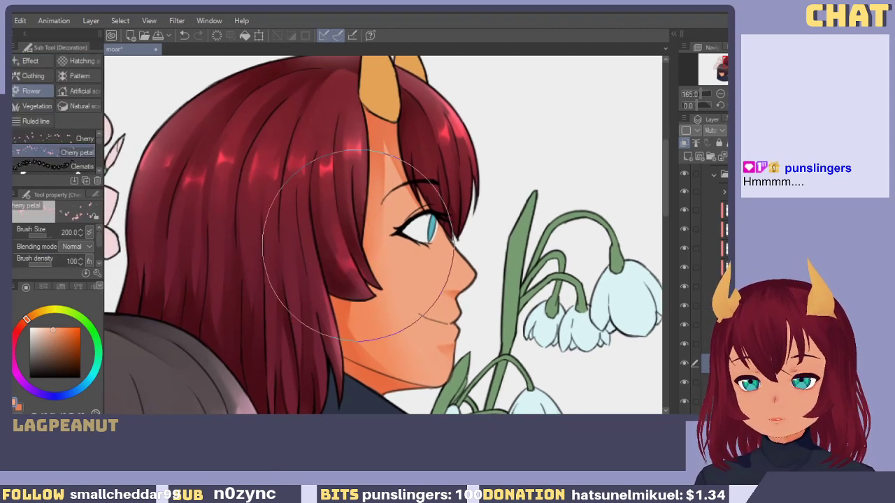
key(b)
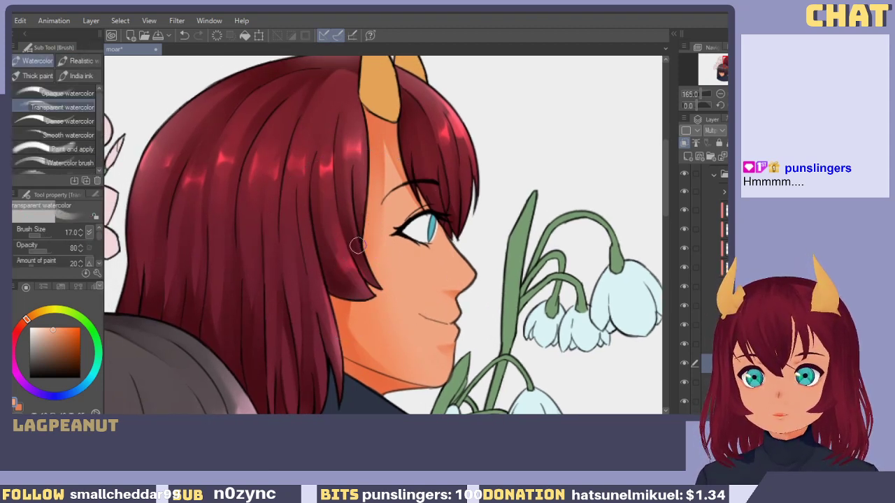
Try extending the watercolor shadow on the forehead between the side hair, fringe and eyebrow.
scroll(357, 245, up, 2)
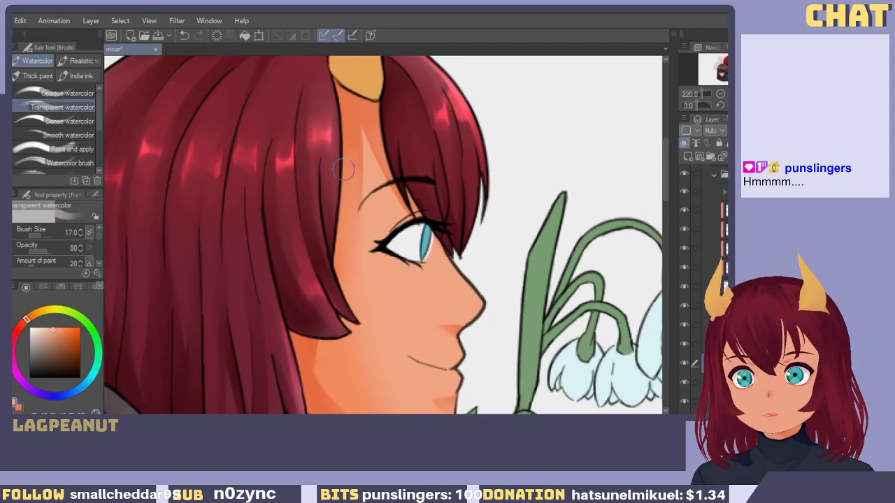
drag(372, 140, 385, 175)
key(ctrl+z)
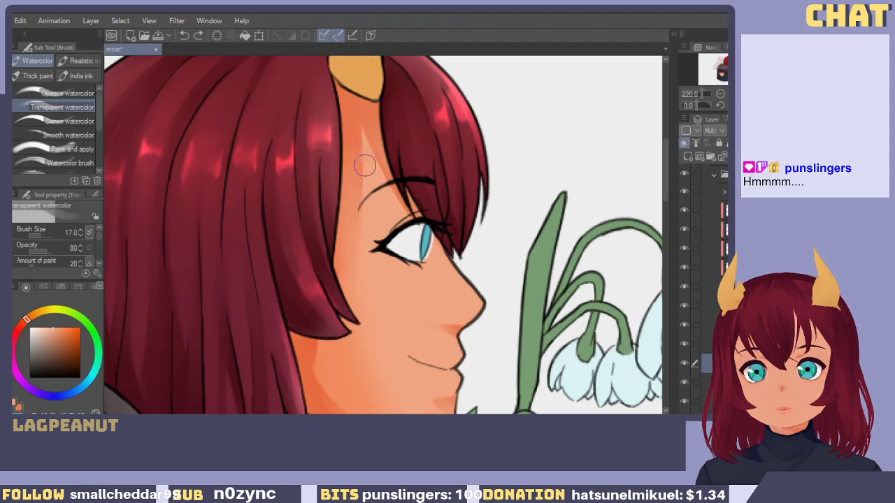
mouse_move(364, 166)
mouse_down()
mouse_move(343, 265)
mouse_move(361, 165)
mouse_move(364, 179)
mouse_move(358, 203)
mouse_move(362, 125)
mouse_move(360, 172)
mouse_move(361, 162)
mouse_move(380, 172)
mouse_up()
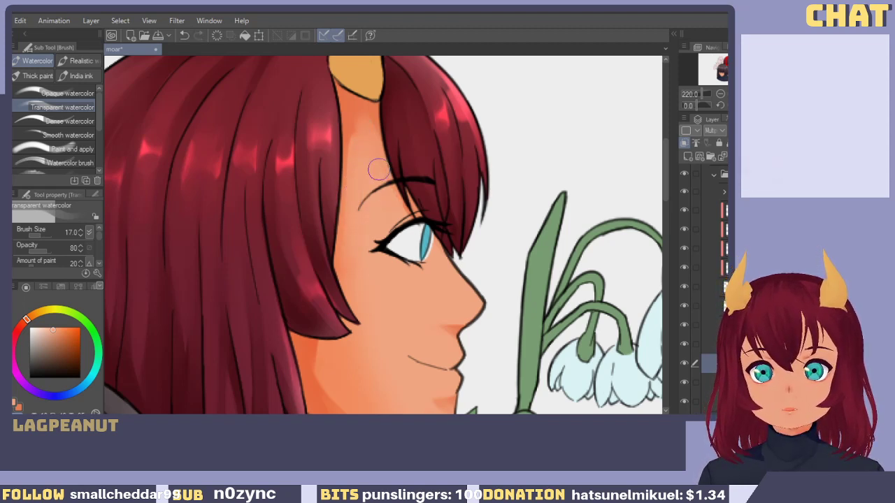
key(ctrl+z)
drag(369, 140, 409, 211)
key(ctrl+z)
key(ctrl+z)
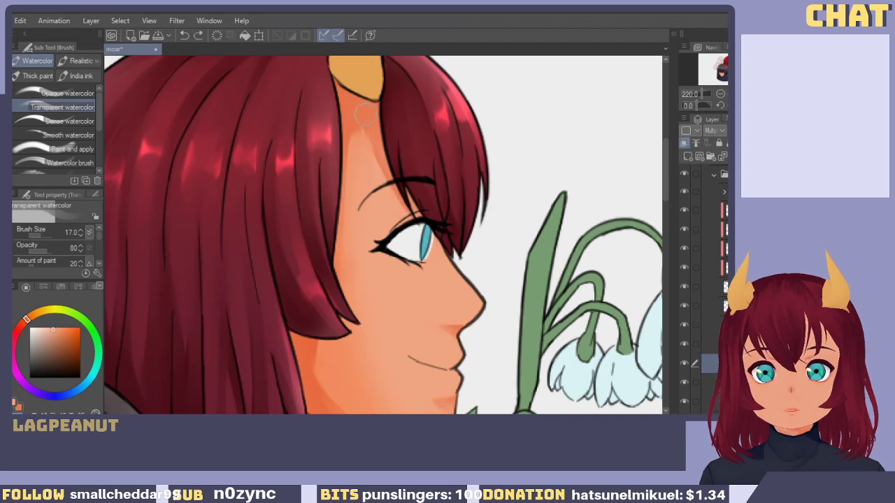
Reshape the forehead shadow beside the fringe and try softening its edge along the side hair.
drag(367, 127, 411, 209)
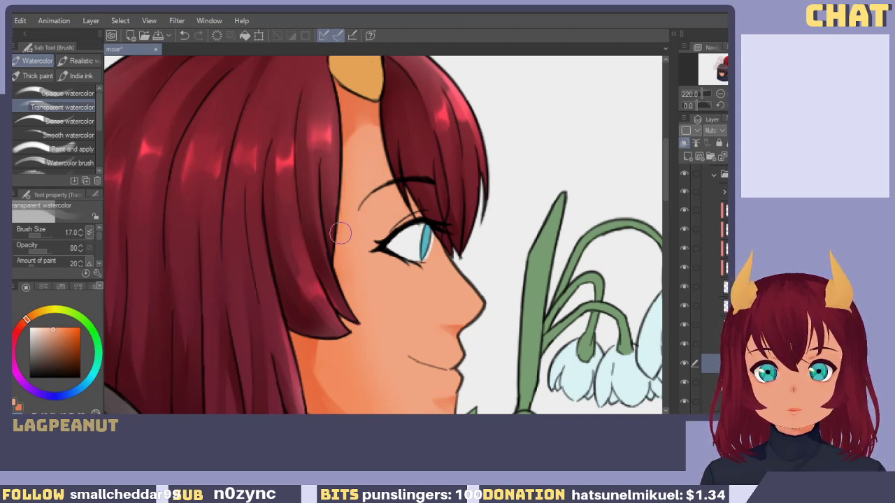
mouse_move(350, 141)
mouse_down()
mouse_move(345, 217)
mouse_move(357, 96)
mouse_move(336, 266)
mouse_move(351, 113)
mouse_move(339, 262)
mouse_up()
key(ctrl+z)
key(ctrl+z)
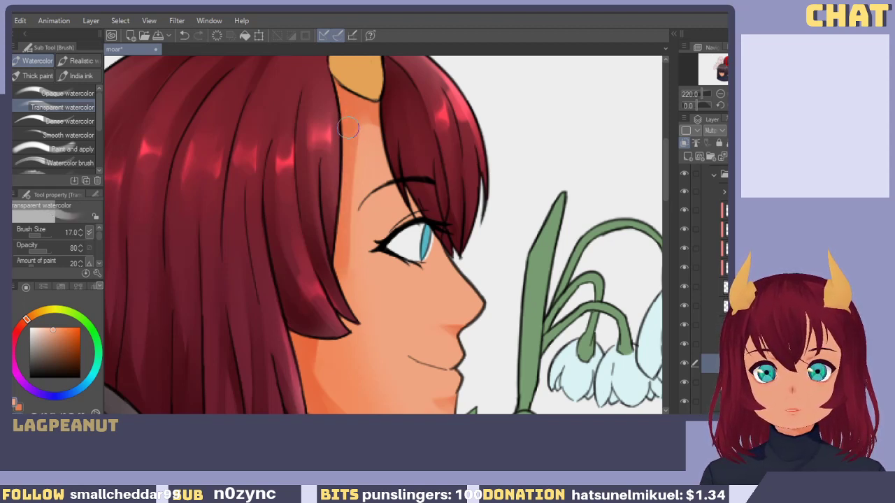
mouse_move(350, 128)
mouse_down()
mouse_move(333, 231)
mouse_move(351, 116)
mouse_move(331, 226)
mouse_up()
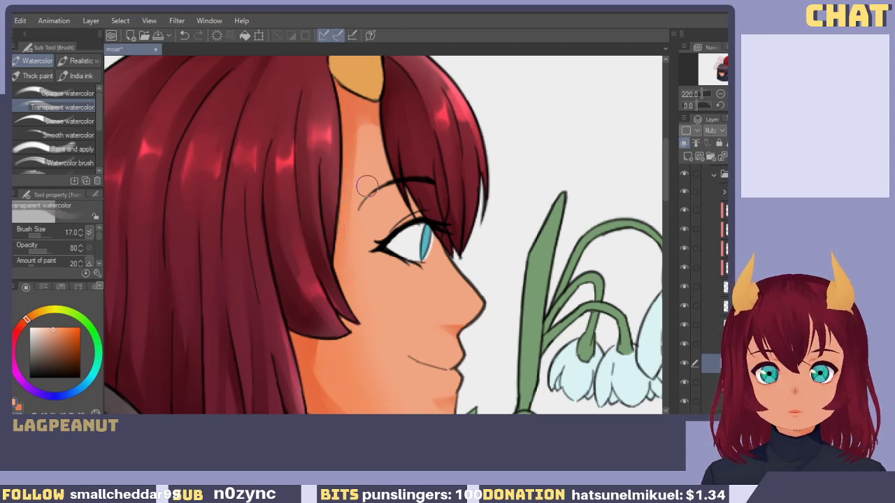
mouse_move(367, 186)
mouse_down()
mouse_move(388, 167)
mouse_move(385, 141)
mouse_move(369, 154)
mouse_move(386, 170)
mouse_up()
key(ctrl+z)
key(ctrl+z)
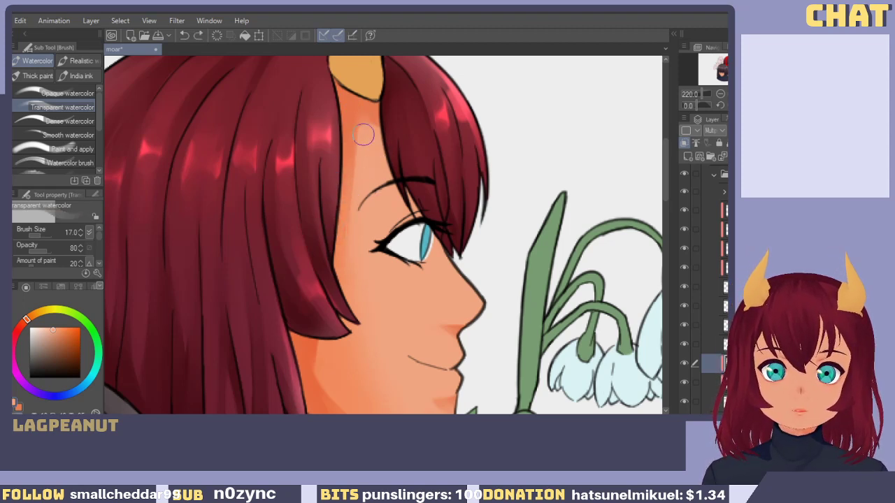
Repaint the soft skin shadow below the horn and down the forehead along the side hair.
drag(376, 114, 363, 108)
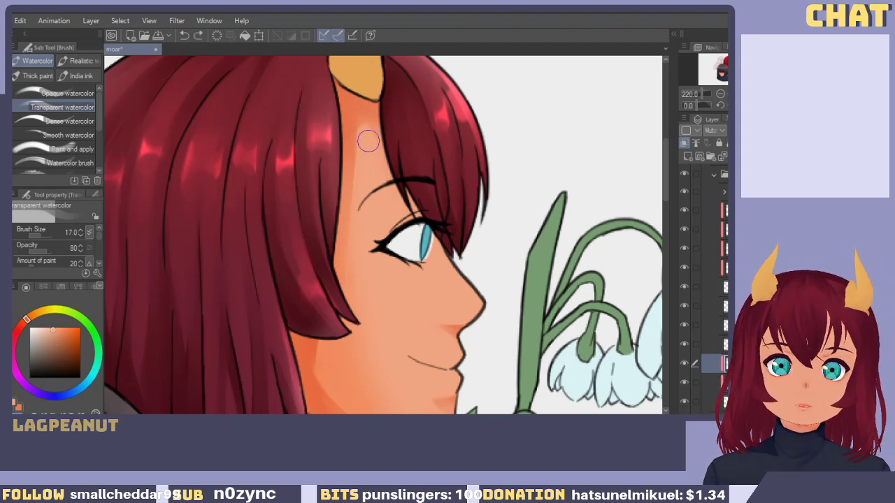
drag(369, 139, 411, 170)
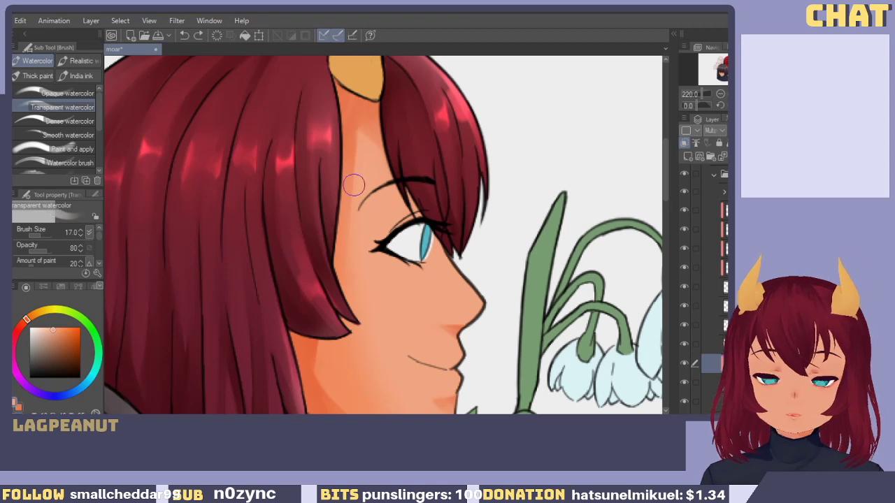
key(ctrl+z)
mouse_move(362, 145)
mouse_down()
mouse_move(346, 289)
mouse_move(345, 241)
mouse_up()
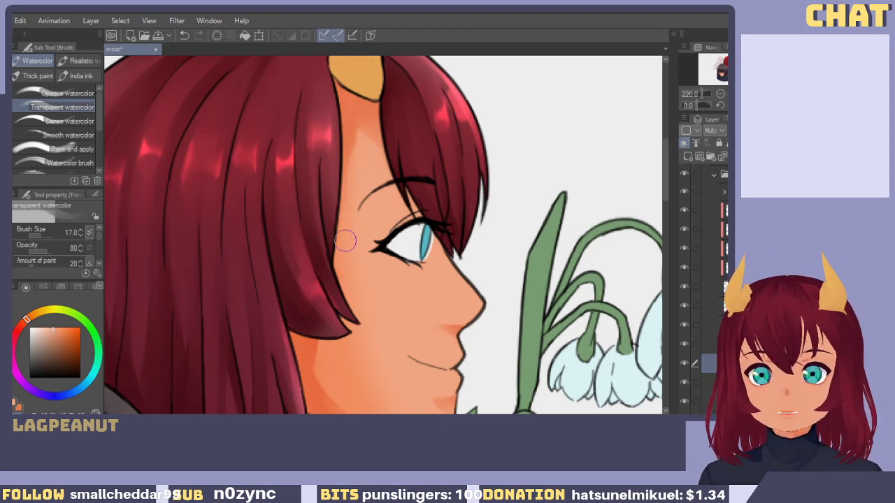
key(ctrl+z)
drag(364, 153, 347, 257)
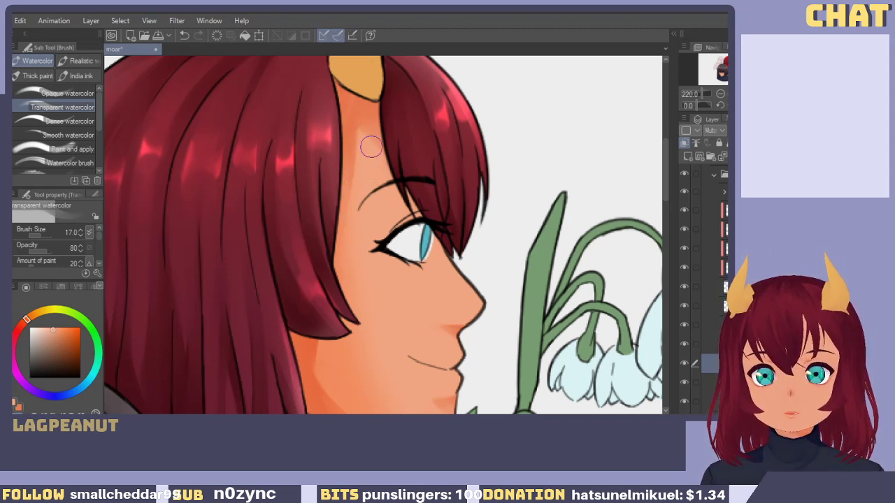
Try painting a cast shadow on the cheek beneath the pointed side lock of hair.
scroll(364, 167, down, 3)
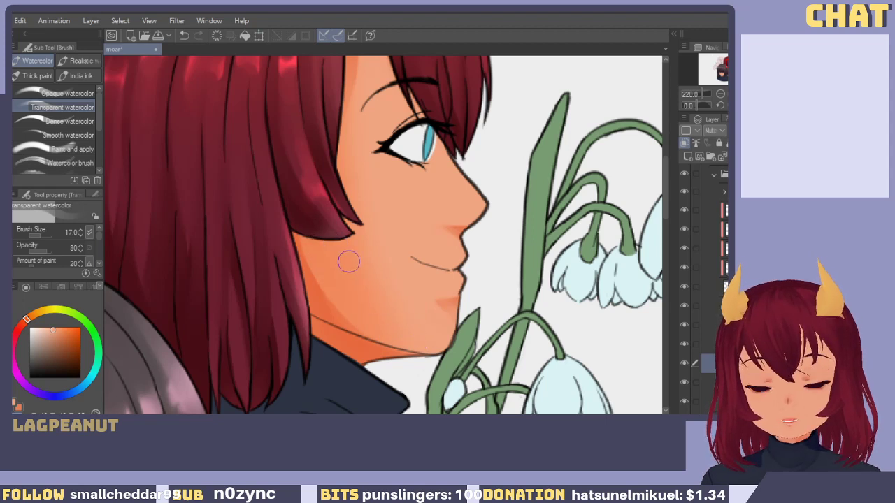
key(ctrl+z)
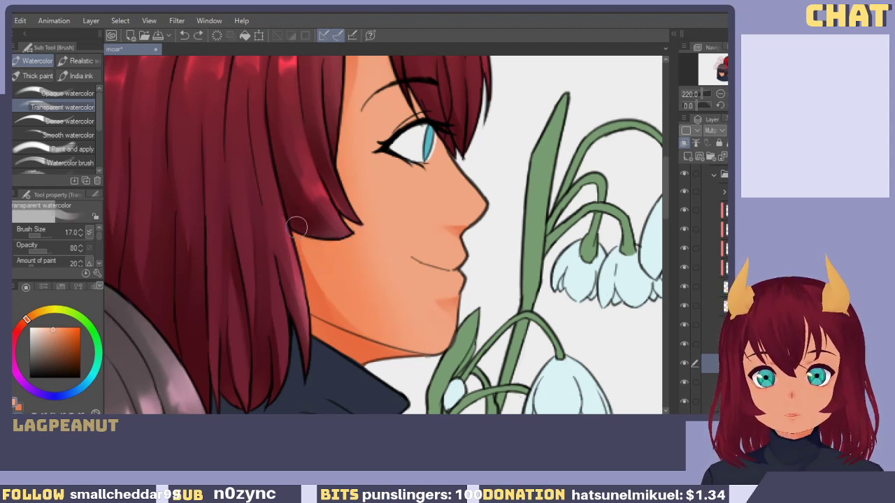
drag(297, 225, 356, 233)
key(ctrl+z)
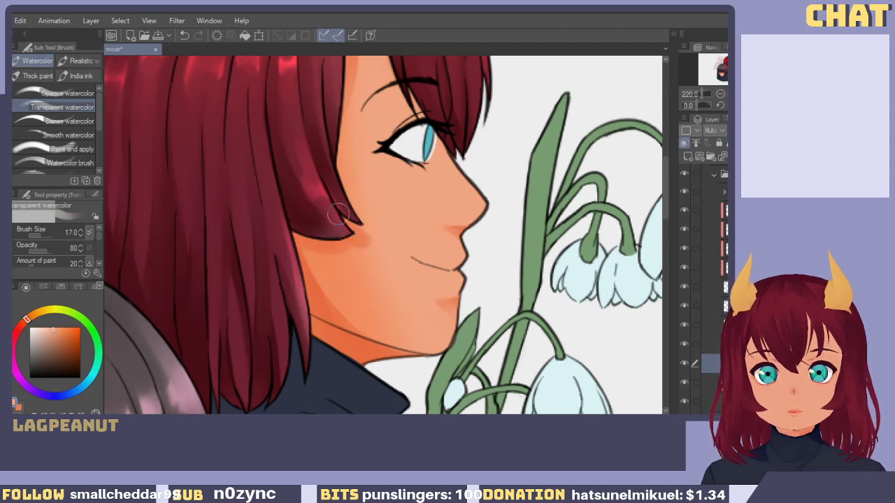
key(ctrl+z)
mouse_move(356, 207)
mouse_down()
mouse_move(331, 173)
mouse_move(359, 246)
mouse_move(332, 193)
mouse_move(350, 234)
mouse_up()
key(ctrl+z)
key(ctrl+z)
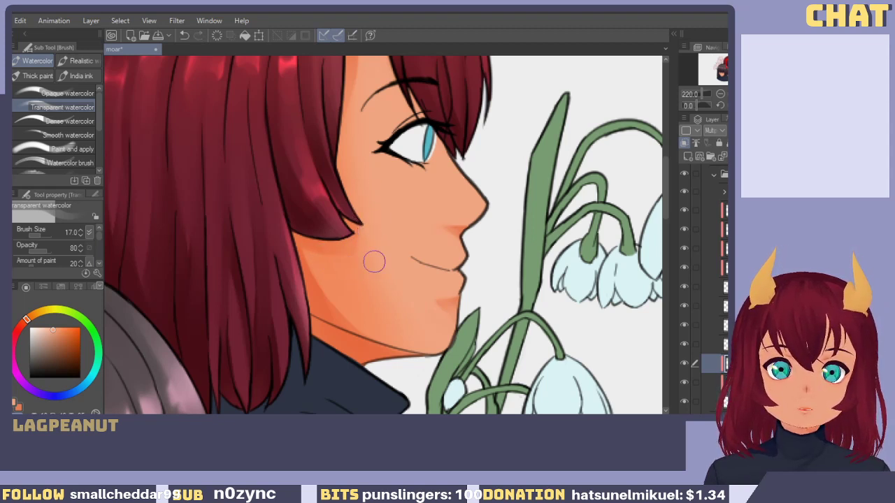
Add a new layer above the Multiply skin shadow and give it a lightening blending mode for face highlights.
drag(355, 246, 400, 288)
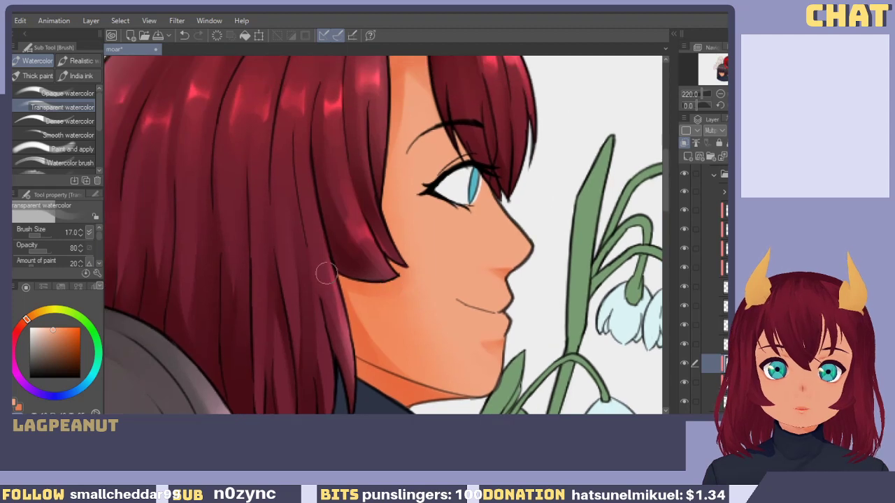
drag(390, 354, 348, 330)
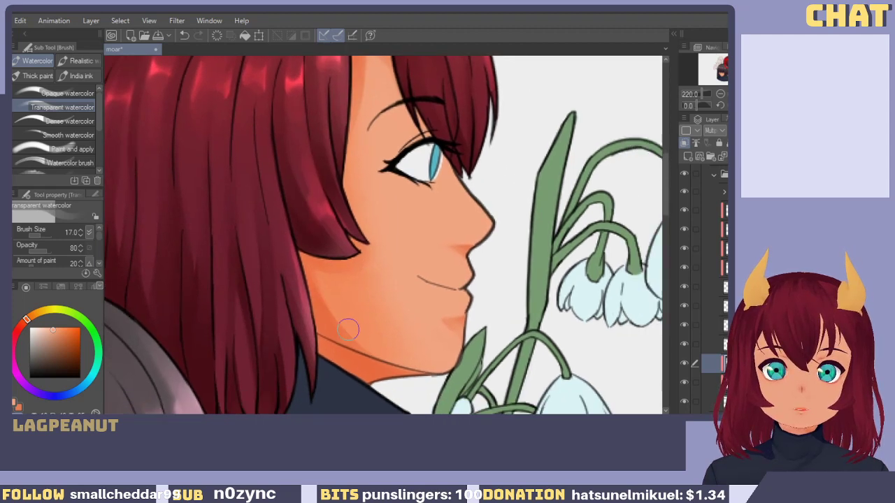
drag(389, 285, 359, 335)
drag(409, 307, 381, 308)
drag(367, 370, 370, 289)
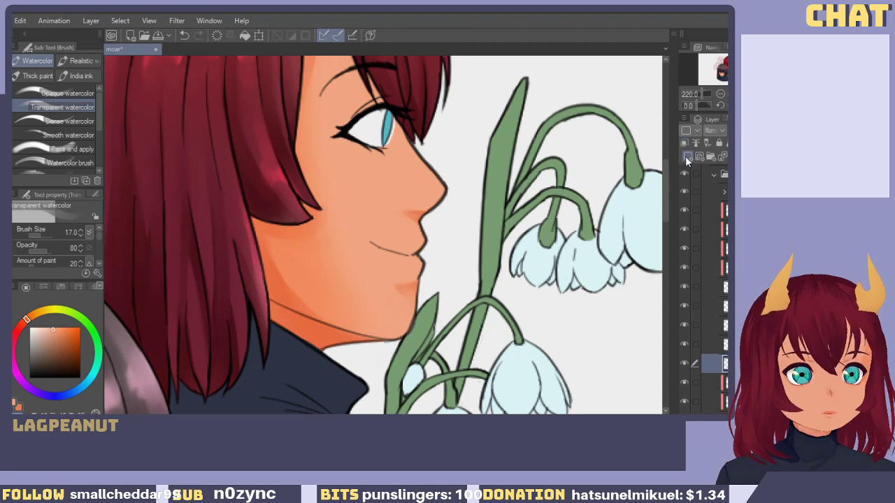
drag(433, 241, 417, 299)
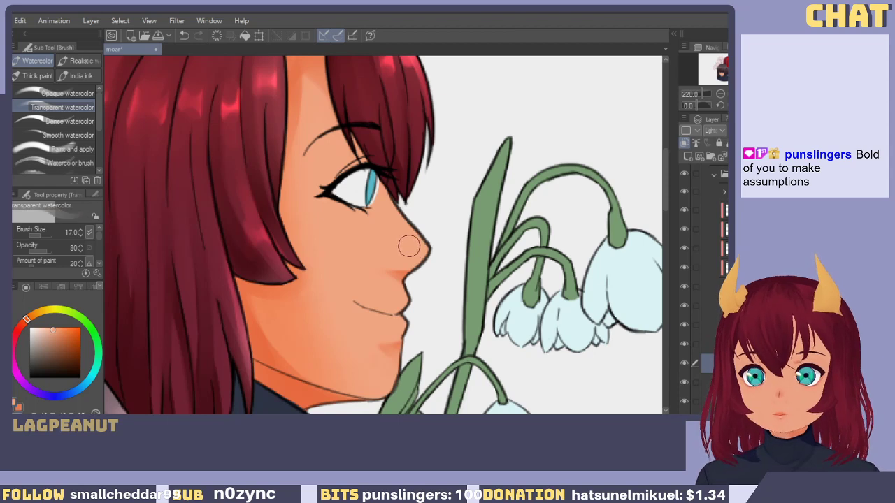
key(ctrl+z)
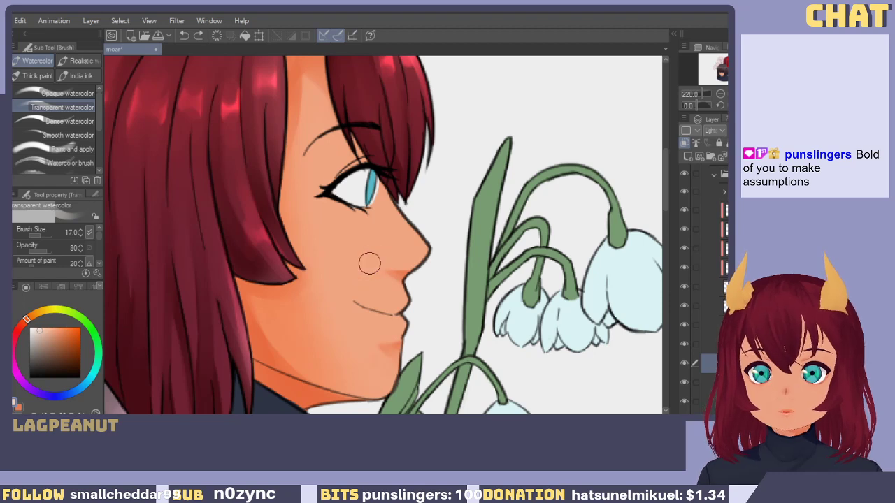
Try a pale highlight stroke under the eye and set the brush size to 15.
drag(337, 207, 372, 224)
key(ctrl+z)
key(])
key(])
key([)
key([)
key([)
key([)
key([)
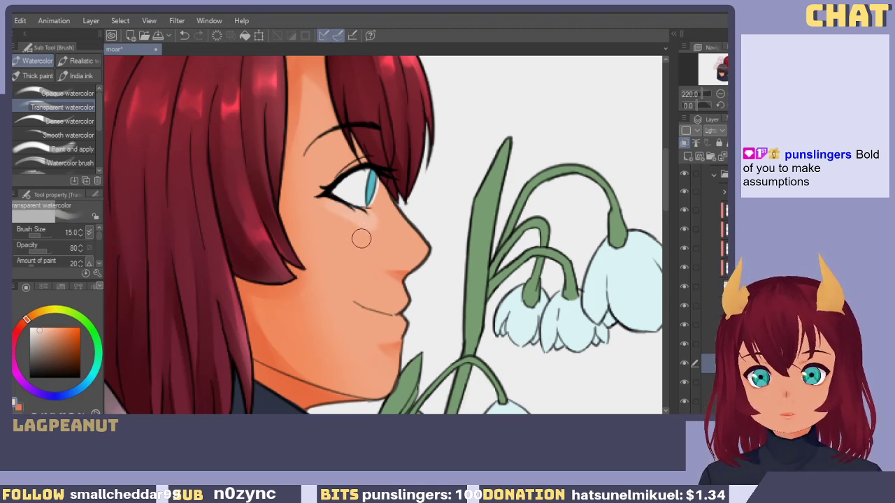
key(])
key(])
key(ctrl+z)
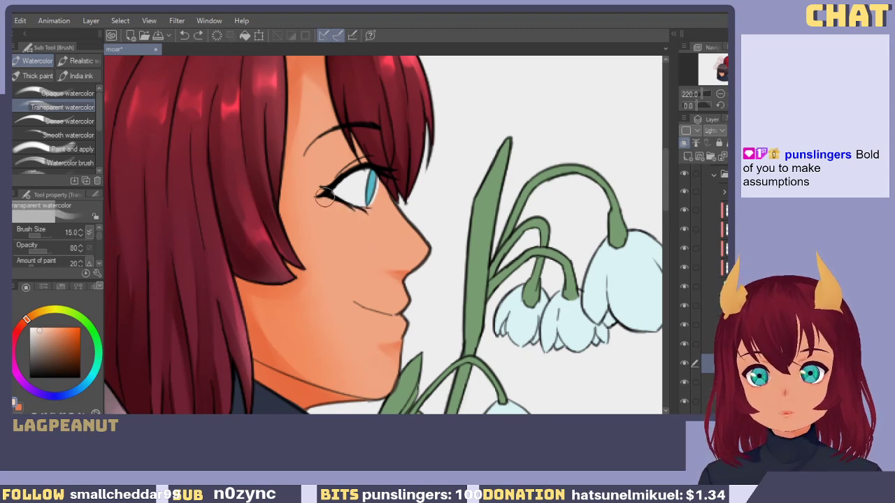
Try the pale highlight again along the lower eyelid from the outer lash corner inward.
mouse_move(329, 202)
mouse_down()
mouse_move(360, 225)
mouse_move(334, 204)
mouse_move(375, 224)
mouse_up()
key(ctrl+z)
key(ctrl+z)
key(ctrl+z)
key(ctrl+z)
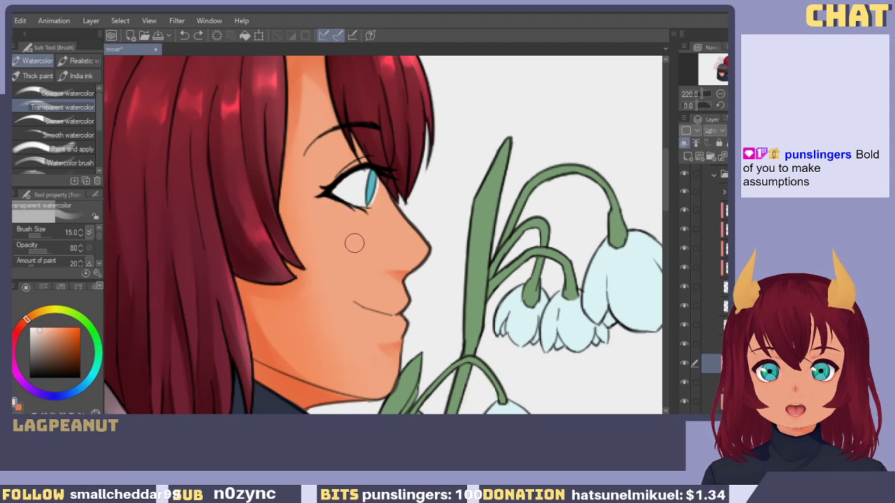
Sample the cheek and eye-white colours and paint a pale highlight under the eye, trying one along the nose bridge.
alt+click(346, 251)
alt+click(365, 200)
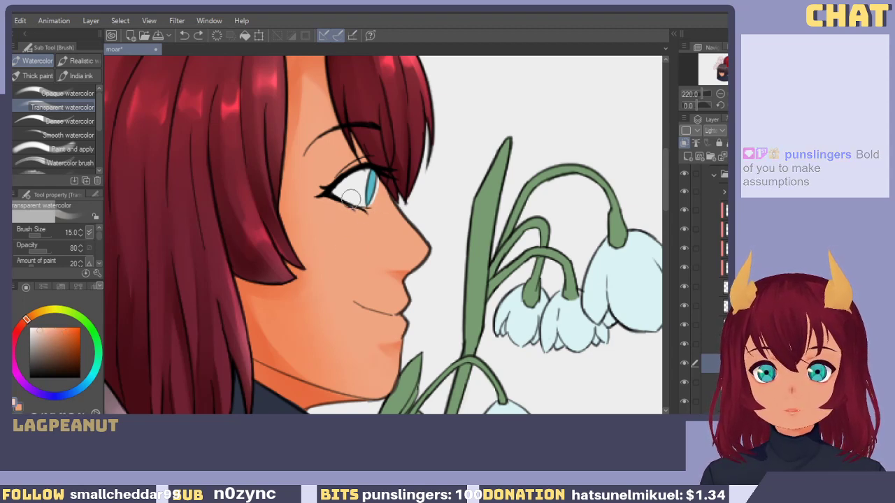
drag(326, 200, 421, 245)
key(ctrl+z)
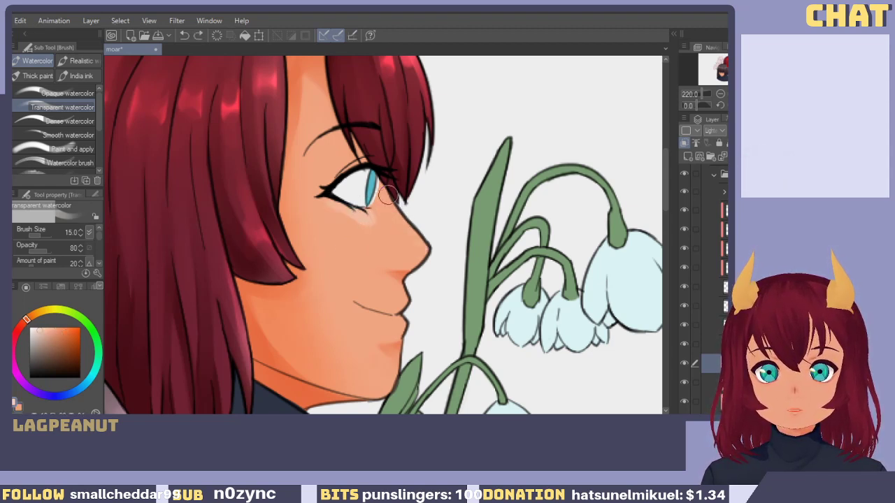
drag(388, 201, 420, 244)
key(ctrl+z)
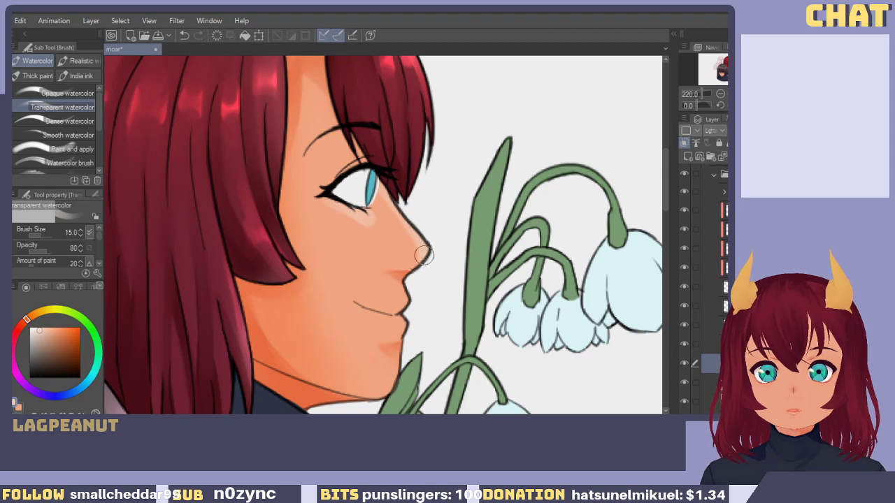
Try further pale highlight strokes on the upper lip and beneath the lower eyelid.
mouse_move(385, 305)
mouse_down()
mouse_move(413, 304)
mouse_move(402, 298)
mouse_up()
key(ctrl+z)
key(ctrl+z)
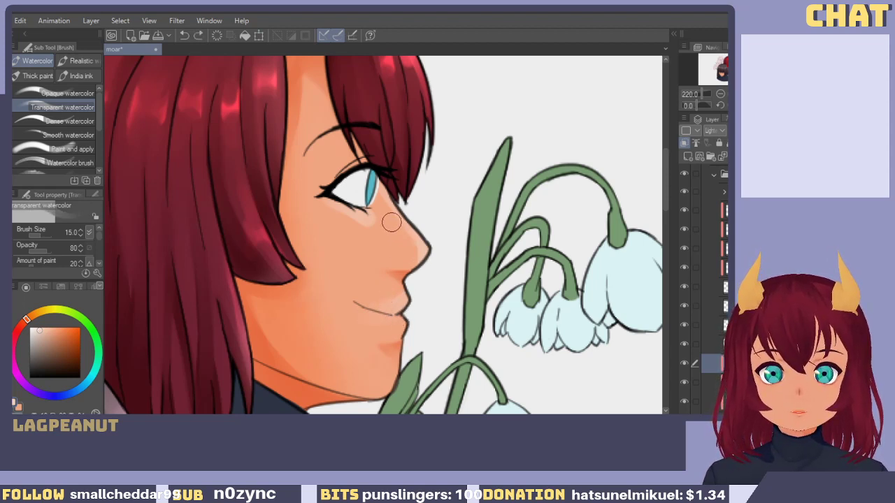
key(ctrl+z)
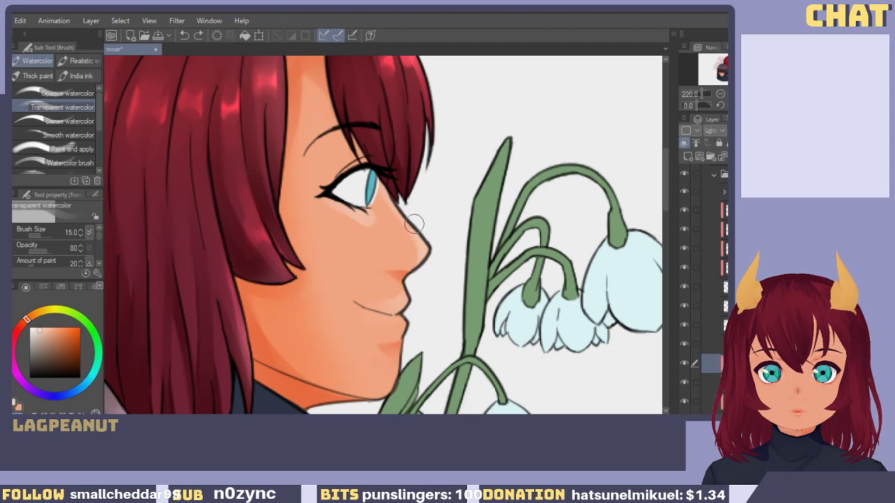
key(ctrl+z)
drag(367, 221, 335, 214)
key(ctrl+z)
key(ctrl+z)
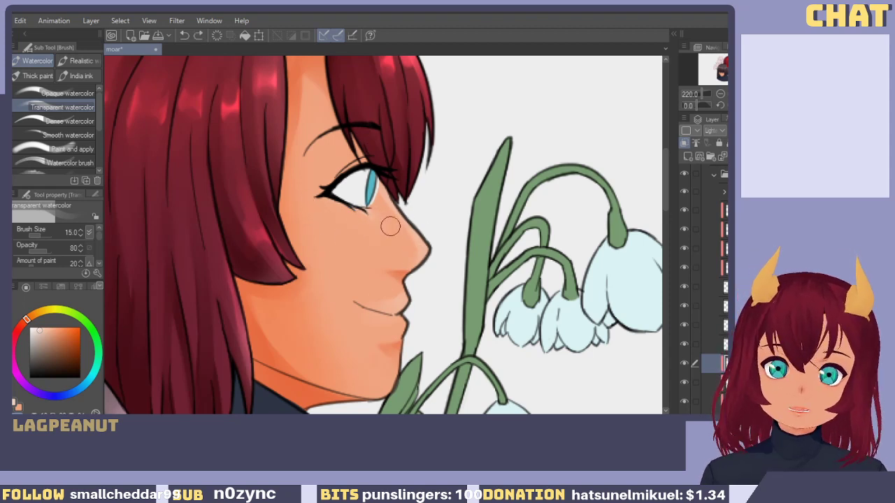
key(ctrl+z)
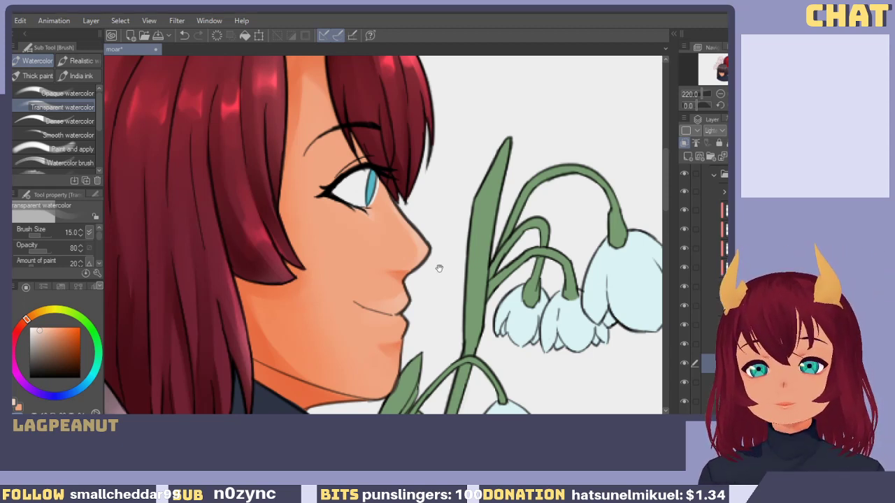
Check the face highlights and select the Multiply skin shadow layer beneath the highlight layer.
drag(440, 268, 443, 260)
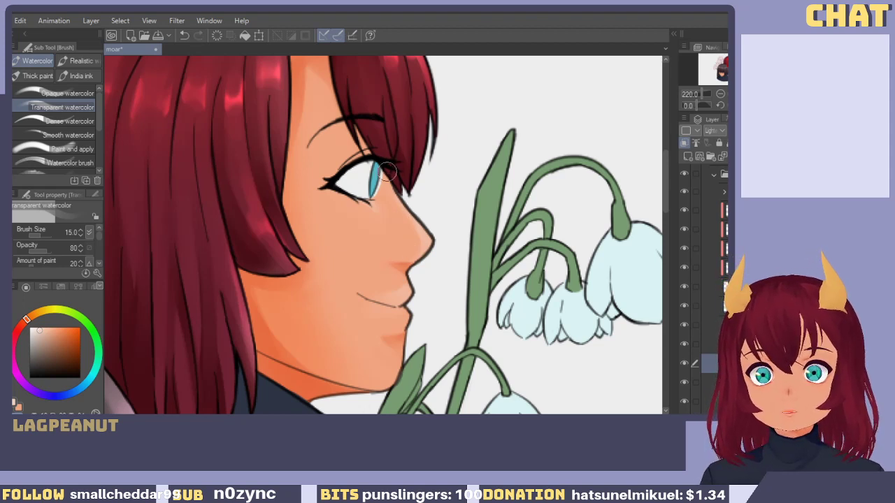
drag(410, 230, 415, 193)
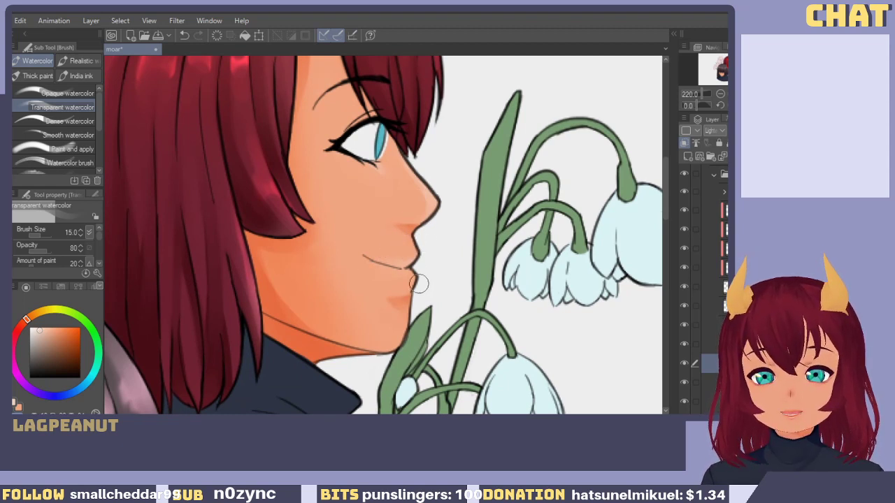
scroll(455, 279, up, 2)
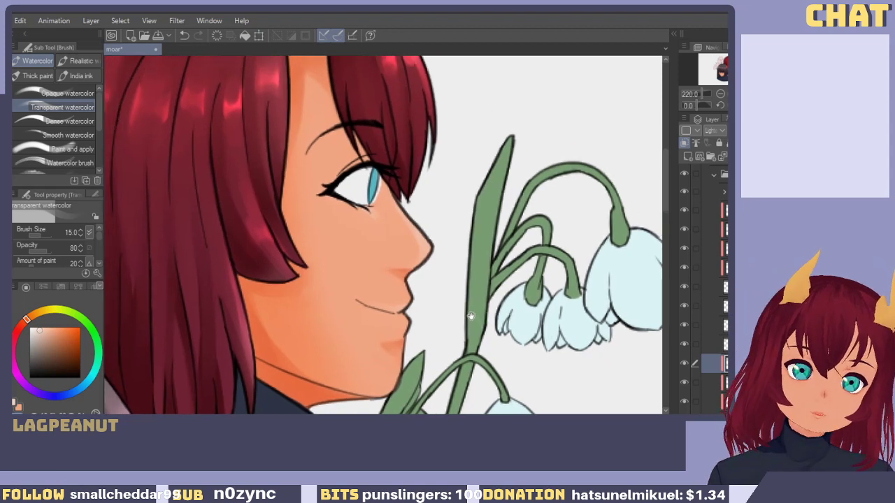
click(704, 382)
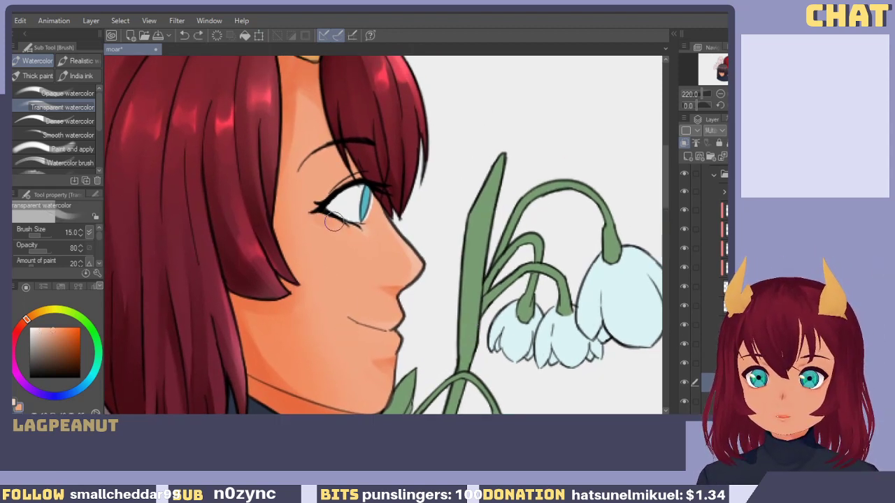
Paint a soft Multiply shadow along the upper eyelid's outer corner and compare the face with the shadow layer hidden and shown.
mouse_move(312, 216)
mouse_down()
mouse_move(329, 188)
mouse_move(314, 199)
mouse_move(339, 178)
mouse_move(328, 189)
mouse_move(361, 183)
mouse_move(353, 174)
mouse_move(330, 187)
mouse_up()
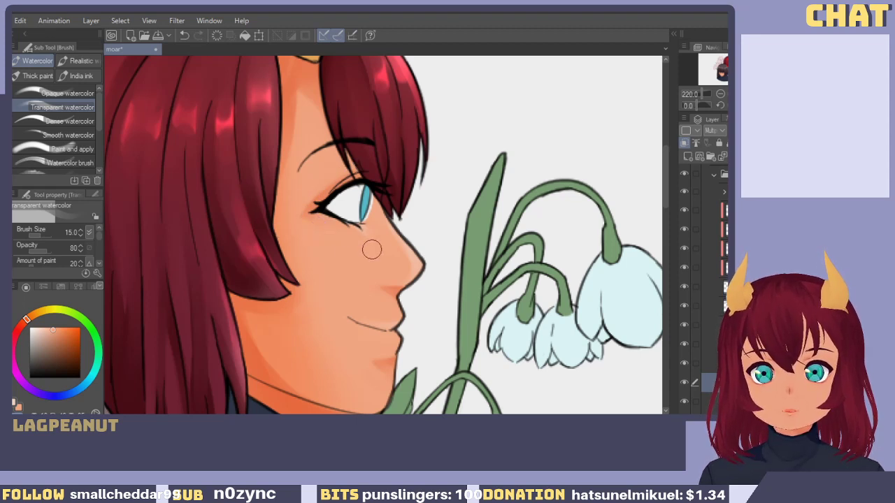
drag(334, 236, 334, 299)
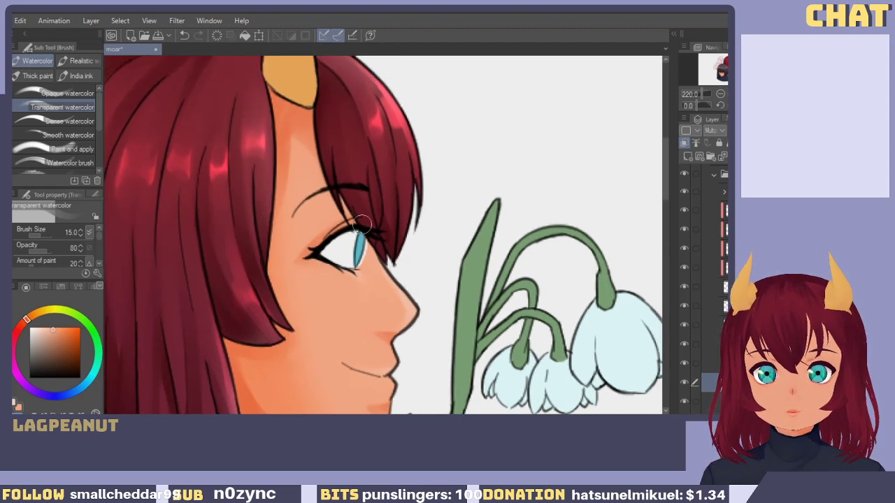
drag(311, 239, 325, 143)
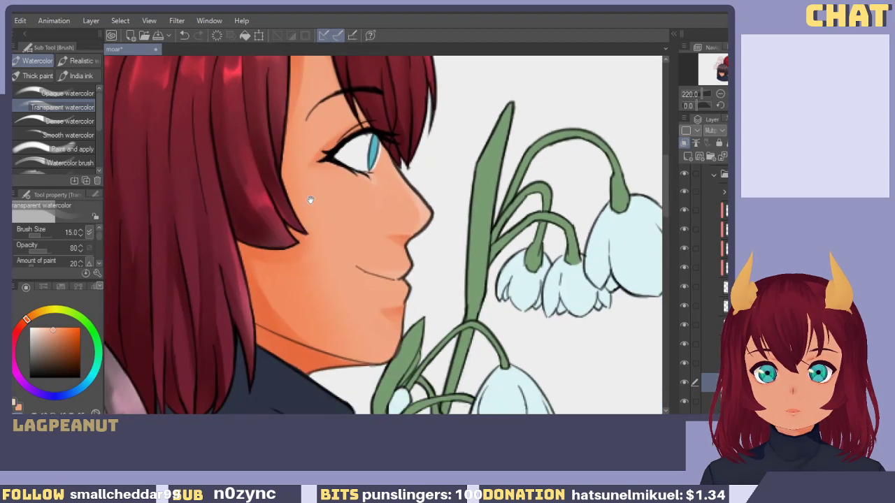
mouse_move(311, 200)
mouse_down()
mouse_move(313, 152)
mouse_move(303, 165)
mouse_up()
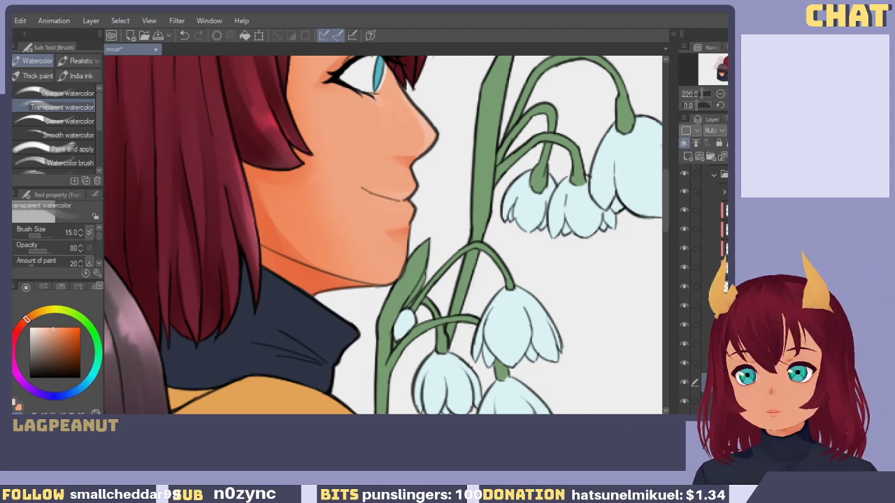
mouse_move(317, 289)
mouse_down()
mouse_move(333, 332)
mouse_move(320, 368)
mouse_up()
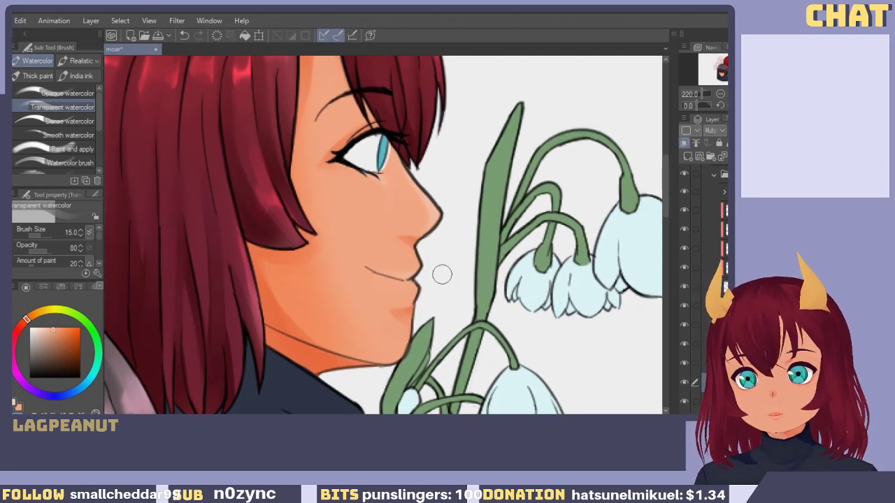
click(685, 382)
click(686, 381)
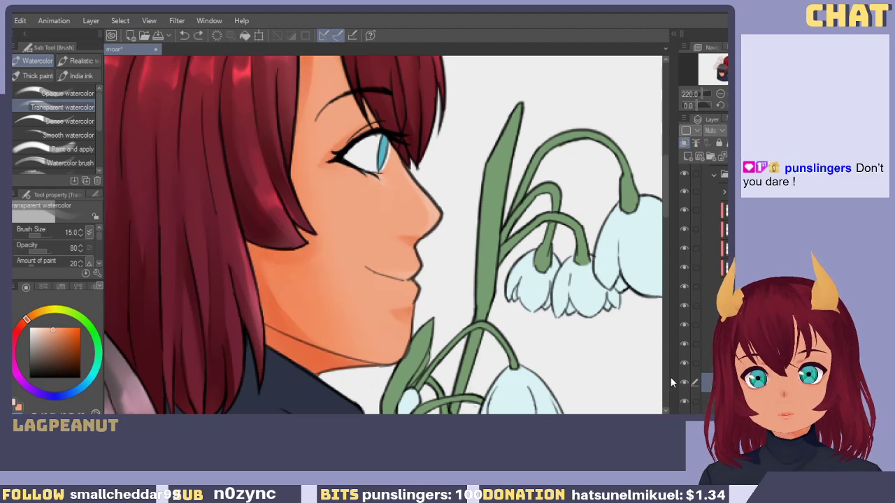
Compare the horned profile character's face shading and highlights with the dark-haired character's face at a wider view.
mouse_move(420, 174)
mouse_down()
mouse_move(402, 196)
mouse_move(408, 213)
mouse_move(439, 228)
mouse_up()
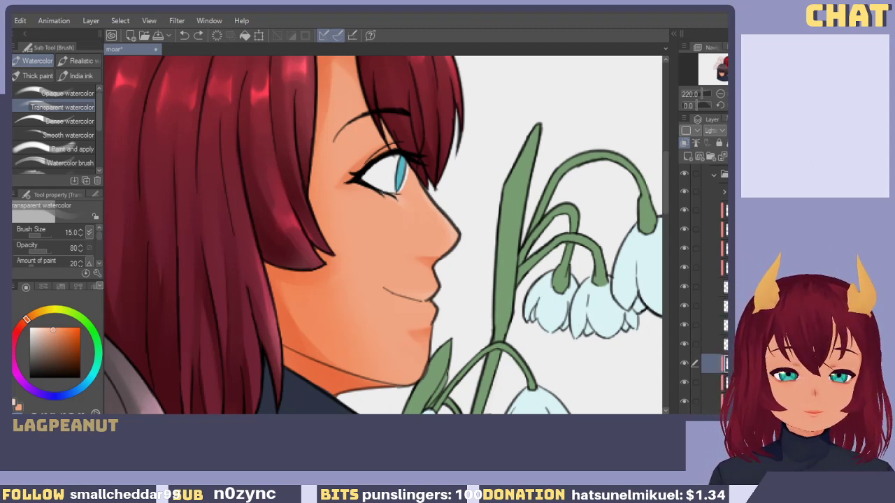
scroll(336, 298, down, 2)
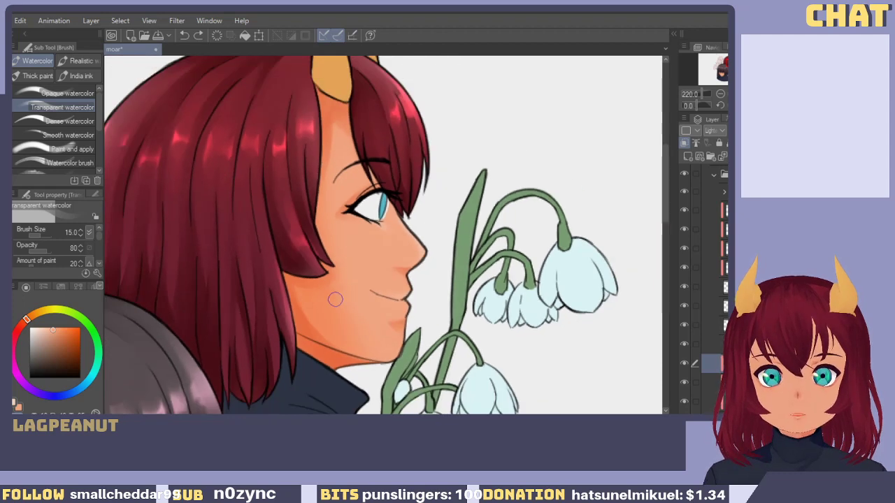
mouse_move(336, 298)
mouse_down()
mouse_move(358, 258)
mouse_move(373, 266)
mouse_move(409, 182)
mouse_move(394, 265)
mouse_up()
scroll(346, 304, down, 2)
scroll(444, 174, up, 1)
scroll(444, 173, up, 1)
drag(473, 247, 510, 144)
drag(337, 314, 433, 198)
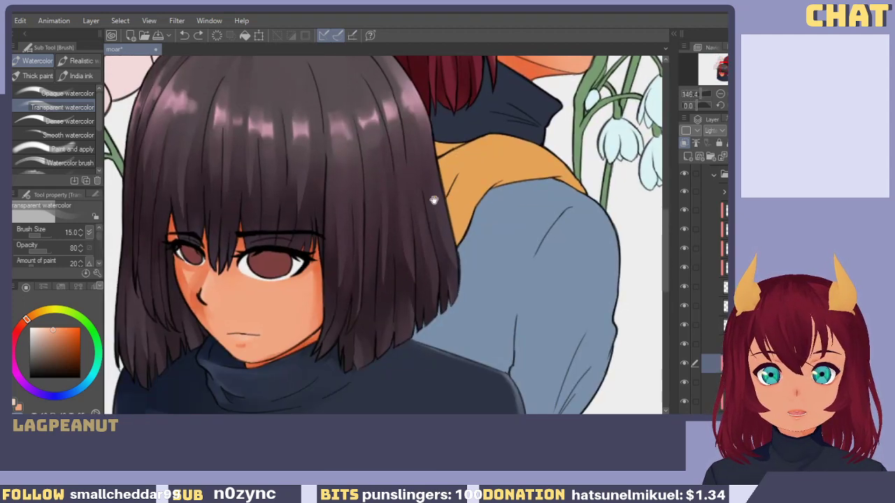
drag(491, 87, 371, 313)
scroll(557, 330, up, 1)
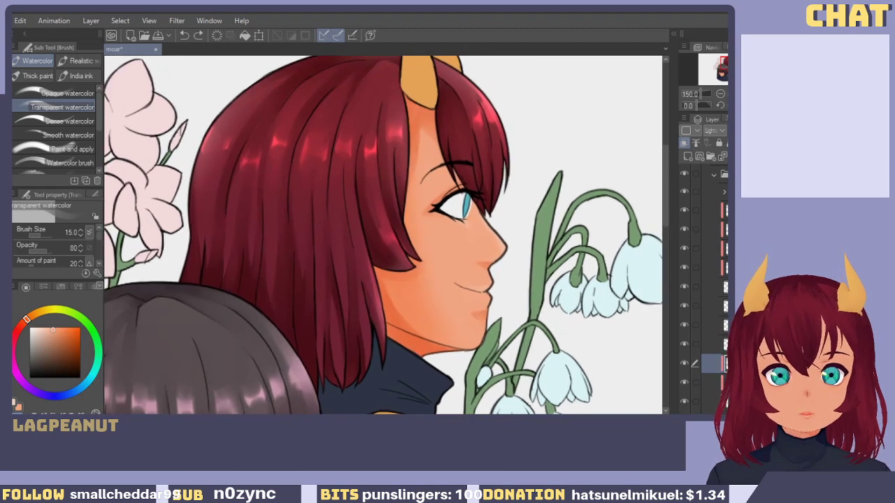
Check the Multiply skin shadow layer and select the layer directly beneath it.
click(687, 381)
click(731, 401)
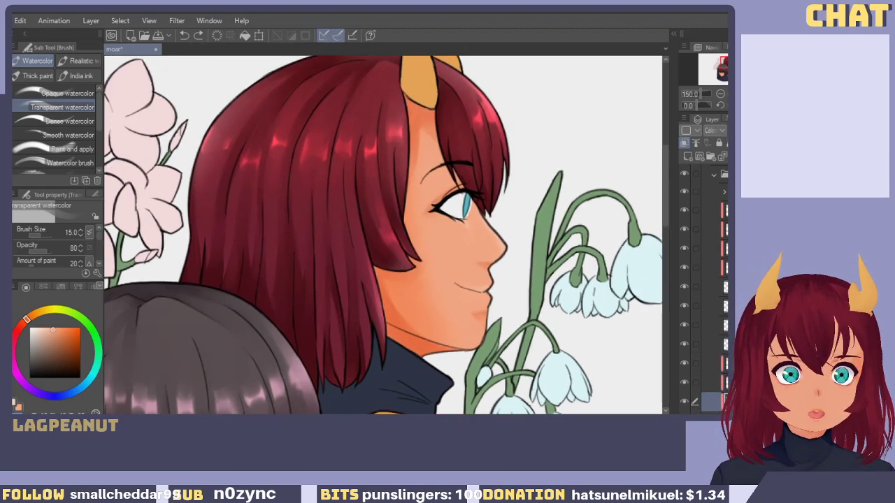
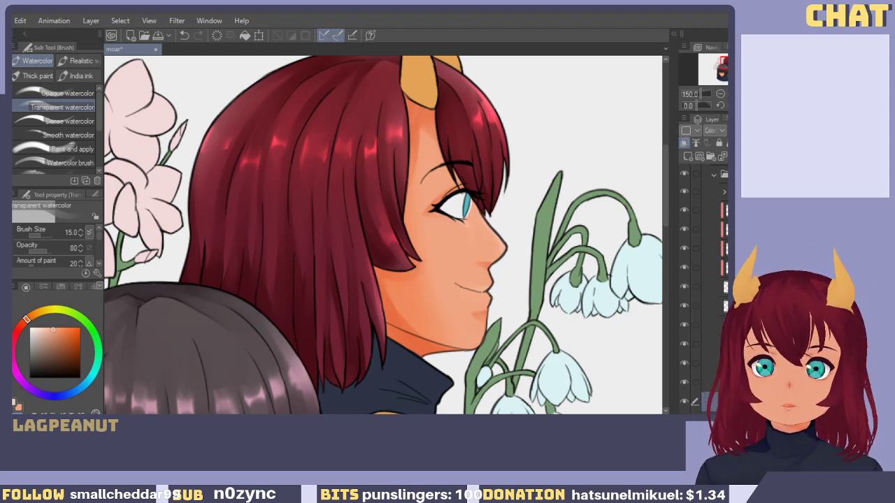
Show and hide the Multiply shading layers of the dark-haired girl to check what each one contributes.
drag(471, 222, 409, 339)
drag(449, 231, 389, 272)
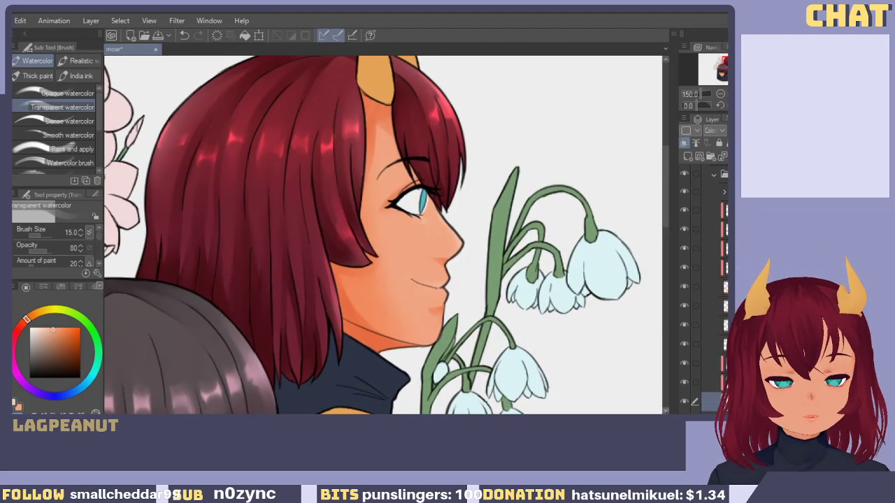
scroll(699, 384, down, 2)
scroll(701, 293, down, 10)
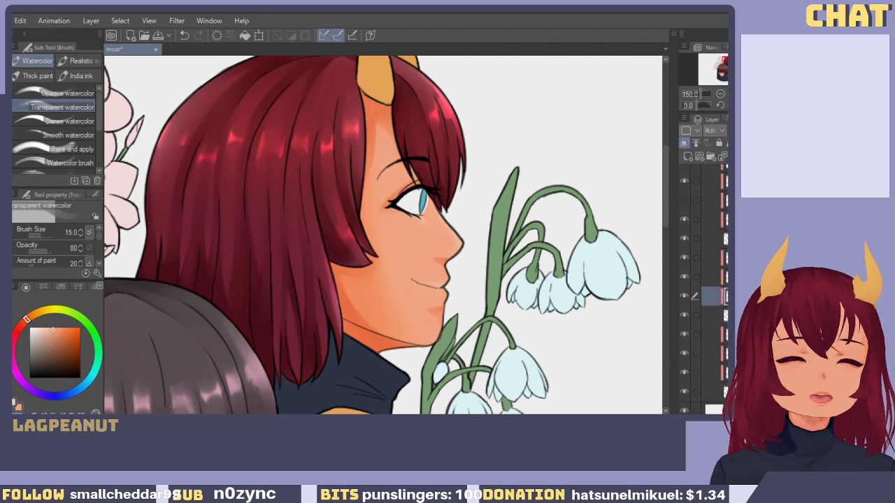
click(697, 294)
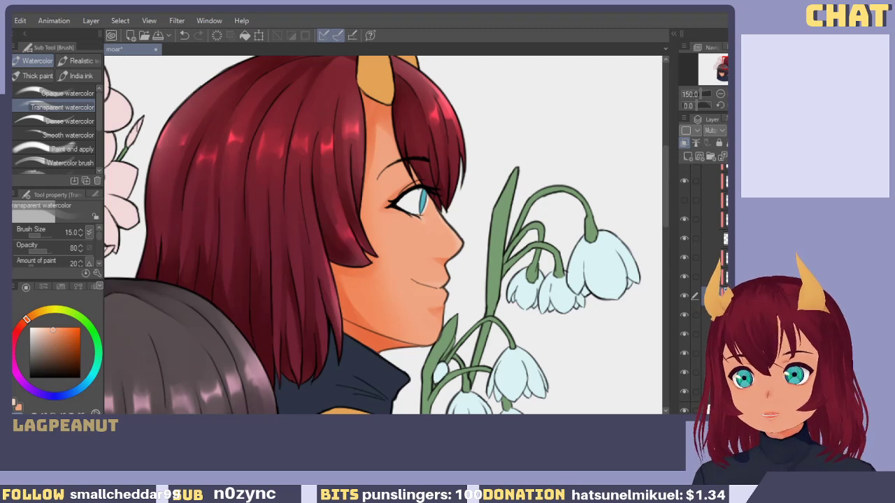
drag(258, 396, 465, 194)
drag(417, 265, 437, 164)
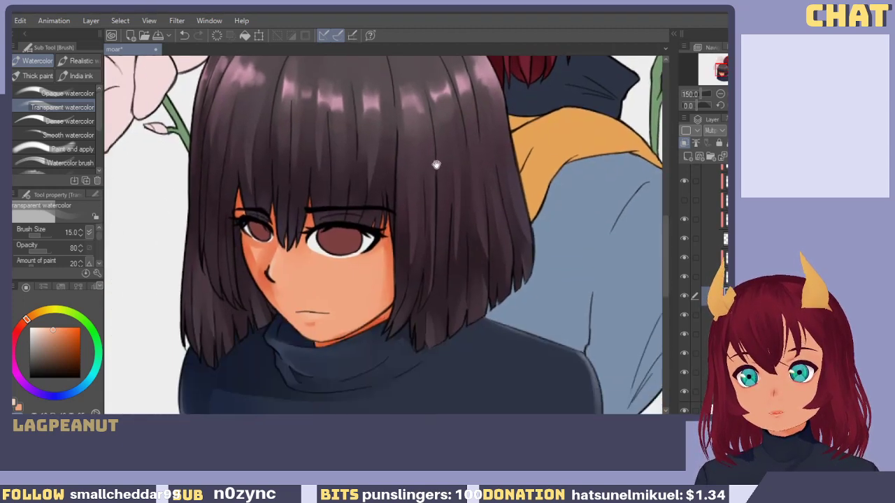
drag(493, 245, 468, 250)
click(683, 294)
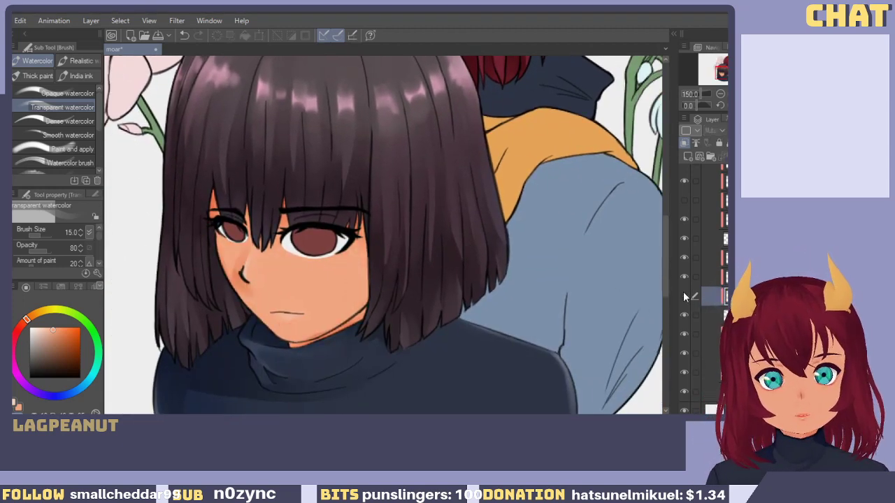
click(684, 293)
click(683, 277)
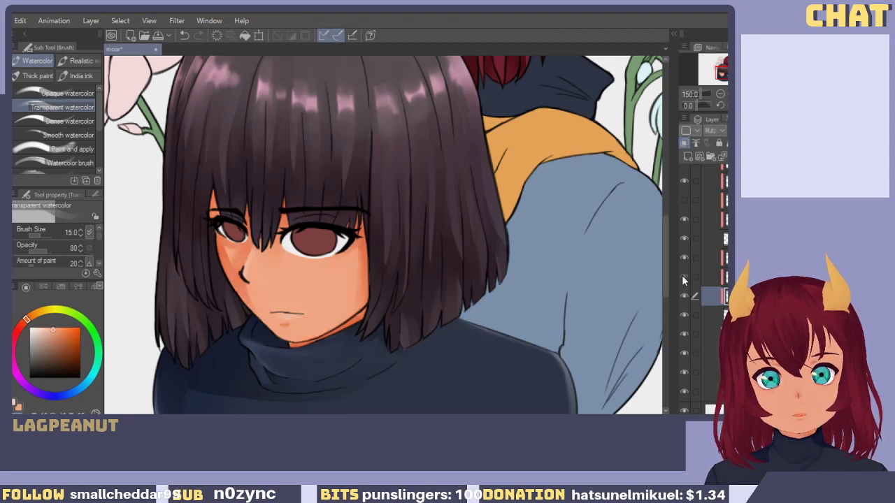
click(683, 277)
click(683, 278)
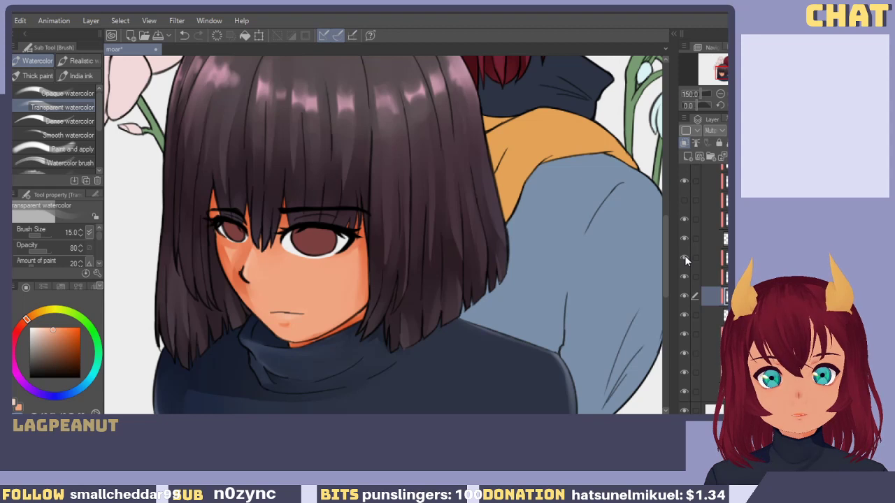
Add a new layer above the dark-haired girl's base skin layer and choose the Soft airbrush.
click(710, 315)
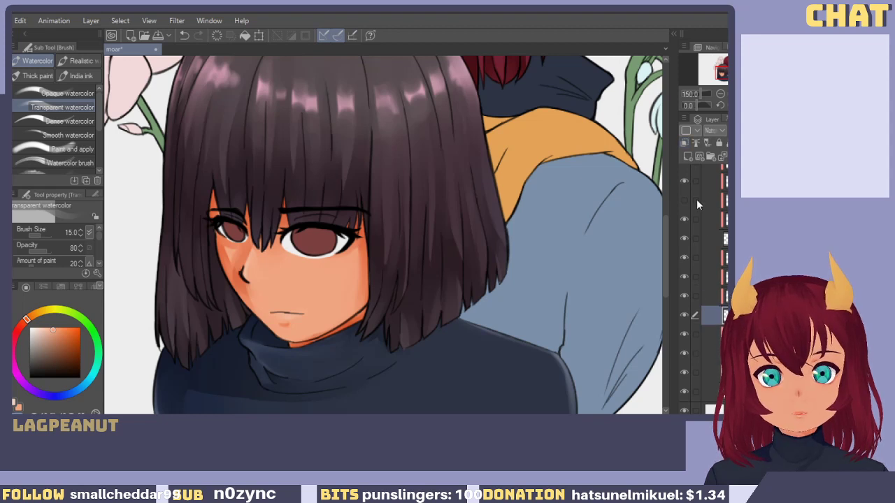
click(685, 158)
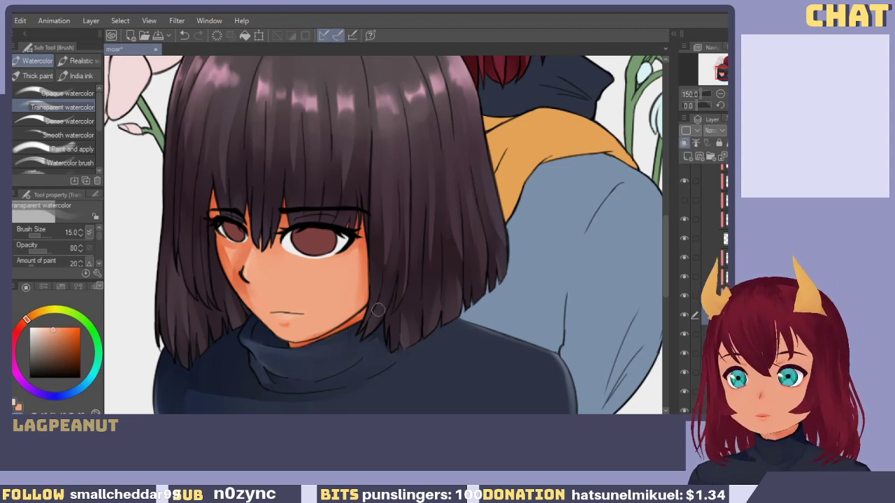
drag(362, 291, 374, 305)
key(b)
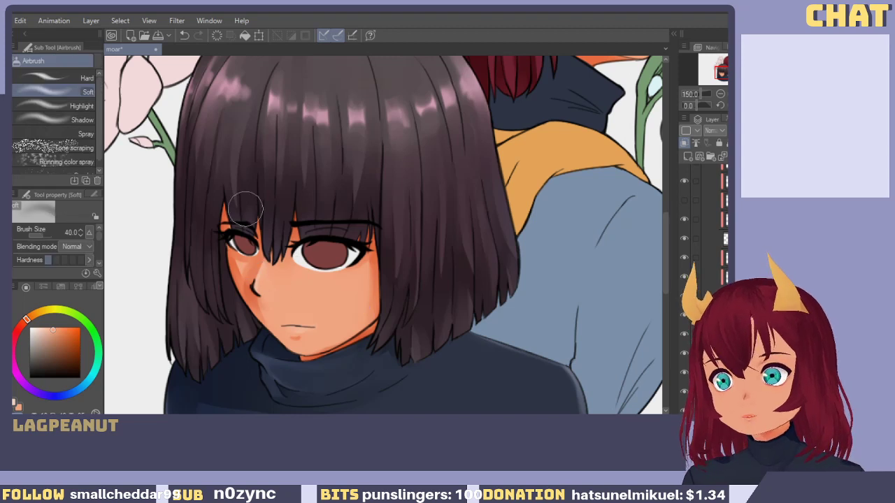
Shade the edge of the dark-haired girl's face on the clipped Multiply layer, using the Soft airbrush at size 70 in her sampled skin tone.
click(271, 296)
key(ctrl+z)
key(])
key(])
key(])
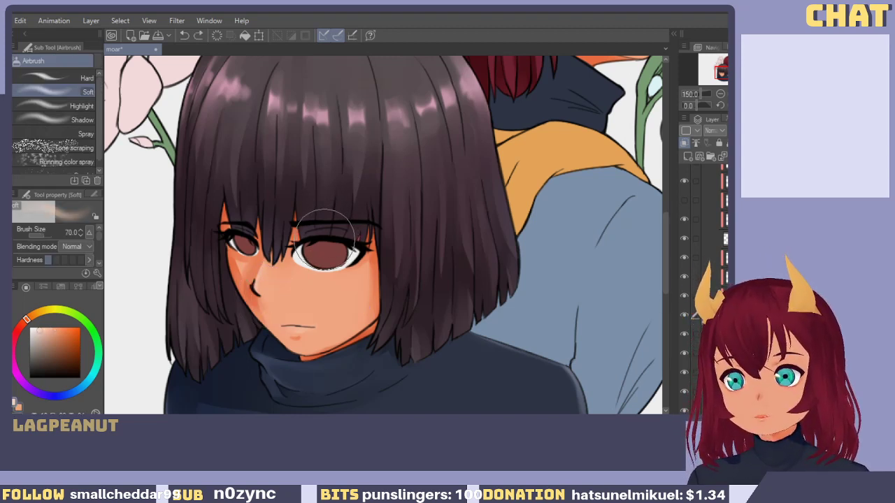
alt+click(277, 276)
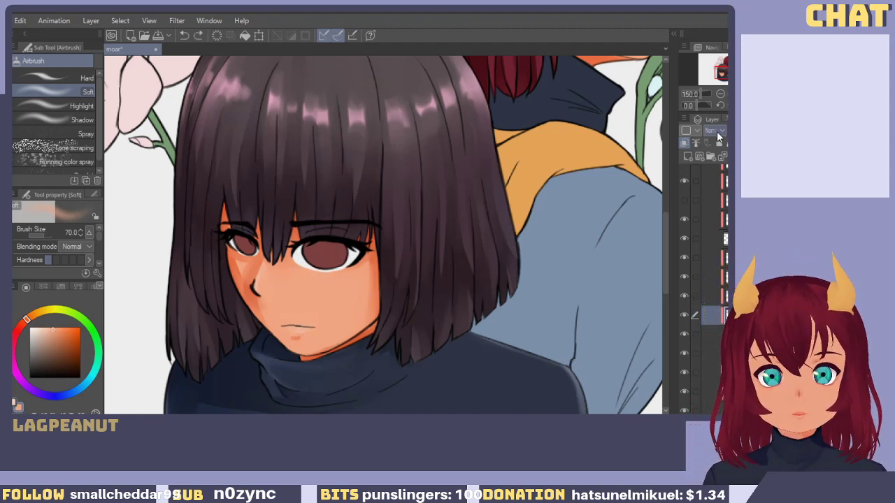
drag(241, 234, 303, 361)
key(ctrl+z)
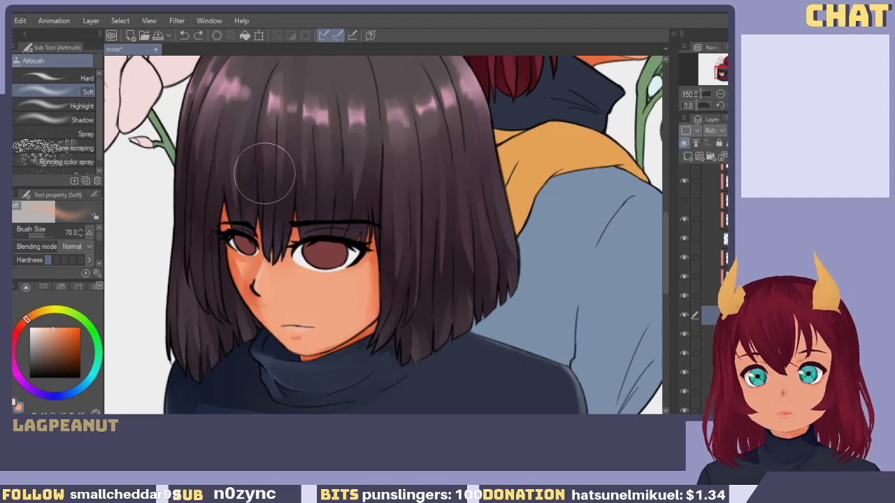
mouse_move(242, 238)
mouse_down()
mouse_move(326, 350)
mouse_move(281, 367)
mouse_up()
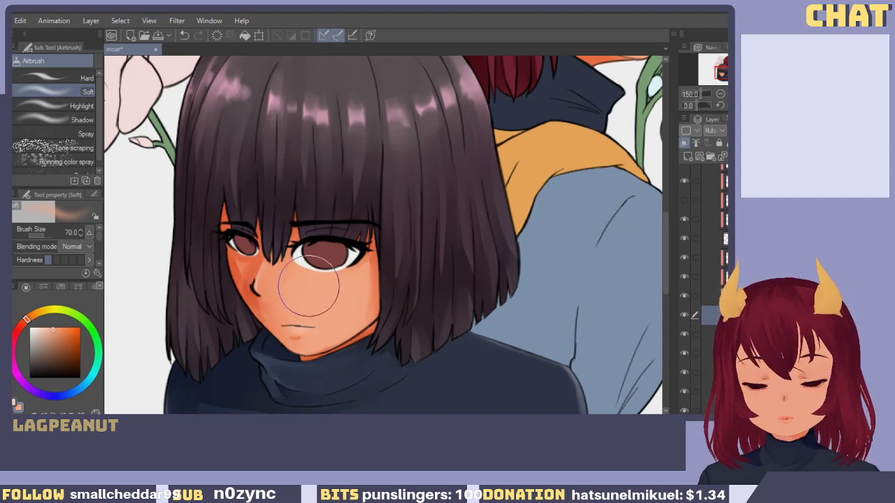
Check the red-haired girl's skin shading layers by hiding and showing them, and select the lower one.
drag(362, 226, 321, 359)
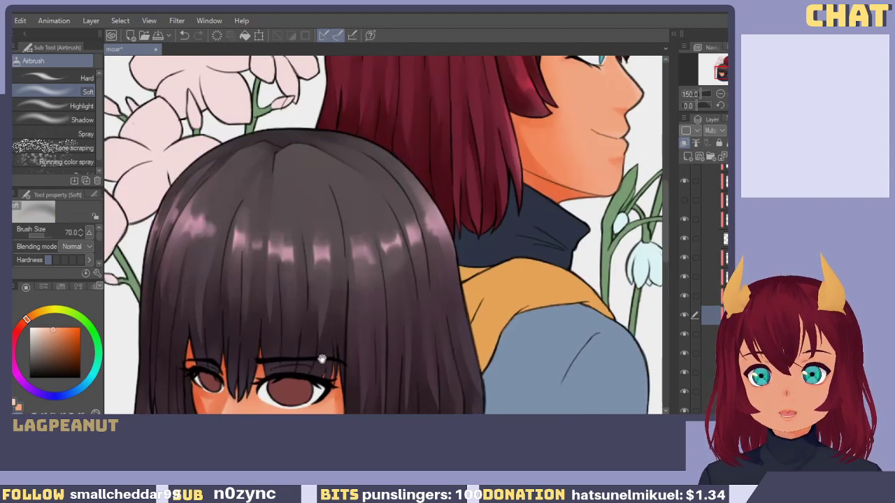
mouse_move(336, 324)
mouse_down()
mouse_move(338, 341)
mouse_move(287, 348)
mouse_up()
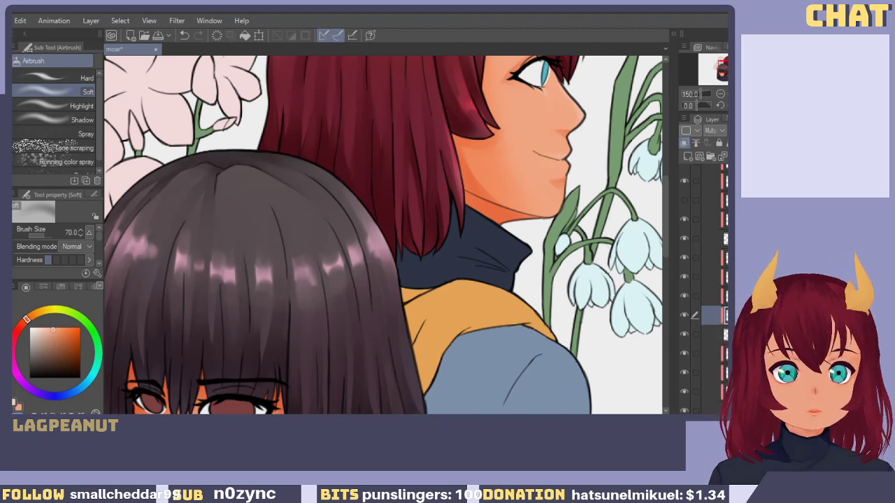
scroll(706, 294, down, 5)
scroll(703, 286, up, 3)
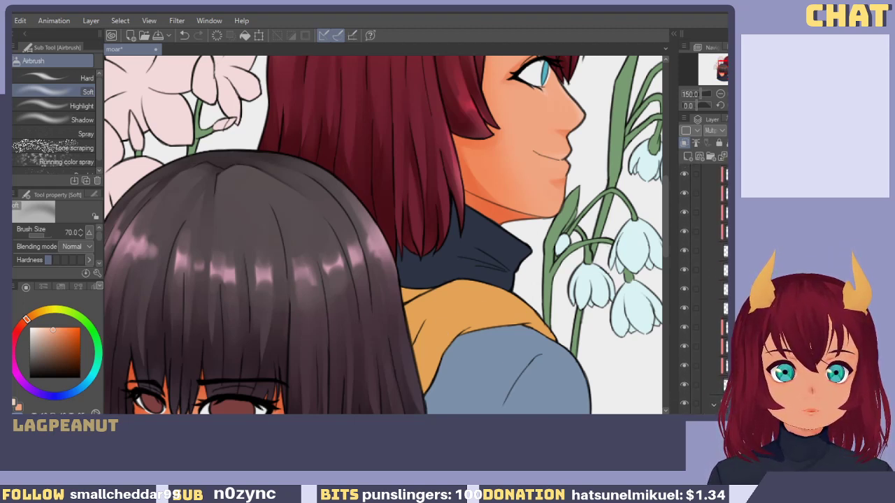
scroll(702, 290, down, 2)
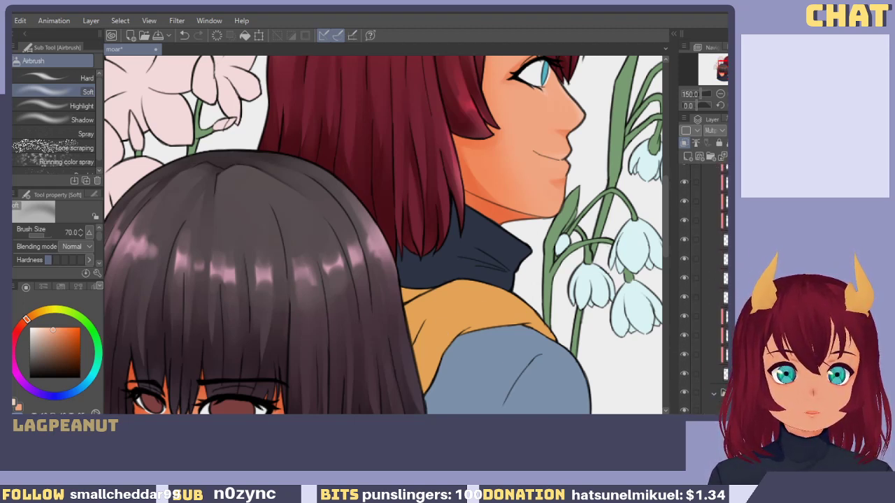
click(712, 336)
click(685, 335)
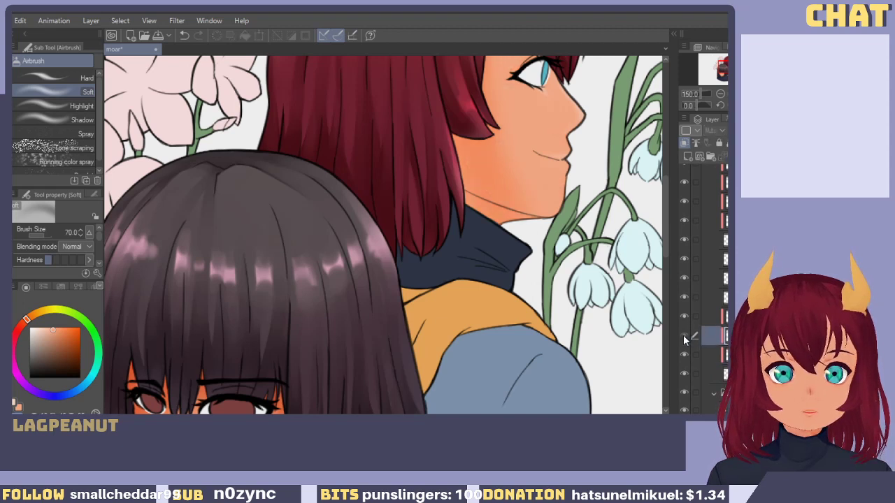
click(684, 337)
click(684, 355)
click(685, 354)
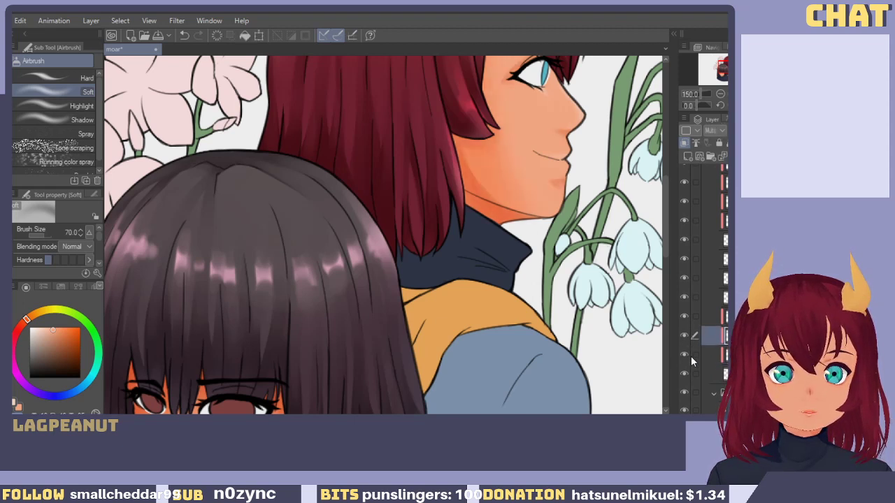
click(692, 356)
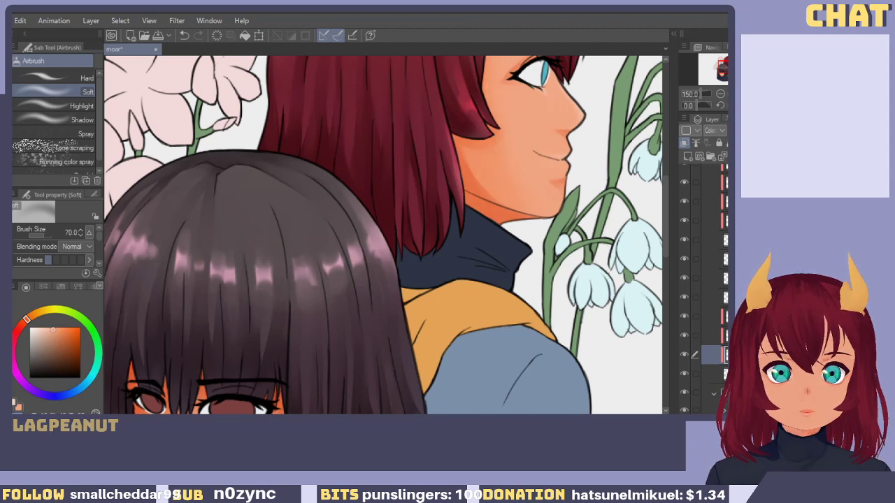
Add a new clipped layer above the red-haired girl's Multiply skin shading layer.
drag(718, 71, 720, 67)
key(c)
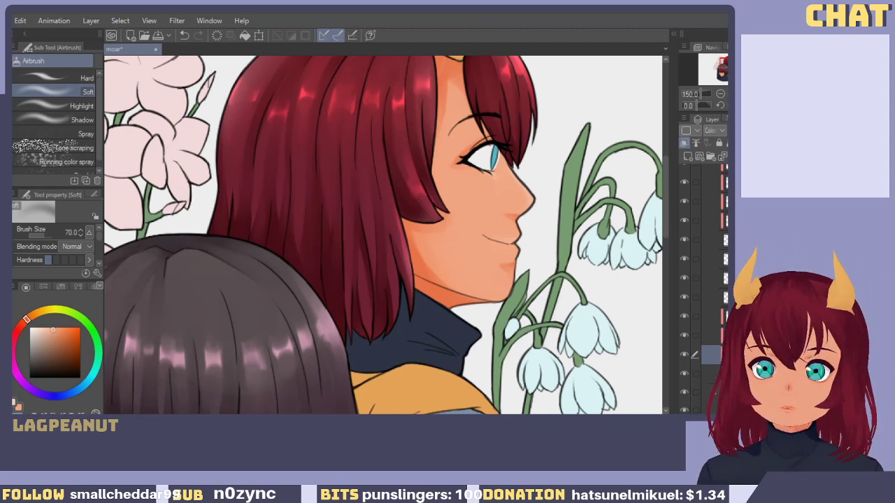
drag(511, 244, 466, 255)
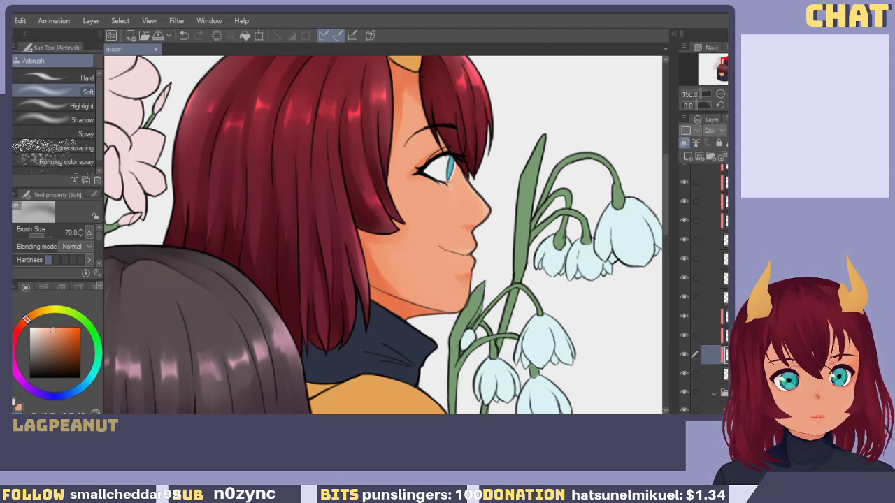
scroll(703, 279, up, 5)
scroll(685, 272, down, 5)
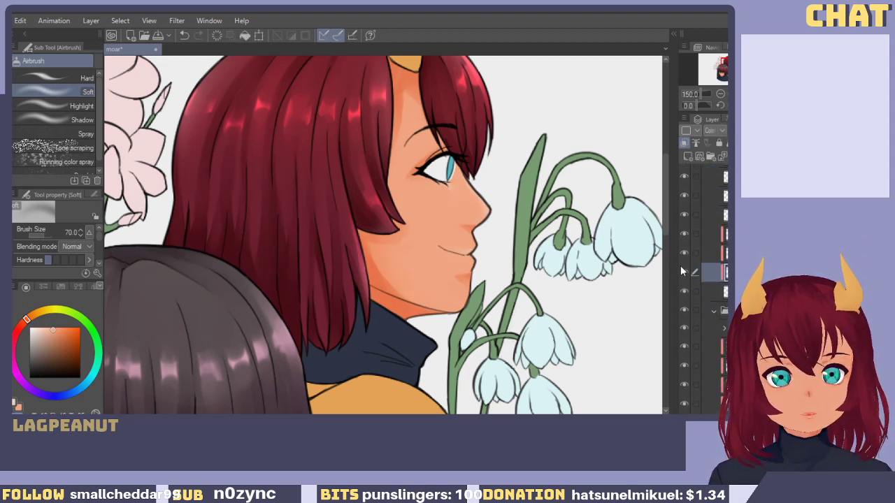
click(682, 253)
click(682, 254)
click(701, 253)
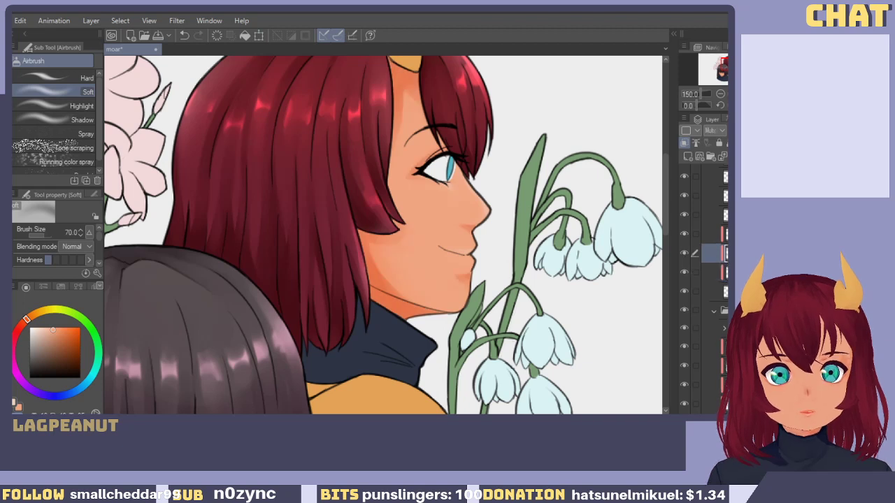
click(687, 236)
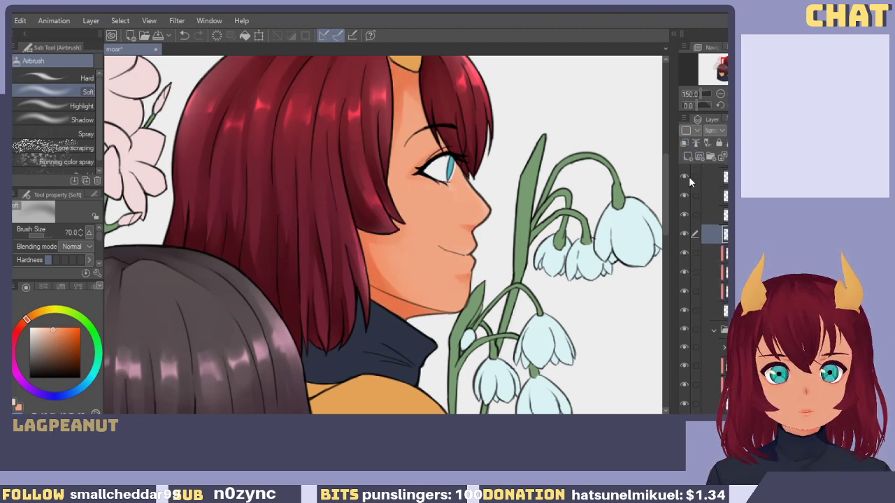
mouse_move(490, 244)
mouse_down()
mouse_move(436, 311)
mouse_move(458, 300)
mouse_up()
Try a pinkish-red blush on the red-haired girl's cheek with the Soft airbrush at size 70.
key(x)
key(x)
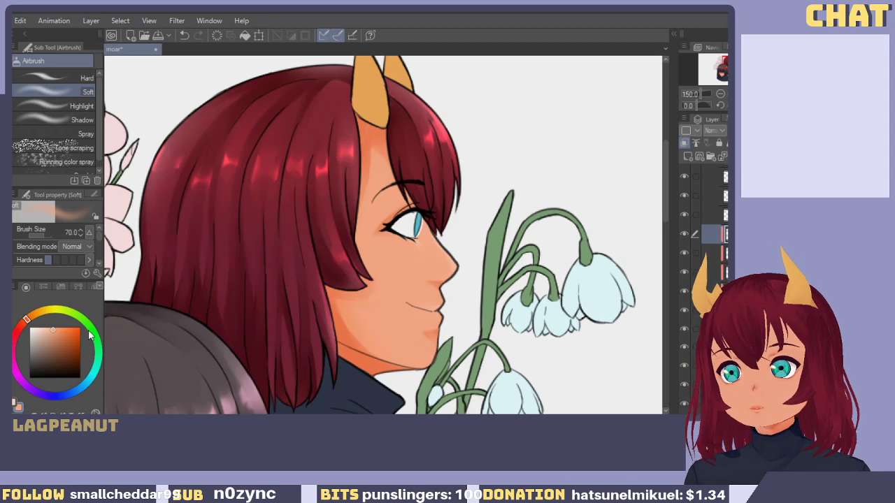
click(25, 343)
drag(60, 324, 53, 327)
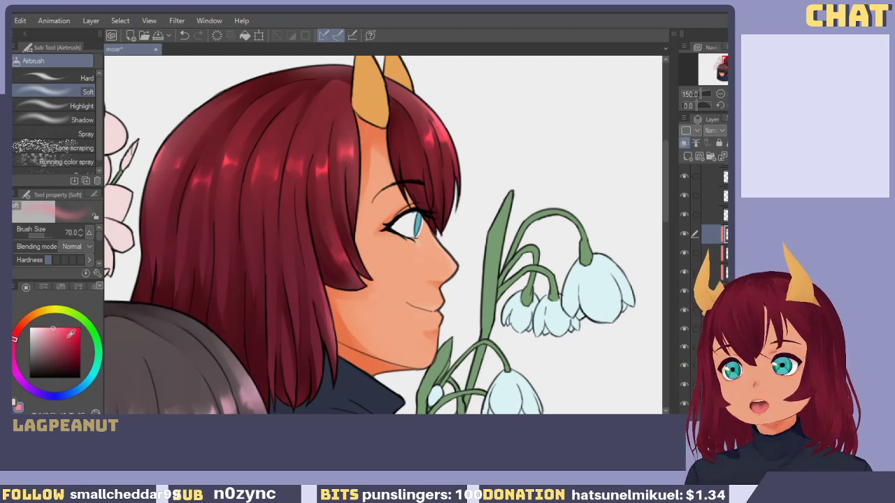
key(b)
drag(388, 253, 371, 250)
key(ctrl+z)
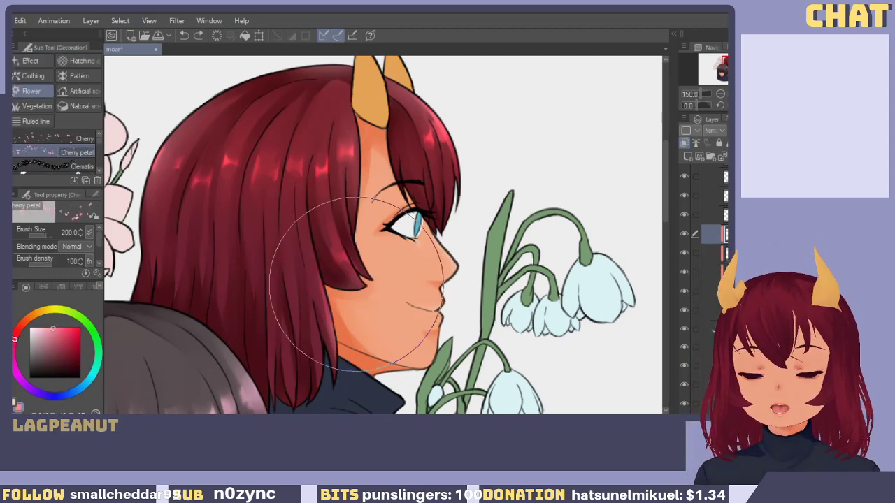
key(b)
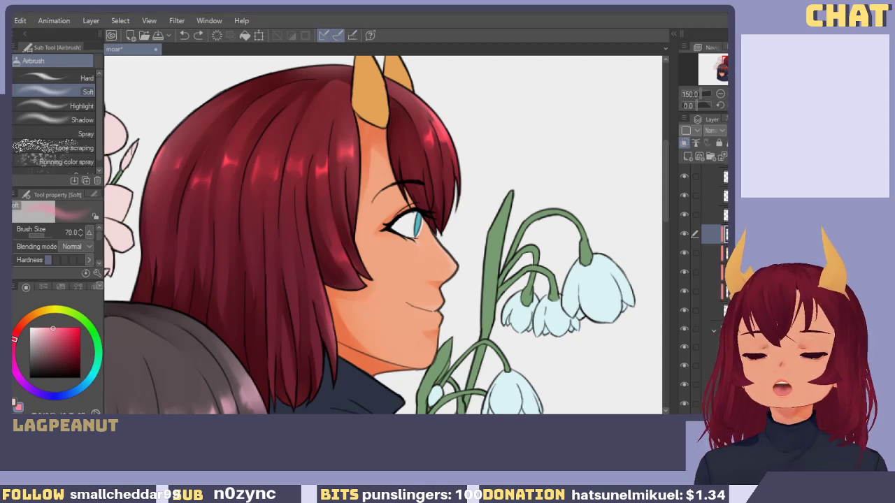
drag(388, 260, 381, 253)
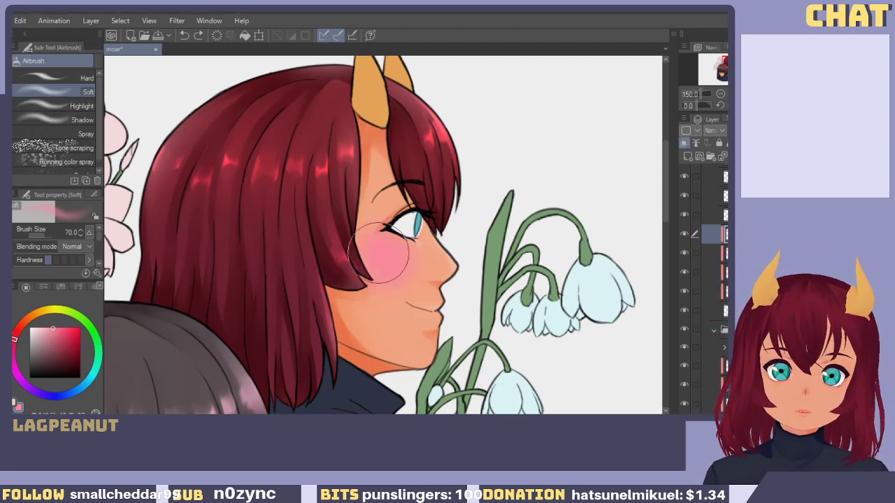
key(ctrl+z)
Paint a soft reddish-orange blush on the red-haired girl's cheek, using a slightly more saturated version of her sampled skin tone.
drag(58, 332, 40, 335)
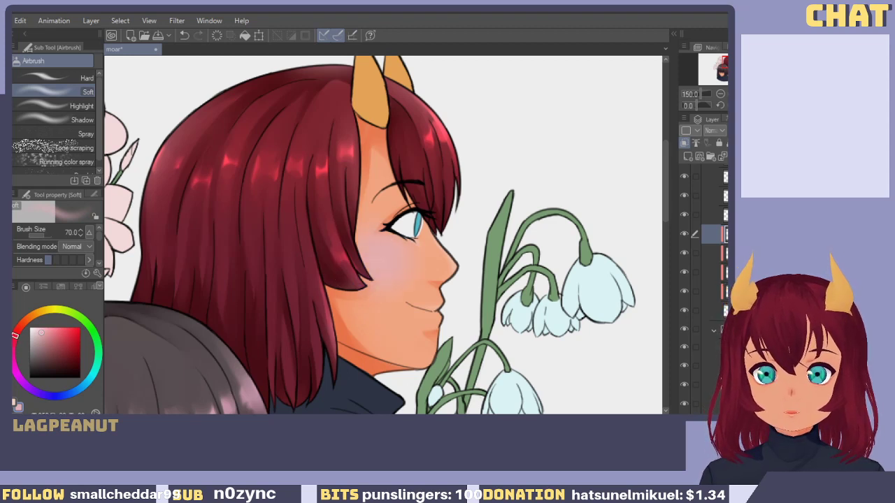
drag(55, 332, 42, 335)
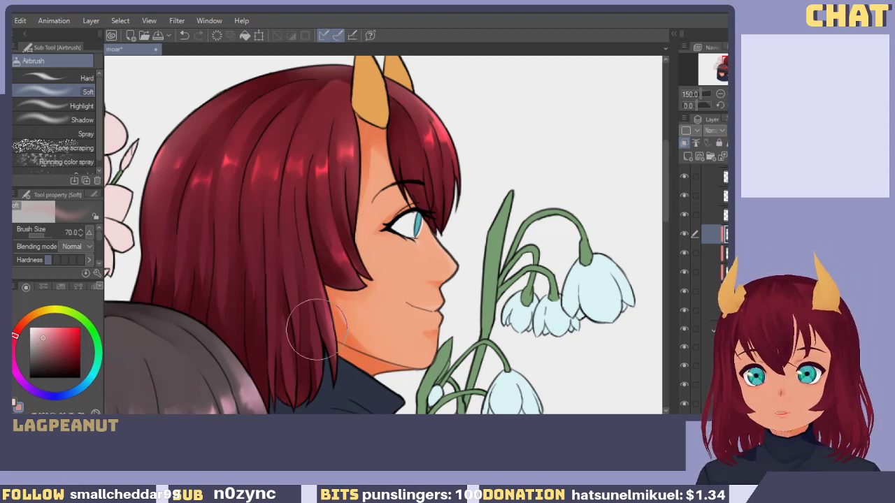
alt+click(398, 257)
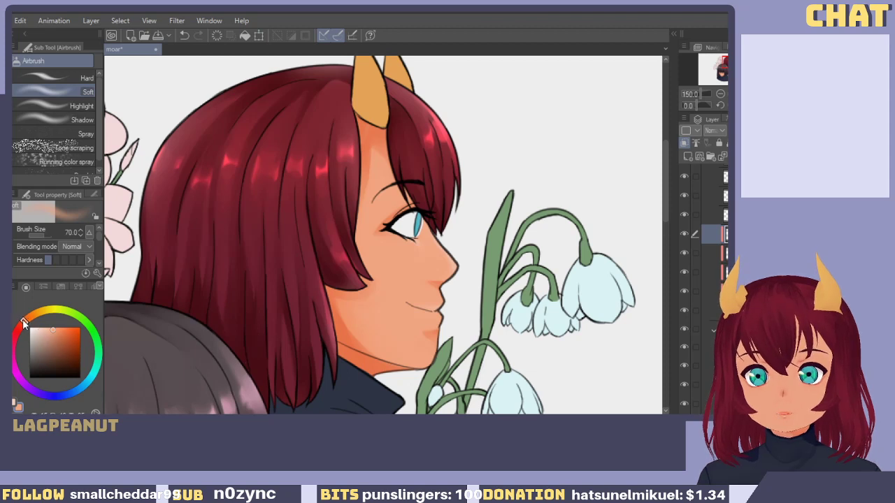
click(55, 332)
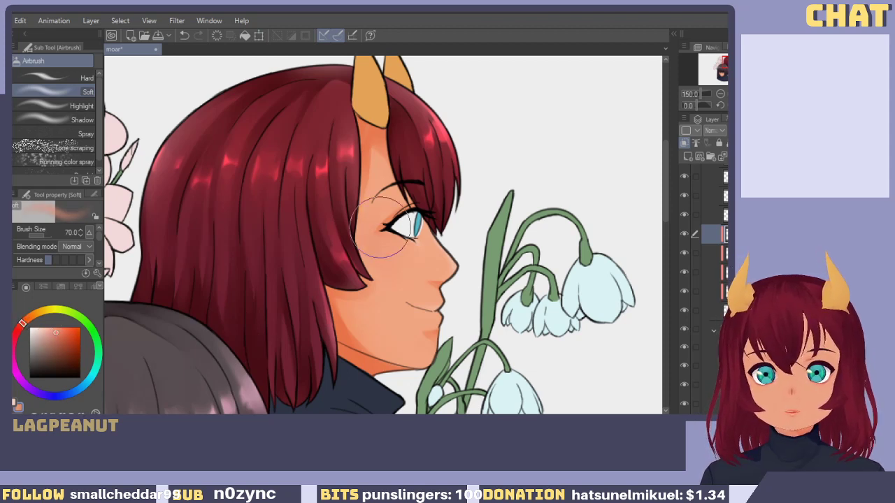
mouse_move(381, 242)
mouse_down()
mouse_move(386, 265)
mouse_move(351, 255)
mouse_move(356, 247)
mouse_move(395, 261)
mouse_up()
key(ctrl+z)
key(ctrl+z)
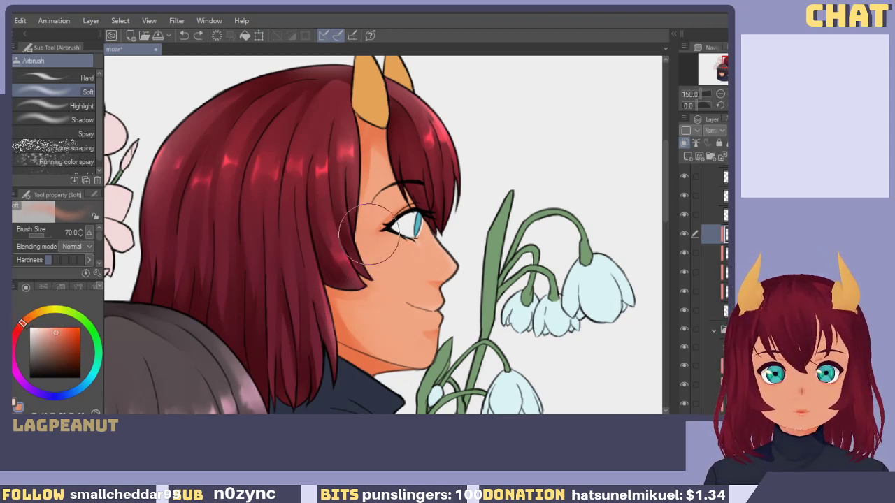
mouse_move(369, 234)
mouse_down()
mouse_move(388, 251)
mouse_move(369, 262)
mouse_move(385, 256)
mouse_up()
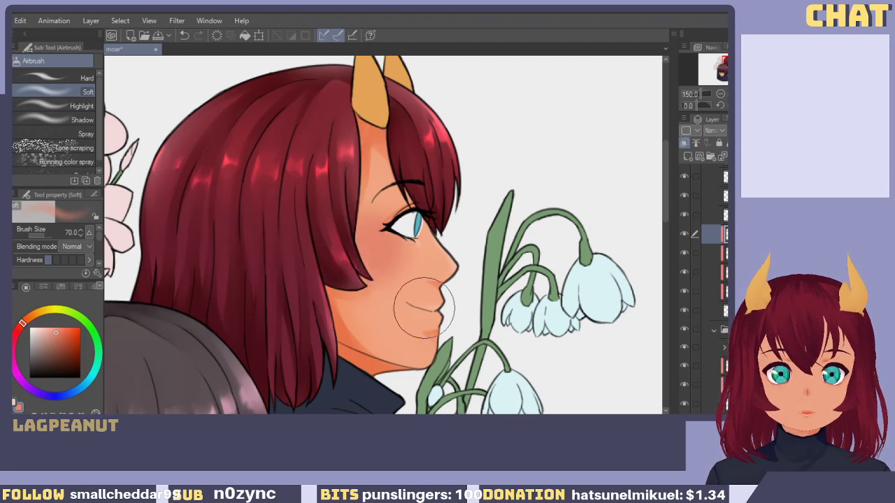
Try shifting the hue of the red-haired girl's blush layer through green and stronger reds.
key(ctrl+s)
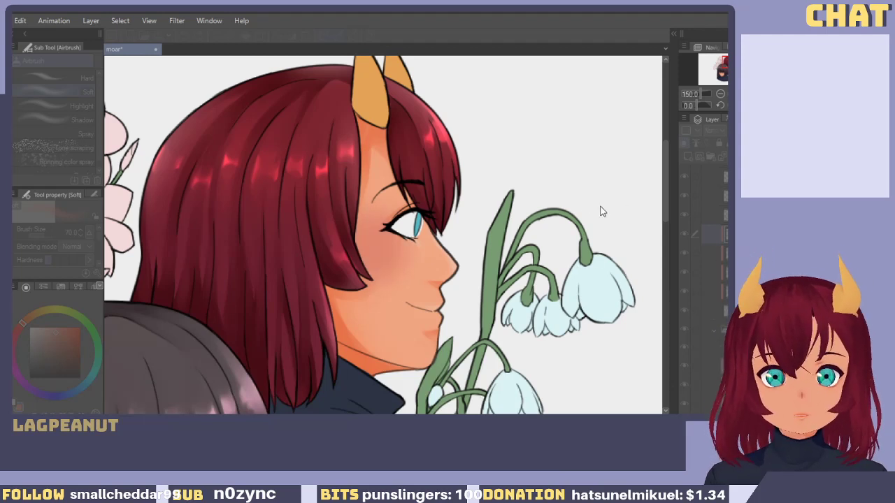
drag(600, 207, 470, 200)
drag(648, 200, 673, 200)
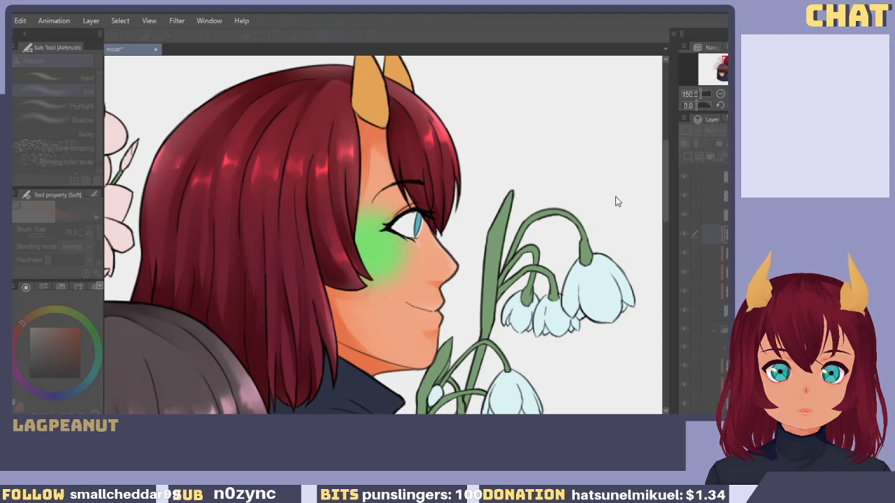
drag(615, 197, 571, 198)
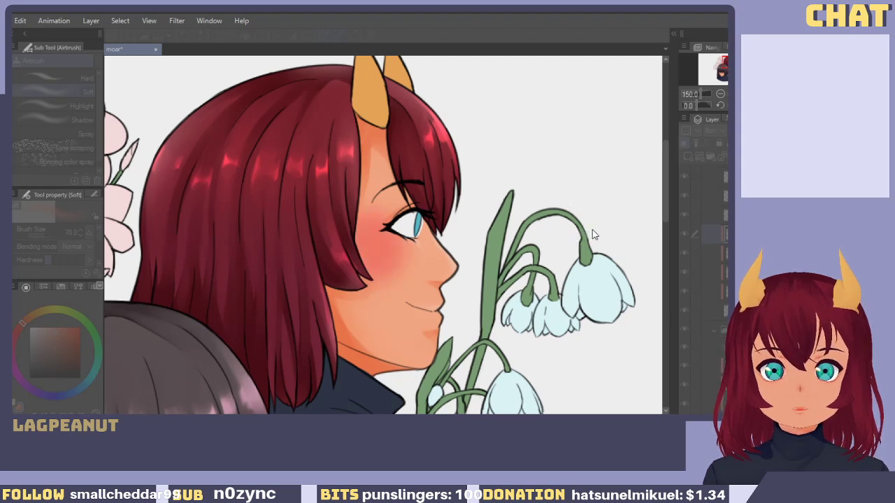
click(585, 267)
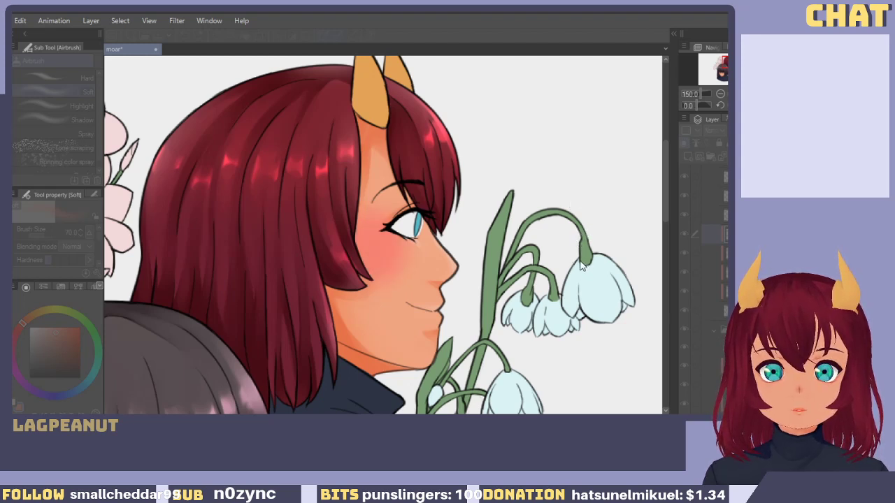
click(691, 203)
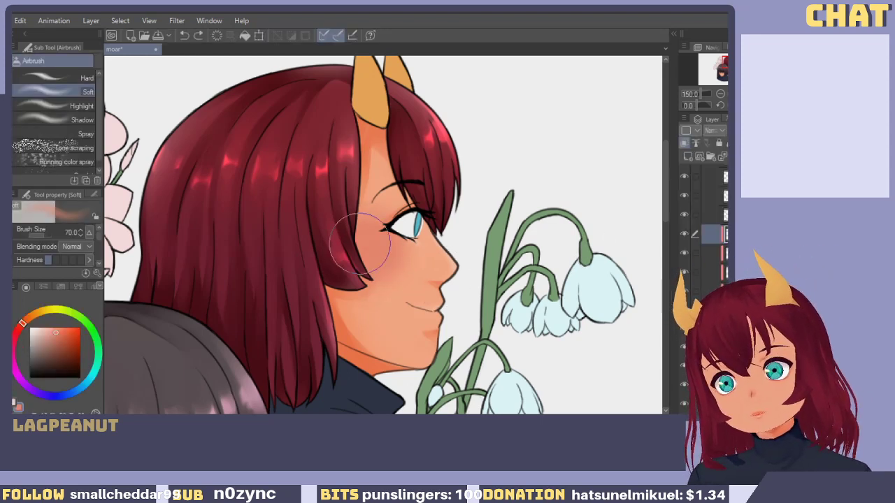
Compare different blending modes on the red-haired girl's blush layer, including Add and a darkening mode.
mouse_move(295, 316)
mouse_down()
mouse_move(287, 200)
mouse_move(294, 319)
mouse_up()
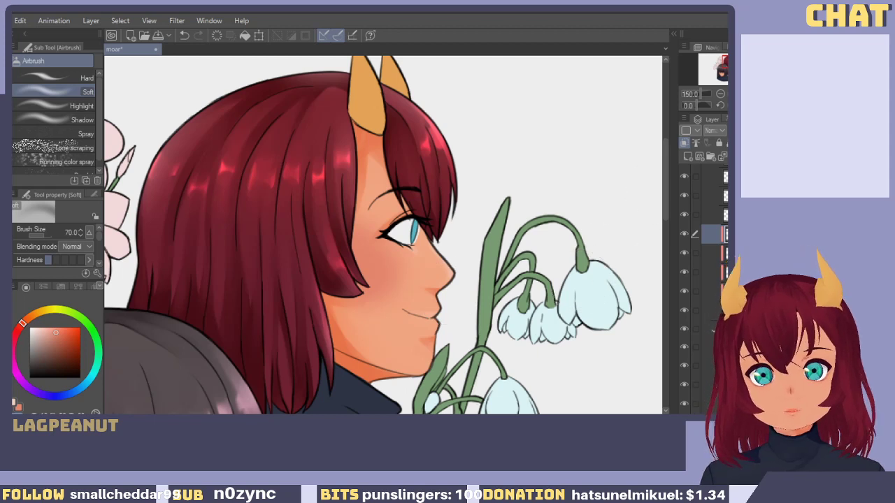
scroll(720, 135, down, 1)
scroll(719, 134, up, 1)
scroll(719, 134, down, 1)
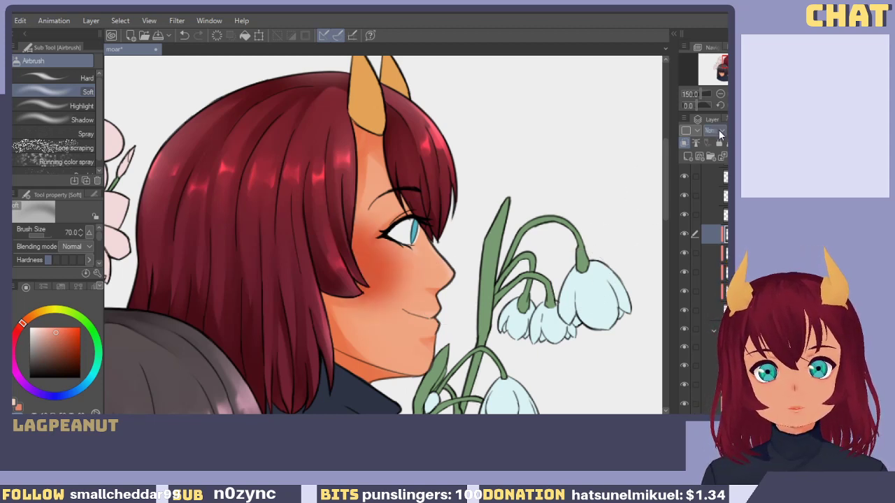
scroll(720, 135, up, 1)
scroll(720, 135, down, 3)
scroll(721, 133, down, 1)
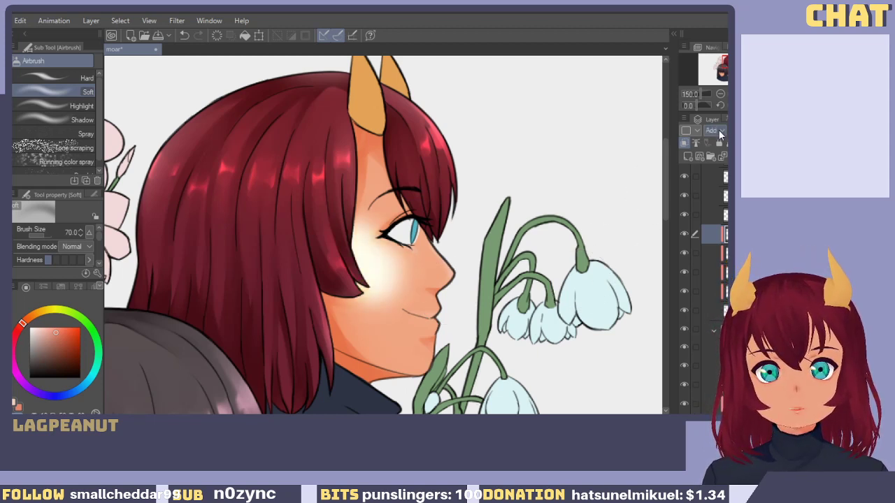
scroll(721, 132, down, 1)
scroll(718, 129, down, 4)
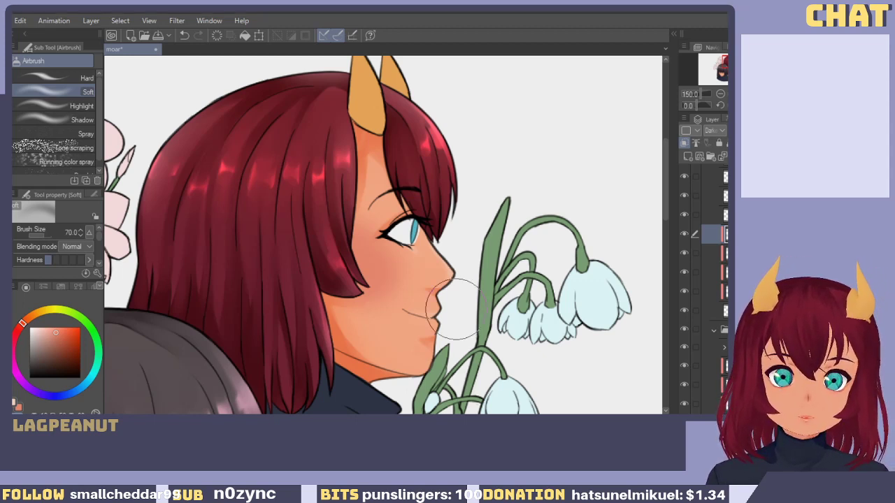
Check the red-haired girl's blush by hiding and showing its layer, and shift its color to a stronger, warmer red.
scroll(462, 303, up, 2)
drag(570, 267, 550, 275)
click(687, 239)
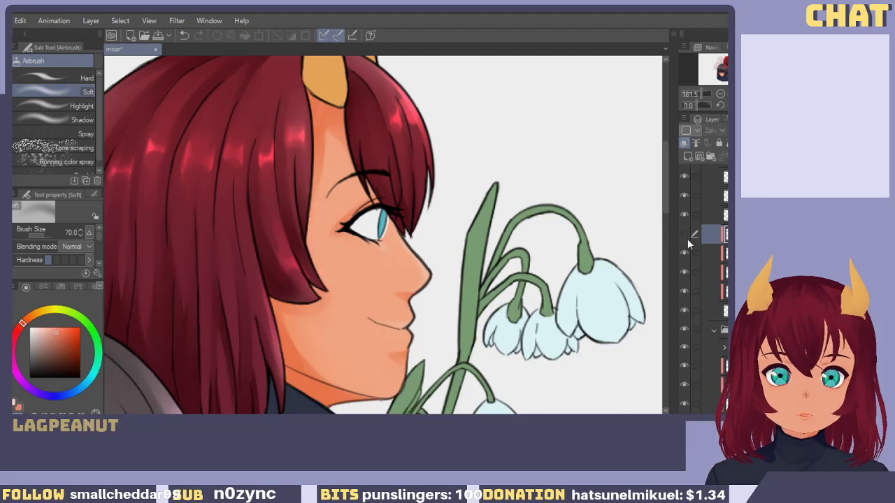
click(687, 238)
key(ctrl+u)
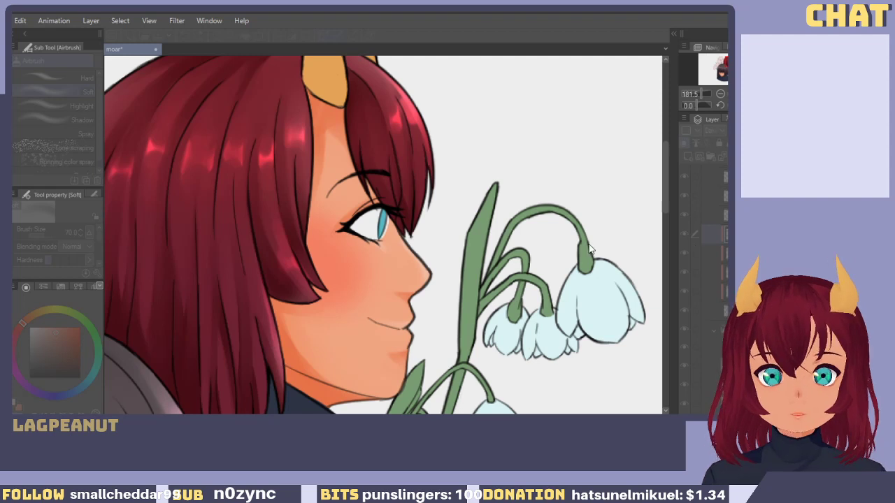
click(692, 180)
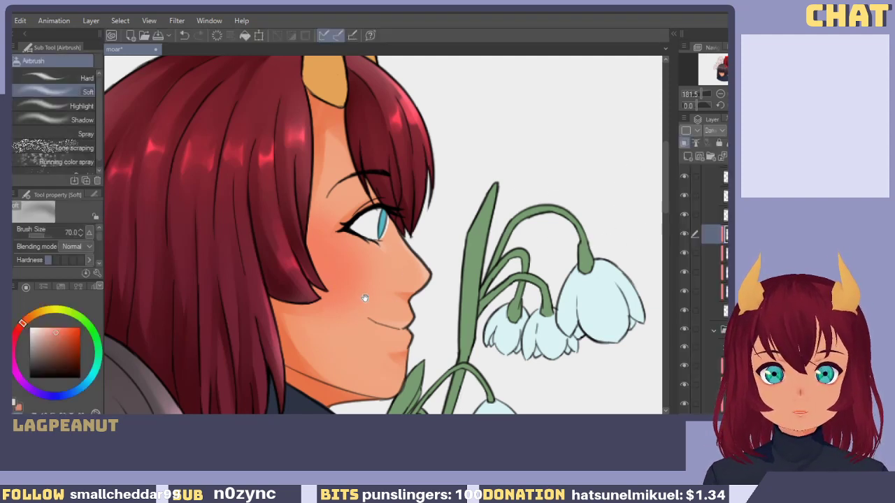
Compare the blush in other blending modes and return the red-haired girl's blush layer to Normal.
drag(367, 303, 409, 261)
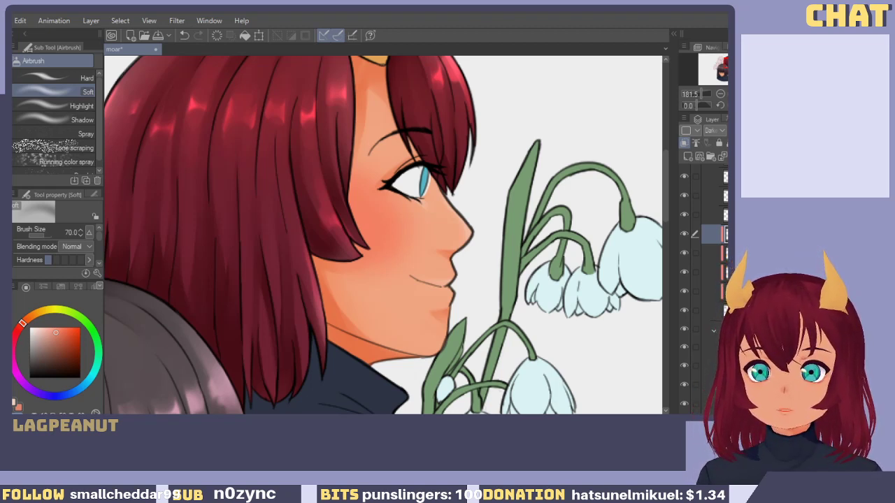
scroll(410, 261, down, 3)
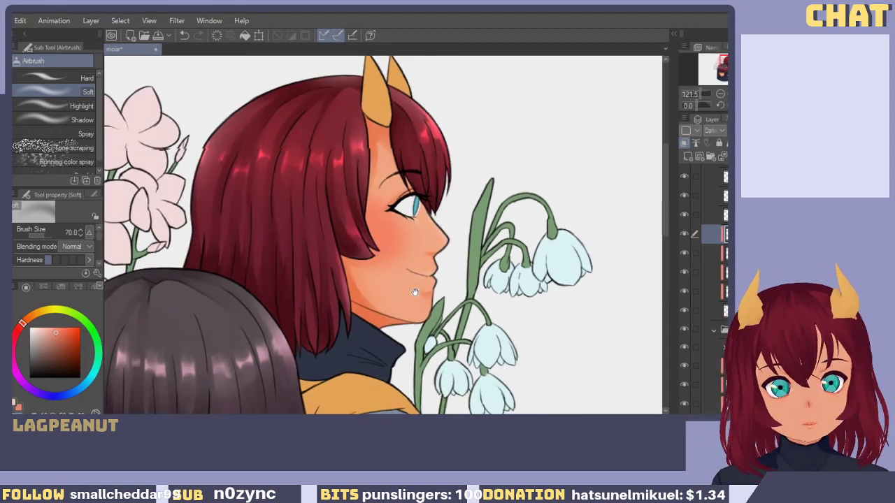
drag(414, 292, 429, 334)
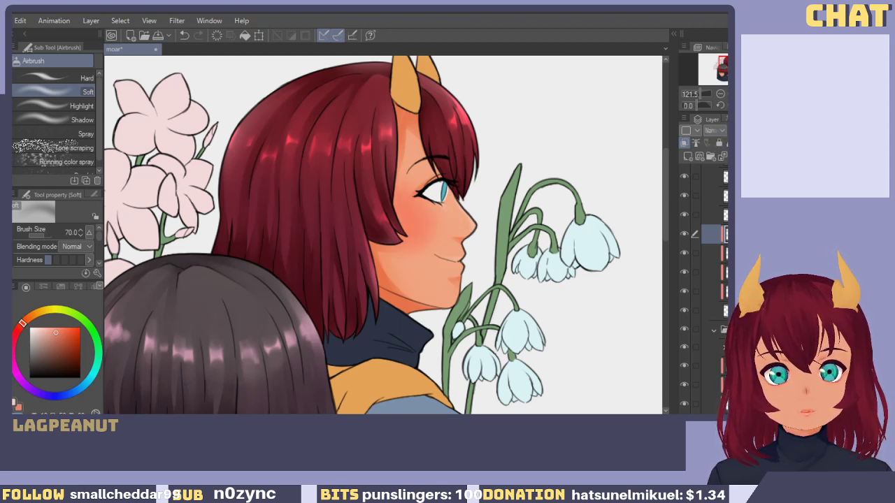
scroll(500, 275, down, 5)
scroll(587, 239, up, 3)
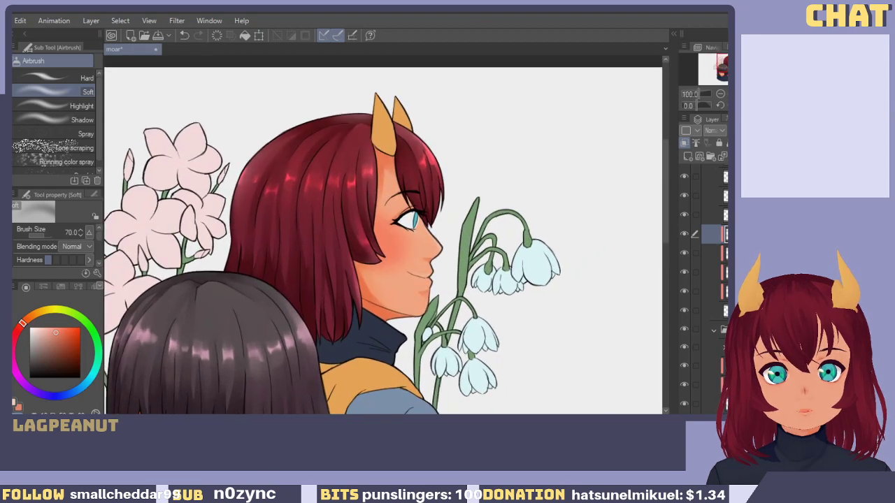
Add a new clipped layer above the dark-haired girl's skin shading layer for her blush.
drag(460, 406, 497, 256)
scroll(723, 297, down, 5)
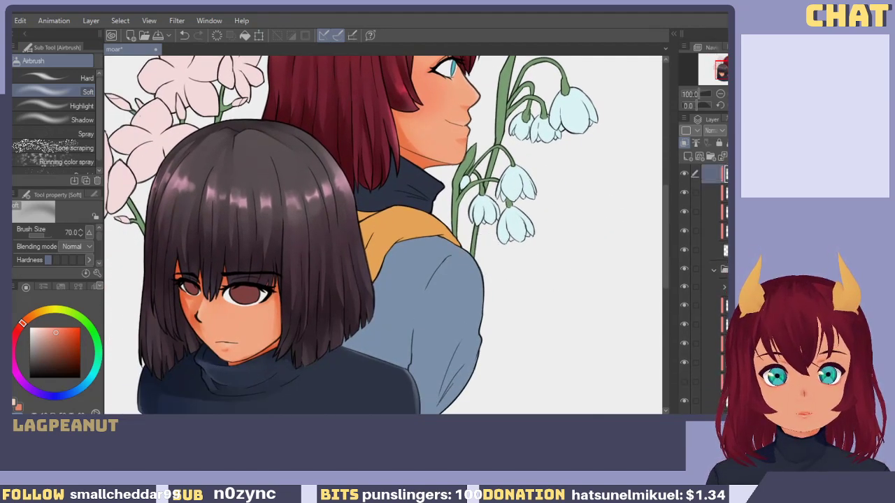
click(725, 315)
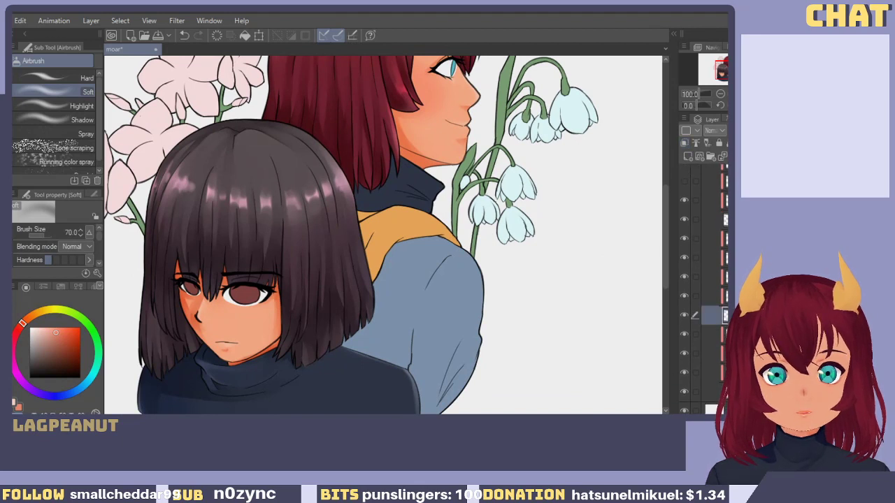
click(724, 238)
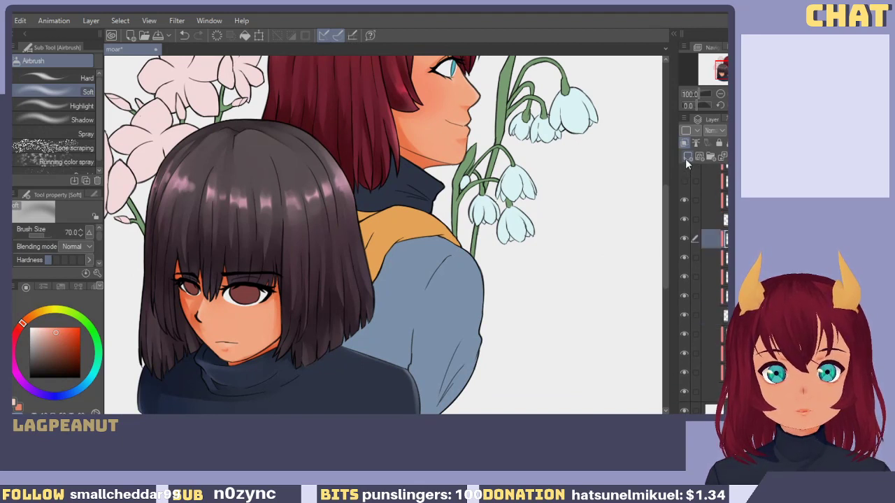
click(686, 157)
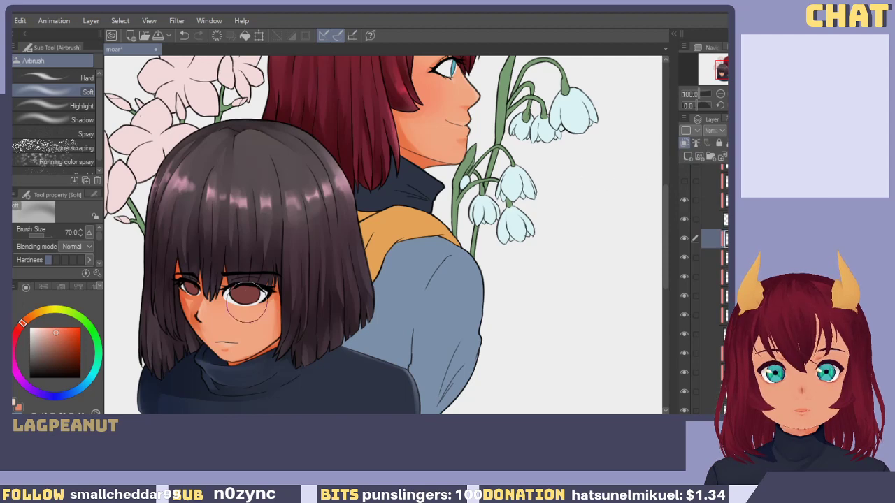
Paint a soft reddish-orange blush below the dark-haired girl's larger eye with the Soft airbrush at size 70.
scroll(260, 279, up, 1)
drag(260, 278, 294, 271)
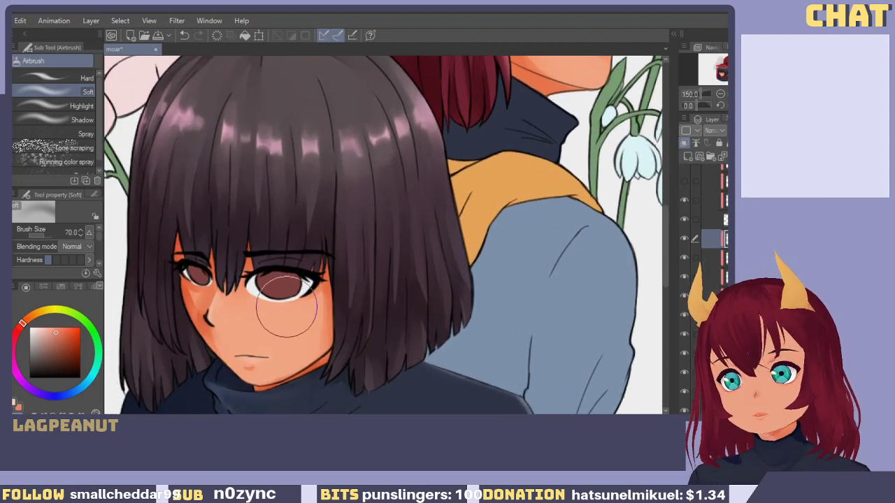
key(ctrl+z)
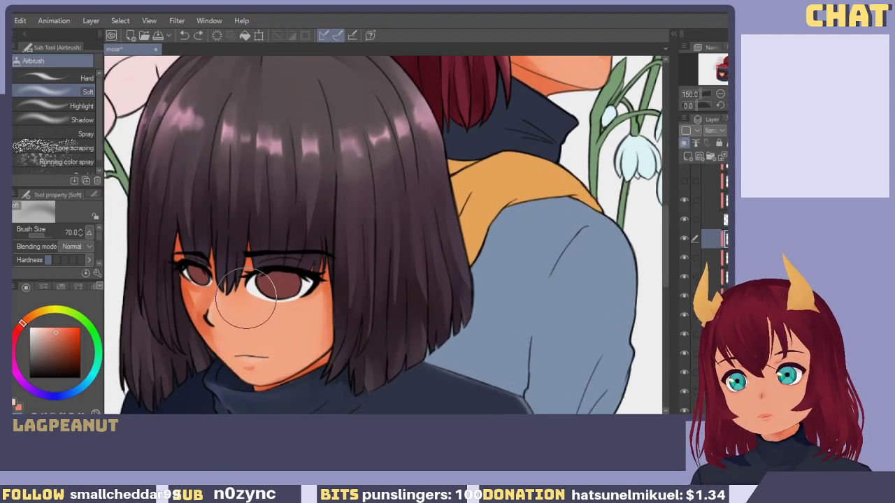
key(x)
key(x)
drag(268, 314, 294, 301)
mouse_move(200, 300)
mouse_down()
mouse_move(263, 320)
mouse_move(182, 291)
mouse_up()
key(ctrl+z)
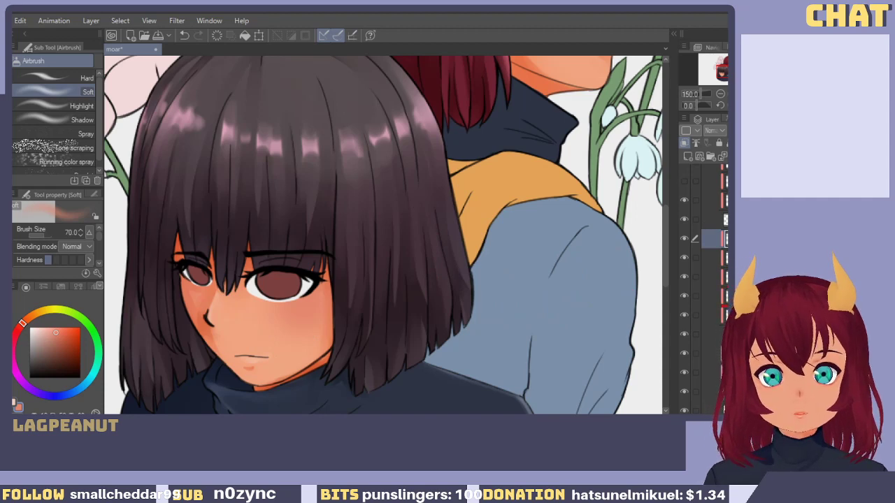
Look through the layers around the red-haired girl, select one and identify its contents by hiding and showing it.
click(709, 314)
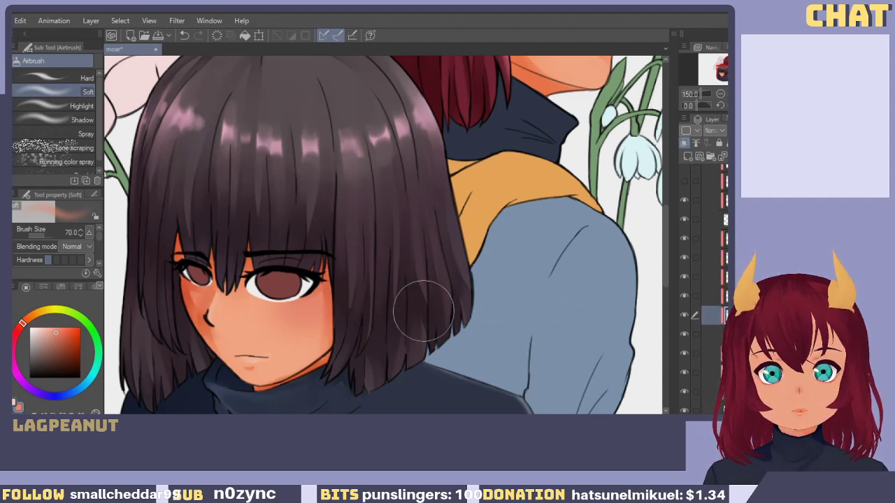
mouse_move(398, 226)
mouse_down()
mouse_move(459, 306)
mouse_move(435, 286)
mouse_move(422, 186)
mouse_move(377, 243)
mouse_up()
mouse_move(446, 198)
mouse_down()
mouse_move(410, 240)
mouse_move(423, 298)
mouse_move(464, 143)
mouse_move(449, 202)
mouse_up()
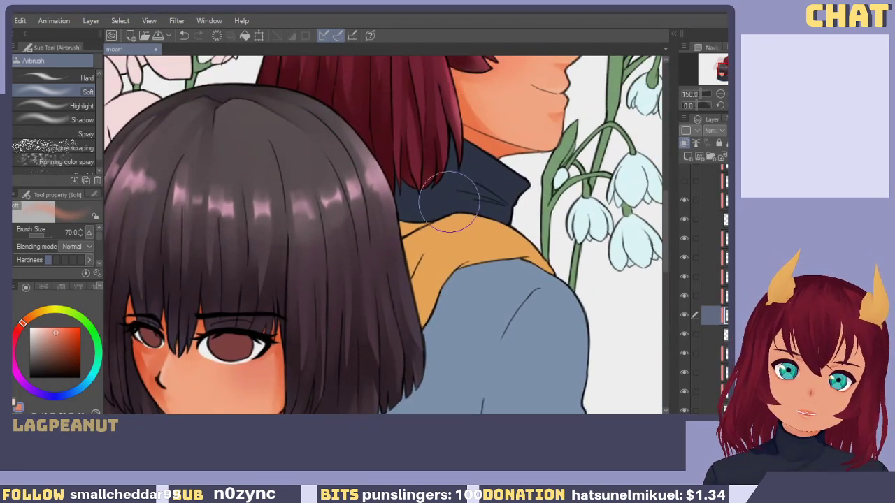
scroll(441, 228, down, 3)
scroll(440, 228, up, 5)
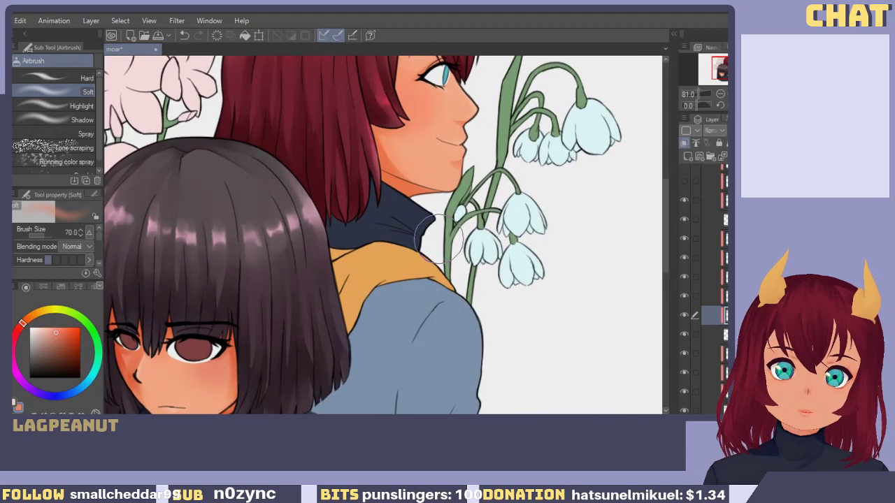
scroll(437, 238, up, 2)
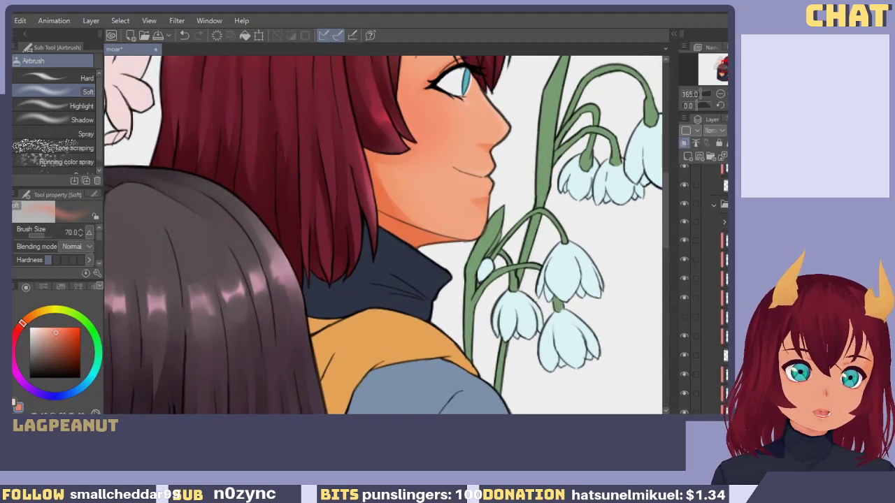
scroll(713, 277, up, 3)
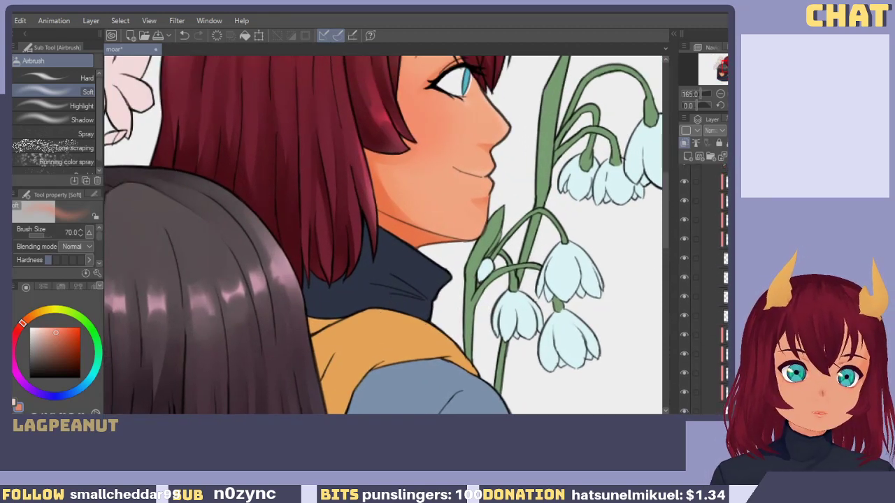
click(714, 277)
click(684, 278)
click(684, 278)
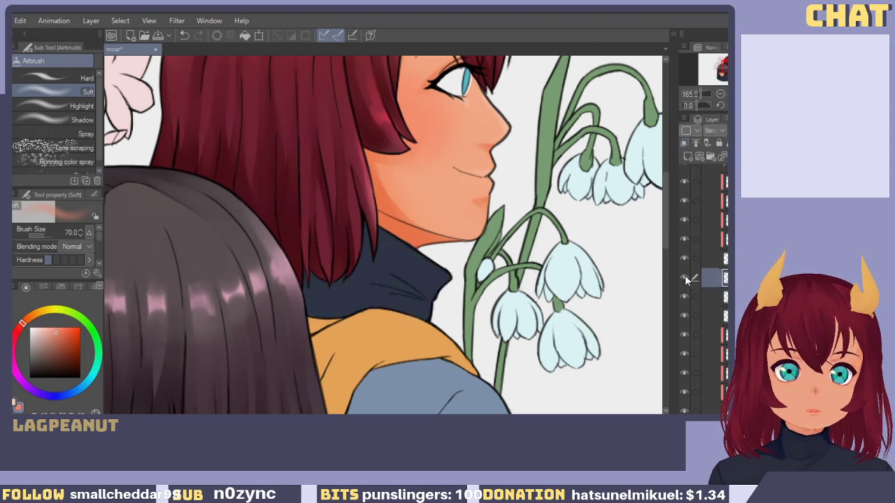
Set up a clipped shading layer for the red-haired girl's turtleneck and sample its navy colour for the base 2 pen.
click(684, 146)
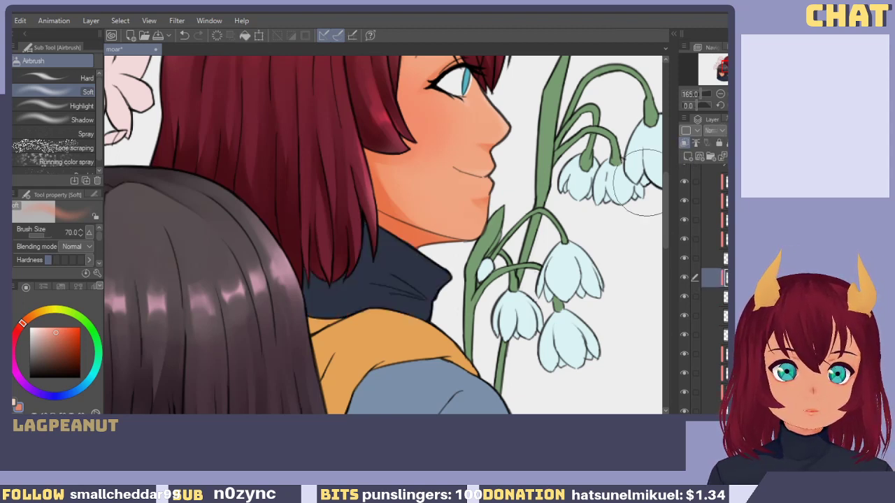
scroll(340, 296, up, 1)
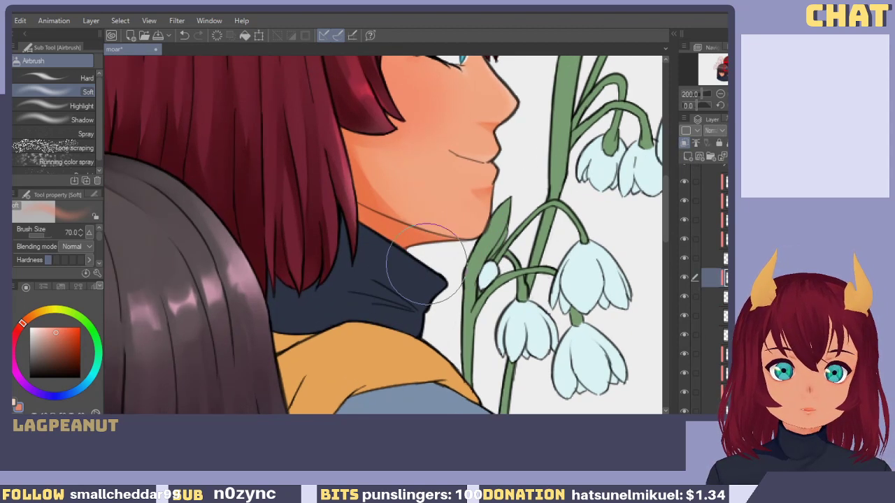
alt+click(336, 299)
key(p)
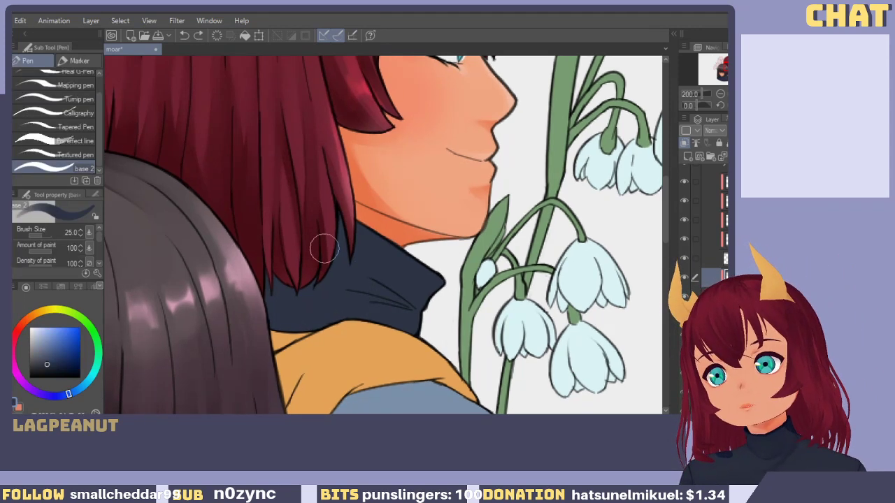
key(ctrl+z)
key(x)
key(x)
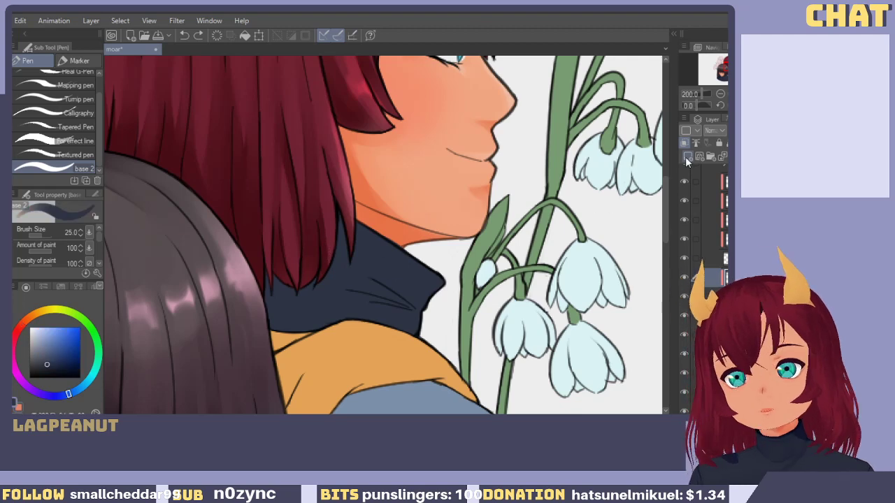
click(688, 158)
Try shading the red-haired girl's turtleneck with its own navy colour on the layer in a Multiply blending mode.
scroll(585, 203, down, 3)
drag(379, 351, 386, 218)
alt+click(192, 340)
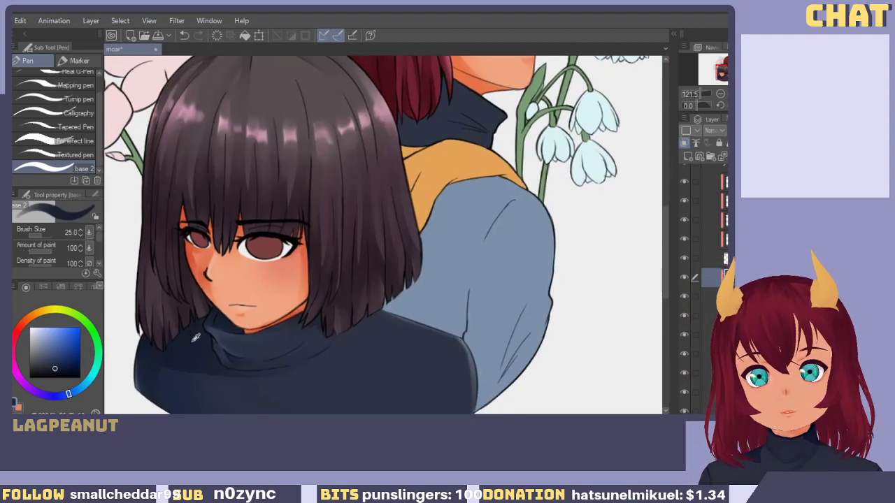
drag(446, 190, 381, 298)
scroll(380, 211, up, 3)
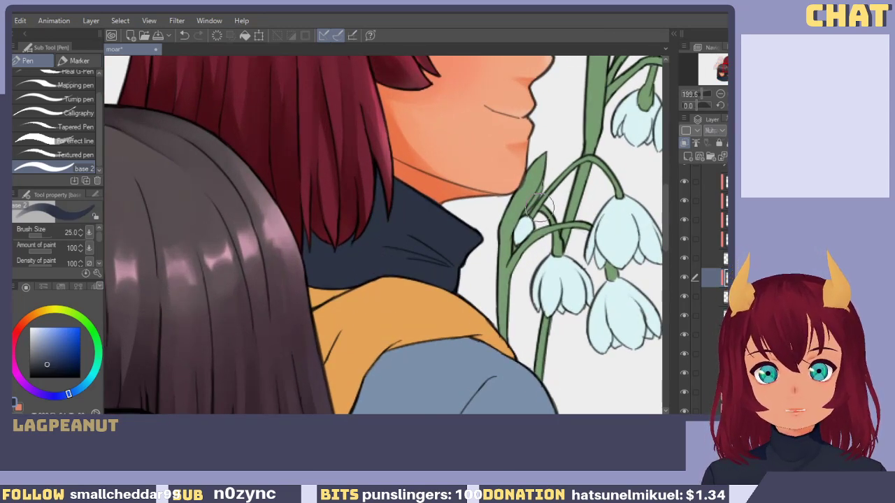
drag(330, 254, 316, 286)
key(ctrl+z)
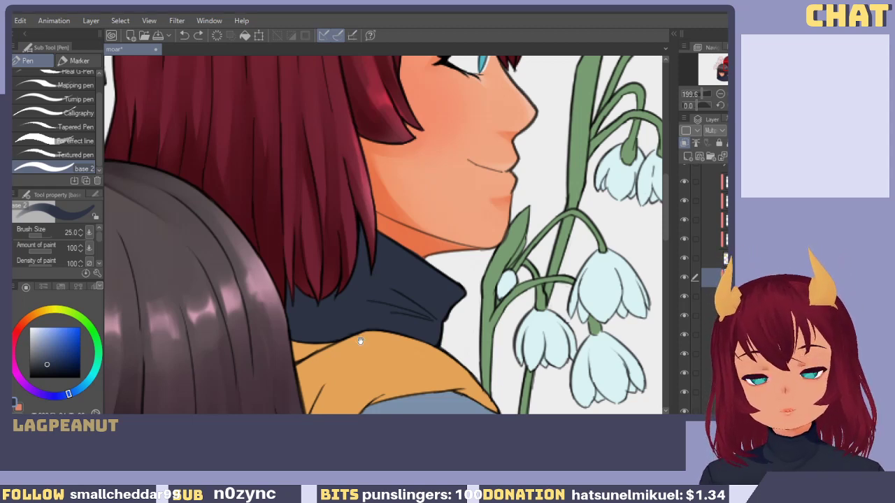
drag(360, 341, 320, 334)
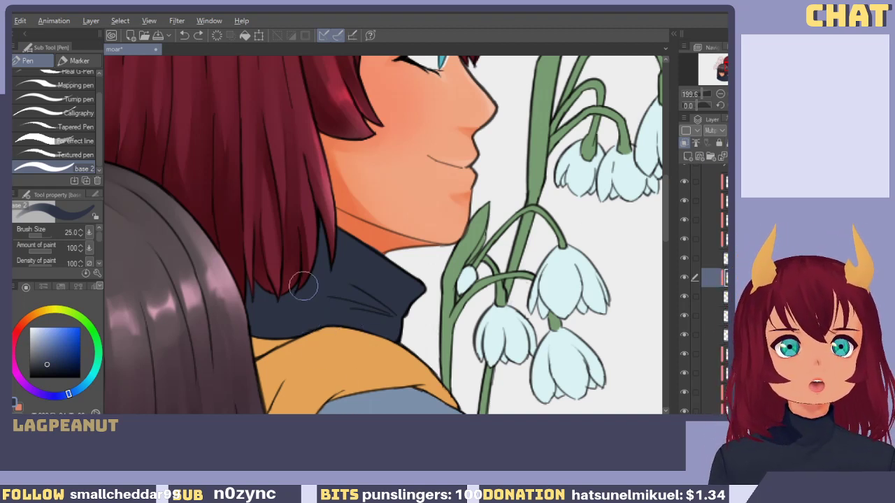
Sample the darker navy from the dark-haired girl's turtleneck and return the red-haired girl's turtleneck shading layer to Normal.
drag(238, 315, 627, 110)
drag(298, 363, 320, 202)
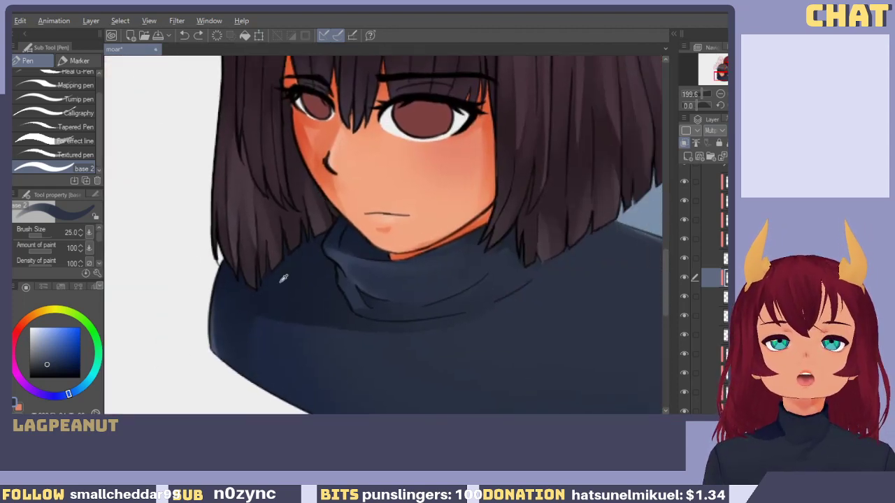
alt+click(283, 278)
drag(427, 229, 292, 333)
drag(482, 160, 399, 344)
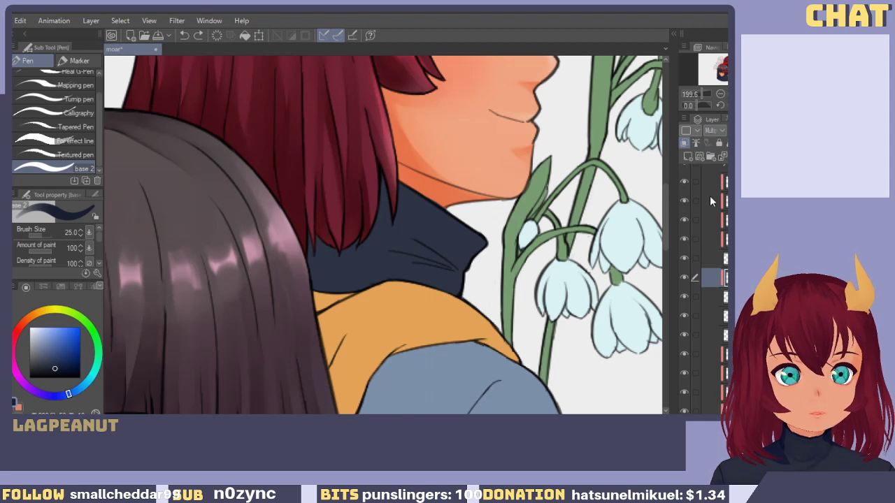
click(688, 156)
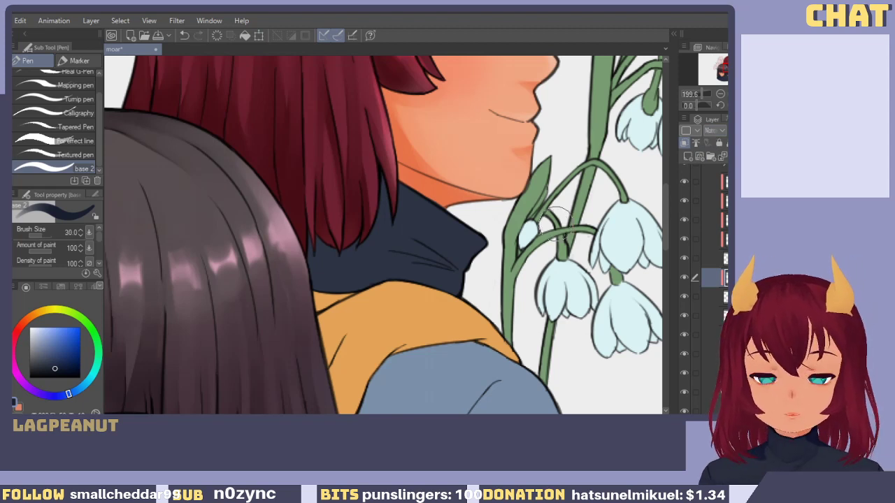
Paint a dark navy shadow on the turtleneck beneath the red-haired girl's hair with the base 2 pen at size 30.
key(bracketright)
drag(357, 197, 341, 203)
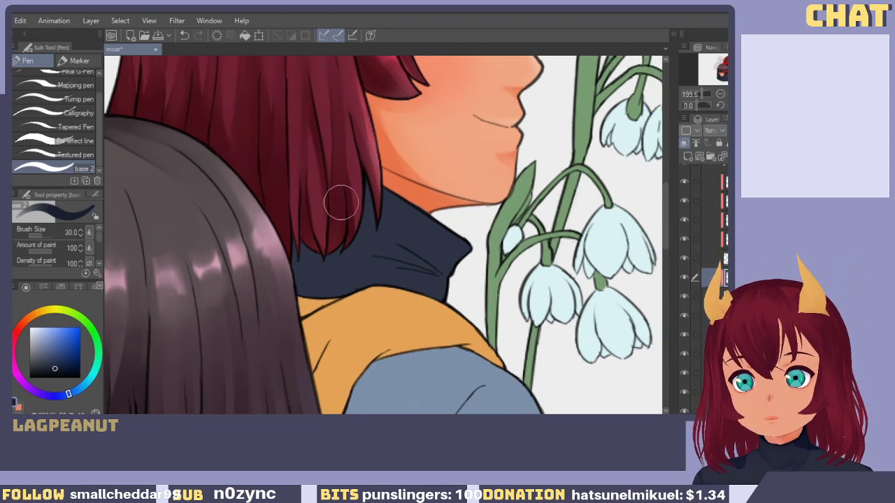
drag(370, 166, 300, 260)
key(ctrl+z)
key(ctrl+z)
drag(370, 168, 263, 270)
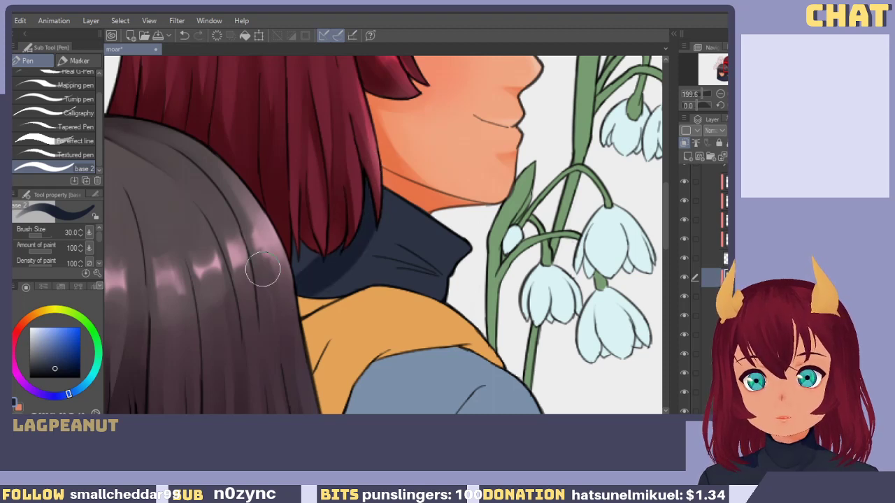
key(ctrl+z)
drag(369, 171, 274, 308)
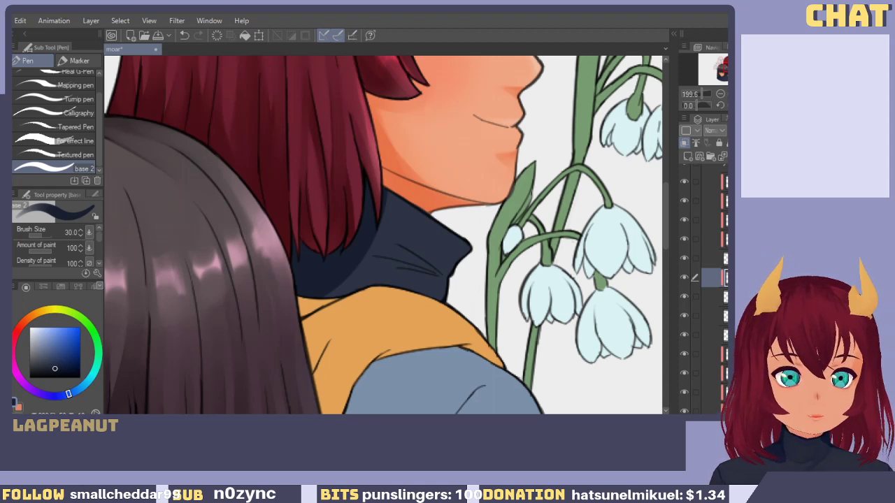
Paint a dark shadow along the central fold of the red-haired girl's turtleneck with the base 2 pen at size 20.
drag(394, 252, 384, 287)
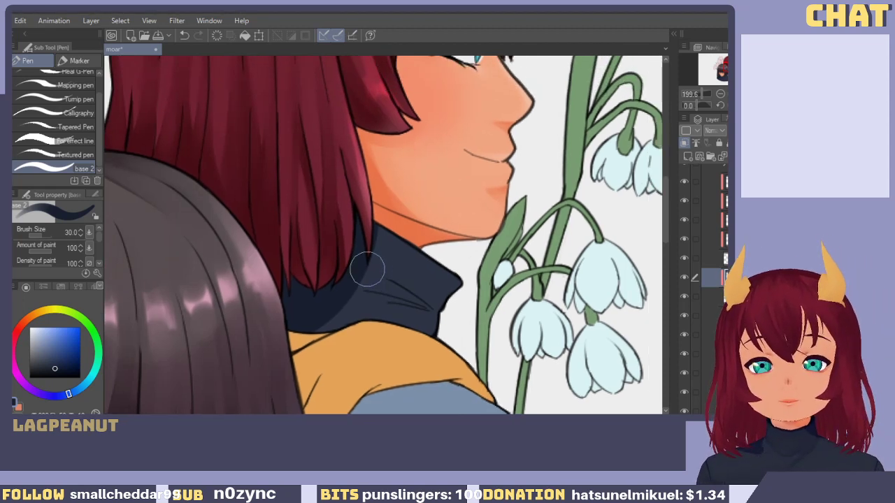
key(c)
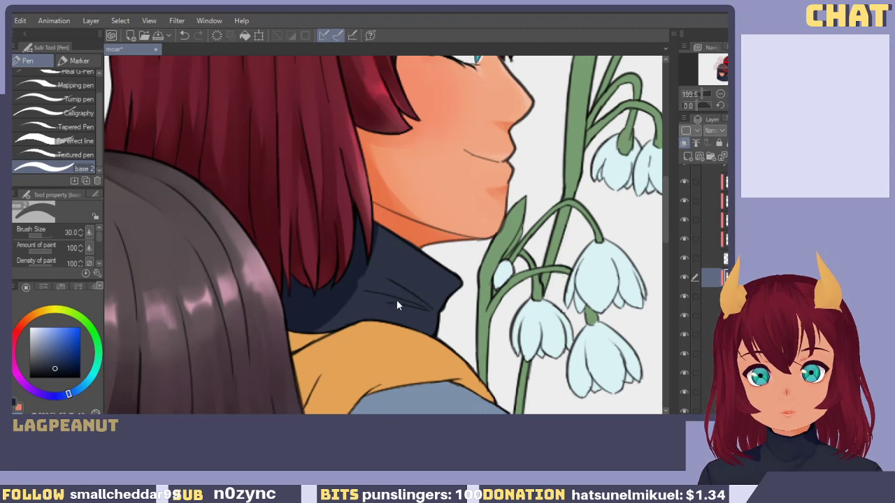
key(ctrl+z)
key(c)
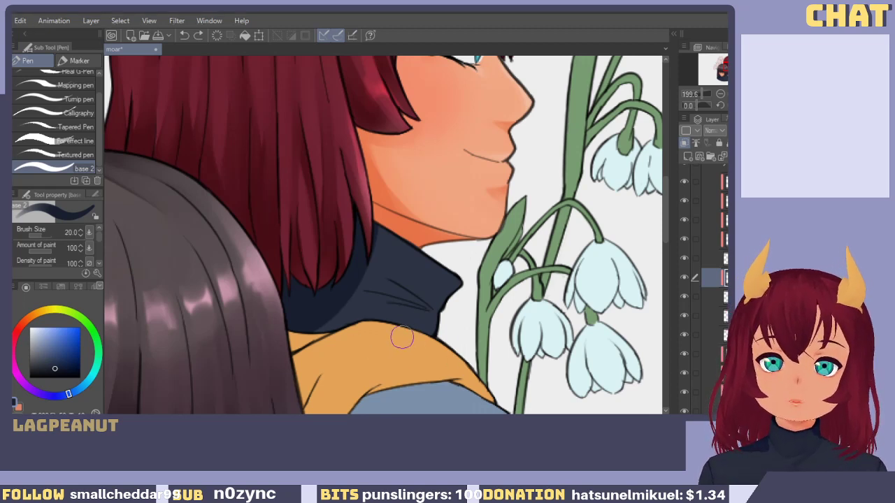
key(bracketleft)
key(bracketleft)
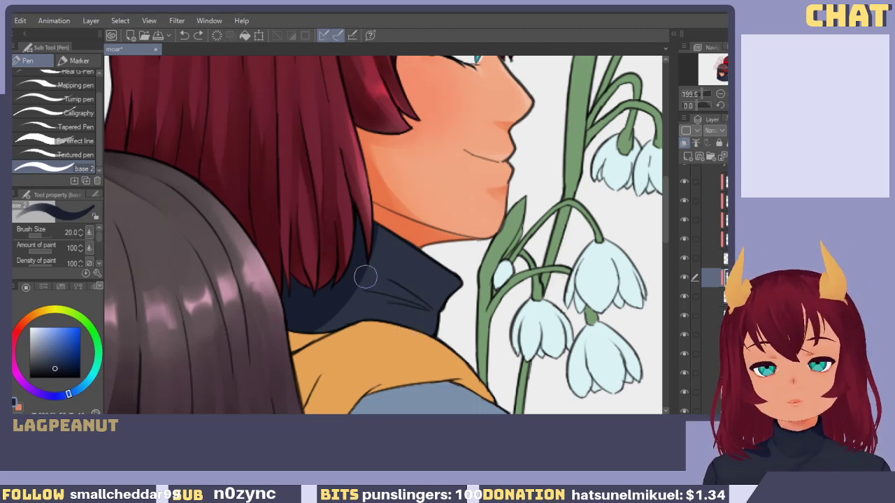
drag(363, 276, 423, 317)
key(ctrl+z)
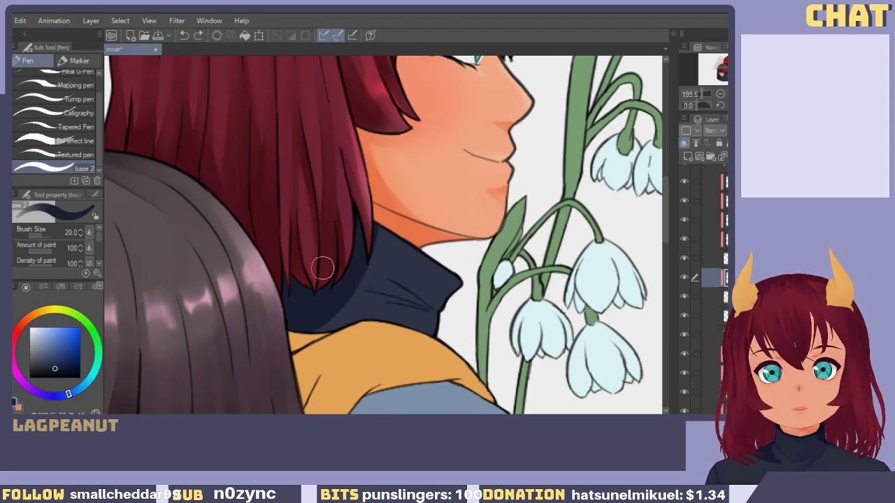
key(ctrl+z)
mouse_move(367, 271)
mouse_down()
mouse_move(333, 258)
mouse_move(429, 317)
mouse_up()
key(ctrl+z)
mouse_move(366, 271)
mouse_down()
mouse_move(429, 315)
mouse_move(355, 289)
mouse_up()
key(ctrl+z)
drag(417, 304, 337, 299)
key(ctrl+z)
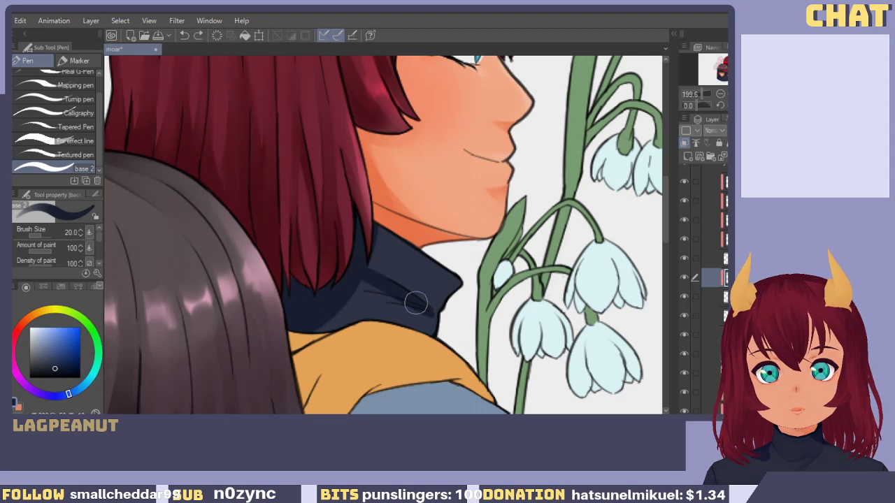
Fill in the dark shading around the turtleneck's lower folds and along its upper part below the jaw.
mouse_move(417, 304)
mouse_down()
mouse_move(313, 314)
mouse_move(404, 301)
mouse_move(395, 293)
mouse_move(389, 324)
mouse_move(376, 315)
mouse_move(401, 287)
mouse_up()
drag(341, 299, 405, 300)
drag(345, 303, 446, 313)
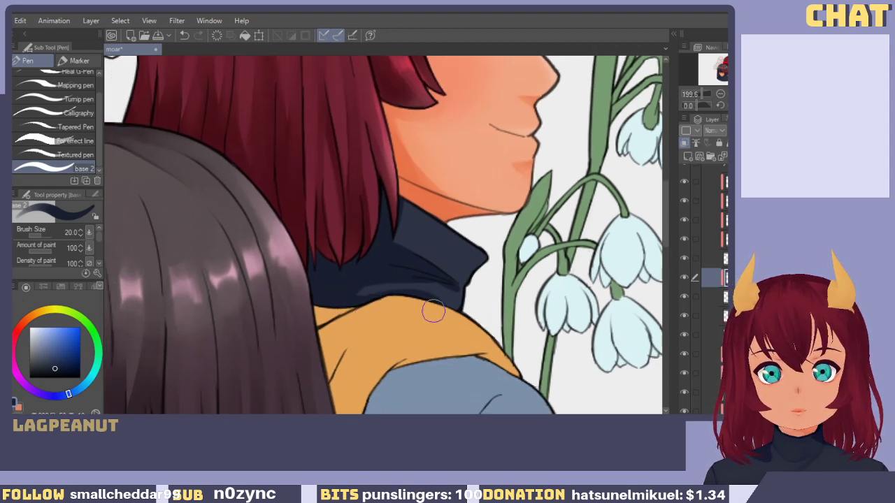
key(ctrl+z)
drag(341, 293, 448, 320)
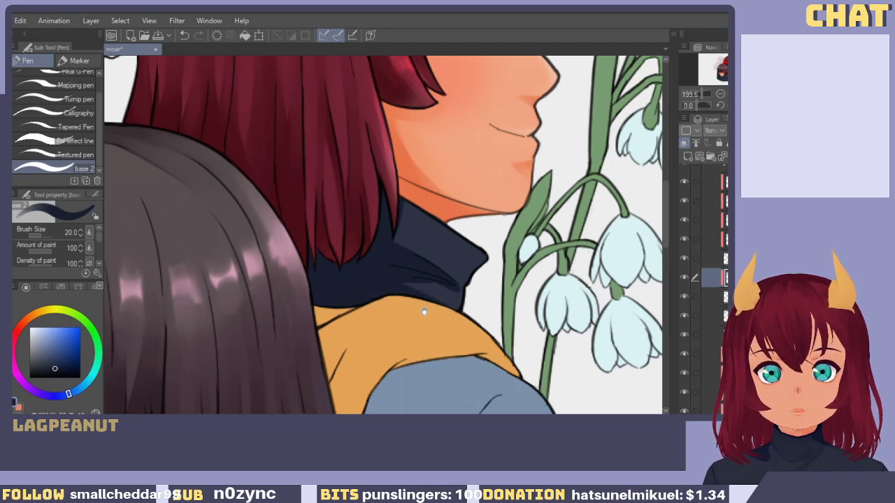
mouse_move(423, 309)
mouse_down()
mouse_move(389, 245)
mouse_move(381, 345)
mouse_up()
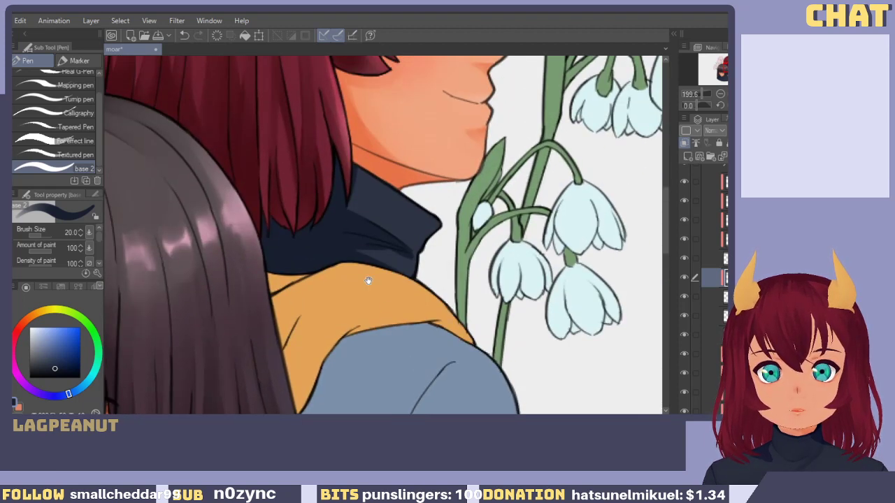
drag(355, 172, 351, 211)
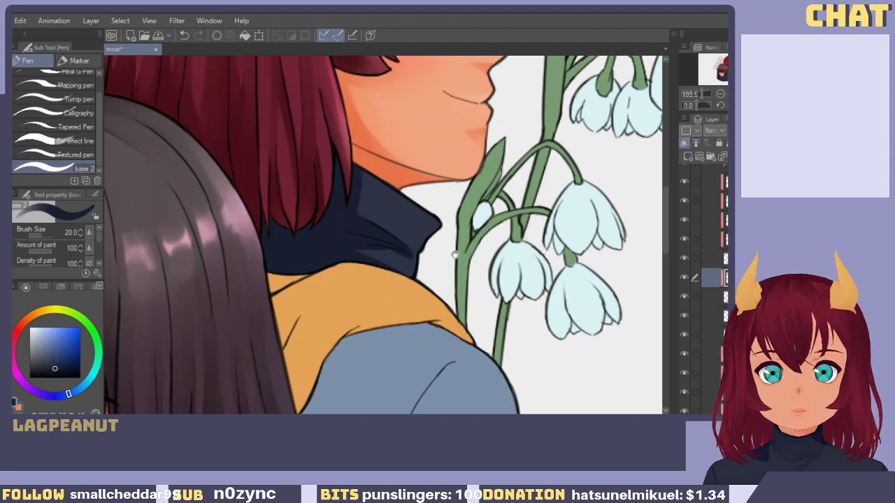
drag(456, 254, 436, 267)
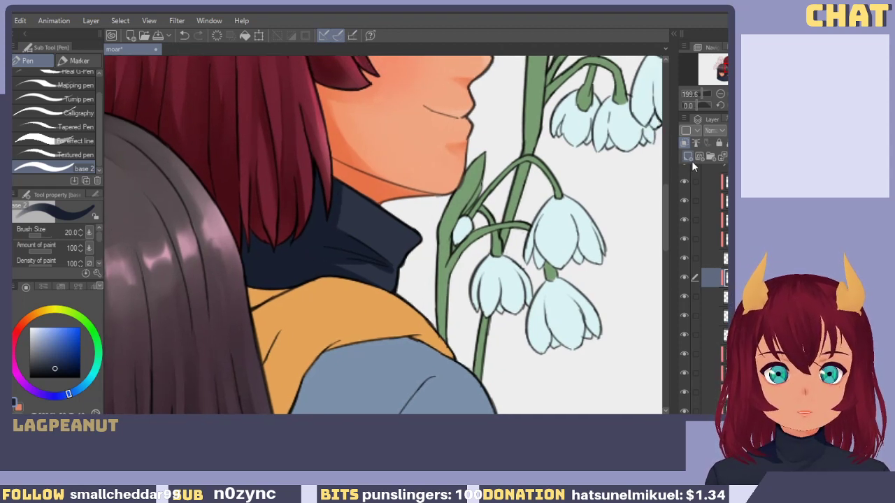
Identify the blue coat's base layer by hiding and showing it, and add a clipped layer above it.
drag(463, 368, 454, 250)
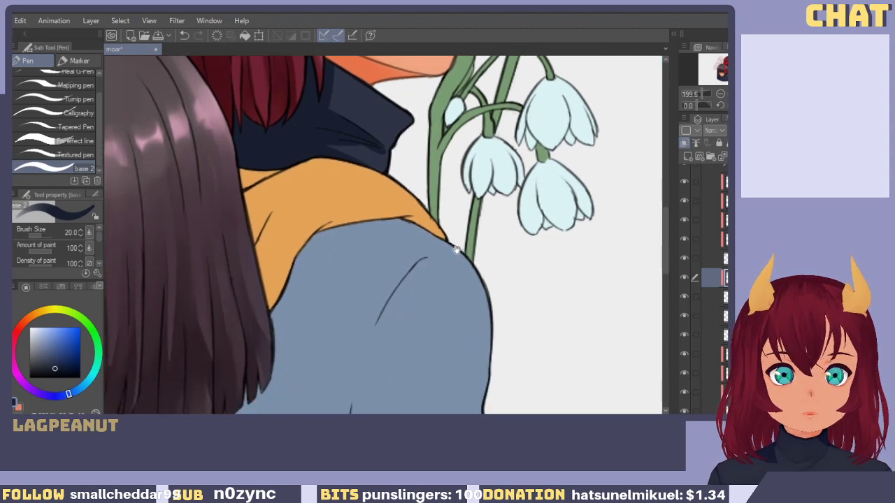
scroll(702, 293, down, 1)
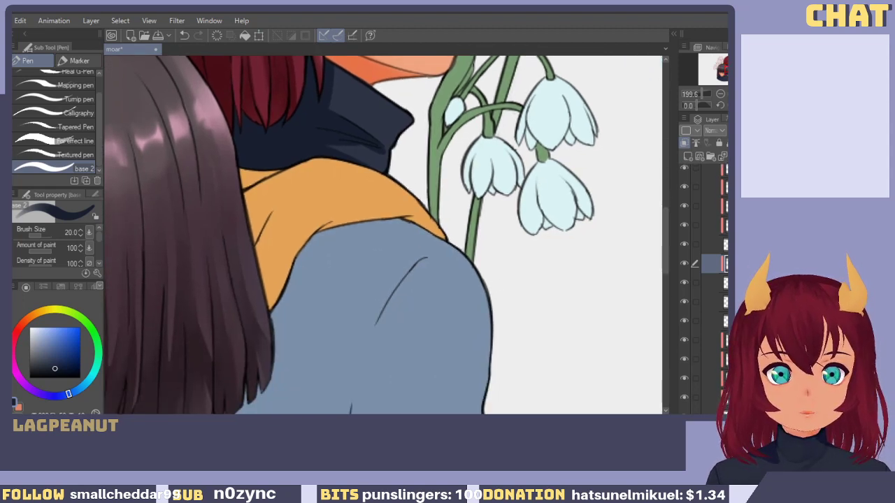
click(685, 322)
click(684, 321)
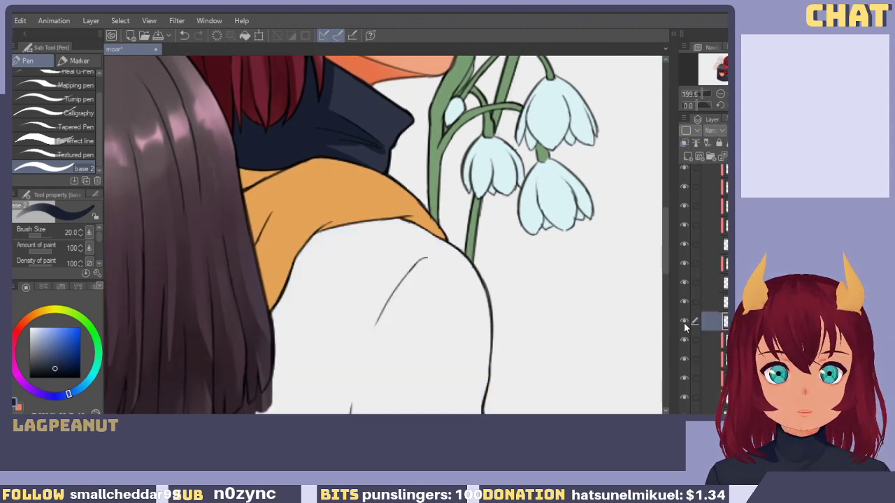
click(684, 321)
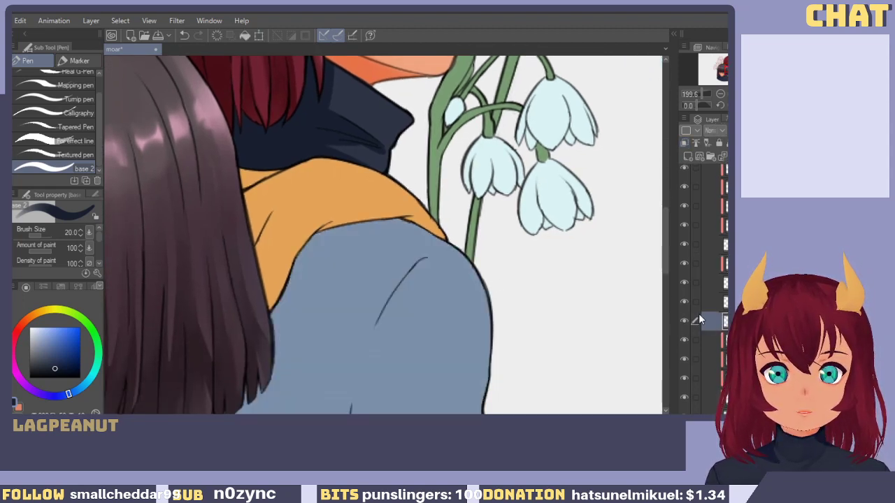
click(684, 142)
Sample the coat's blue for the base 2 pen and set the coat's clipped layer to Multiply.
mouse_move(455, 376)
mouse_down()
mouse_move(463, 202)
mouse_move(482, 198)
mouse_up()
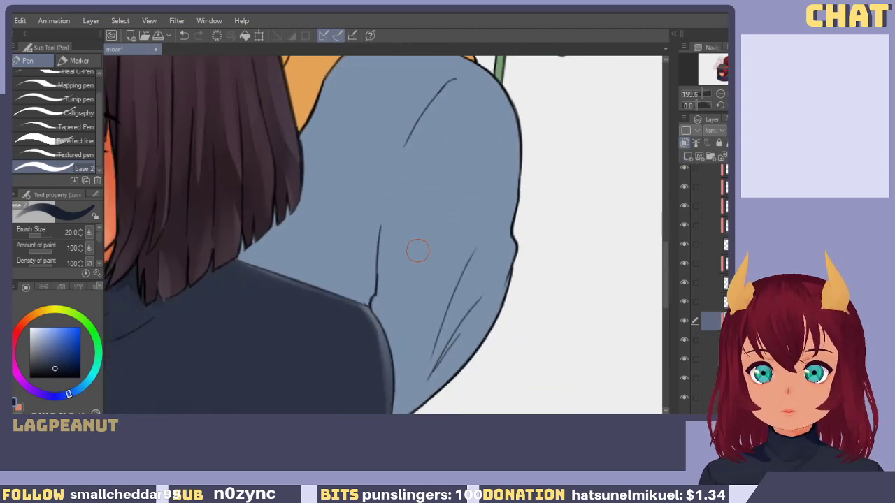
key(x)
key(x)
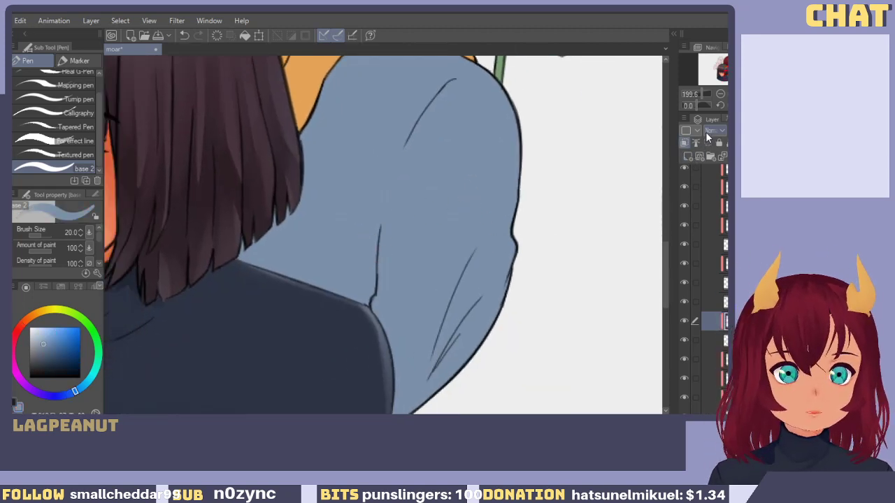
drag(326, 213, 347, 280)
mouse_move(373, 120)
mouse_down()
mouse_move(294, 273)
mouse_move(281, 337)
mouse_move(291, 341)
mouse_up()
key(ctrl+z)
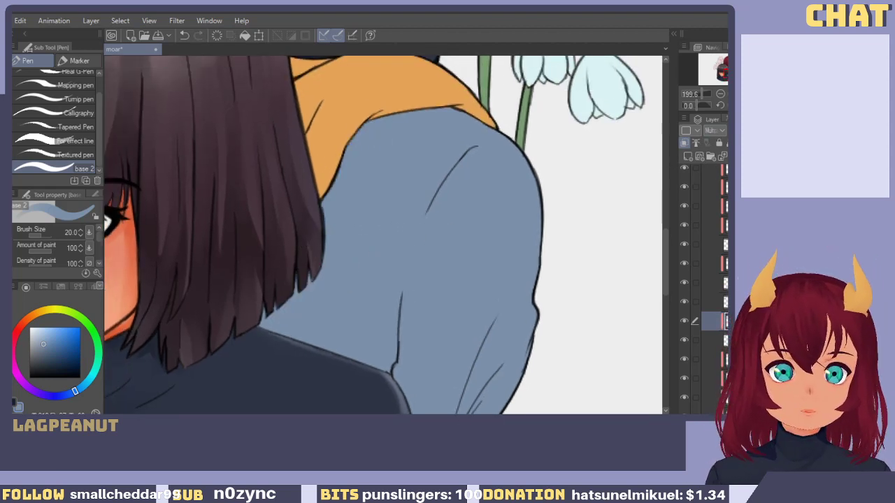
drag(332, 189, 289, 346)
key(ctrl+z)
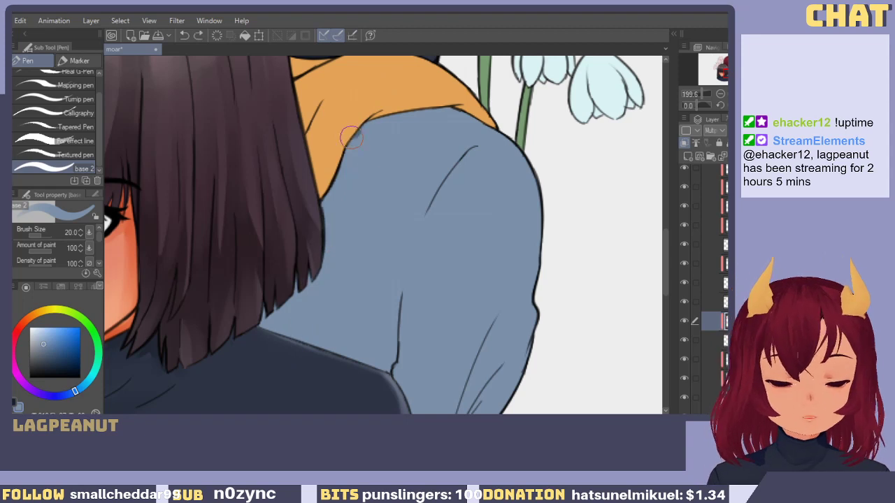
drag(363, 127, 289, 367)
key(ctrl+z)
Paint a darker blue shadow on the coat's back alongside the dark-haired girl's hair, down to her shoulder.
drag(320, 189, 275, 359)
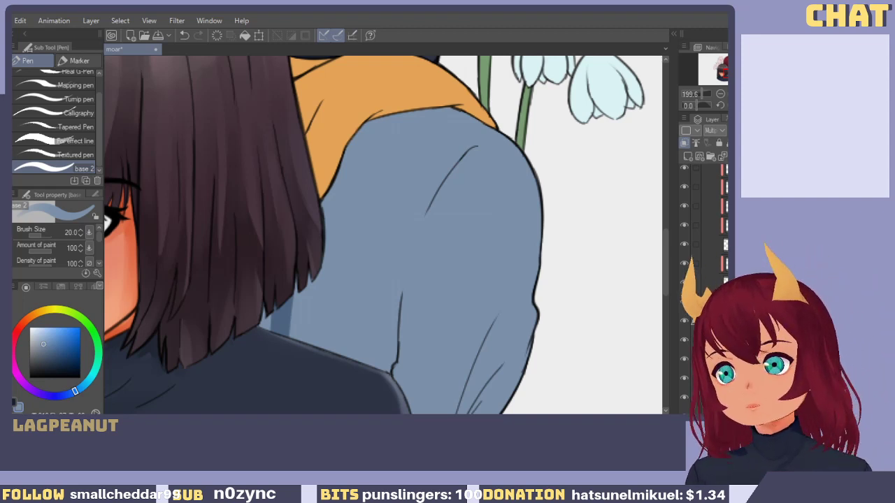
drag(353, 241, 371, 230)
drag(347, 115, 299, 381)
key(ctrl+z)
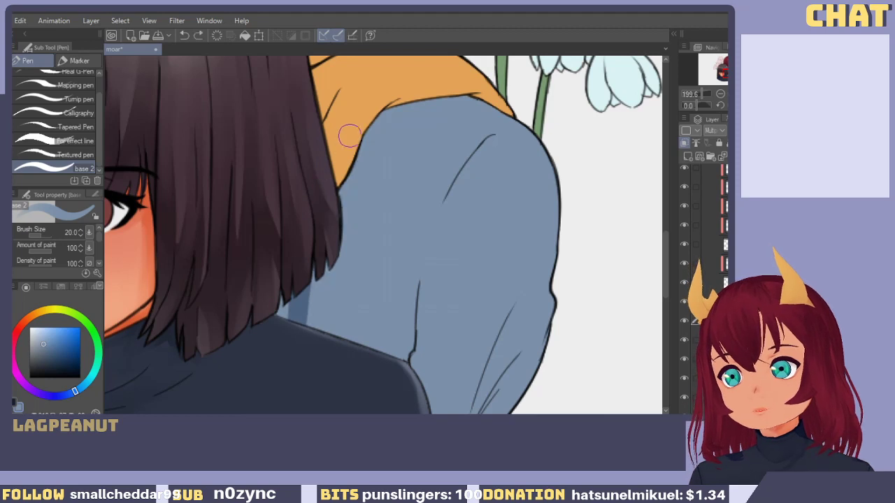
drag(349, 136, 338, 342)
key(ctrl+z)
drag(334, 165, 347, 347)
drag(337, 182, 316, 356)
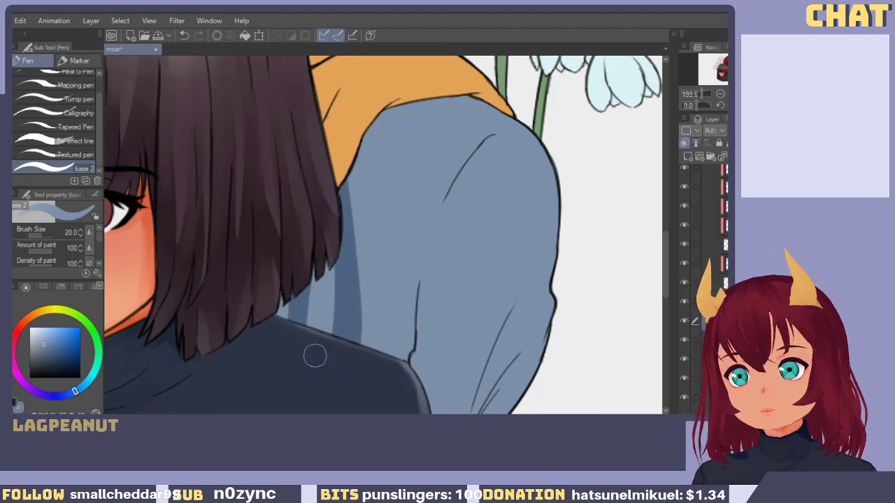
drag(328, 196, 318, 341)
drag(312, 247, 283, 318)
Shade the top of the blue coat beneath the orange collar and join it to the shadow beside the hair.
mouse_move(348, 225)
mouse_down()
mouse_move(390, 102)
mouse_move(346, 218)
mouse_up()
key(ctrl+z)
mouse_move(365, 143)
mouse_down()
mouse_move(487, 81)
mouse_move(349, 150)
mouse_up()
key(ctrl+z)
mouse_move(475, 85)
mouse_down()
mouse_move(342, 217)
mouse_move(341, 178)
mouse_up()
drag(345, 170, 347, 299)
mouse_move(389, 95)
mouse_down()
mouse_move(349, 364)
mouse_move(380, 355)
mouse_move(359, 184)
mouse_up()
Paint the shadow under the coat's upper-arm fold, tapering down to meet the back shadow in a point.
drag(401, 223, 341, 395)
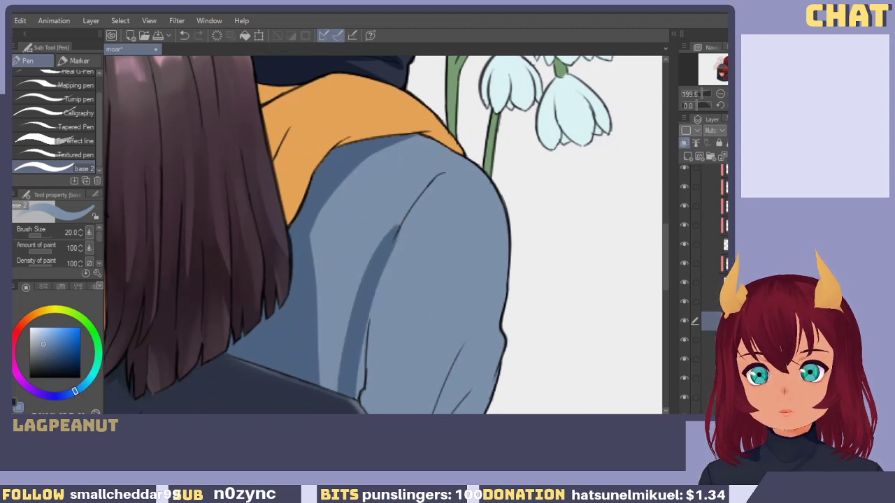
key(ctrl+z)
mouse_move(403, 221)
mouse_down()
mouse_move(385, 236)
mouse_move(341, 395)
mouse_up()
mouse_move(368, 307)
mouse_down()
mouse_move(352, 397)
mouse_move(342, 390)
mouse_up()
key(ctrl+z)
key(ctrl+z)
drag(304, 221, 330, 383)
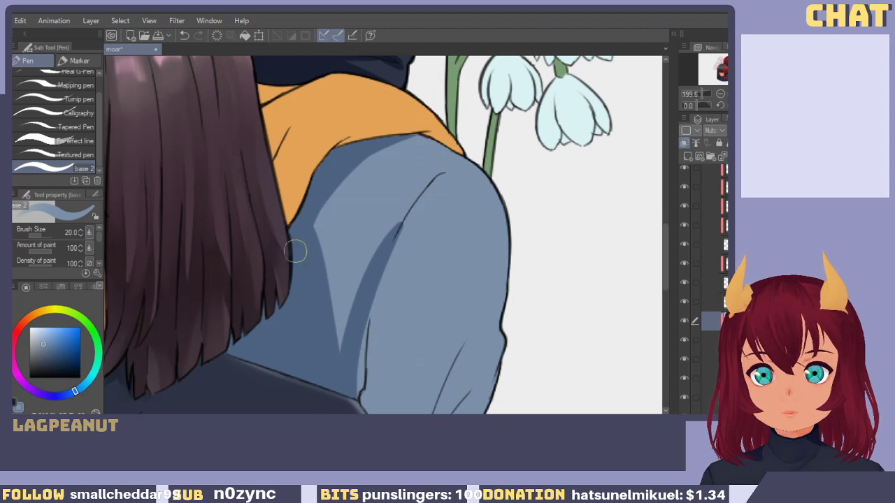
mouse_move(331, 339)
mouse_down()
mouse_move(308, 209)
mouse_move(333, 274)
mouse_up()
key(ctrl+z)
drag(349, 151, 337, 352)
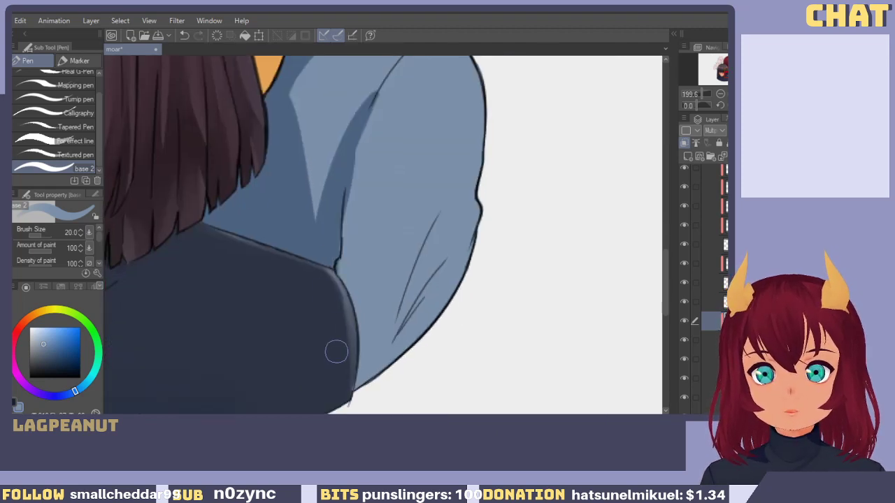
Extend the coat shadow down the sleeve's inner edge beside the dark-haired girl's shoulder to the elbow.
drag(345, 216, 336, 298)
drag(353, 184, 344, 220)
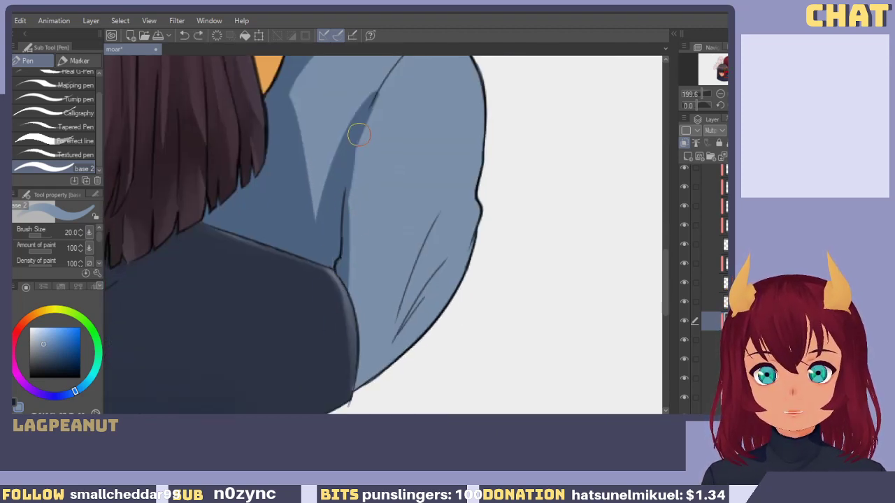
drag(356, 134, 375, 383)
drag(367, 260, 370, 337)
Shade the creases on the sleeve's lower outer side with a pointed shadow reaching up to the longest fold line.
drag(434, 227, 393, 365)
key(ctrl+z)
drag(443, 243, 374, 405)
key(ctrl+z)
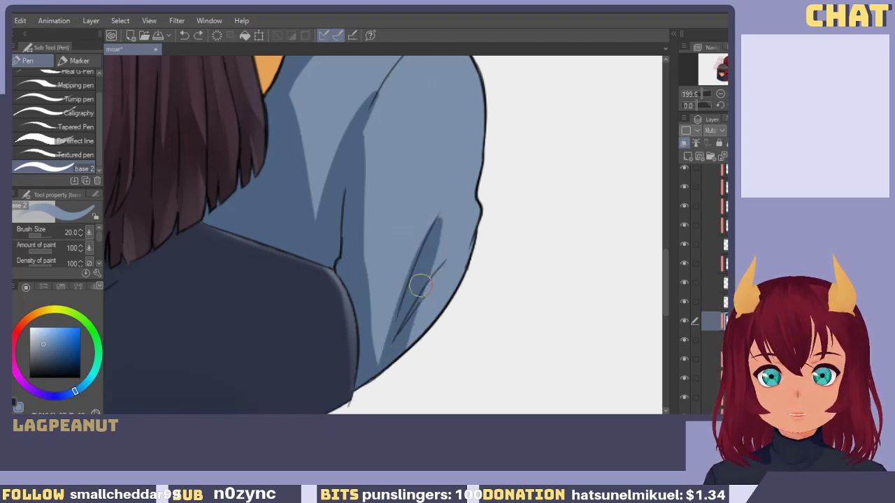
mouse_move(440, 227)
mouse_down()
mouse_move(397, 368)
mouse_move(434, 225)
mouse_move(386, 379)
mouse_up()
key(ctrl+z)
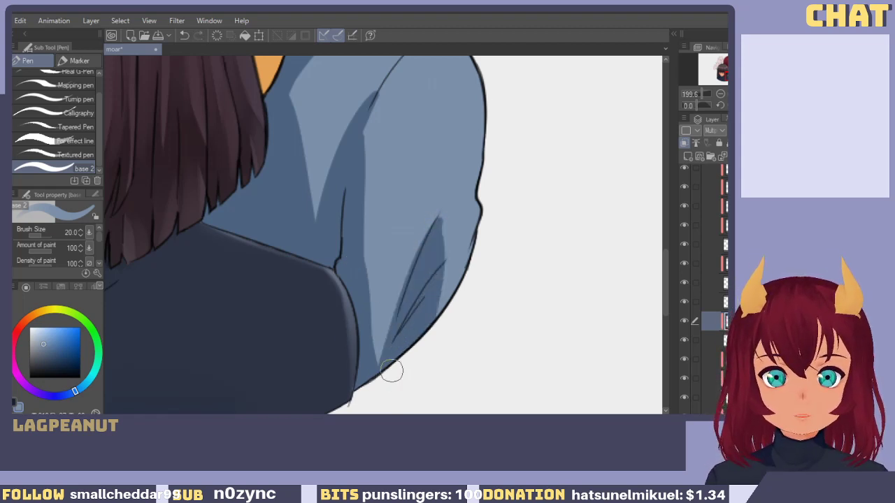
key(ctrl+z)
key(ctrl+z)
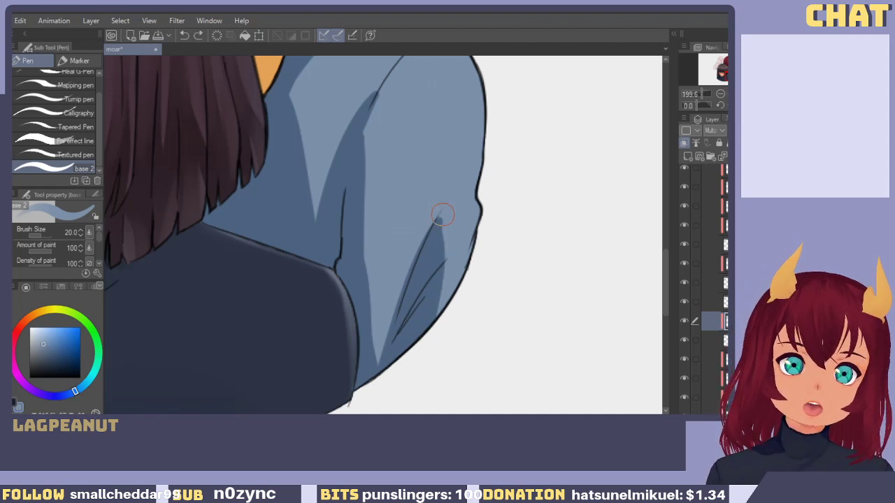
drag(443, 215, 432, 360)
Widen the shadow along the sleeve's inner edge and refine the upper-arm fold shadow toward the top of its line.
drag(361, 180, 380, 355)
key(ctrl+z)
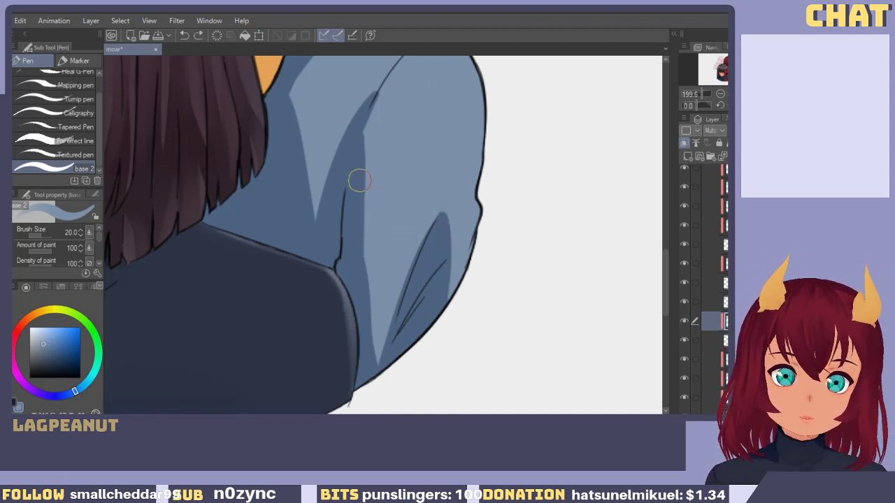
drag(358, 180, 383, 350)
drag(372, 230, 381, 345)
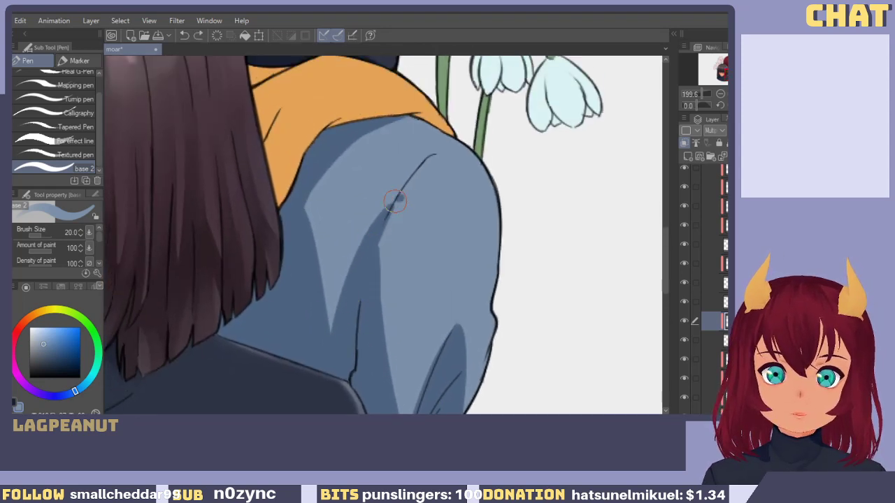
drag(395, 201, 328, 372)
key(ctrl+z)
key(ctrl+z)
drag(399, 199, 334, 327)
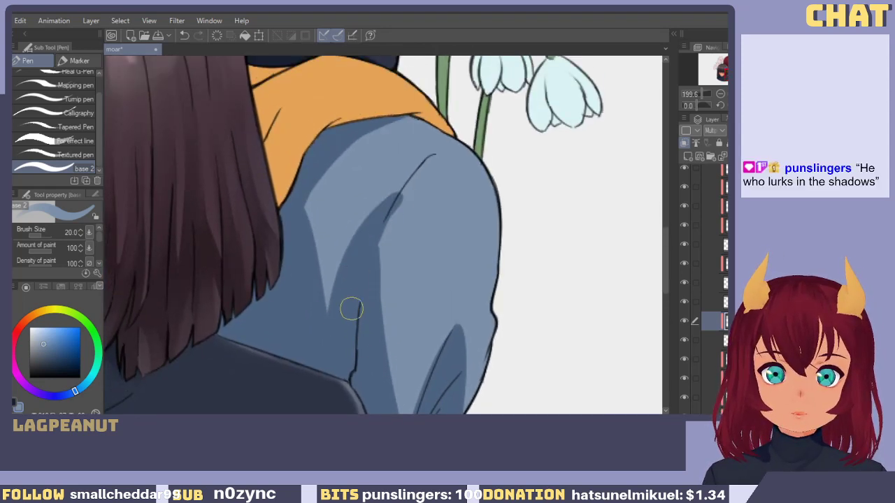
key(ctrl+z)
drag(400, 188, 337, 322)
Erase the shadow spilling past the upper-arm fold line with transparent color and smooth the sleeve shadow's edge.
key(c)
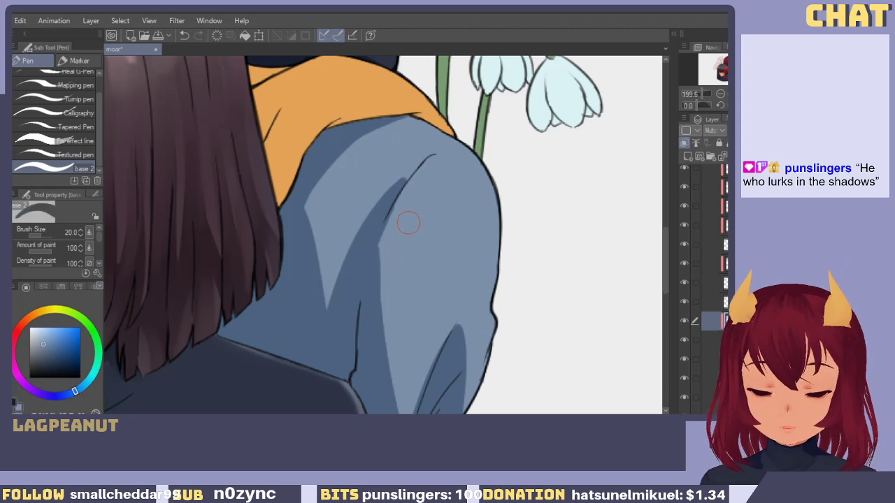
drag(421, 168, 386, 292)
key(ctrl+z)
drag(422, 157, 390, 268)
key(ctrl+z)
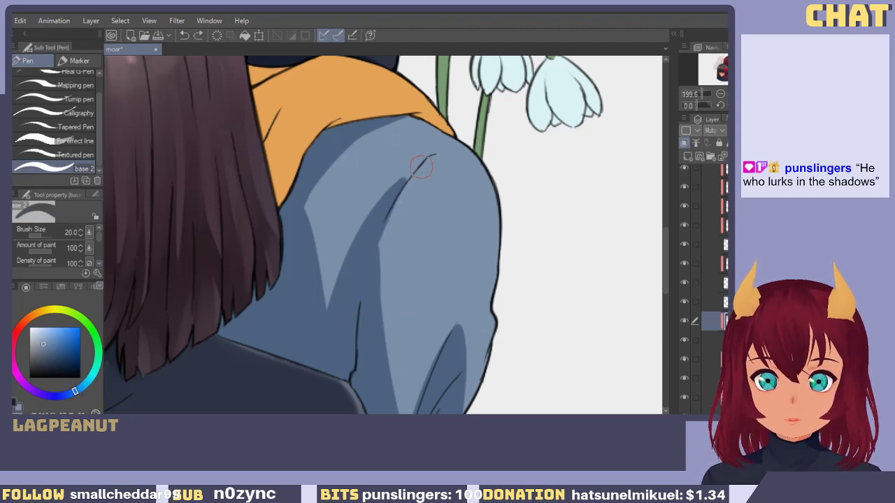
drag(421, 169, 401, 348)
drag(398, 215, 400, 349)
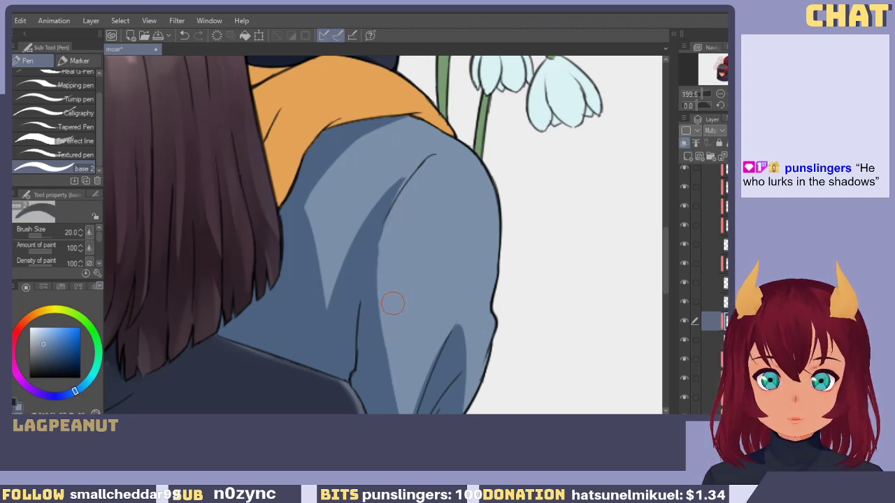
Extend the upper-arm fold shadow with the blue pen to follow the fold line and clean up its outer edge.
key(c)
drag(365, 324, 421, 174)
key(ctrl+z)
drag(375, 345, 411, 176)
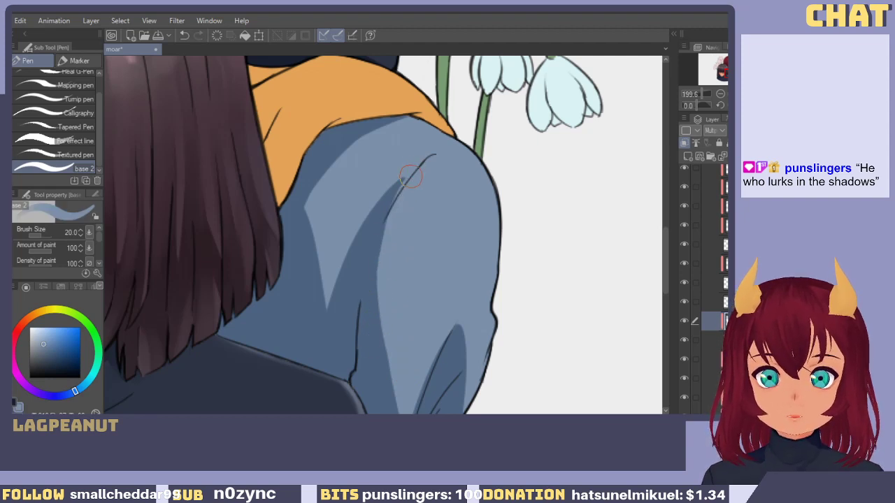
key(ctrl+z)
mouse_move(367, 297)
mouse_down()
mouse_move(418, 162)
mouse_move(393, 200)
mouse_move(431, 155)
mouse_move(396, 251)
mouse_up()
key(c)
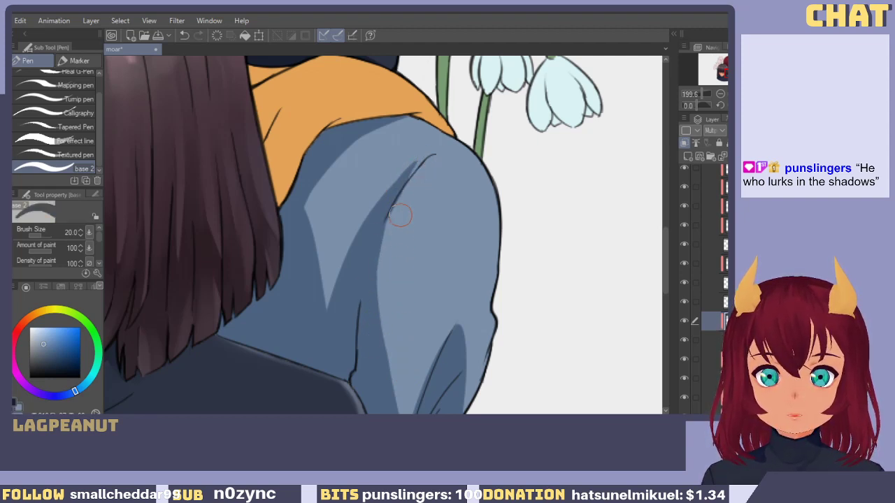
key(ctrl+z)
drag(393, 178, 438, 253)
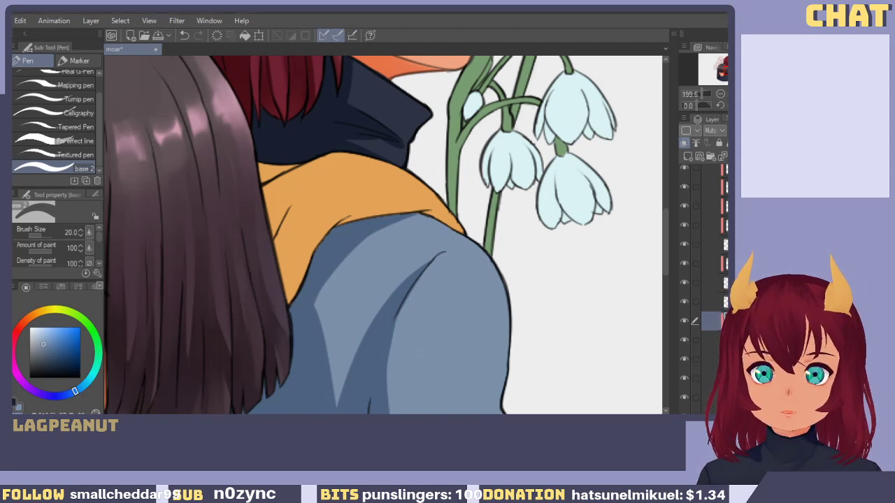
Add a clipped Multiply layer for the orange collar's shading and sample the collar's orange for the pen.
drag(443, 310, 377, 207)
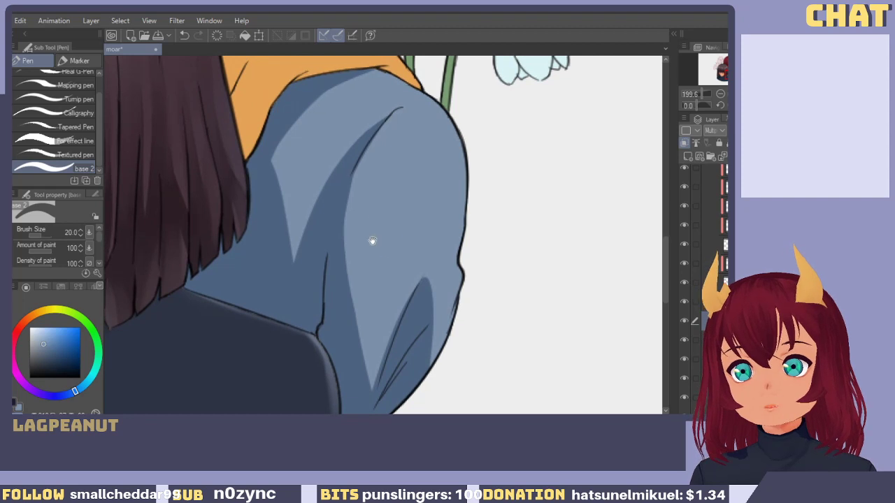
drag(373, 241, 378, 216)
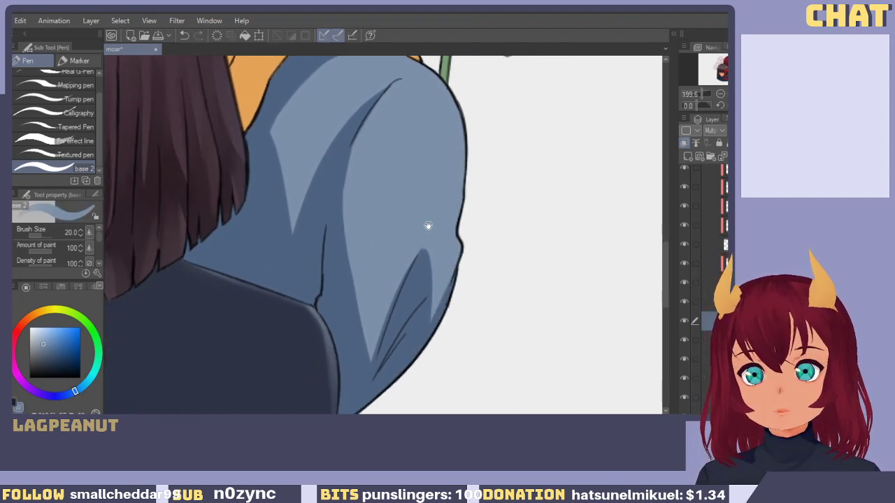
drag(427, 225, 408, 397)
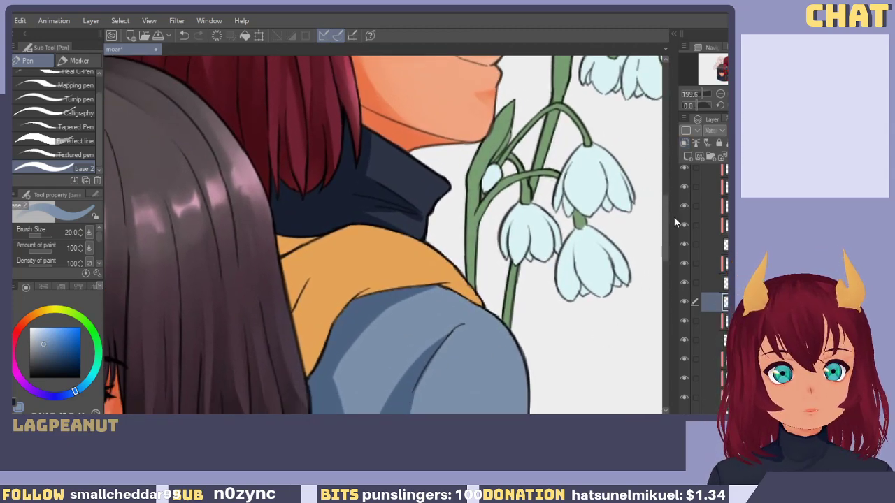
click(686, 158)
click(683, 143)
drag(366, 322, 431, 327)
alt+click(387, 289)
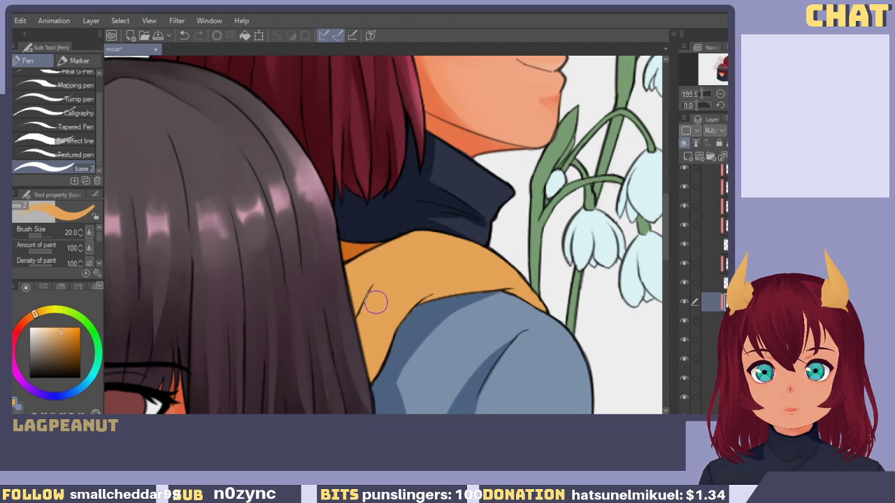
Paint a narrow shadow along the short fold line of the orange collar near the dark hair.
drag(368, 295, 366, 350)
key(ctrl+z)
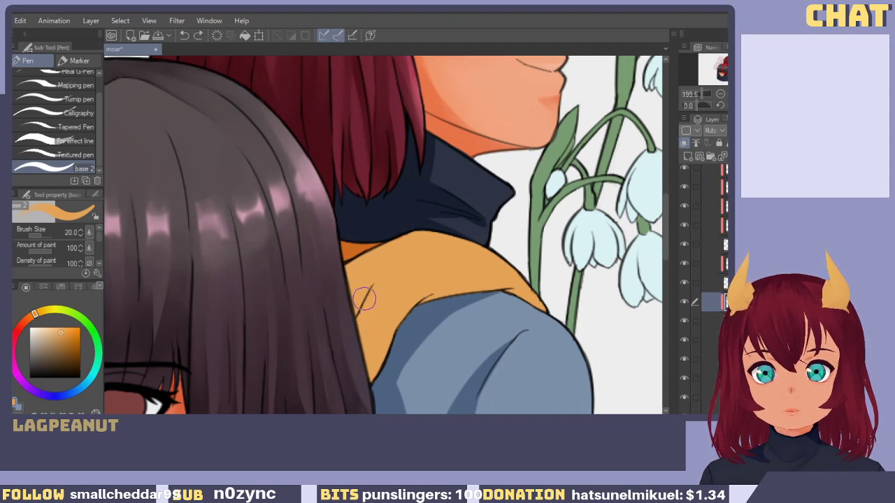
drag(366, 299, 372, 381)
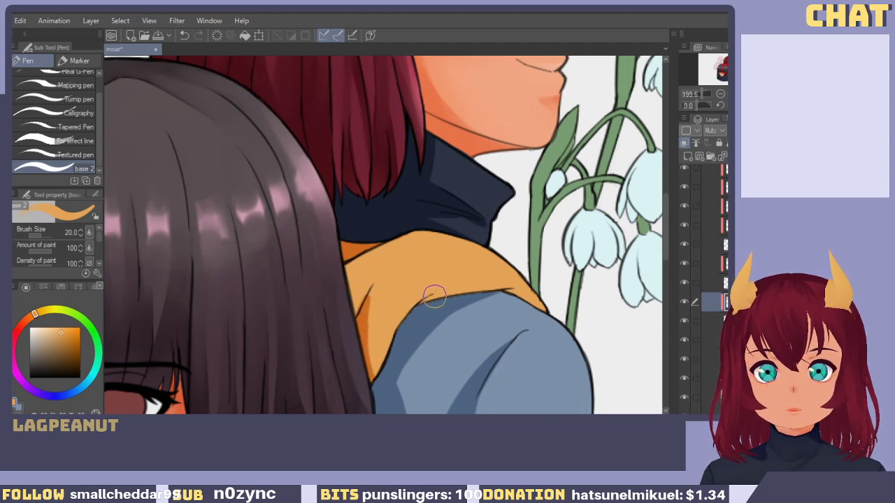
Shade the orange collar's lower part along the blue coat's edge and fill the corner beside the hair.
drag(433, 296, 372, 379)
drag(412, 313, 369, 353)
key(ctrl+z)
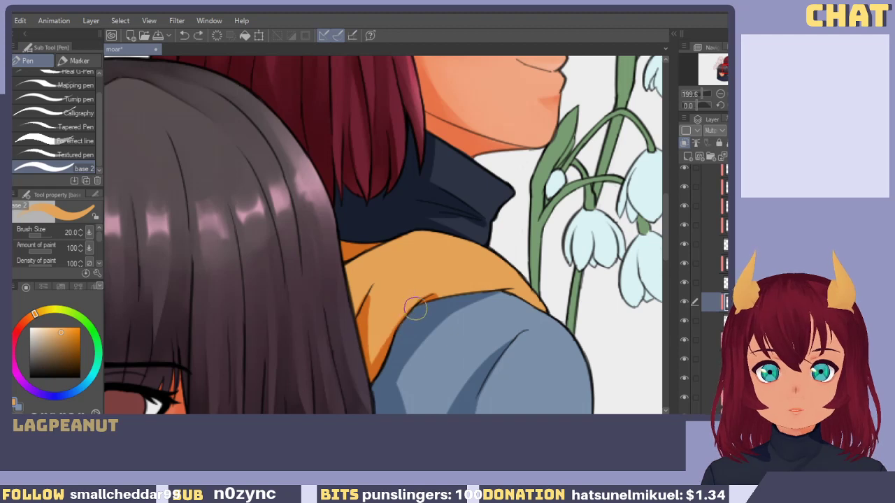
mouse_move(416, 308)
mouse_down()
mouse_move(369, 344)
mouse_move(399, 320)
mouse_move(424, 322)
mouse_move(350, 370)
mouse_up()
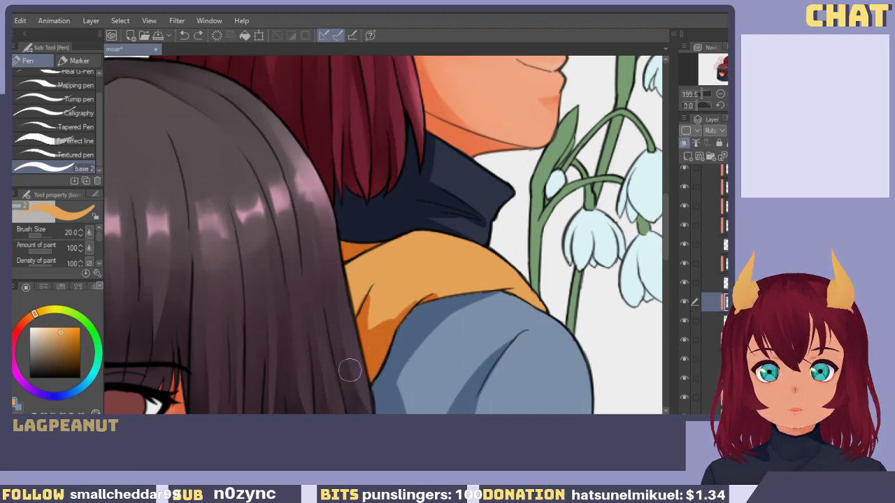
key(ctrl+z)
mouse_move(421, 311)
mouse_down()
mouse_move(415, 299)
mouse_move(374, 358)
mouse_up()
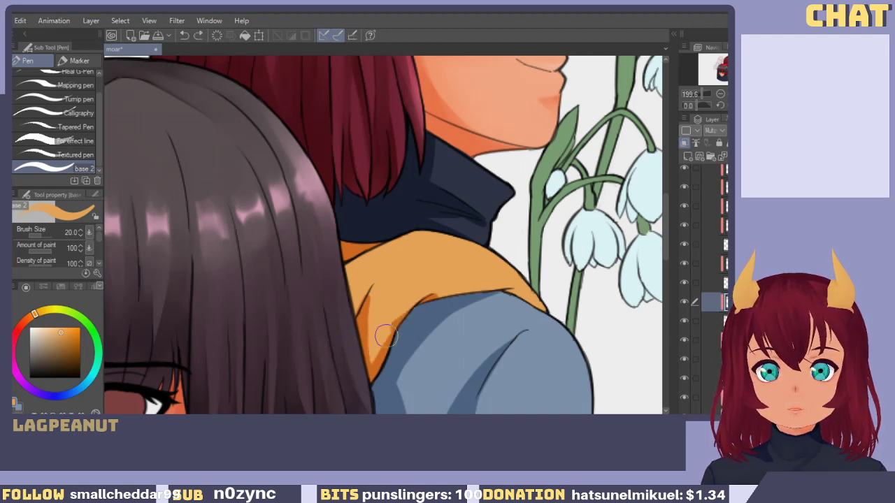
key(ctrl+z)
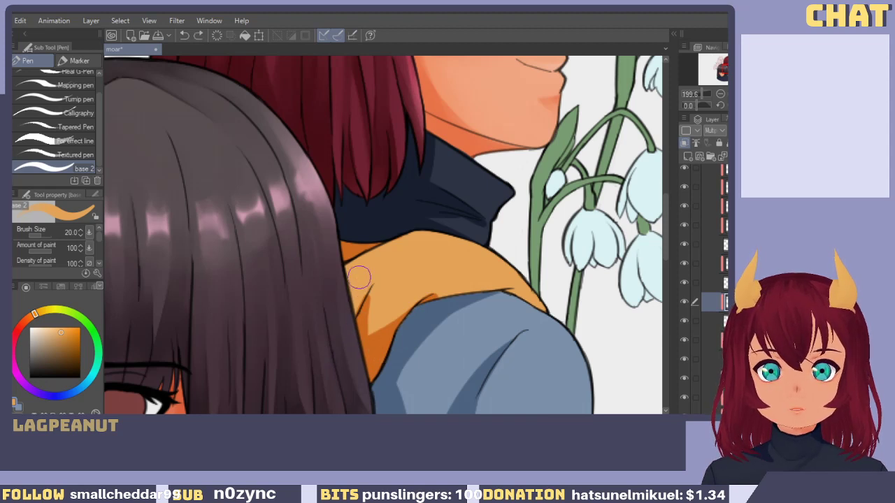
drag(341, 259, 388, 391)
key(ctrl+z)
key(ctrl+z)
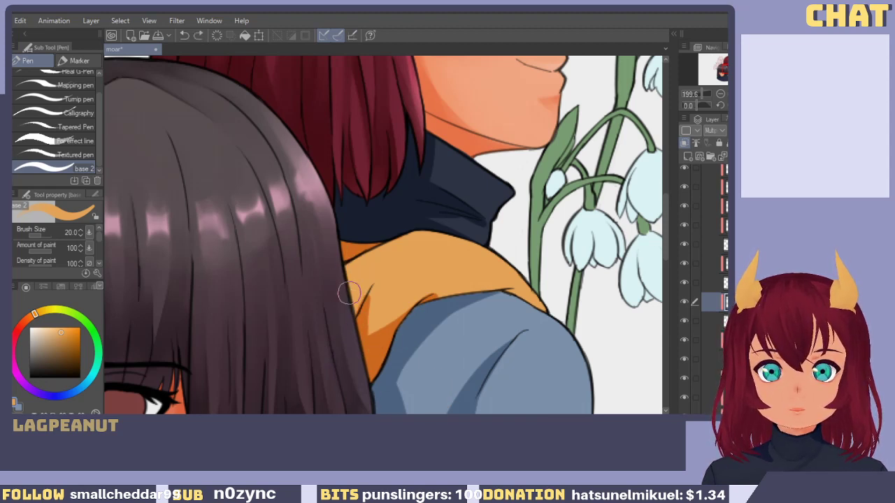
drag(341, 253, 392, 360)
key(ctrl+z)
key(ctrl+y)
key(ctrl+z)
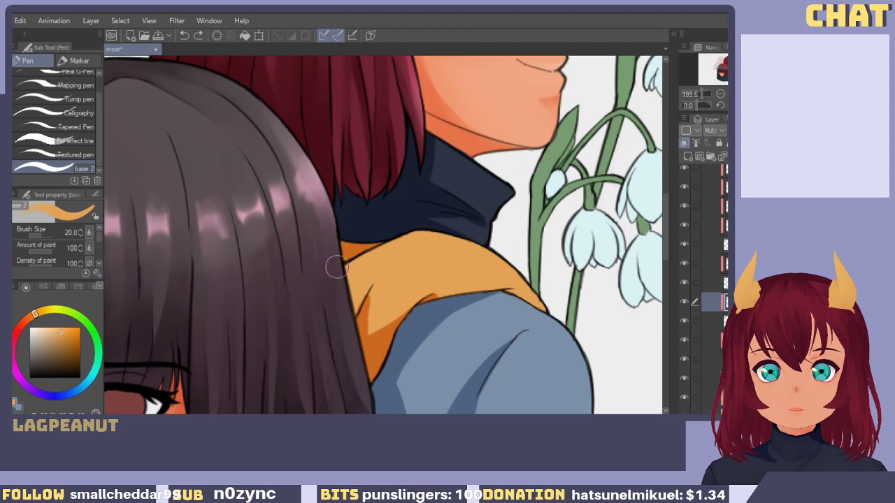
key(ctrl+y)
key(ctrl+z)
drag(340, 255, 348, 314)
key(ctrl+z)
Paint a thin shadow down the orange collar's edge alongside the dark-haired girl's hair.
drag(342, 253, 350, 305)
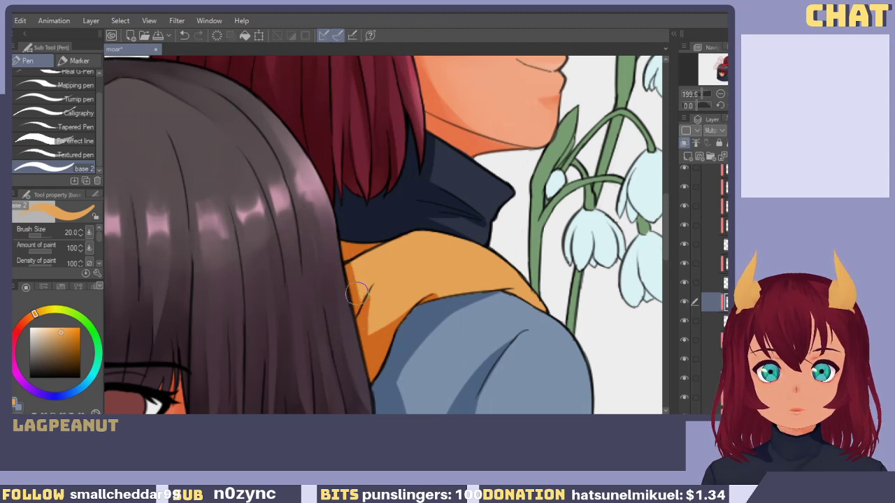
key(ctrl+z)
key(ctrl+y)
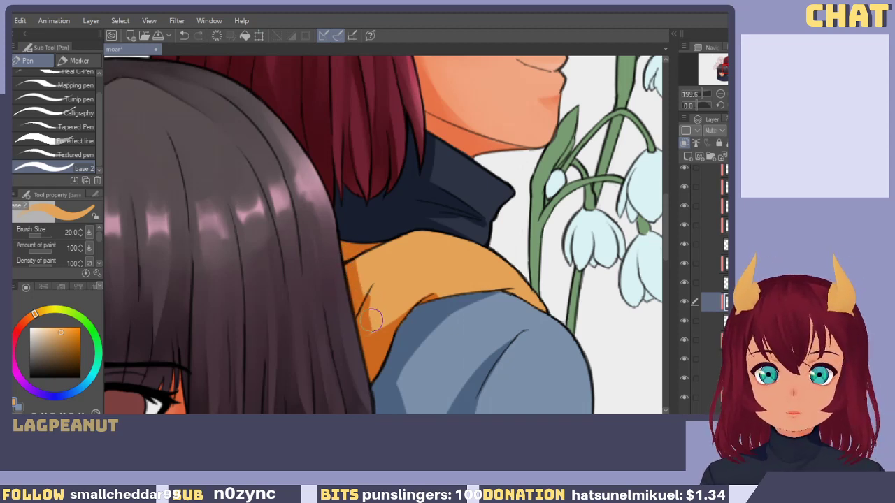
Compare the orange collar with and without the last shadow stroke beside the dark hair.
key(ctrl+z)
key(ctrl+y)
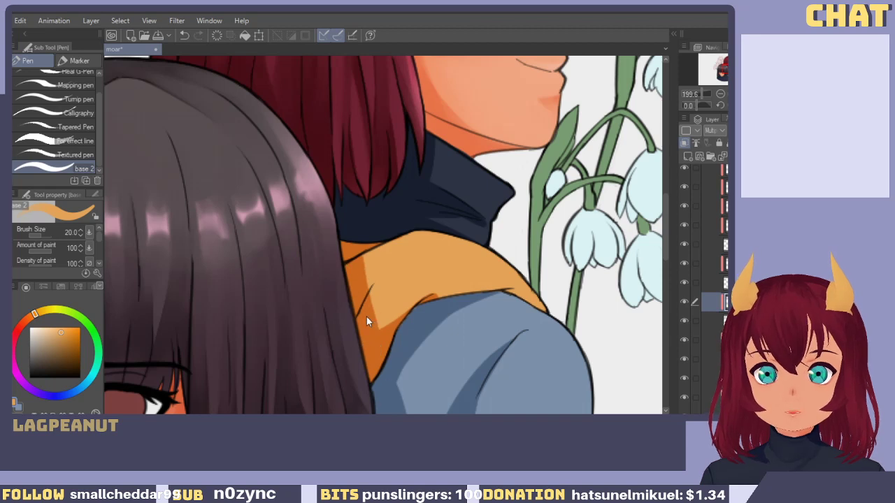
key(ctrl+z)
key(ctrl+y)
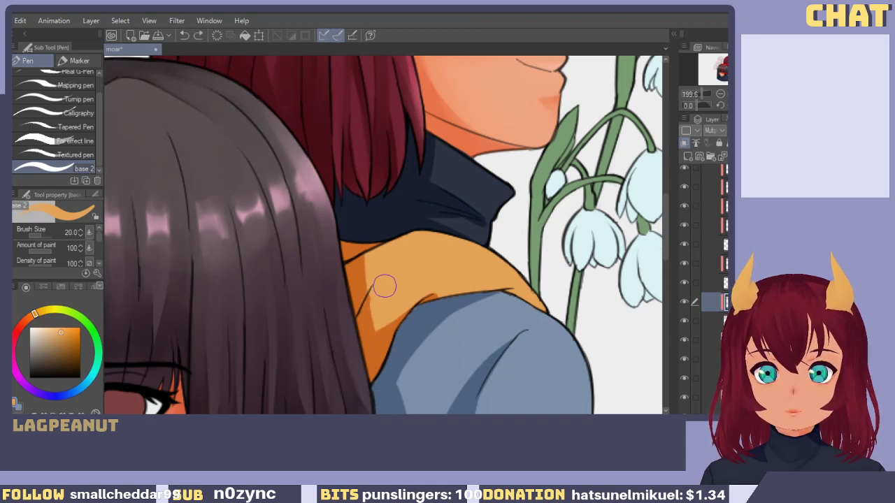
key(ctrl+y)
key(ctrl+z)
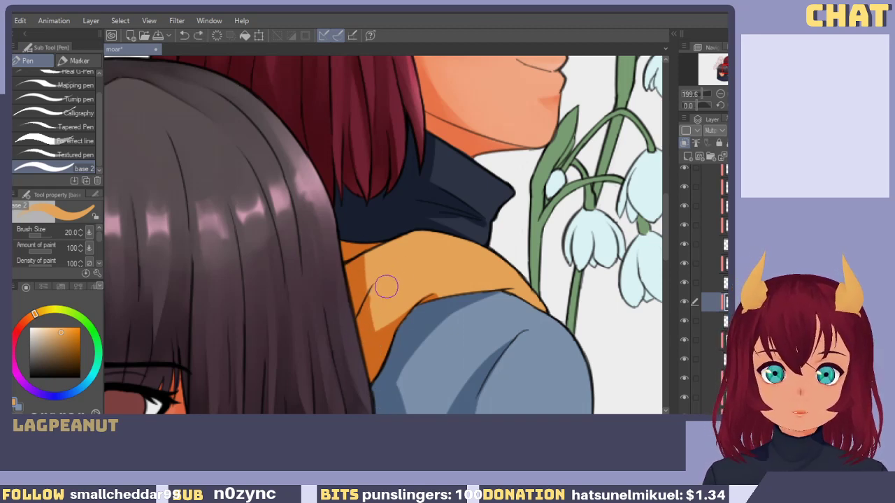
Paint a diagonal fold shadow across the orange collar, running from its upper middle down toward the dark hair.
drag(403, 260, 355, 332)
drag(401, 257, 350, 373)
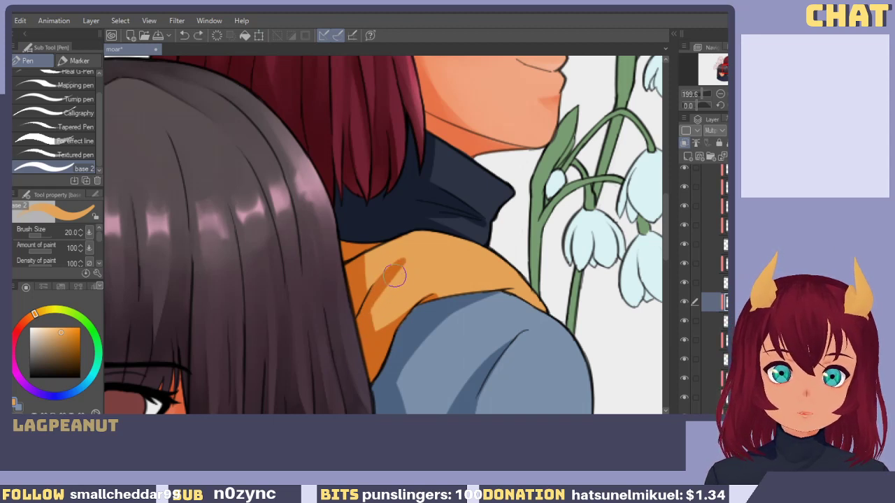
drag(394, 273, 360, 332)
Trim the outer edge of the collar's diagonal fold shadow to a clean taper using the pen with transparent colour.
key(c)
drag(411, 246, 373, 320)
key(ctrl+z)
key(ctrl+z)
drag(411, 251, 378, 321)
key(ctrl+z)
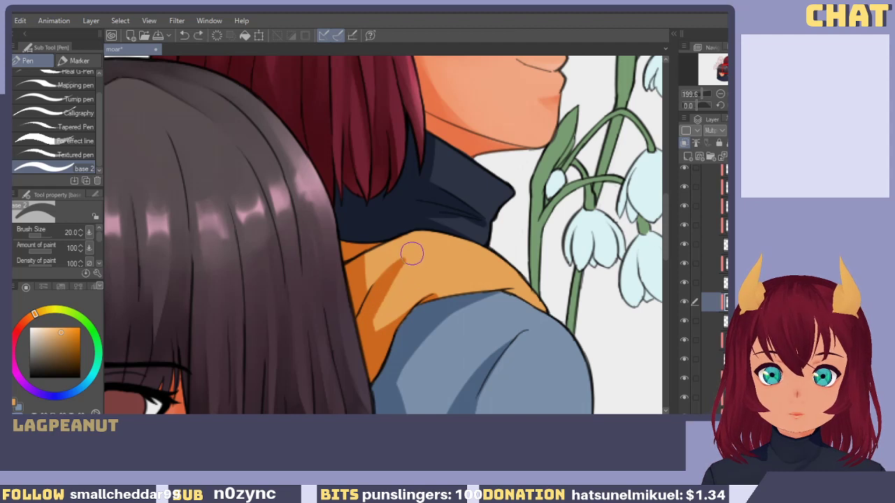
drag(411, 253, 377, 334)
key(ctrl+z)
drag(399, 278, 388, 308)
drag(412, 260, 375, 322)
key(ctrl+z)
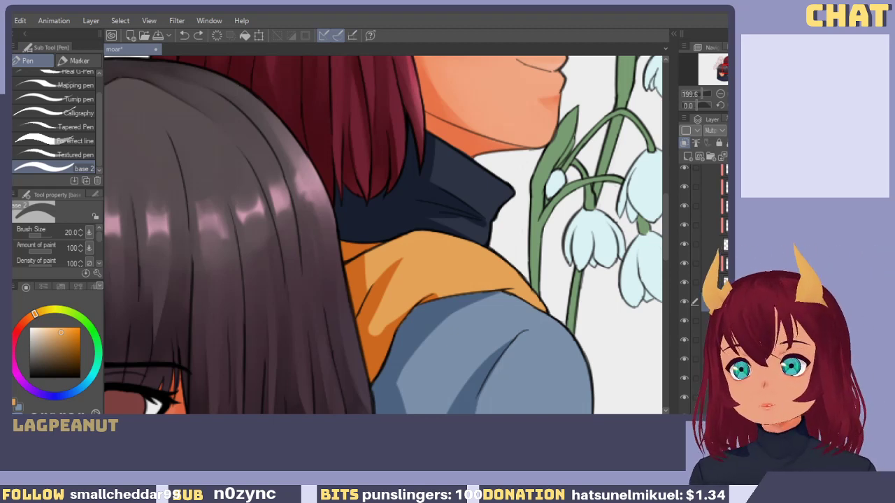
Sample the collar's orange and paint a thin shadow along its lower edge above the blue coat's shoulder.
drag(409, 346, 366, 296)
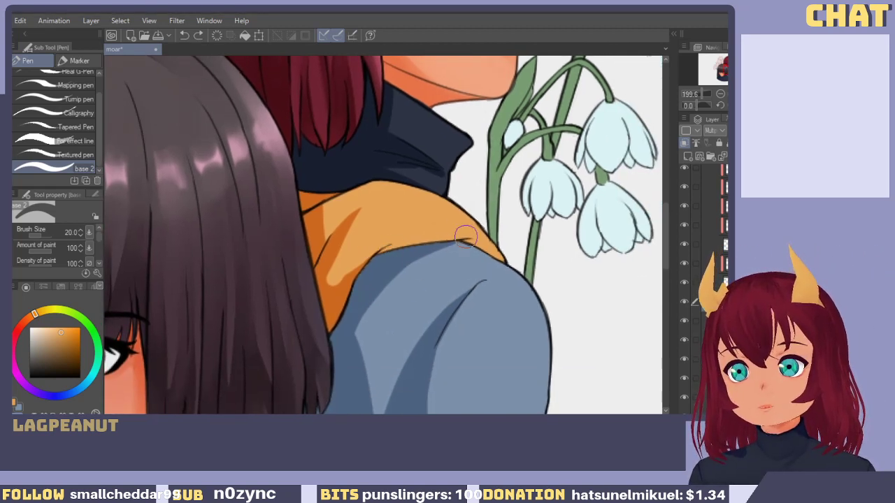
alt+click(397, 249)
mouse_move(379, 259)
mouse_down()
mouse_move(481, 257)
mouse_move(385, 260)
mouse_move(483, 232)
mouse_up()
key(ctrl+z)
key(ctrl+z)
drag(378, 260, 489, 238)
key(ctrl+z)
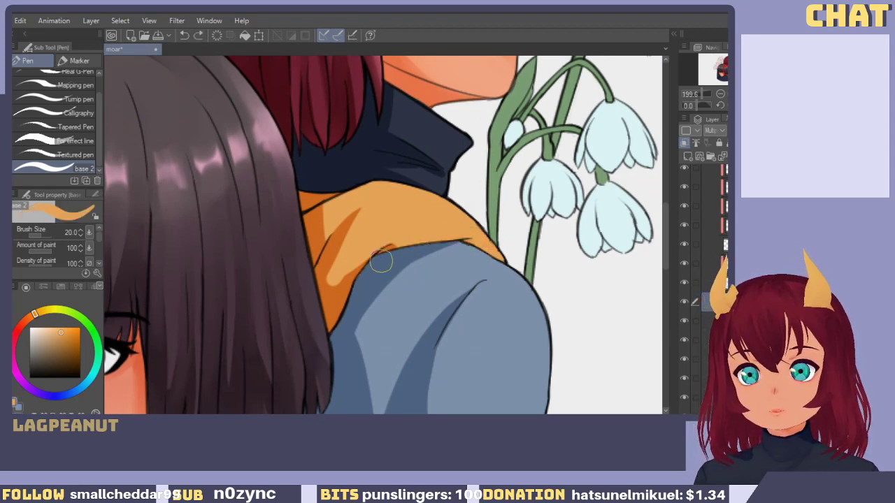
drag(380, 260, 489, 238)
key(ctrl+z)
mouse_move(381, 260)
mouse_down()
mouse_move(471, 239)
mouse_move(478, 245)
mouse_up()
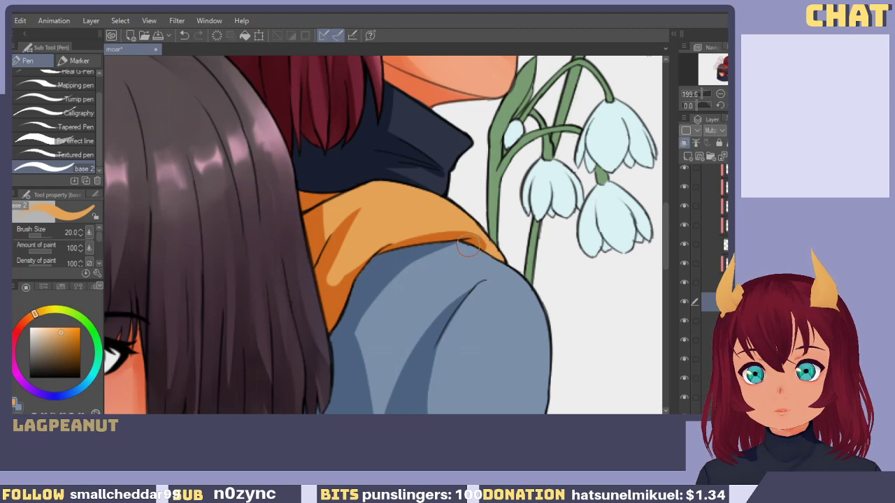
key(c)
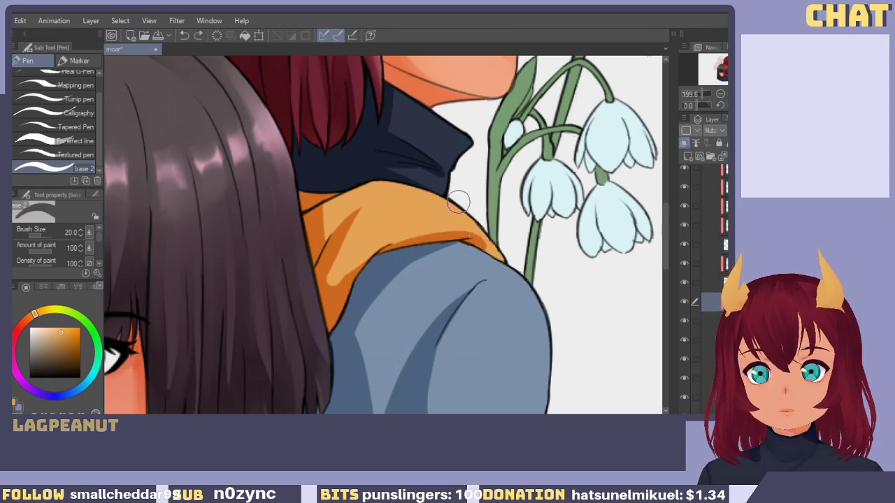
Identify the navy turtleneck's shadow layer by toggling layer visibility and make it the active layer.
drag(444, 255, 460, 174)
mouse_move(409, 301)
mouse_down()
mouse_move(475, 214)
mouse_move(457, 287)
mouse_move(405, 343)
mouse_move(431, 352)
mouse_move(406, 311)
mouse_move(443, 276)
mouse_move(429, 268)
mouse_move(413, 288)
mouse_up()
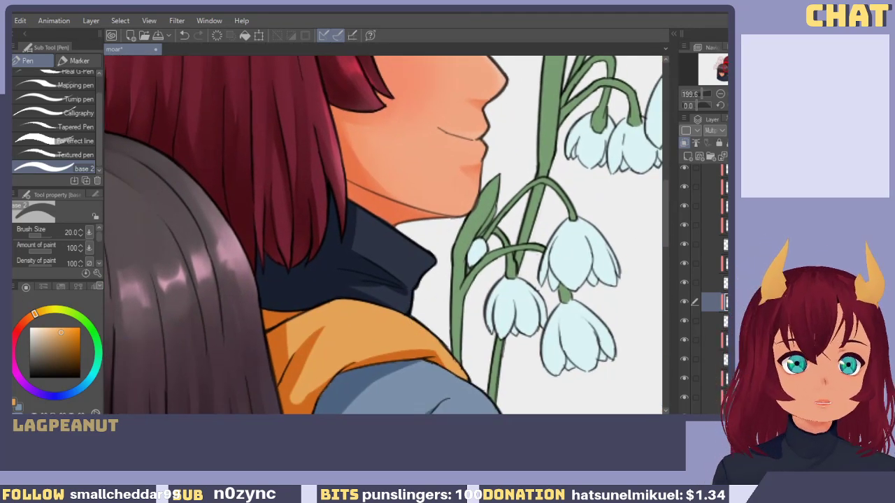
scroll(703, 286, down, 4)
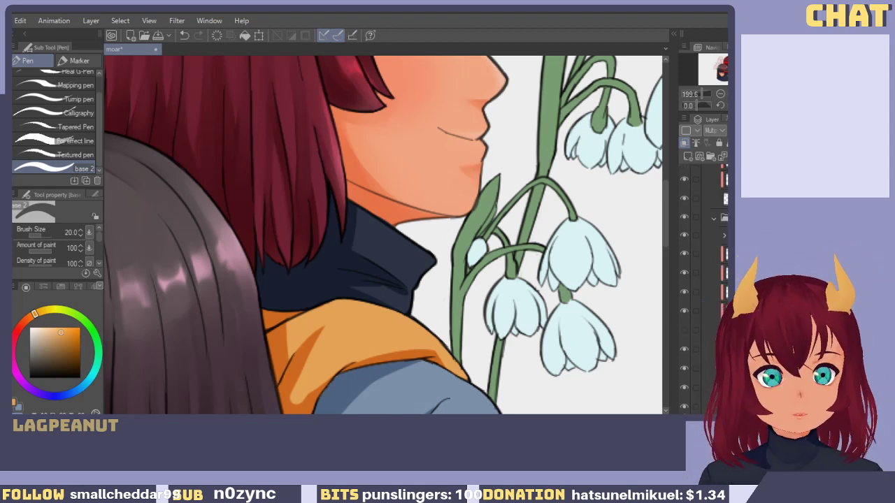
scroll(703, 286, up, 2)
scroll(703, 280, up, 2)
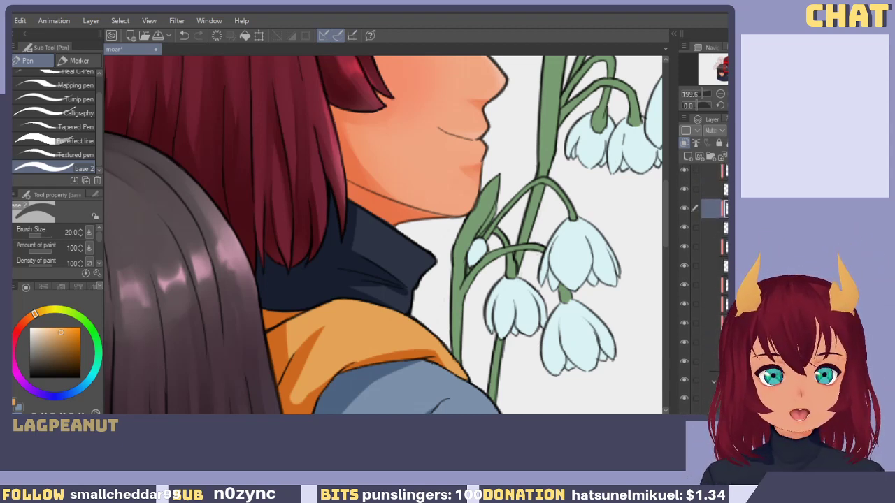
click(709, 257)
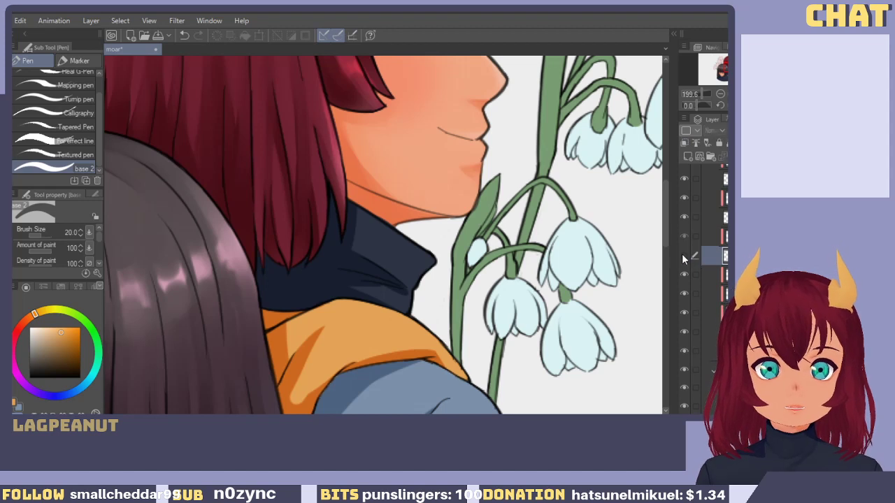
click(684, 255)
click(683, 255)
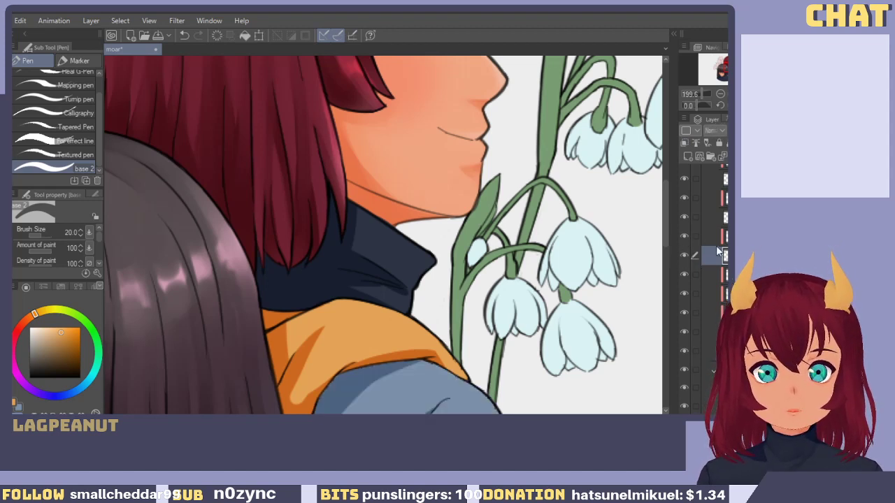
scroll(711, 223, up, 1)
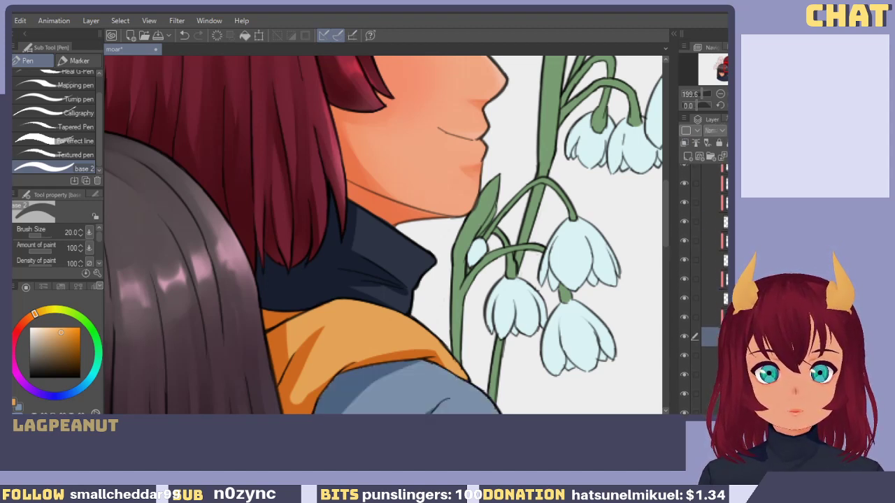
click(711, 241)
click(684, 241)
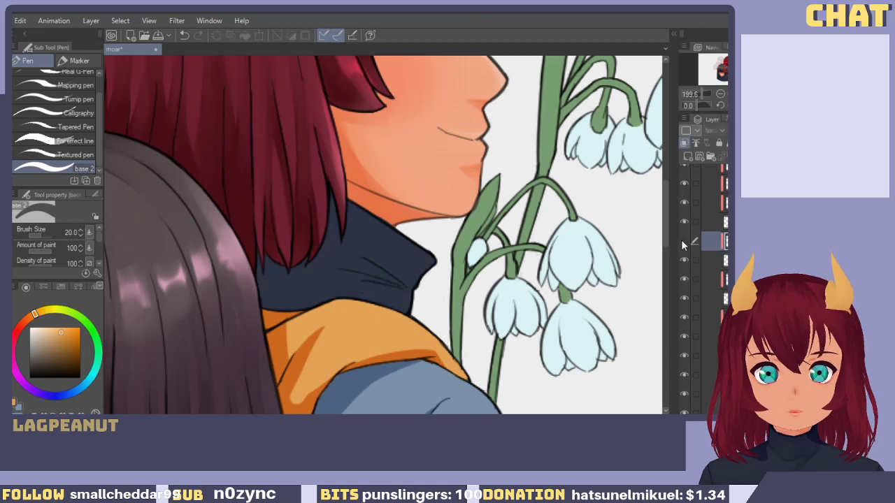
click(682, 240)
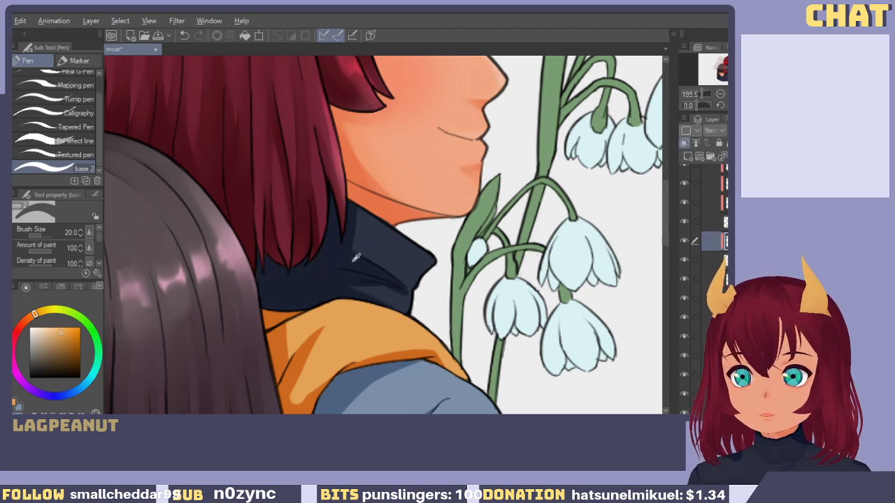
Sample the turtleneck's navy and soften the shadow beside the red hair with the Transparent watercolor brush.
alt+click(377, 248)
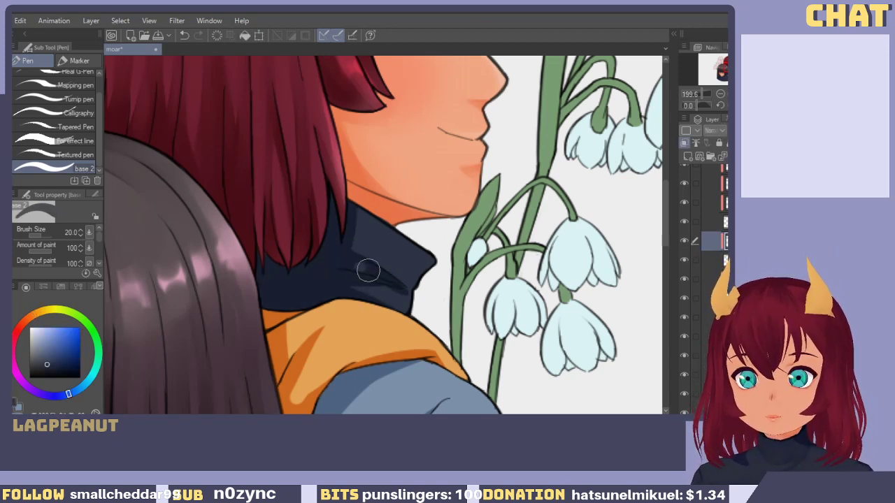
key(b)
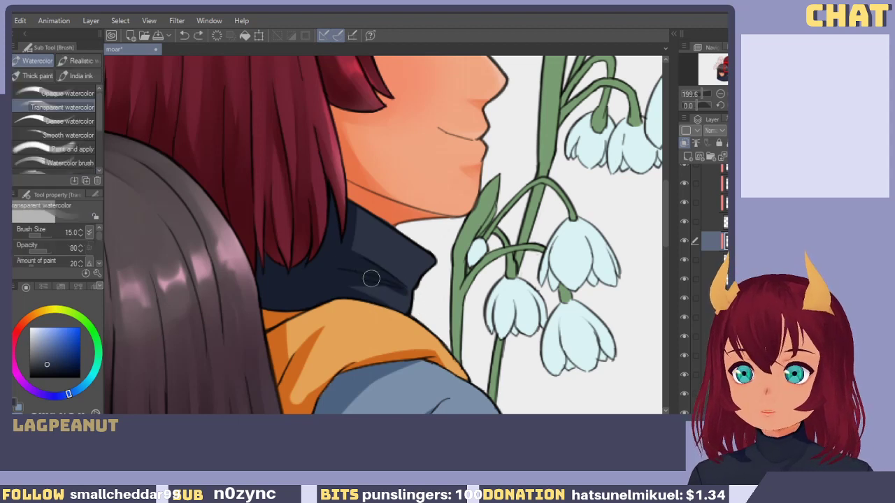
drag(382, 275, 402, 287)
key(ctrl+z)
key(ctrl+z)
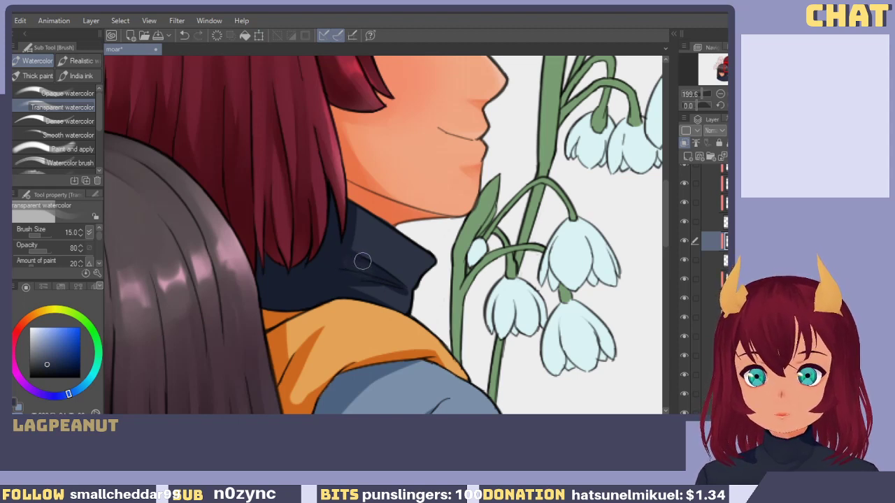
drag(361, 256, 371, 268)
key(ctrl+z)
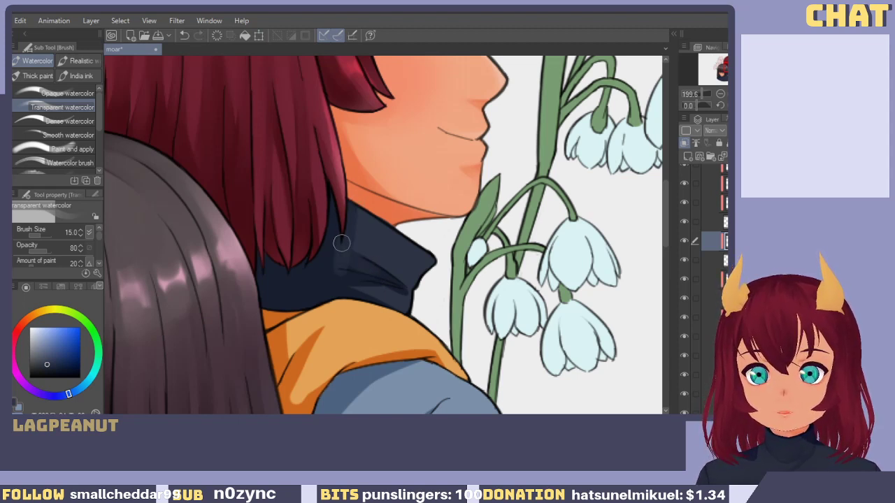
drag(350, 208, 345, 254)
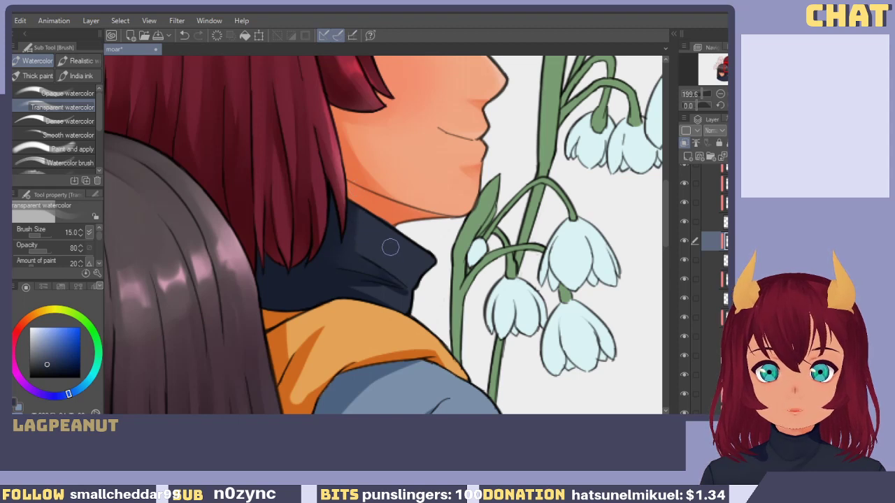
Try further soft watercolor strokes on the turtleneck's front edge and beside the red hair, and undo them.
drag(414, 286, 408, 302)
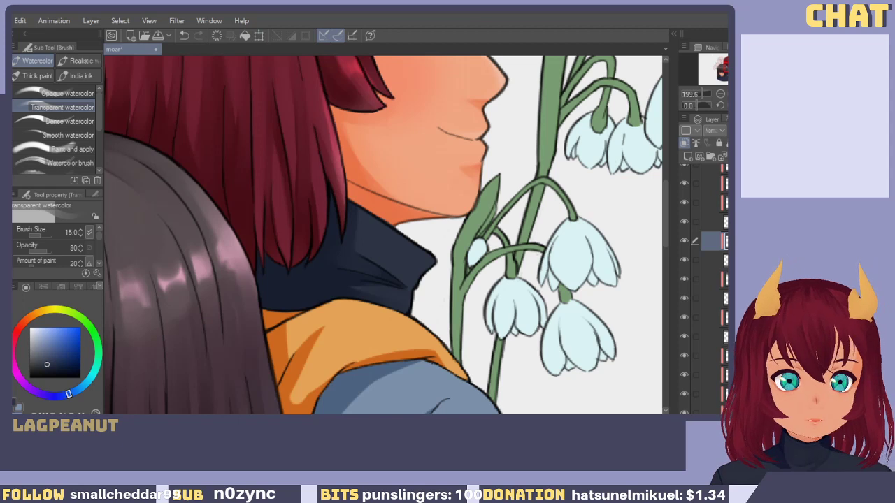
key(ctrl+z)
drag(370, 334, 385, 352)
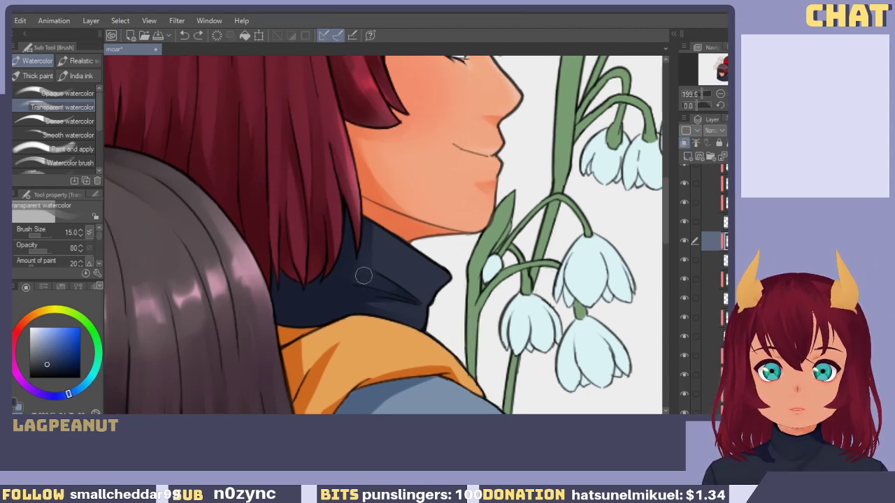
drag(367, 223, 360, 282)
key(ctrl+z)
drag(362, 218, 360, 276)
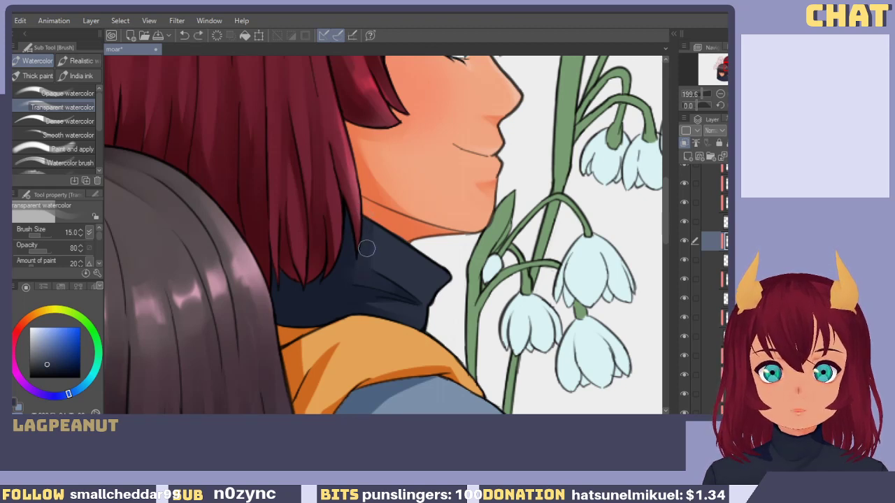
key(bracketright)
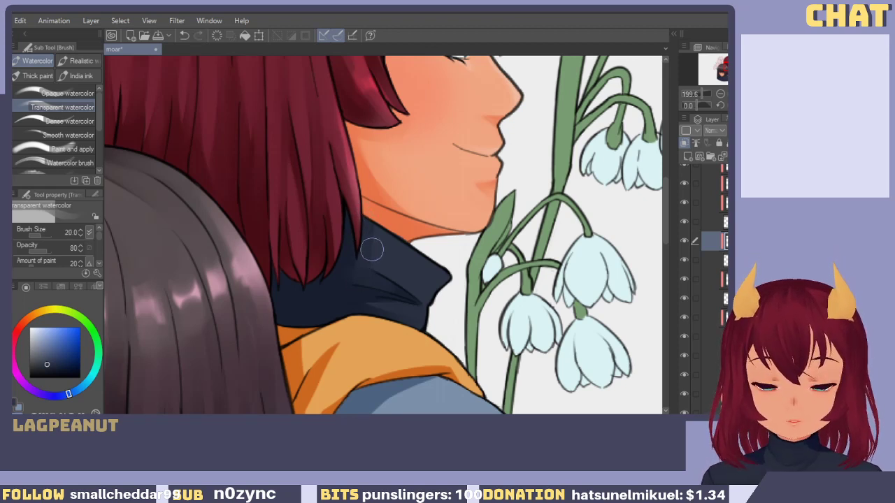
key(ctrl+z)
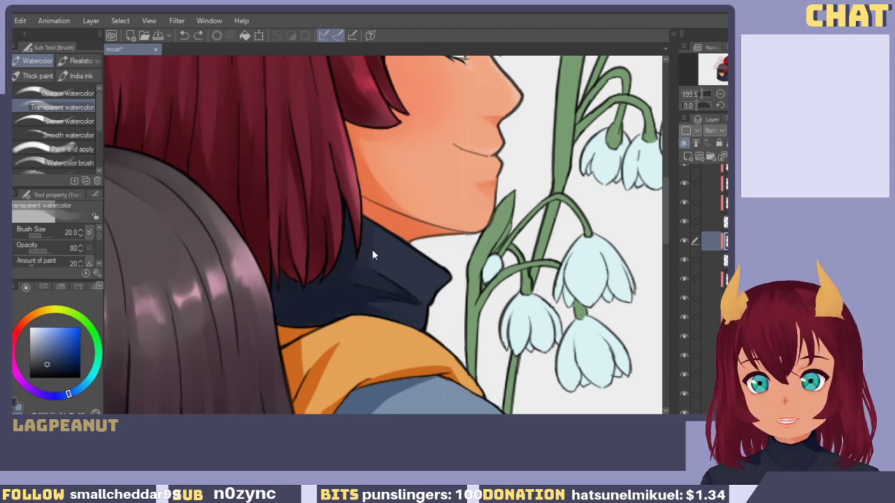
Set the watercolor brush size to 17 and repaint the soft shadow on the turtleneck beside the red hair tips.
key(bracketleft)
key(bracketleft)
key(bracketleft)
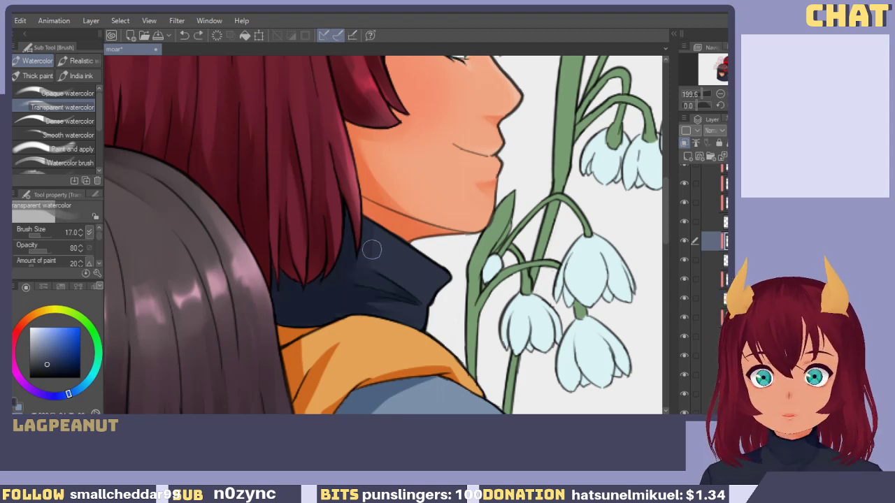
drag(370, 251, 345, 262)
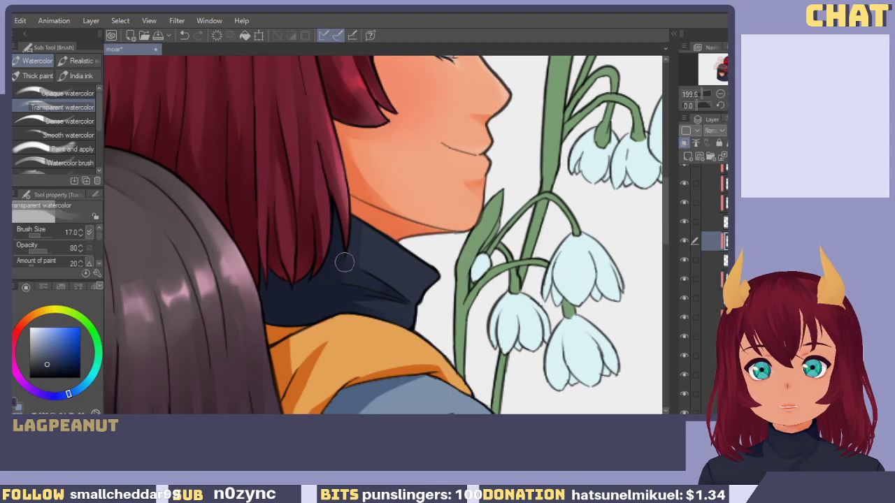
key(ctrl+z)
key(ctrl+z)
drag(353, 217, 344, 267)
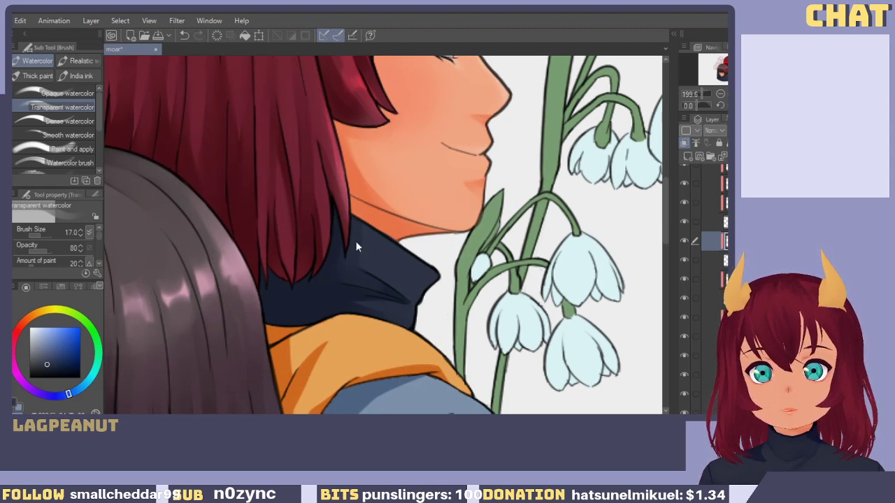
key(ctrl+z)
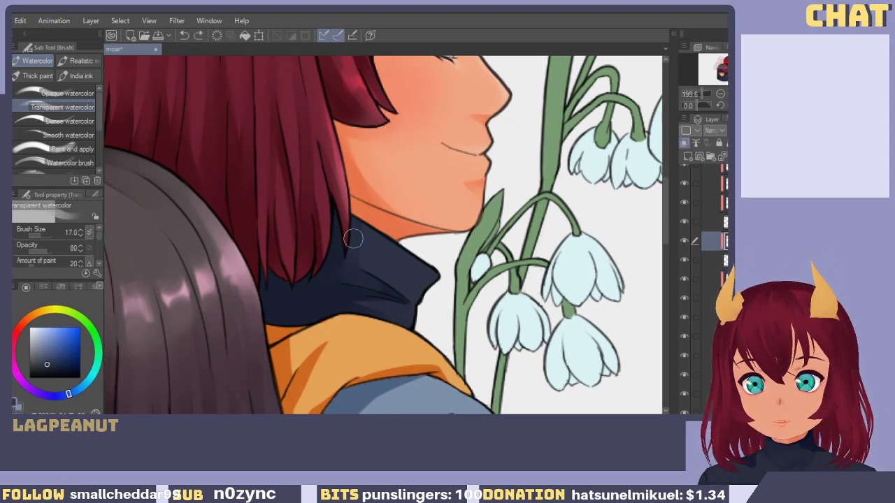
drag(354, 218, 346, 267)
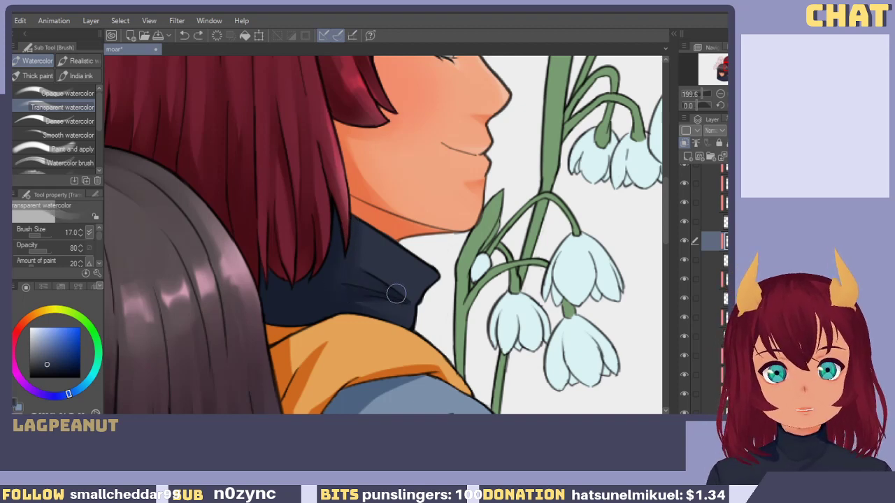
drag(359, 285, 370, 258)
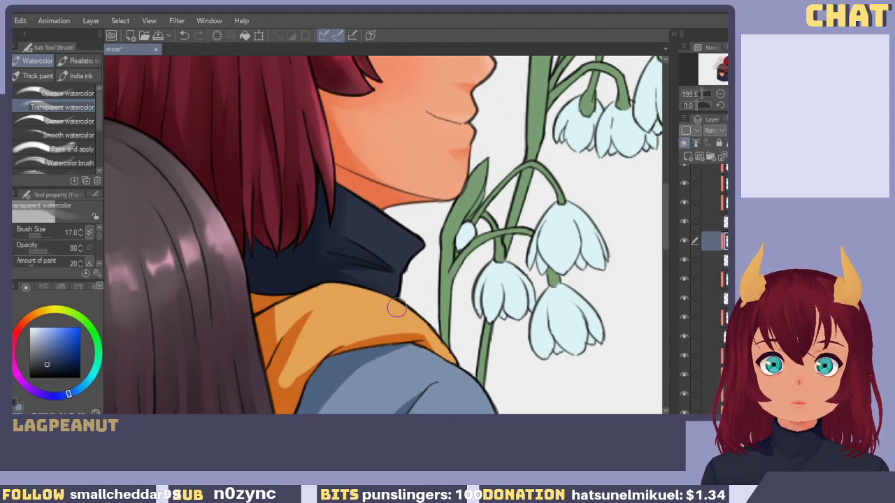
mouse_move(365, 381)
mouse_down()
mouse_move(354, 236)
mouse_move(326, 258)
mouse_move(348, 381)
mouse_up()
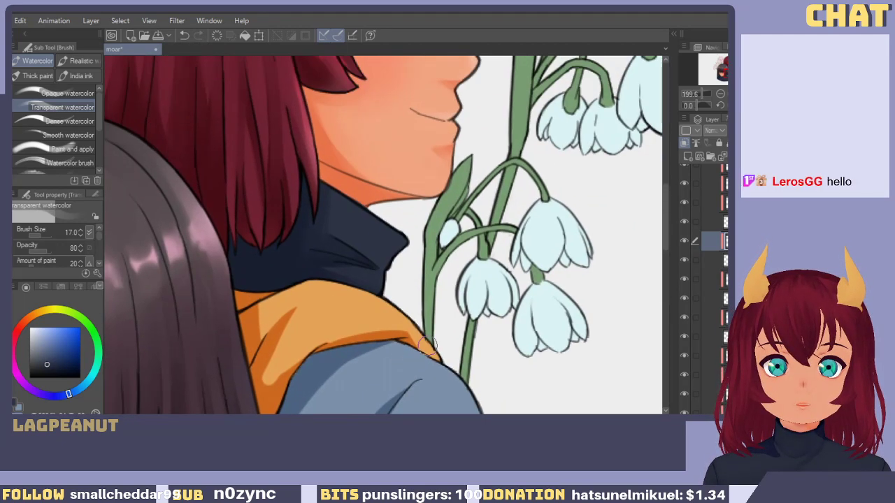
Clip the turtleneck's highlight layer to the layer below and choose a pale blue colour for the highlights.
click(685, 143)
drag(376, 276, 393, 292)
key(x)
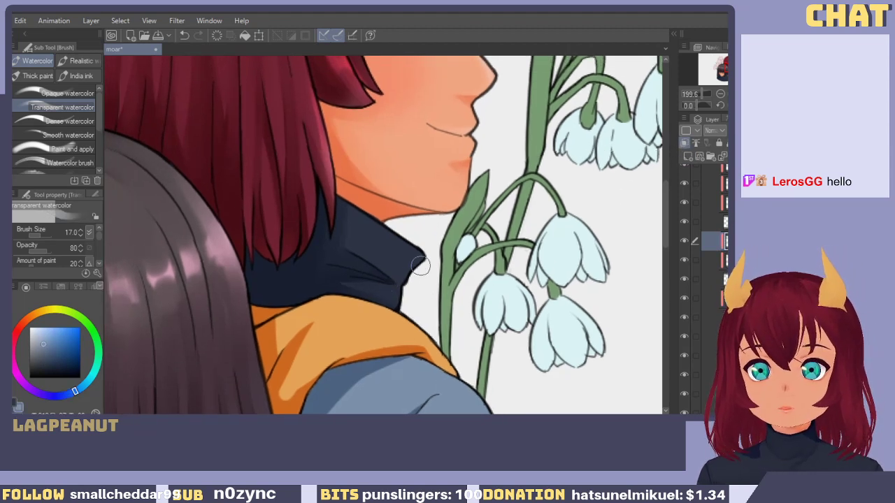
alt+click(397, 241)
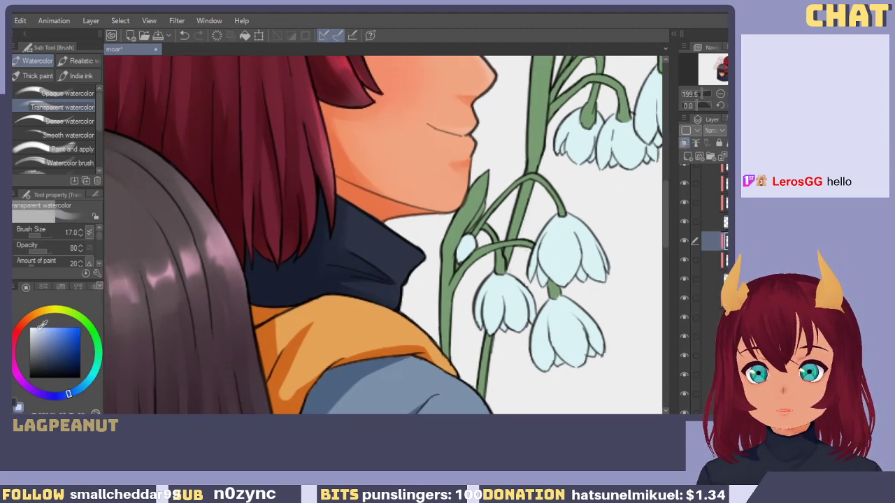
Try pale highlight strokes on the turtleneck's front edge and fold with the base 2 pen at size 12, and undo them.
key(p)
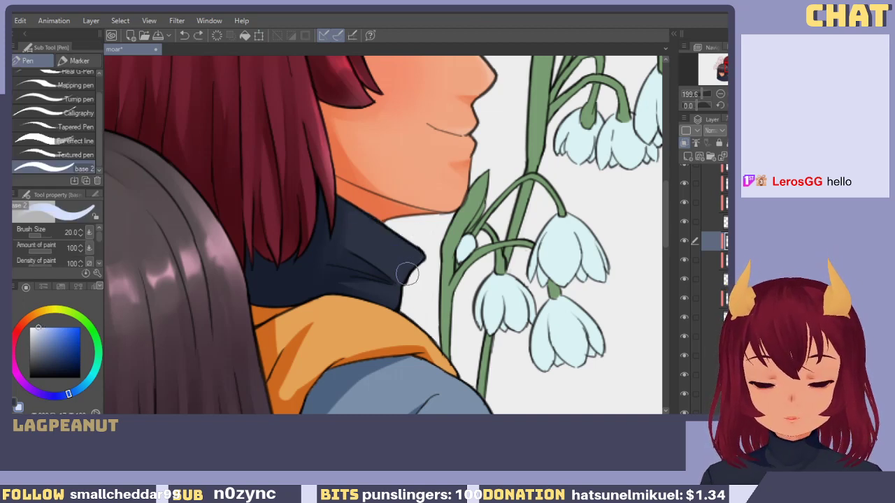
key(bracketleft)
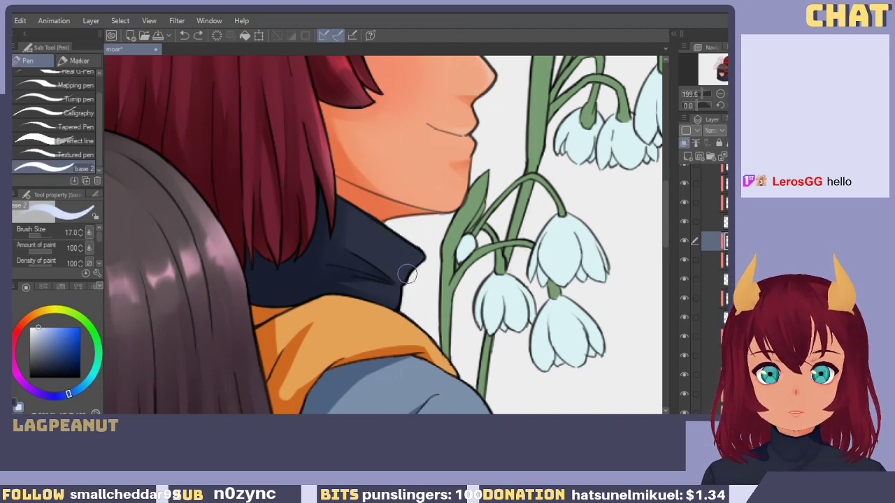
key(bracketleft)
key(bracketleft)
key(bracketleft)
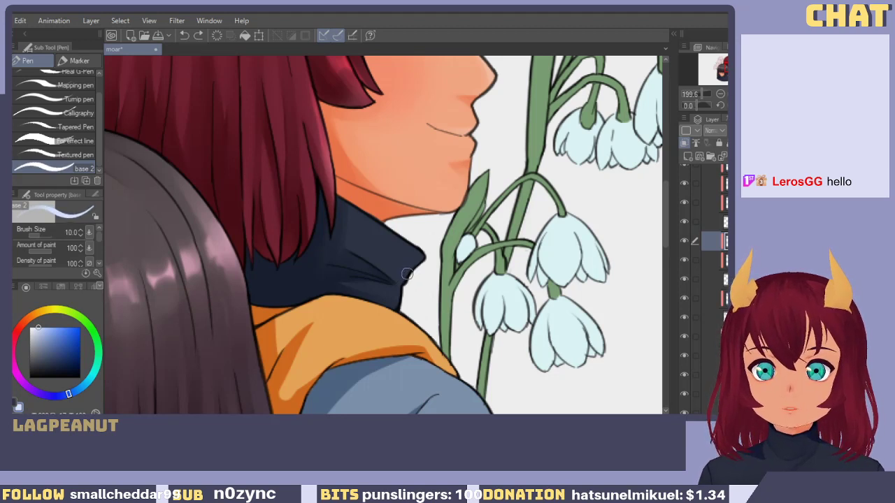
key(bracketright)
drag(390, 235, 422, 258)
key(ctrl+z)
drag(350, 242, 399, 290)
key(ctrl+z)
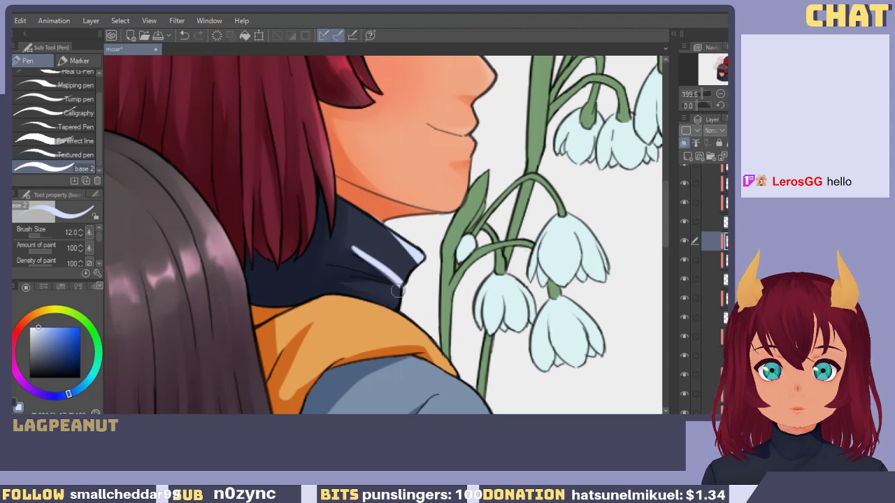
key(ctrl+z)
key(ctrl+z)
Paint a thin pale highlight along the turtleneck's front fold with the Transparent watercolor brush at size 10.
key(b)
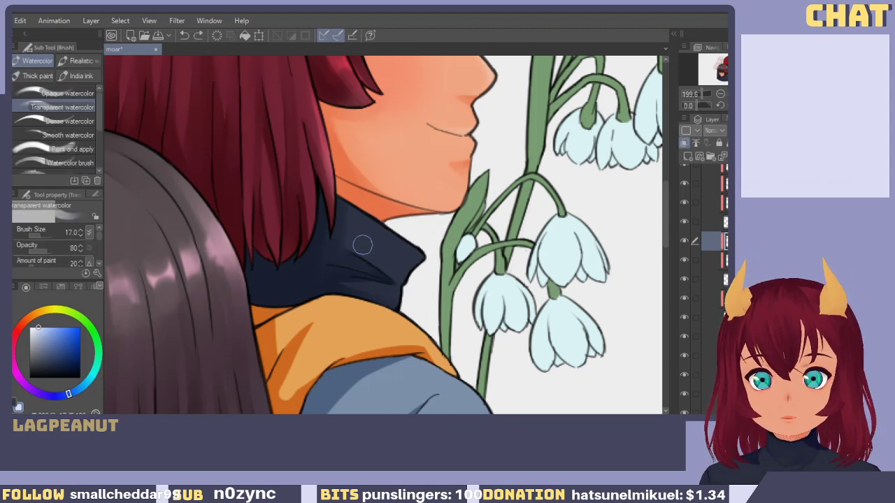
mouse_move(362, 244)
mouse_down()
mouse_move(404, 277)
mouse_move(393, 278)
mouse_up()
key(ctrl+z)
key(ctrl+z)
key(bracketleft)
key(bracketleft)
key(bracketleft)
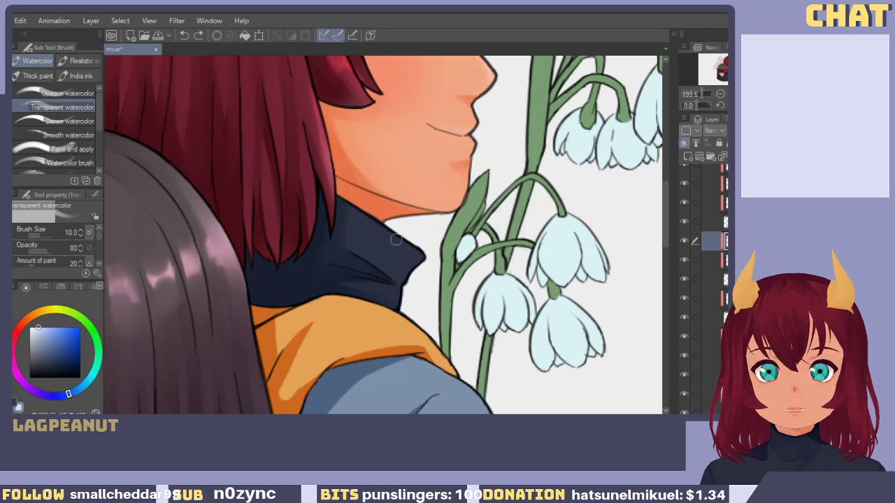
drag(349, 246, 384, 277)
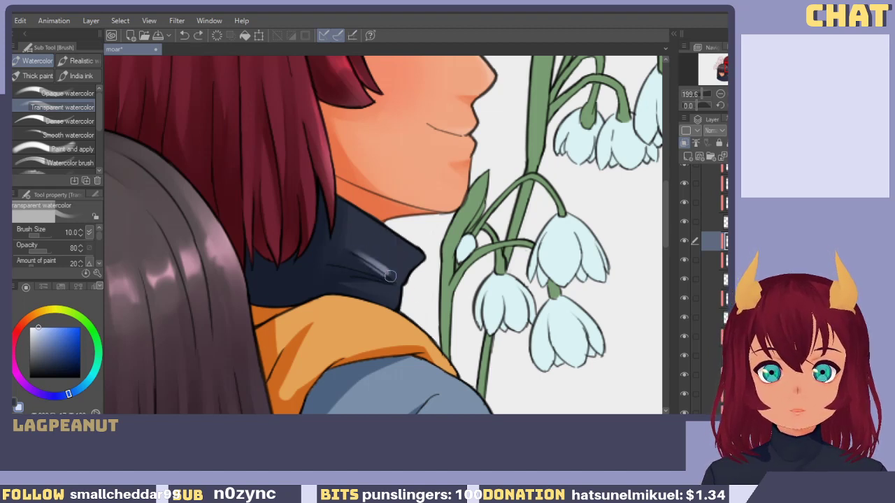
drag(354, 250, 397, 282)
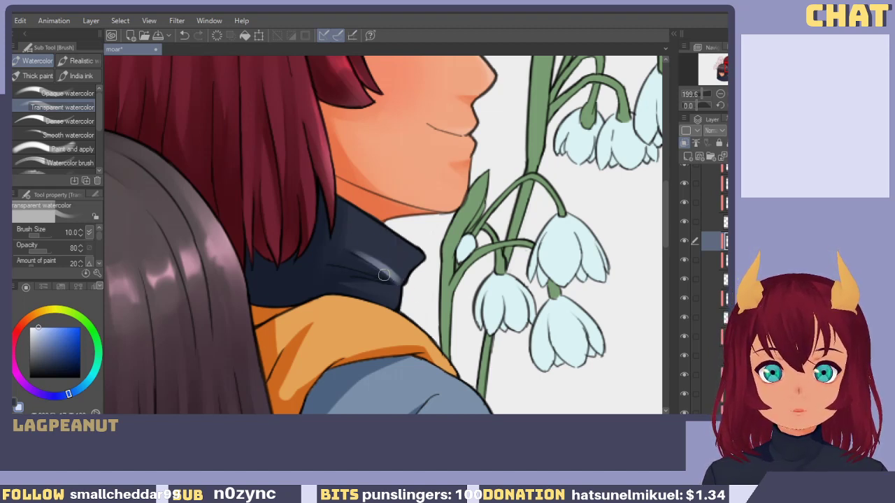
key(ctrl+z)
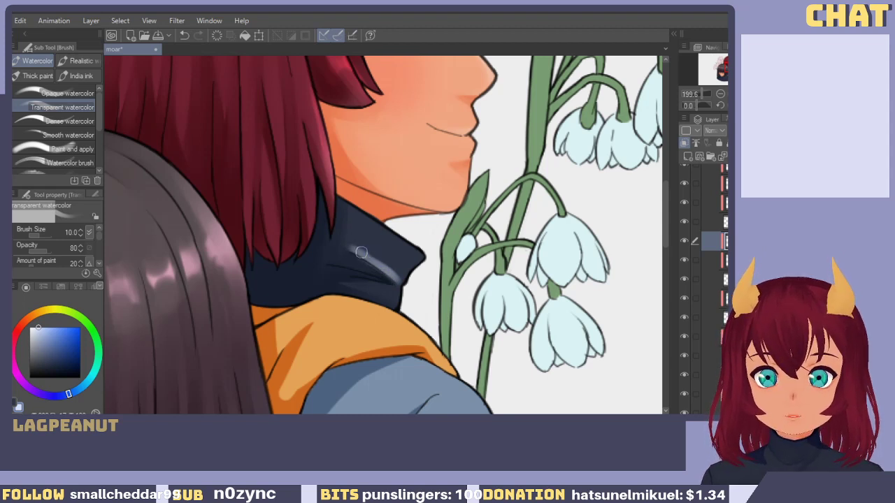
mouse_move(361, 252)
mouse_down()
mouse_move(349, 229)
mouse_move(363, 249)
mouse_up()
Soften the turtleneck's fold highlight by erasing its edges with transparent colour at brush size 17.
key(bracketright)
key(bracketright)
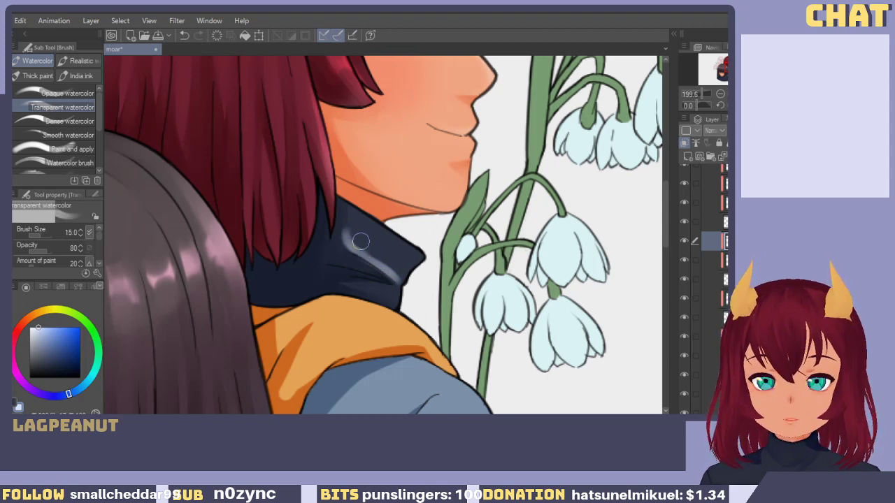
key(c)
drag(372, 249, 410, 278)
key(ctrl+z)
drag(376, 247, 422, 299)
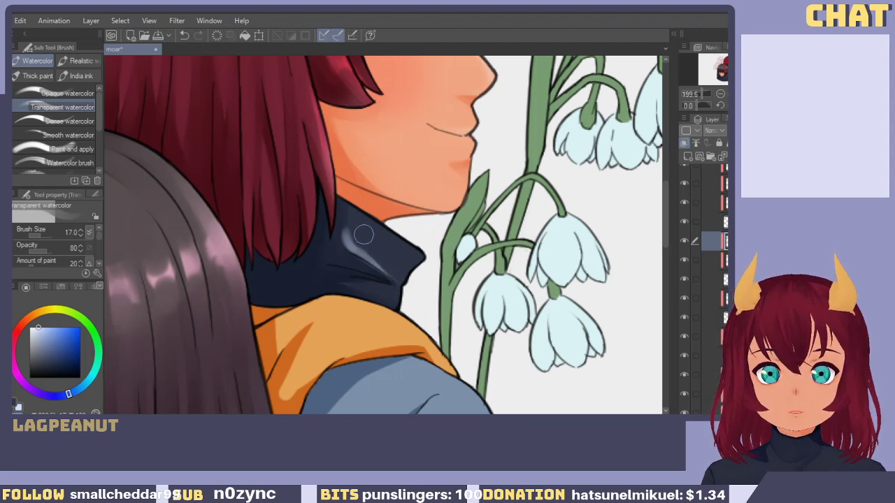
drag(357, 244, 412, 290)
key(ctrl+z)
drag(355, 227, 409, 270)
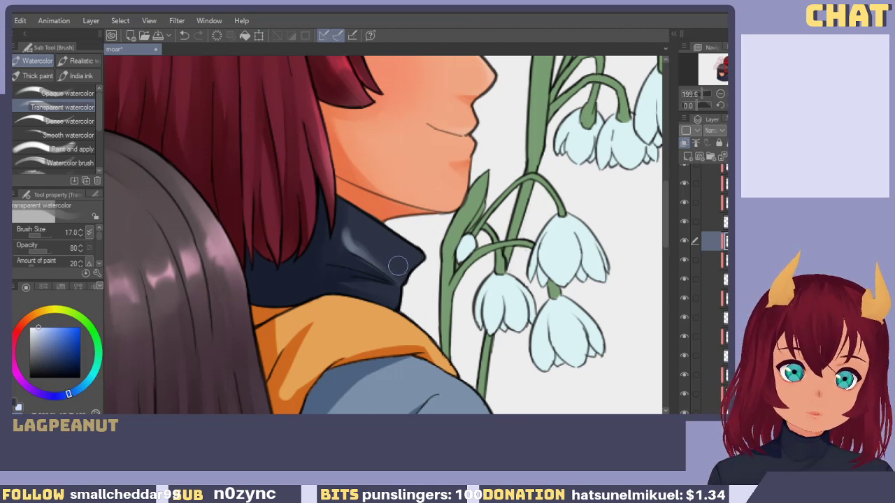
key(ctrl+z)
drag(352, 239, 351, 211)
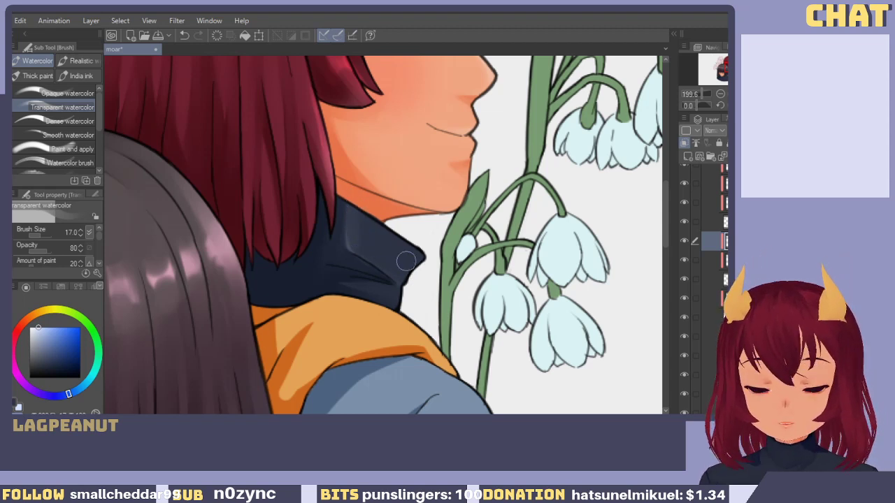
Paint a soft pale highlight on the turtleneck's pointed front tip.
mouse_move(386, 227)
mouse_down()
mouse_move(419, 253)
mouse_move(413, 257)
mouse_move(418, 246)
mouse_move(418, 279)
mouse_move(393, 240)
mouse_move(395, 265)
mouse_up()
key(ctrl+z)
key(c)
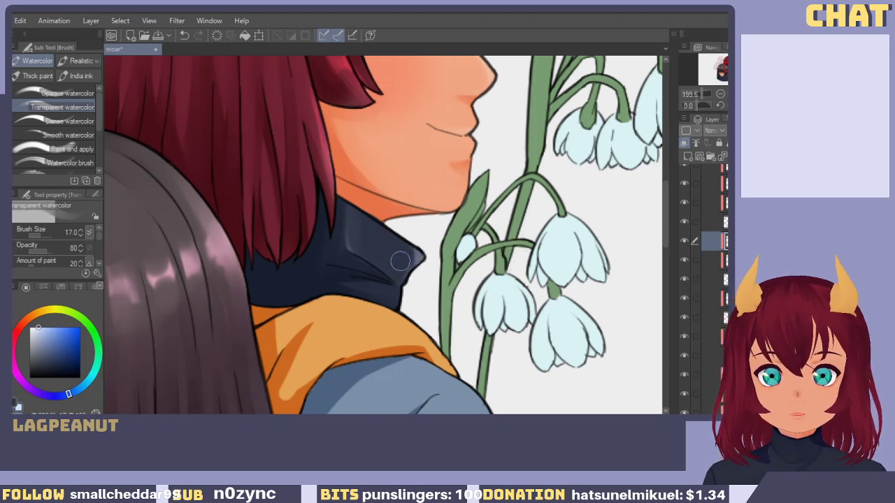
key(ctrl+z)
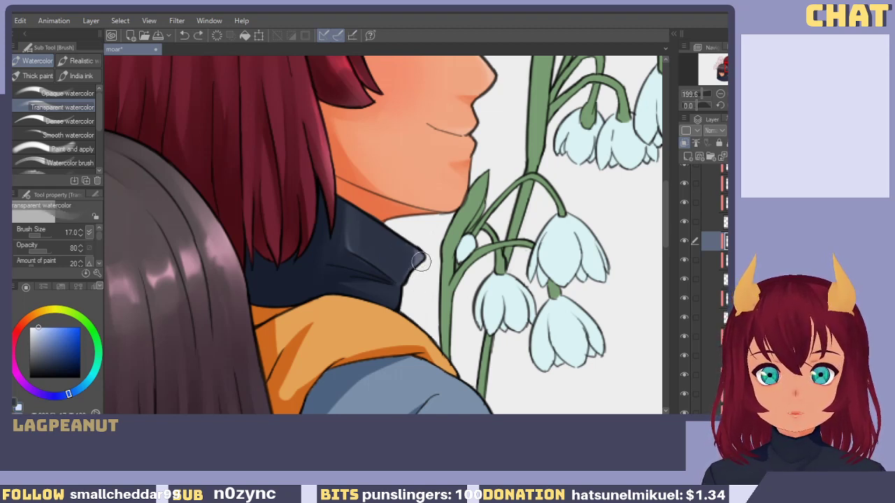
mouse_move(420, 251)
mouse_down()
mouse_move(393, 228)
mouse_move(395, 277)
mouse_move(403, 259)
mouse_move(419, 274)
mouse_up()
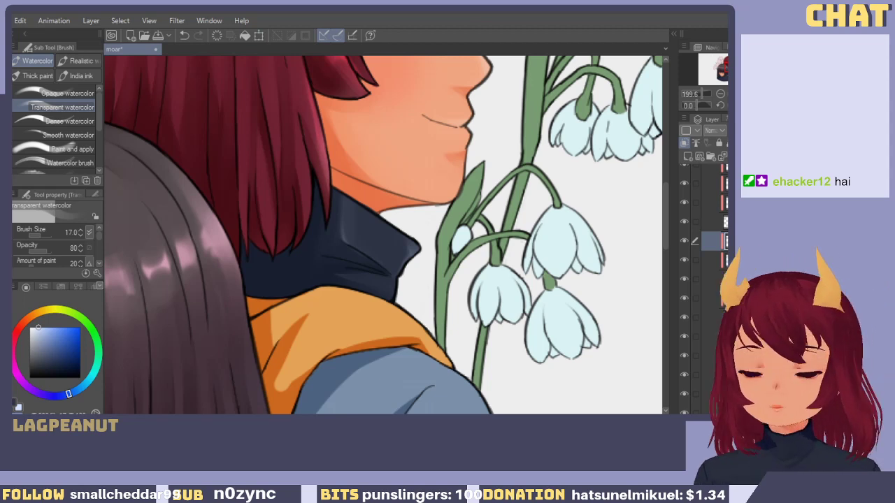
mouse_move(393, 322)
mouse_down()
mouse_move(386, 201)
mouse_move(405, 295)
mouse_up()
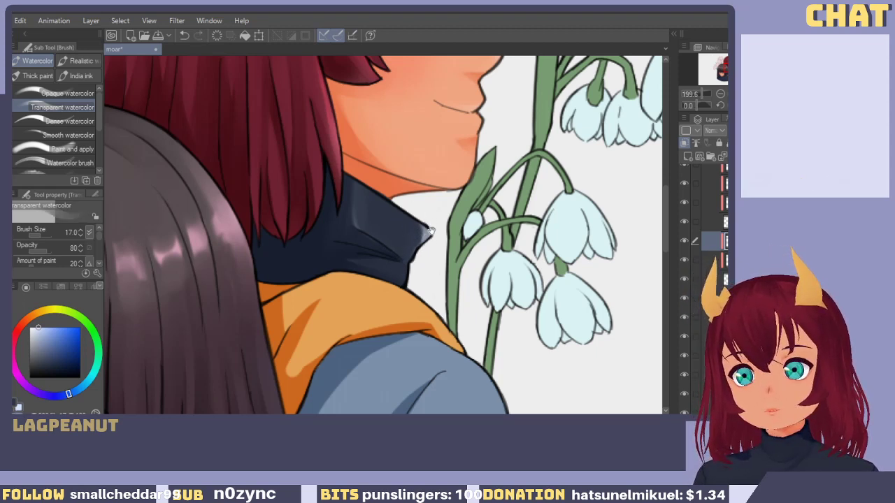
drag(410, 240, 405, 293)
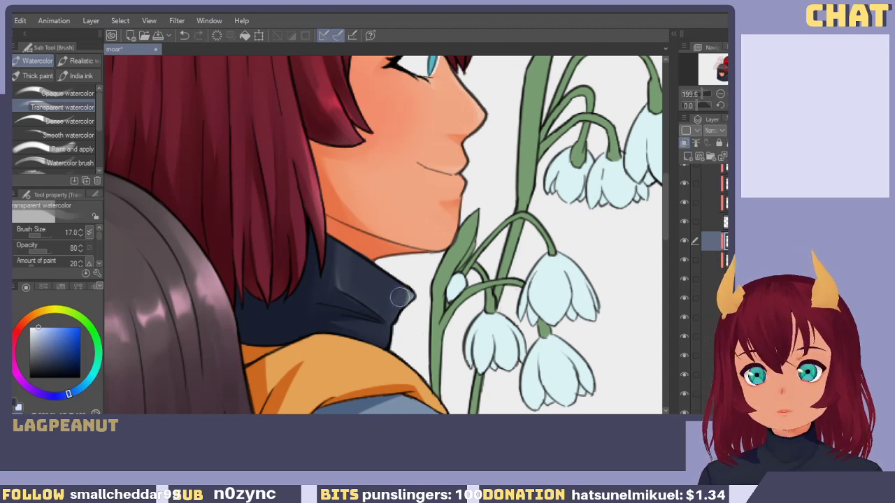
drag(388, 328, 411, 273)
Find the orange collar's shadow layer, clip a highlight layer above it and choose a pale orange colour.
scroll(411, 272, down, 5)
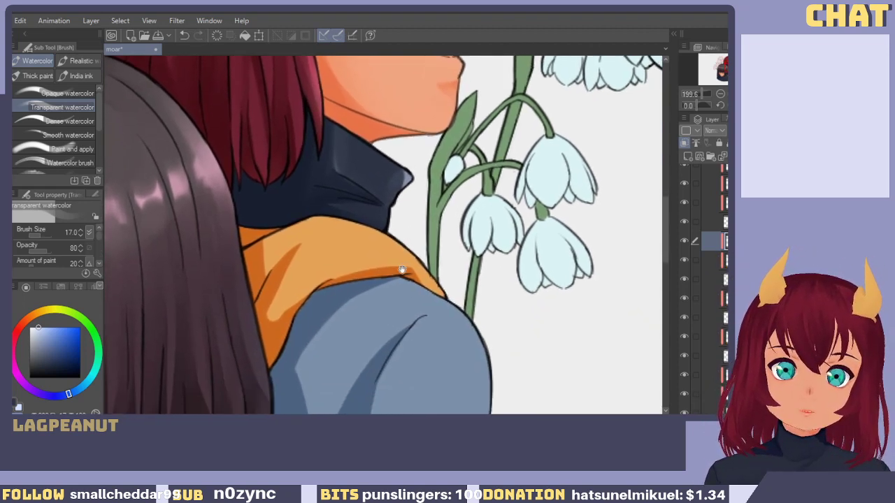
click(686, 299)
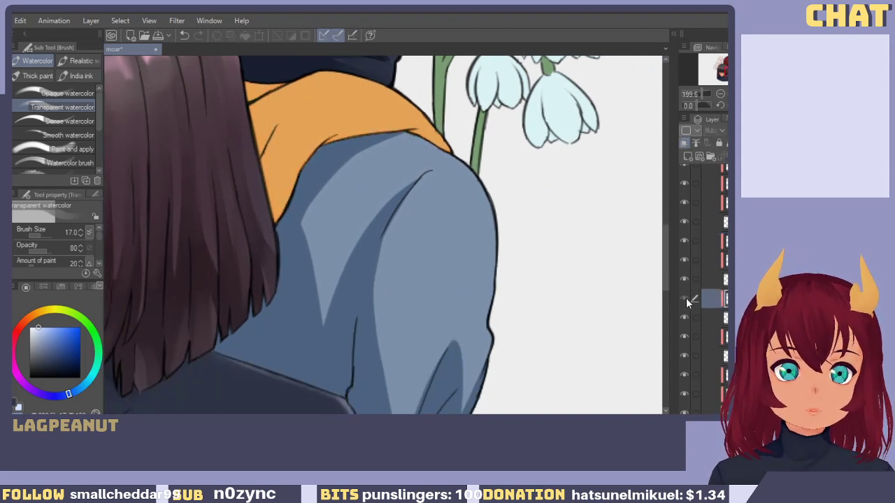
click(684, 143)
drag(395, 274, 423, 400)
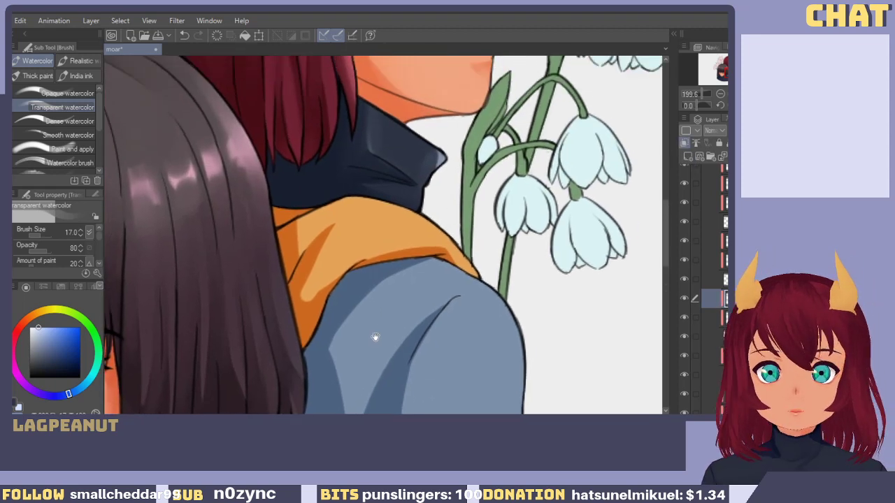
key(x)
alt+click(378, 221)
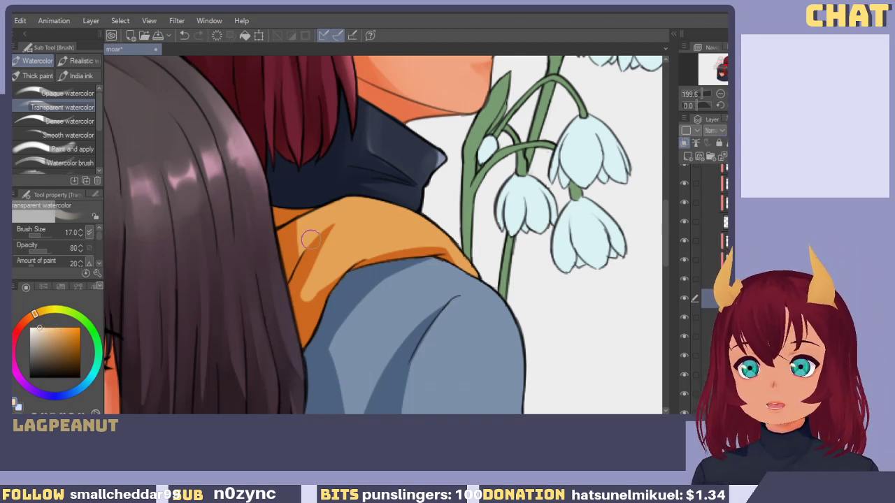
Try pale highlight strokes along the orange collar's upper edge and undo them.
key(ctrl+z)
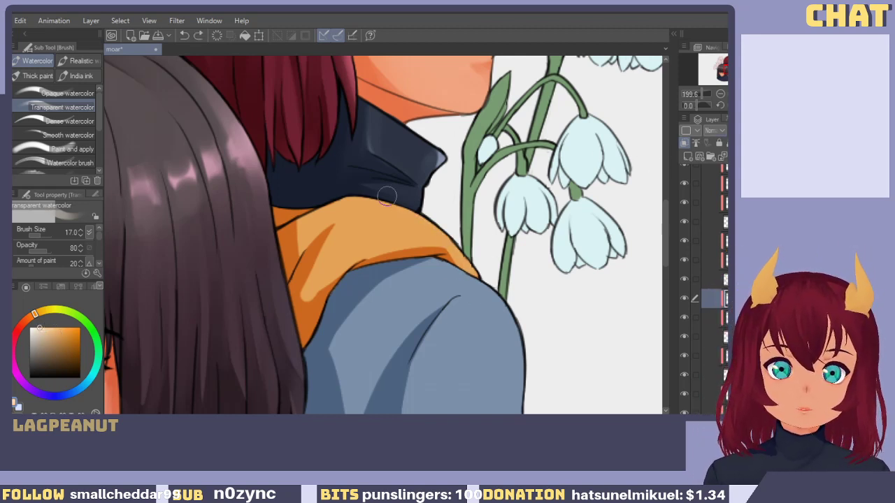
drag(388, 198, 468, 271)
key(ctrl+z)
mouse_move(408, 214)
mouse_down()
mouse_move(465, 259)
mouse_move(465, 293)
mouse_up()
key(ctrl+z)
Make the orange collar's Multiply shadow layer active and sample the collar's light orange.
click(712, 318)
key(x)
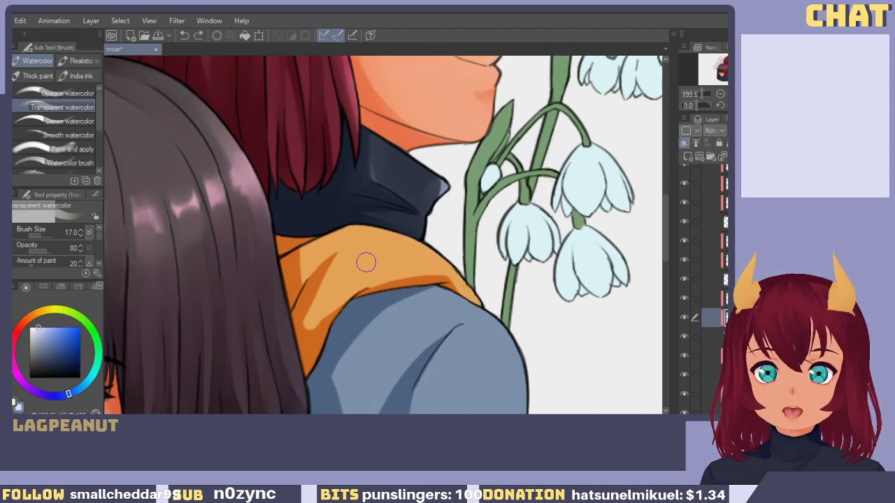
alt+click(327, 288)
Try softening the shadow on the orange collar's inner fold with watercolor strokes, and undo them.
drag(300, 306, 350, 240)
key(ctrl+z)
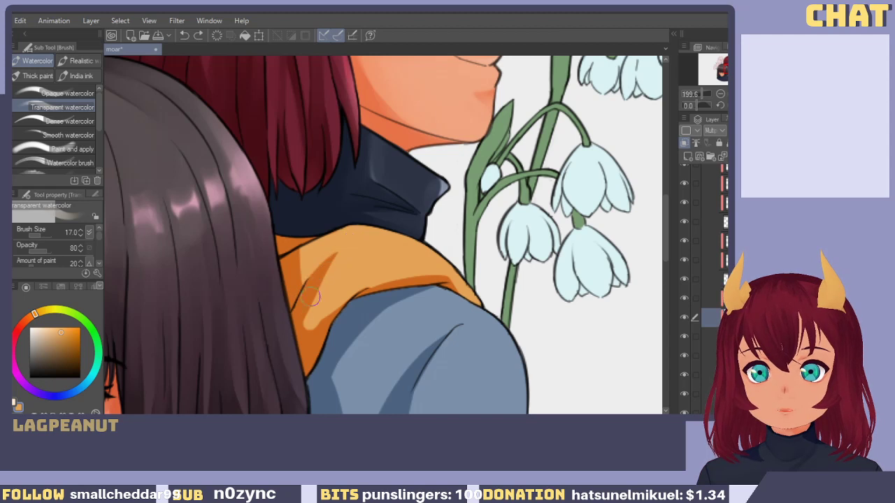
mouse_move(314, 298)
mouse_down()
mouse_move(340, 251)
mouse_move(307, 301)
mouse_move(339, 252)
mouse_move(326, 285)
mouse_up()
key(ctrl+z)
key(ctrl+z)
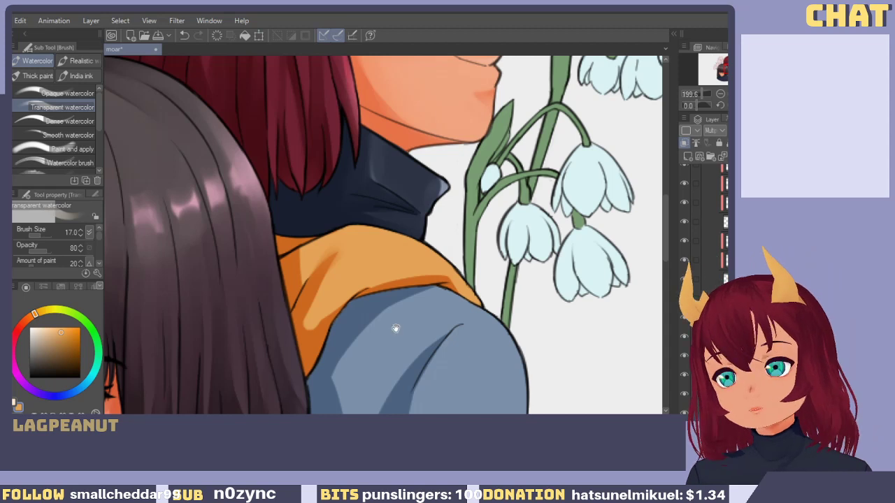
Soften the orange collar's inner fold shadow with light orange watercolor strokes at brush size 17.
drag(396, 328, 388, 321)
drag(319, 273, 341, 246)
key(ctrl+z)
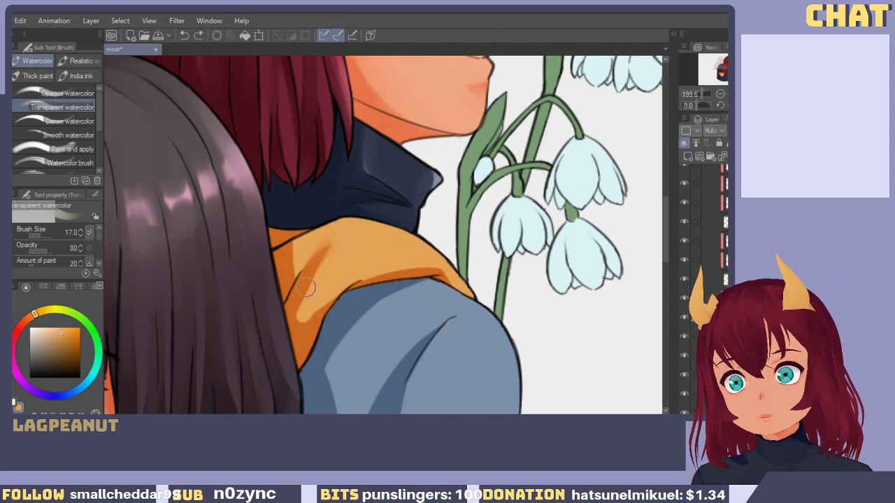
mouse_move(310, 288)
mouse_down()
mouse_move(321, 252)
mouse_move(331, 247)
mouse_move(309, 281)
mouse_move(345, 237)
mouse_move(318, 285)
mouse_up()
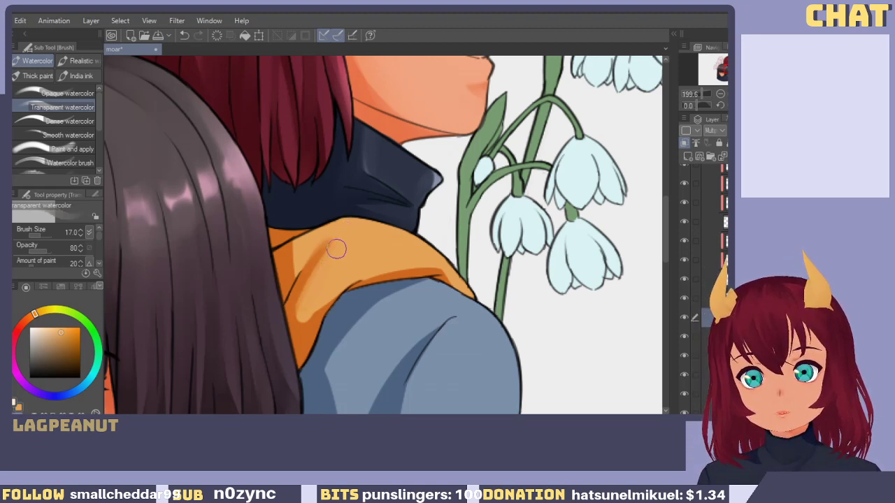
mouse_move(336, 250)
mouse_down()
mouse_move(315, 296)
mouse_move(345, 237)
mouse_move(302, 254)
mouse_move(347, 212)
mouse_move(308, 252)
mouse_move(365, 210)
mouse_up()
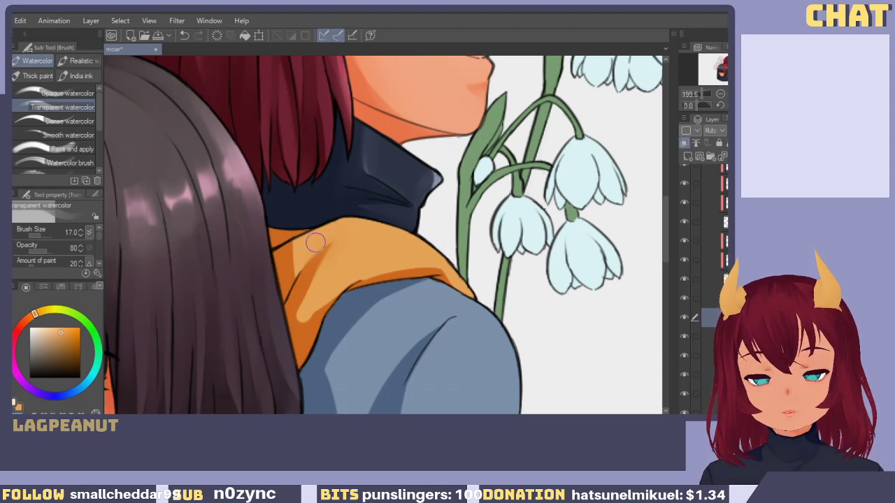
mouse_move(316, 242)
mouse_down()
mouse_move(374, 212)
mouse_move(360, 232)
mouse_up()
mouse_move(298, 298)
mouse_down()
mouse_move(351, 237)
mouse_move(298, 306)
mouse_move(345, 239)
mouse_move(311, 281)
mouse_up()
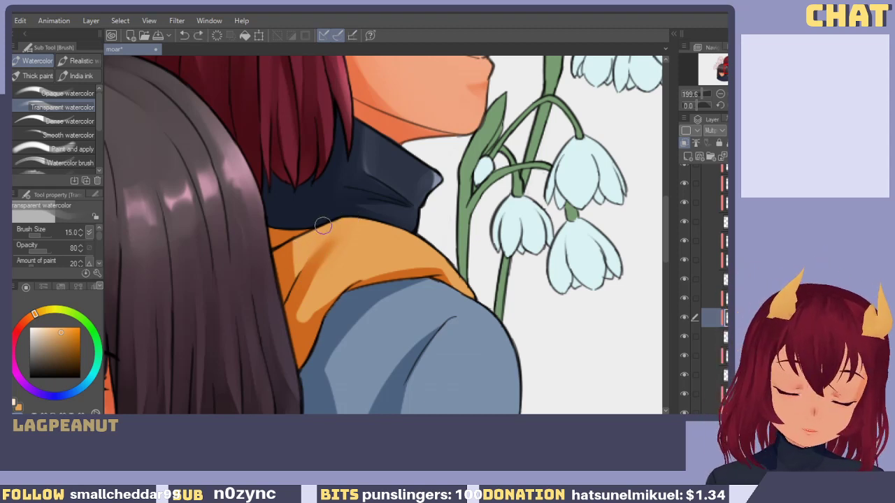
Try refining the orange collar's inner fold shadow with light orange strokes at brush sizes 12 and 20, undoing unwanted strokes.
key(bracketleft)
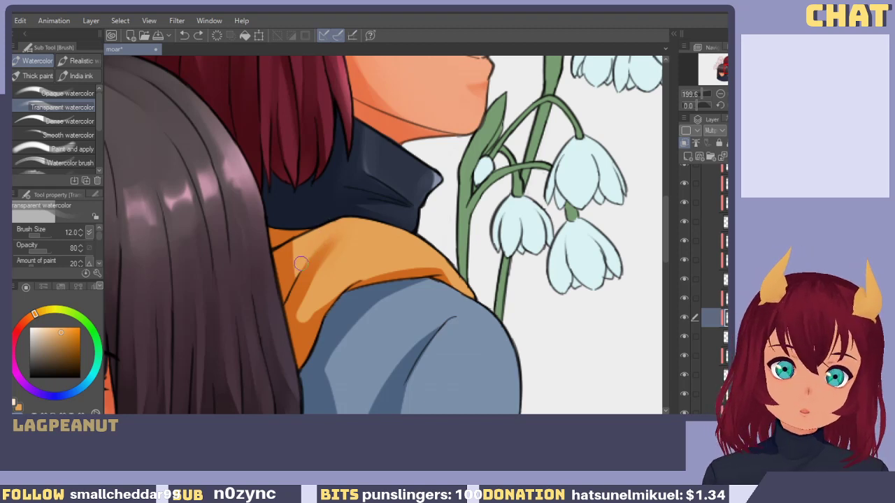
drag(300, 263, 330, 236)
key(ctrl+z)
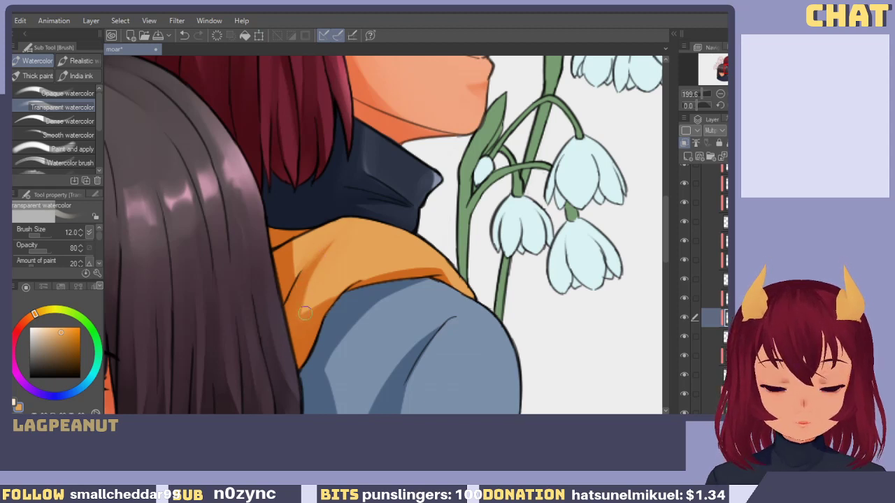
key(bracketright)
key(bracketright)
key(bracketright)
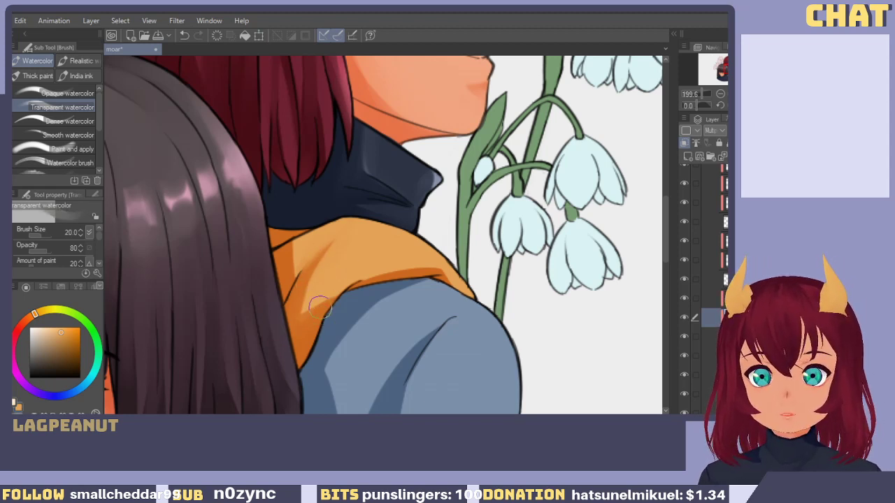
key(ctrl+z)
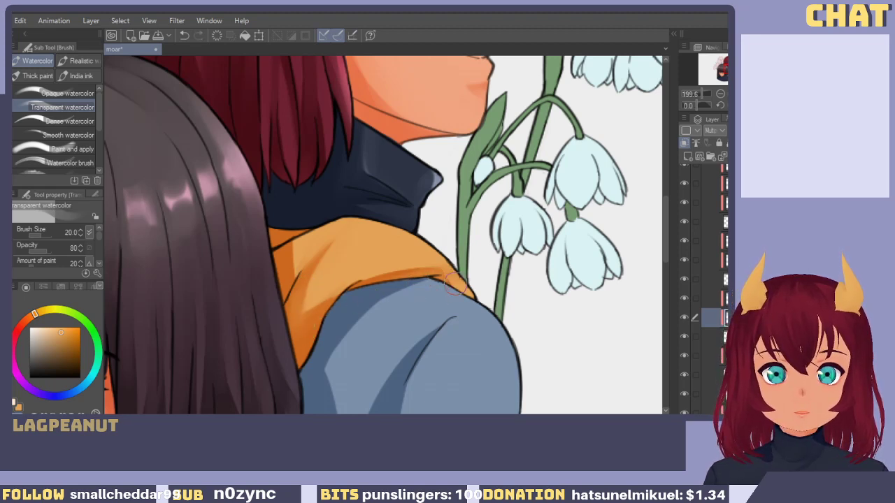
Try light orange strokes at the orange collar's outer tip and across its inner fold, and undo them.
drag(439, 278, 454, 288)
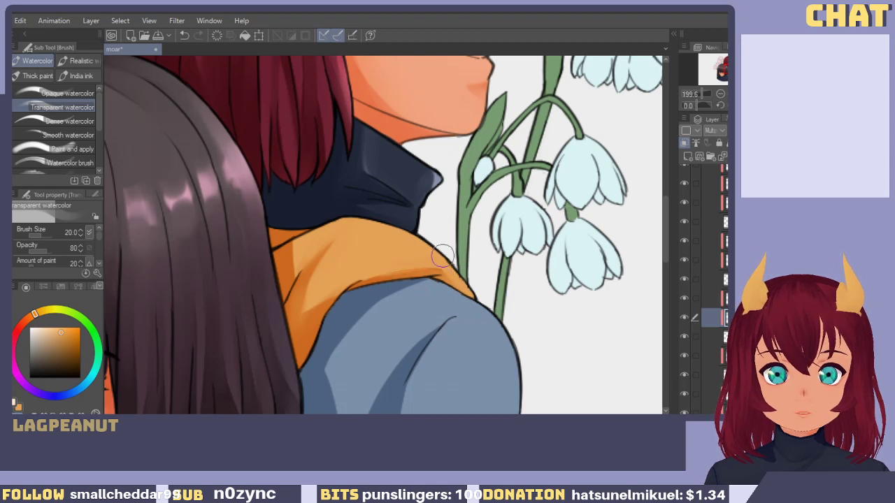
mouse_move(298, 261)
mouse_down()
mouse_move(356, 281)
mouse_move(358, 272)
mouse_move(358, 297)
mouse_up()
key(ctrl+z)
key(ctrl+z)
key(ctrl+z)
key(ctrl+z)
key(ctrl+z)
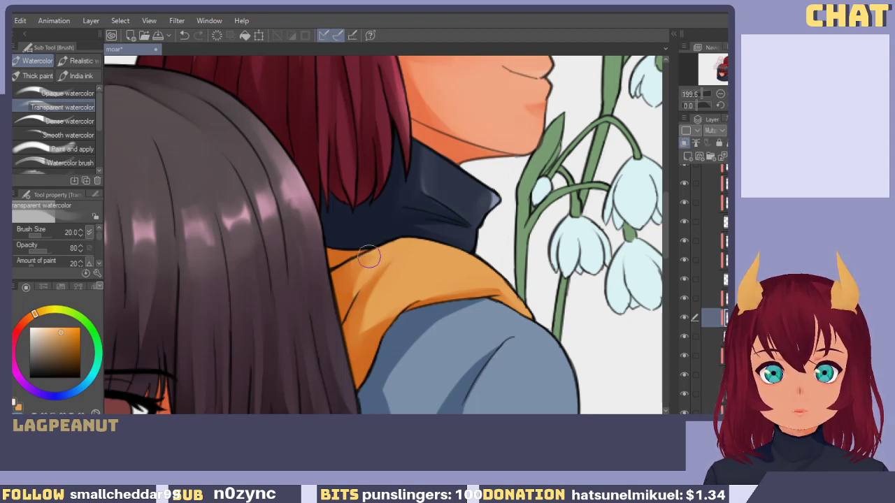
Blend the orange collar's shadow just below the turtleneck with light orange watercolor strokes at brush size 20.
drag(371, 257, 346, 297)
mouse_move(395, 246)
mouse_down()
mouse_move(347, 291)
mouse_move(390, 263)
mouse_move(383, 253)
mouse_move(362, 276)
mouse_move(369, 258)
mouse_move(356, 283)
mouse_move(368, 259)
mouse_move(357, 288)
mouse_up()
key(ctrl+z)
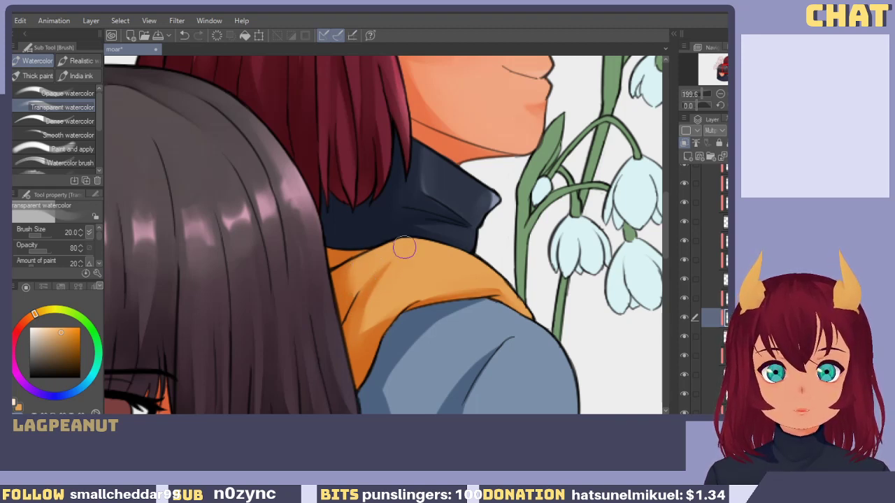
drag(418, 257, 379, 212)
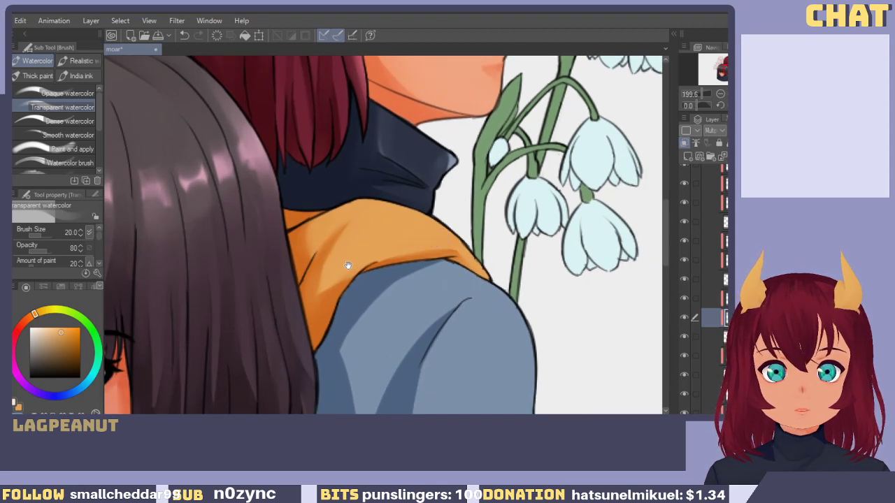
drag(409, 256, 321, 294)
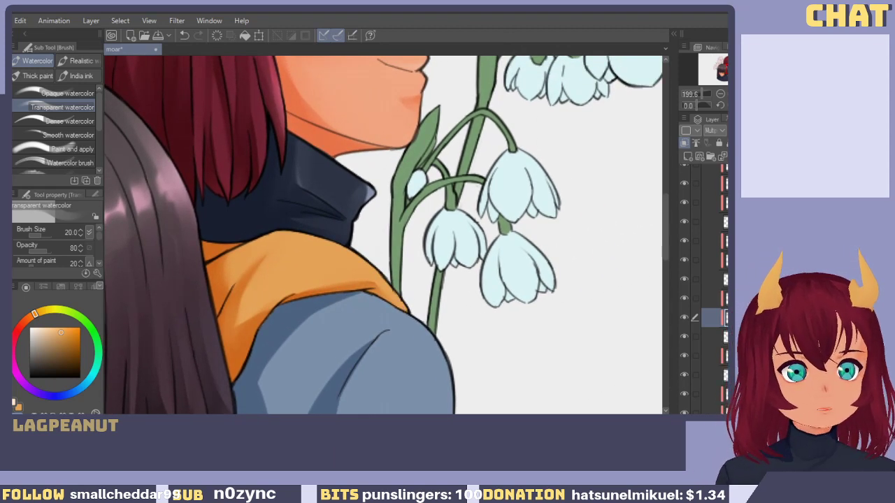
Make the orange collar's Normal layer active, choose a pale orange, and brush a soft highlight along the collar's upper edge.
click(694, 299)
click(683, 299)
click(682, 299)
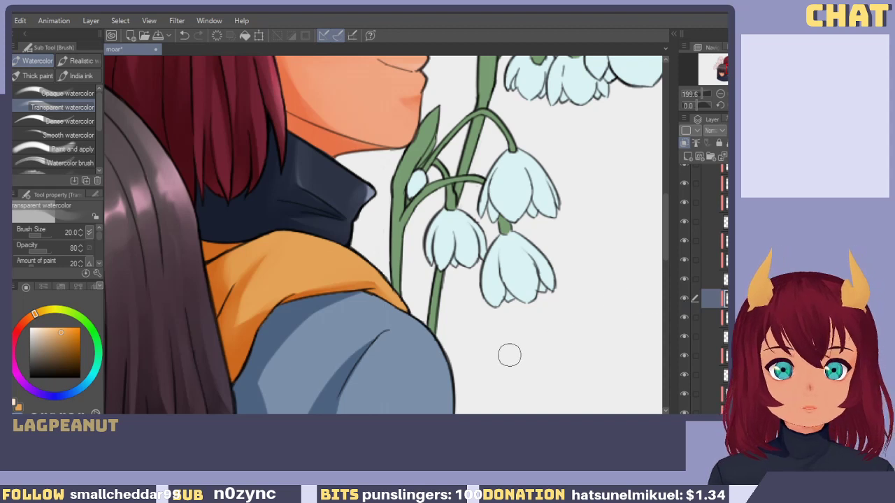
click(39, 327)
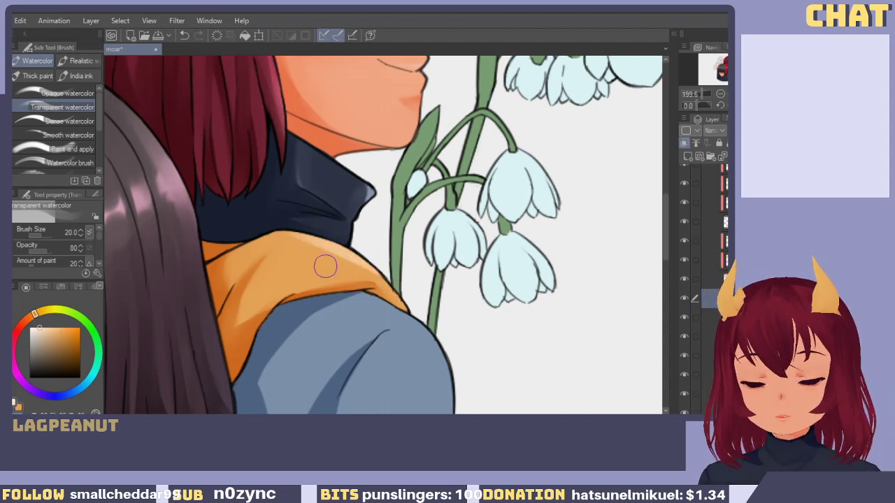
drag(318, 256, 372, 274)
key(ctrl+z)
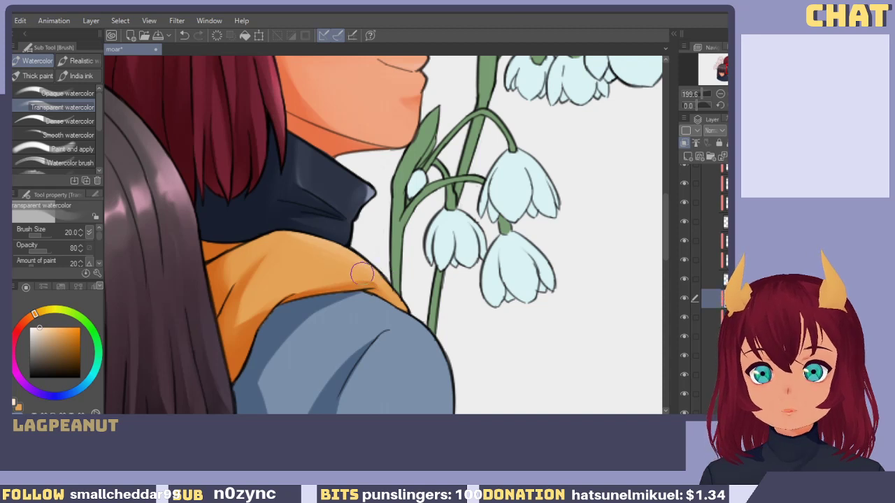
mouse_move(327, 254)
mouse_down()
mouse_move(388, 299)
mouse_move(349, 225)
mouse_up()
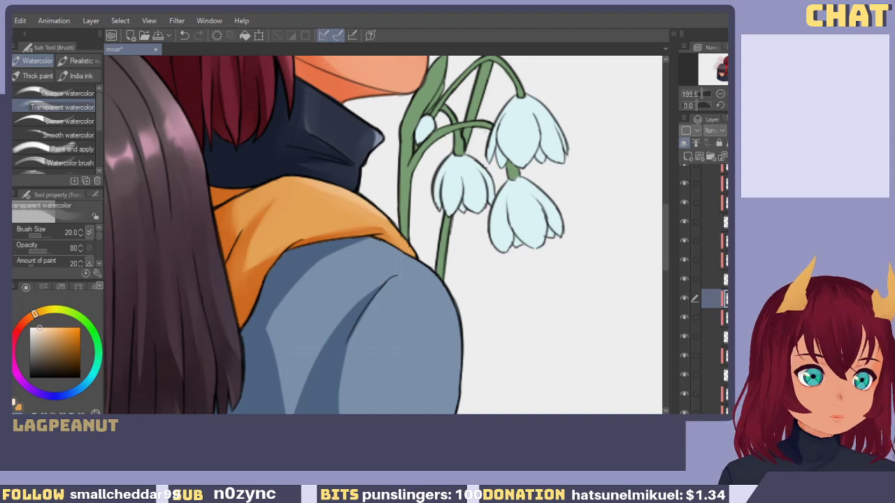
Identify the blue coat's Multiply shadow layer by toggling layer visibility, and make it active.
mouse_move(333, 325)
mouse_down()
mouse_move(333, 251)
mouse_move(356, 240)
mouse_move(403, 298)
mouse_move(356, 359)
mouse_move(385, 307)
mouse_move(329, 370)
mouse_move(372, 368)
mouse_move(298, 303)
mouse_move(356, 193)
mouse_move(468, 294)
mouse_move(428, 212)
mouse_move(391, 314)
mouse_move(396, 281)
mouse_move(421, 267)
mouse_move(232, 223)
mouse_move(391, 286)
mouse_move(293, 296)
mouse_move(307, 300)
mouse_up()
scroll(309, 301, down, 4)
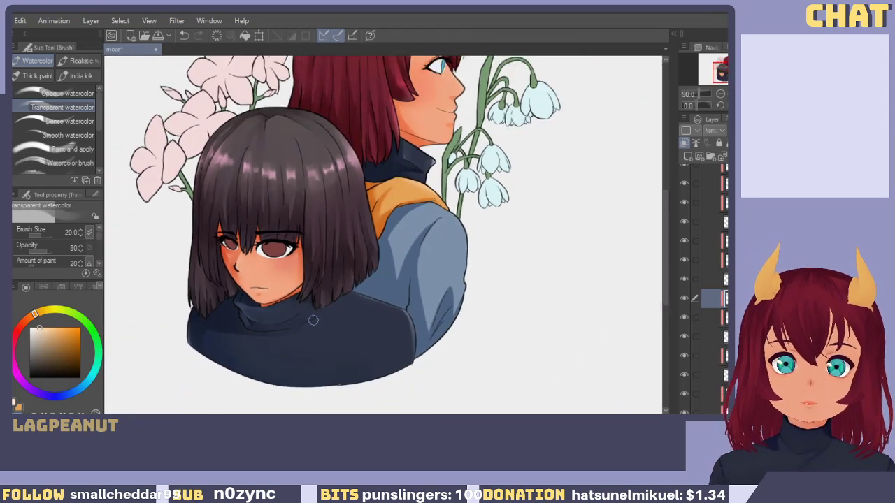
mouse_move(725, 99)
mouse_down()
mouse_move(717, 72)
mouse_move(722, 89)
mouse_up()
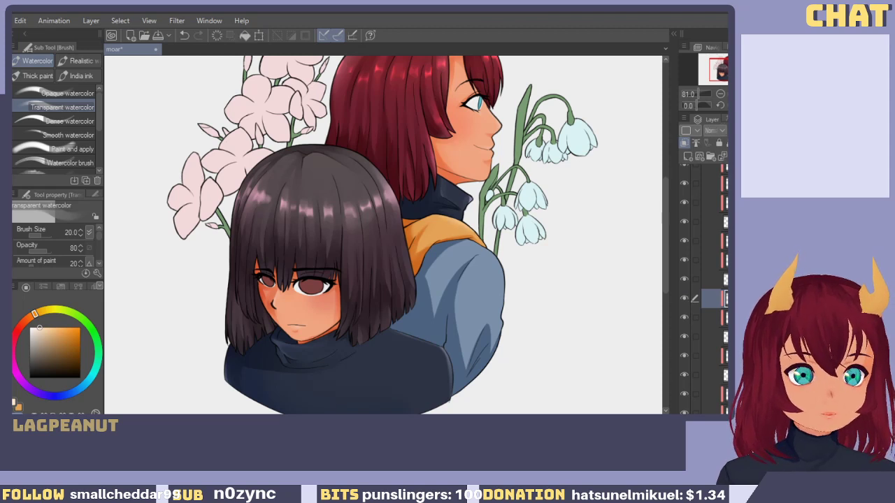
click(727, 280)
click(683, 281)
click(683, 281)
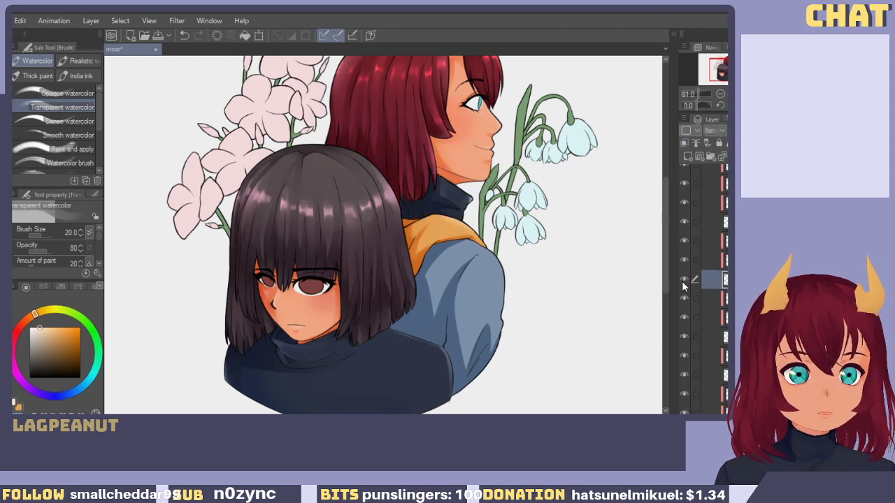
click(713, 357)
click(684, 355)
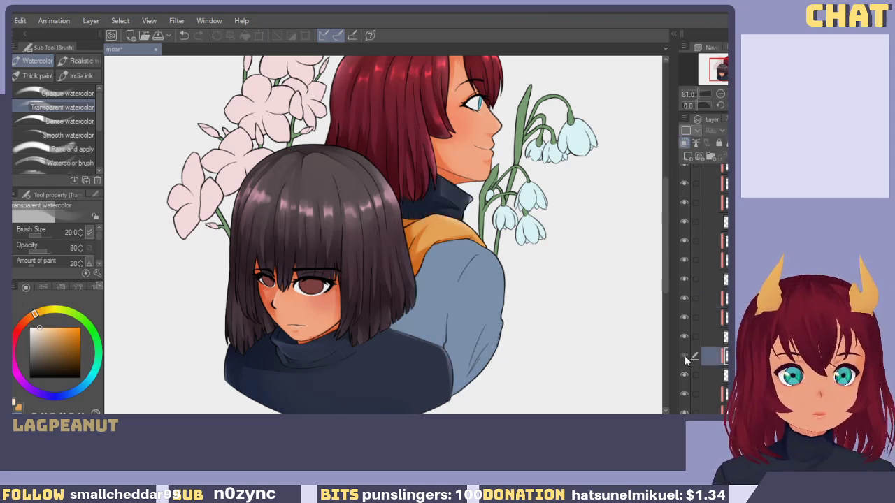
click(684, 355)
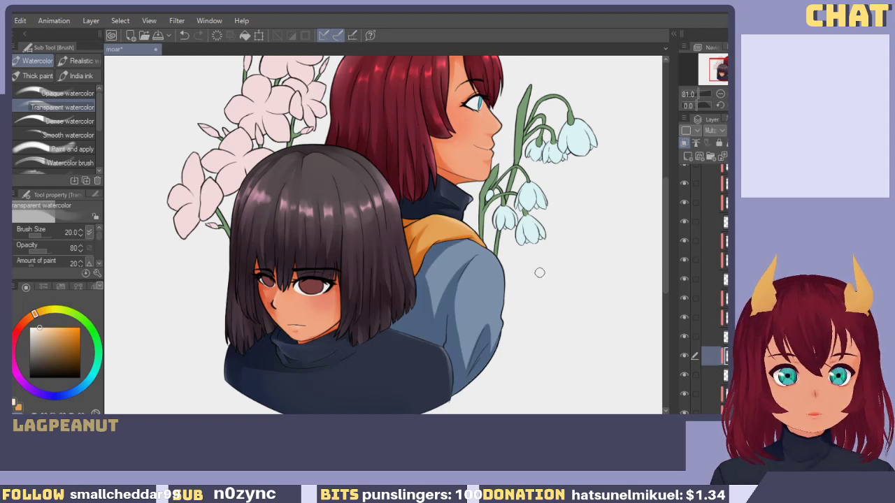
Sample the coat's light blue and brush it over the shadow edge along the shoulder seam at brush size 20.
scroll(524, 275, up, 3)
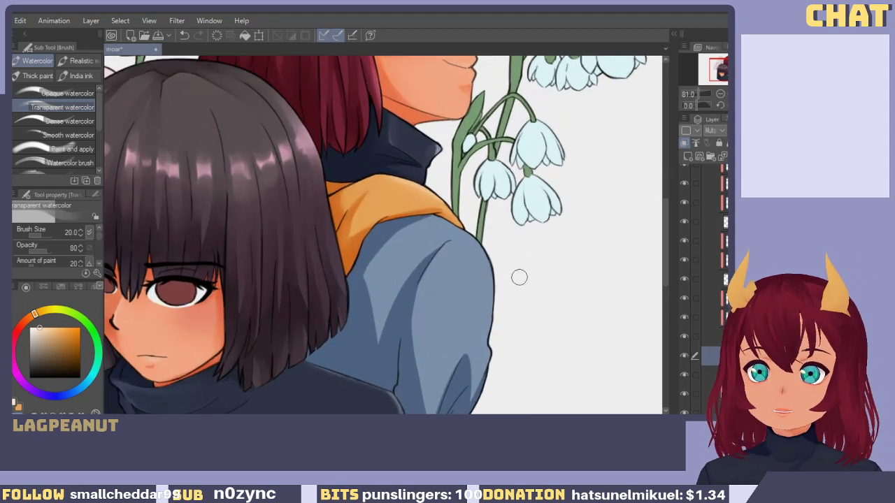
key(x)
alt+click(401, 263)
drag(395, 282, 387, 260)
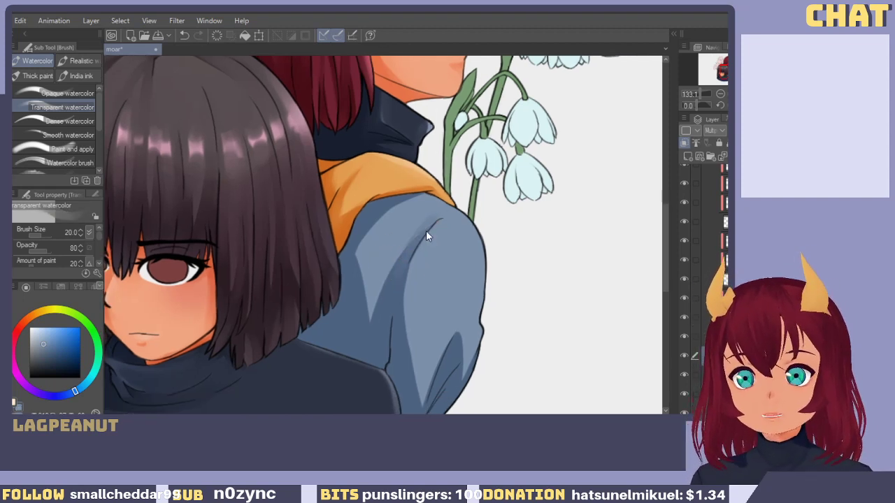
drag(395, 284, 420, 235)
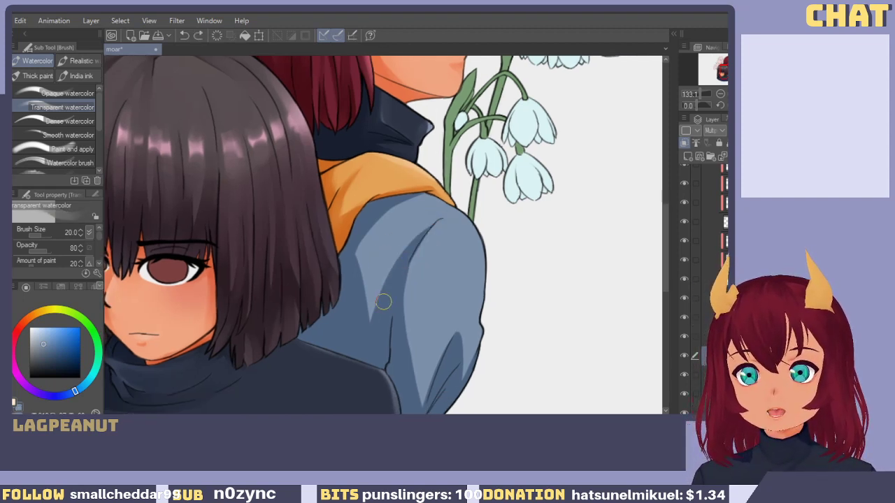
drag(384, 301, 432, 221)
Soften the coat shadow beside the shoulder seam with broad light blue strokes at brush size 40, undoing the excess stroke.
key(bracketright)
key(bracketright)
drag(388, 292, 407, 261)
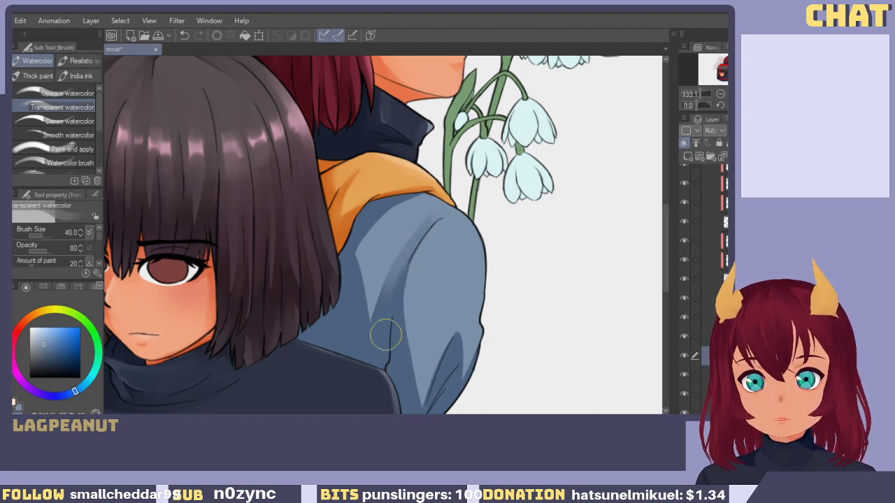
drag(398, 293, 417, 246)
key(ctrl+z)
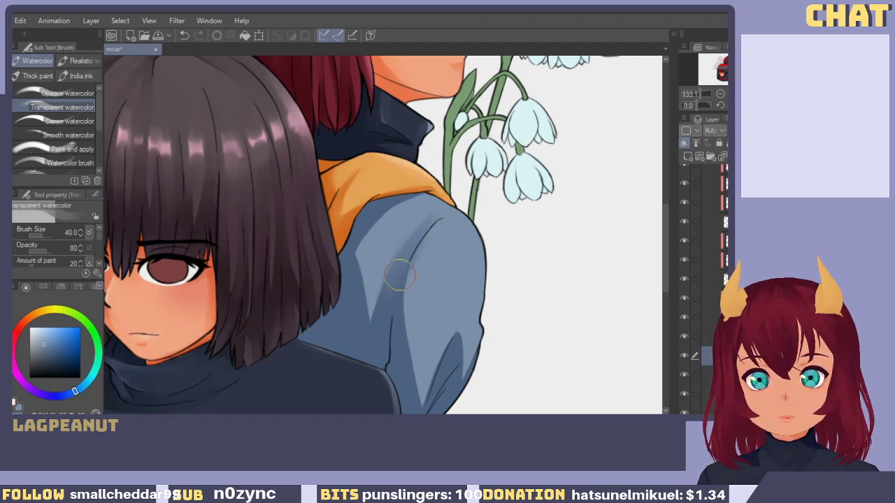
Reduce the brush to size 25 and blend the coat shadow along the shoulder seam, redoing unsatisfactory strokes.
key(bracketleft)
key(bracketleft)
scroll(398, 250, up, 3)
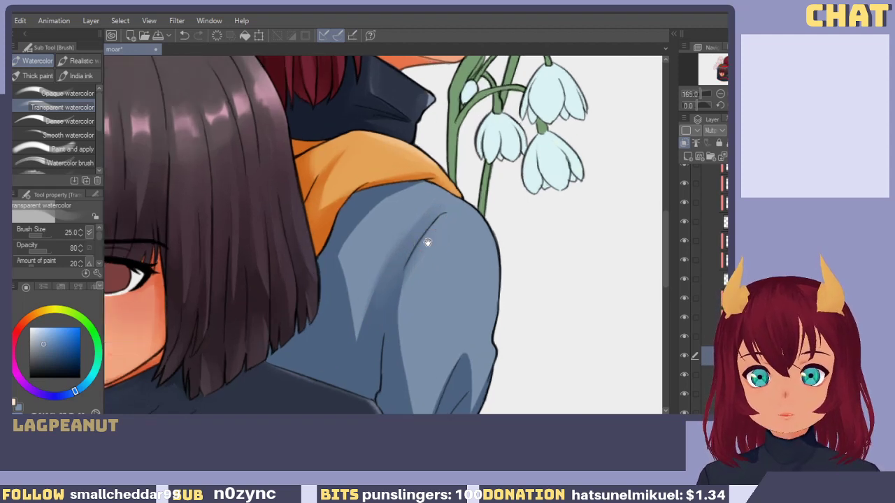
drag(422, 201, 363, 322)
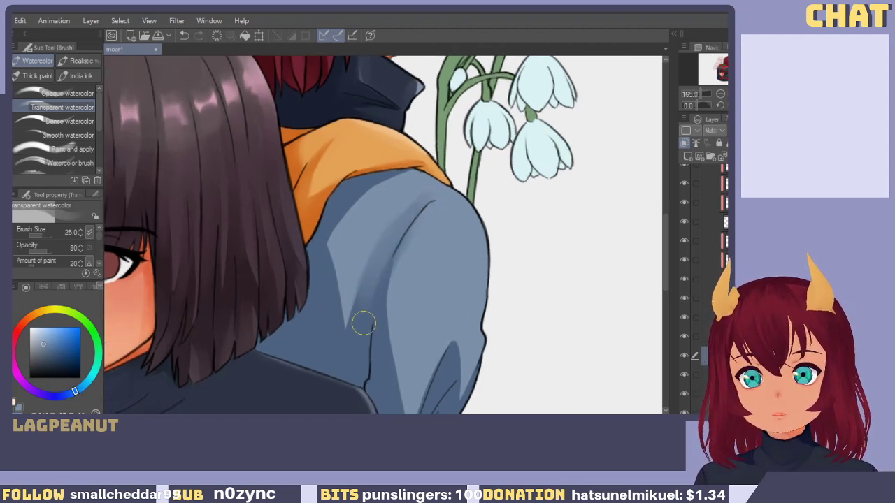
drag(428, 199, 365, 308)
key(ctrl+z)
mouse_move(428, 208)
mouse_down()
mouse_move(396, 340)
mouse_move(399, 264)
mouse_up()
key(ctrl+z)
key(ctrl+z)
mouse_move(448, 200)
mouse_down()
mouse_move(412, 249)
mouse_move(419, 275)
mouse_move(432, 211)
mouse_move(403, 347)
mouse_move(432, 211)
mouse_move(394, 268)
mouse_up()
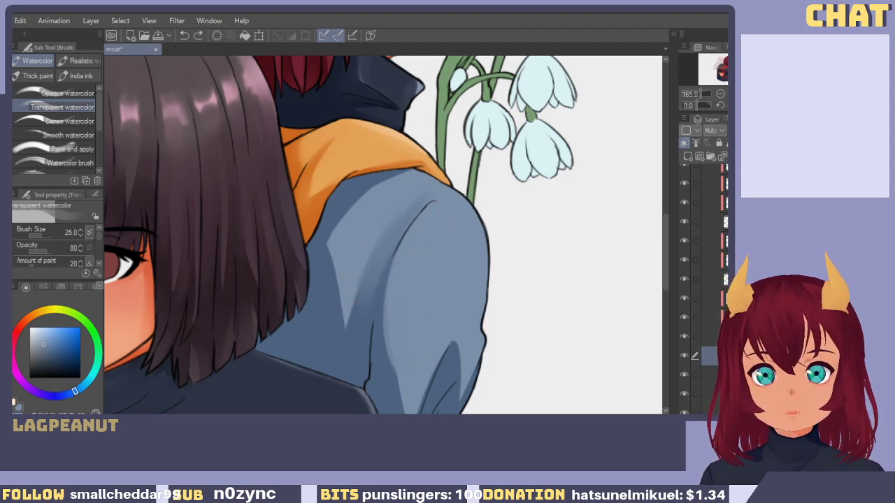
Try softening the coat's upper back shadow just below the orange collar with light blue strokes, and undo them.
mouse_move(439, 179)
mouse_down()
mouse_move(381, 224)
mouse_move(351, 272)
mouse_move(439, 186)
mouse_move(360, 246)
mouse_move(449, 175)
mouse_move(371, 232)
mouse_up()
key(ctrl+z)
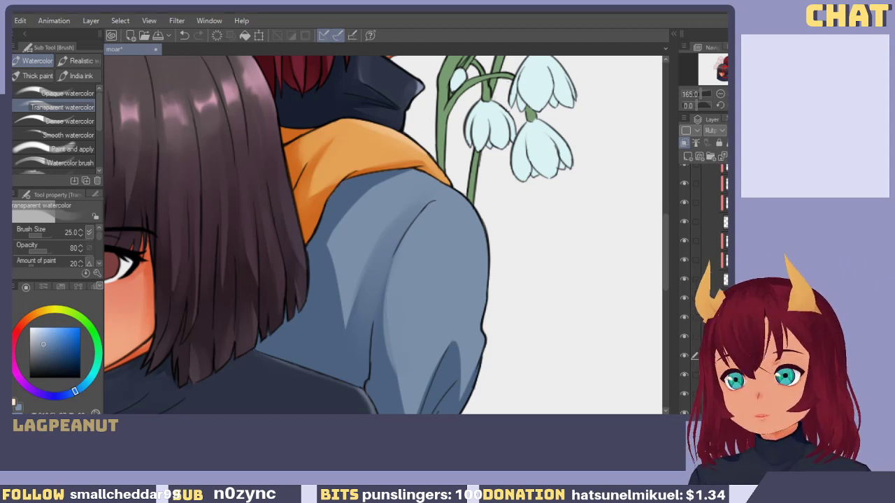
drag(417, 264, 411, 242)
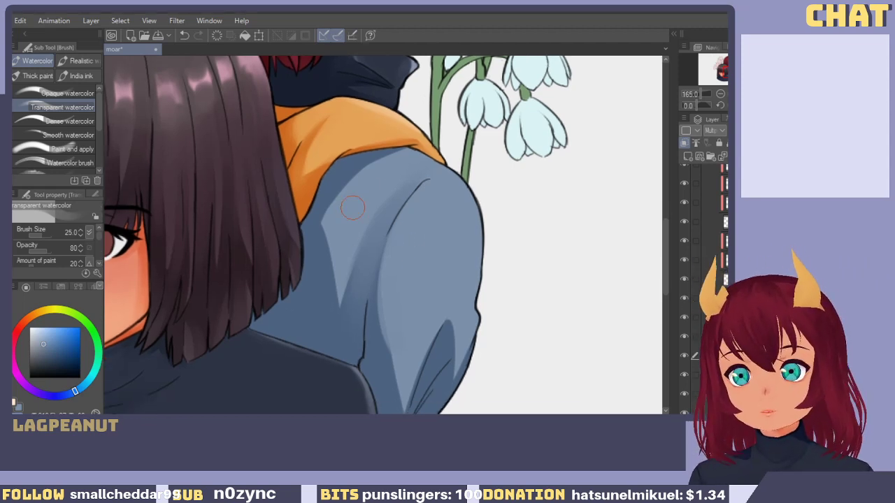
drag(360, 186, 412, 146)
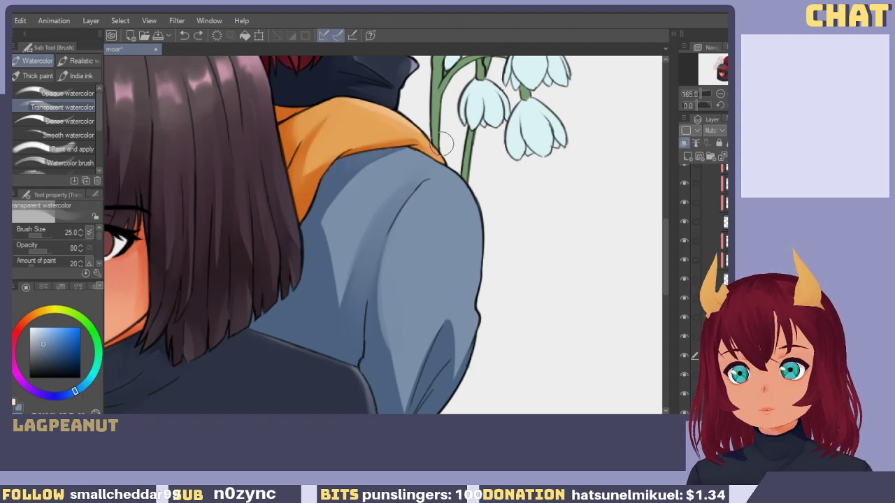
mouse_move(381, 156)
mouse_down()
mouse_move(430, 156)
mouse_move(328, 183)
mouse_move(337, 171)
mouse_up()
key(ctrl+z)
key(ctrl+z)
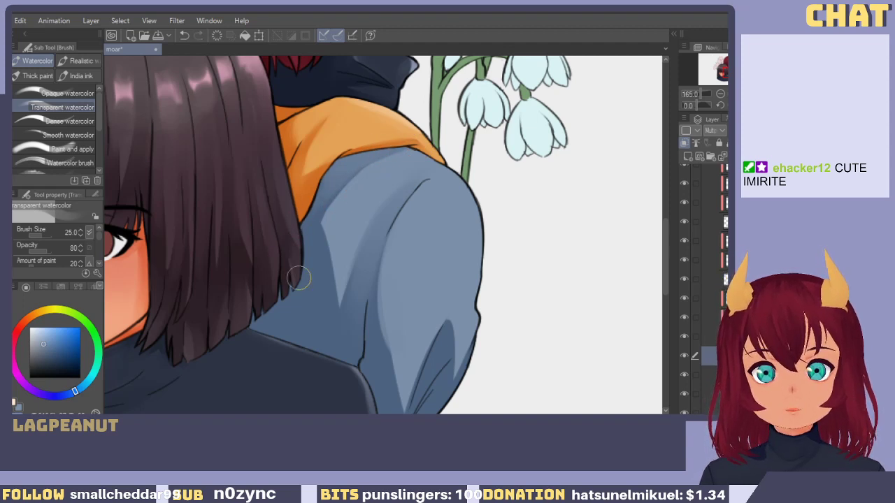
Soften the shadows around the coat sleeve's elbow folds with light blue strokes at brush size 25, redoing unsatisfactory ones.
mouse_move(424, 349)
mouse_down()
mouse_move(396, 273)
mouse_move(411, 299)
mouse_move(411, 285)
mouse_move(401, 327)
mouse_up()
key(ctrl+z)
drag(420, 266, 405, 327)
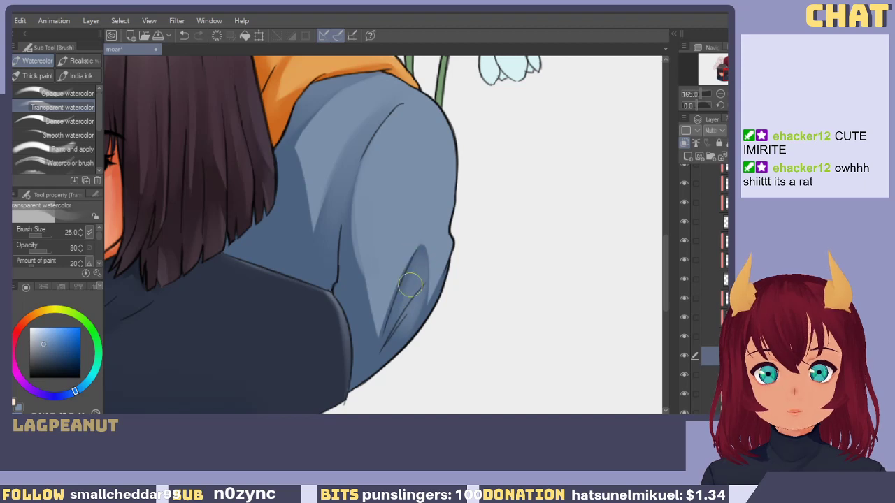
key(ctrl+z)
mouse_move(421, 247)
mouse_down()
mouse_move(385, 346)
mouse_move(394, 330)
mouse_up()
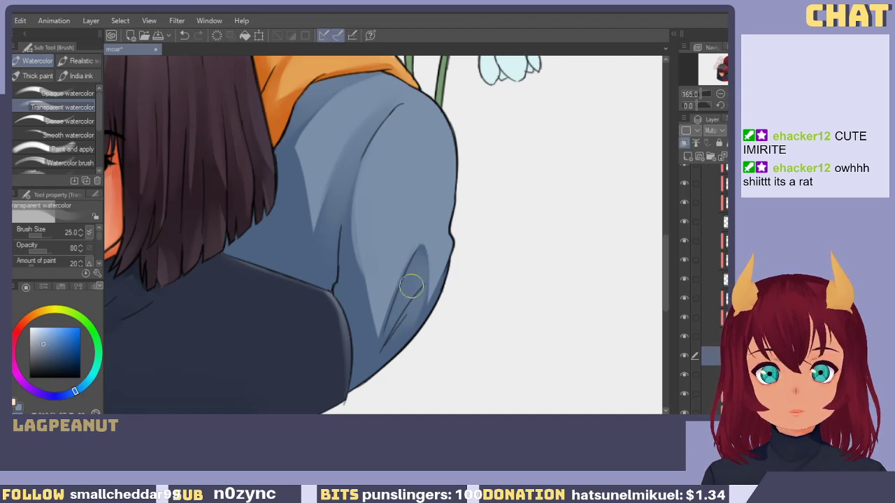
mouse_move(411, 285)
mouse_down()
mouse_move(425, 238)
mouse_move(388, 298)
mouse_up()
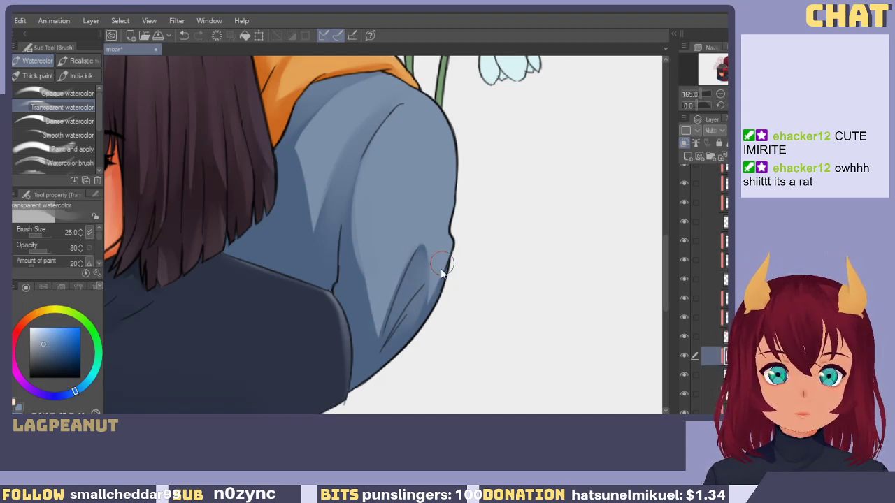
drag(449, 279, 415, 294)
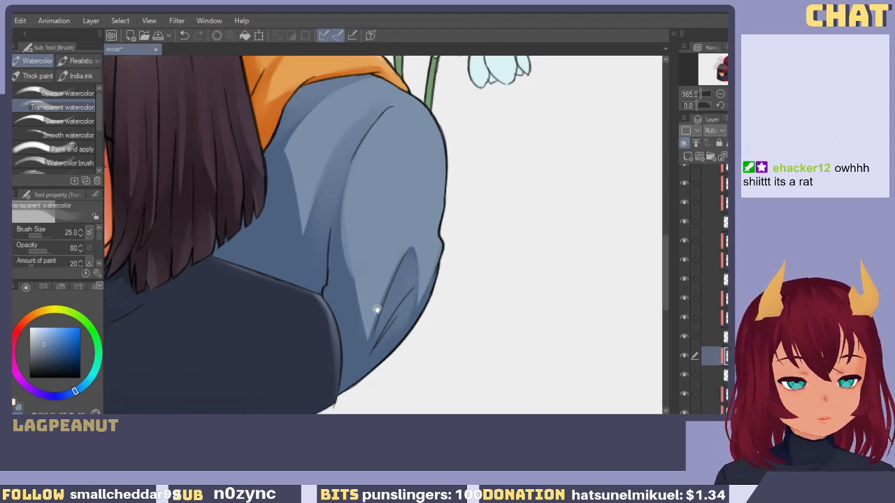
mouse_move(340, 301)
mouse_down()
mouse_move(369, 309)
mouse_move(339, 298)
mouse_move(373, 162)
mouse_up()
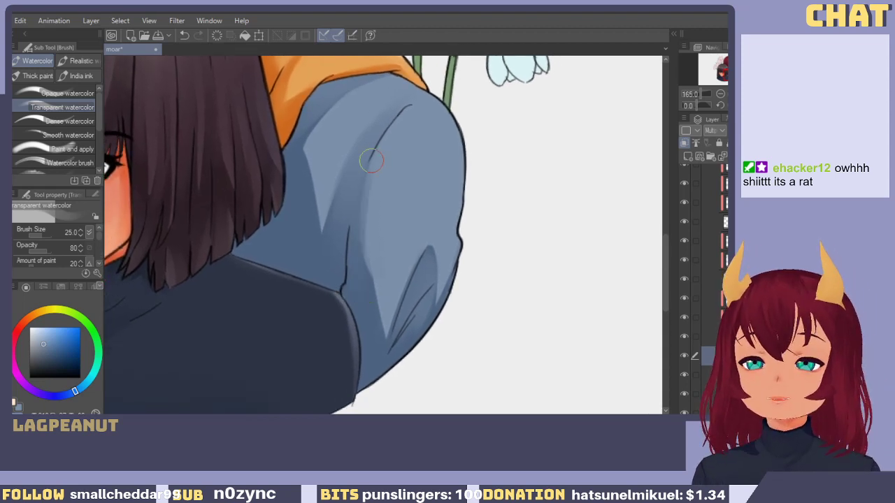
Blend the coat sleeve's long shadow edge from the elbow up to the shoulder with light blue strokes at brush size 25, redoing unsatisfactory ones.
key(ctrl+z)
drag(370, 316, 382, 119)
drag(364, 300, 386, 119)
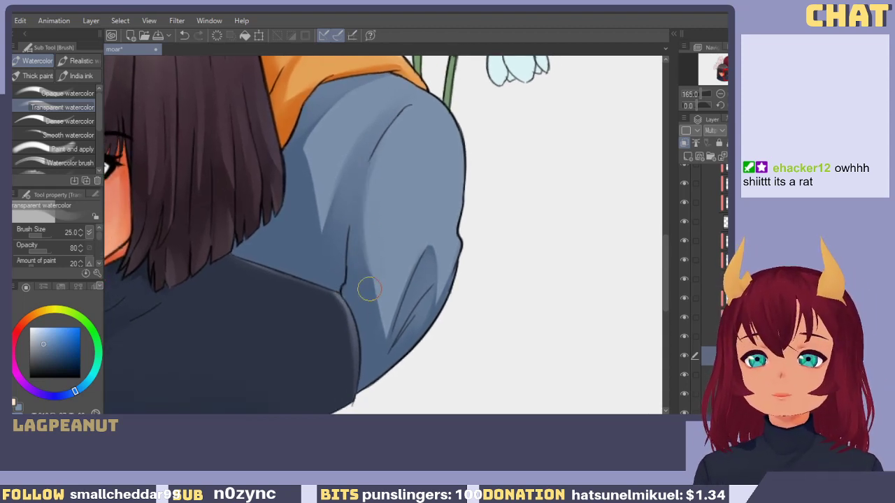
drag(369, 289, 382, 117)
key(ctrl+z)
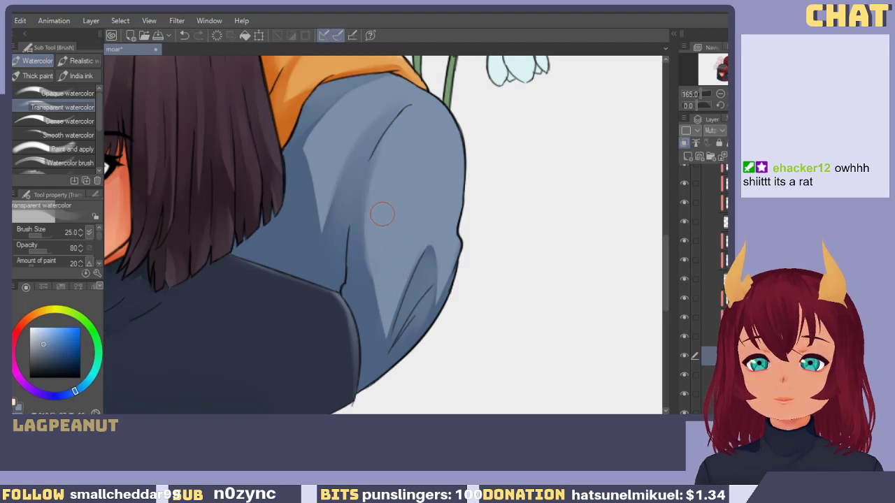
mouse_move(382, 214)
mouse_down()
mouse_move(379, 292)
mouse_move(395, 152)
mouse_up()
key(ctrl+z)
key(ctrl+z)
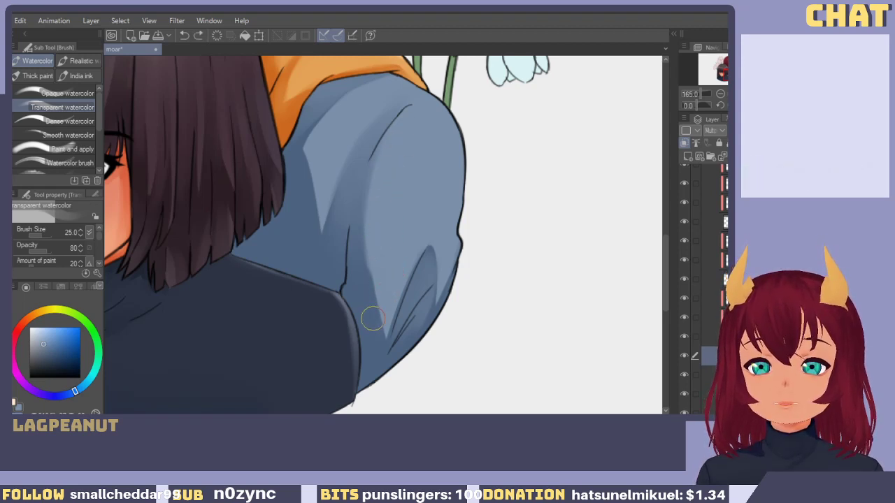
mouse_move(372, 318)
mouse_down()
mouse_move(359, 248)
mouse_move(368, 144)
mouse_up()
drag(362, 225, 357, 253)
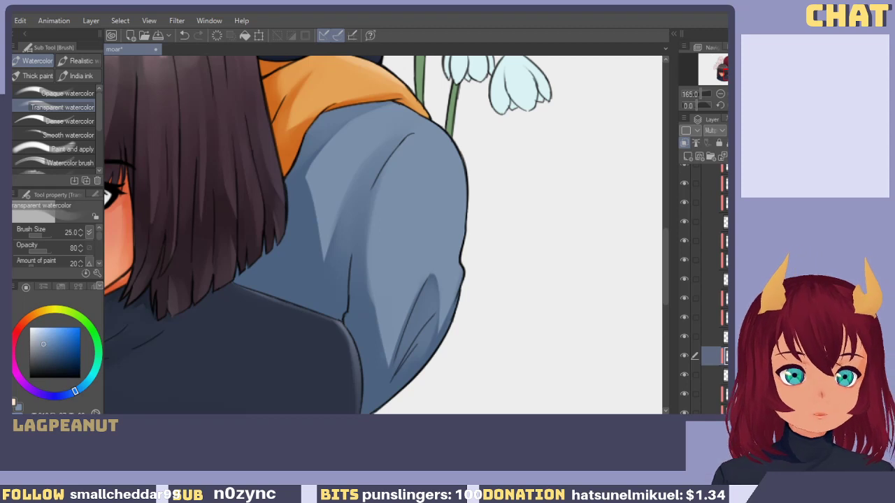
Touch up the shading inside the coat sleeve's elbow folds with short light blue strokes.
mouse_move(412, 311)
mouse_down()
mouse_move(399, 284)
mouse_move(416, 311)
mouse_up()
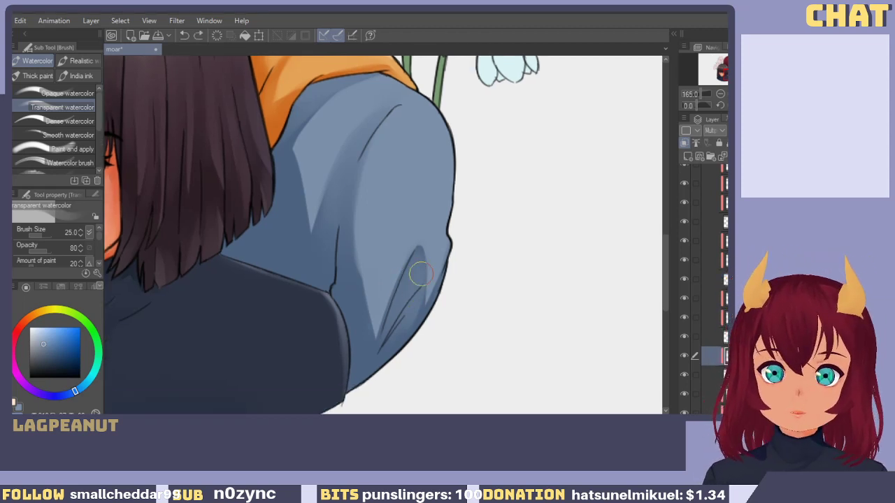
drag(422, 273, 411, 310)
drag(421, 247, 413, 277)
mouse_move(412, 310)
mouse_down()
mouse_move(419, 263)
mouse_move(399, 273)
mouse_move(404, 267)
mouse_up()
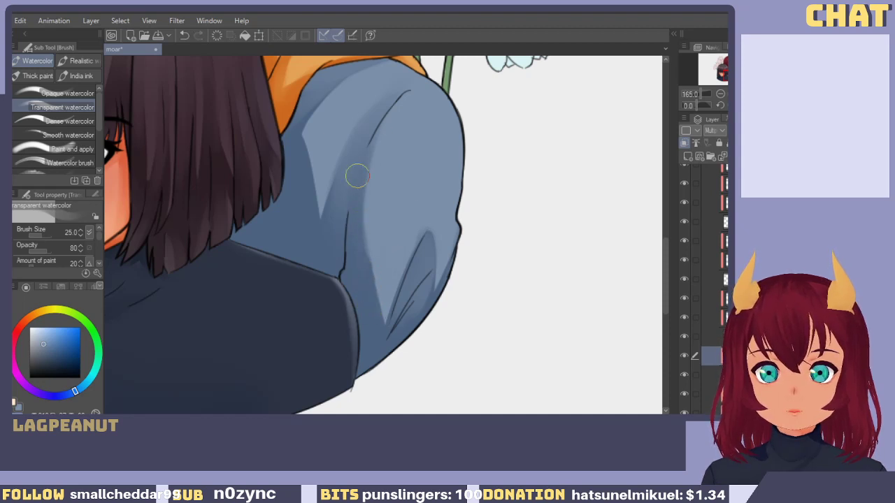
Smooth the sleeve shadow just below the shoulder seam line with long downward strokes, undoing the unsatisfactory ones.
drag(355, 174, 387, 260)
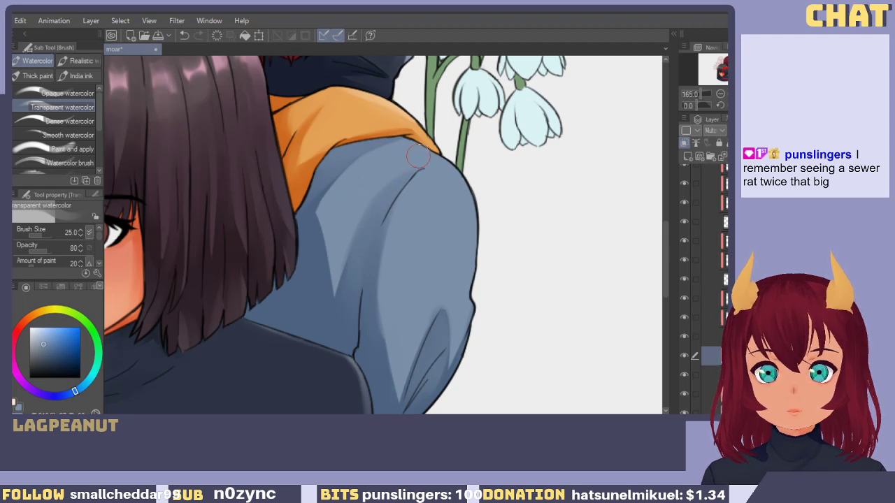
key(ctrl+z)
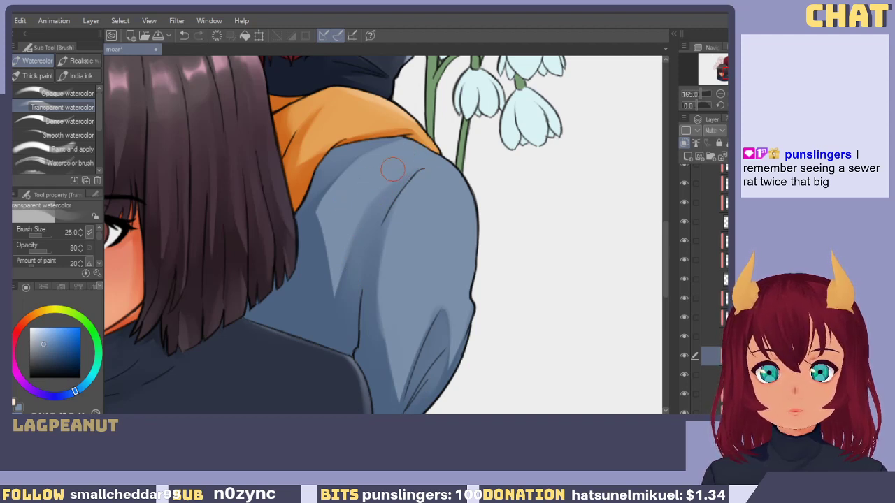
drag(422, 174, 390, 323)
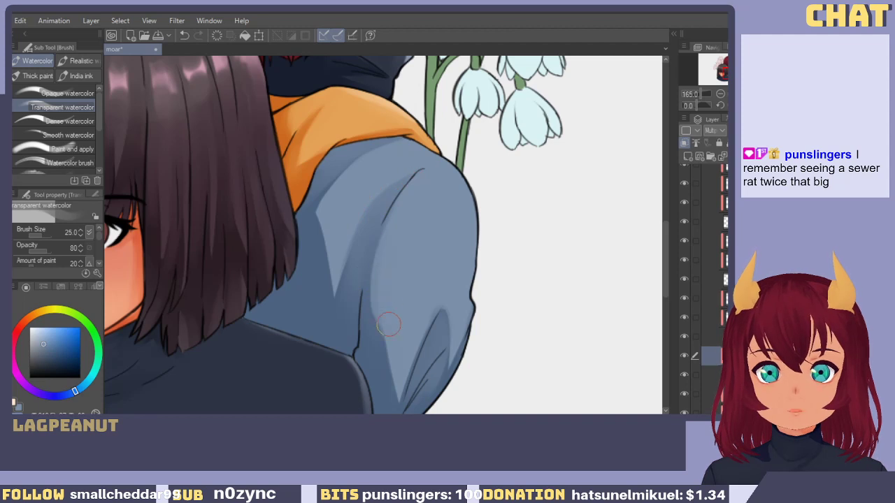
key(ctrl+z)
drag(391, 238, 383, 346)
key(ctrl+z)
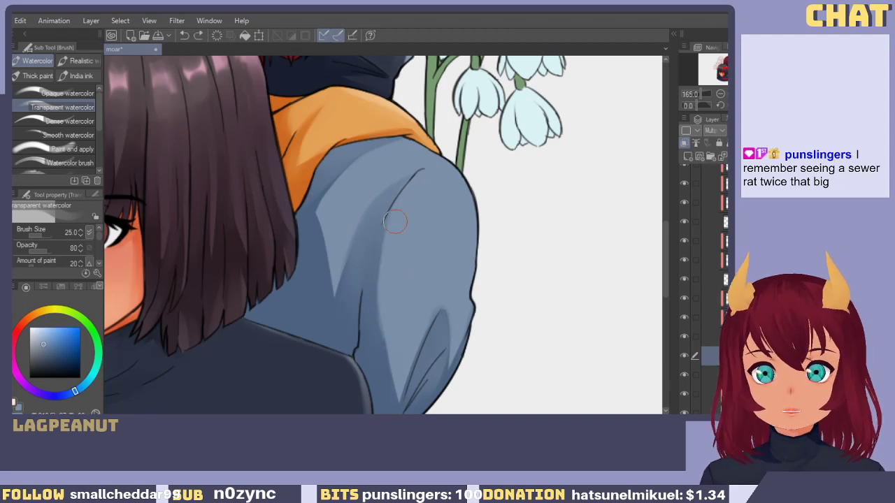
drag(395, 217, 395, 349)
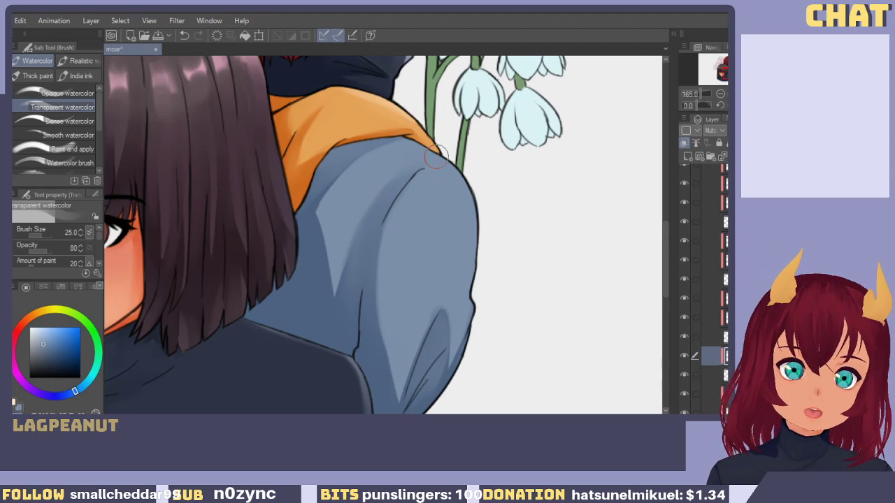
mouse_move(390, 304)
mouse_down()
mouse_move(417, 244)
mouse_move(399, 311)
mouse_move(417, 320)
mouse_up()
Add a new layer above the coat shadow, clip it to the layer below, and choose a lighter blue for highlights.
click(687, 155)
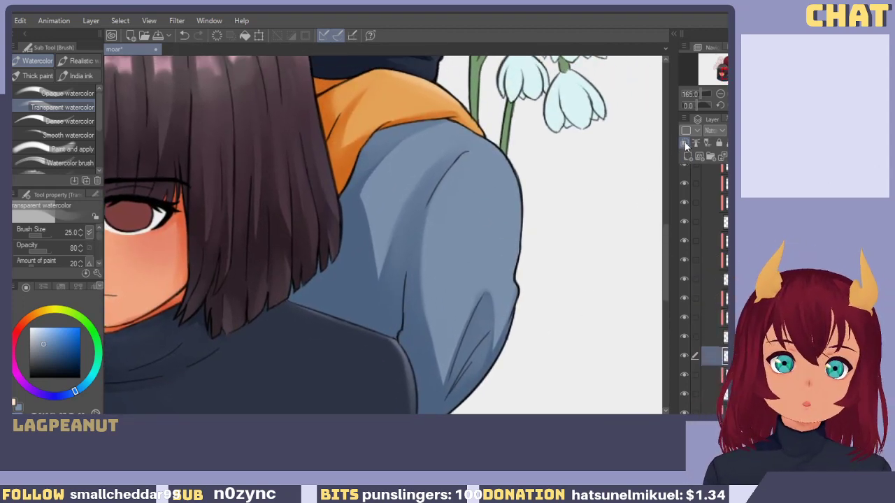
click(684, 142)
drag(477, 215, 434, 249)
key(x)
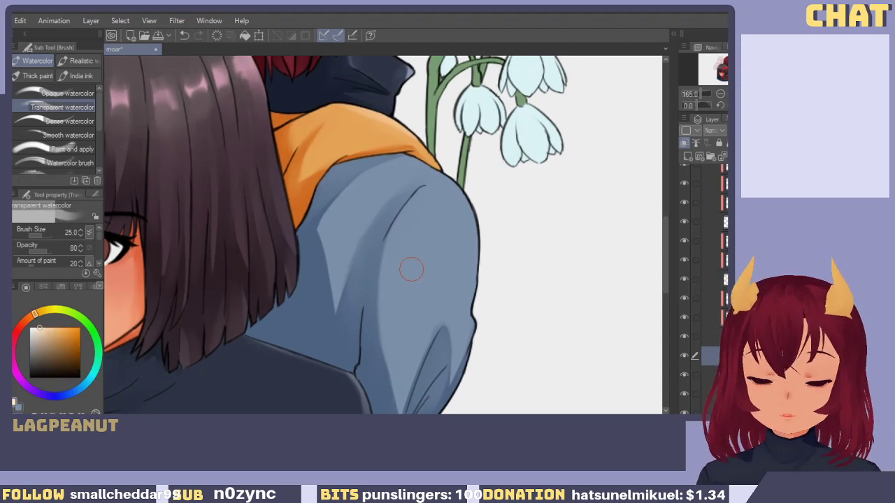
key(x)
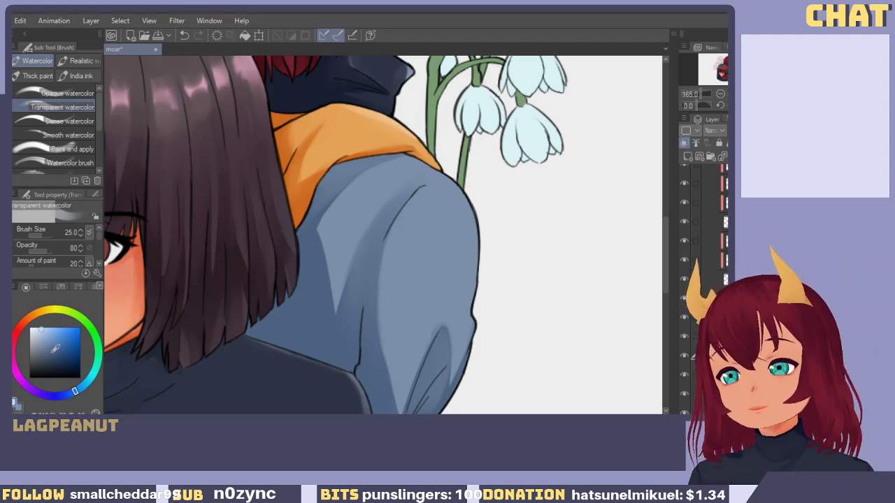
Paint a light blue highlight along the coat sleeve's outer edge at brush size 17, redoing unsatisfactory strokes.
drag(376, 221, 343, 226)
key(bracketright)
key(bracketright)
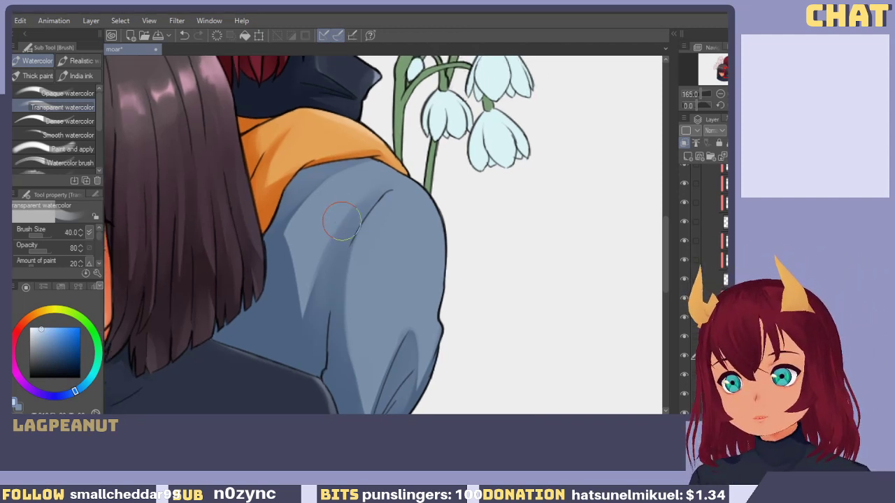
key(bracketleft)
key(bracketleft)
key(bracketleft)
key(bracketleft)
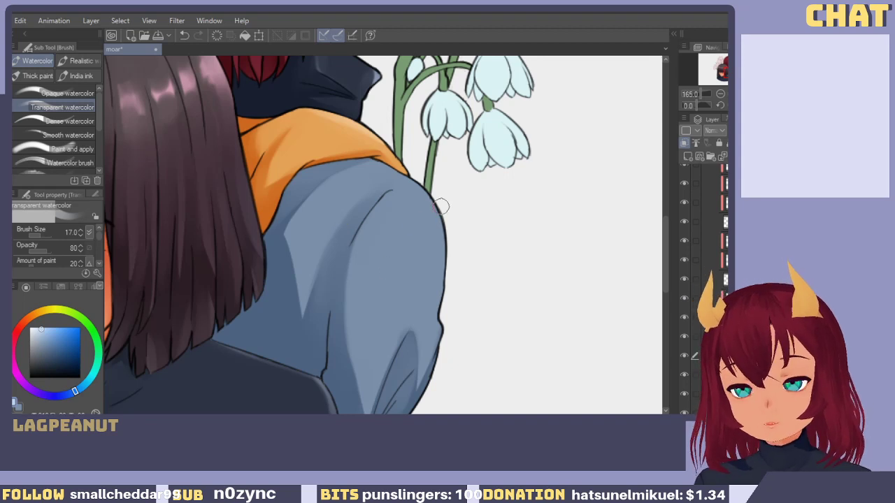
drag(420, 189, 438, 302)
key(ctrl+z)
key(ctrl+z)
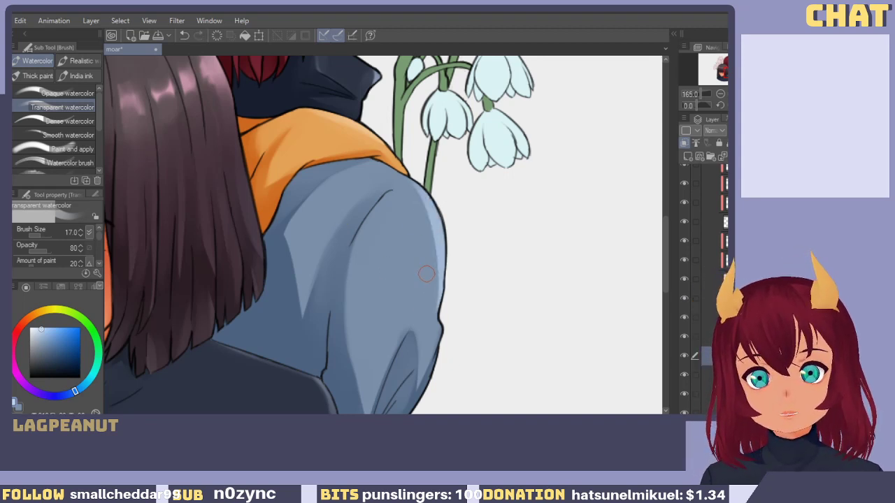
drag(433, 221, 427, 324)
key(ctrl+z)
mouse_move(441, 273)
mouse_down()
mouse_move(438, 332)
mouse_move(447, 242)
mouse_move(426, 332)
mouse_move(427, 318)
mouse_up()
key(ctrl+z)
drag(439, 202, 421, 318)
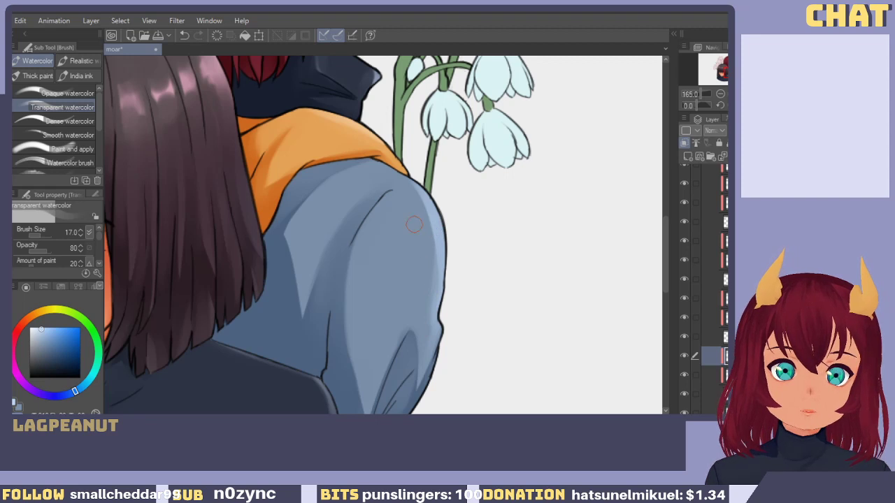
Rework the sleeve highlight with softer strokes and extend it over the top of the shoulder below the orange collar.
key(ctrl+z)
mouse_move(421, 188)
mouse_down()
mouse_move(431, 261)
mouse_move(420, 284)
mouse_up()
key(ctrl+z)
key(ctrl+z)
key(ctrl+z)
drag(409, 195, 411, 338)
key(ctrl+z)
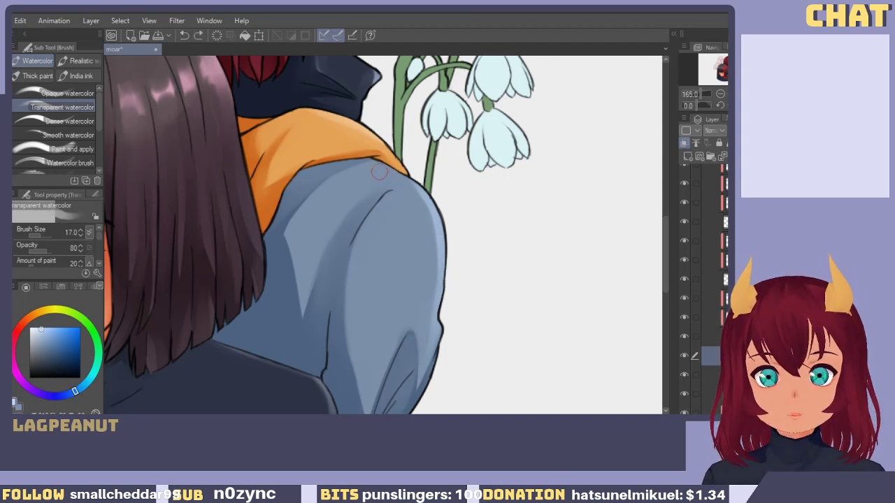
drag(386, 166, 434, 197)
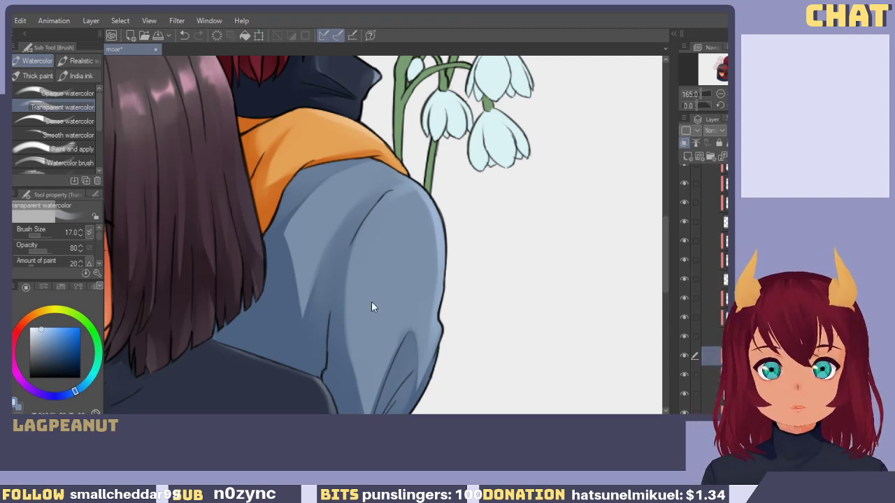
Review the whole illustration and look through the layer list to identify the coat's layers.
mouse_move(421, 249)
mouse_down()
mouse_move(401, 280)
mouse_move(439, 411)
mouse_up()
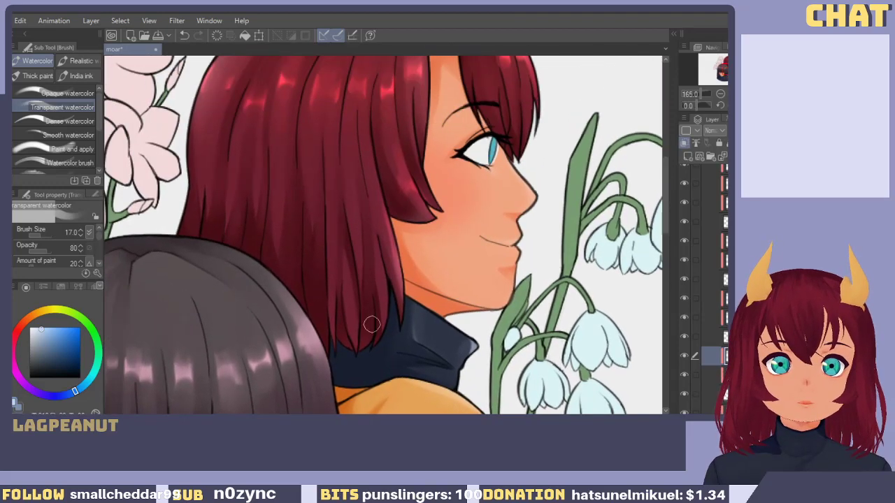
scroll(412, 250, down, 5)
scroll(419, 208, up, 3)
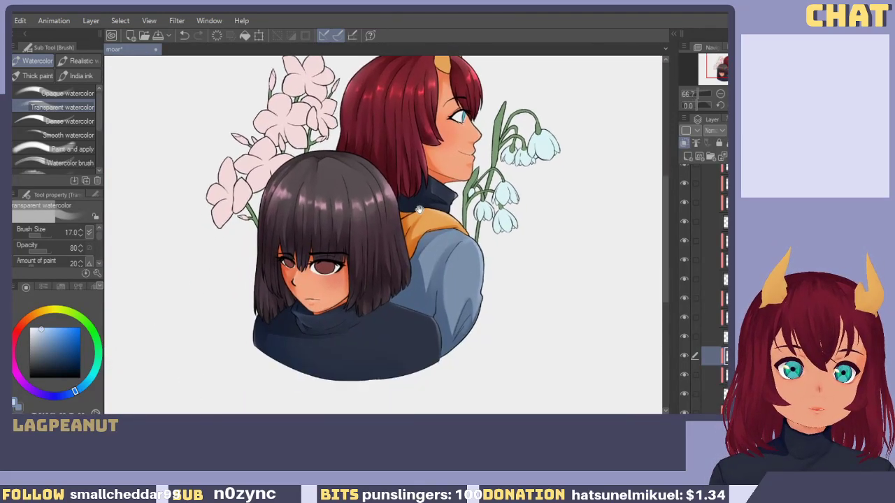
drag(420, 210, 420, 197)
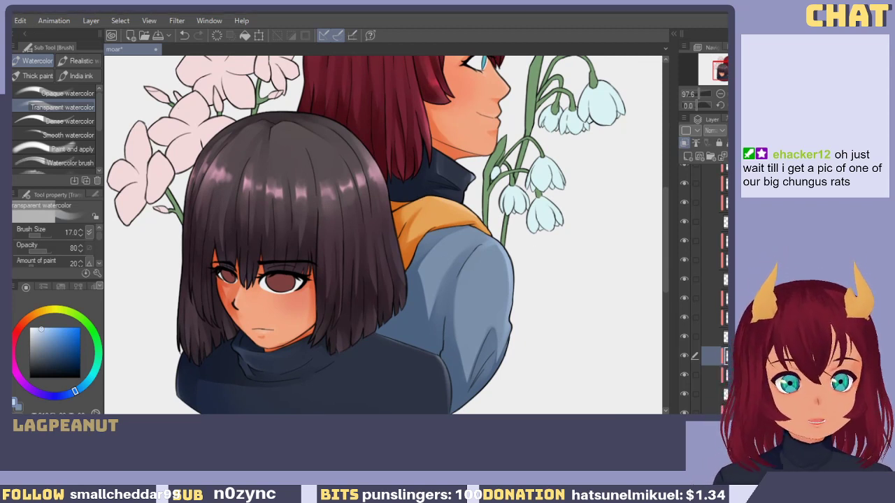
click(713, 394)
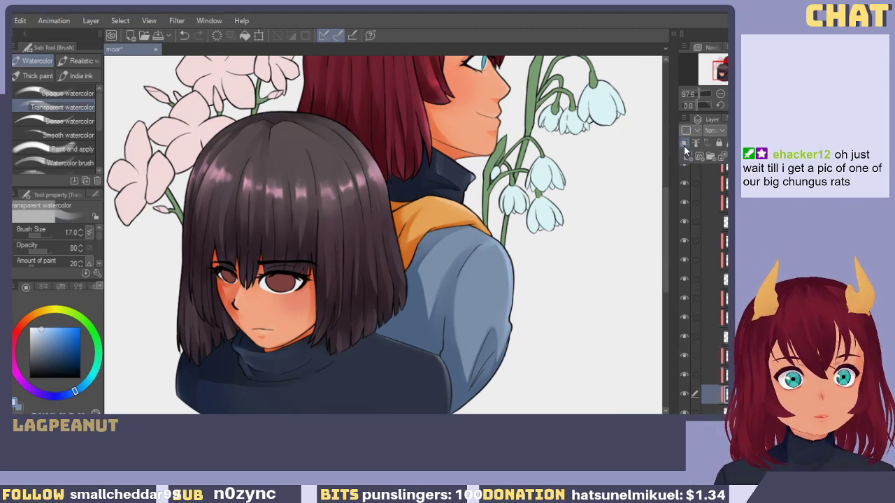
click(684, 145)
click(685, 149)
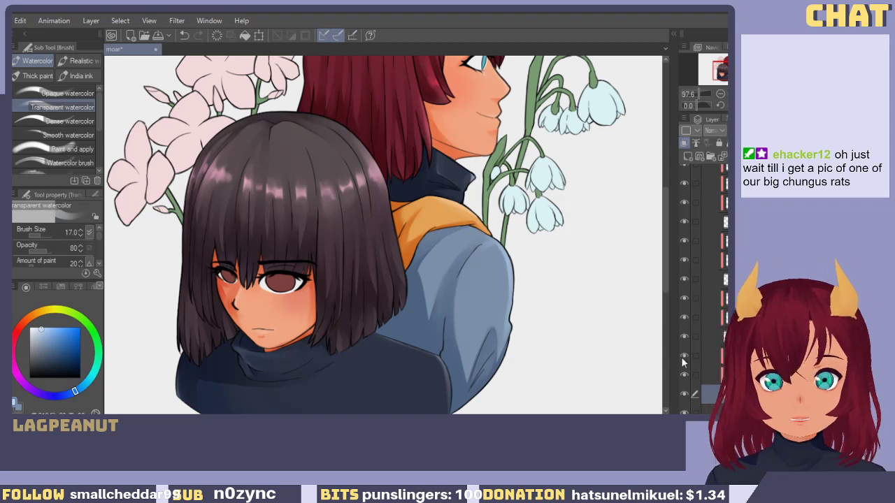
scroll(703, 290, down, 8)
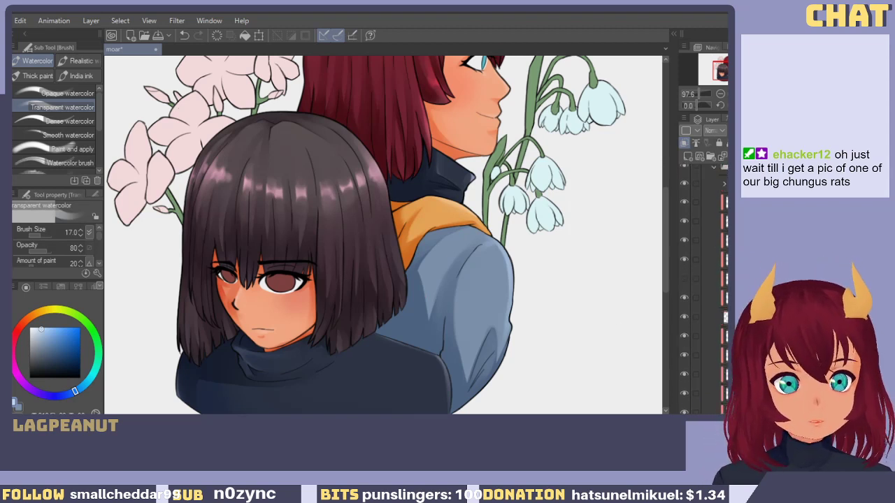
scroll(703, 290, down, 3)
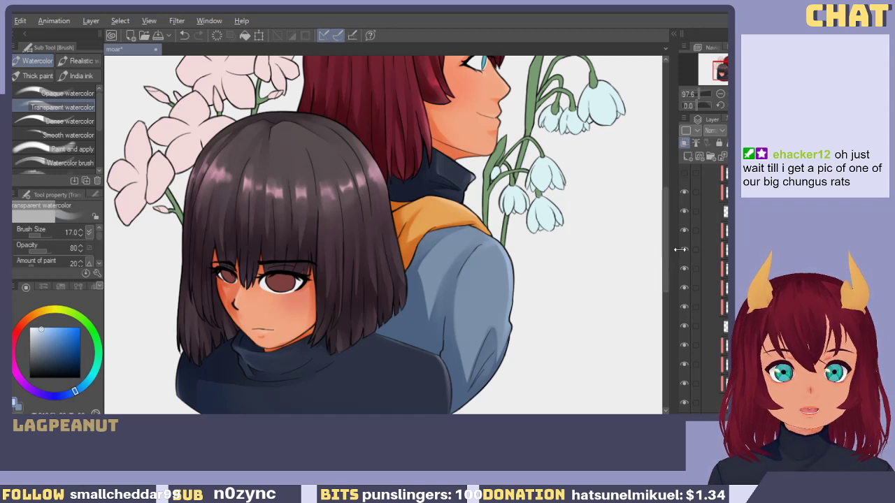
drag(670, 247, 385, 238)
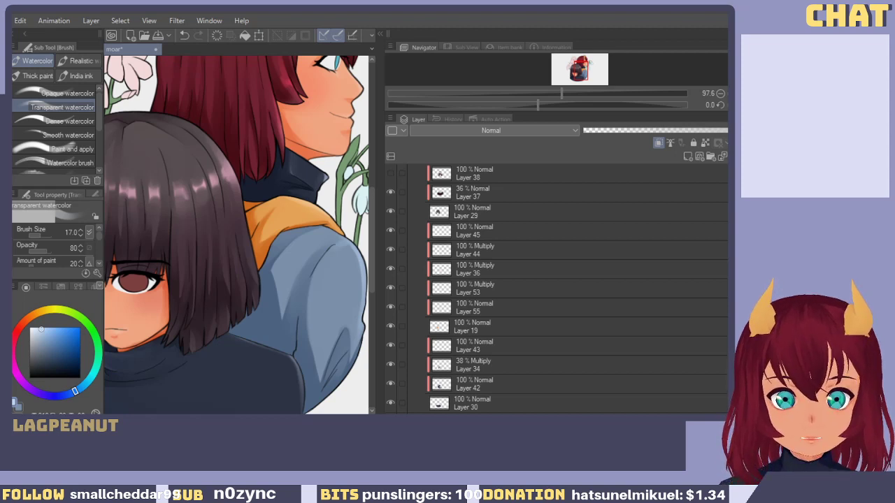
scroll(466, 254, up, 5)
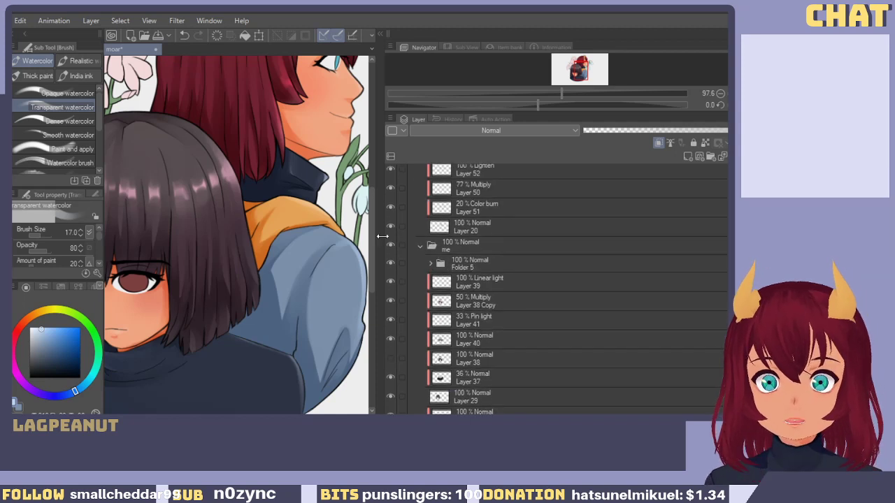
drag(381, 235, 670, 236)
scroll(706, 246, up, 6)
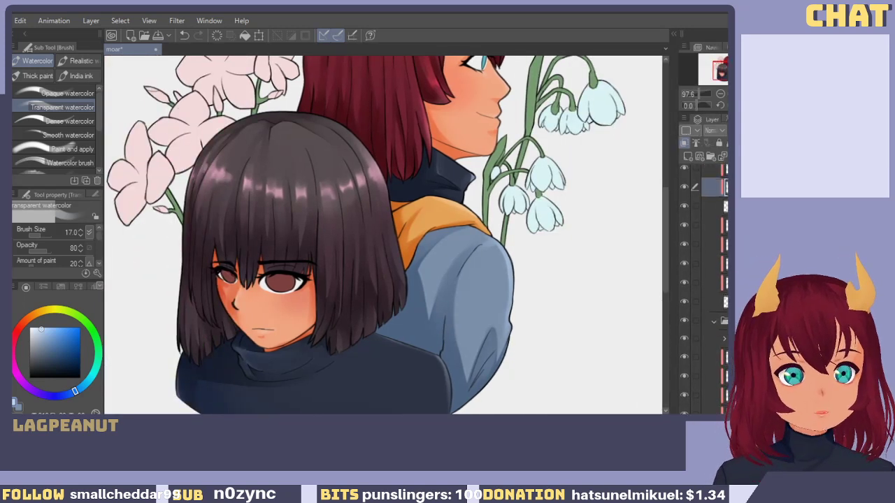
Check the coat layers by toggling their visibility, and merge the clipped layer beneath the coat shadow into the layer below.
click(685, 232)
click(686, 231)
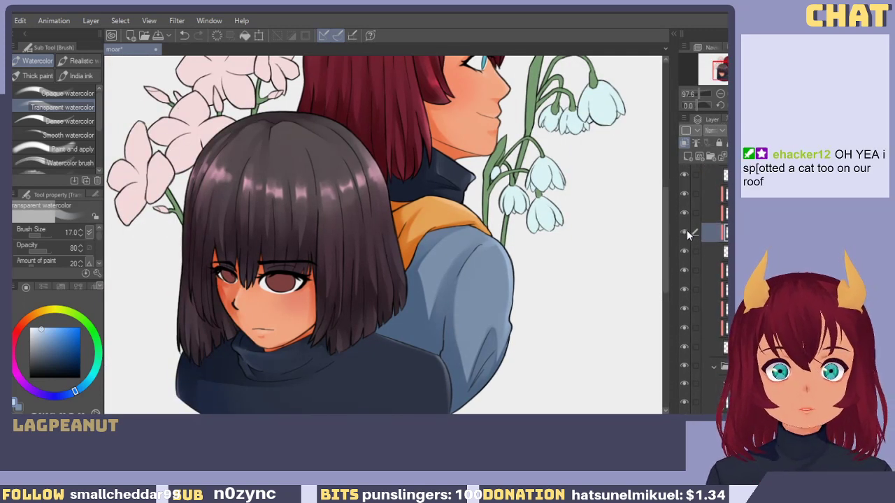
click(684, 231)
click(684, 231)
click(682, 214)
click(682, 213)
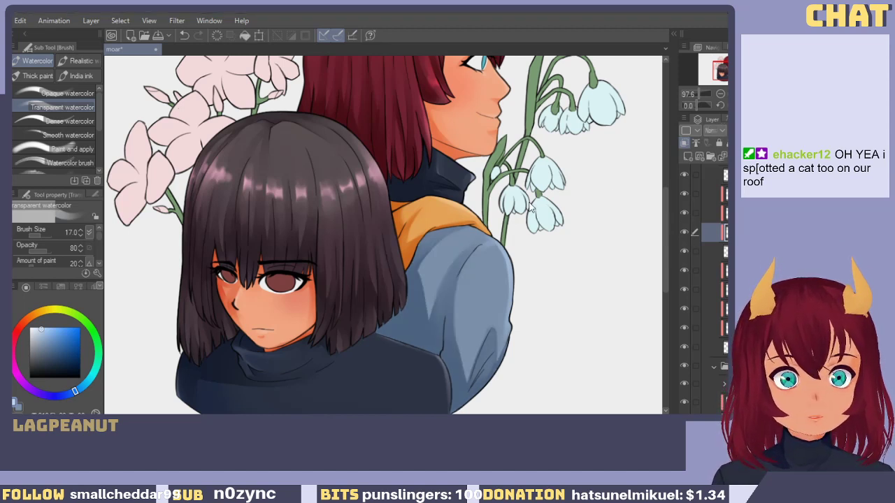
key(ctrl+e)
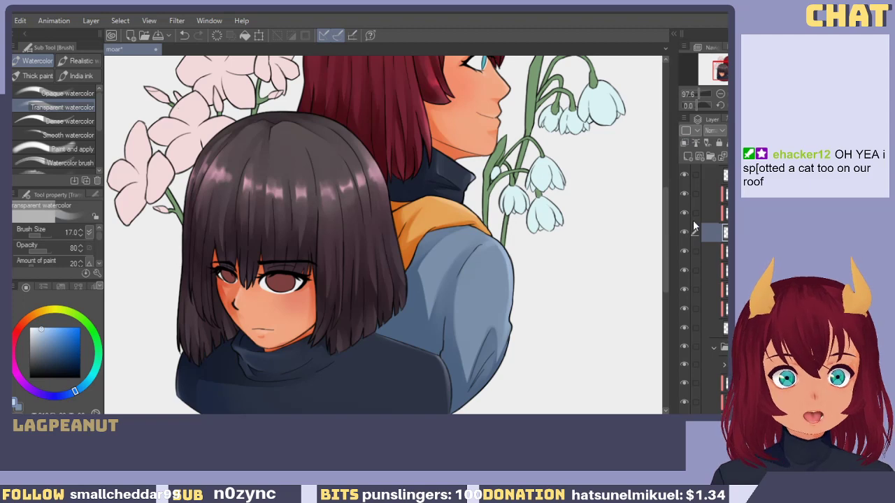
Select the coat's Multiply shadow layer and check its effect by hiding and showing it.
click(705, 212)
click(683, 212)
click(683, 212)
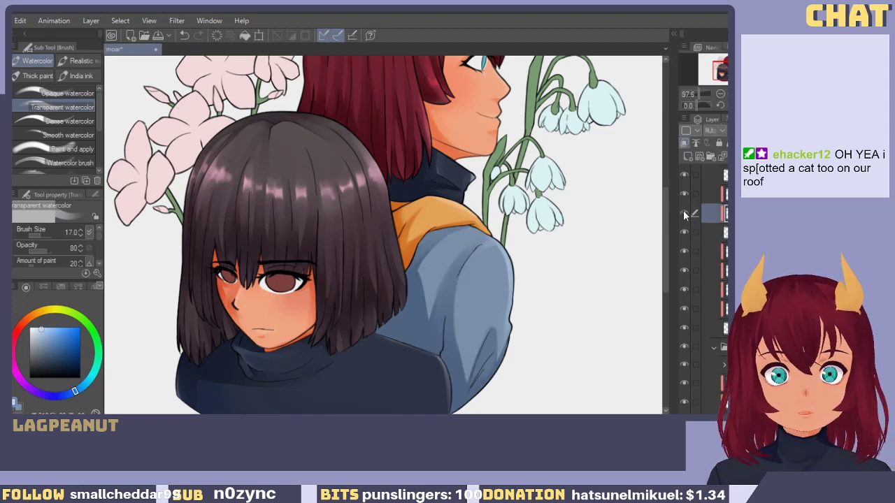
scroll(515, 287, up, 3)
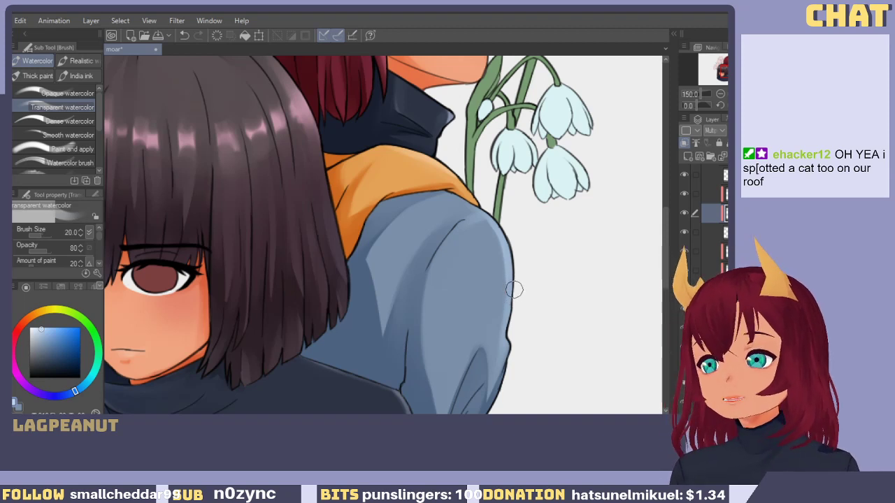
Set the Transparent watercolor brush to size 30, sample the coat's blue and soften the shadow edge beside the dark hair.
key(bracketright)
key(bracketright)
alt+click(335, 343)
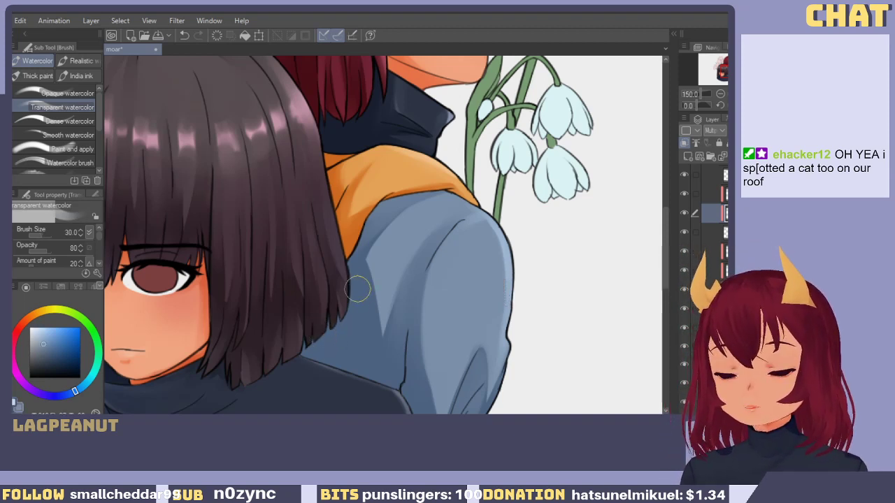
drag(363, 264, 371, 362)
key(ctrl+z)
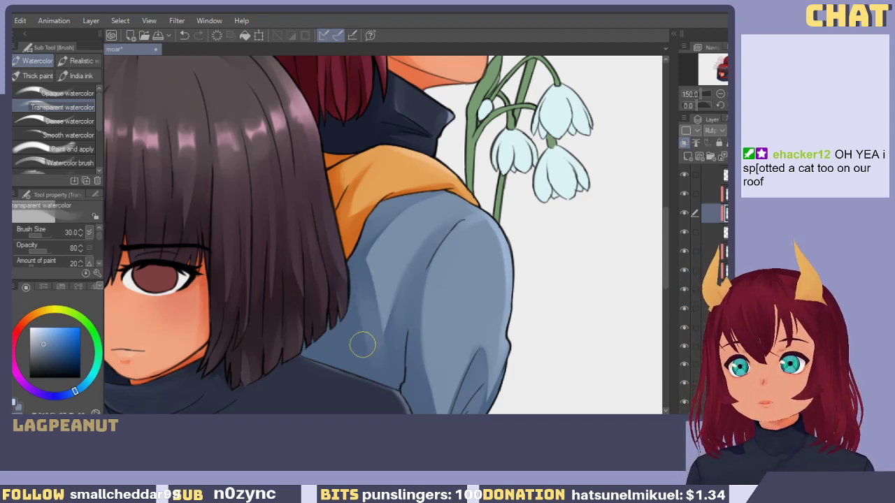
key(ctrl+z)
mouse_move(372, 274)
mouse_down()
mouse_move(373, 298)
mouse_move(382, 253)
mouse_move(384, 325)
mouse_up()
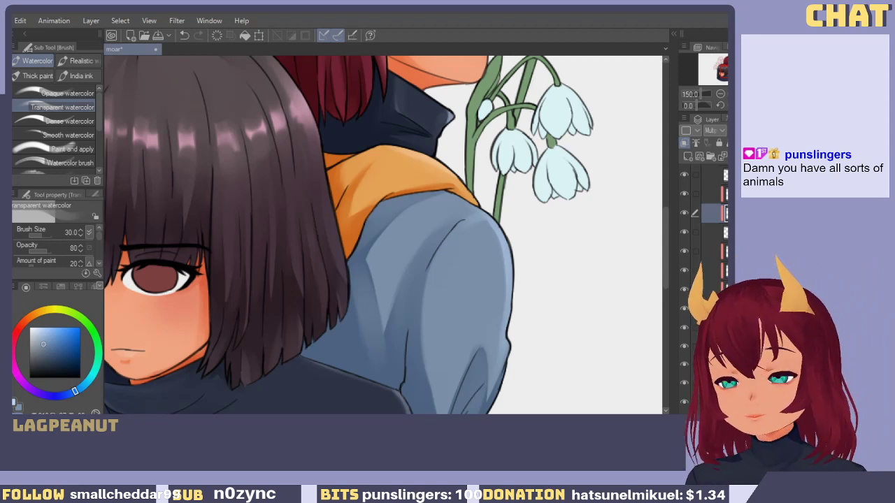
mouse_move(348, 296)
mouse_down()
mouse_move(344, 277)
mouse_move(373, 323)
mouse_up()
mouse_move(363, 250)
mouse_down()
mouse_move(372, 337)
mouse_move(356, 243)
mouse_move(367, 333)
mouse_up()
drag(359, 283, 359, 346)
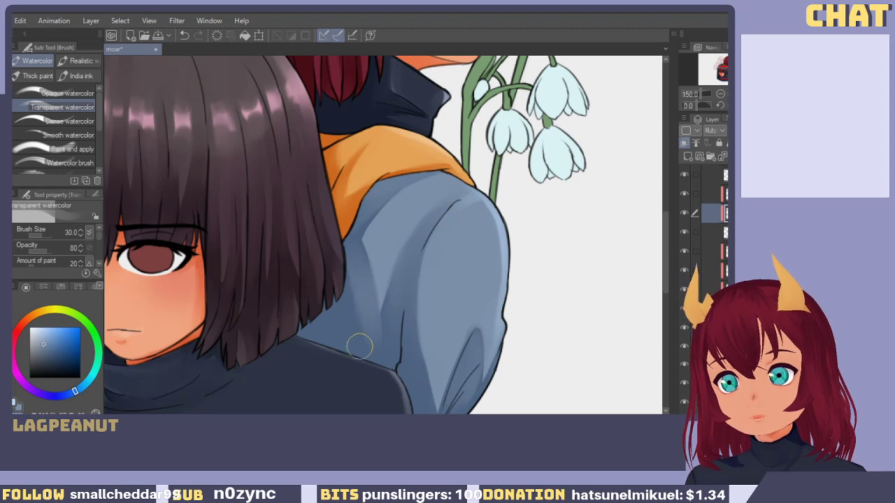
drag(349, 269, 362, 348)
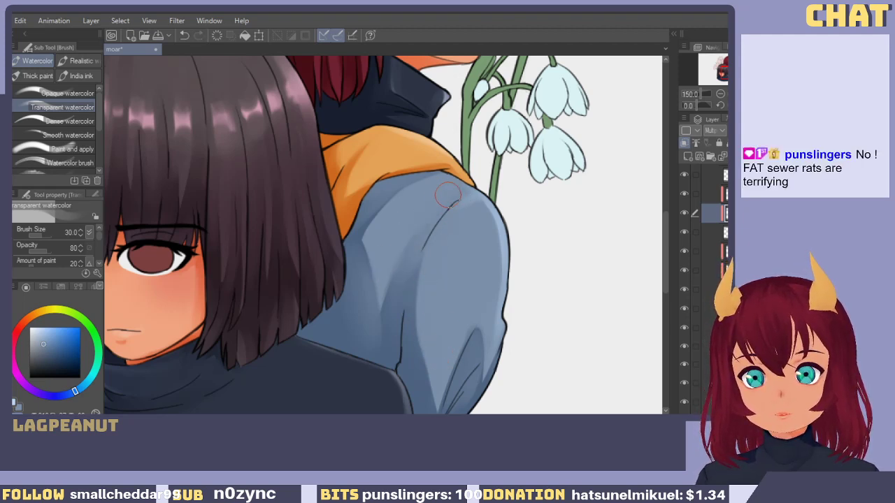
Rework the shadow on the back of the coat with strokes running down from the shoulder seam toward the turtleneck.
mouse_move(411, 218)
mouse_down()
mouse_move(368, 326)
mouse_move(380, 311)
mouse_up()
key(ctrl+z)
key(ctrl+z)
drag(405, 238, 373, 310)
drag(412, 223, 362, 349)
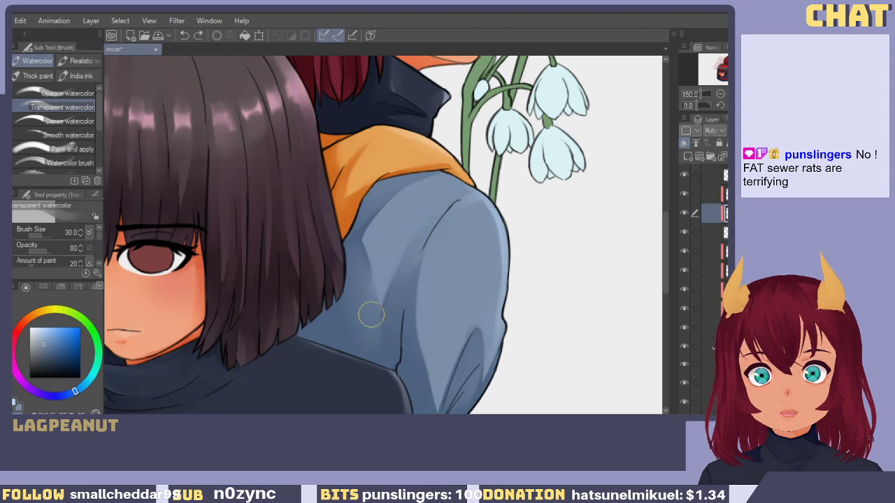
mouse_move(370, 316)
mouse_down()
mouse_move(405, 222)
mouse_move(382, 295)
mouse_move(413, 227)
mouse_up()
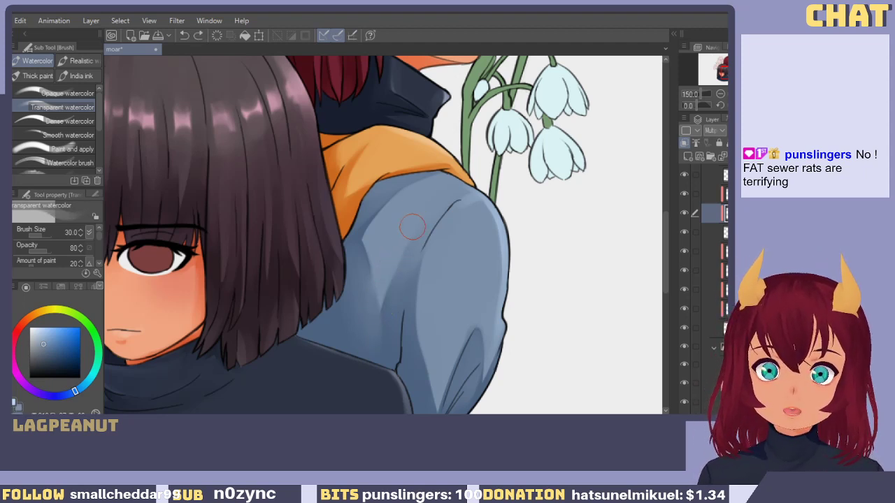
key(ctrl+z)
drag(382, 300, 408, 238)
key(ctrl+z)
mouse_move(383, 293)
mouse_down()
mouse_move(413, 219)
mouse_move(376, 300)
mouse_move(419, 212)
mouse_up()
key(ctrl+z)
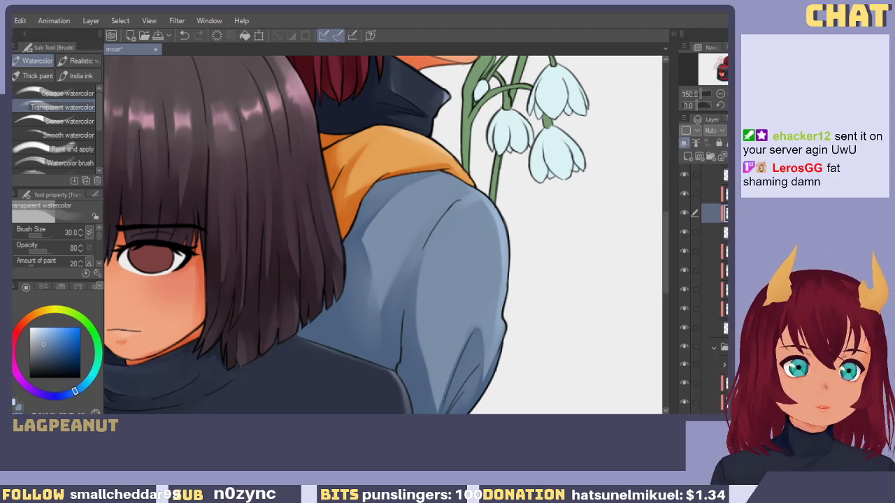
Blend the fold shadows on the coat's back between the hair and the sleeve seam with long vertical strokes.
drag(466, 287, 459, 249)
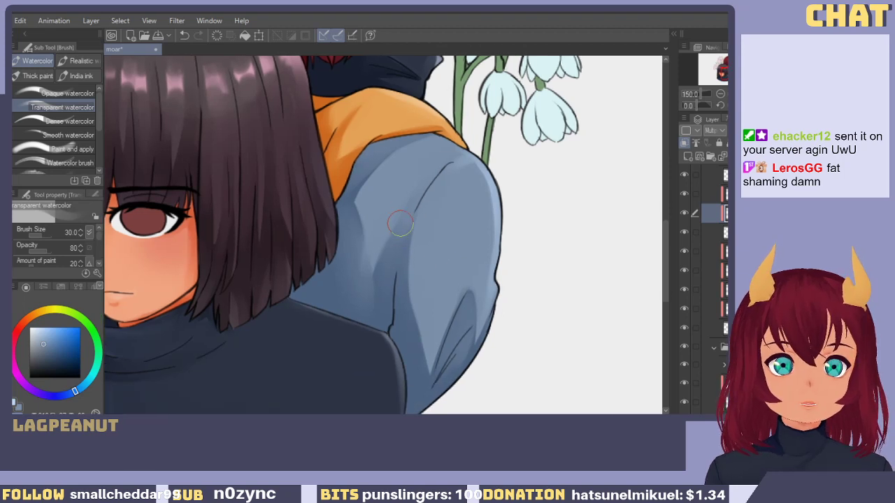
key(ctrl+z)
mouse_move(401, 224)
mouse_down()
mouse_move(382, 310)
mouse_move(392, 316)
mouse_up()
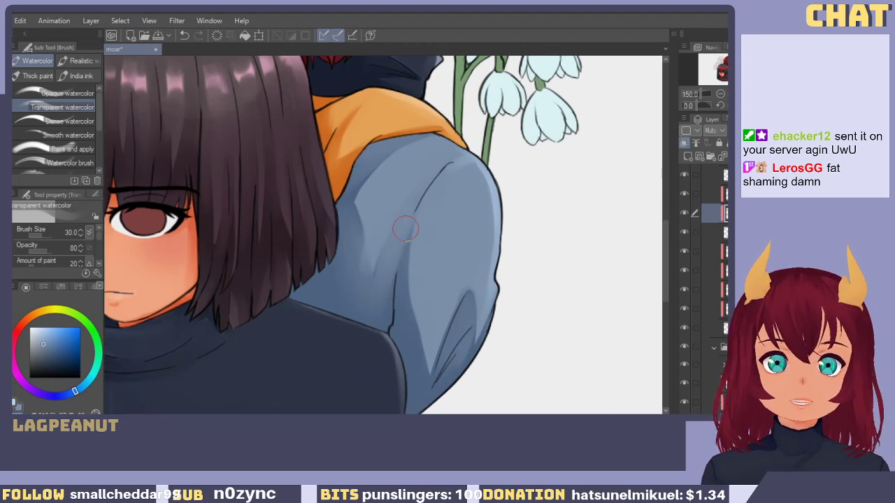
drag(413, 206, 404, 278)
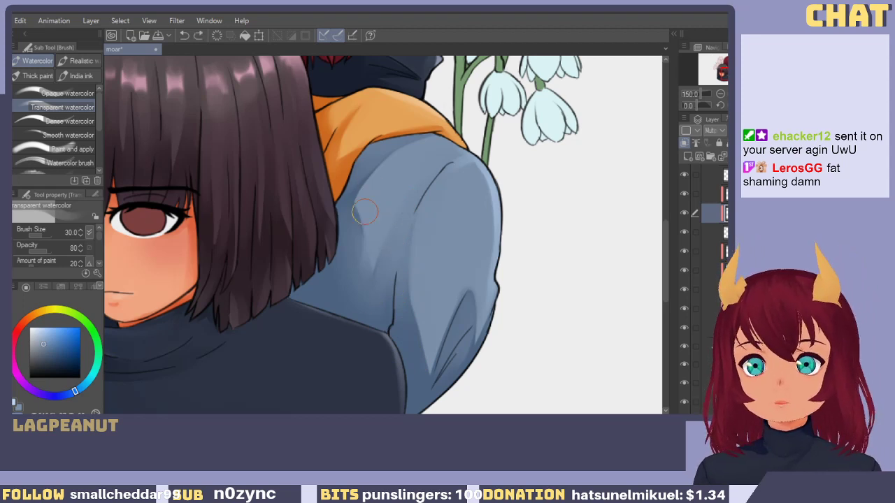
key(ctrl+z)
drag(365, 212, 369, 266)
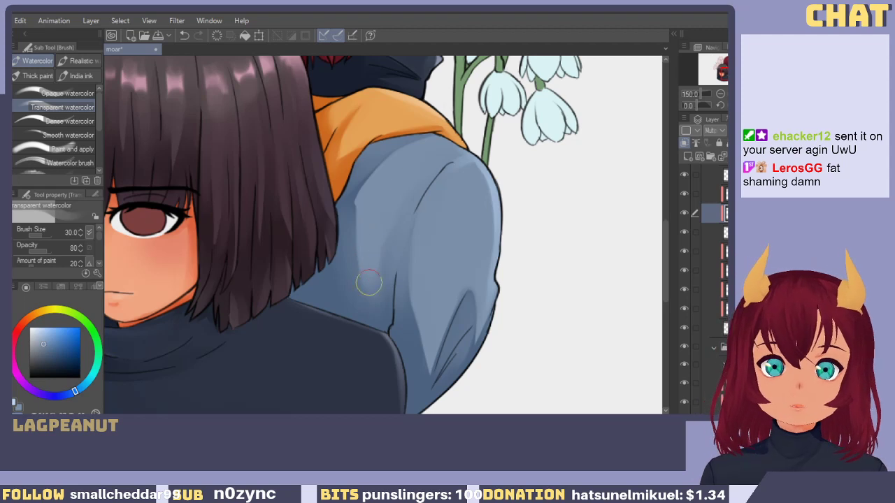
drag(365, 220, 366, 327)
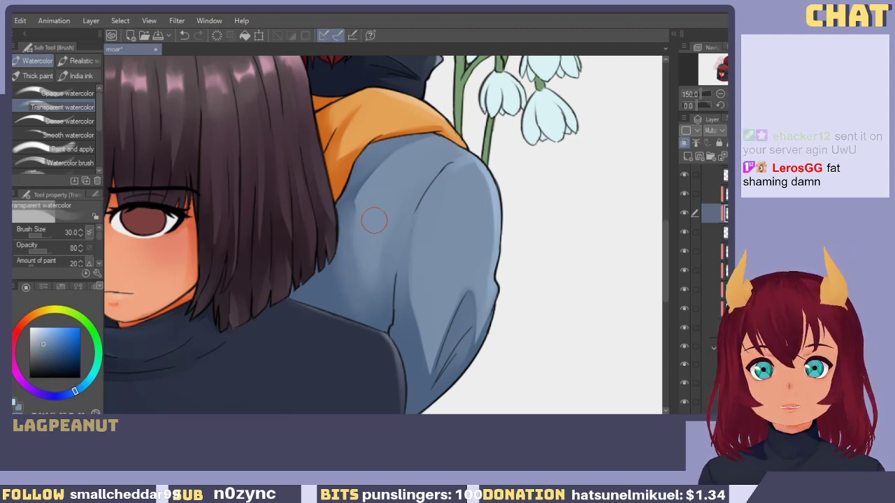
drag(358, 193, 359, 280)
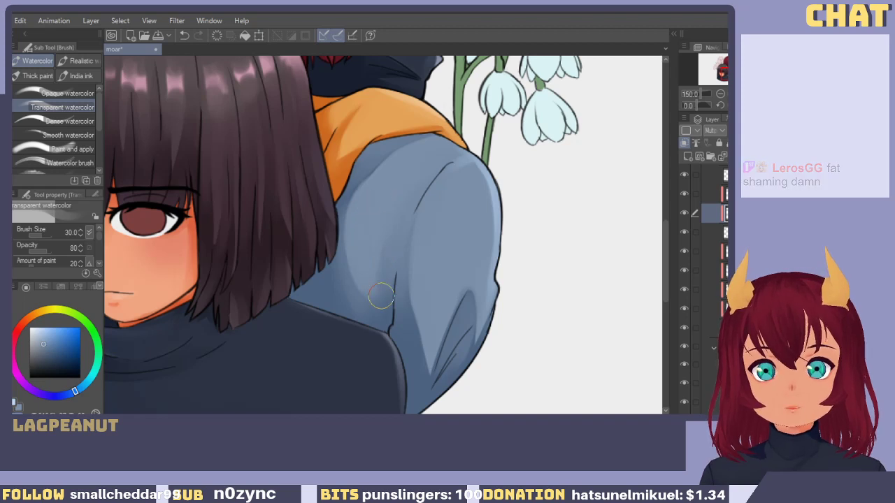
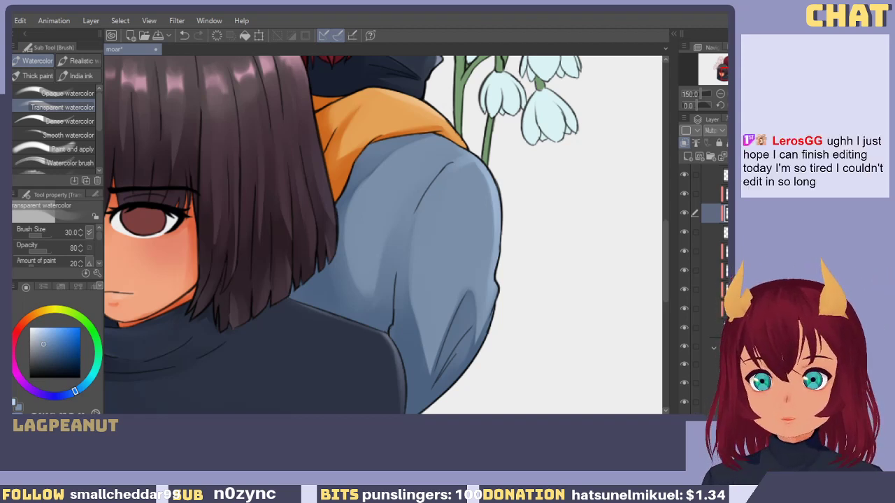
Examine the sleeve and lower coat shading, and compare it with the Multiply shadow layer hidden and shown.
drag(499, 336, 441, 181)
mouse_move(443, 234)
mouse_down()
mouse_move(437, 276)
mouse_move(430, 245)
mouse_up()
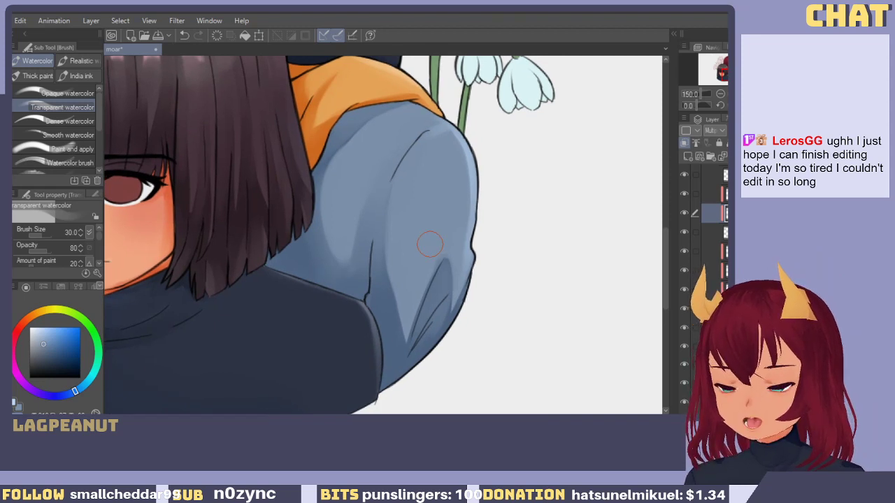
mouse_move(447, 311)
mouse_down()
mouse_move(420, 305)
mouse_move(449, 343)
mouse_up()
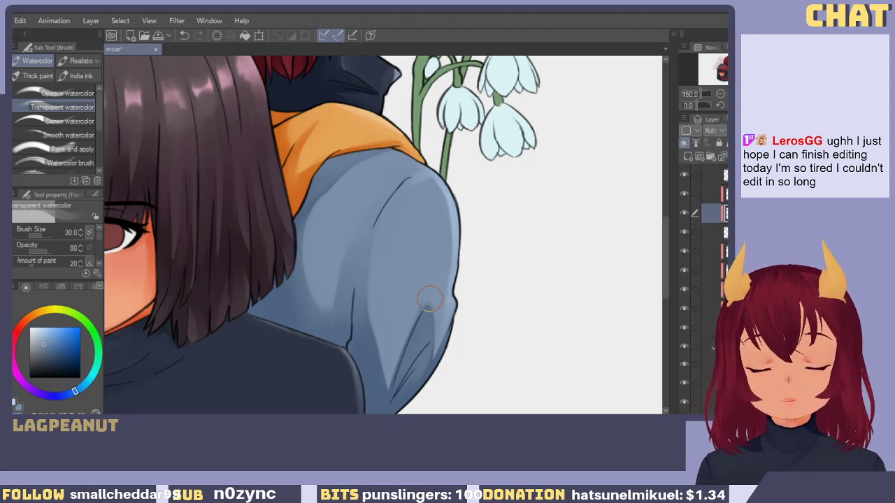
drag(429, 299, 425, 300)
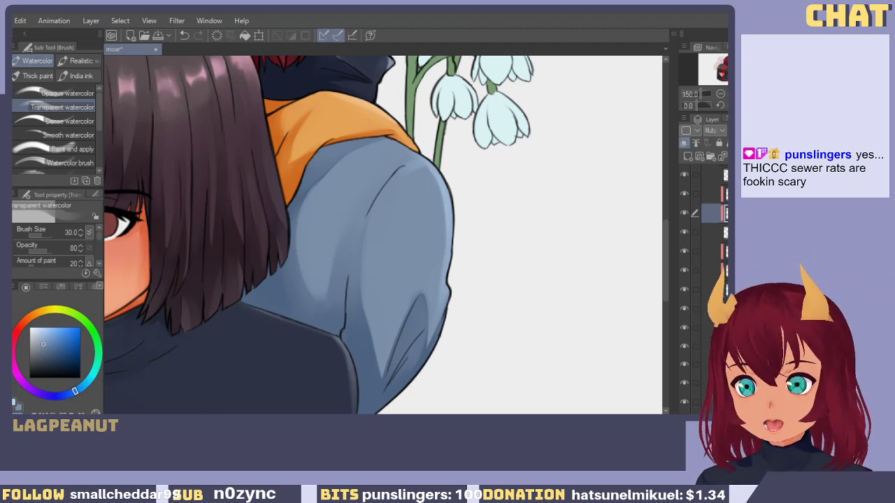
drag(422, 344, 414, 286)
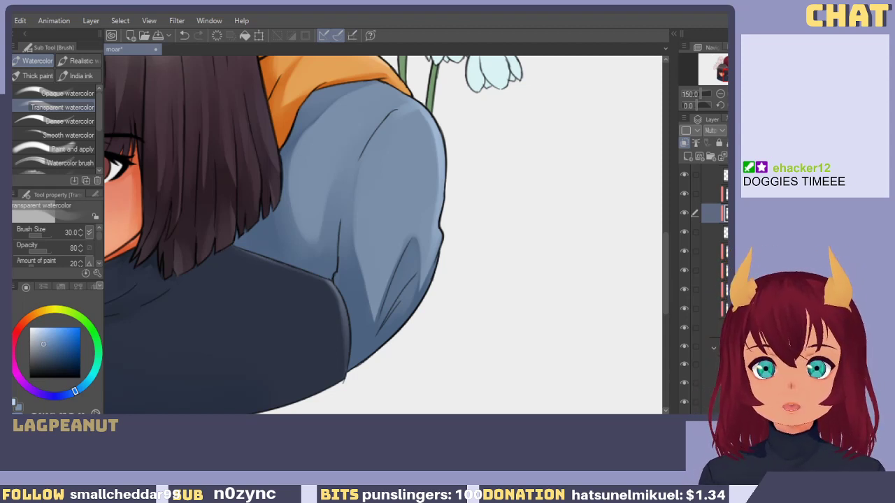
drag(380, 260, 431, 285)
click(682, 211)
click(682, 211)
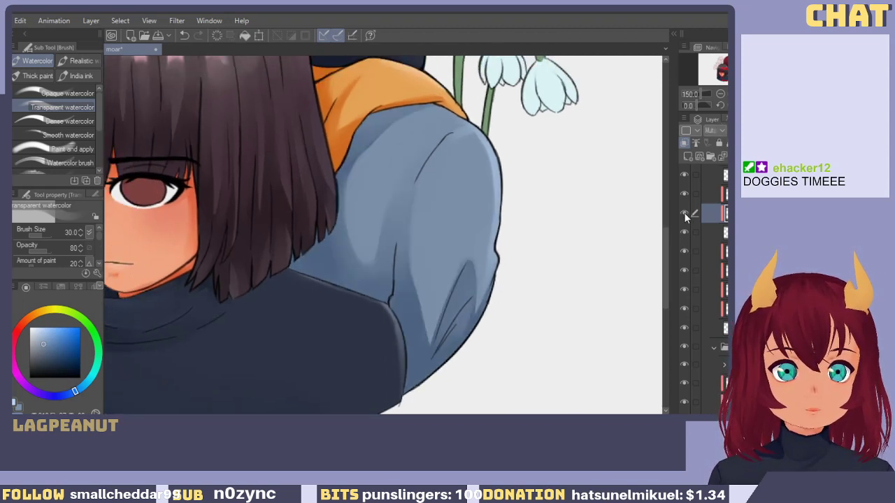
Airbrush a violet gradient over the lower coat with the Soft airbrush at size 70 on a new clipped Multiply layer.
click(721, 224)
click(686, 158)
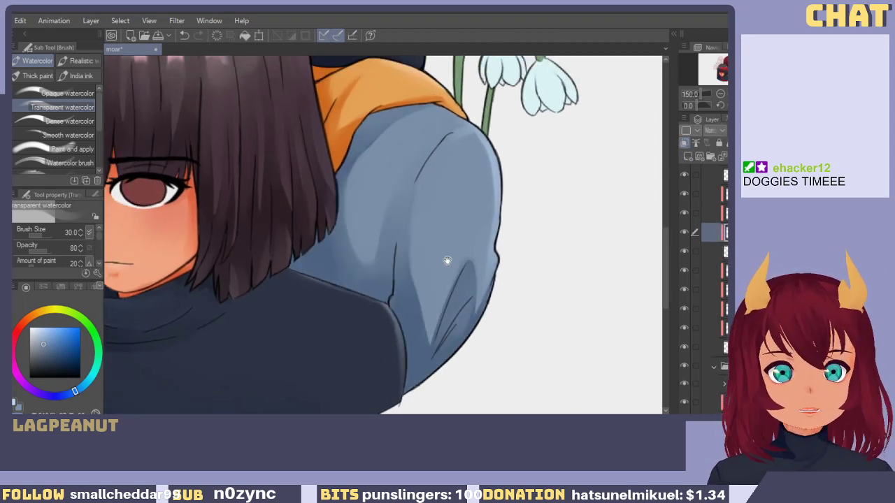
drag(447, 260, 444, 275)
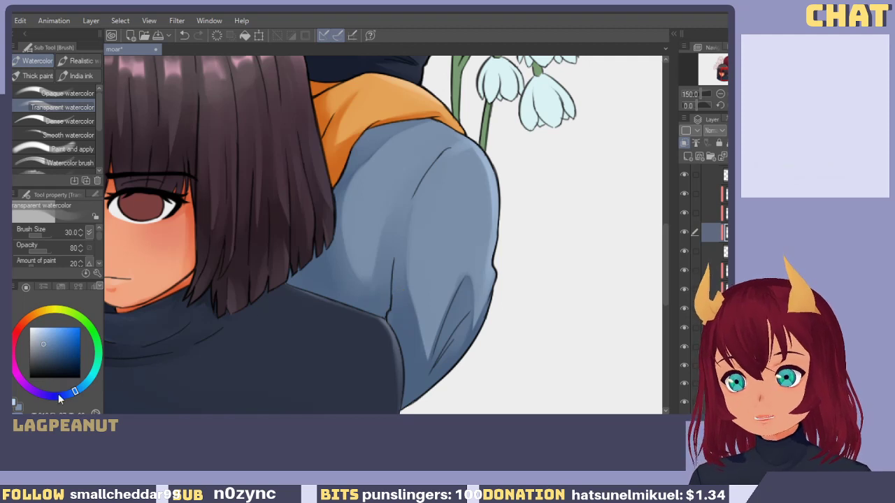
drag(58, 393, 43, 392)
key(b)
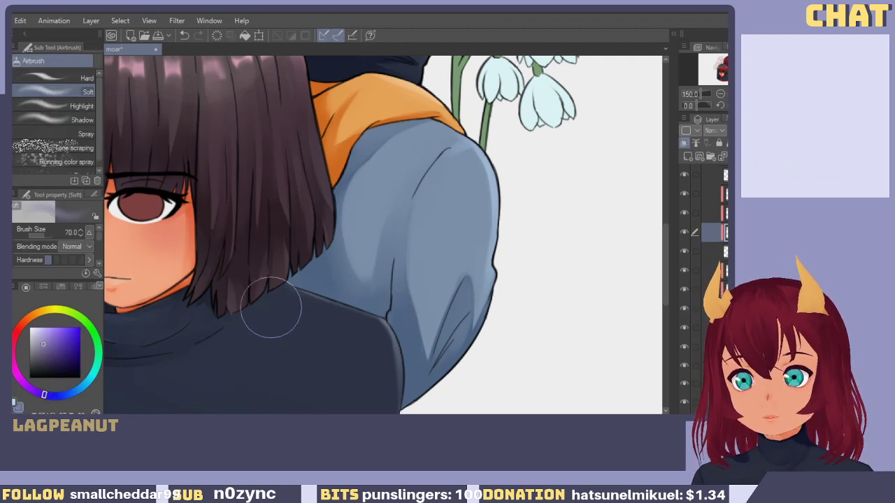
drag(338, 176, 378, 311)
key(ctrl+z)
mouse_move(302, 207)
mouse_down()
mouse_move(256, 228)
mouse_move(314, 224)
mouse_move(322, 199)
mouse_move(353, 241)
mouse_move(473, 325)
mouse_up()
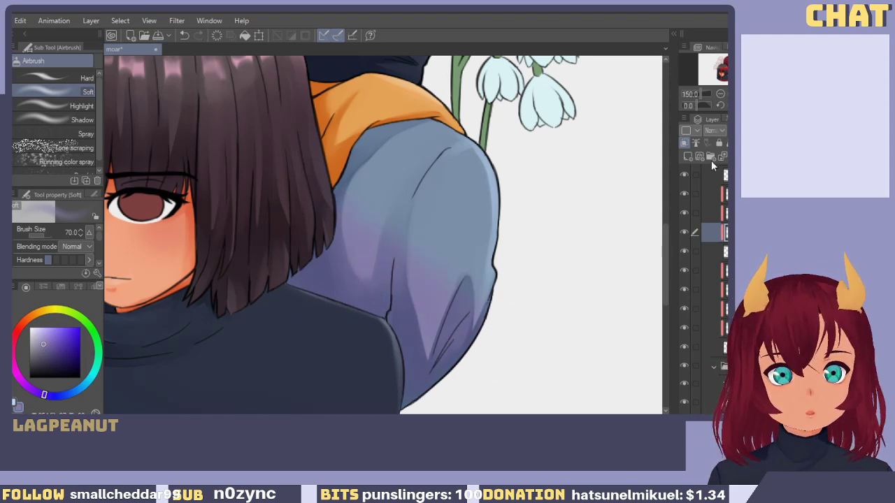
click(723, 166)
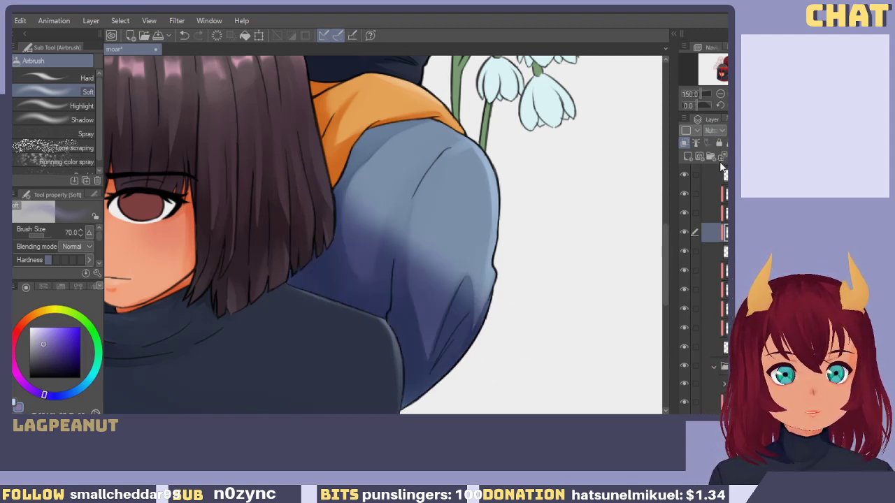
Fade the upper edge of the violet gradient using transparent color, with the Soft airbrush enlarged to size 120.
key(c)
mouse_move(358, 260)
mouse_down()
mouse_move(388, 234)
mouse_move(353, 190)
mouse_move(475, 290)
mouse_up()
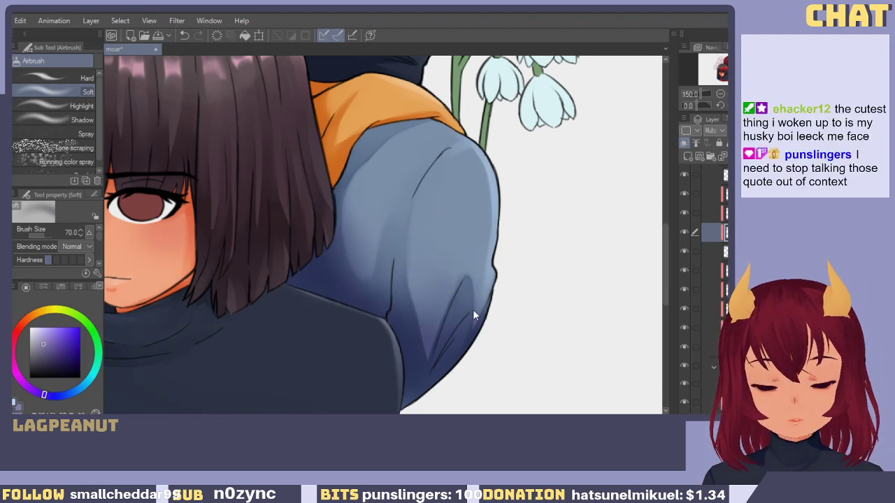
key(ctrl+z)
key(bracketright)
key(bracketright)
key(bracketright)
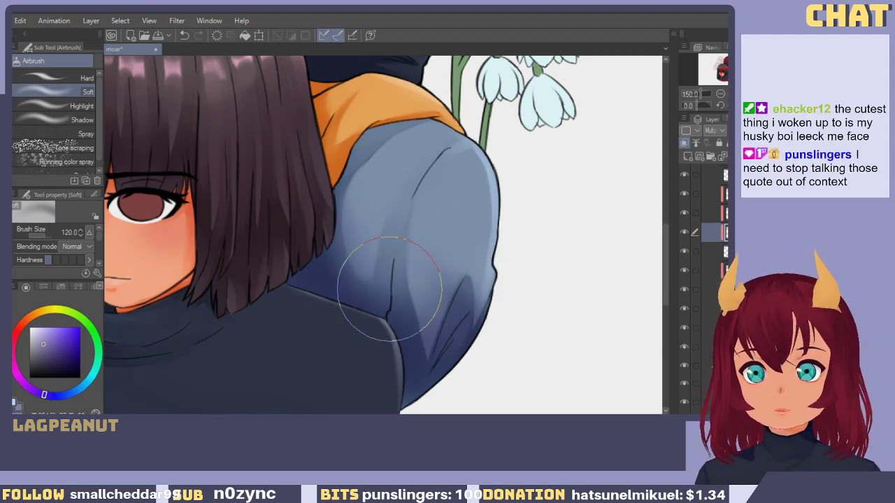
mouse_move(389, 290)
mouse_down()
mouse_move(411, 282)
mouse_move(433, 235)
mouse_up()
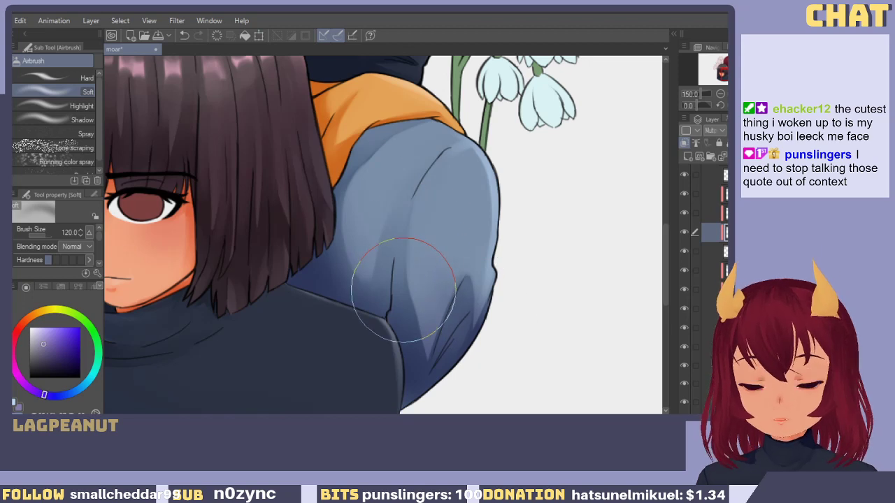
Rebalance the violet gradient on the coat's lower back and sleeve with alternating soft painting and erasing.
key(c)
key(c)
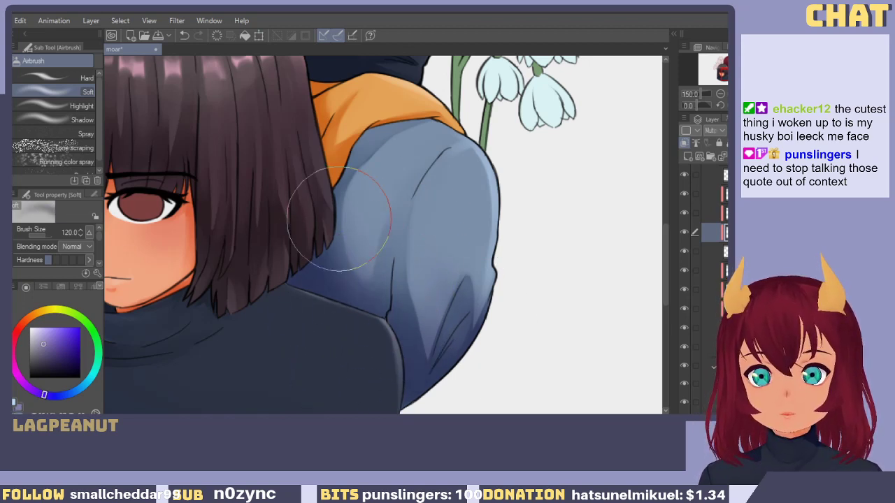
drag(431, 190, 468, 253)
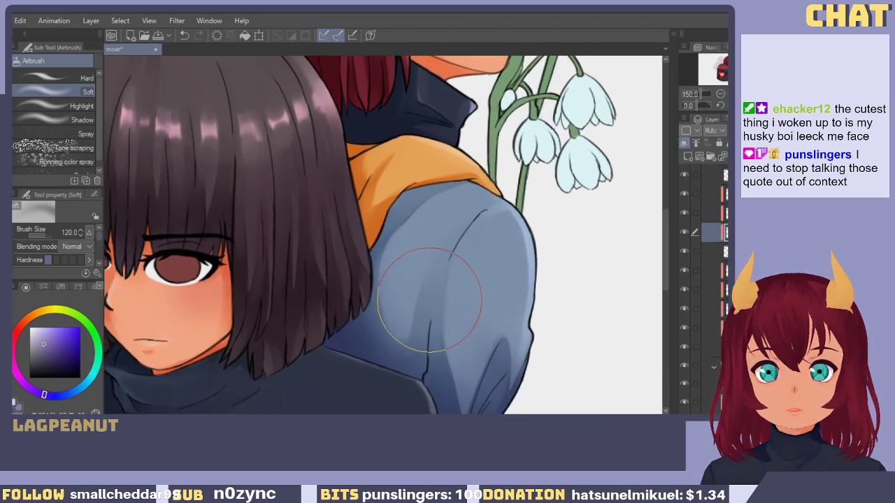
mouse_move(420, 311)
mouse_down()
mouse_move(394, 273)
mouse_move(459, 357)
mouse_move(476, 364)
mouse_up()
key(c)
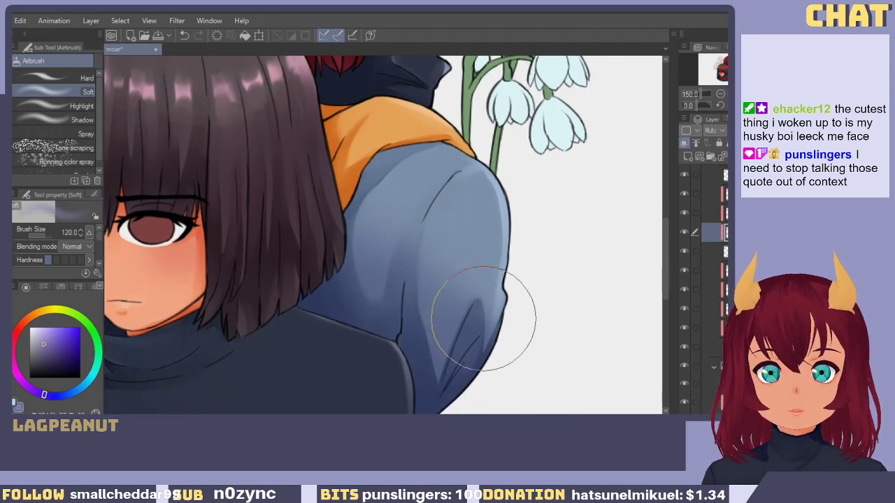
mouse_move(405, 244)
mouse_down()
mouse_move(383, 247)
mouse_move(399, 278)
mouse_up()
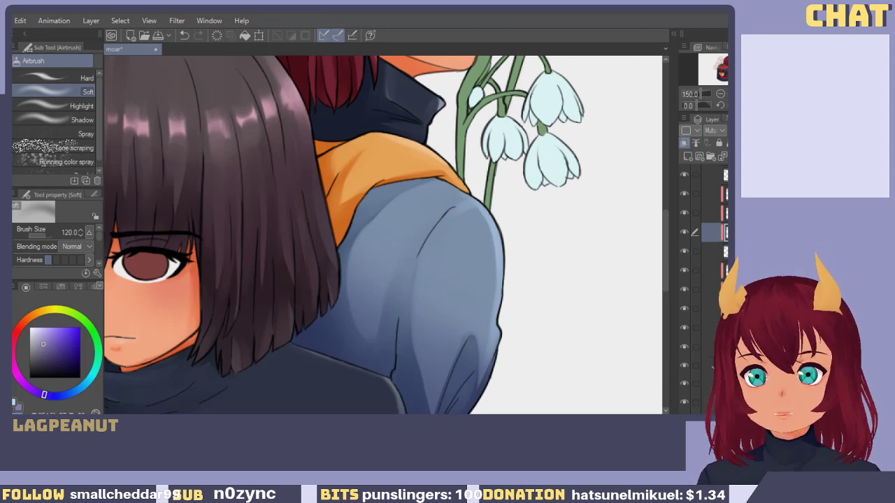
Examine how the coat's violet gradient looks up close and within the whole illustration.
drag(459, 314, 394, 238)
drag(316, 309, 403, 252)
mouse_move(322, 247)
mouse_down()
mouse_move(439, 252)
mouse_move(433, 296)
mouse_move(394, 375)
mouse_move(391, 365)
mouse_up()
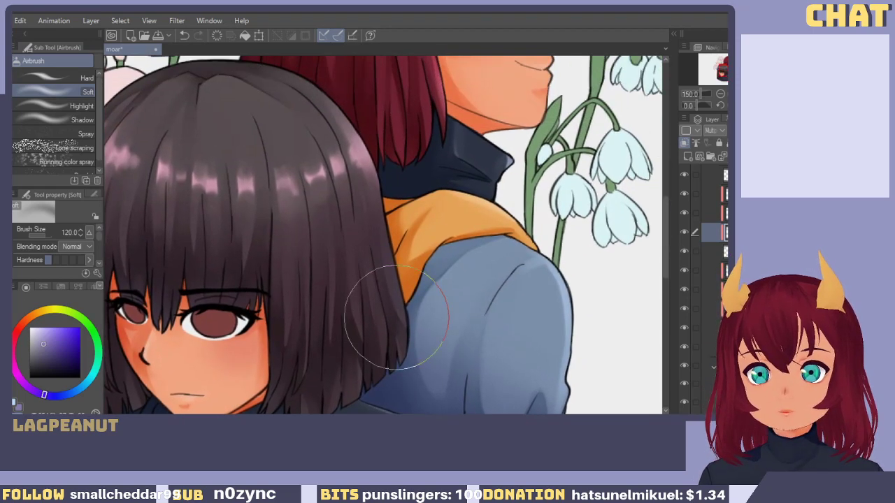
scroll(393, 313, down, 4)
scroll(389, 298, up, 2)
drag(387, 298, 408, 294)
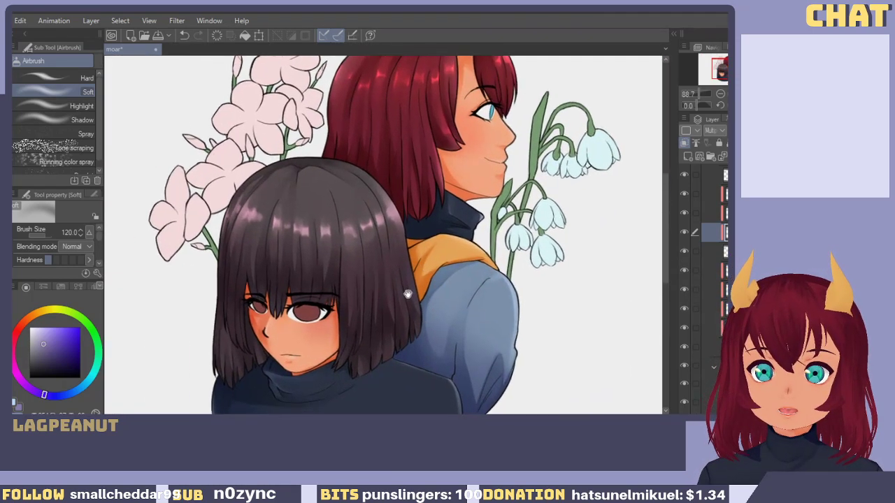
scroll(480, 293, down, 1)
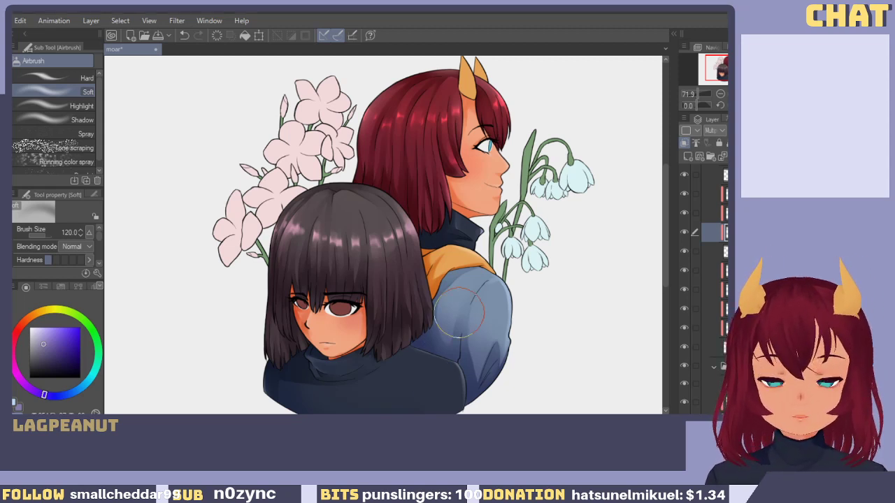
Compare the blue coat with its violet gradient layer hidden and shown, both up close and within the whole illustration.
scroll(468, 295, up, 2)
click(681, 234)
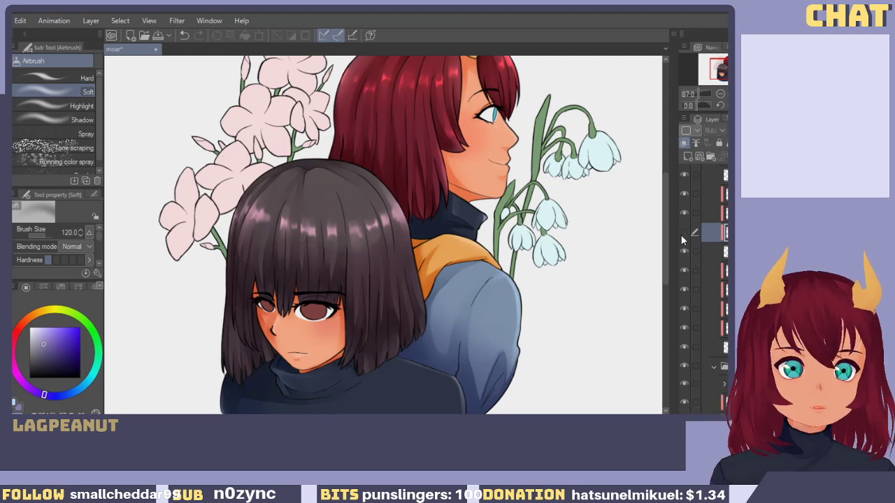
click(681, 233)
scroll(587, 275, down, 1)
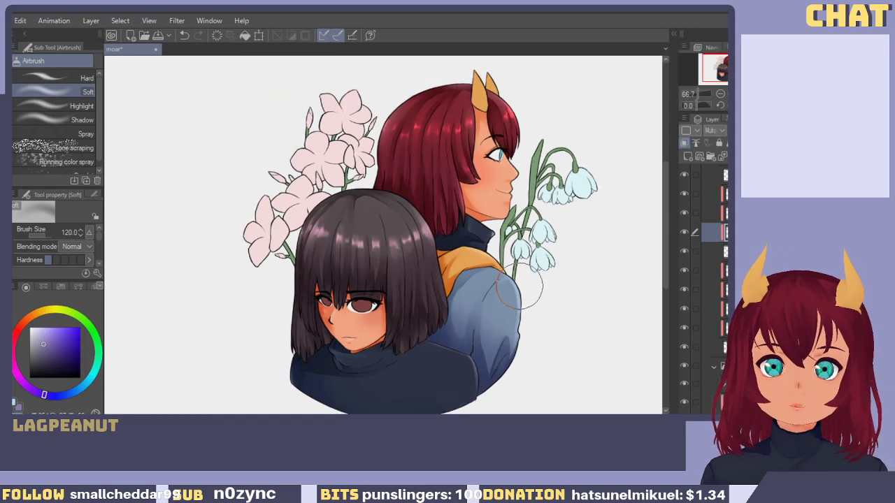
drag(718, 69, 719, 72)
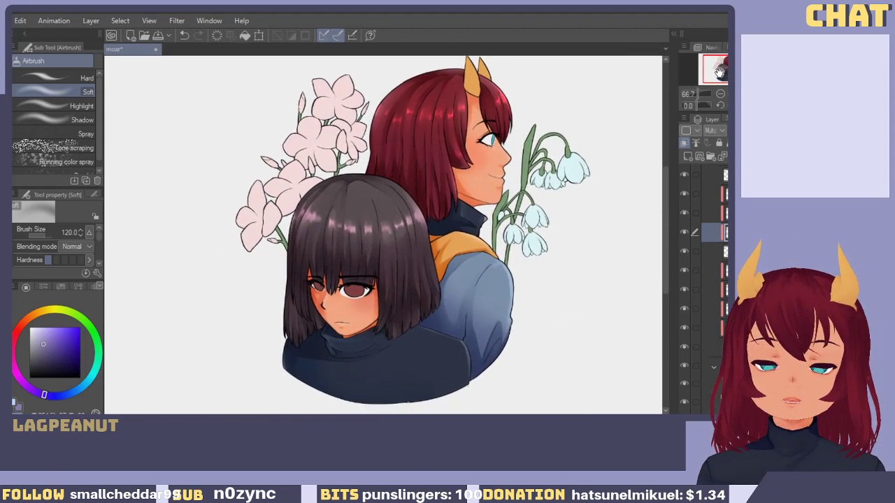
click(683, 235)
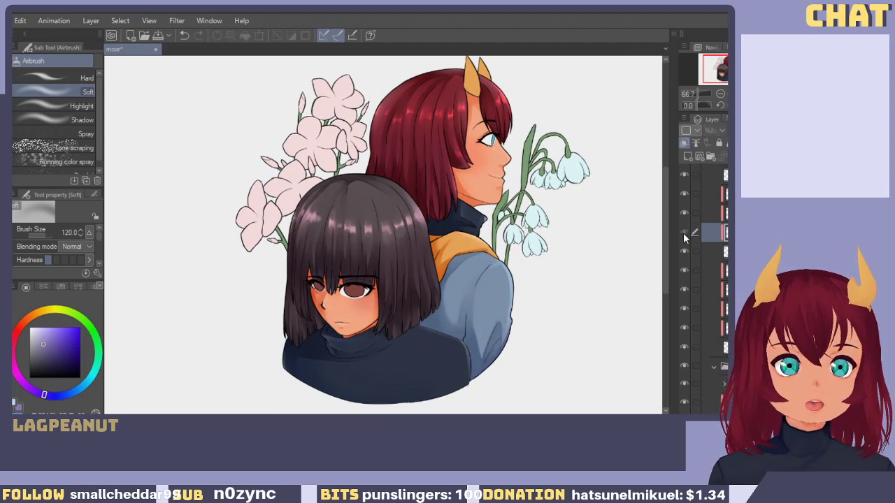
click(683, 235)
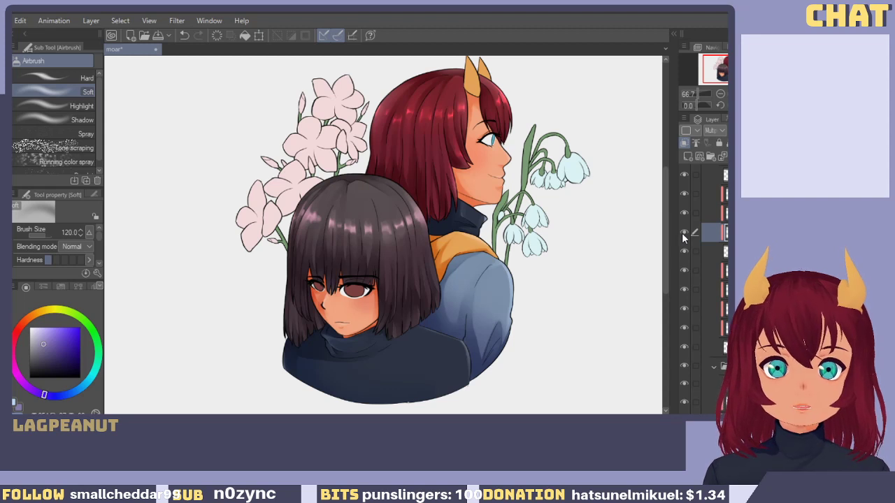
scroll(725, 276, down, 2)
scroll(725, 277, up, 2)
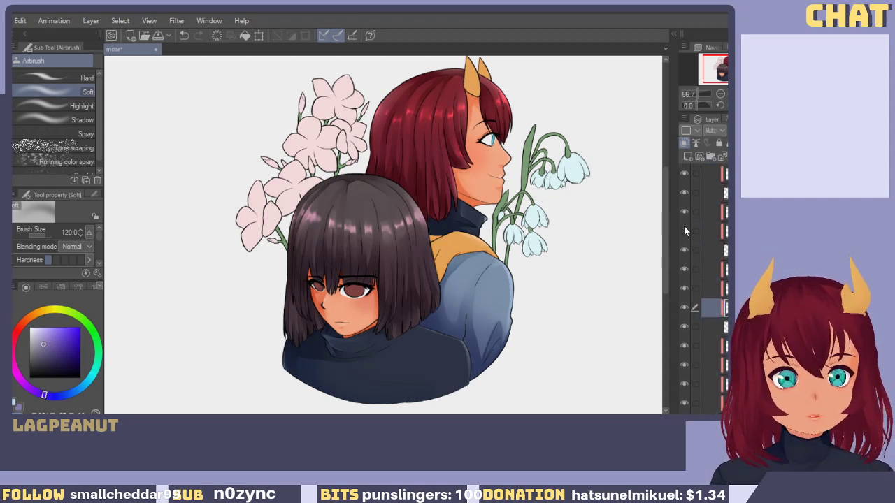
Select the orange collar's clipped Multiply layer, sample the red-haired girl's horn orange as the drawing color, and choose the base 2 pen.
click(692, 231)
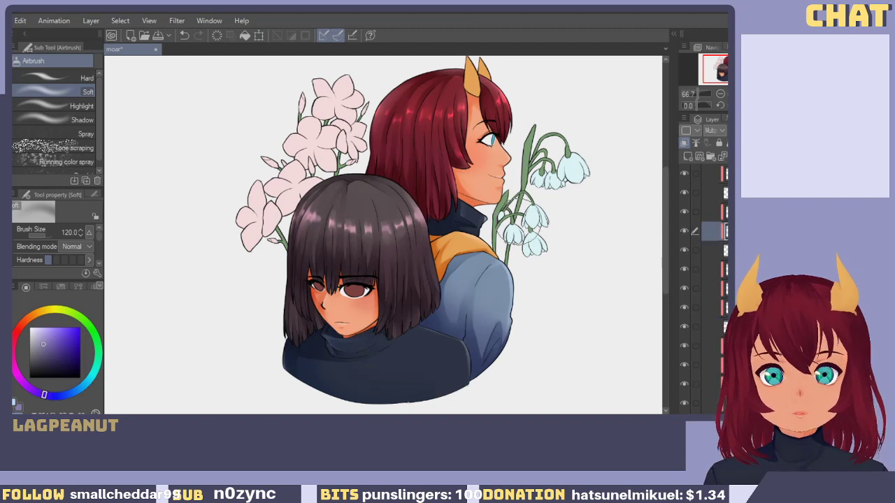
scroll(500, 218, up, 1)
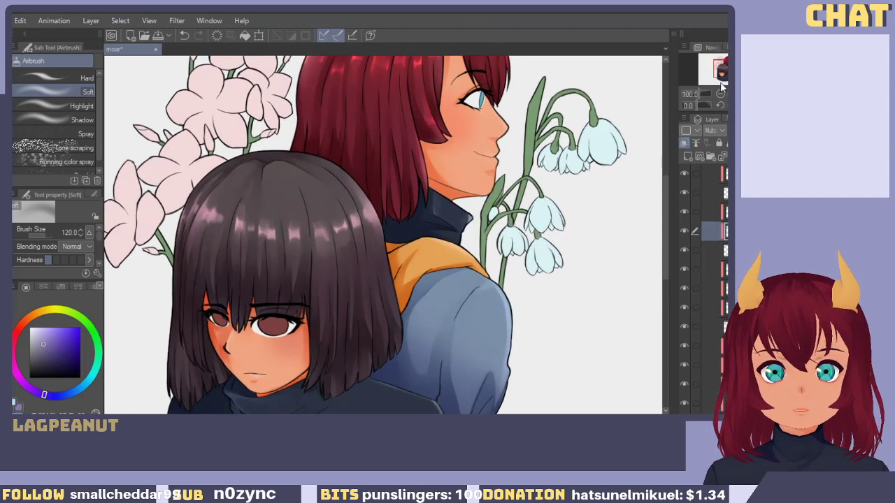
drag(722, 82, 721, 66)
scroll(608, 115, up, 2)
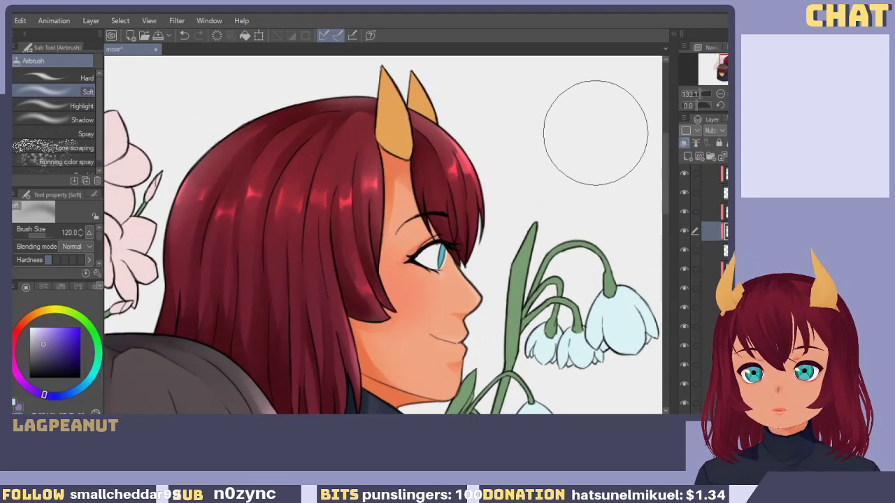
alt+click(374, 136)
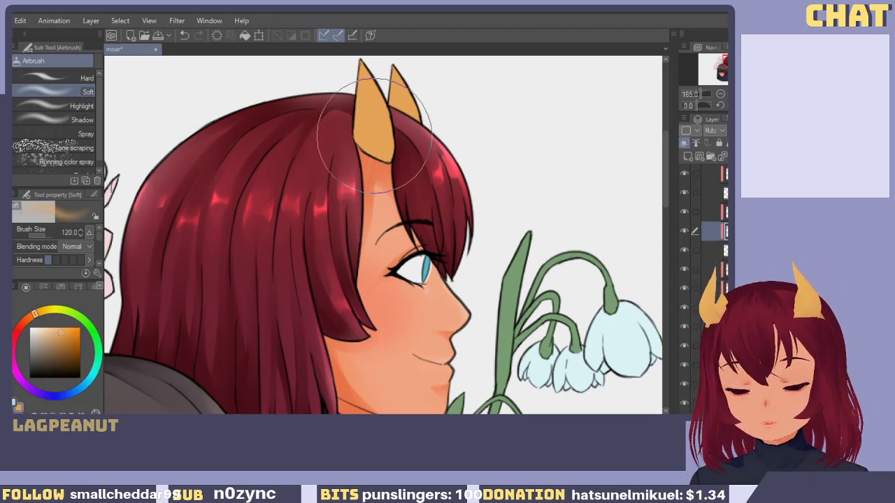
key(p)
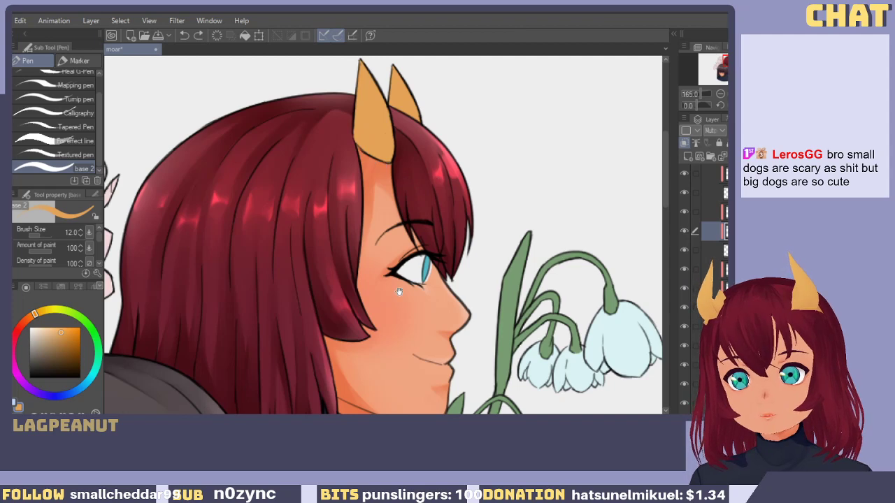
Inspect how the orange collar is built by hiding and showing its shading and base layers, and compare it with the horns.
mouse_move(397, 293)
mouse_down()
mouse_move(385, 155)
mouse_move(368, 127)
mouse_move(445, 315)
mouse_up()
key(x)
key(ctrl+z)
key(x)
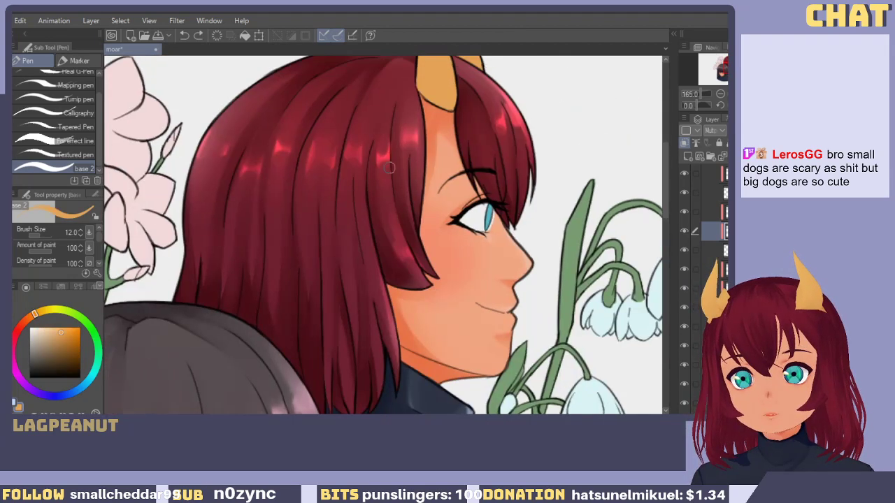
drag(445, 143, 410, 165)
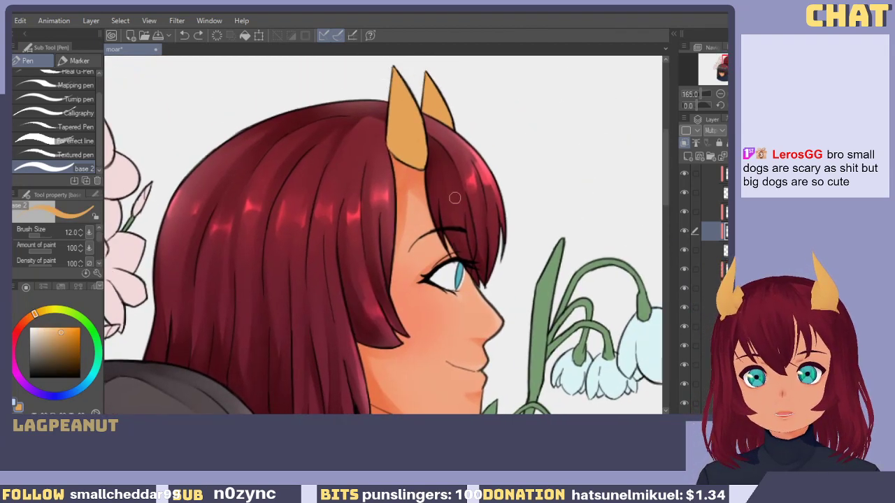
mouse_move(412, 406)
mouse_down()
mouse_move(369, 168)
mouse_move(380, 118)
mouse_up()
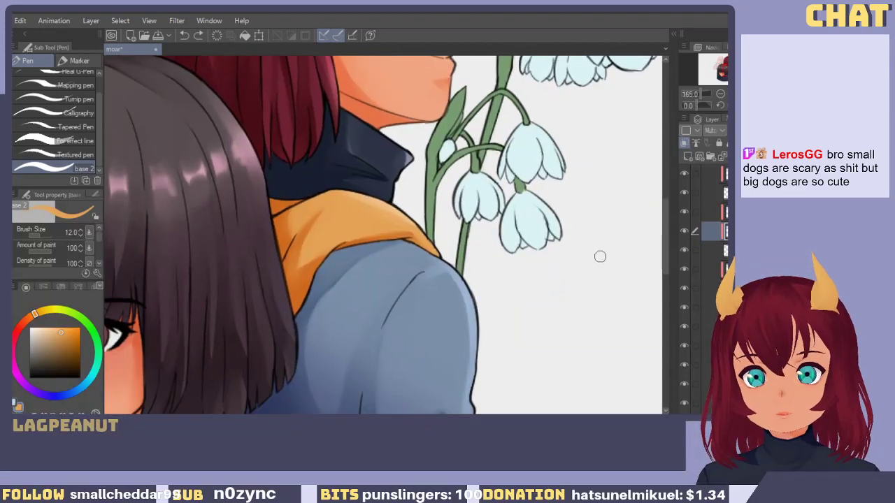
click(686, 232)
click(685, 233)
click(682, 250)
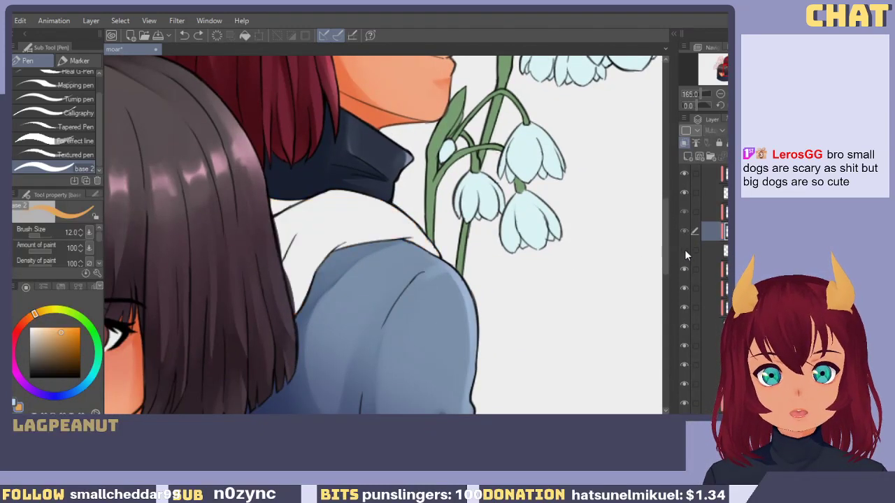
click(685, 250)
click(685, 233)
click(684, 233)
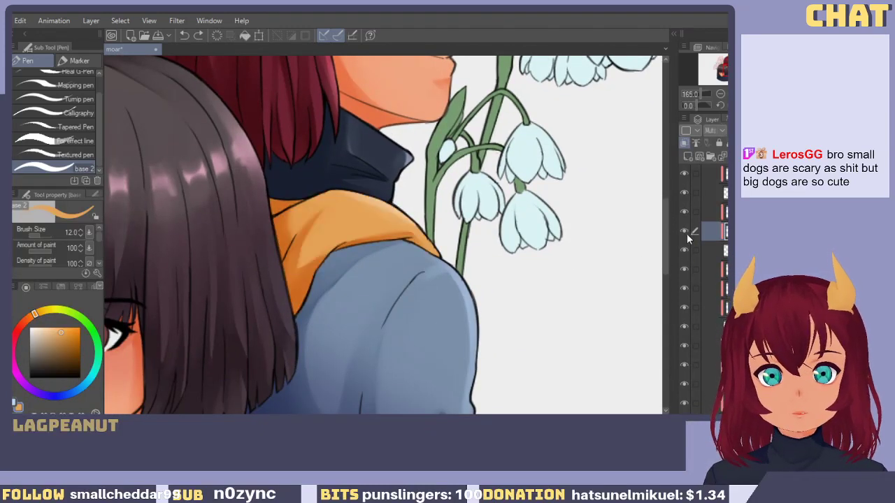
drag(369, 268, 397, 261)
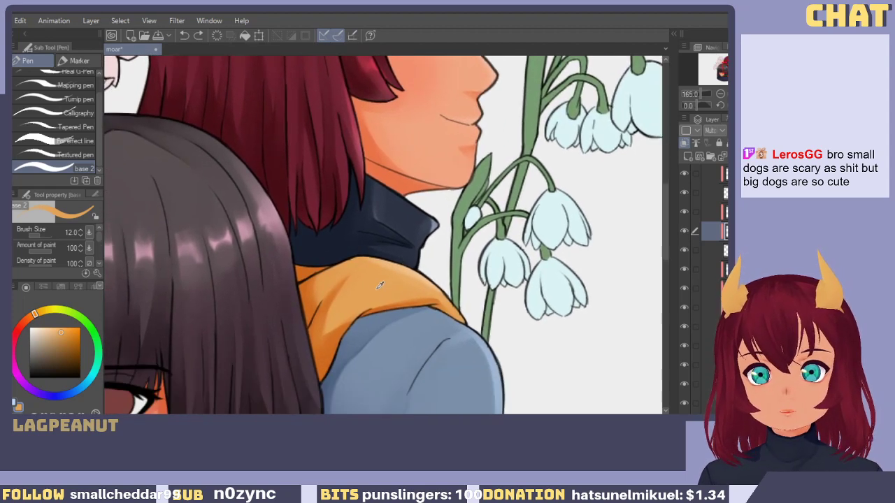
drag(405, 177, 385, 333)
key(x)
key(x)
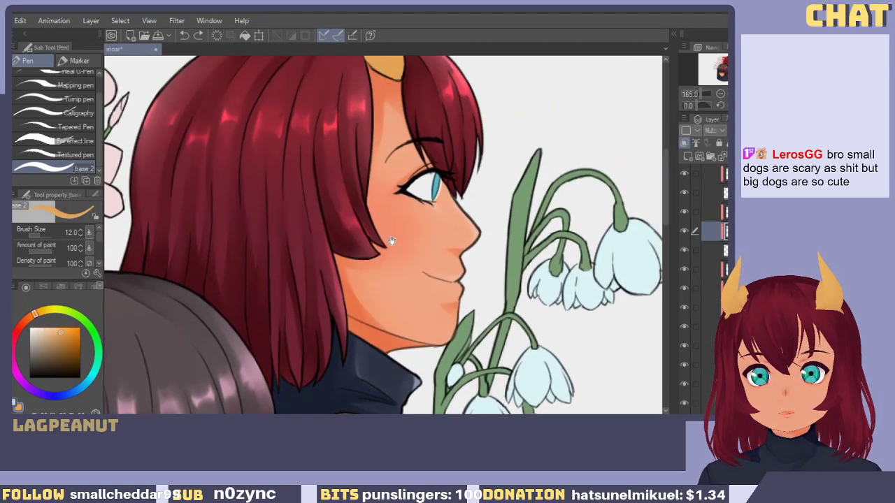
mouse_move(402, 230)
mouse_down()
mouse_move(380, 303)
mouse_move(383, 332)
mouse_up()
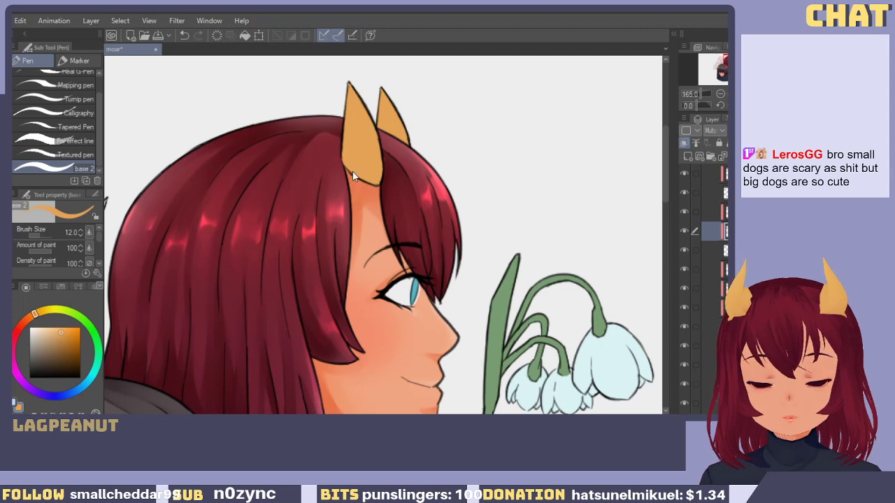
Switch to the Transparent watercolor brush, and find and select the layer holding the horns' flat orange by toggling layer visibility.
key(p)
key(p)
key(b)
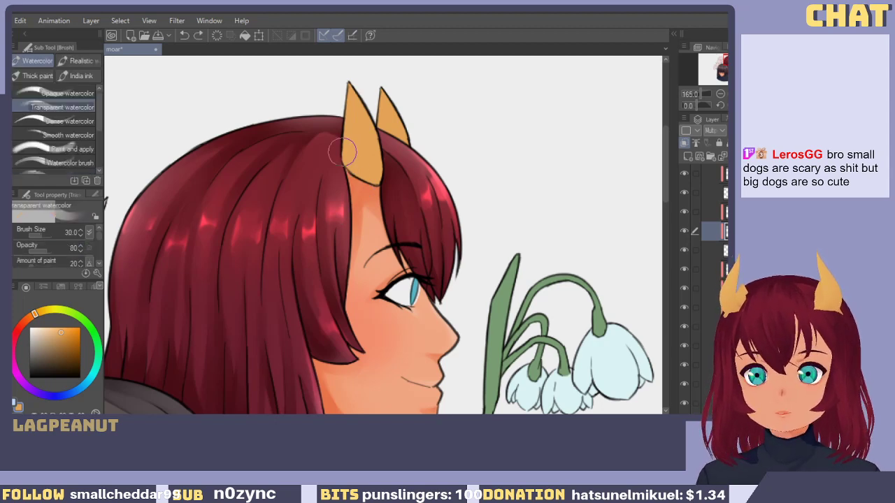
drag(369, 292, 337, 58)
drag(441, 164, 467, 372)
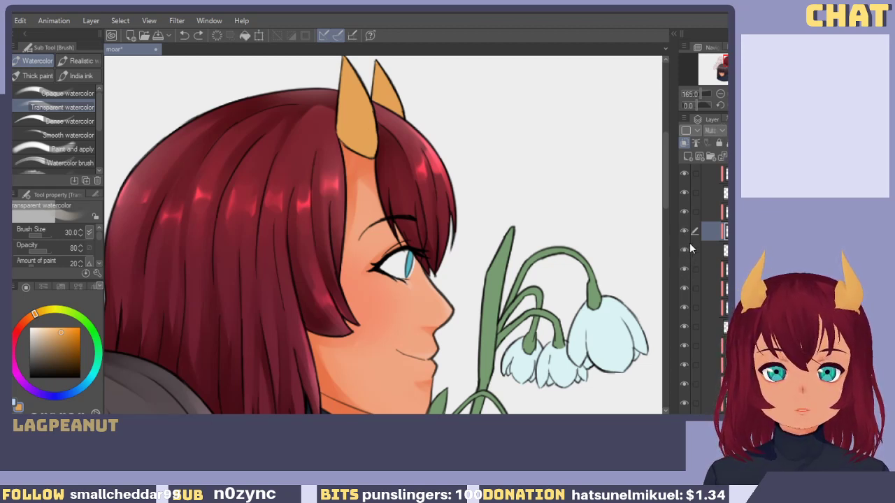
scroll(690, 237, up, 5)
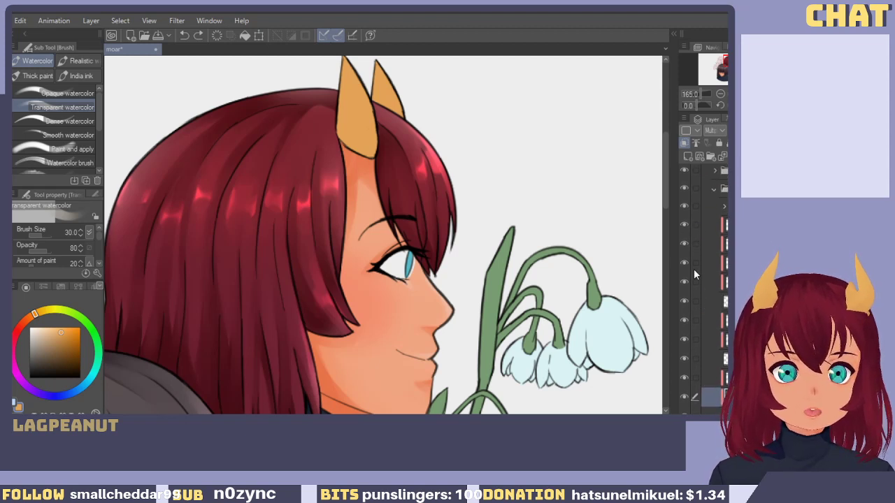
click(683, 302)
click(683, 302)
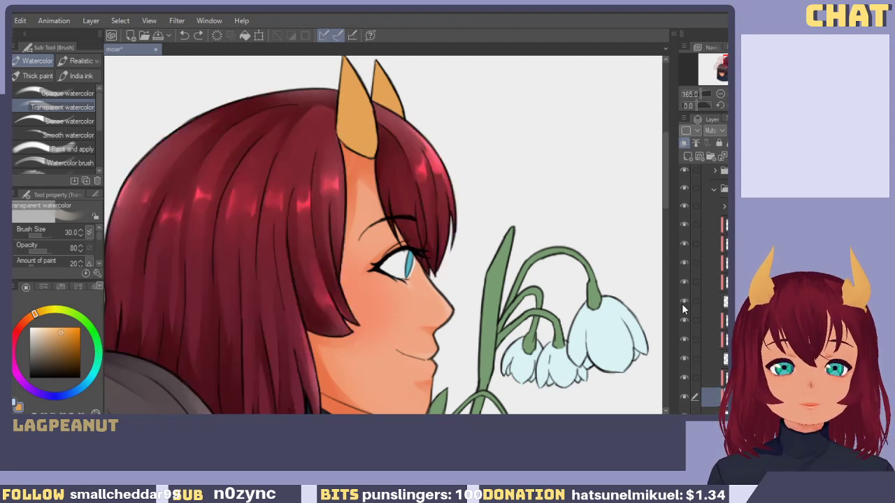
scroll(681, 303, down, 3)
click(683, 299)
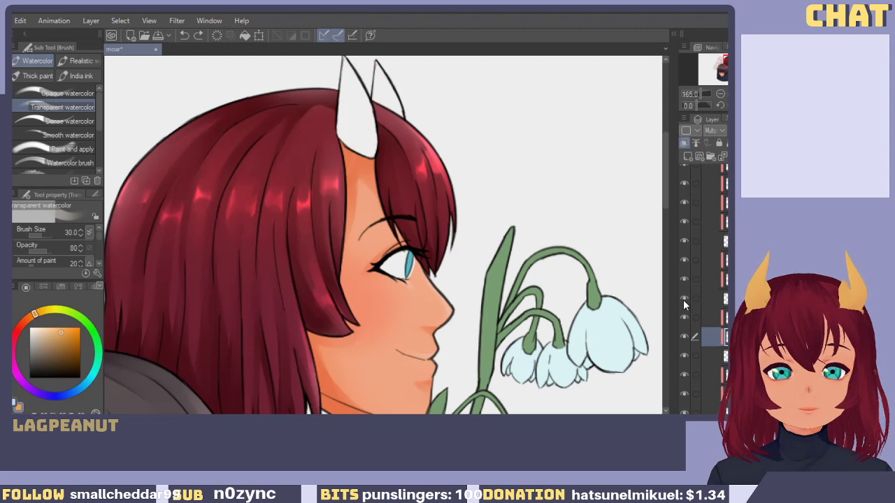
click(683, 299)
click(706, 299)
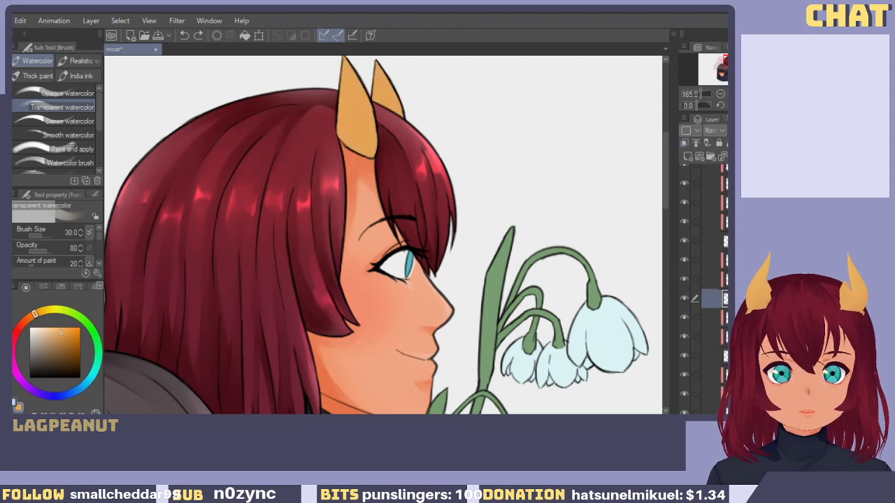
Check which other parts of the red-haired girl share the horns' color layer by hiding and showing that layer.
click(686, 297)
drag(485, 328, 492, 255)
click(684, 303)
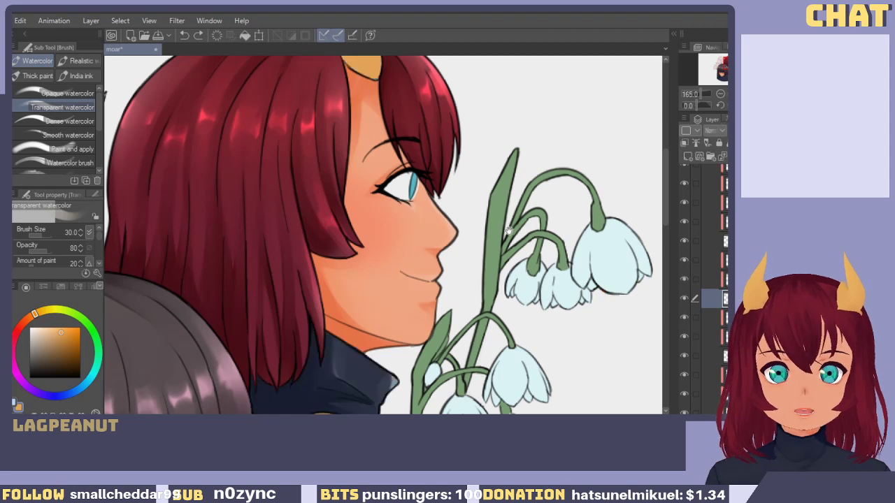
scroll(486, 229, down, 3)
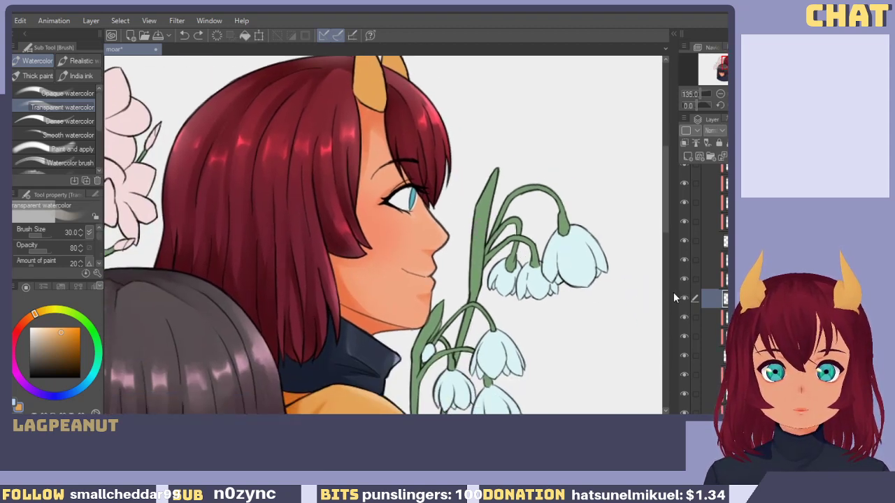
click(684, 302)
click(684, 301)
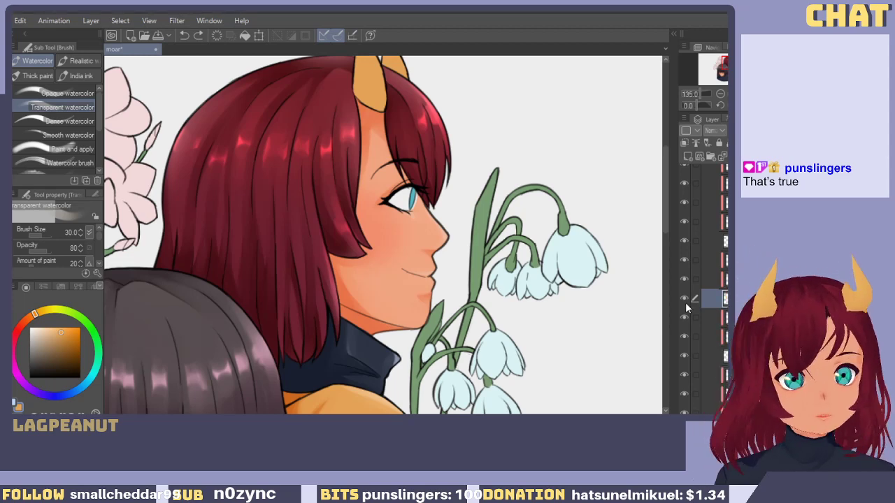
click(685, 302)
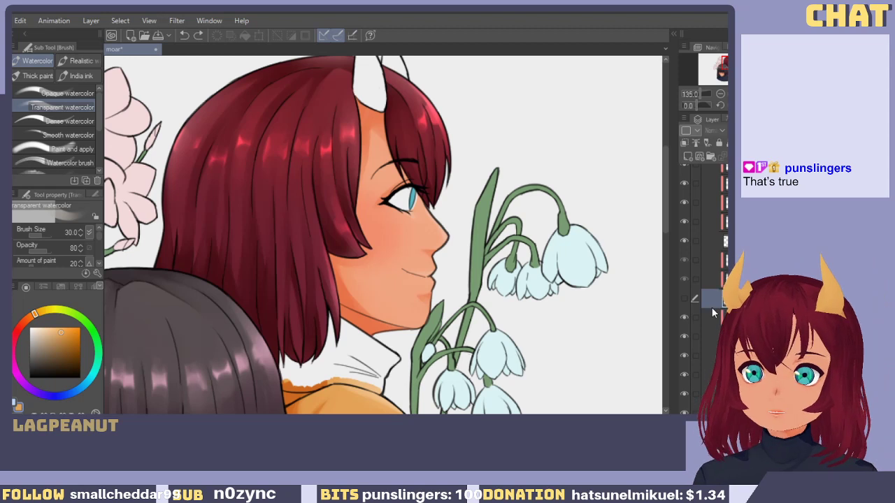
click(684, 297)
Remove the horns' orange fill from the turtleneck's color layer using a Selection pen selection around both horns, and clear the selection.
scroll(318, 299, up, 2)
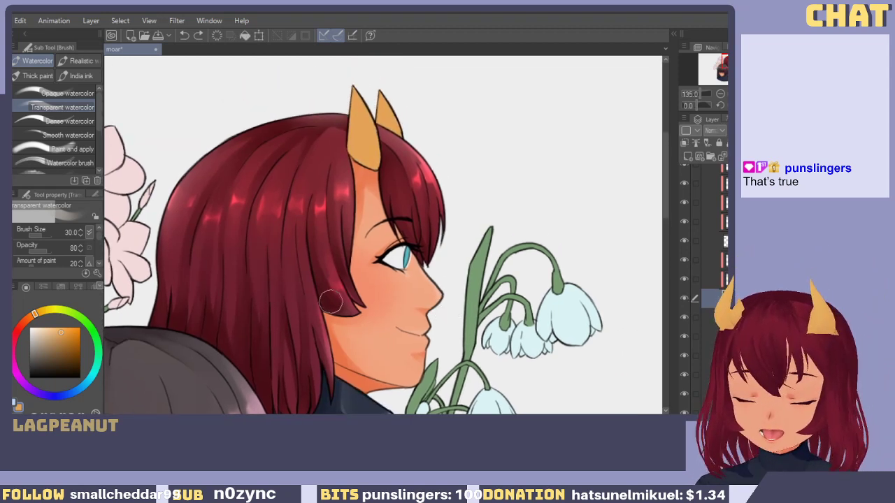
key(m)
mouse_move(345, 91)
mouse_down()
mouse_move(384, 165)
mouse_move(378, 144)
mouse_up()
key(Delete)
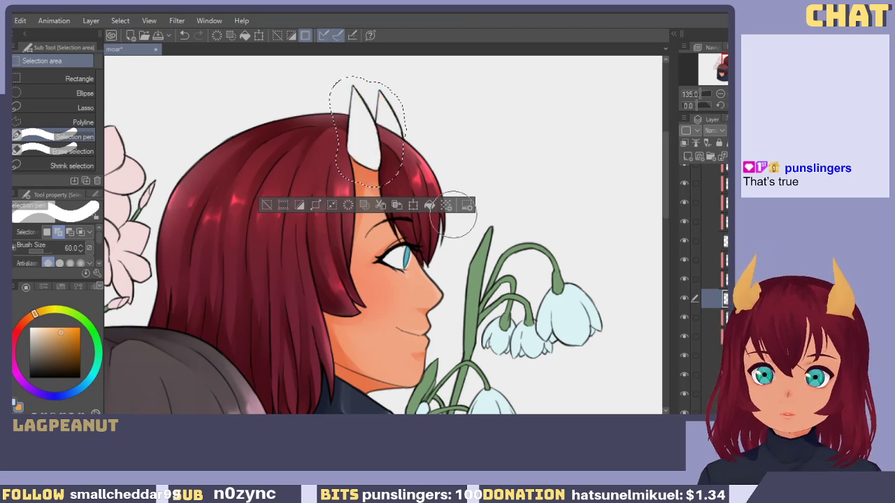
key(ctrl+d)
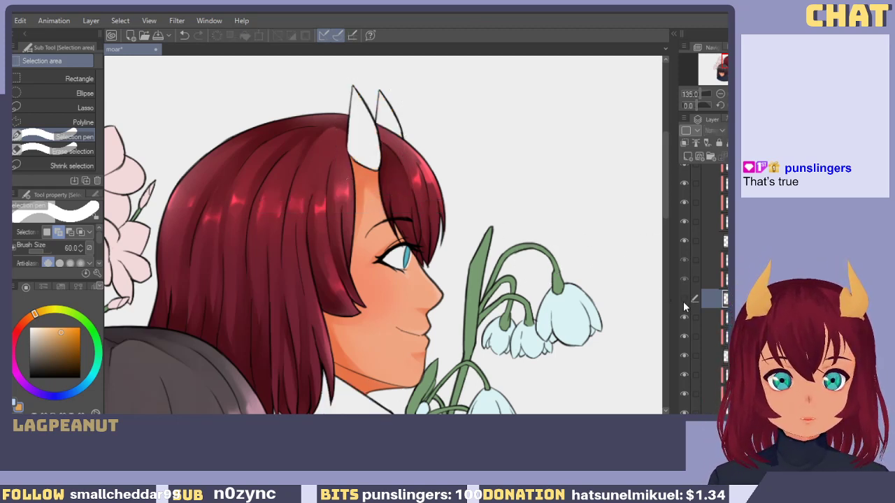
Identify the orange collar's base layer by toggling its visibility, and put the horns' orange fill back there.
click(690, 317)
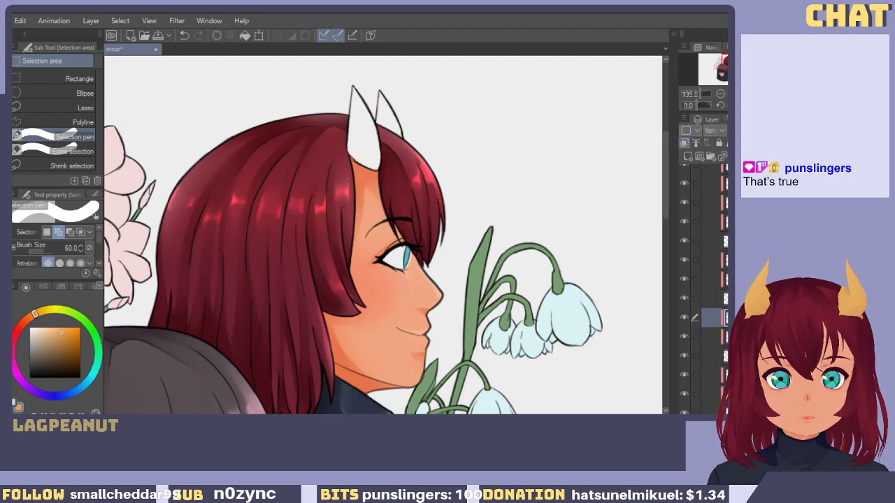
click(680, 357)
click(681, 357)
drag(597, 367, 577, 226)
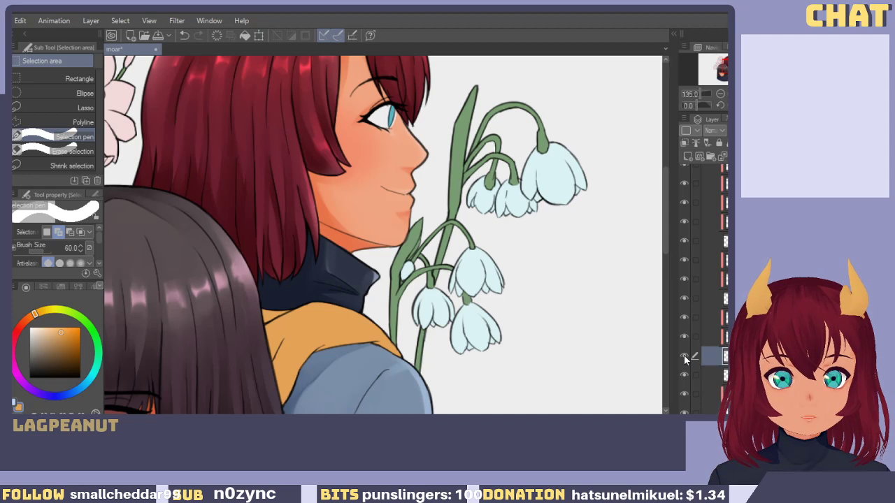
scroll(547, 360, up, 3)
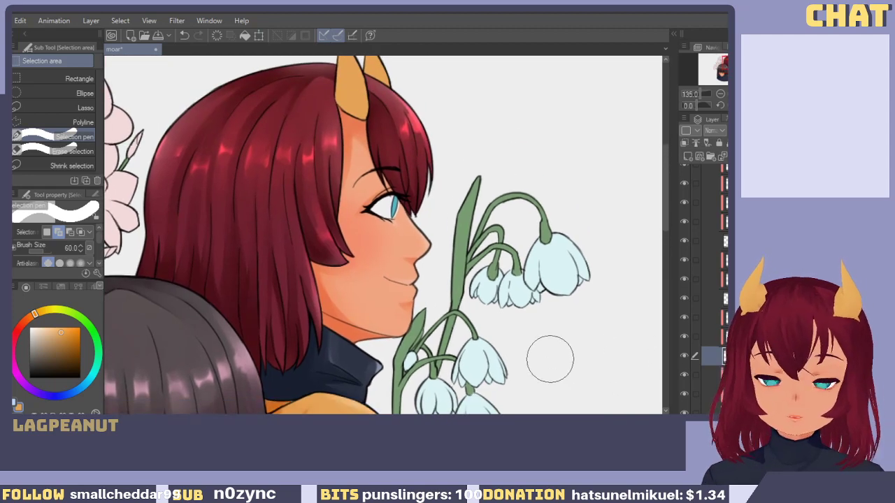
Shade the lower part of the front horn in darker orange with the Transparent watercolor brush at size 30.
scroll(567, 363, down, 2)
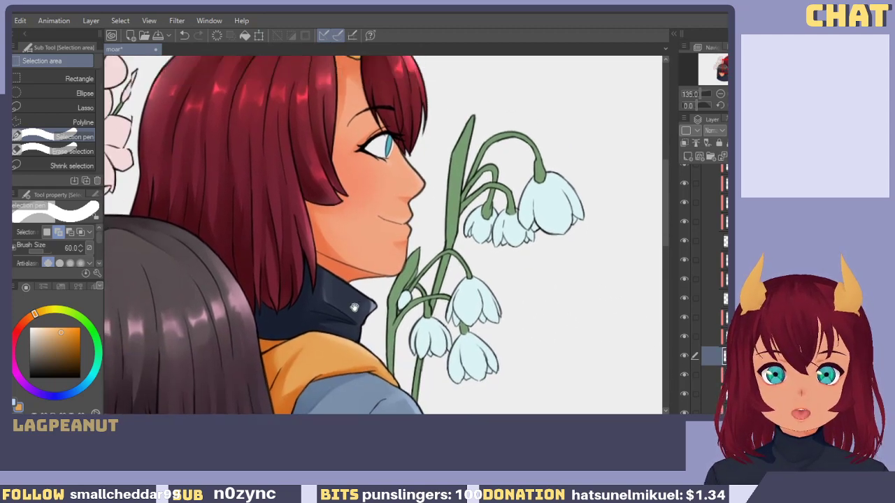
scroll(355, 307, up, 5)
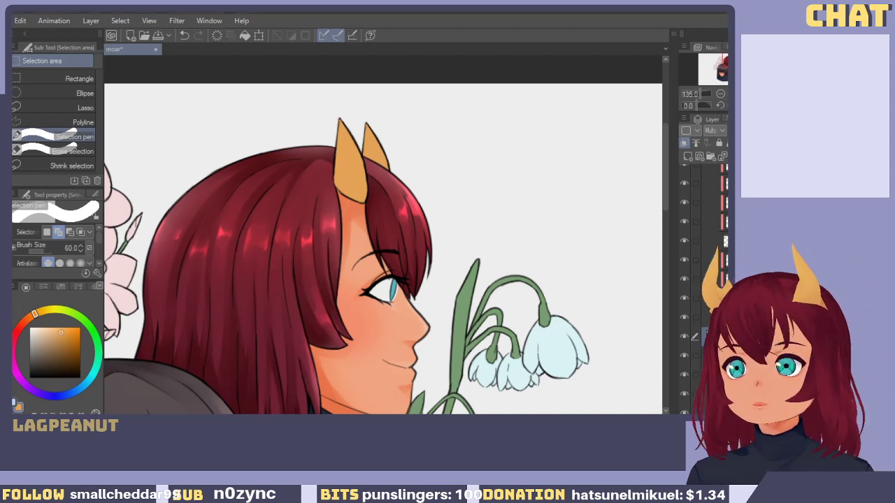
scroll(429, 319, up, 2)
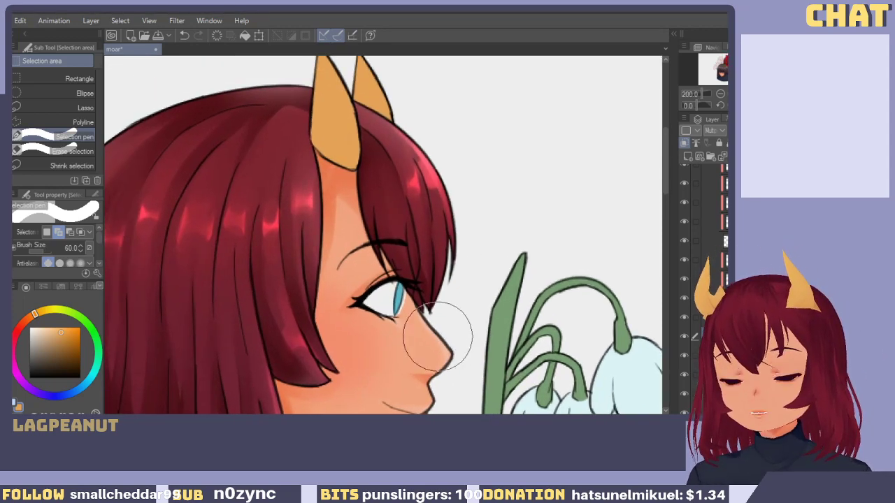
key(b)
drag(323, 195, 337, 242)
mouse_move(317, 176)
mouse_down()
mouse_move(363, 205)
mouse_move(355, 146)
mouse_move(368, 217)
mouse_up()
key(ctrl+z)
key(ctrl+z)
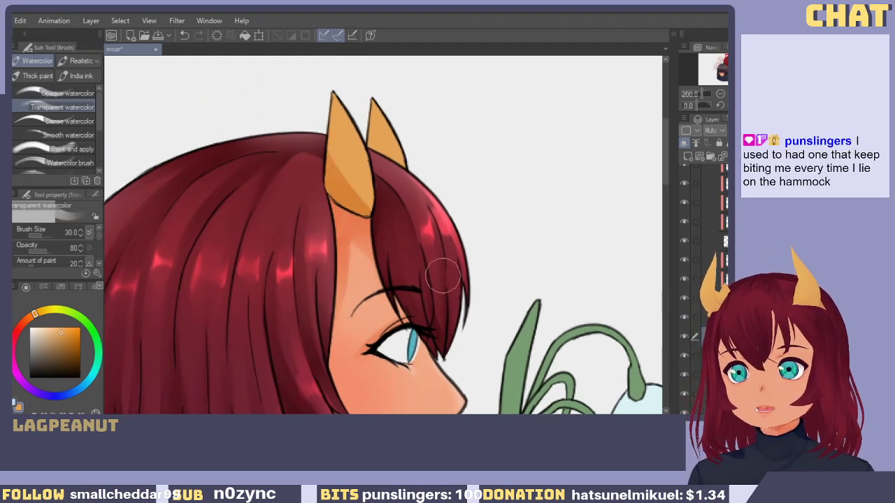
key(ctrl+z)
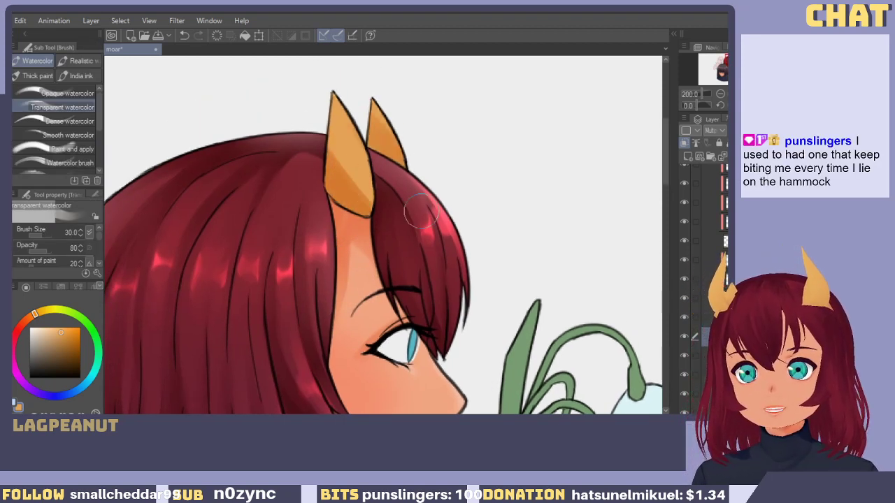
Shade the back horn in darker orange with the Transparent watercolor brush at size 20, undoing and repainting strokes along its length.
key([)
key([)
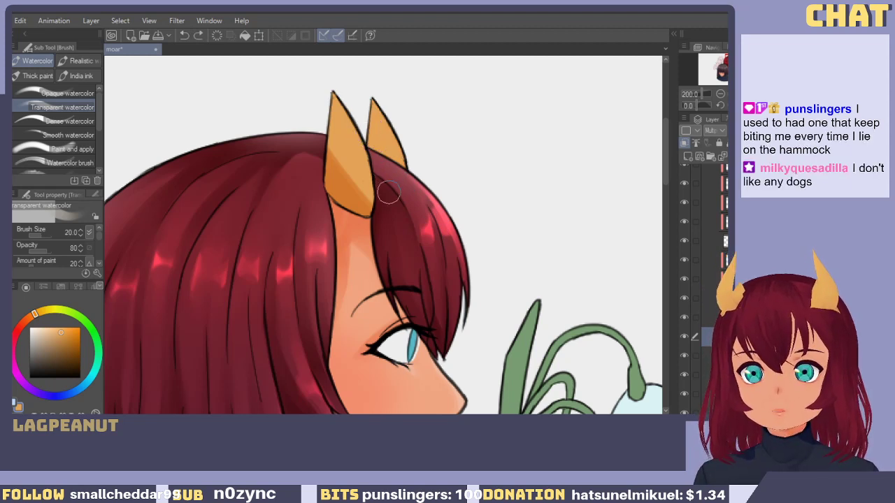
drag(383, 146, 399, 168)
key(ctrl+z)
mouse_move(374, 128)
mouse_down()
mouse_move(403, 183)
mouse_move(360, 125)
mouse_move(416, 201)
mouse_move(361, 120)
mouse_move(401, 192)
mouse_up()
key(ctrl+z)
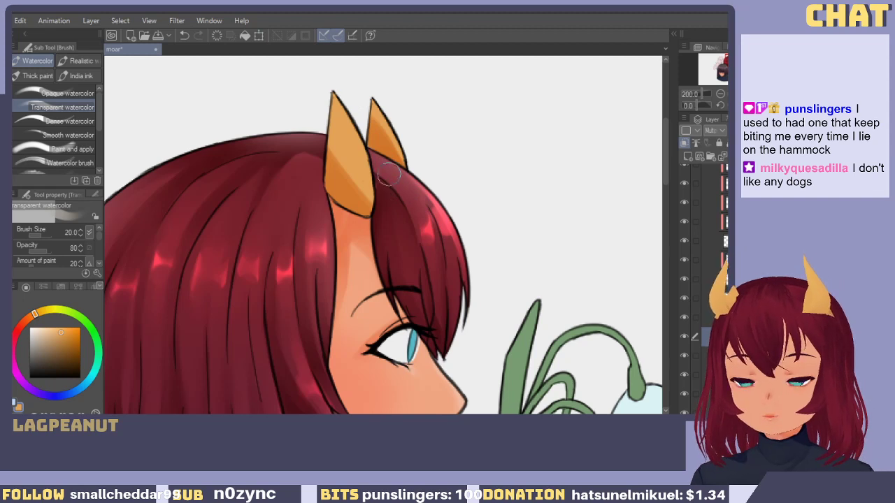
key(c)
drag(365, 109, 409, 179)
key(ctrl+z)
key(ctrl+z)
mouse_move(374, 129)
mouse_down()
mouse_move(393, 175)
mouse_move(406, 170)
mouse_move(391, 154)
mouse_move(410, 194)
mouse_up()
key(ctrl+z)
mouse_move(359, 112)
mouse_down()
mouse_move(409, 198)
mouse_move(363, 109)
mouse_move(412, 171)
mouse_up()
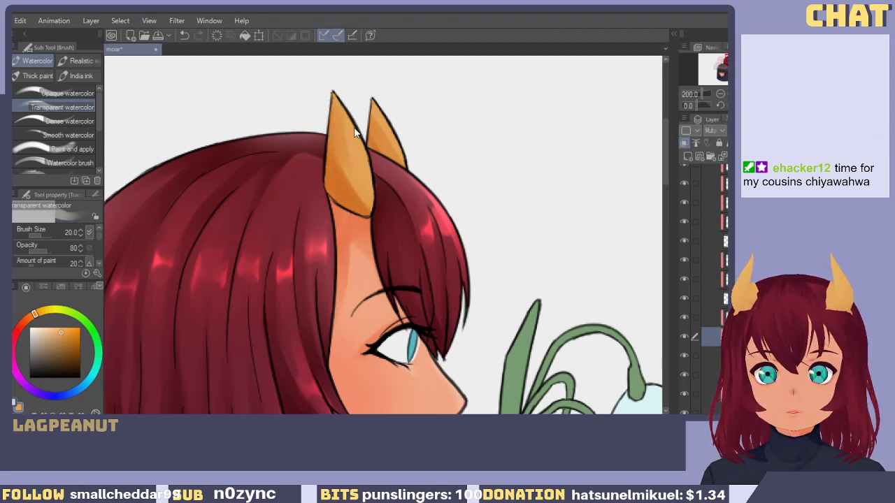
Refine the front horn's darker orange shading between its tip and base, undoing and repainting the long strokes.
key(ctrl+z)
drag(338, 105, 354, 183)
key(ctrl+z)
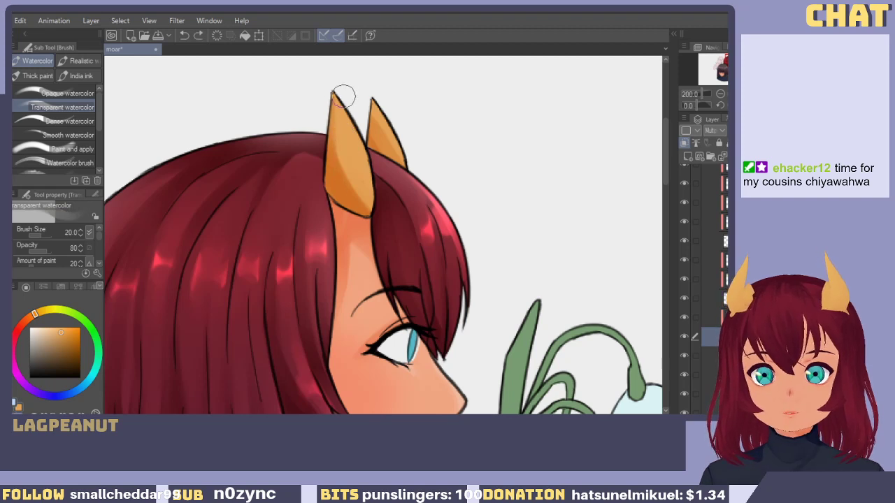
drag(343, 101, 348, 182)
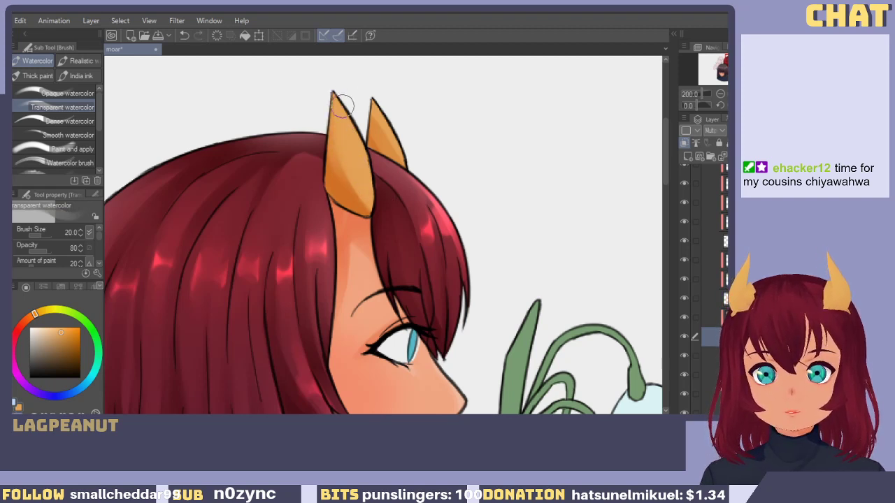
key(ctrl+z)
key(ctrl+z)
mouse_move(359, 205)
mouse_down()
mouse_move(346, 119)
mouse_move(357, 140)
mouse_up()
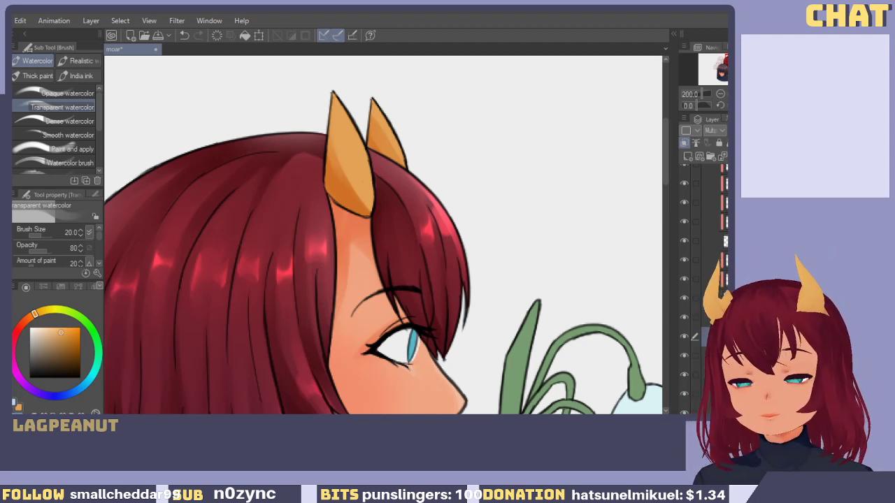
Select the Normal-mode layer directly above the horns' shading layer, checking its content by hiding and showing it.
mouse_move(374, 296)
mouse_down()
mouse_move(371, 283)
mouse_move(383, 306)
mouse_up()
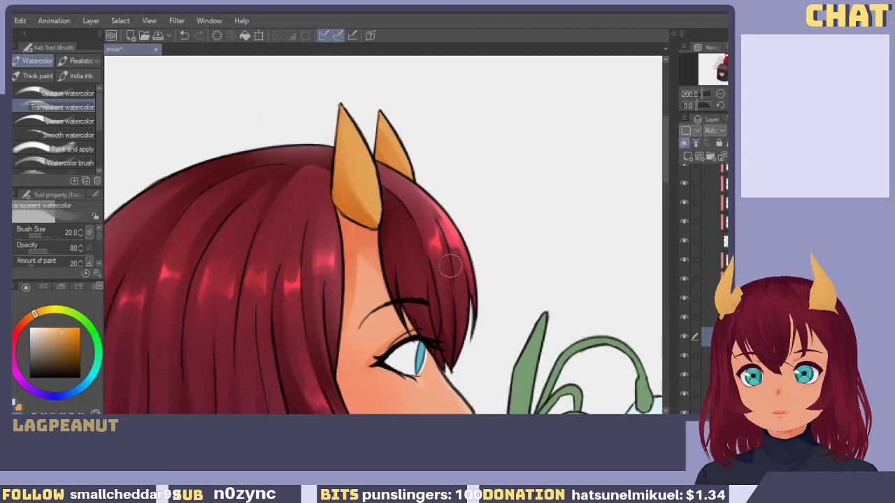
drag(527, 406, 419, 205)
drag(516, 351, 543, 202)
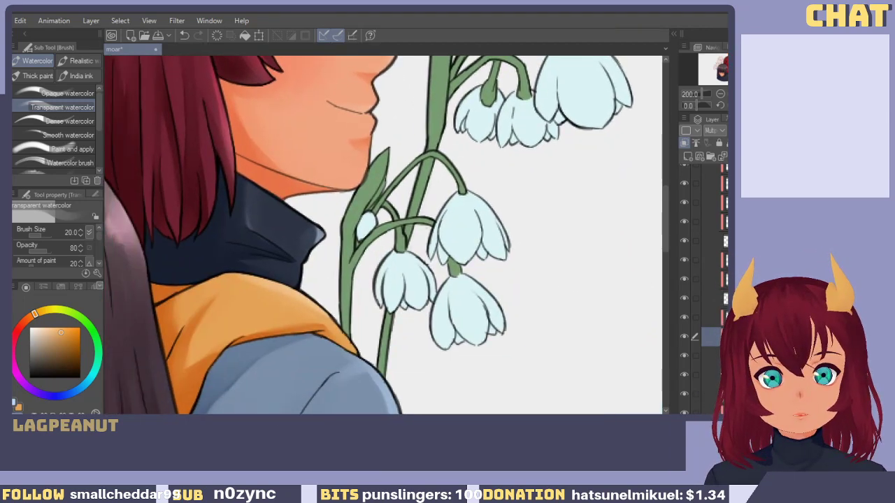
click(707, 319)
click(685, 319)
click(686, 319)
drag(424, 269, 434, 269)
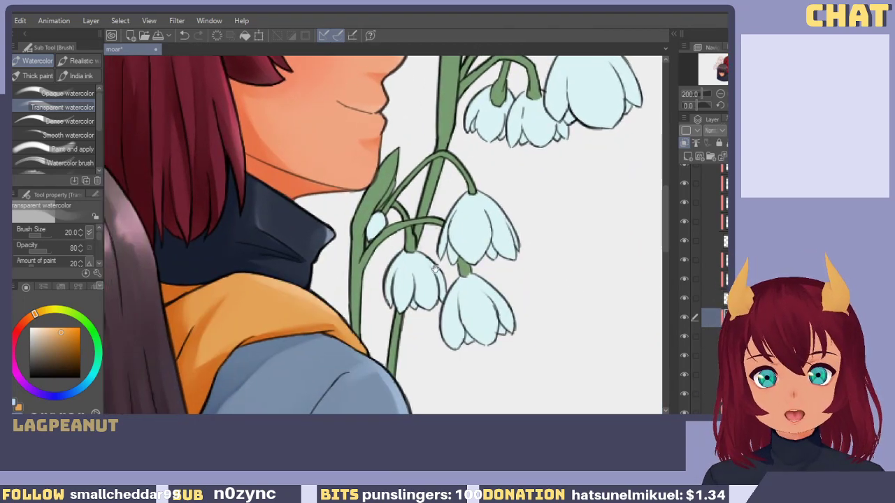
Paint highlights on both horns with the Transparent watercolor brush at size 15, using a pale tint of the horns' sampled orange.
scroll(434, 269, up, 10)
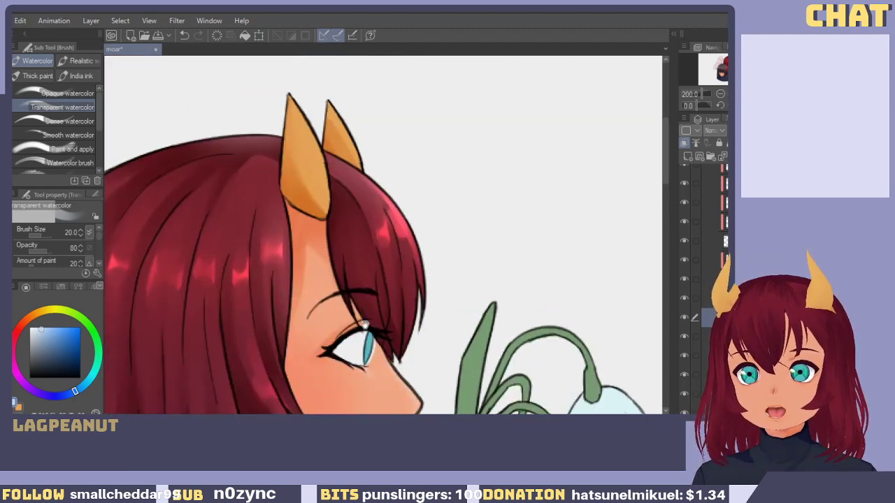
drag(365, 325, 383, 343)
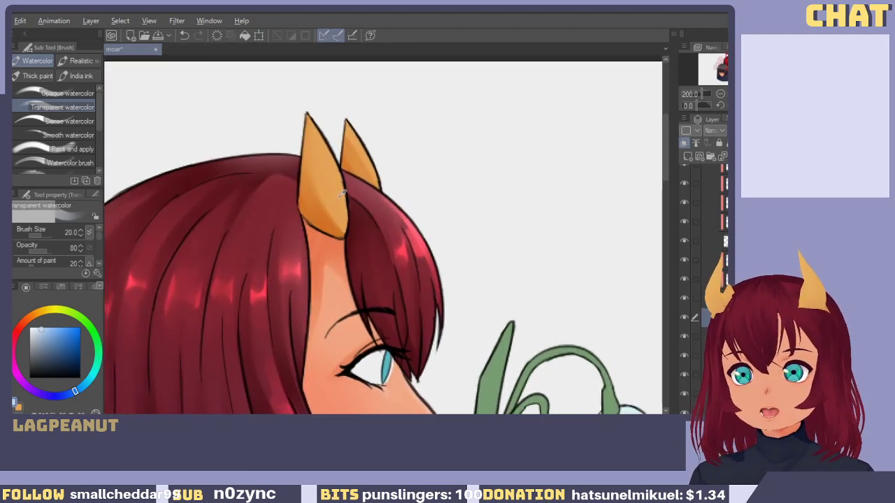
alt+click(340, 196)
click(42, 330)
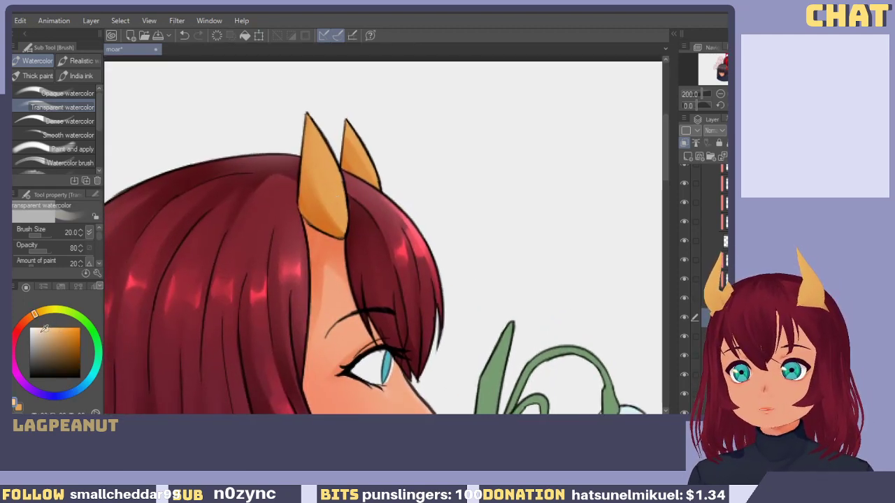
key(p)
key(p)
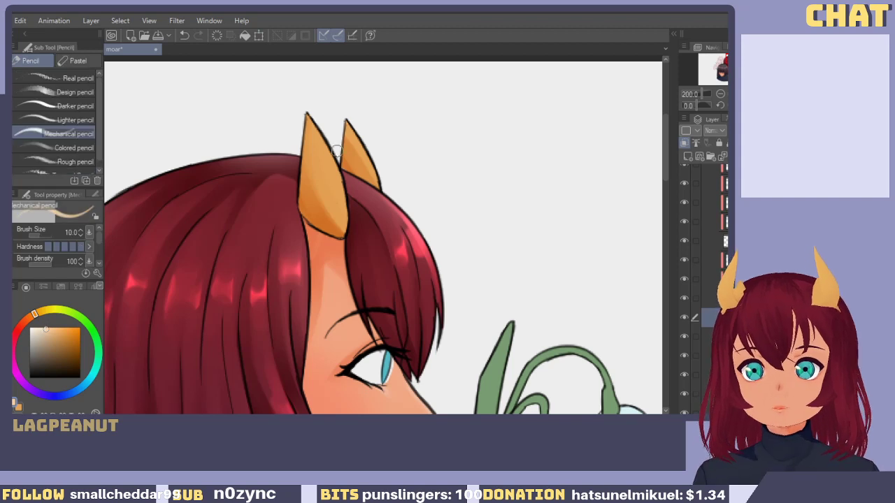
key(b)
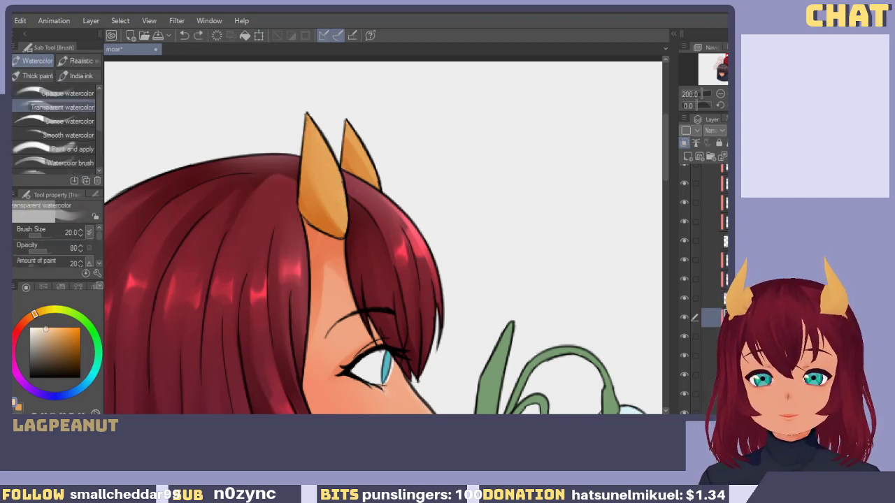
key(bracketleft)
key(bracketleft)
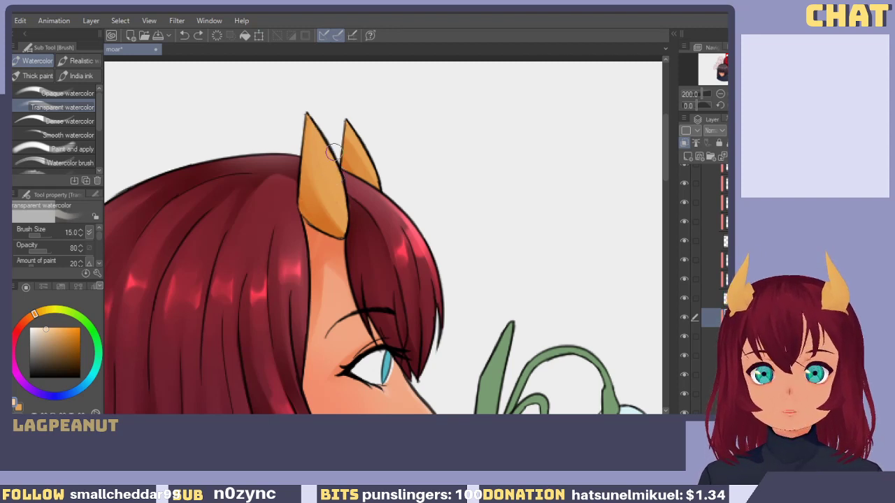
drag(320, 133, 341, 217)
key(ctrl+z)
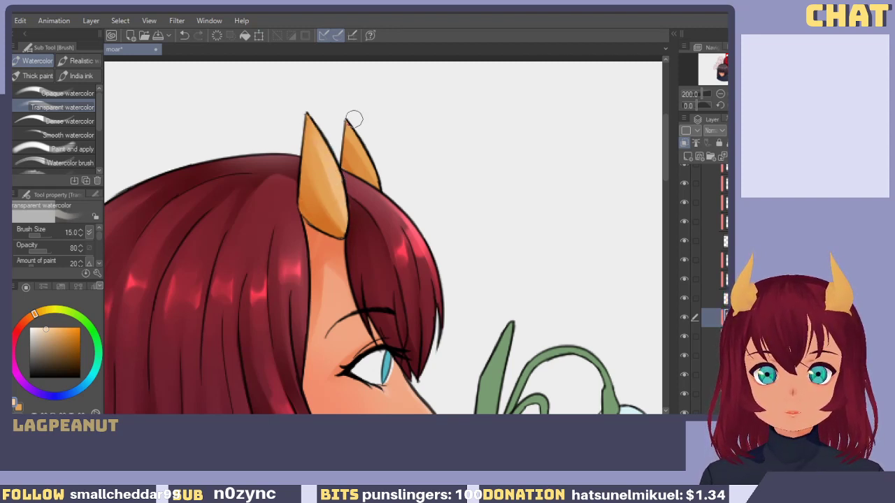
drag(354, 119, 387, 199)
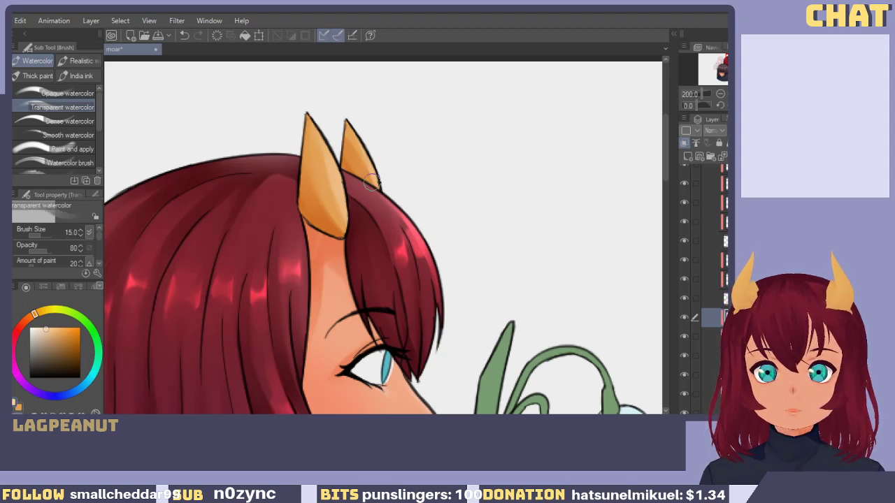
Review the shading on both girls, and hide and show the highlight layer to check what it adds.
drag(370, 293, 346, 155)
drag(317, 336, 396, 135)
drag(330, 355, 301, 143)
drag(189, 234, 382, 281)
scroll(345, 234, down, 6)
scroll(382, 278, up, 2)
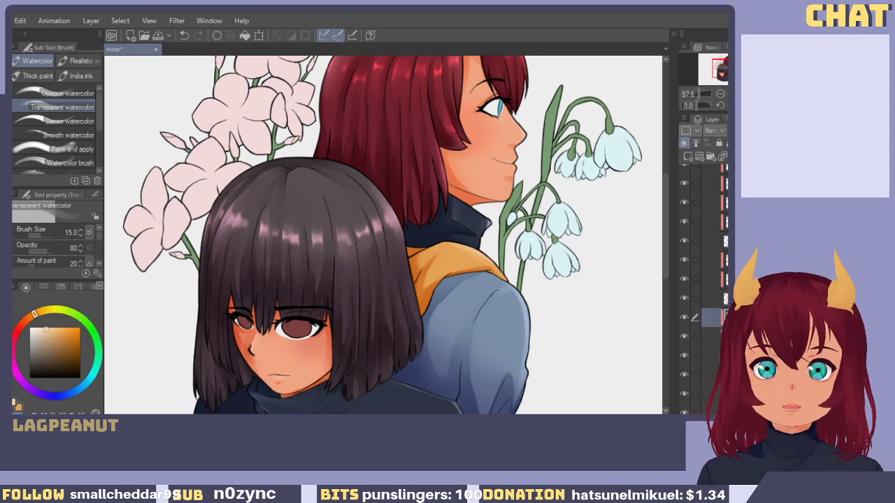
drag(429, 321, 370, 260)
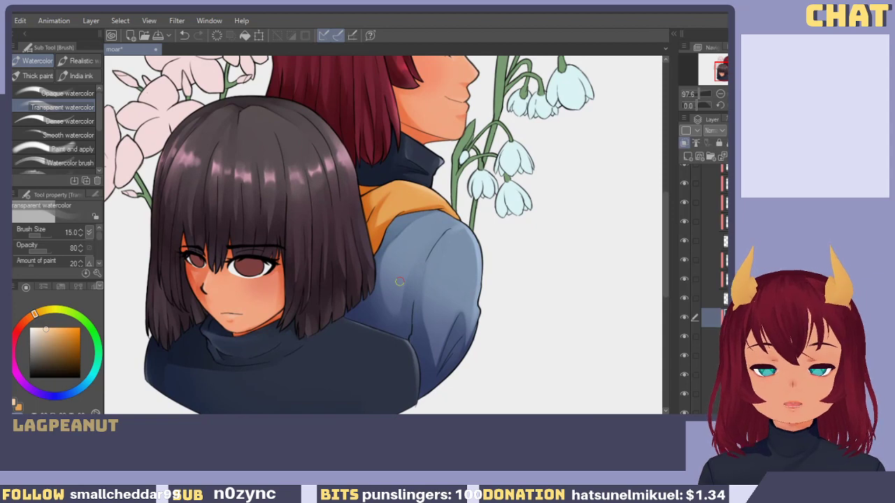
scroll(435, 296, up, 3)
drag(275, 197, 354, 280)
drag(385, 190, 353, 313)
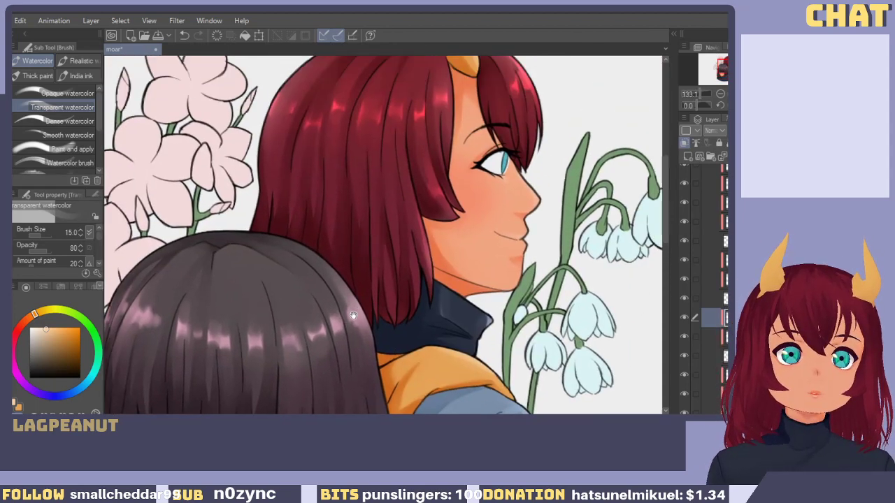
drag(368, 276, 389, 166)
click(684, 317)
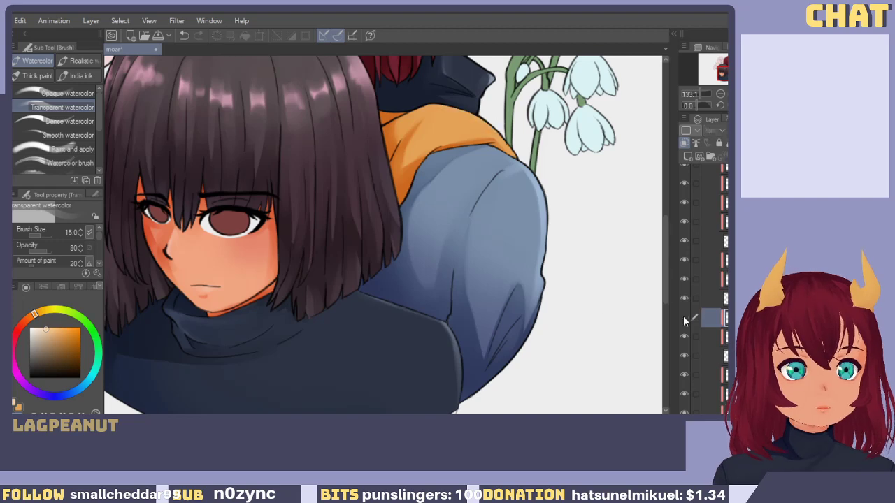
click(684, 317)
Examine the shaded hair, faces and clothing of both girls against the flowers, close up and from farther out.
drag(489, 205, 513, 275)
mouse_move(525, 213)
mouse_down()
mouse_move(481, 339)
mouse_move(457, 353)
mouse_up()
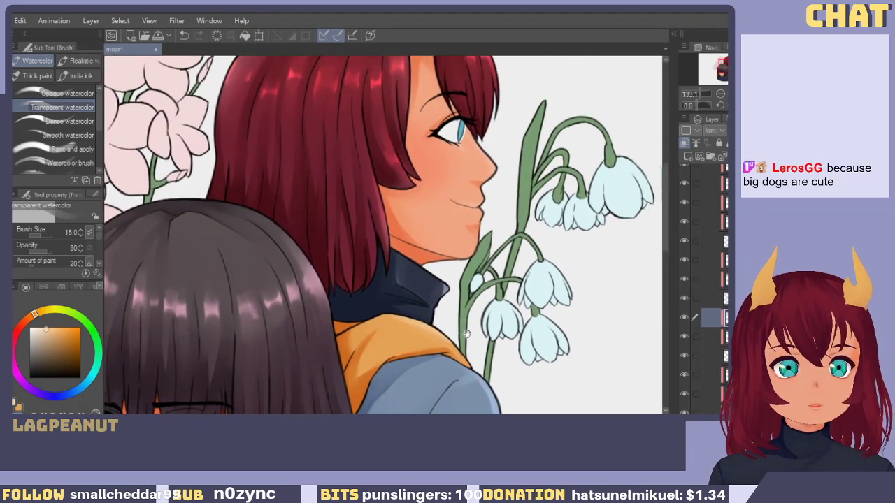
drag(489, 307, 520, 248)
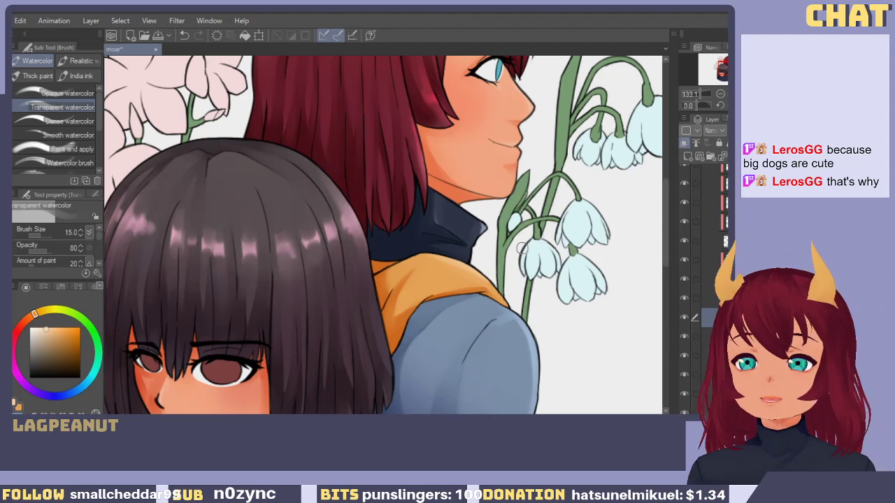
drag(146, 264, 193, 202)
scroll(281, 254, down, 4)
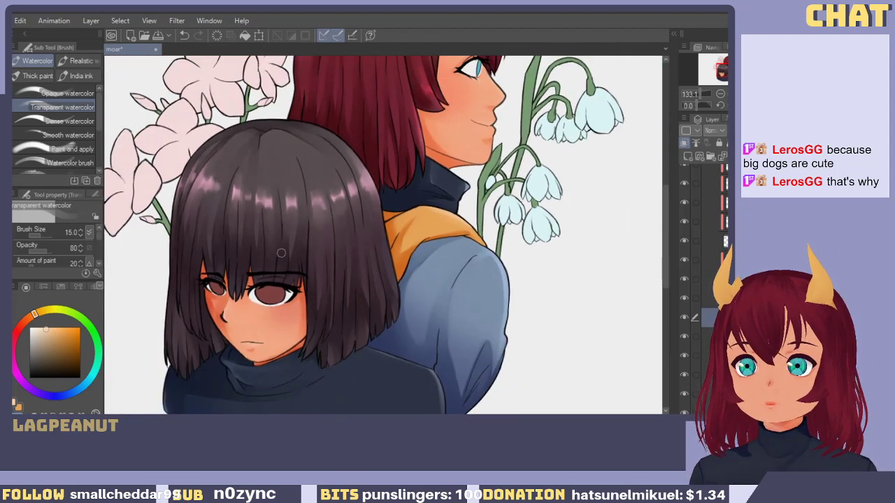
drag(281, 254, 313, 334)
drag(331, 294, 339, 250)
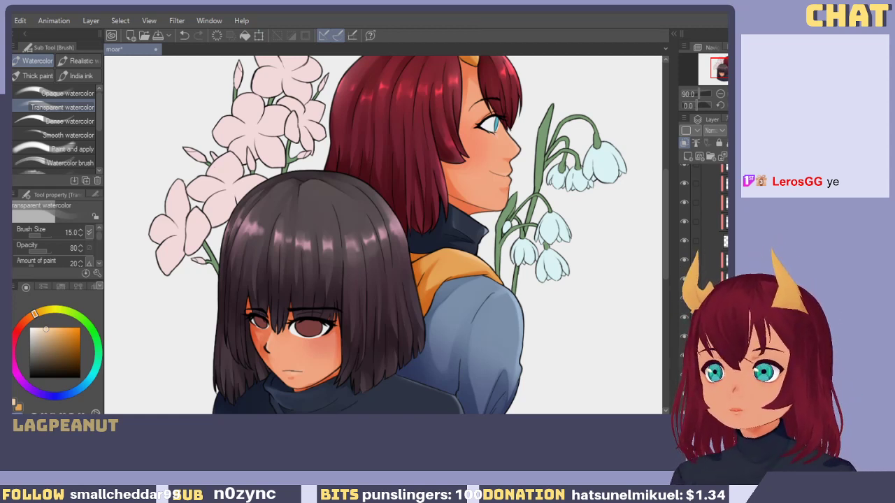
key(ctrl+plus)
key(ctrl+plus)
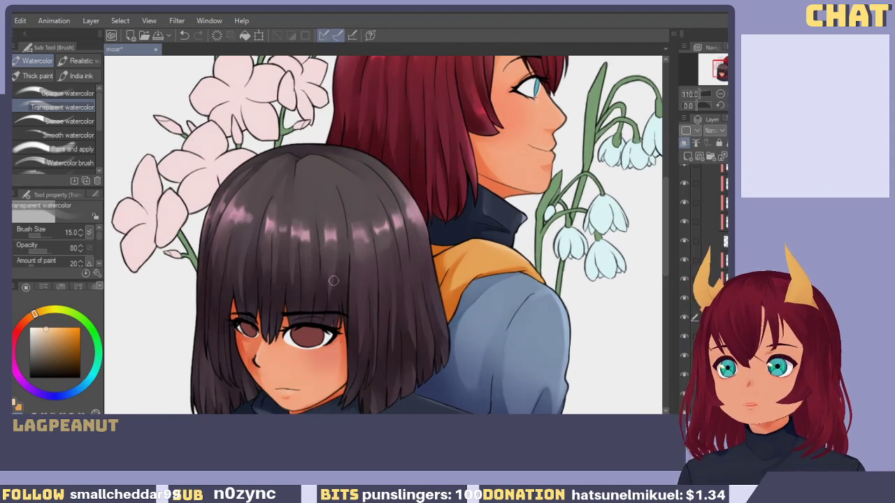
drag(563, 314, 565, 257)
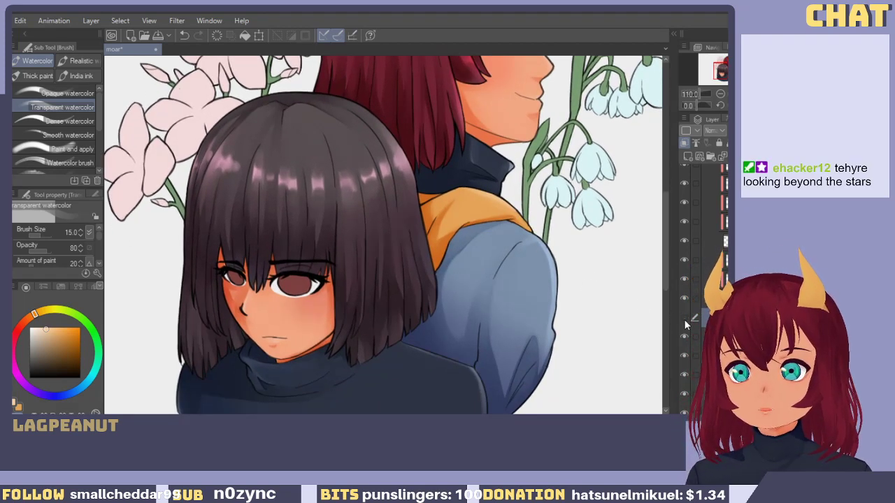
drag(515, 303, 511, 320)
scroll(511, 320, down, 3)
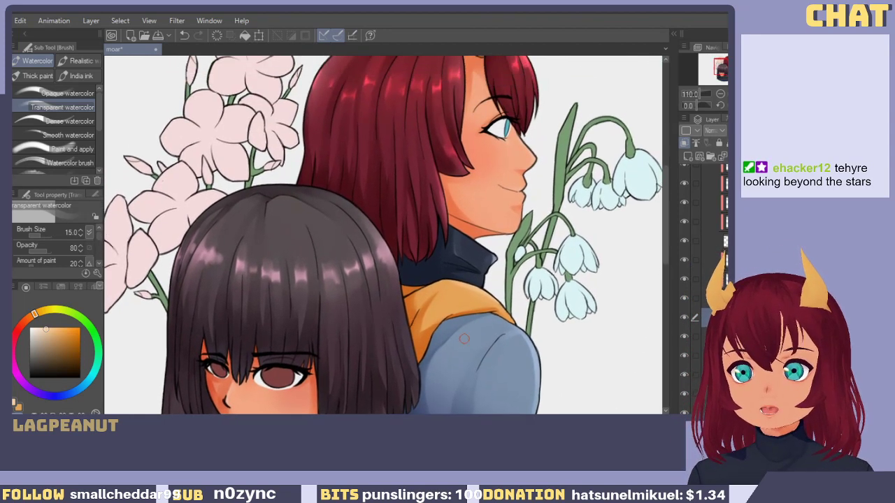
Collapse the red-haired girl's layer folder, and check both girls' color folders by hiding and showing each one.
scroll(709, 309, up, 10)
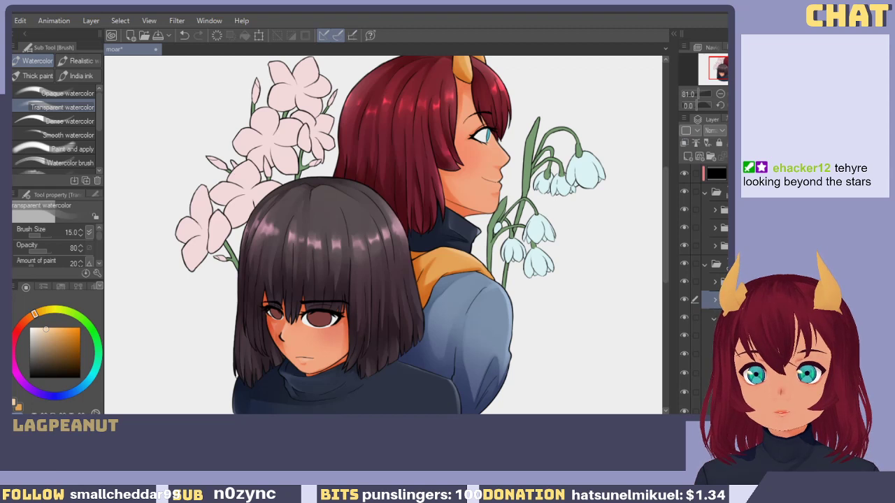
click(714, 298)
click(685, 318)
click(685, 316)
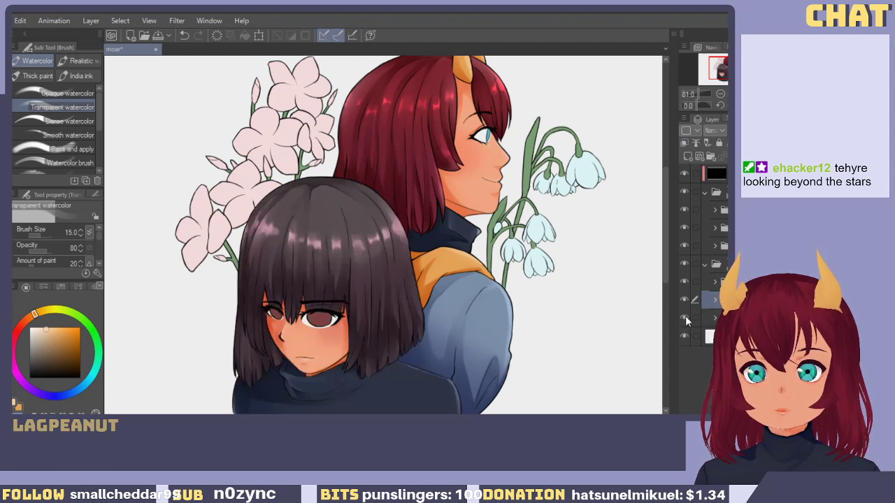
click(685, 316)
click(683, 299)
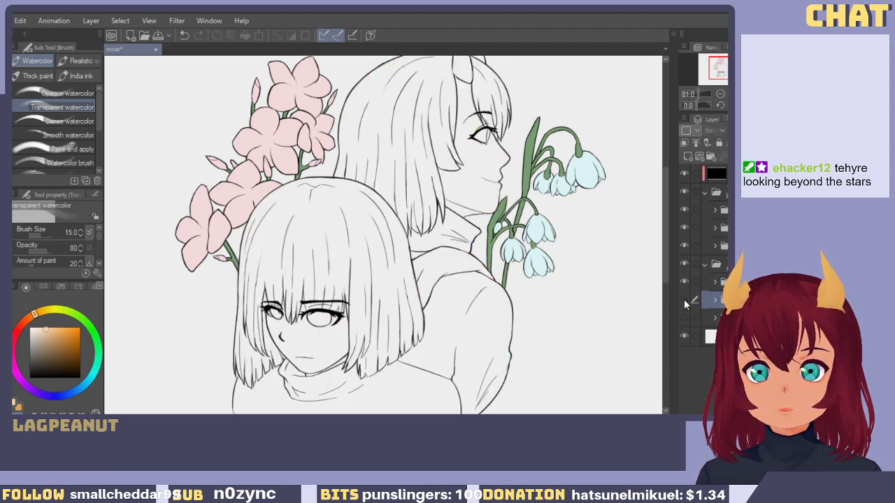
click(683, 299)
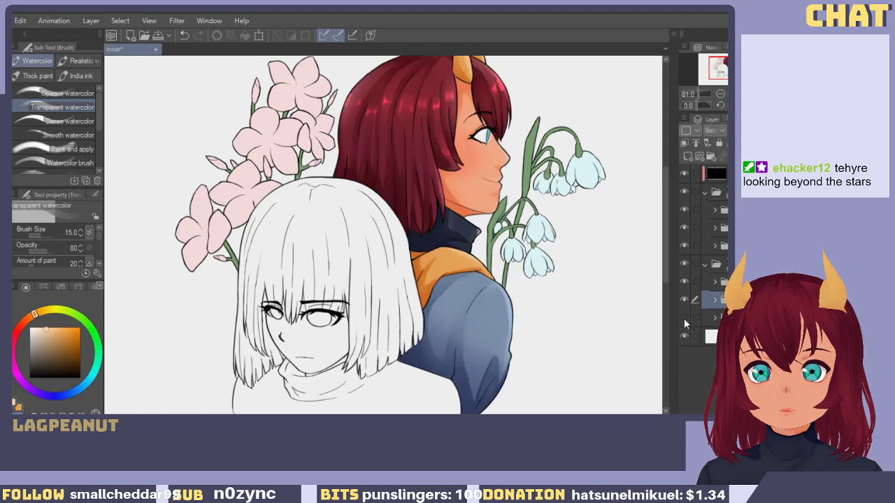
click(684, 317)
scroll(481, 314, down, 1)
drag(480, 314, 480, 301)
drag(480, 337, 479, 365)
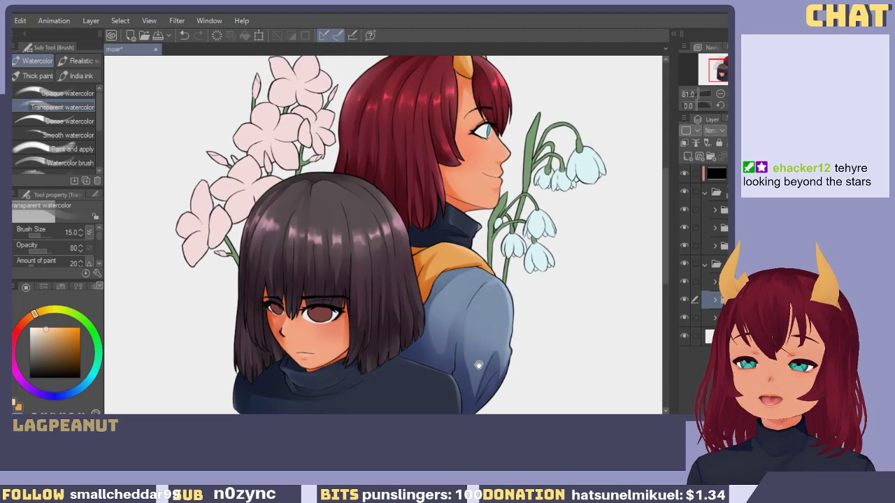
scroll(399, 246, up, 2)
mouse_move(399, 258)
mouse_down()
mouse_move(396, 322)
mouse_move(392, 213)
mouse_move(400, 226)
mouse_move(399, 300)
mouse_move(404, 264)
mouse_up()
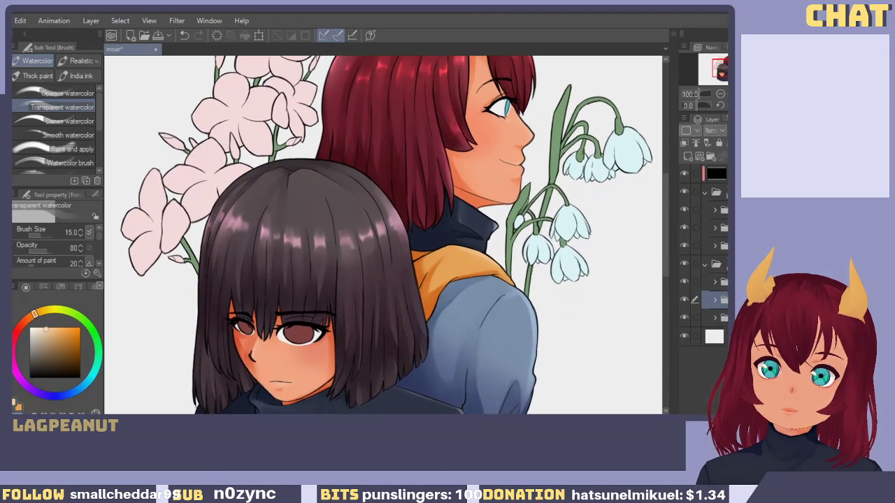